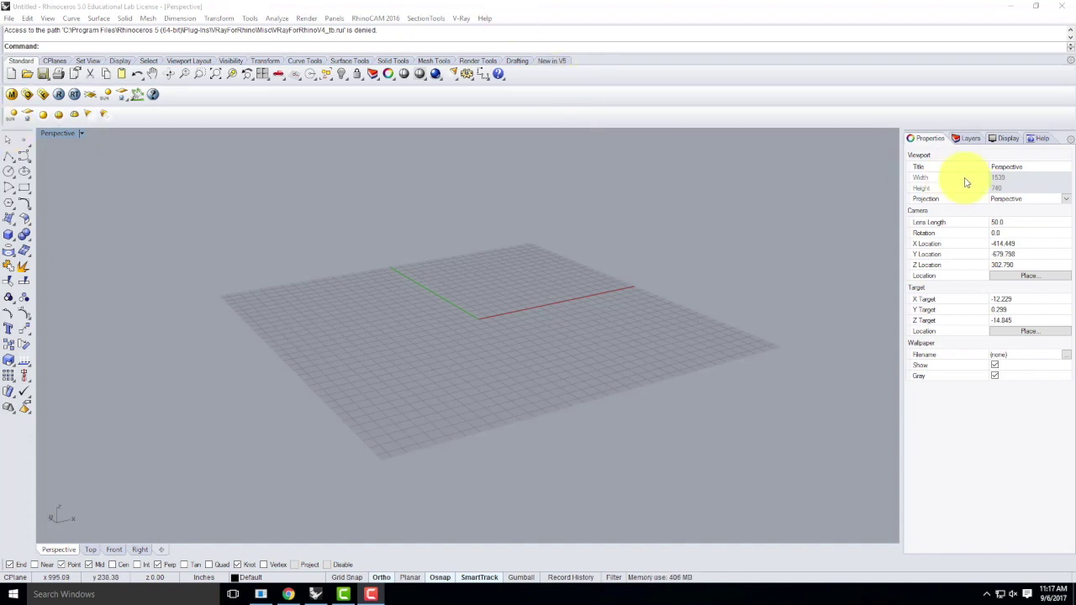
Rename Layer 02 as Environment.
click(967, 142)
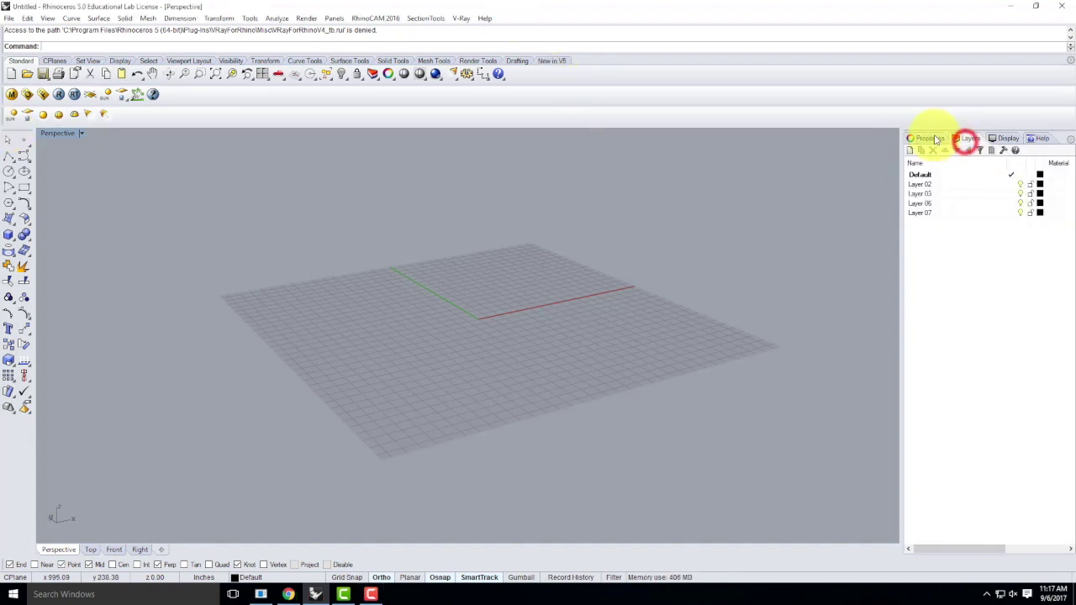
click(917, 185)
click(918, 184)
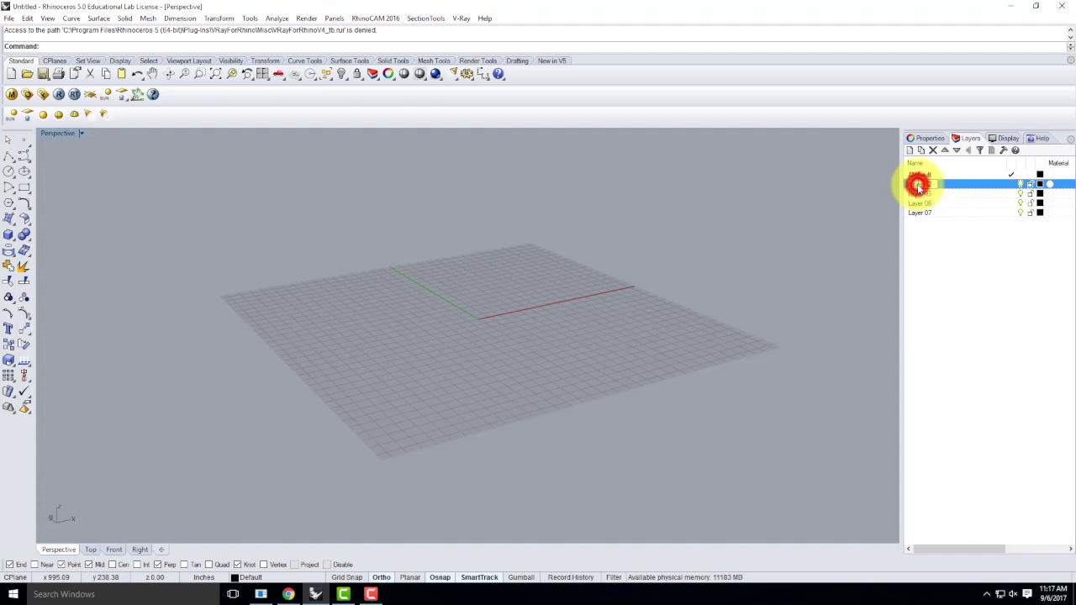
click(931, 183)
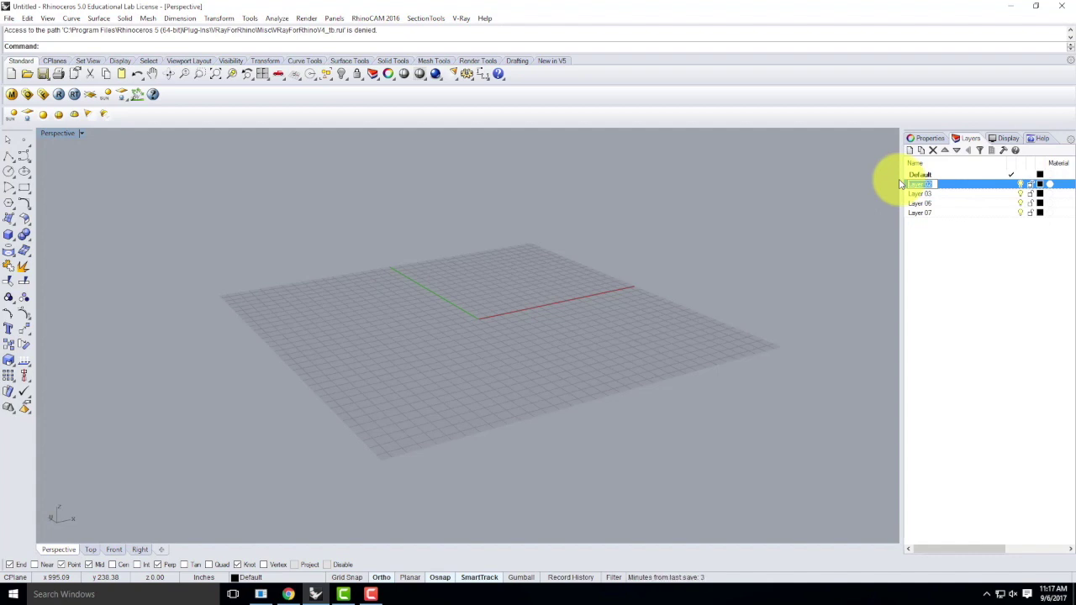
text(Environment)
click(950, 195)
Create a sublayer named IP under the Environment layer.
click(925, 184)
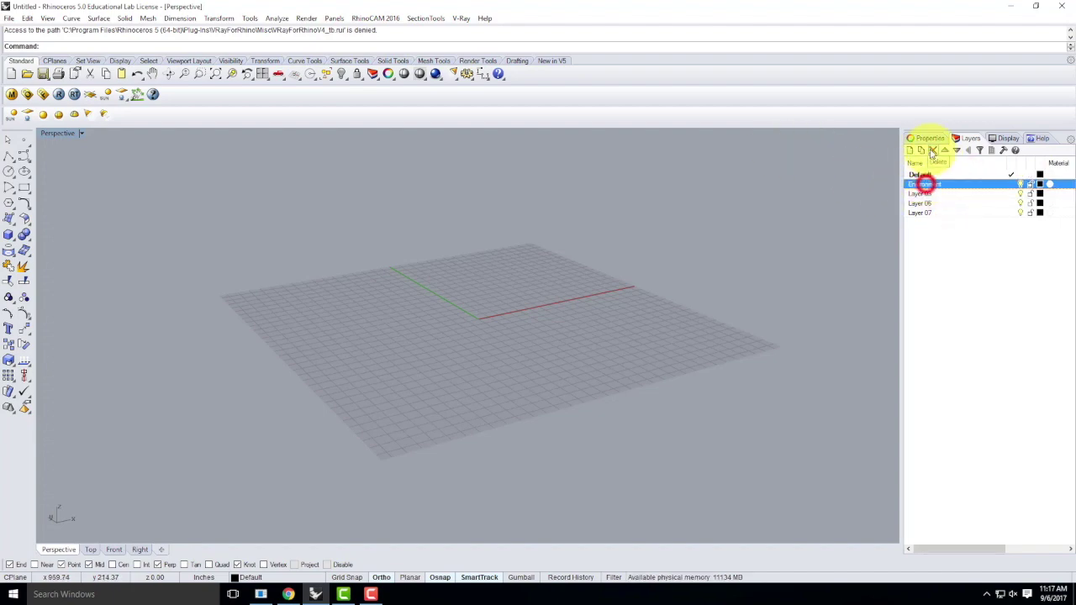
click(923, 150)
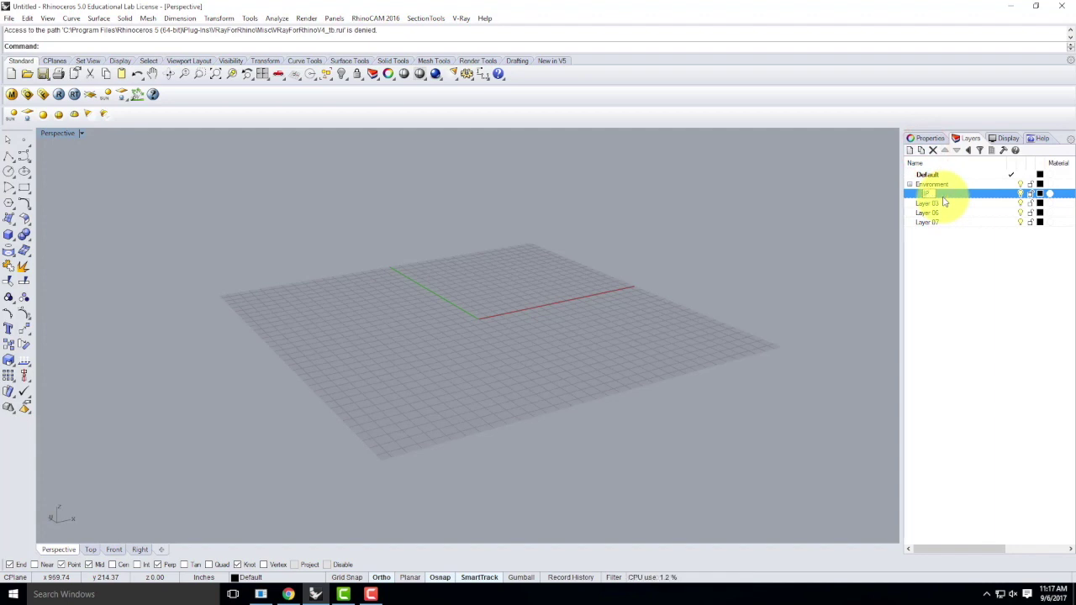
text(IP)
key(Return)
Make the IP sublayer current and add a V-Ray infinite plane on it.
double_click(991, 194)
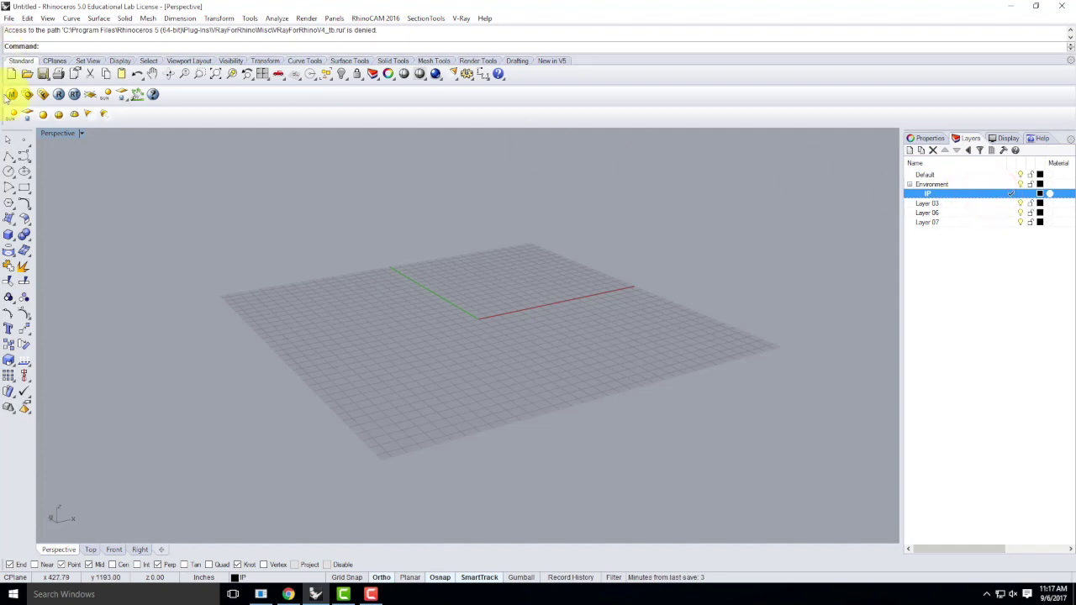
click(93, 99)
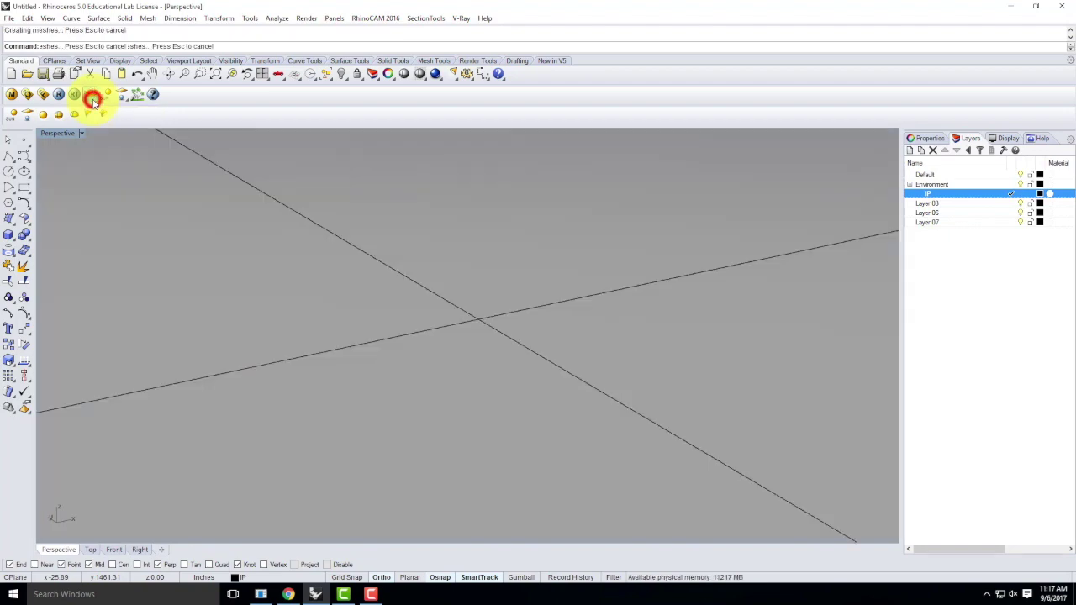
right_drag(406, 301, 472, 380)
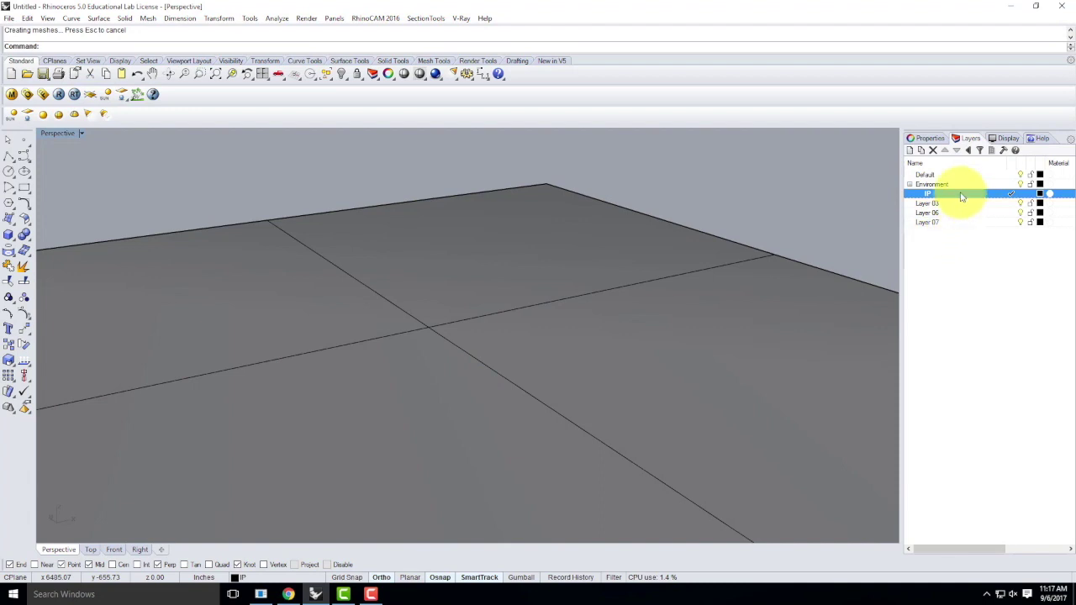
Create a second sublayer named Light under Environment and make it the current layer.
click(942, 184)
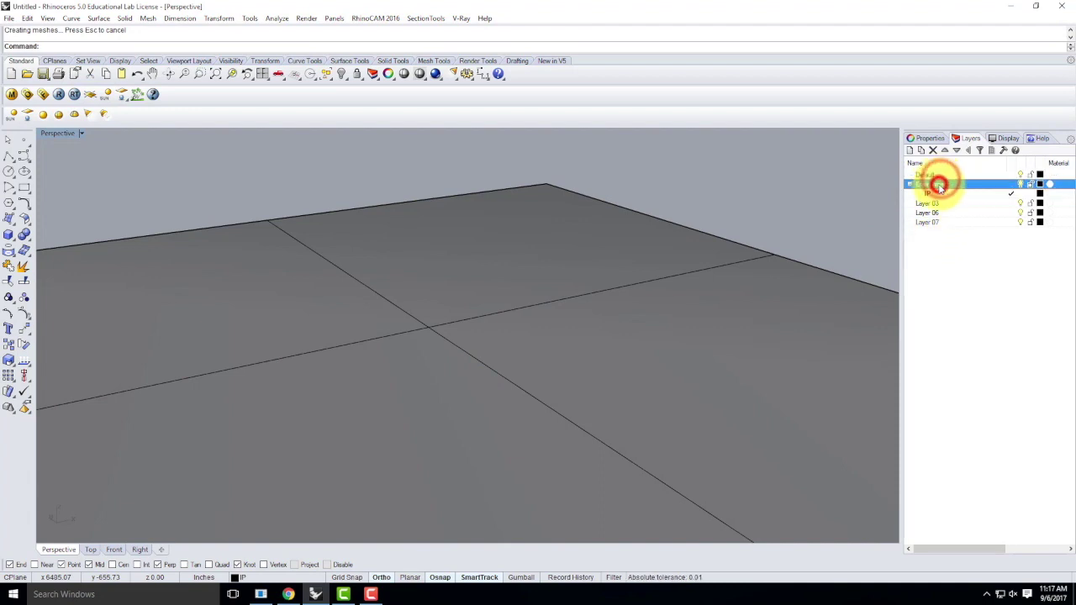
click(922, 150)
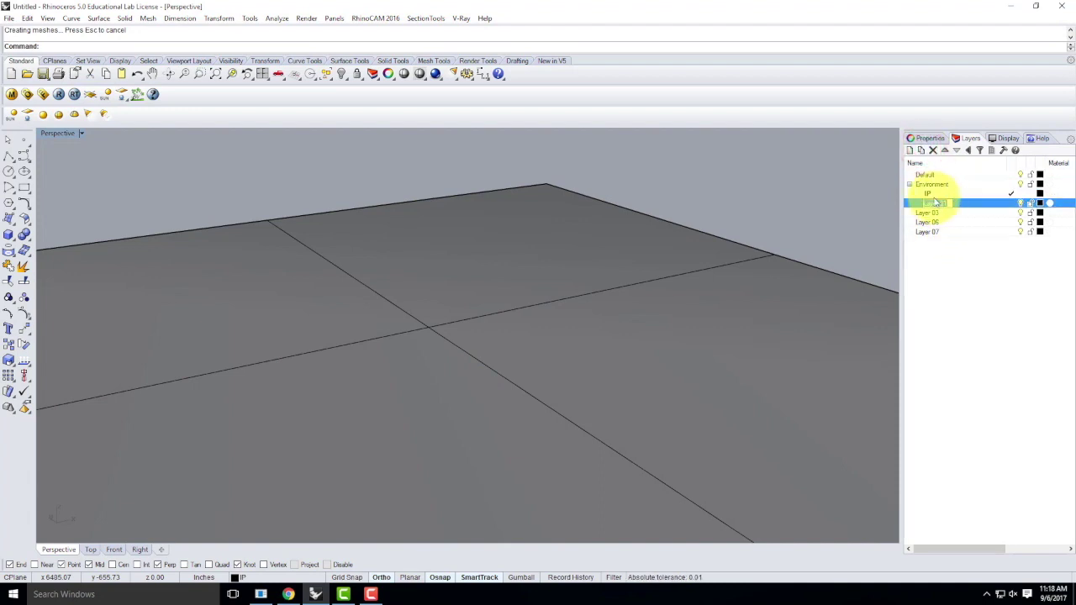
text(Light)
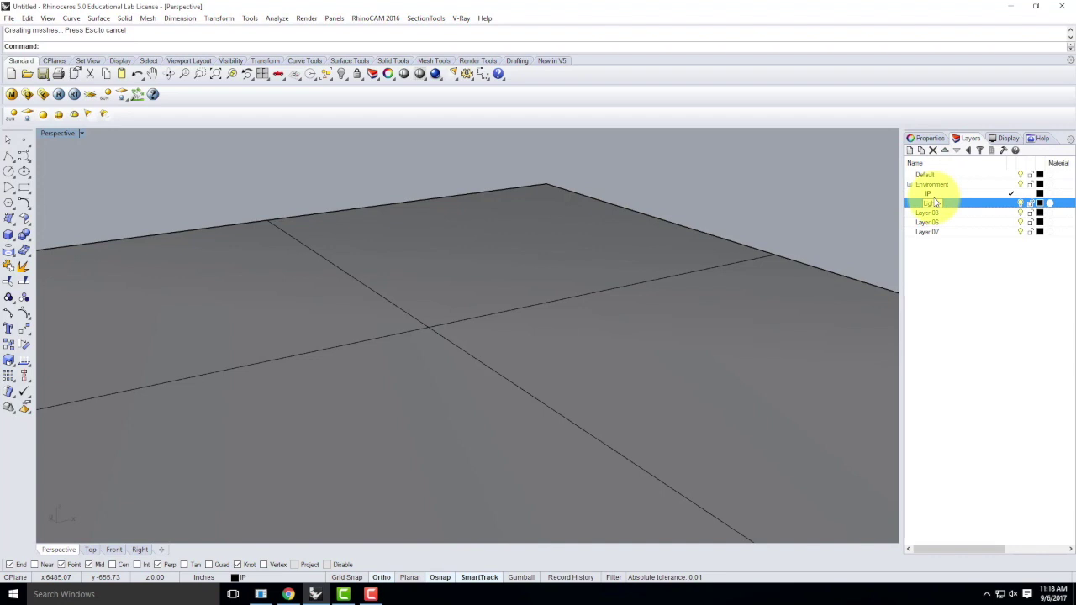
click(1009, 203)
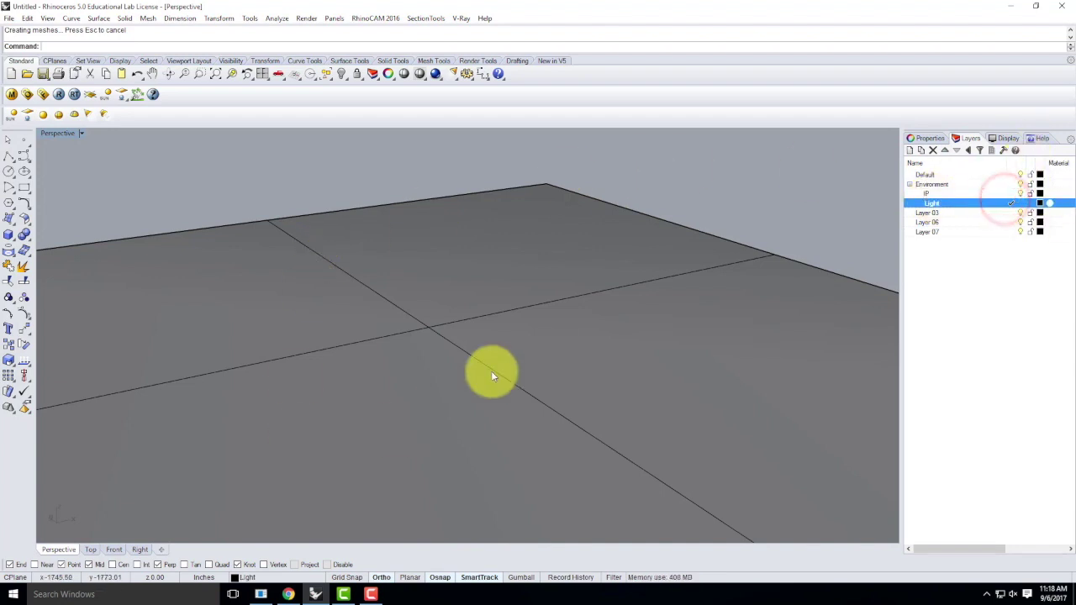
Draw a reference box about 1190 inches wide on the infinite plane, beside the crossing of the plane's lines.
click(9, 235)
click(218, 345)
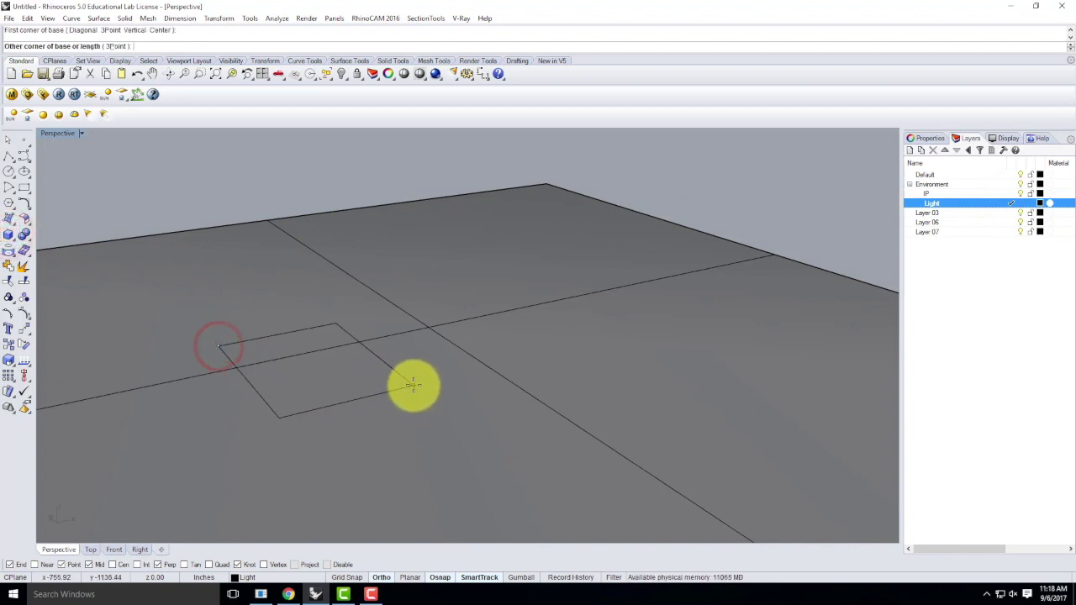
click(412, 386)
click(392, 279)
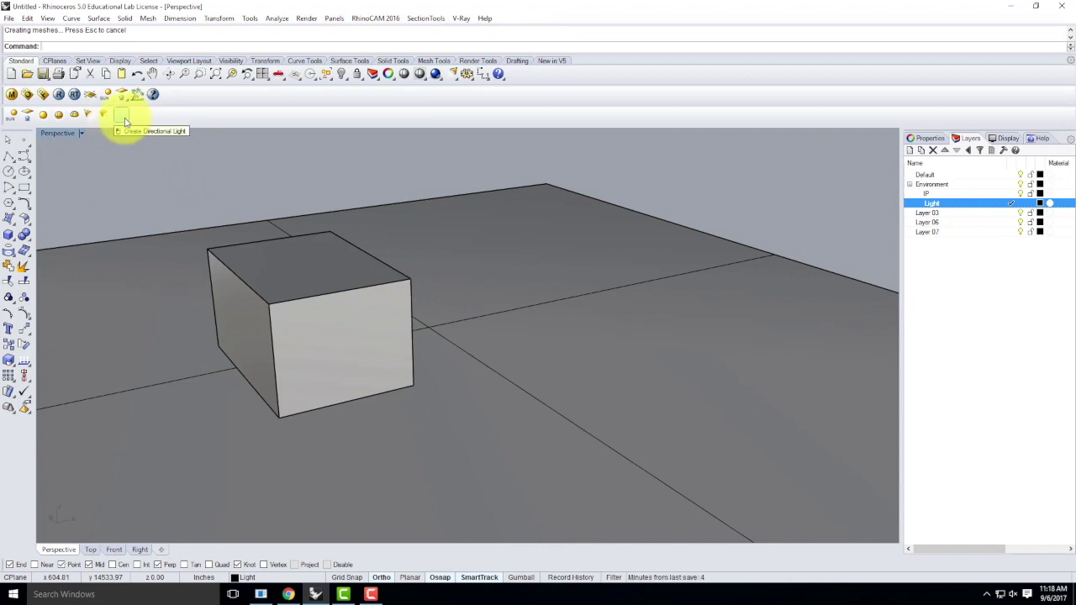
Create a directional light aimed diagonally across the box, from its upper front corner to the opposite lower back corner.
click(125, 122)
right_drag(557, 299, 471, 301)
click(379, 291)
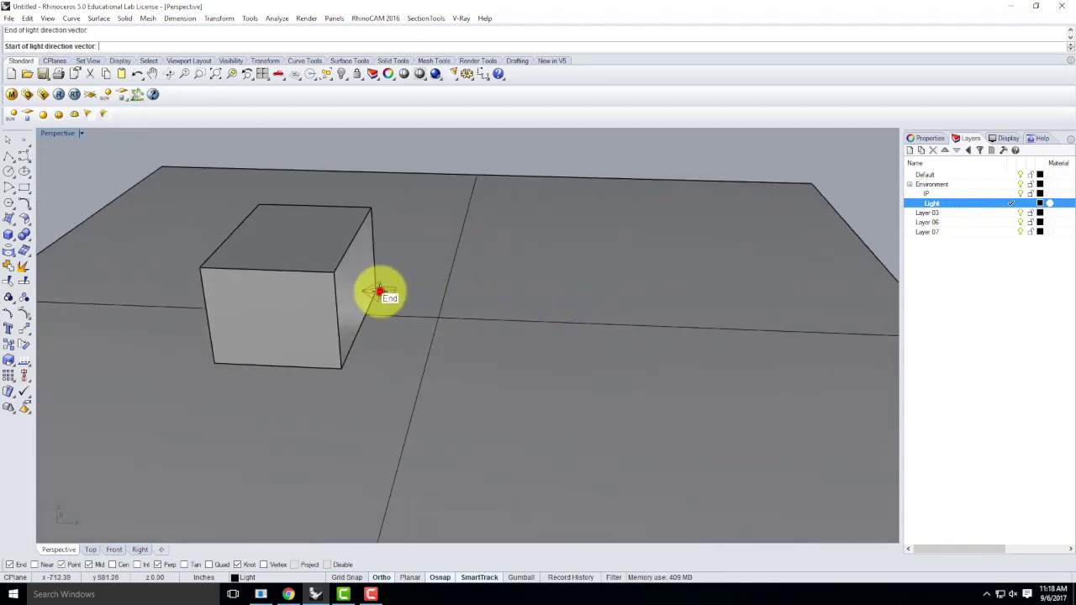
click(199, 267)
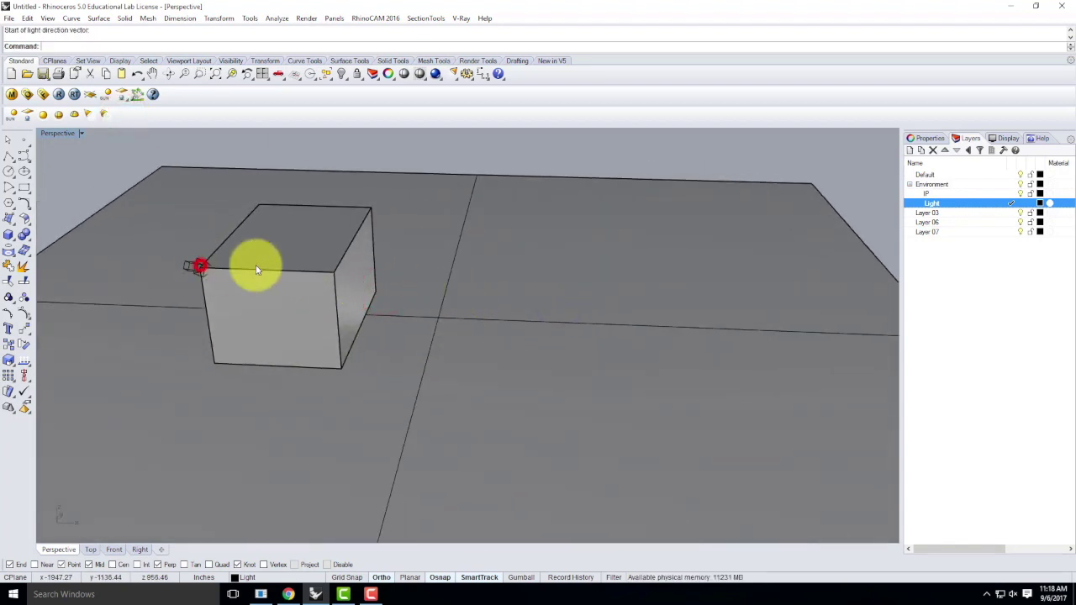
Delete the reference box, keeping the directional light.
click(293, 265)
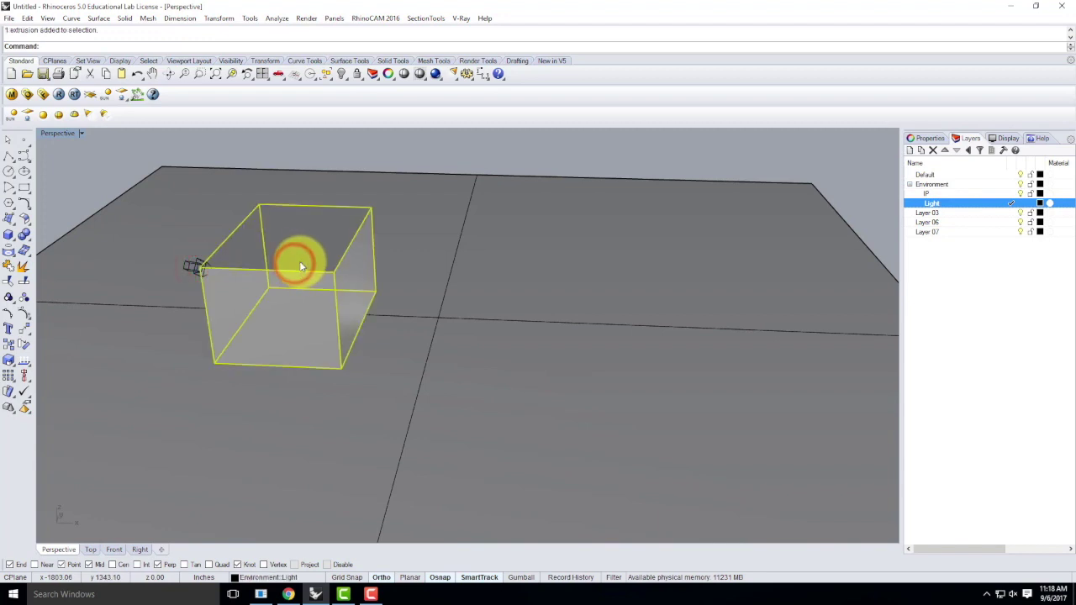
key(Delete)
right_drag(272, 402, 396, 425)
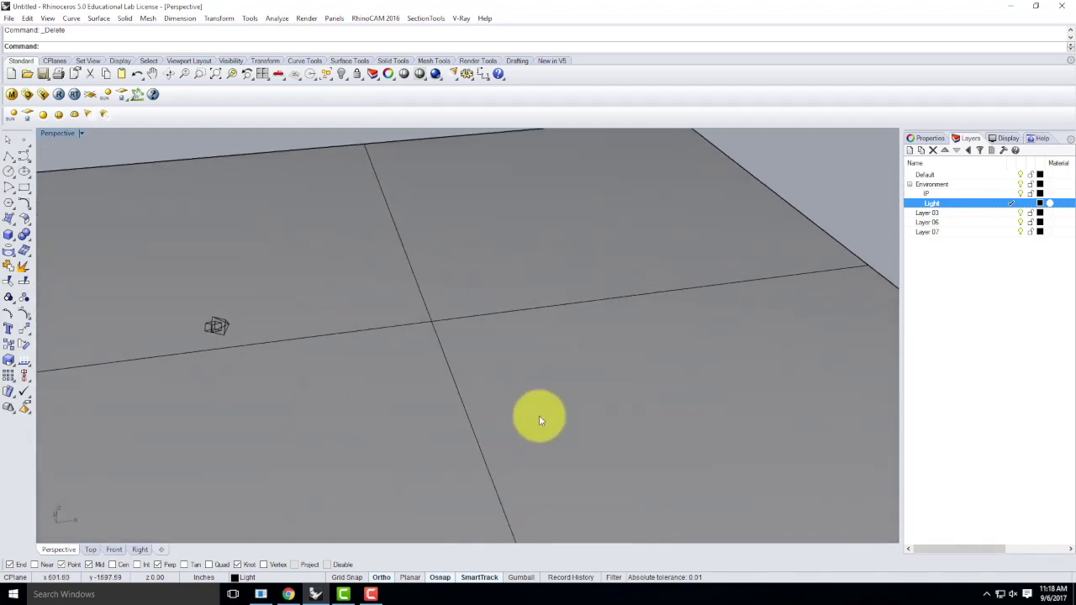
Set the reflection/refraction background color to White in the V-Ray environment options.
click(27, 94)
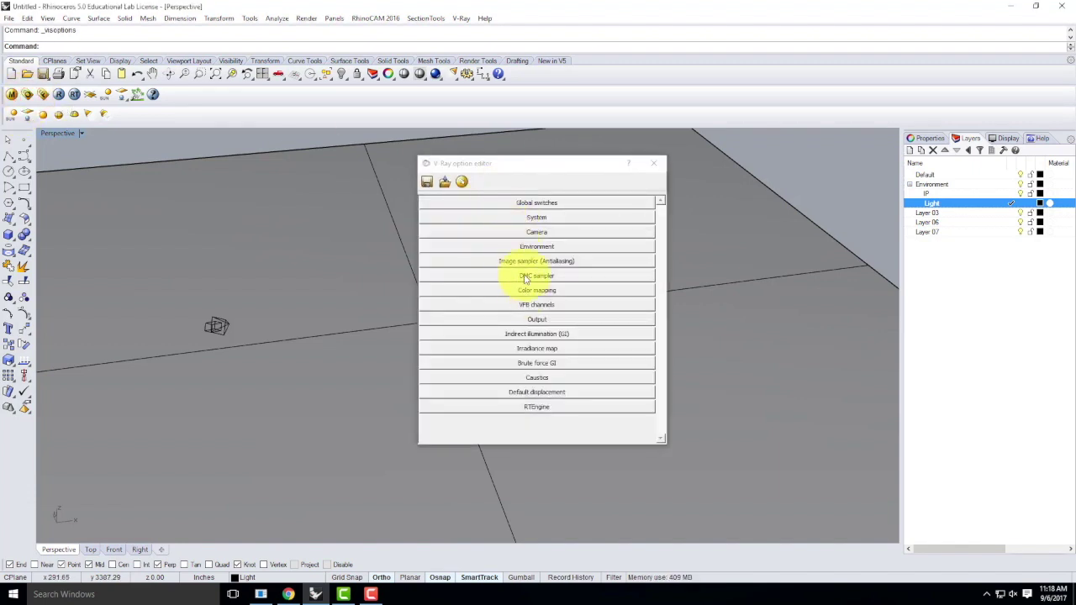
click(513, 247)
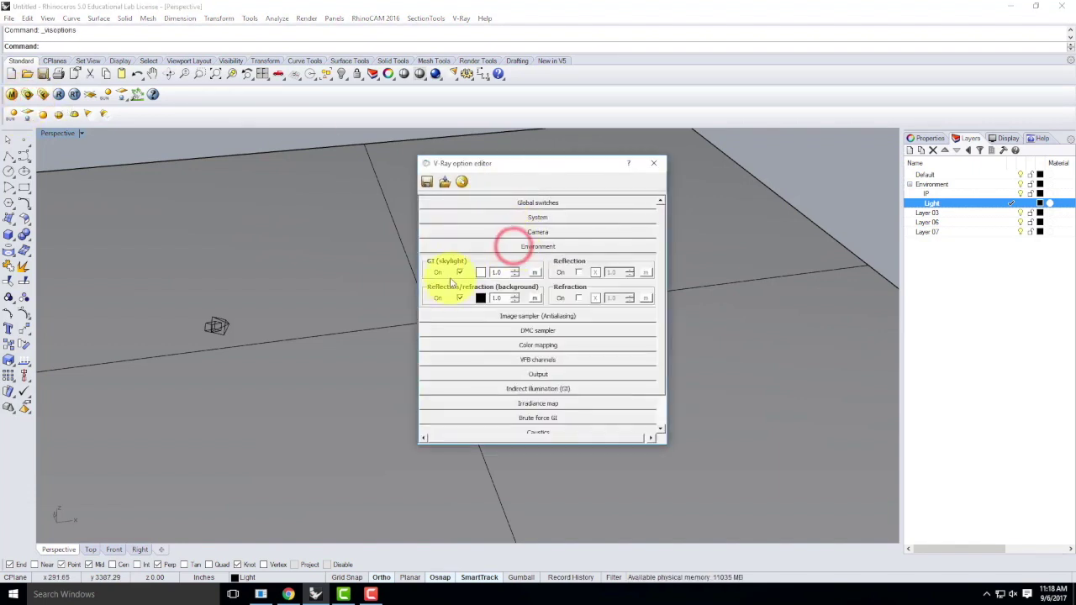
click(480, 298)
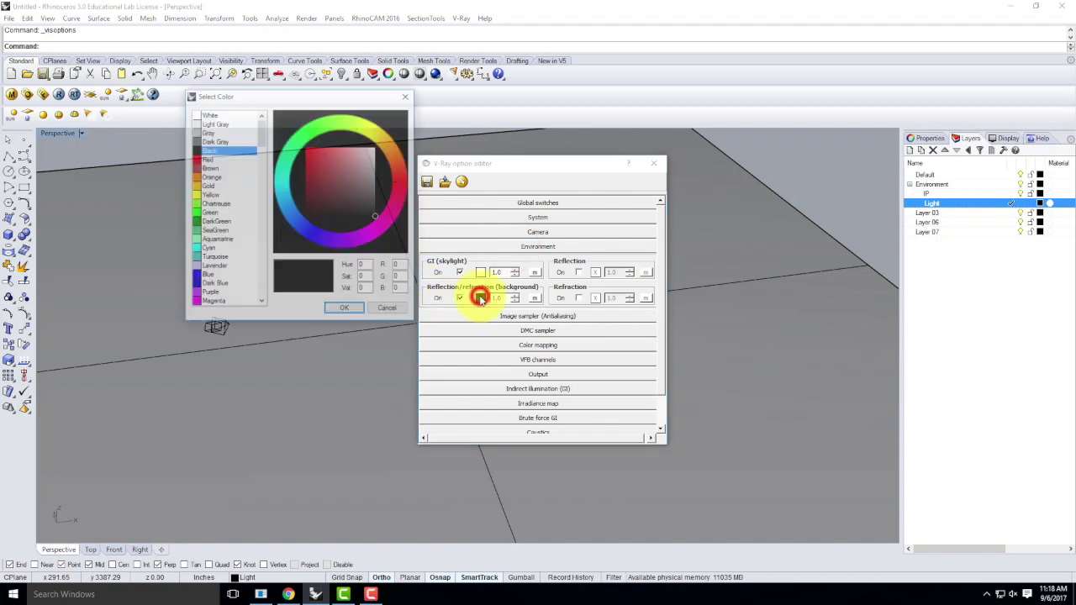
click(222, 113)
click(345, 309)
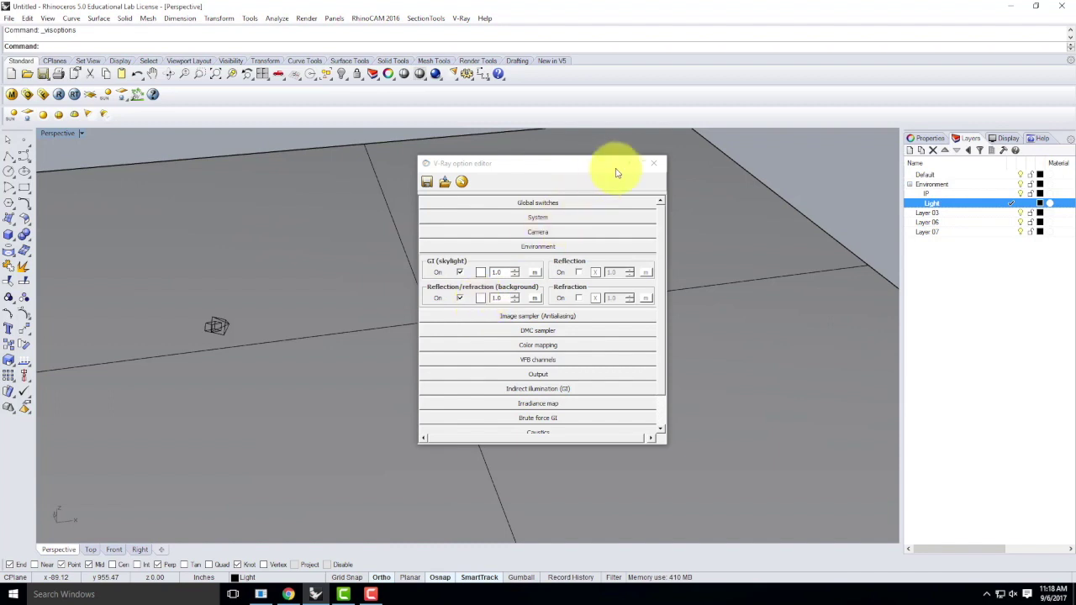
click(654, 163)
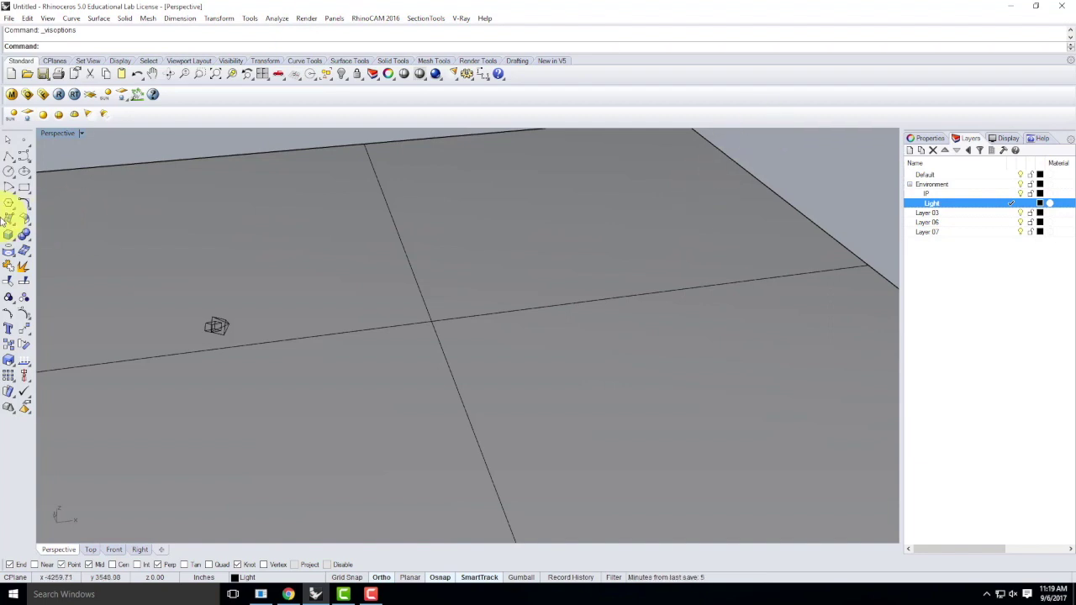
click(9, 237)
click(243, 274)
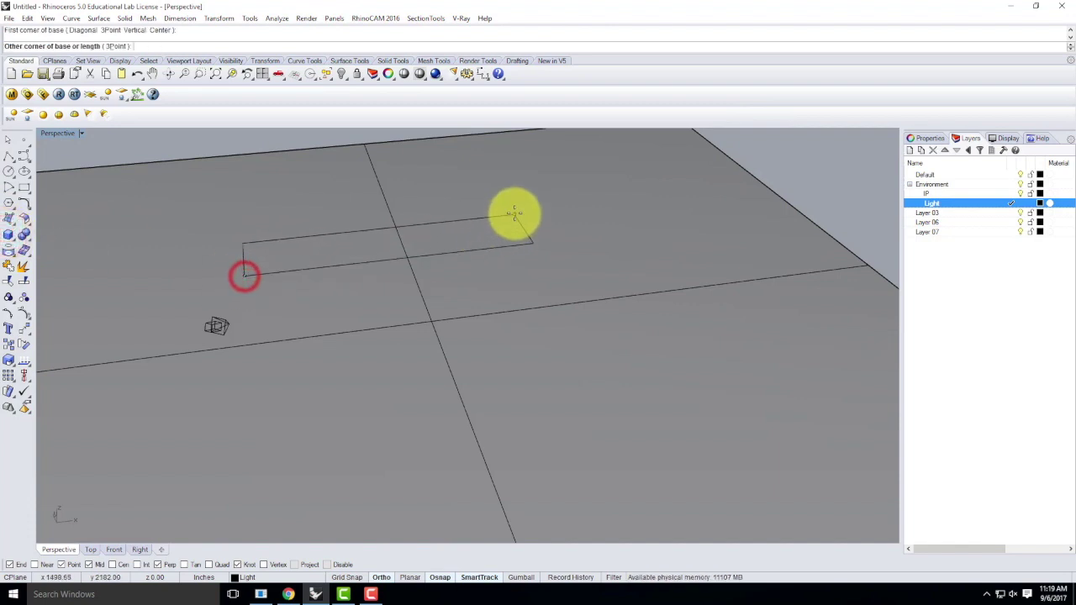
text(@12',1)
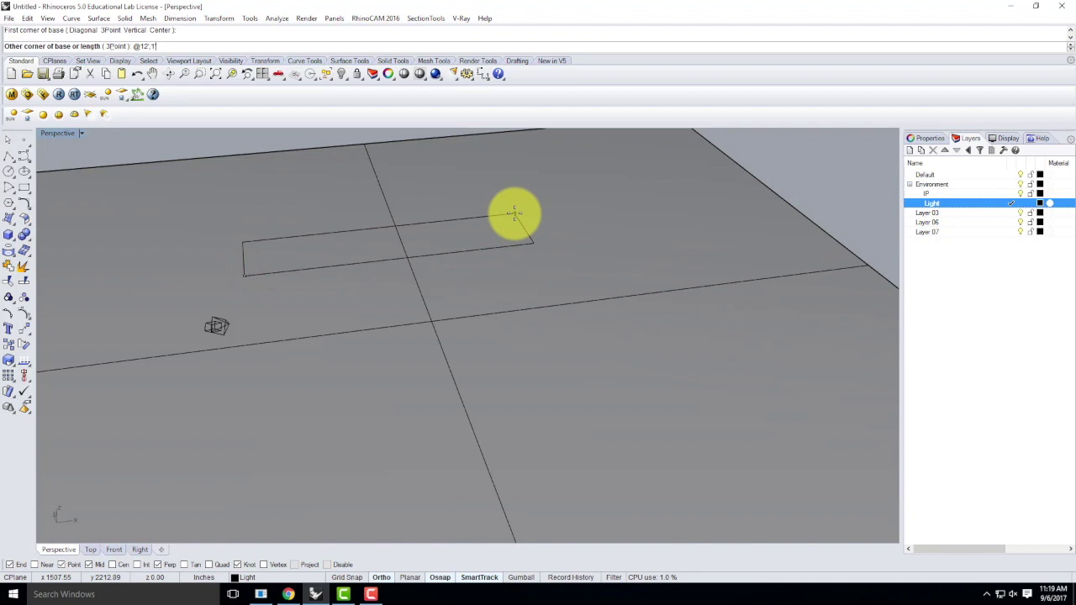
key(Return)
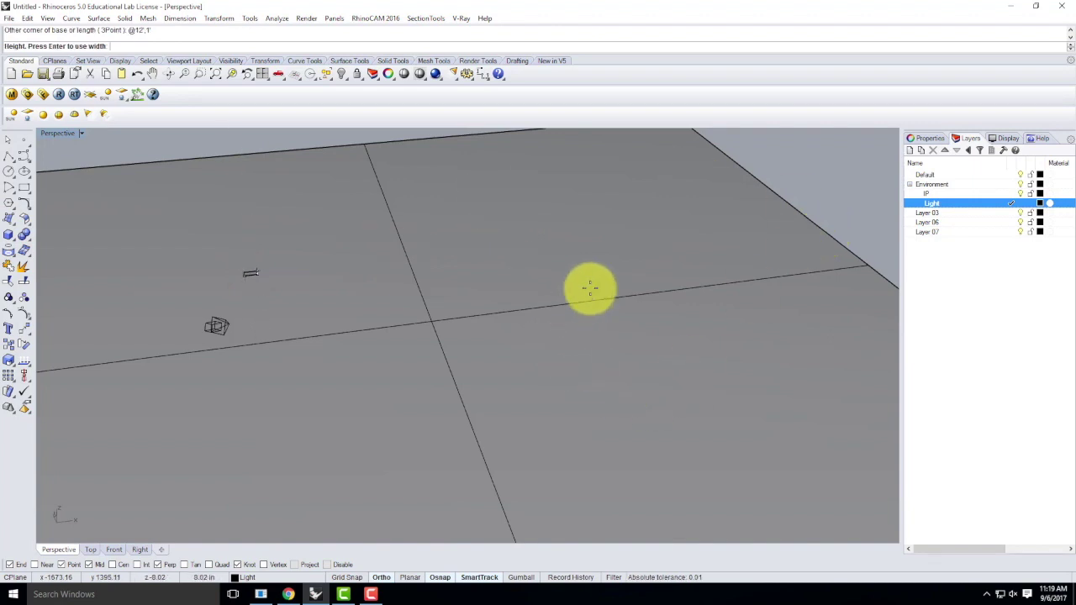
right_drag(677, 321, 555, 343)
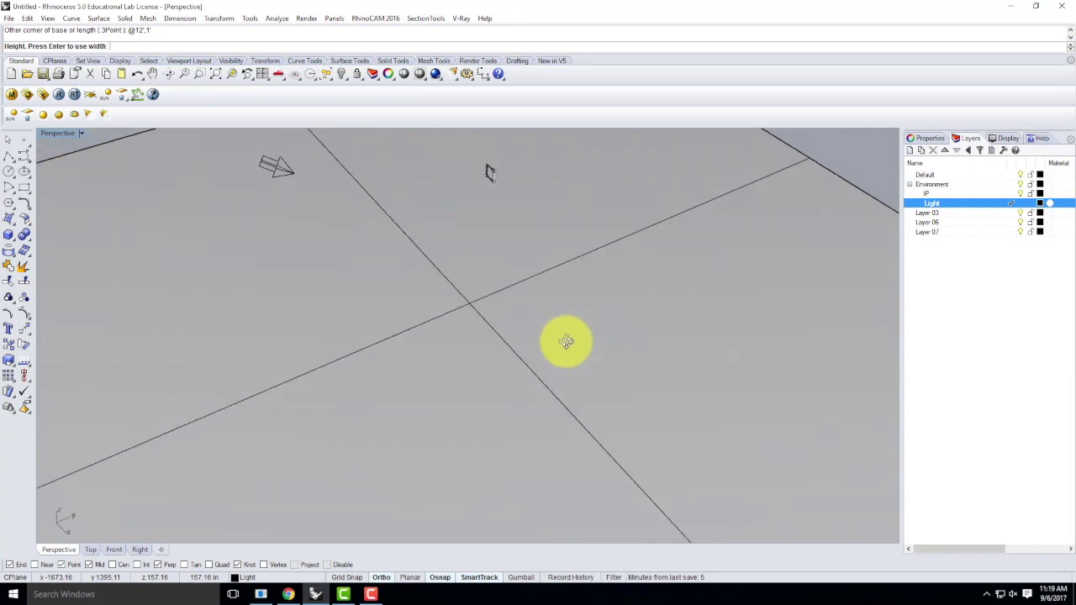
key(Escape)
Build an upright box with a 12' by 1' base on the plane near the directional light.
right_click(387, 206)
click(410, 206)
text(@12)
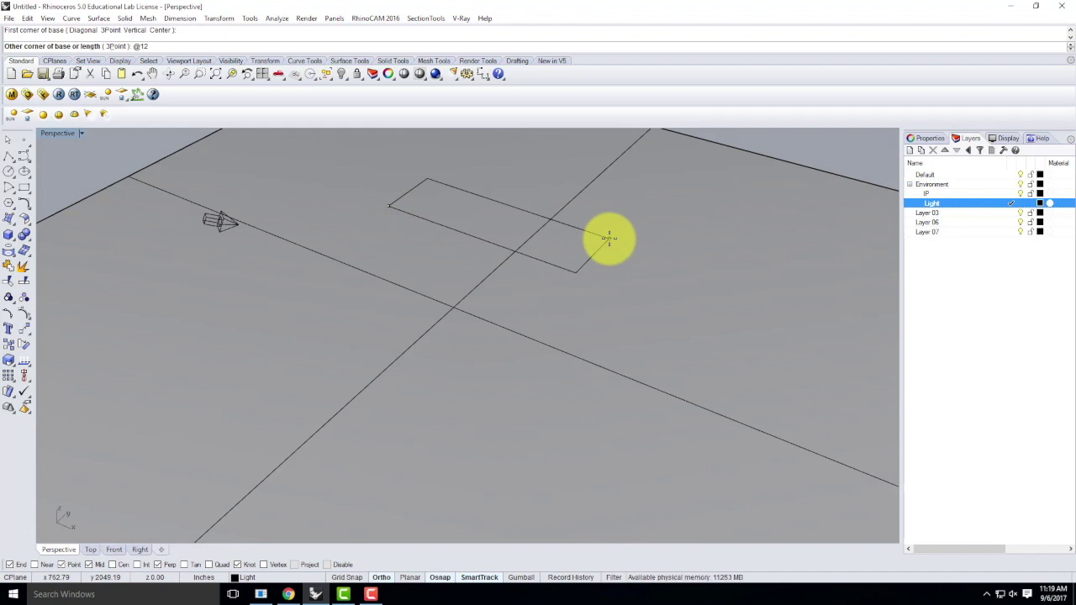
text(',1')
key(Return)
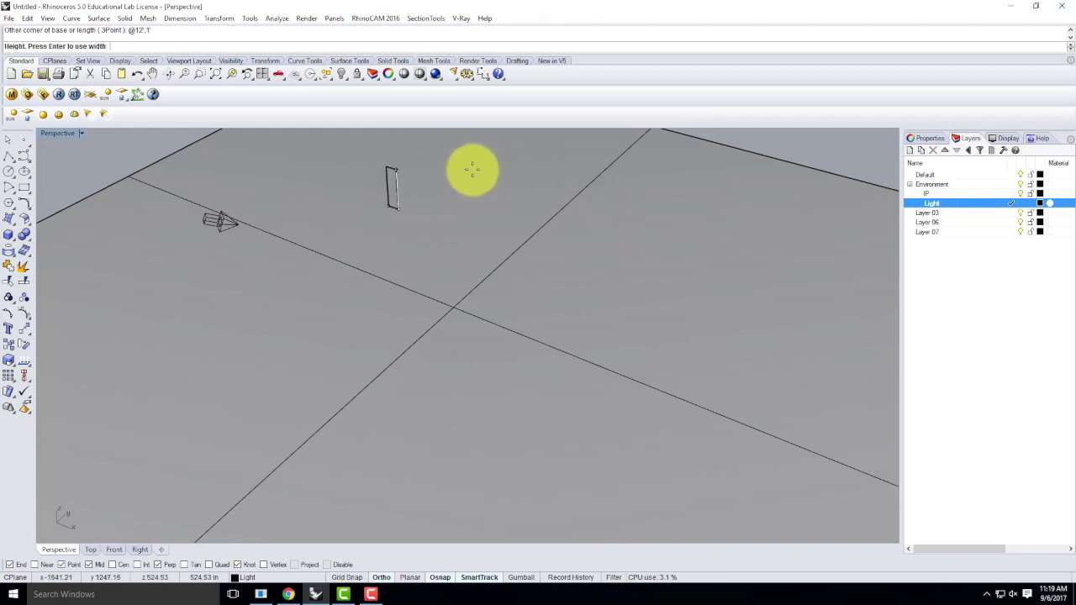
key(Return)
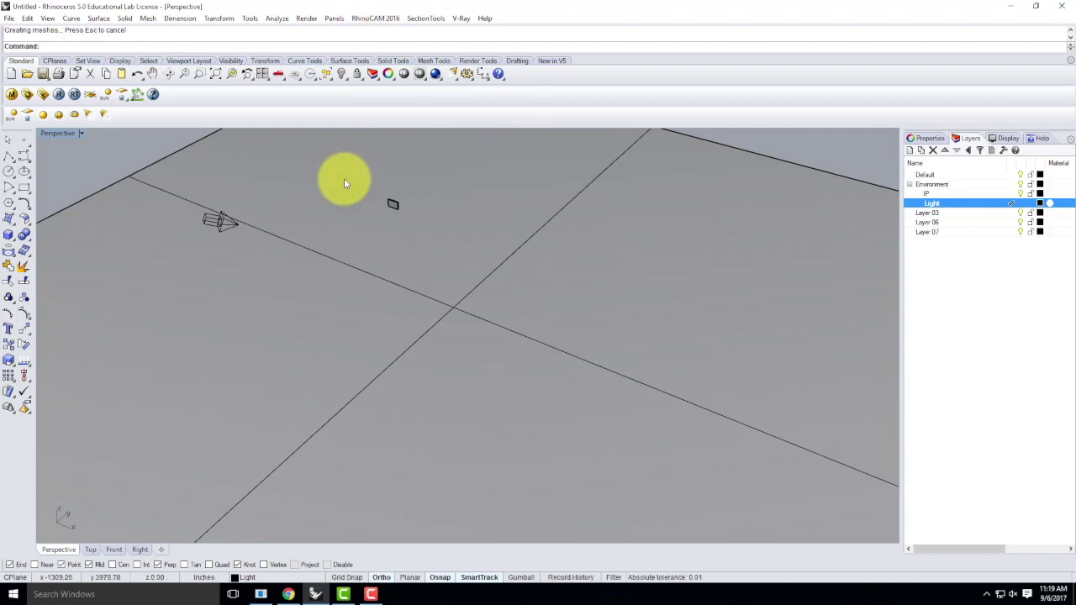
Zoom to the new upright box and examine it within its surroundings.
click(390, 201)
text(z)
key(Return)
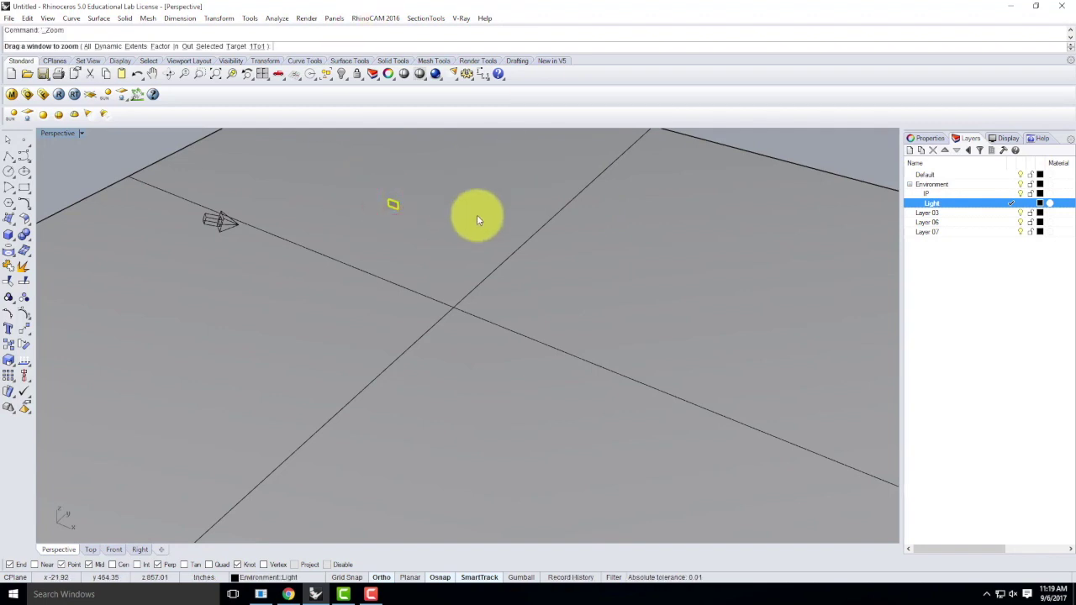
text(s)
key(Return)
scroll(372, 317, down, 5)
right_drag(372, 320, 412, 284)
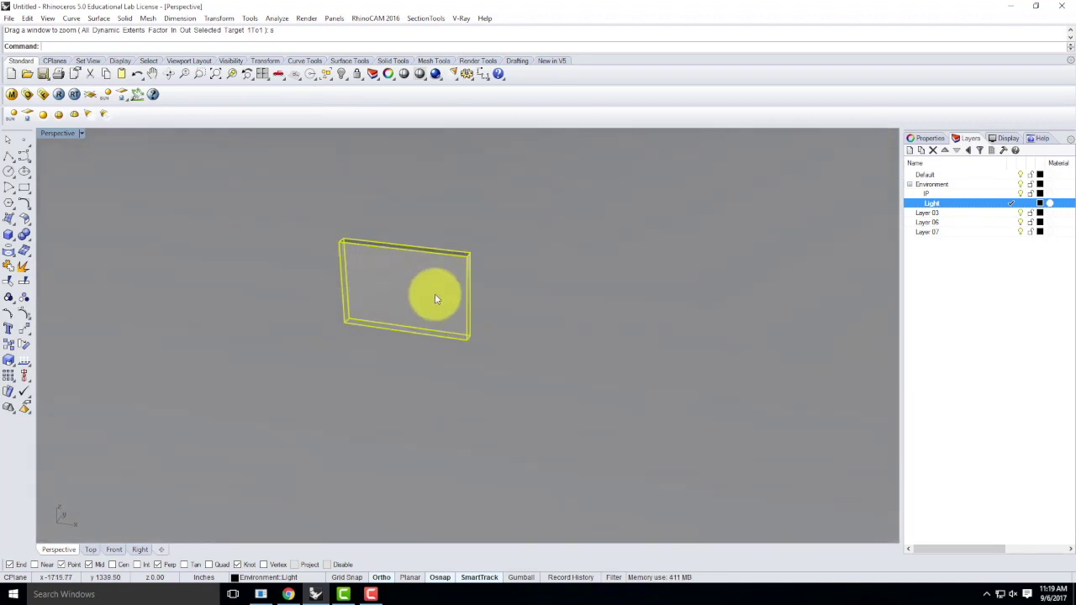
scroll(504, 311, down, 2)
click(519, 315)
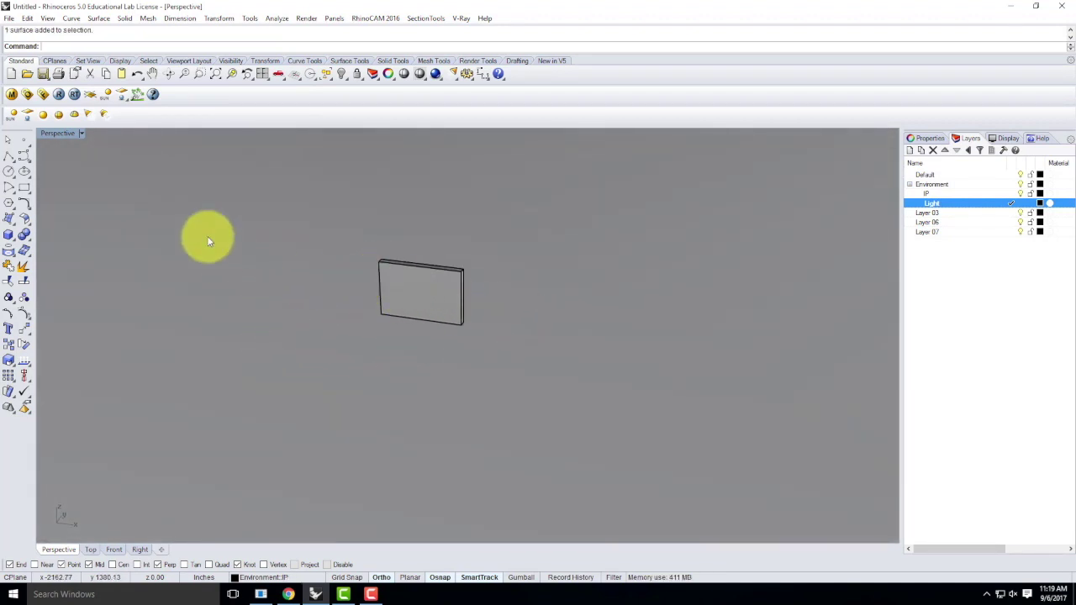
Build a 4' cube with a 4' by 4' base in front of the upright box.
click(11, 234)
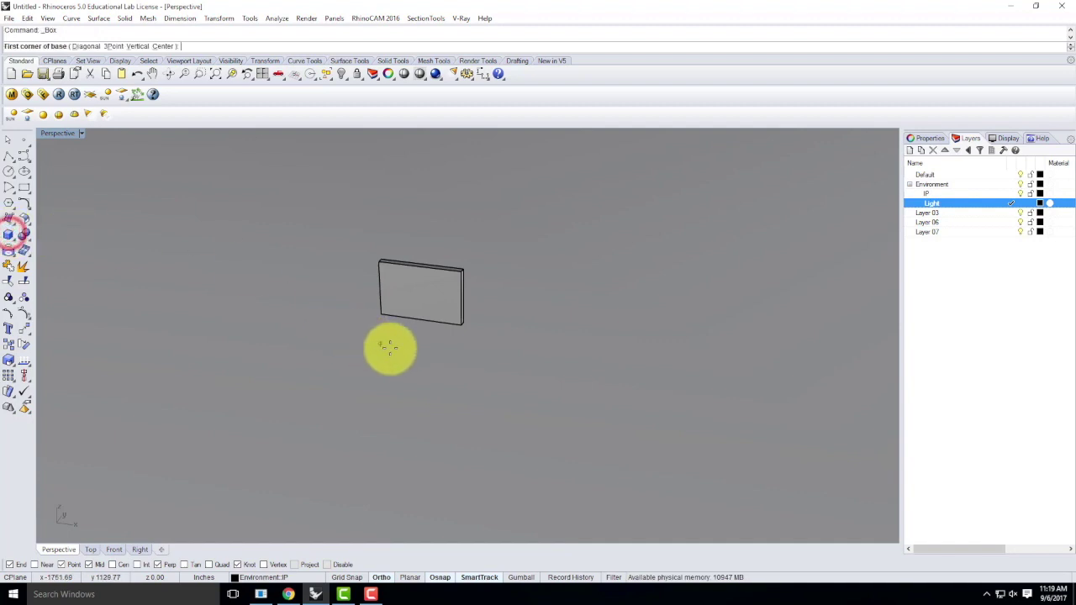
click(392, 347)
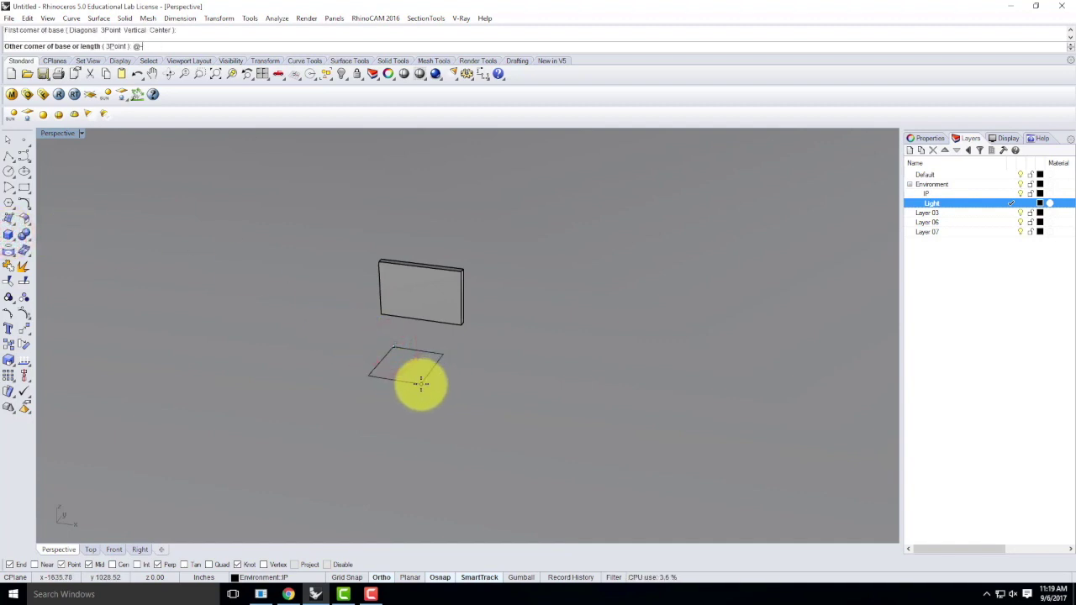
text(@-4',4')
key(Return)
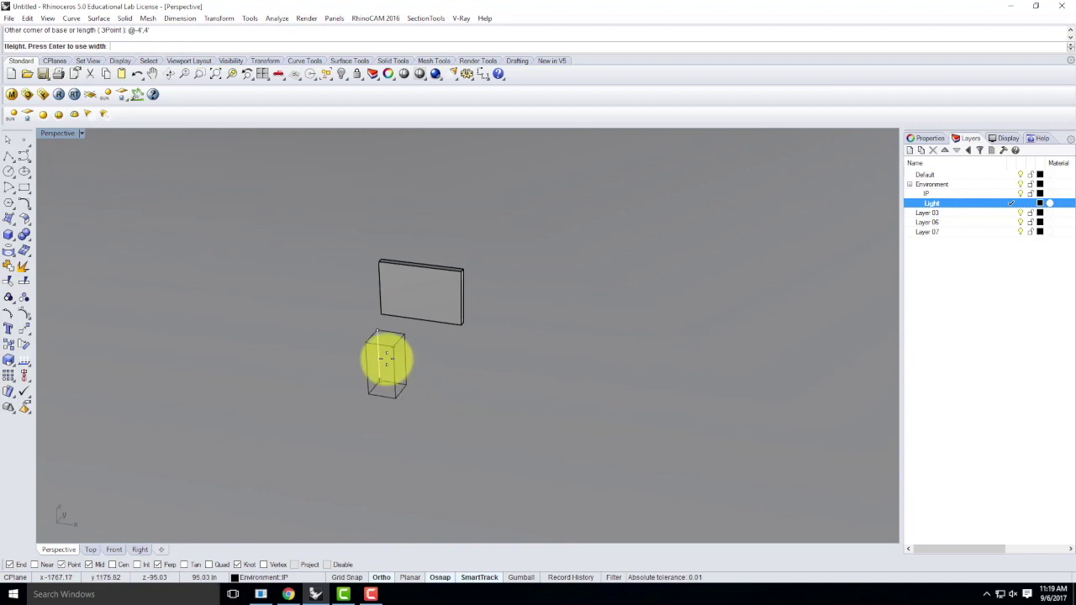
key(Return)
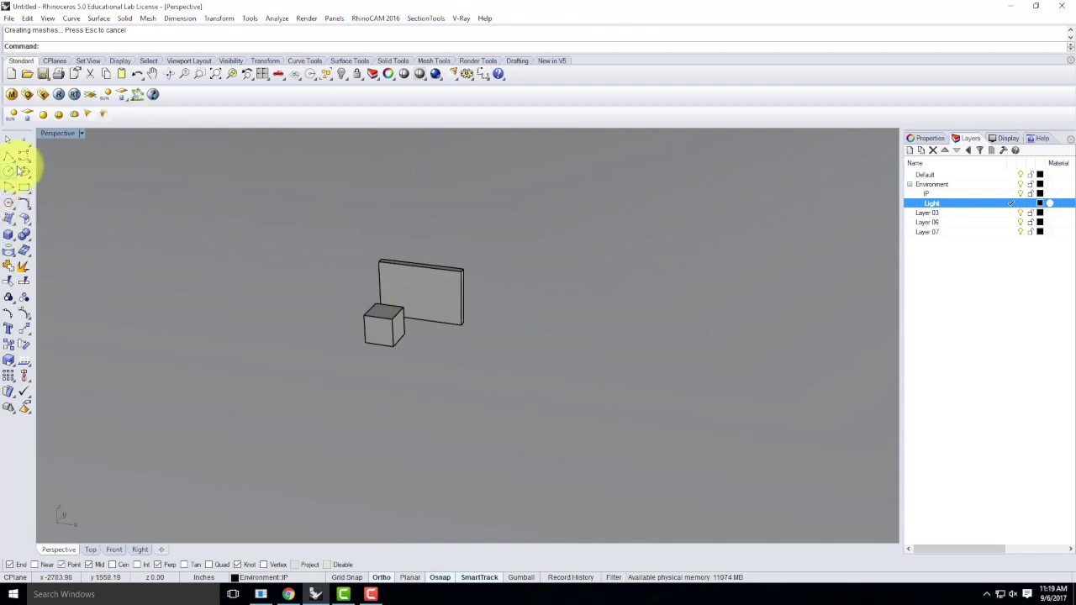
Create a 4' diameter sphere on the plane, well to the side of the cube.
click(10, 238)
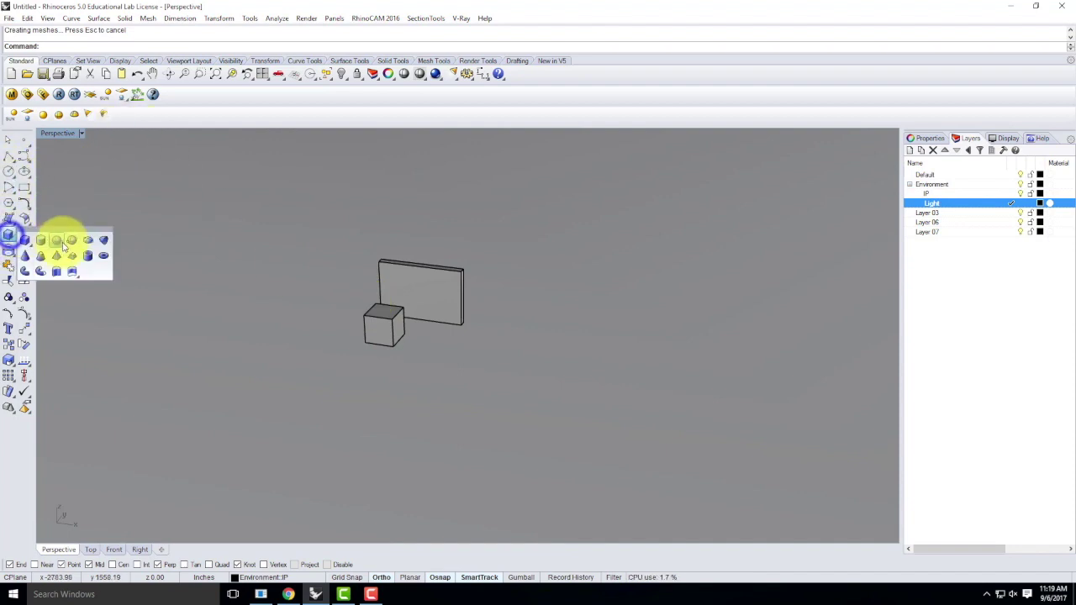
click(57, 240)
click(272, 315)
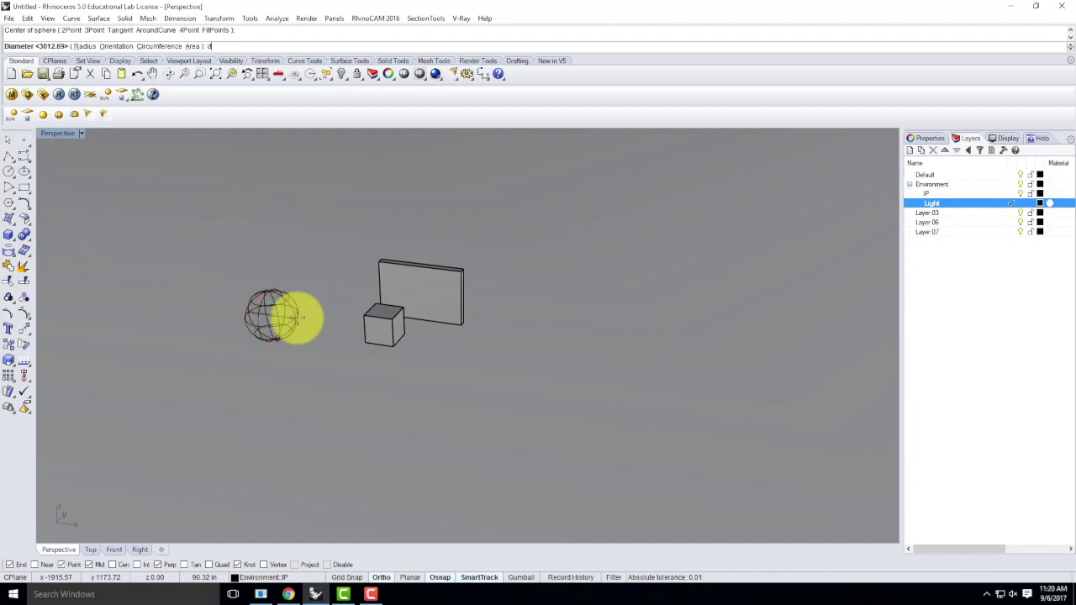
click(297, 316)
Move the sphere along the plane to bring it closer to the cube.
click(278, 315)
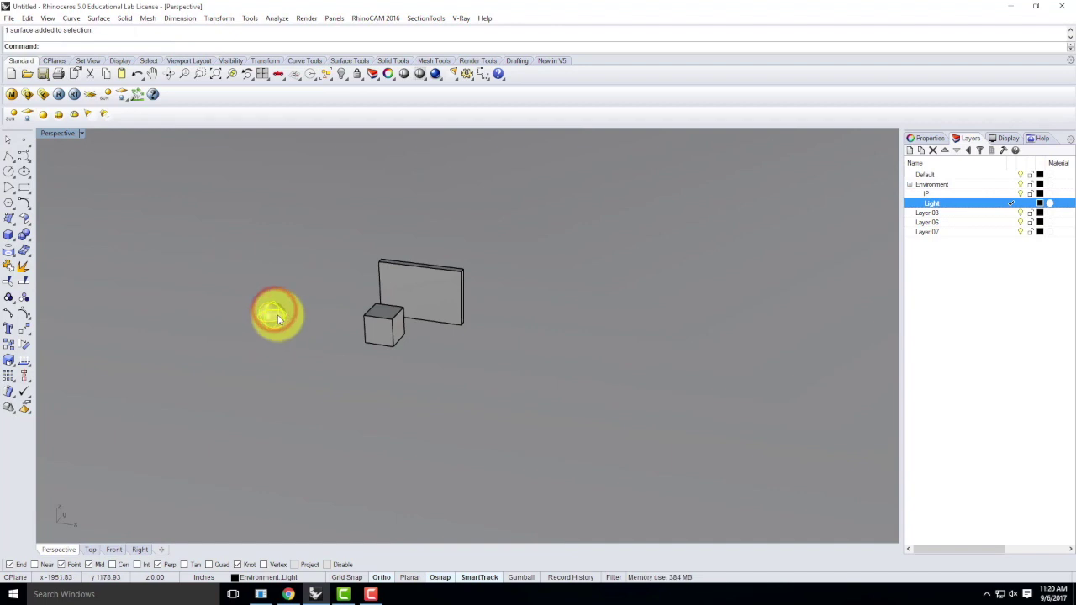
key(Return)
click(274, 313)
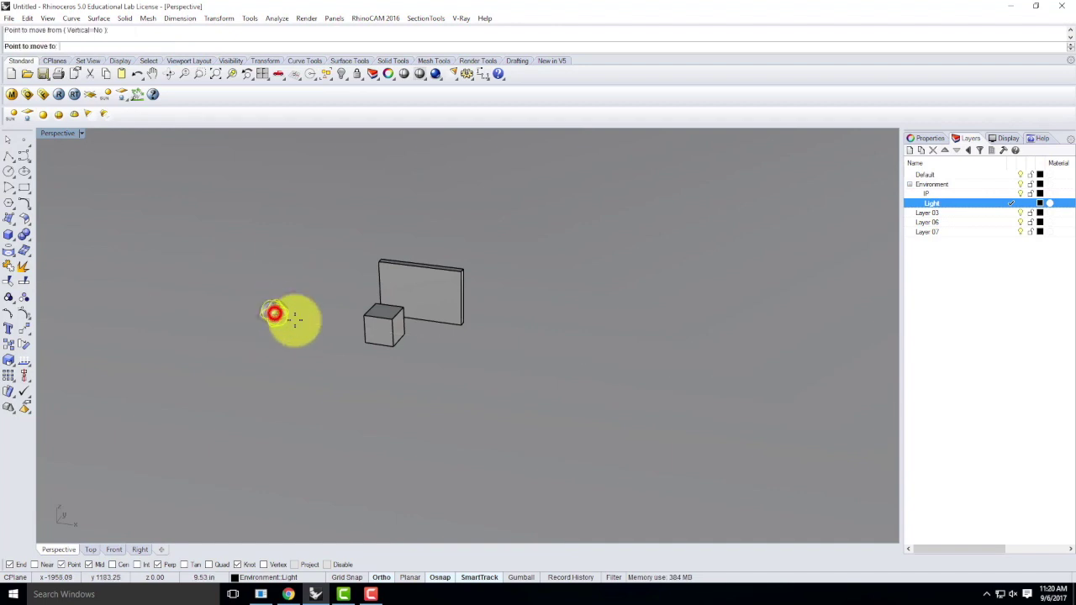
click(324, 328)
Raise the sphere in the Front view until it rests on the ground plane, and return to the full Perspective view.
click(325, 323)
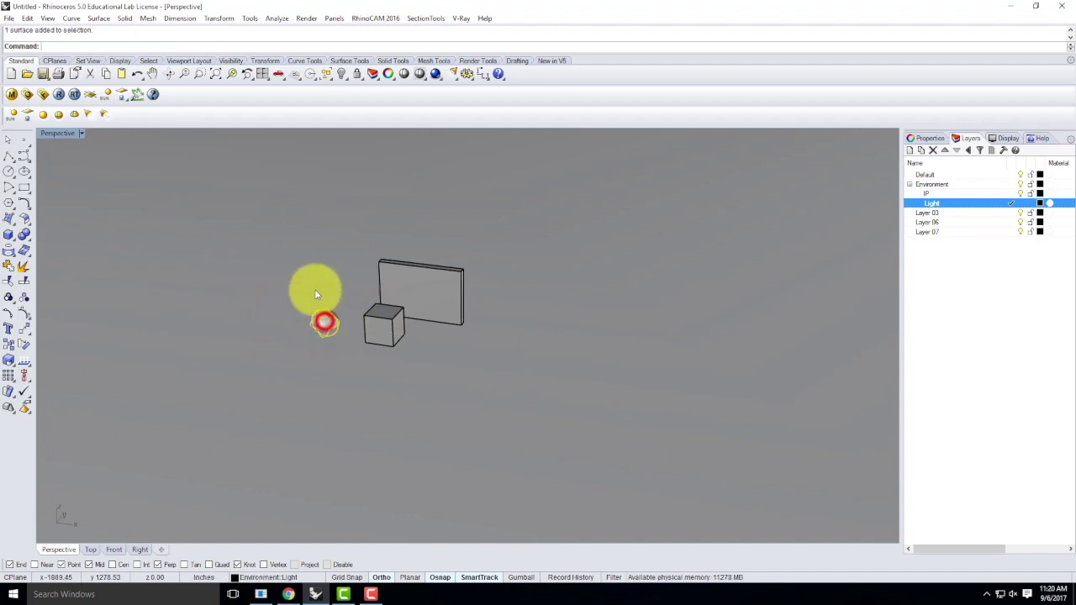
click(54, 135)
click(54, 134)
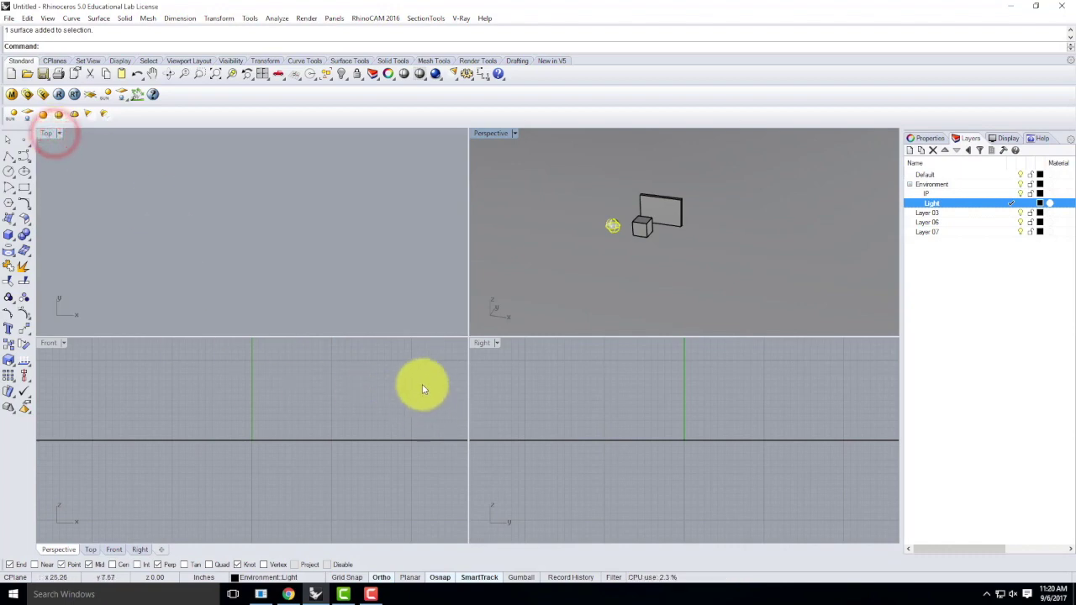
scroll(197, 395, up, 3)
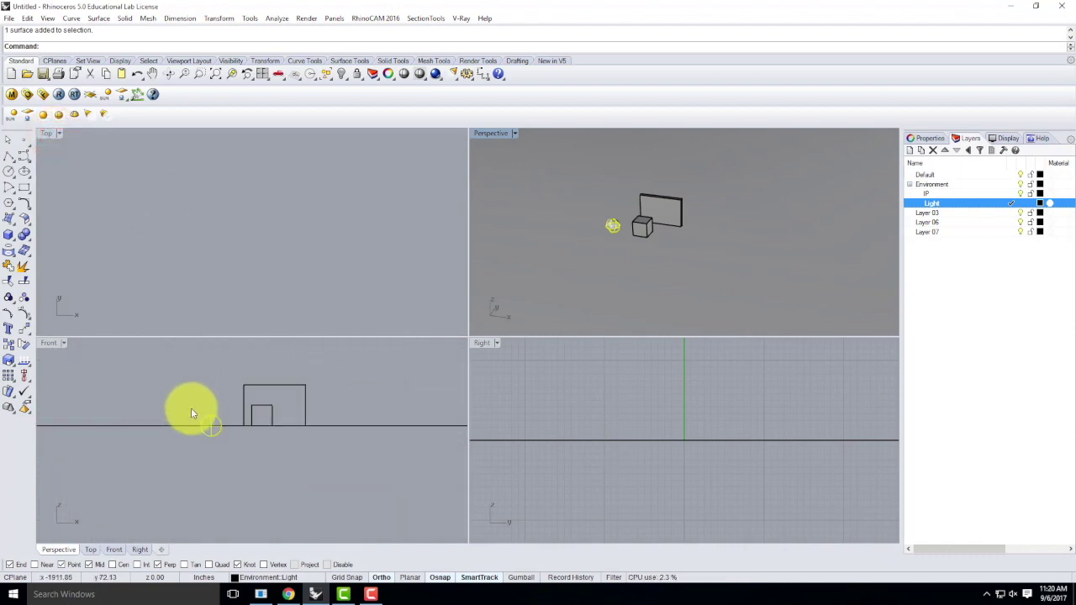
drag(237, 443, 287, 374)
click(288, 374)
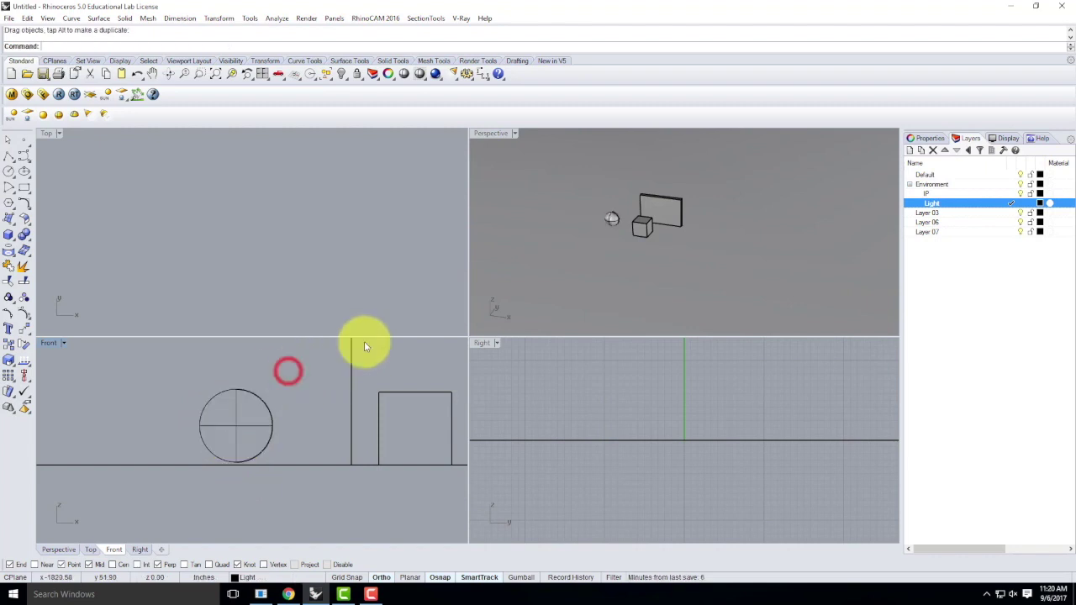
double_click(502, 135)
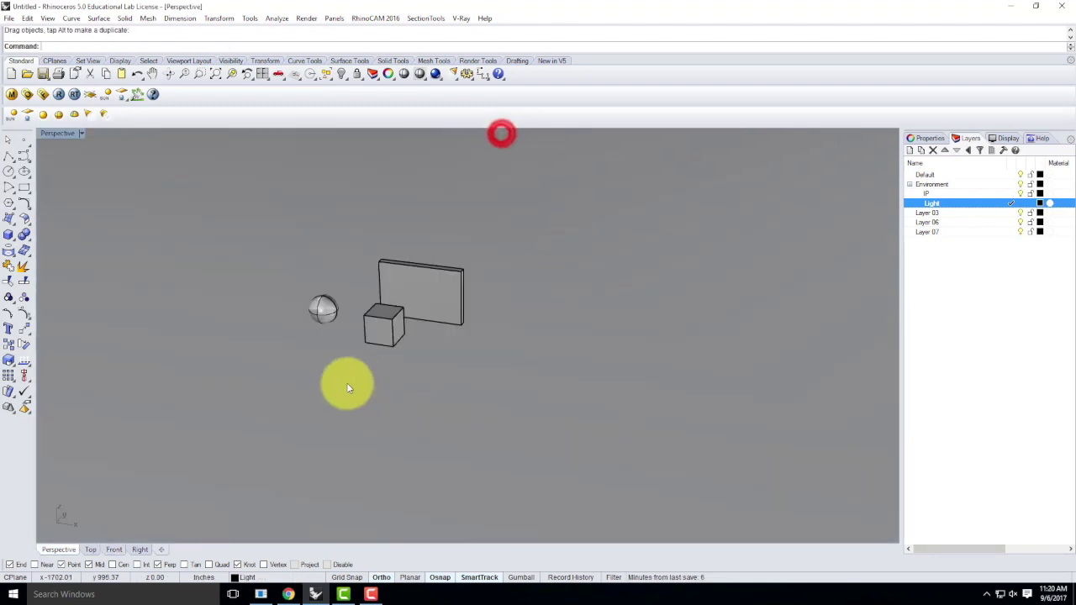
Create a vertical solid cylinder 4' in diameter and 8' high beside the sphere, away from the cube.
click(10, 240)
click(45, 241)
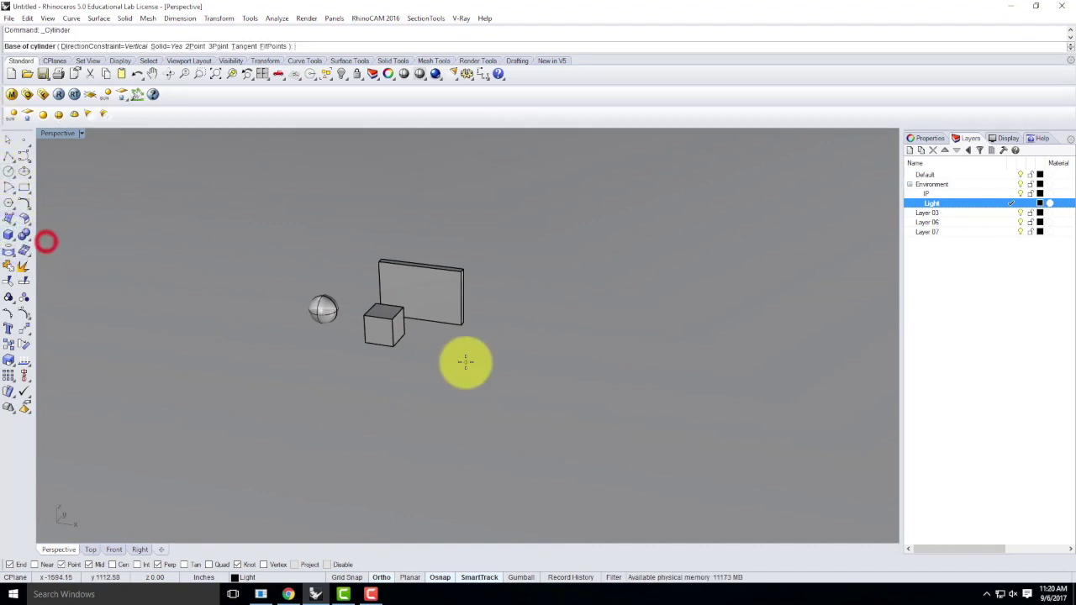
click(278, 349)
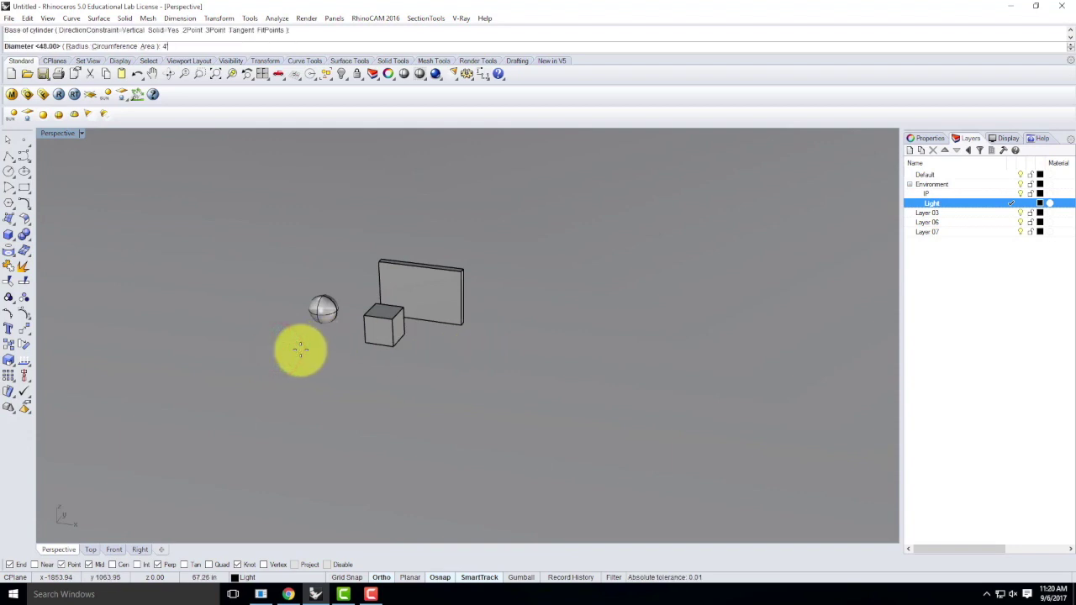
text(4')
key(Return)
text(8)
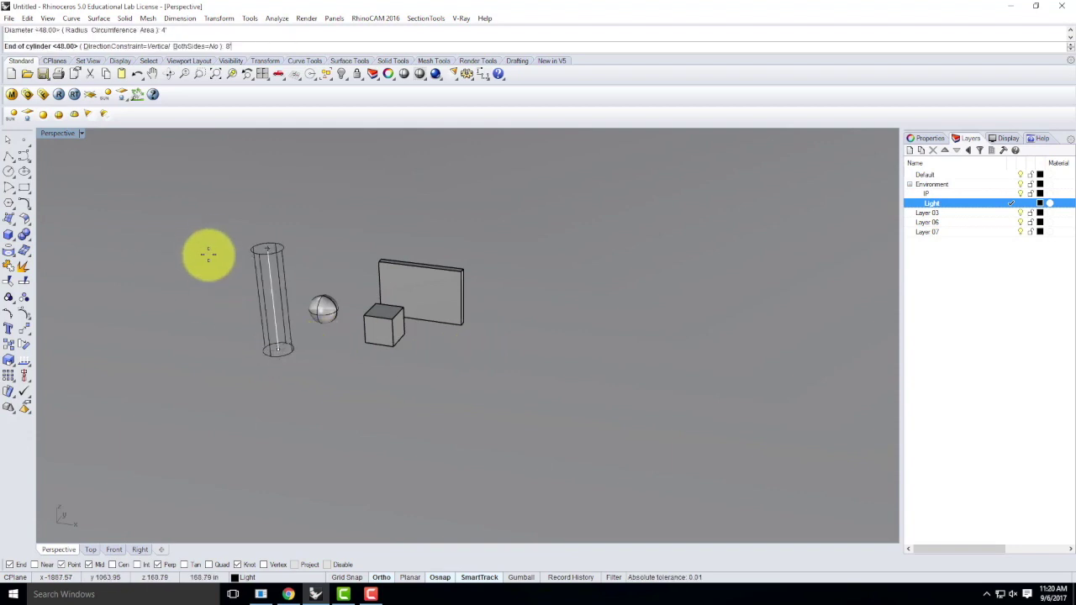
text(')
key(Return)
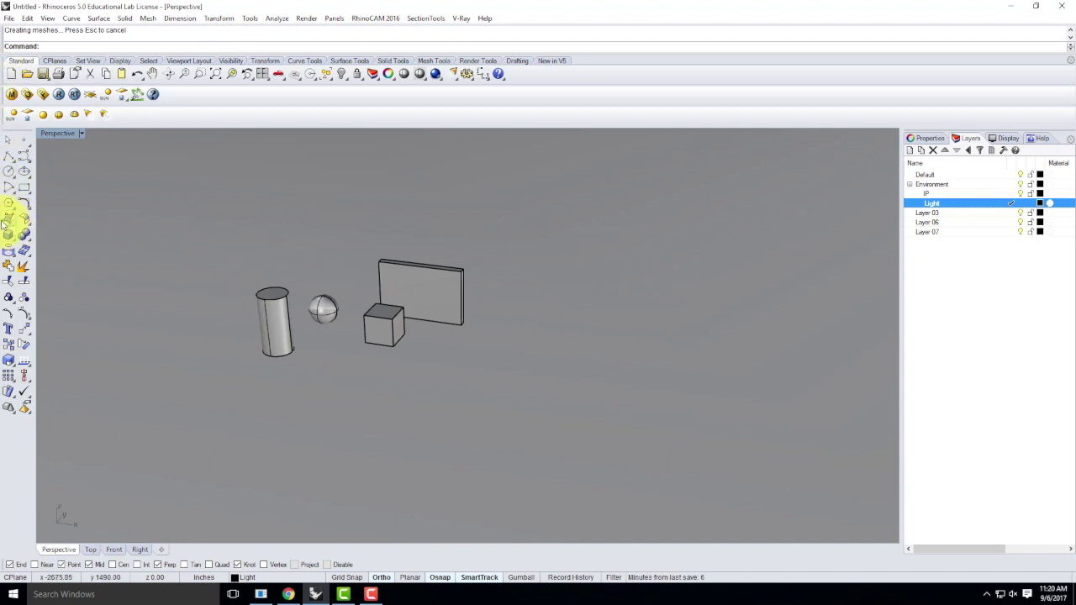
Create a four-sided pyramid in front of the cube, 4' from center to corner and about 4' high.
click(14, 238)
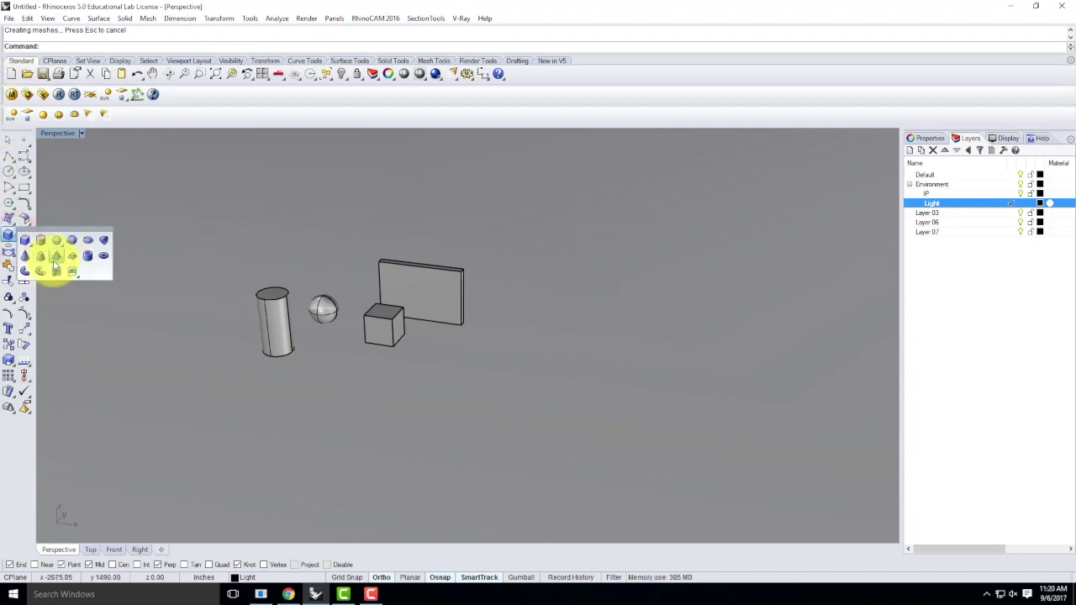
click(56, 258)
click(416, 364)
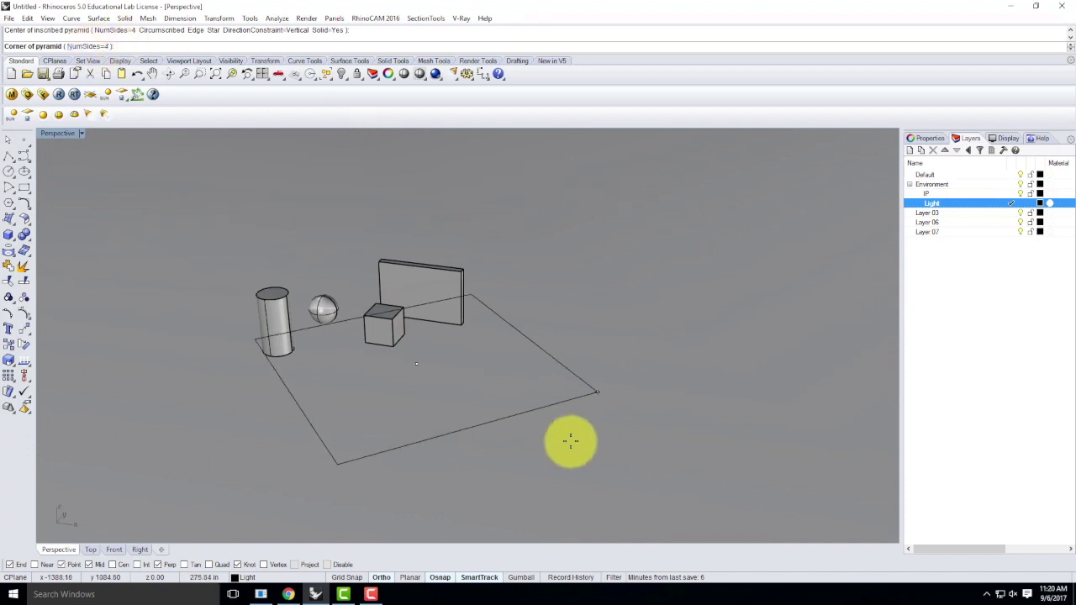
text(4')
key(Return)
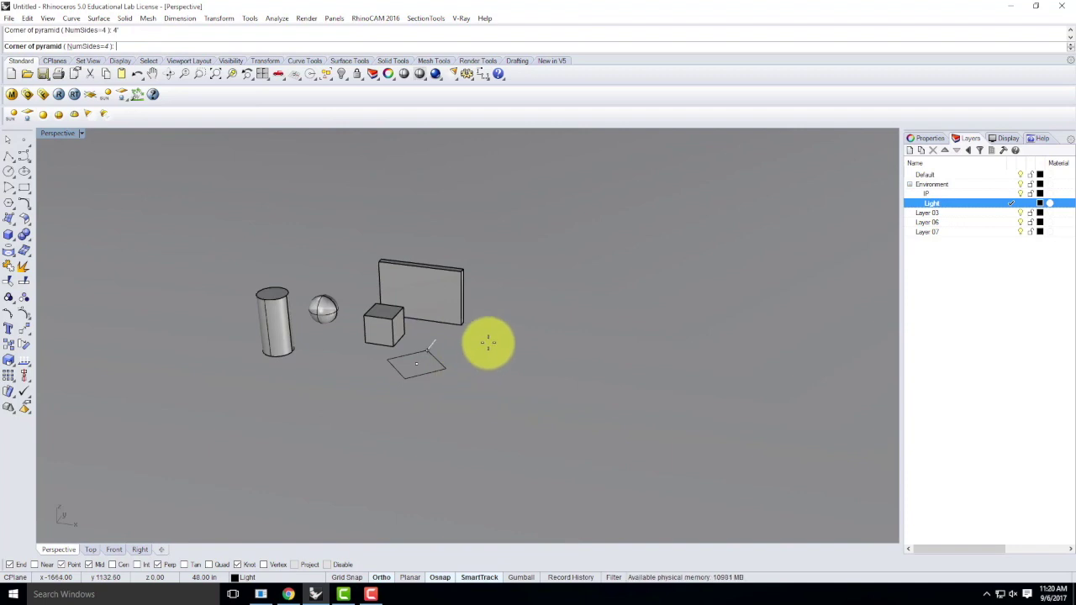
click(451, 432)
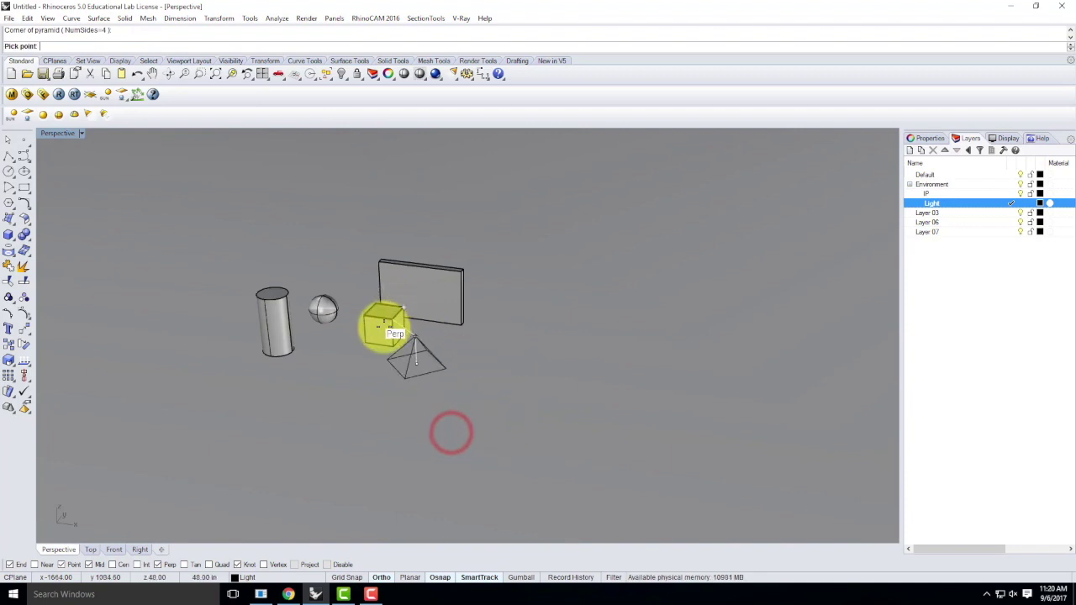
click(393, 323)
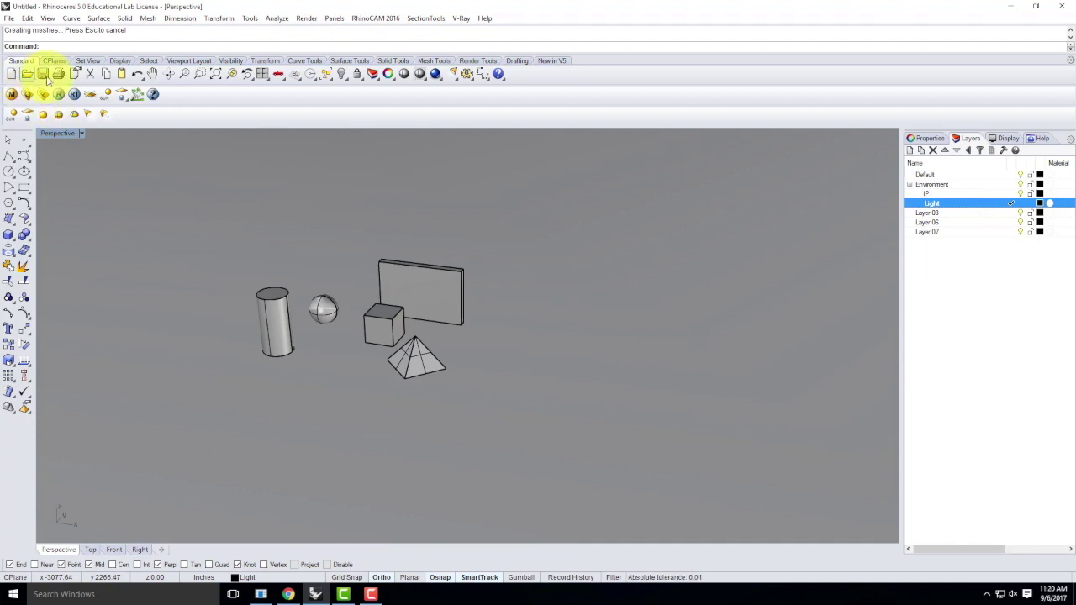
Create a vertical cone with a 4' radius and about 6' height beside the pyramid.
click(17, 244)
click(25, 253)
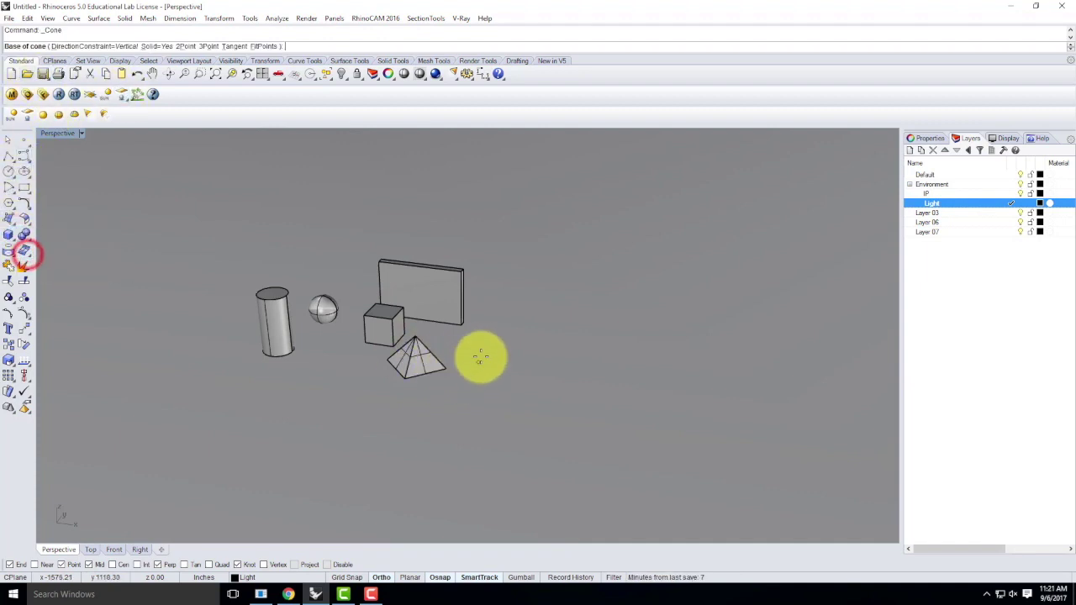
click(483, 347)
click(513, 352)
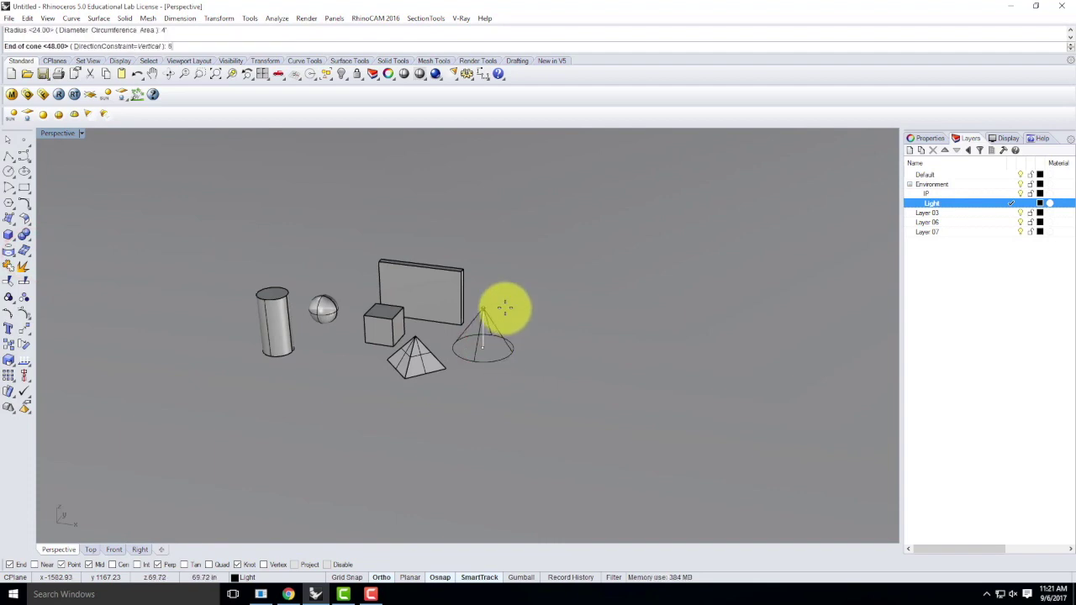
click(504, 308)
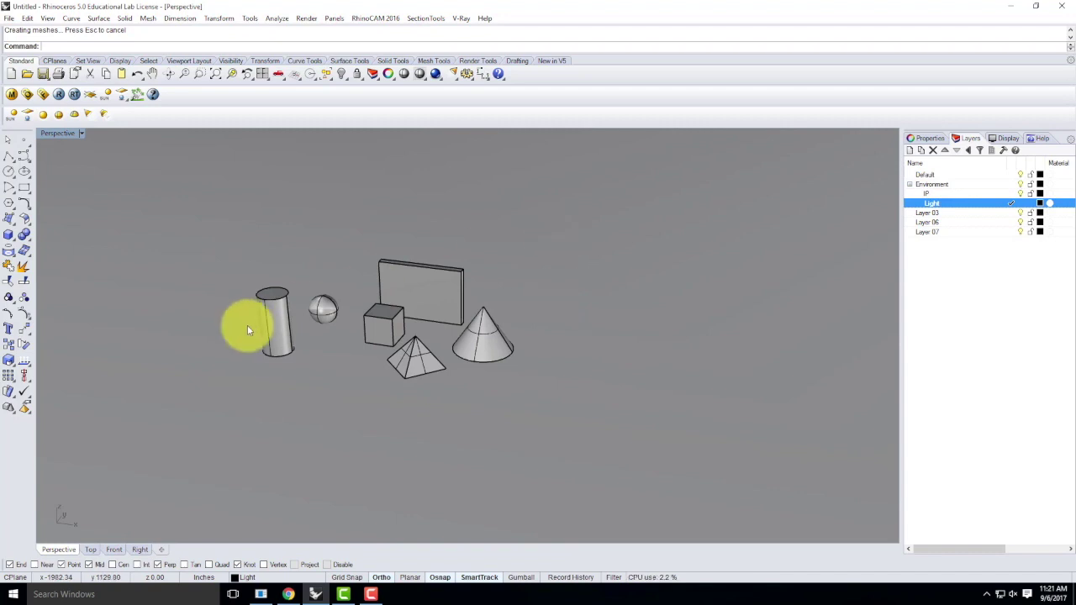
Move the cylinder to the opposite end of the group, next to the cone.
drag(282, 333, 508, 327)
click(620, 377)
right_drag(620, 377, 580, 403)
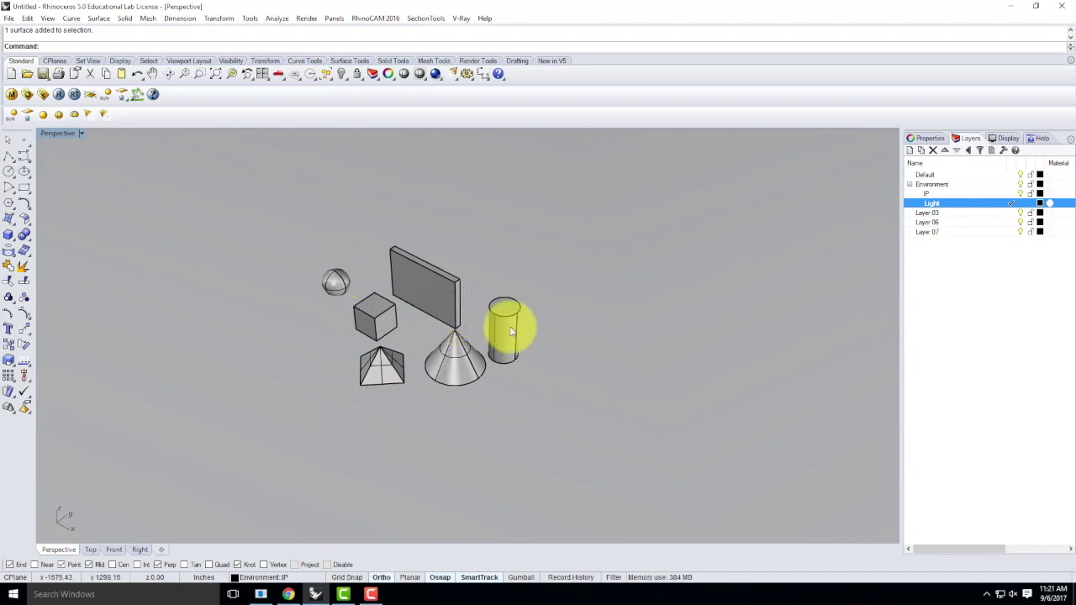
Undo the accidental drag of the infinite plane and lock the IP layer.
drag(252, 217, 607, 431)
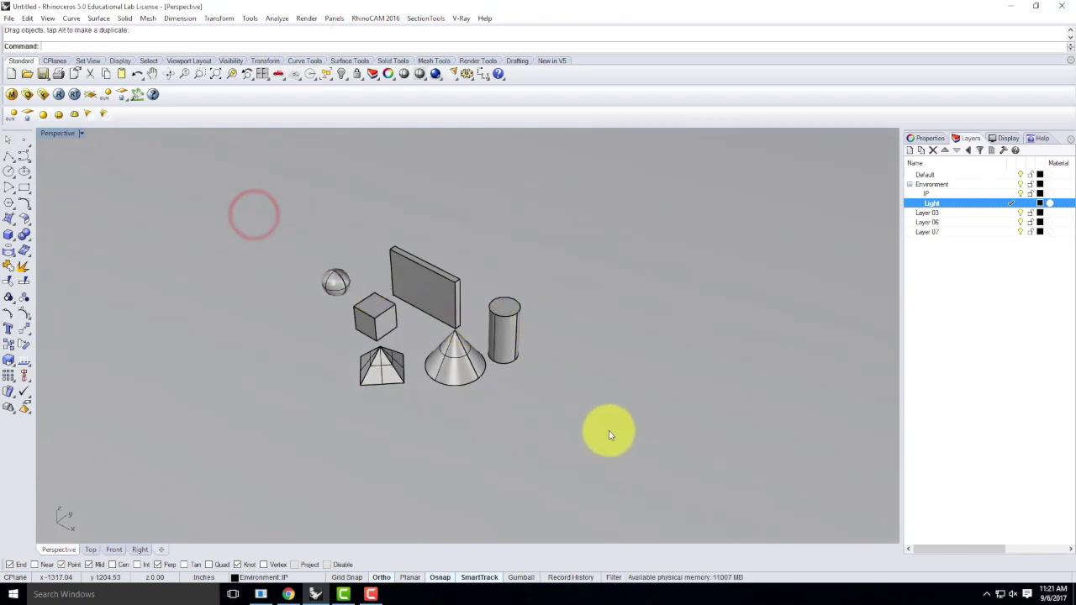
key(ctrl+z)
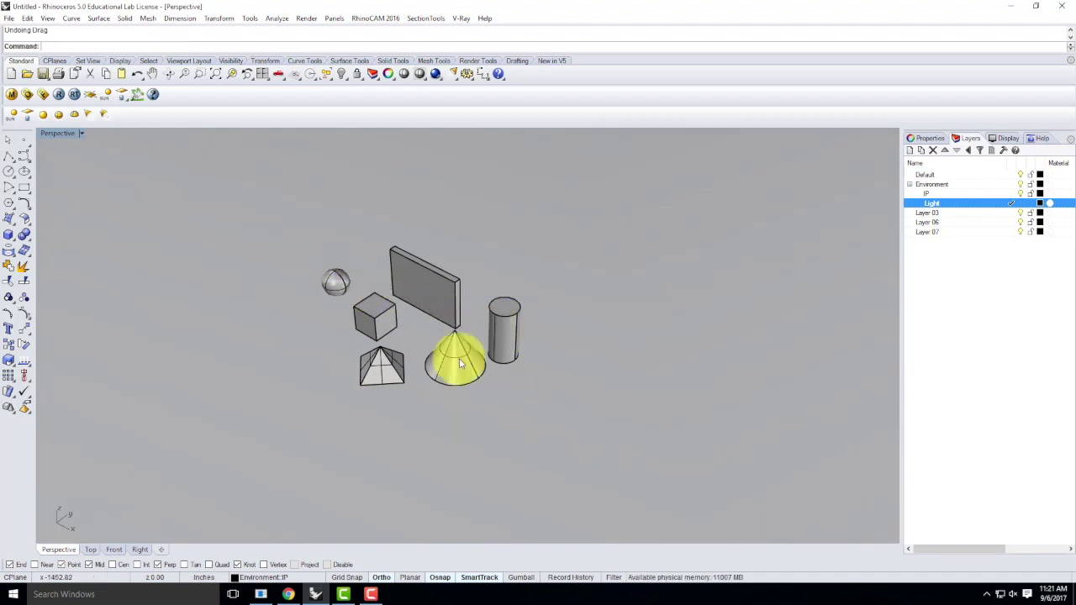
click(1027, 194)
Change all six solids to the Default layer and deselect them.
drag(196, 188, 616, 465)
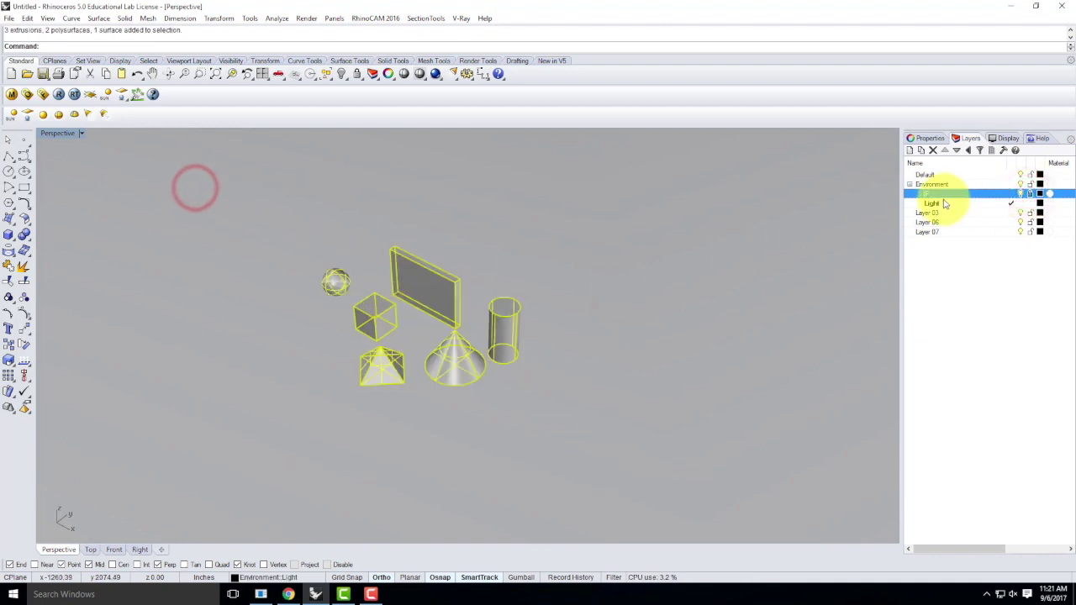
right_click(932, 174)
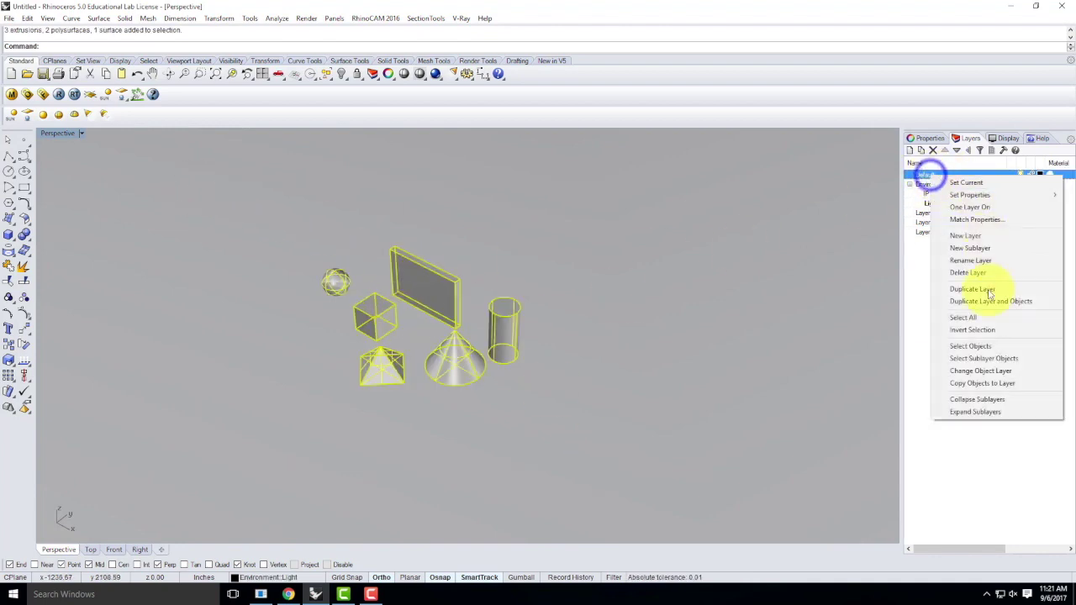
click(990, 372)
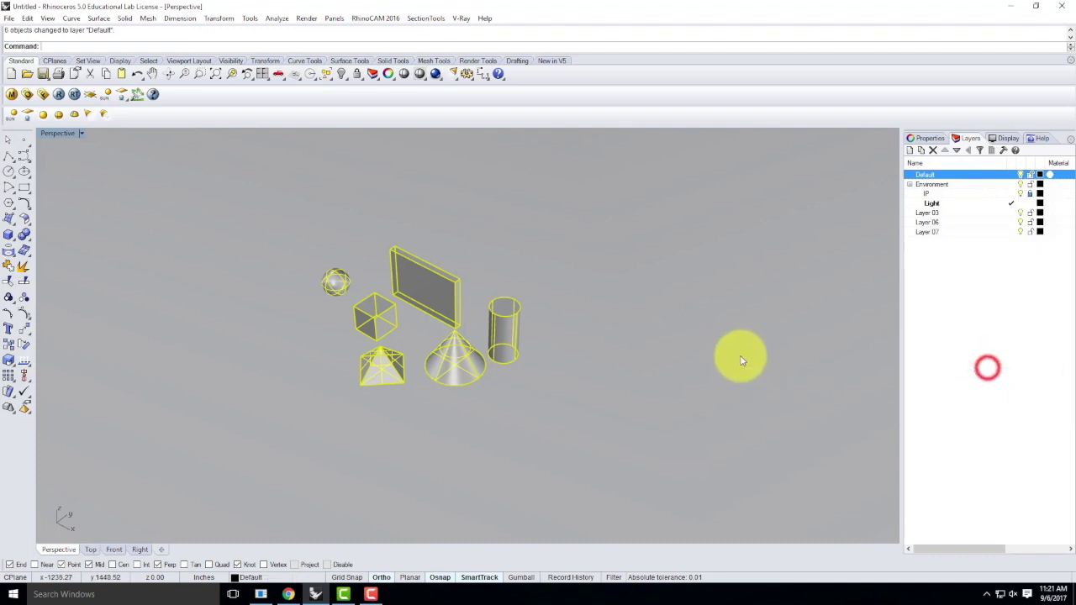
click(685, 283)
Open the V-Ray material editor and start loading a material file into Scene Materials.
right_drag(586, 343, 373, 286)
scroll(377, 290, up, 3)
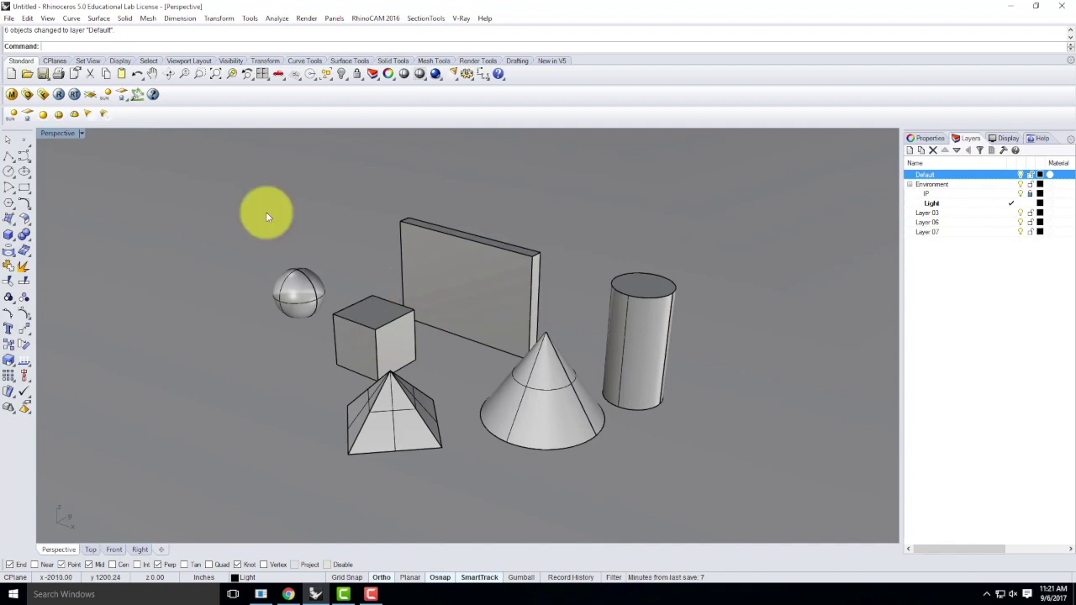
click(12, 96)
click(62, 162)
right_click(57, 162)
click(79, 202)
right_click(55, 162)
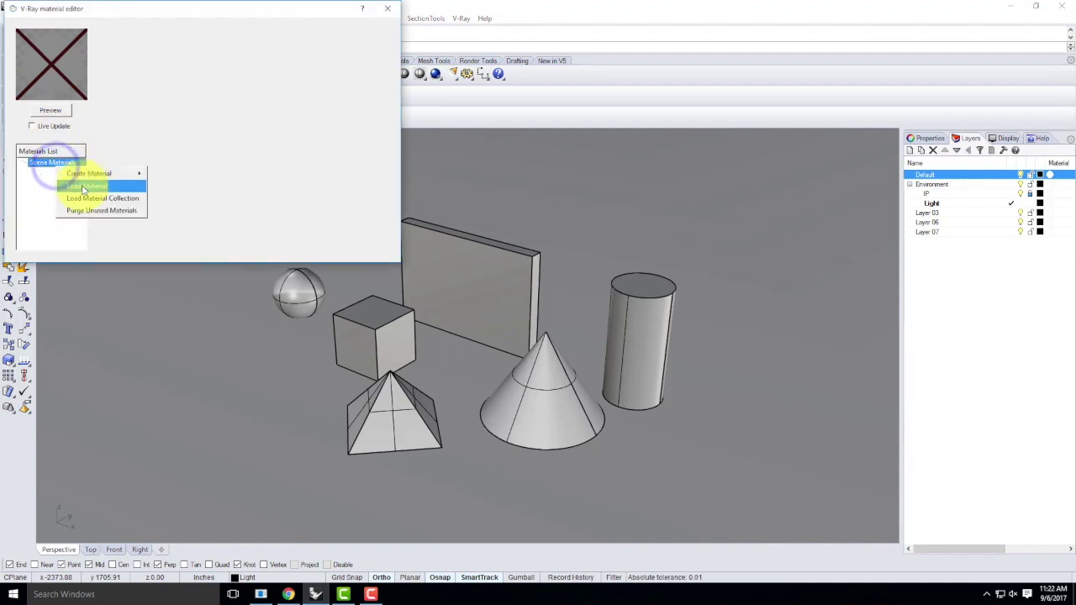
click(84, 186)
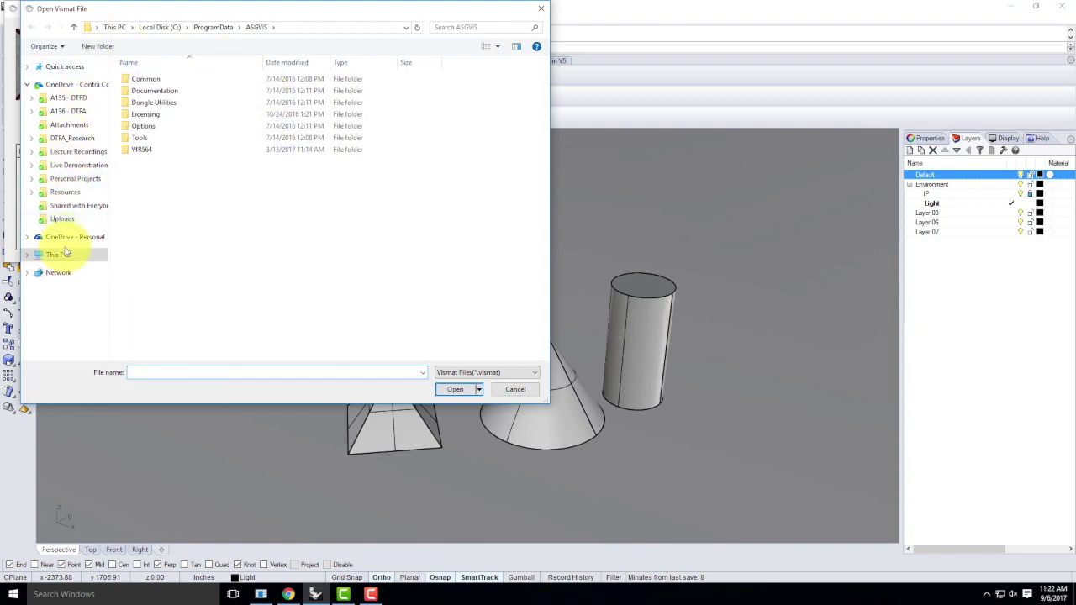
Load Planks - Random Width.vismat from the Siding > Wood folder of the V-Ray Materials library in the OneDrive Resources folder.
click(64, 236)
click(606, 316)
click(88, 85)
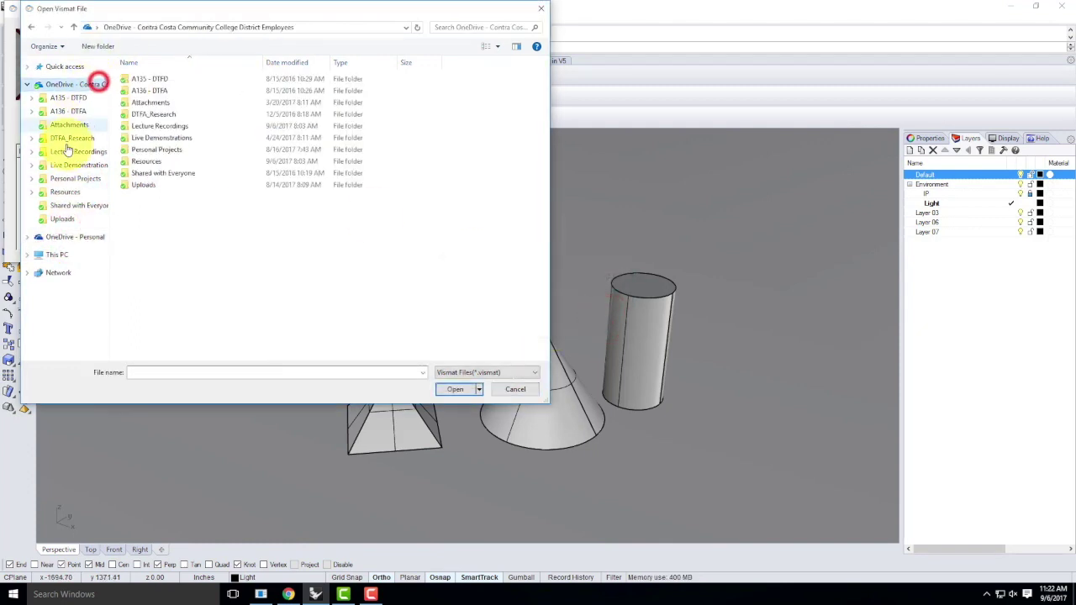
click(66, 193)
double_click(141, 206)
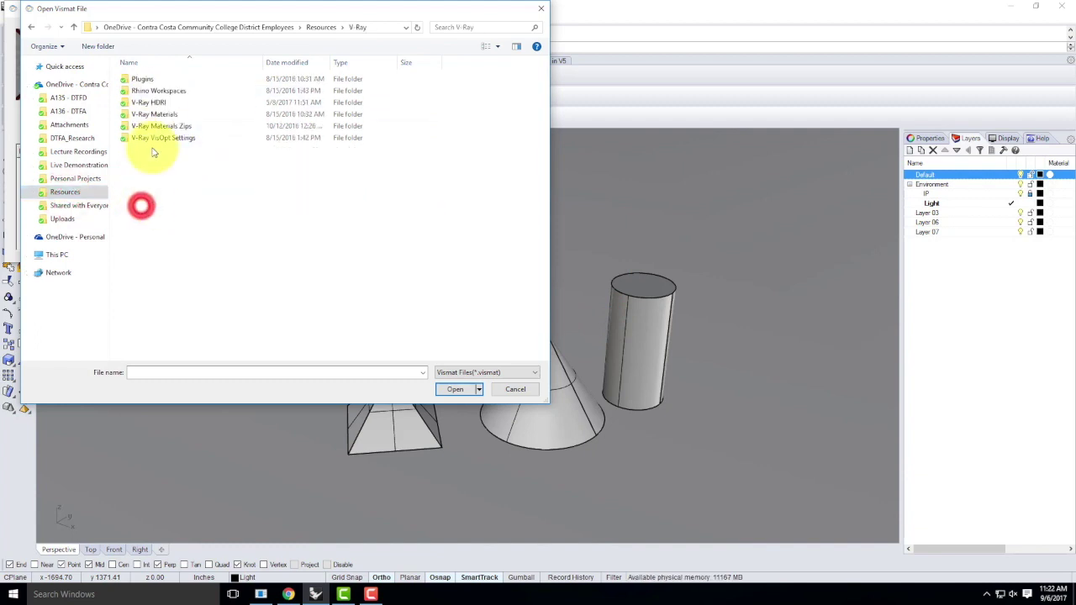
double_click(160, 113)
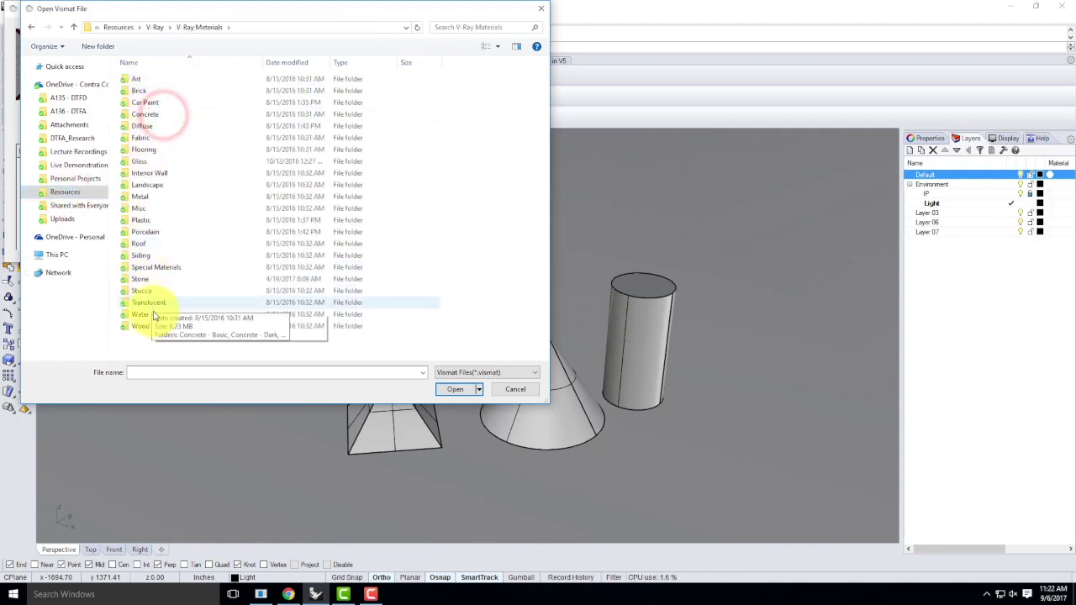
double_click(141, 255)
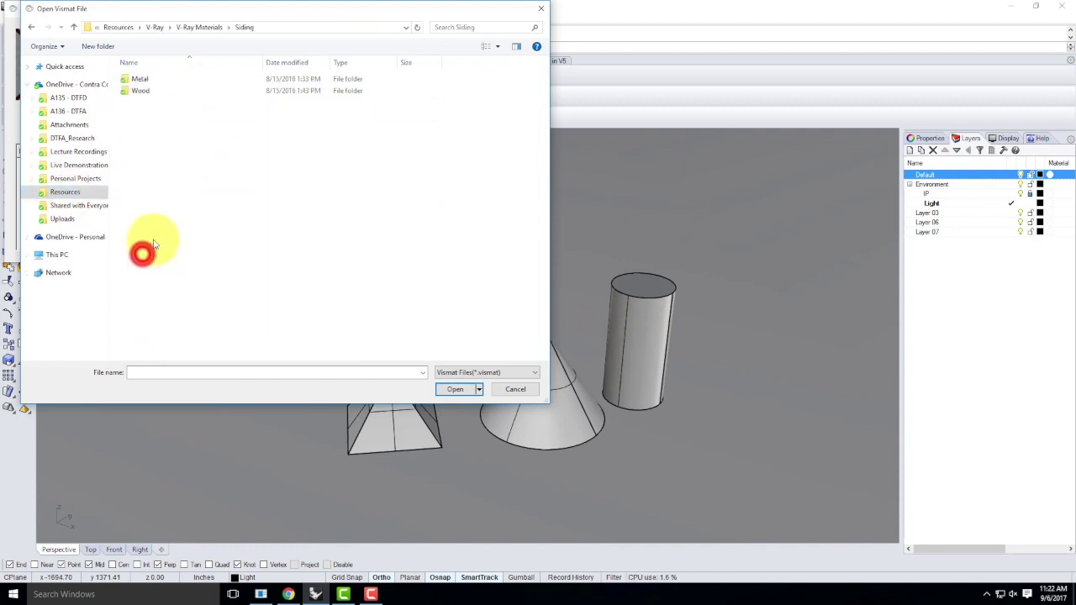
double_click(140, 91)
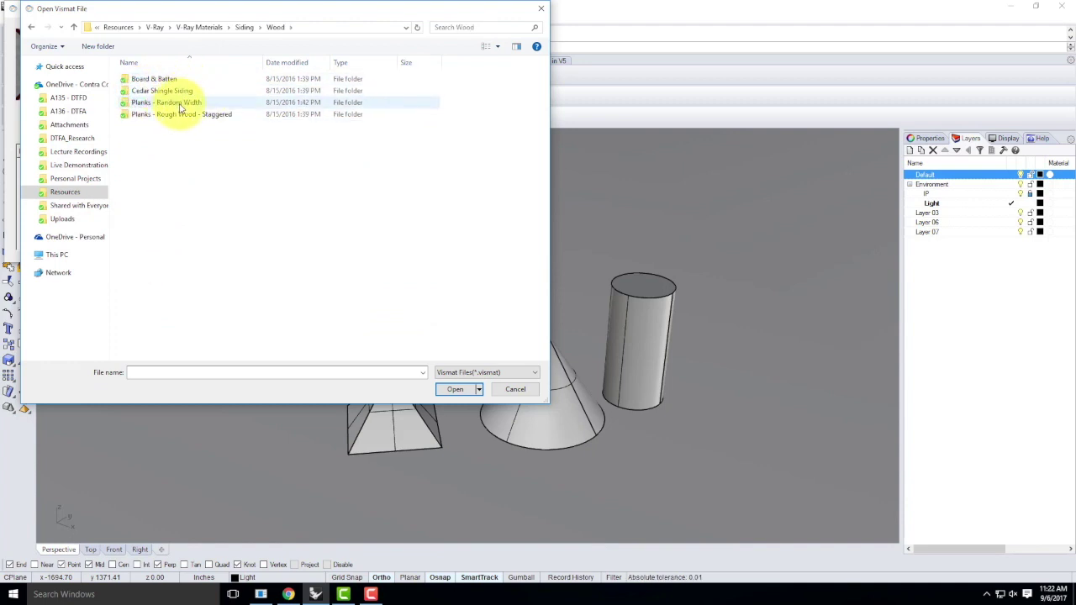
double_click(178, 103)
double_click(174, 79)
click(55, 174)
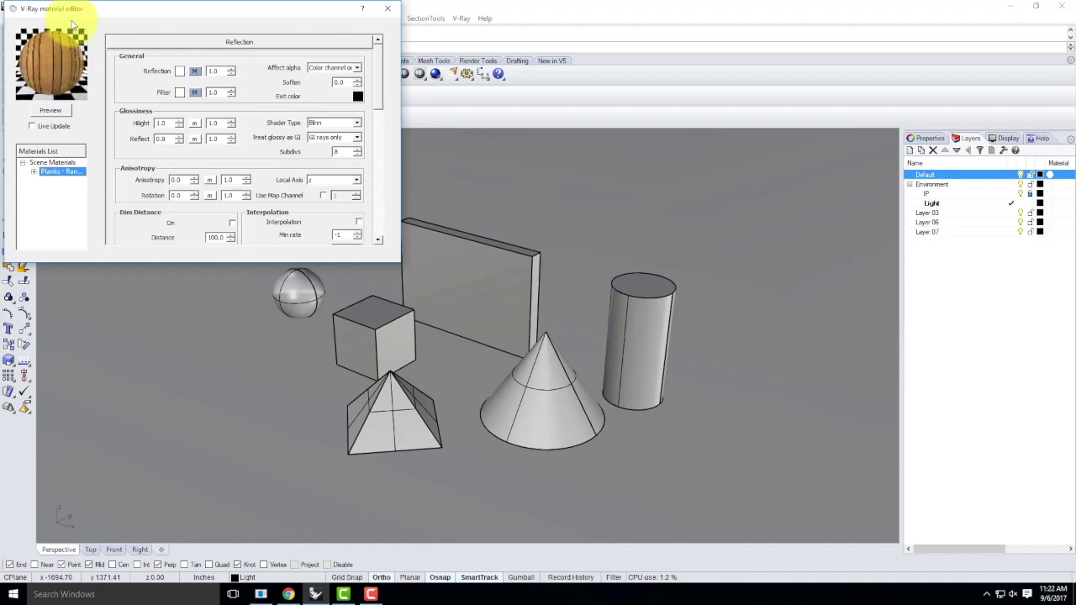
Load Planks - Rough Wood - Staggered.vismat from the Siding > Wood folder into Scene Materials.
click(54, 161)
right_click(54, 162)
click(87, 182)
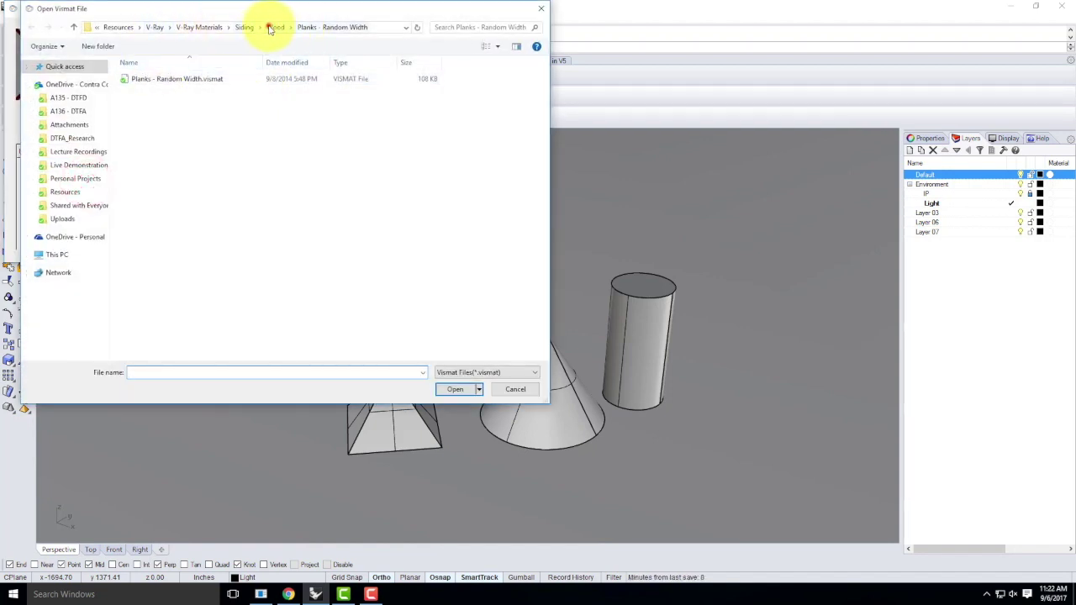
click(274, 28)
click(165, 116)
double_click(165, 116)
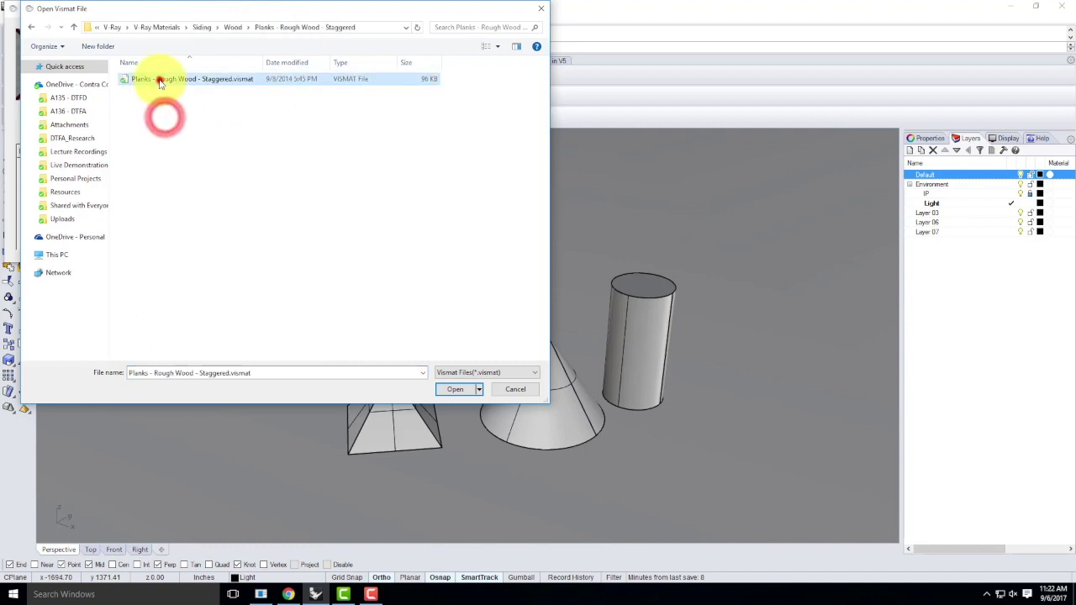
double_click(161, 78)
Preview the Planks - Rough Wood - Staggered material in the material editor.
click(56, 172)
click(57, 180)
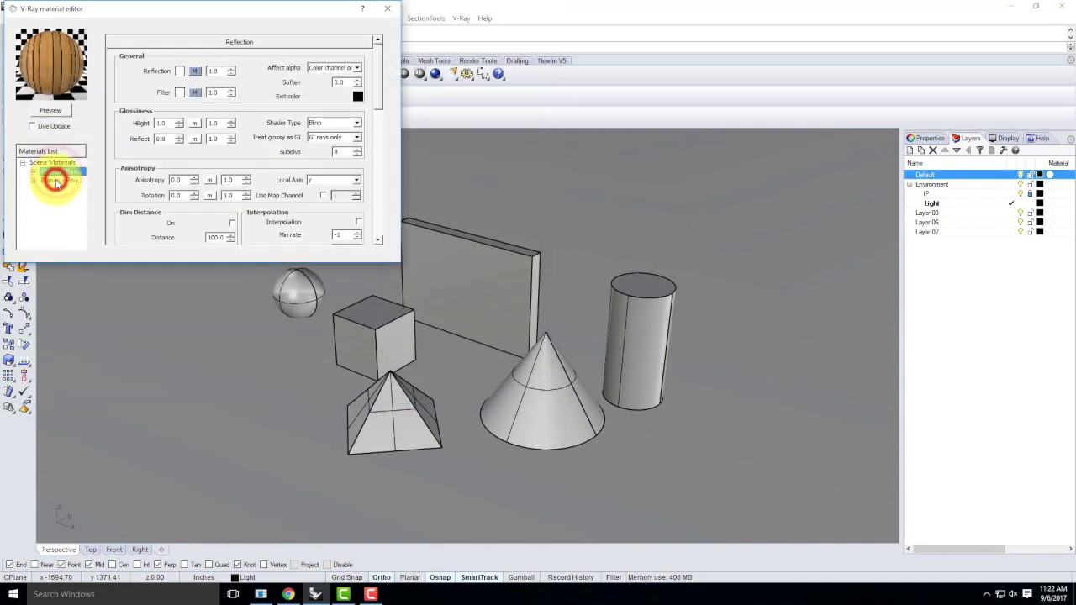
click(59, 110)
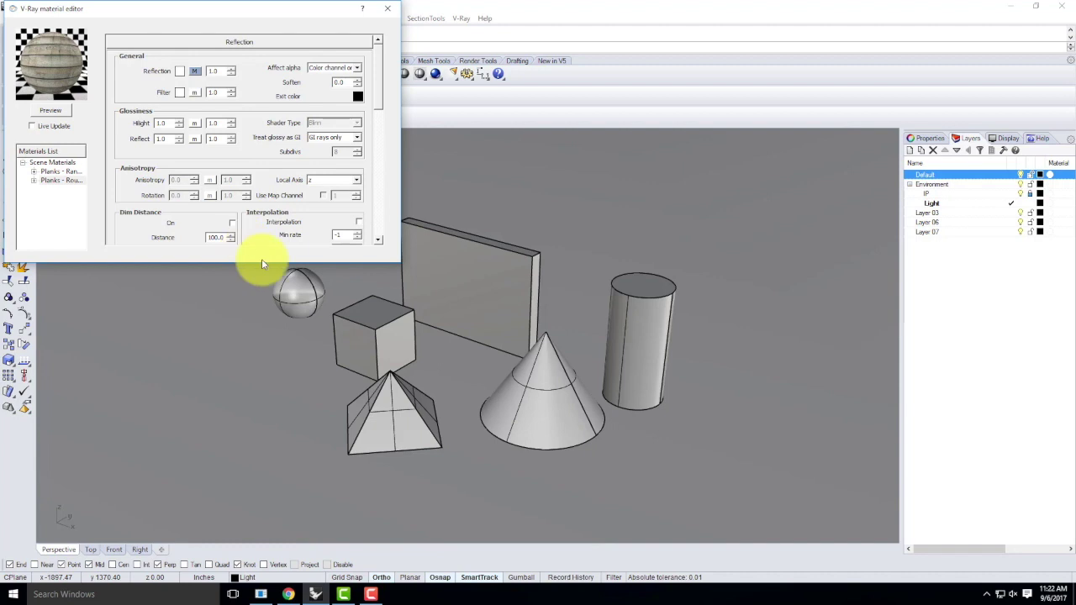
Apply the Planks - Rough Wood - Staggered material to the Default layer.
click(937, 174)
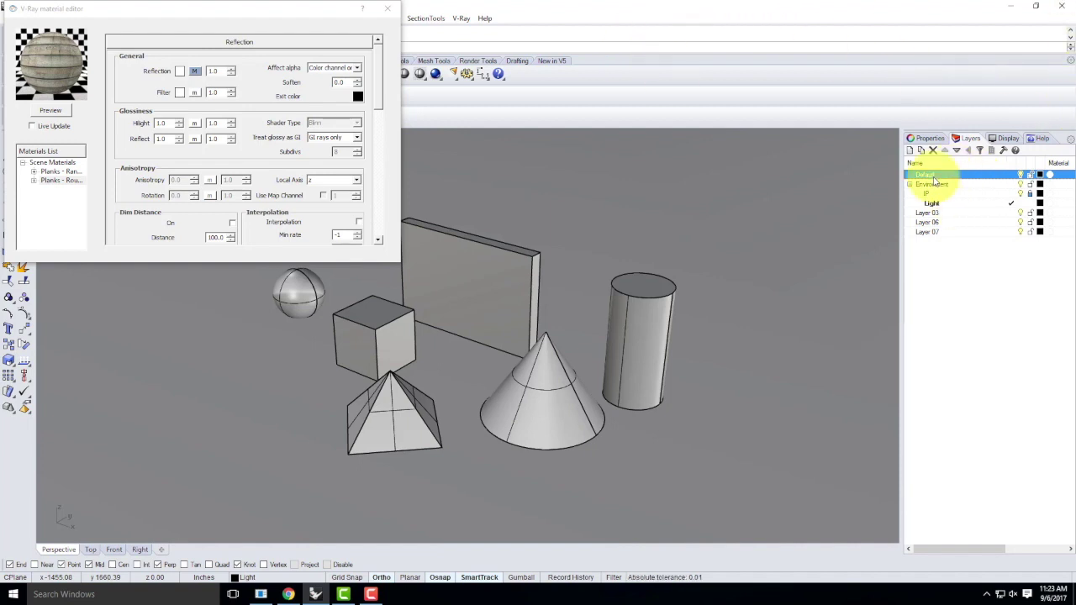
click(57, 181)
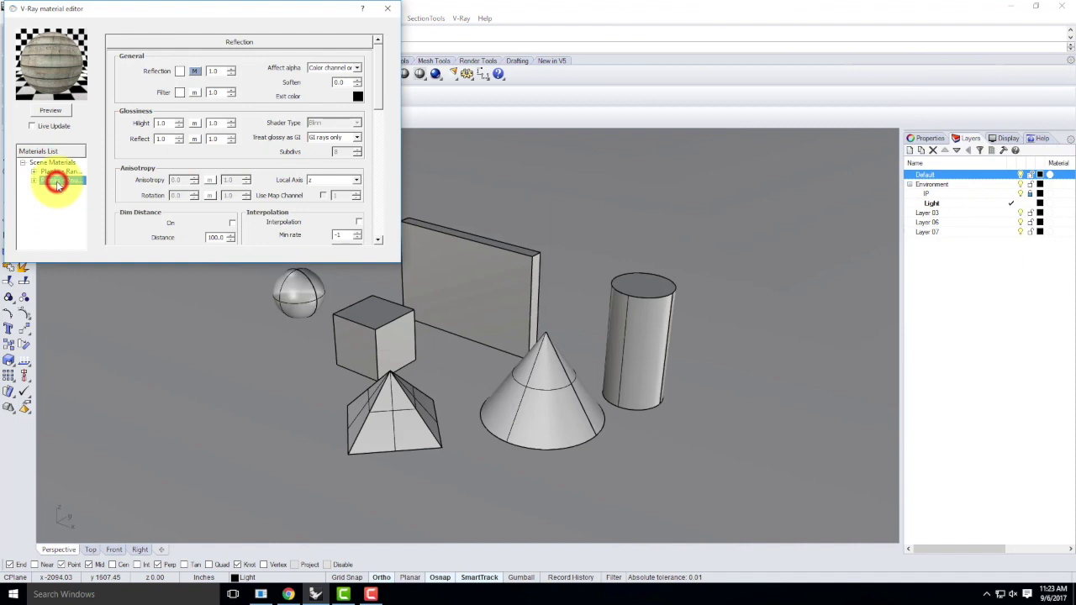
right_click(57, 181)
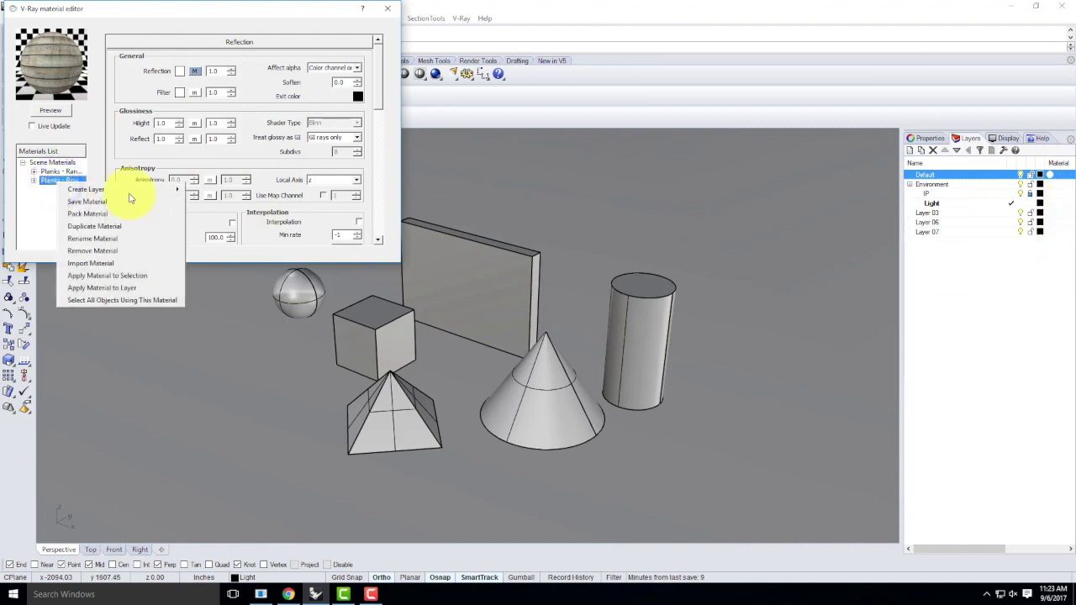
click(116, 288)
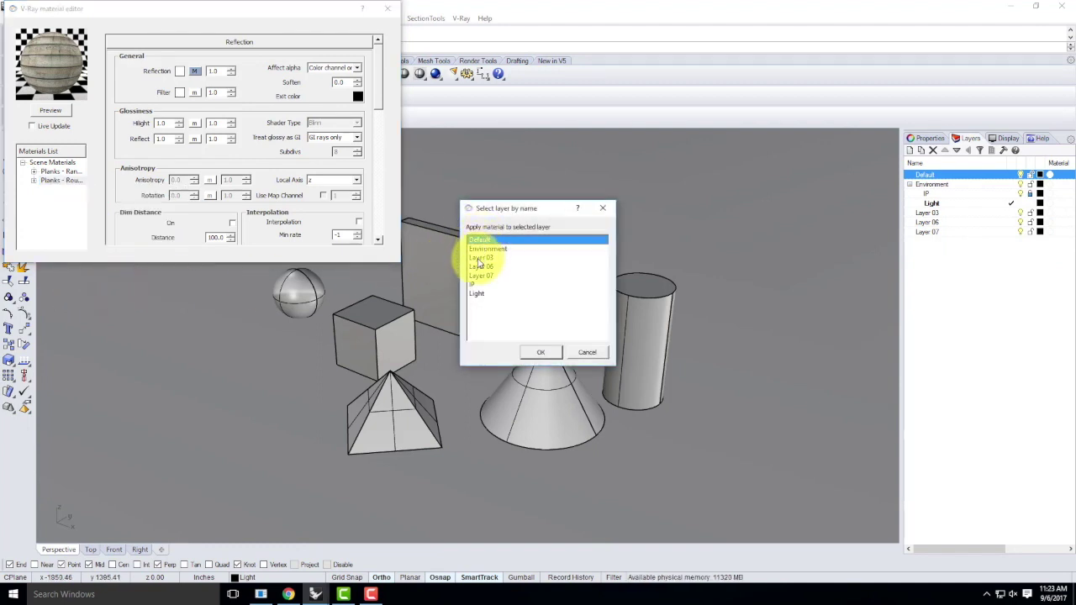
click(540, 353)
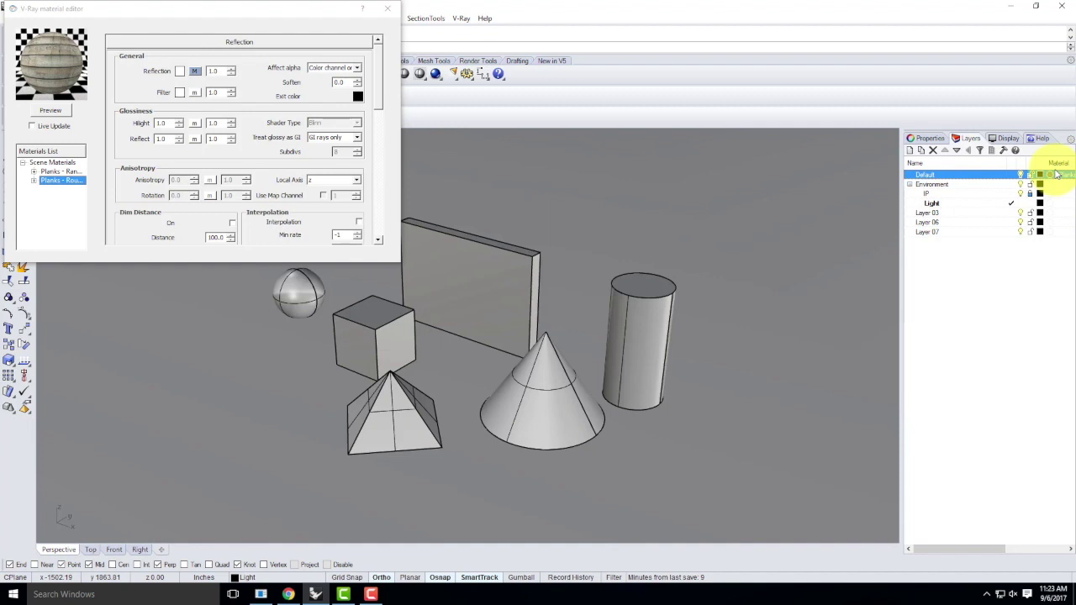
Close the material editor and set the Perspective viewport to Rendered display mode.
click(386, 8)
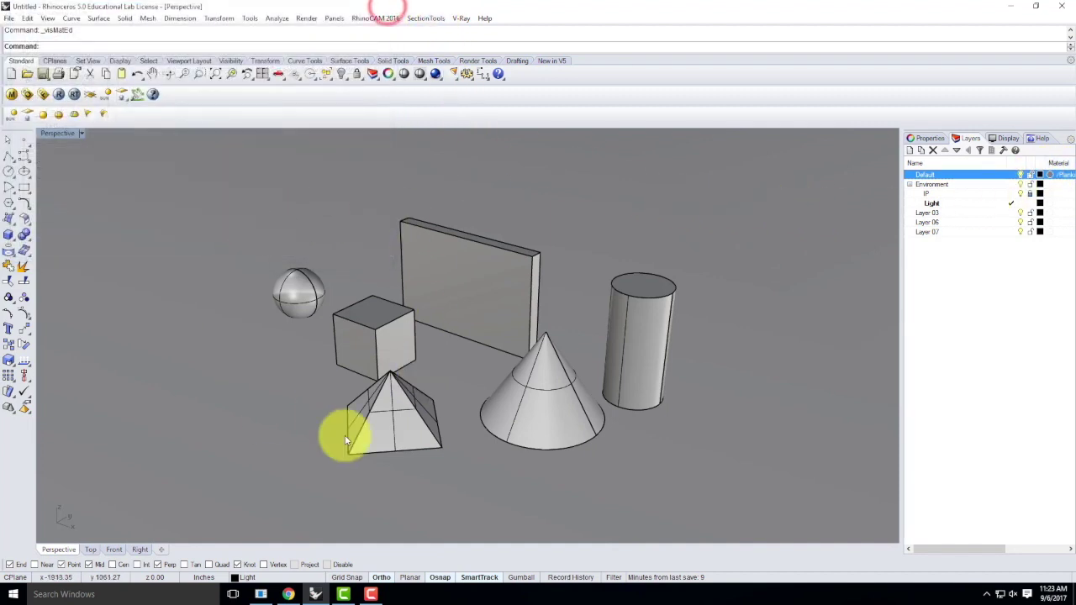
click(82, 134)
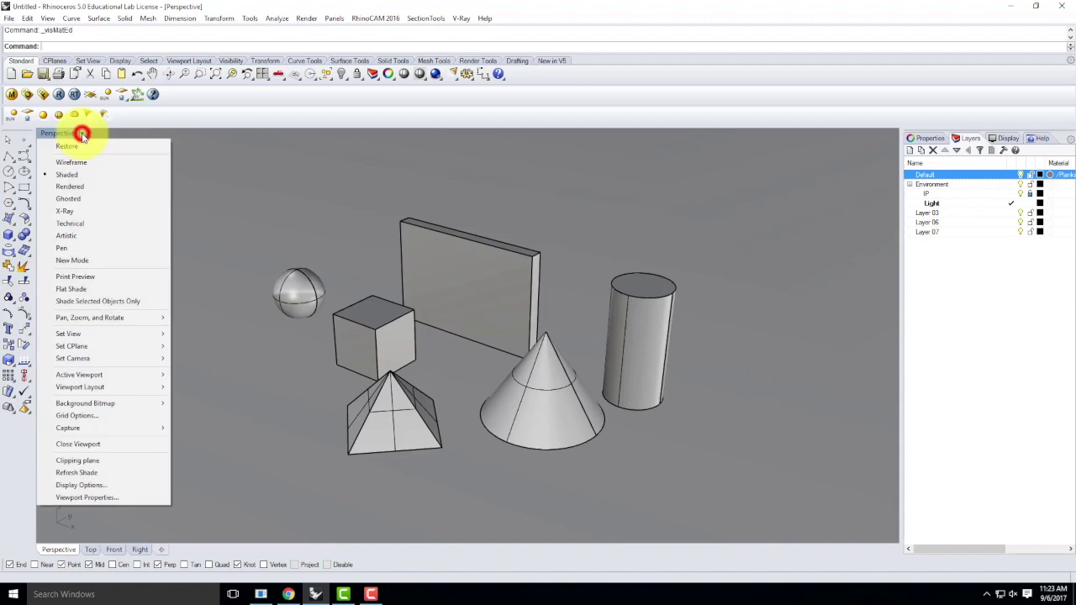
click(82, 189)
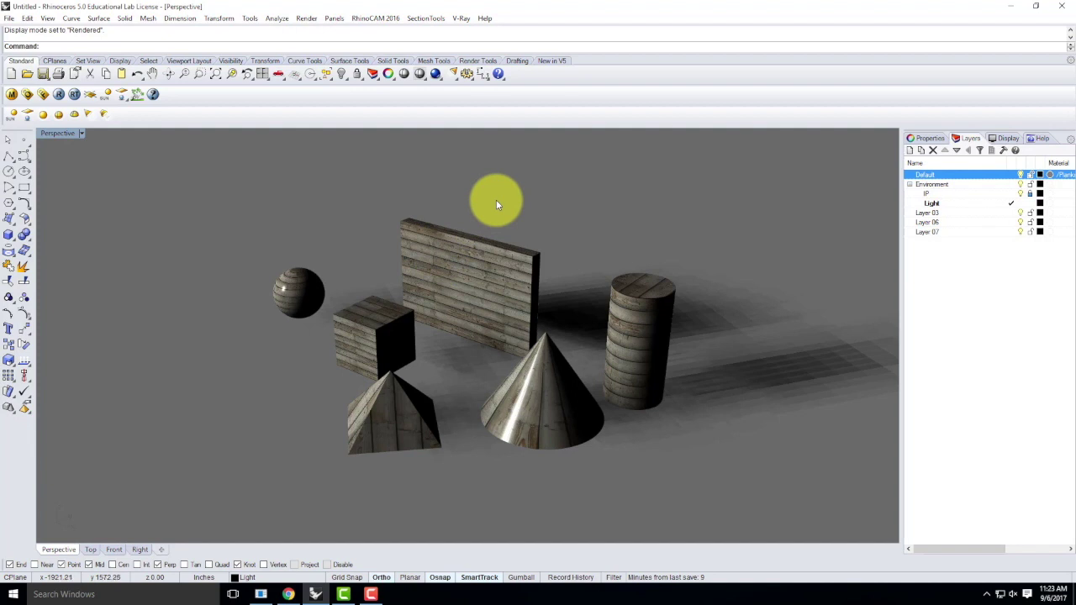
Hide the sphere, cube, pyramid, cone and cylinder, leaving only the wall slab.
click(486, 274)
click(292, 293)
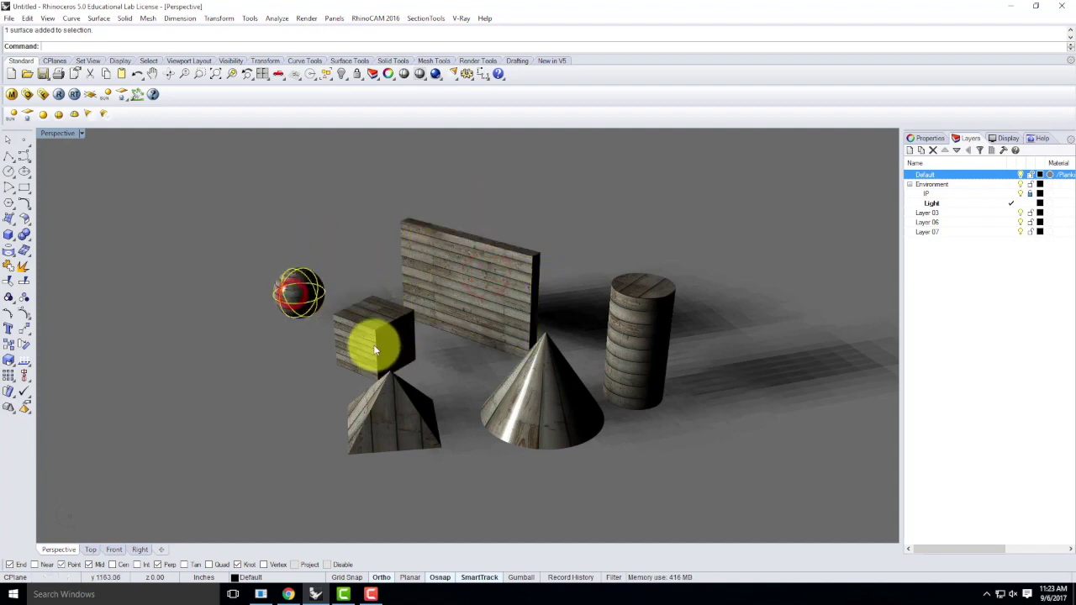
shift+click(370, 338)
shift+click(376, 410)
shift+click(572, 411)
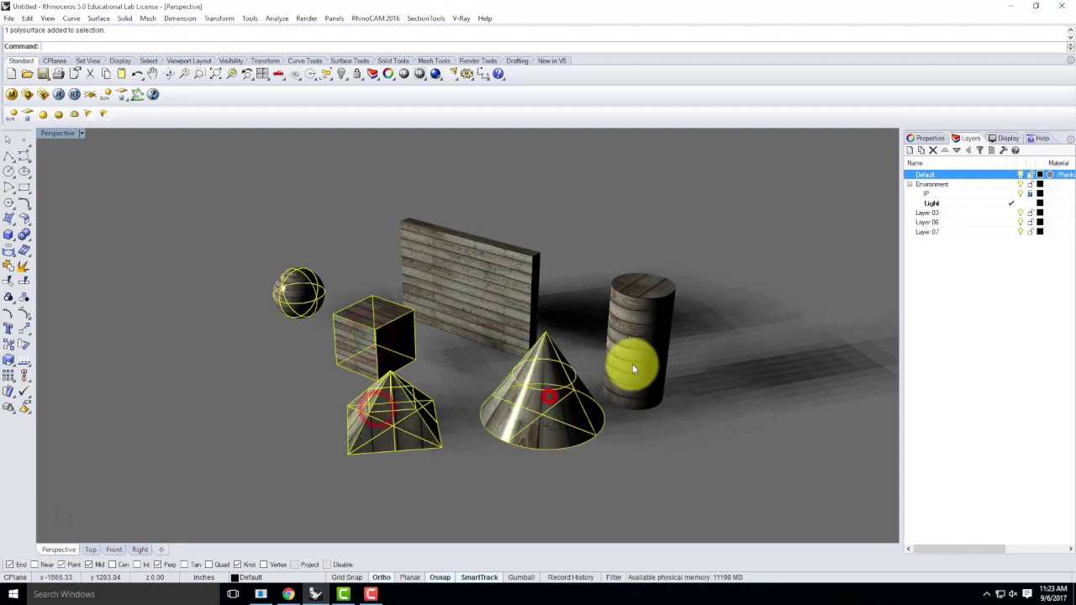
shift+click(632, 363)
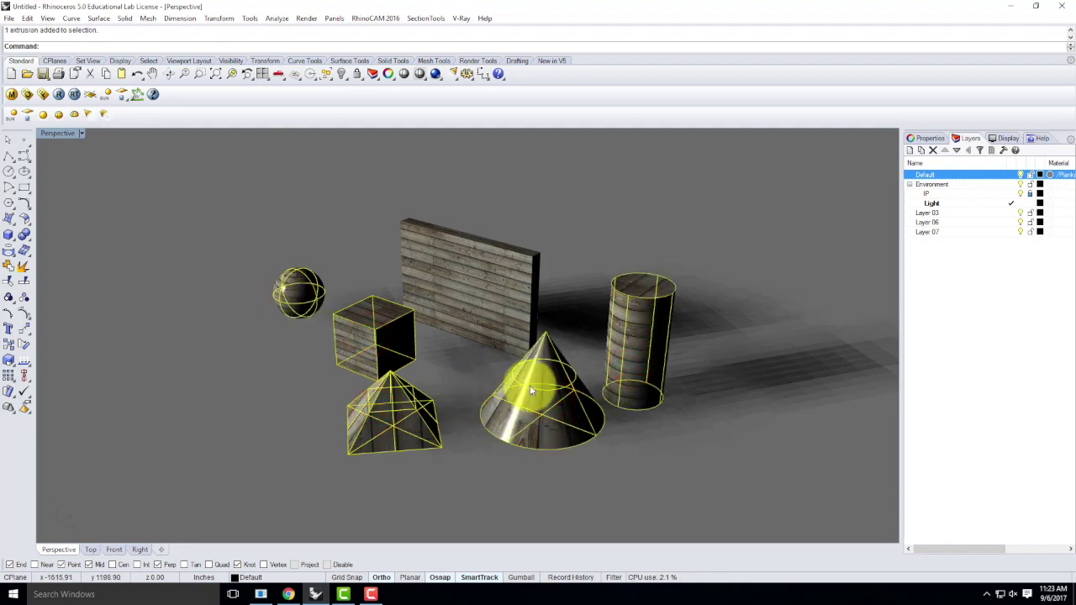
text(Hide)
key(Return)
Examine from several angles how the plank texture runs across the wall's faces, top and end.
scroll(503, 266, up, 5)
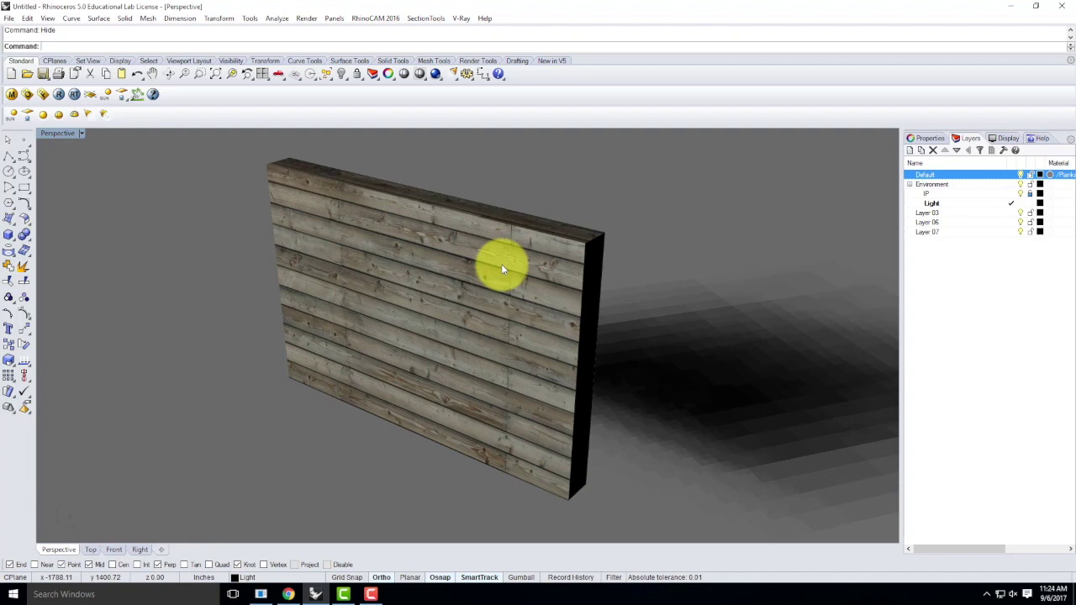
scroll(500, 269, up, 3)
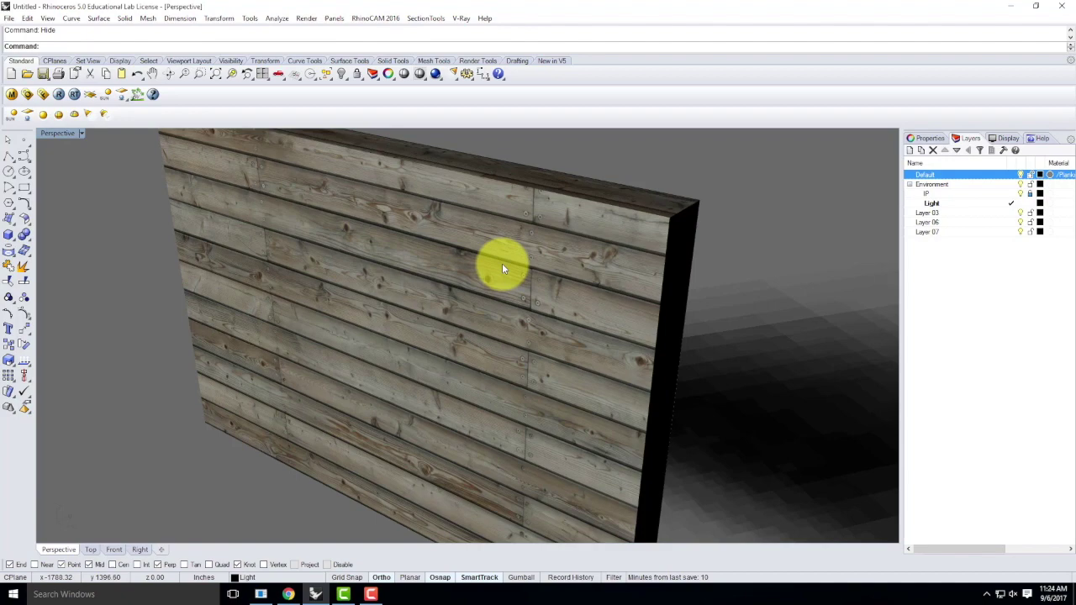
click(560, 244)
right_drag(731, 216, 229, 274)
right_drag(454, 279, 352, 317)
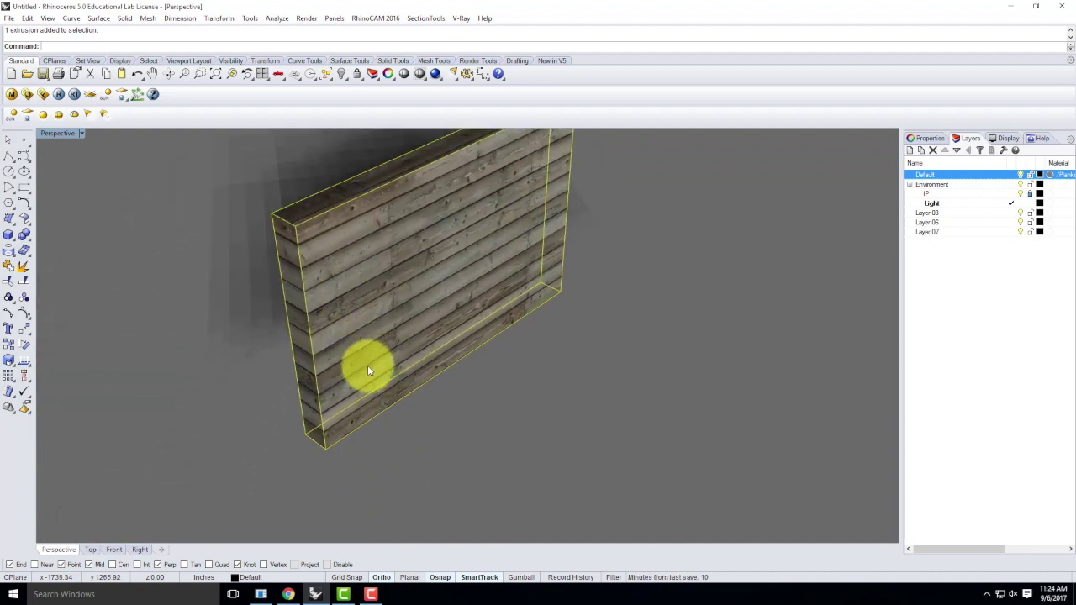
right_drag(366, 360, 422, 244)
scroll(422, 244, up, 2)
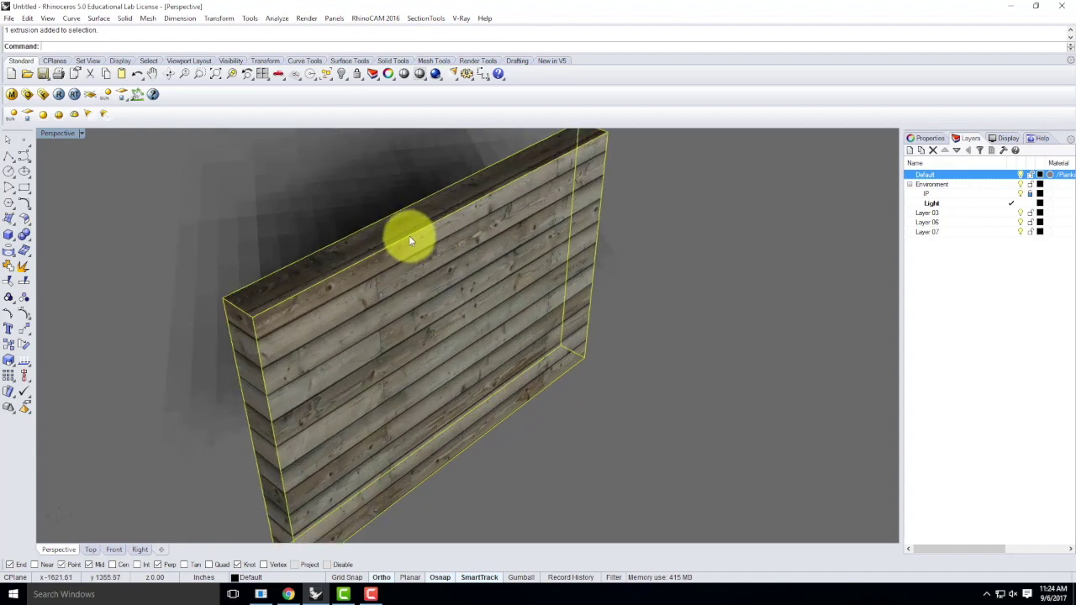
right_drag(501, 310, 399, 348)
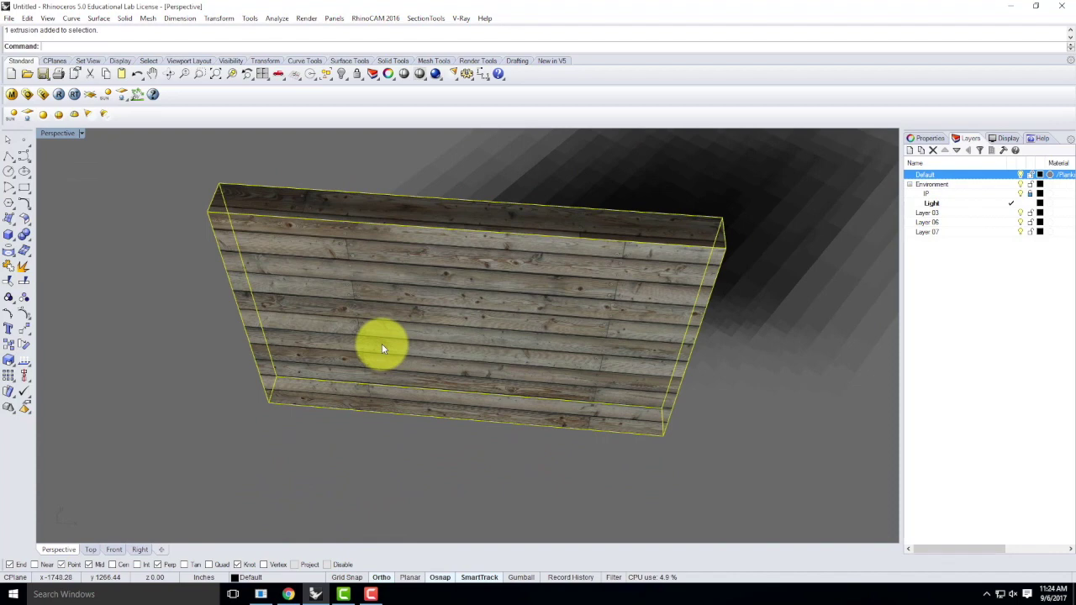
right_drag(467, 336, 421, 284)
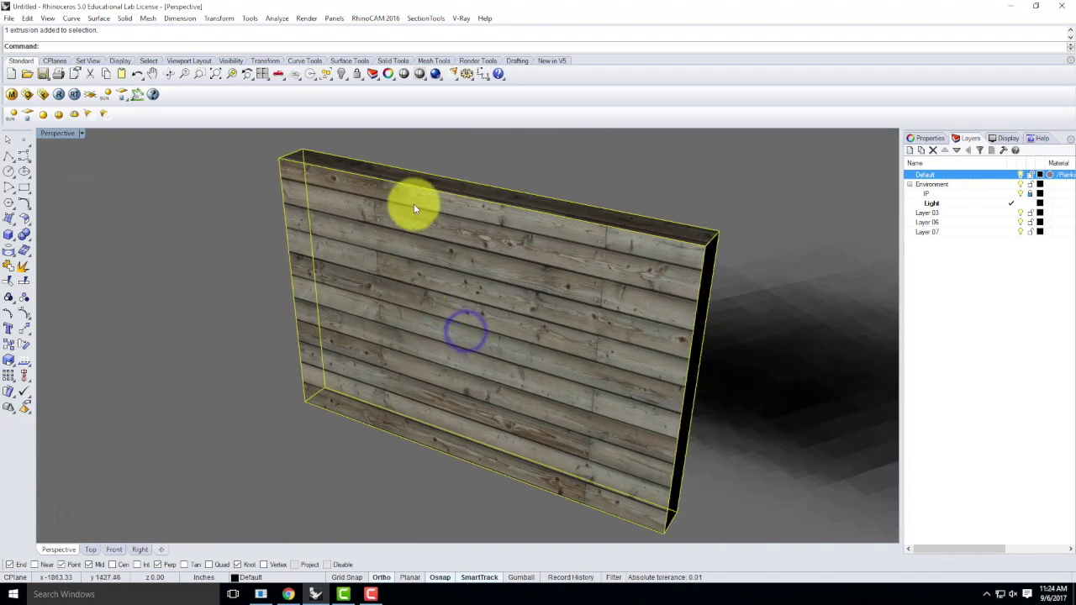
Reselect the wall slab and open its texture mapping properties.
click(622, 168)
click(553, 259)
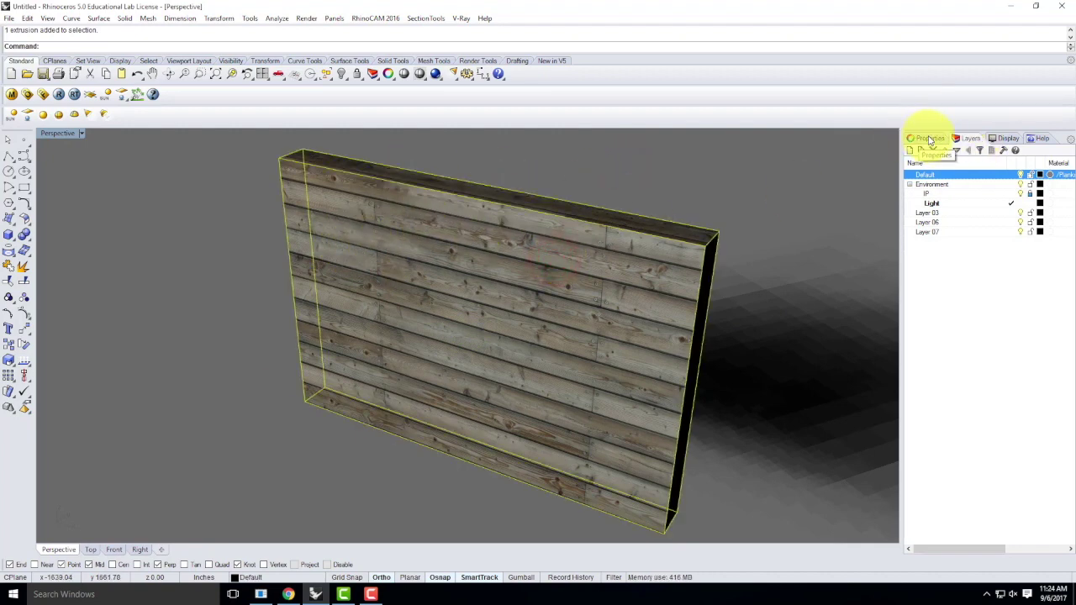
click(930, 139)
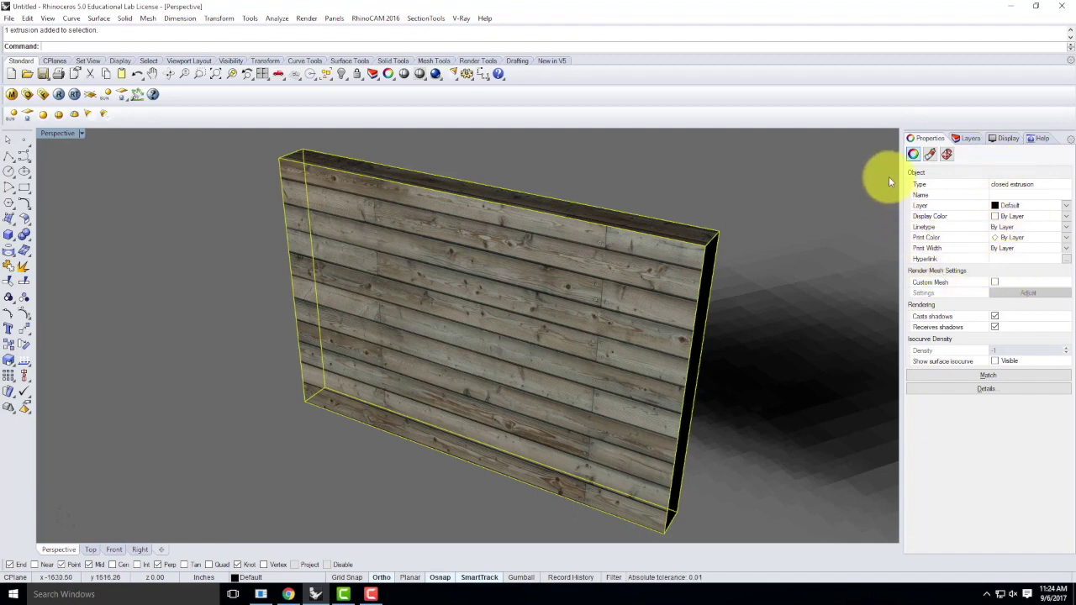
click(932, 155)
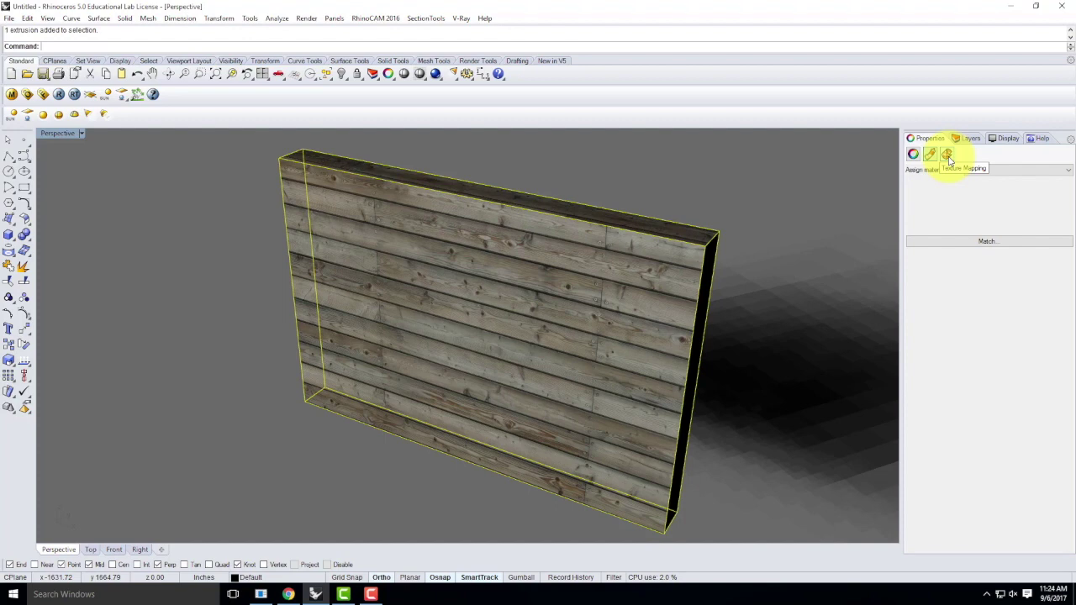
click(947, 155)
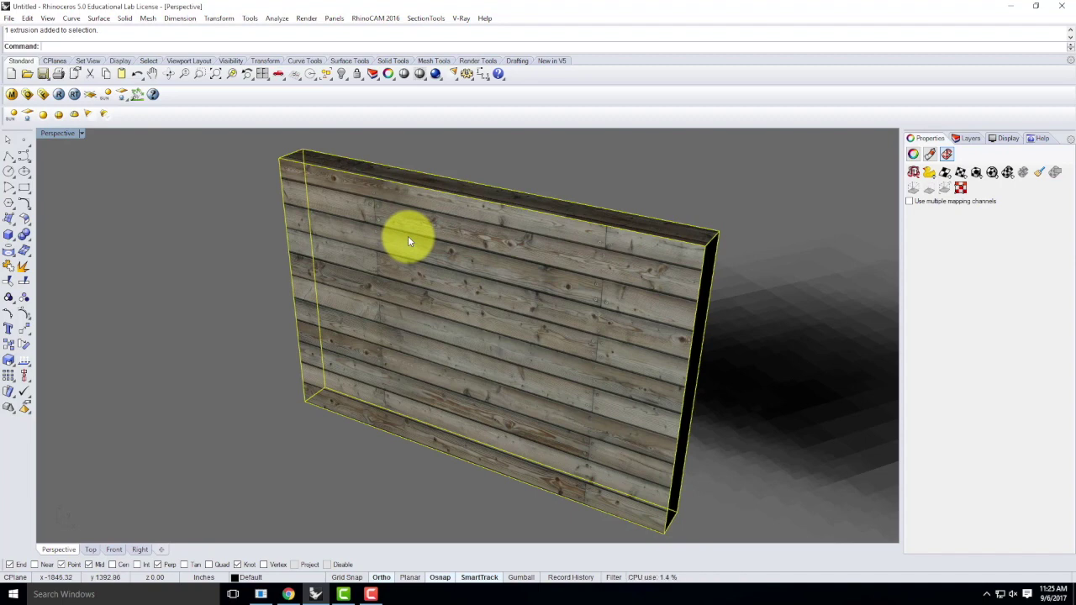
Apply capped box mapping to the wall using its bounding box and the World coordinate system.
click(976, 173)
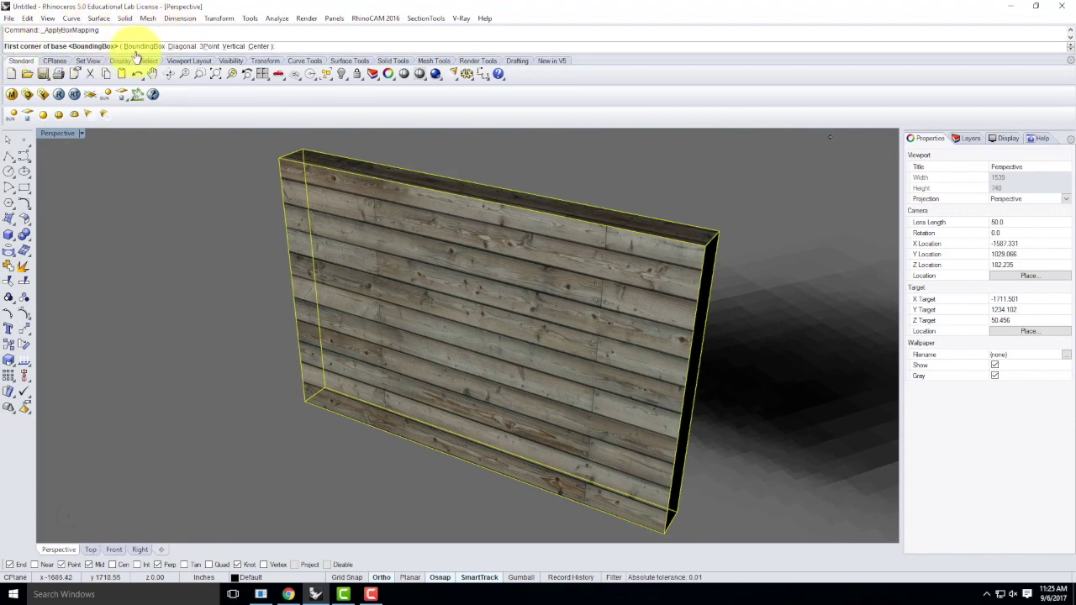
click(145, 48)
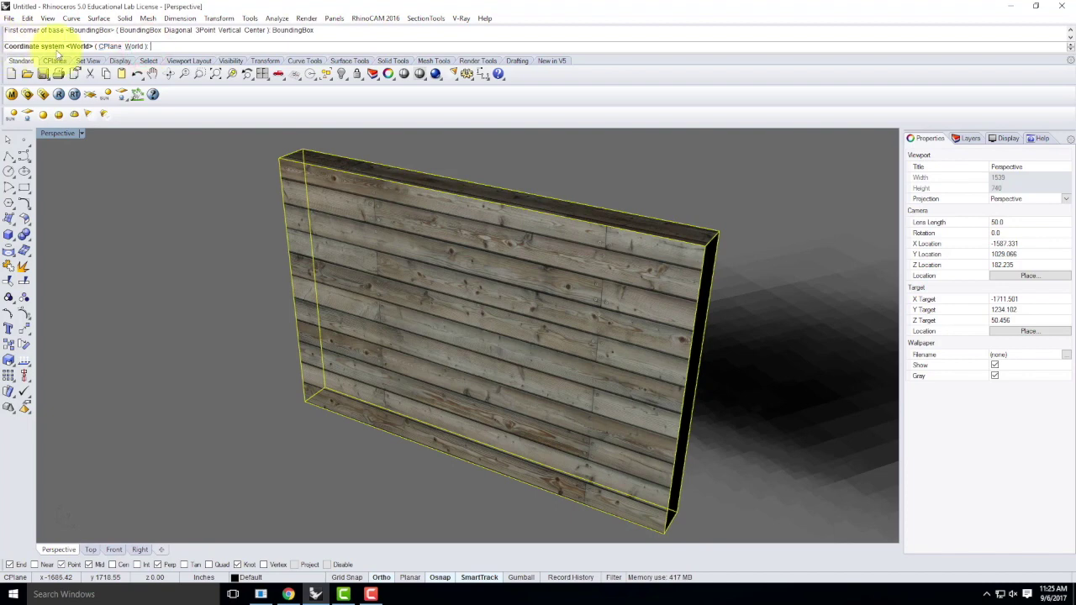
click(136, 46)
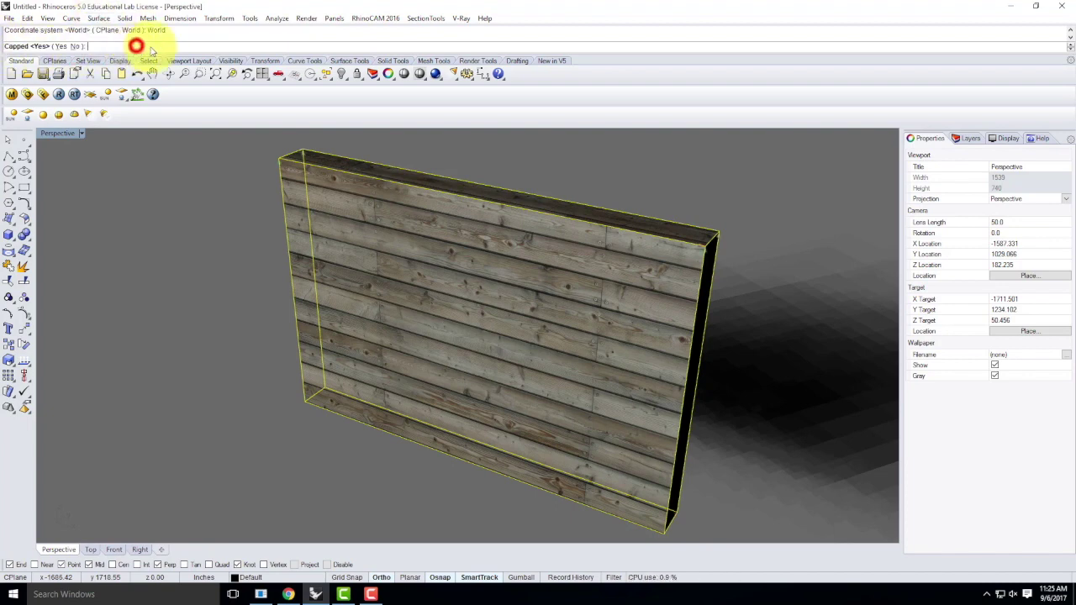
click(60, 47)
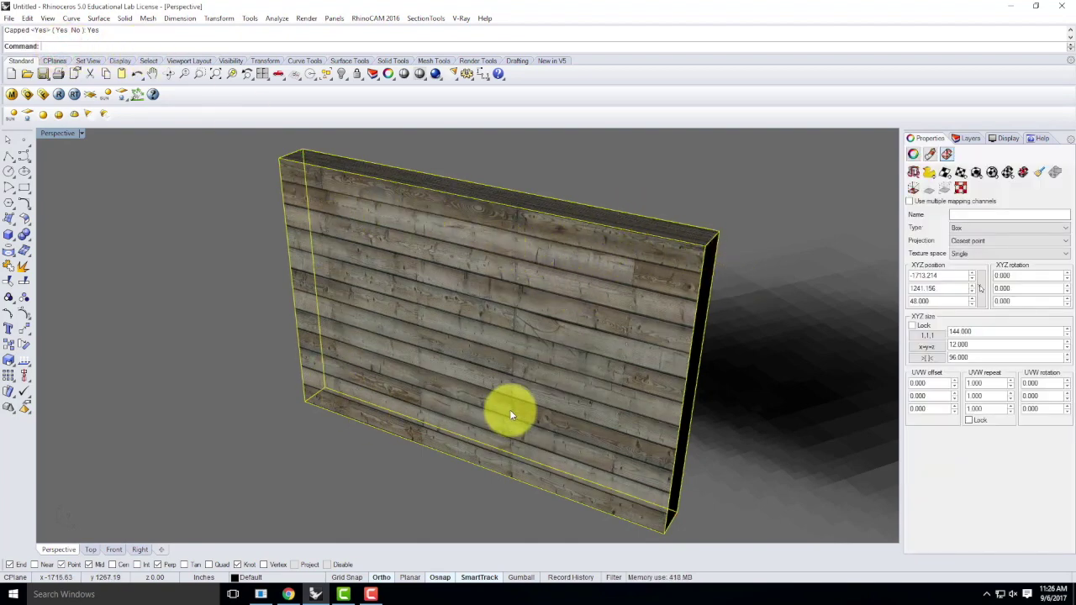
Inspect the box mapping on the wall's faces, set its XYZ mapping size to 1, 1, 1 and check the planks.
right_drag(764, 257, 218, 319)
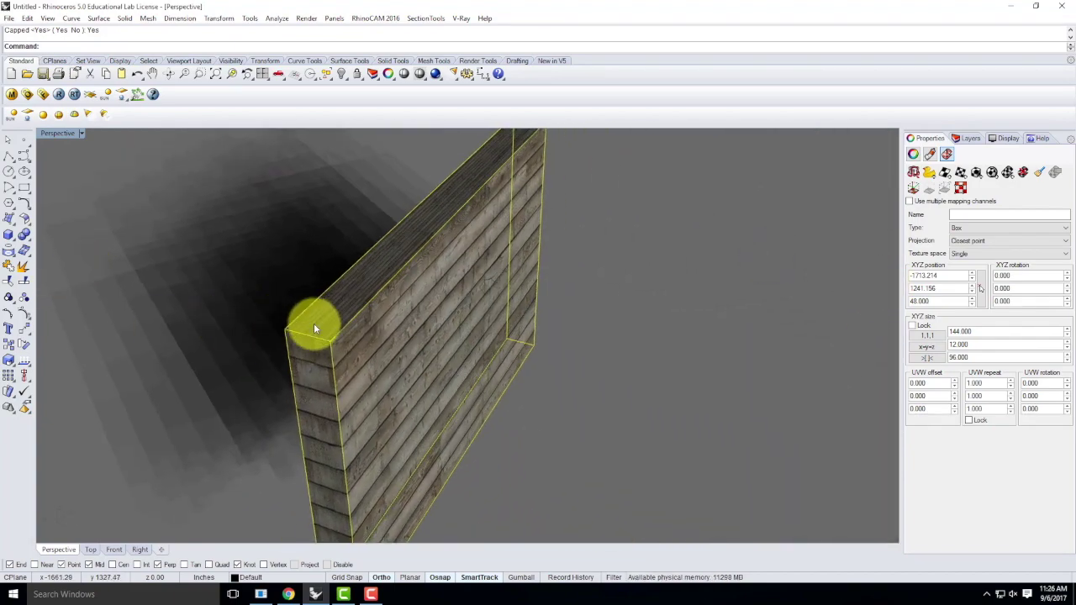
scroll(314, 328, up, 6)
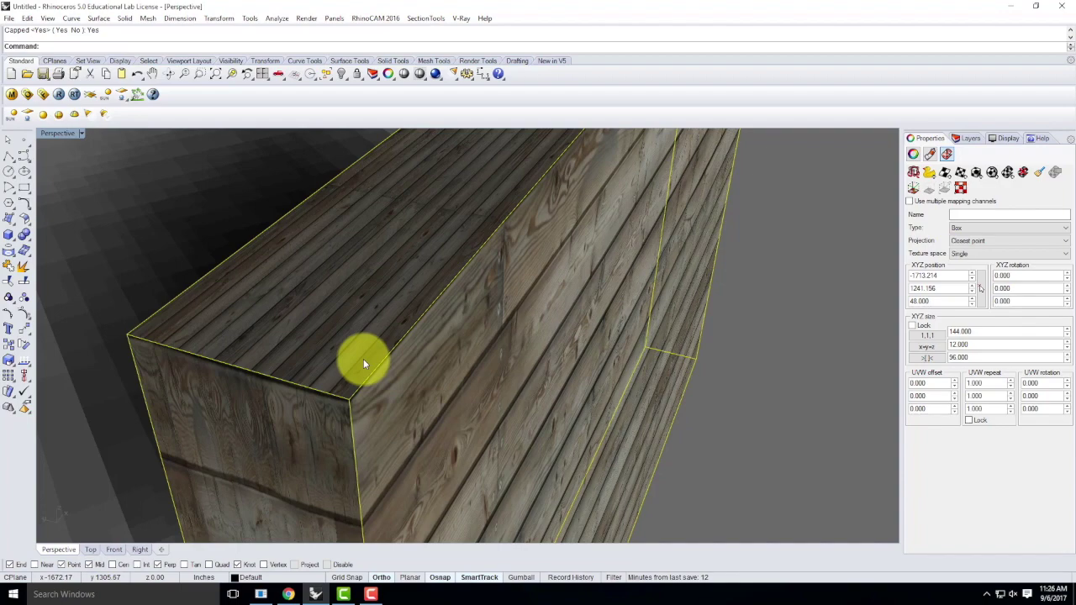
right_drag(363, 363, 309, 376)
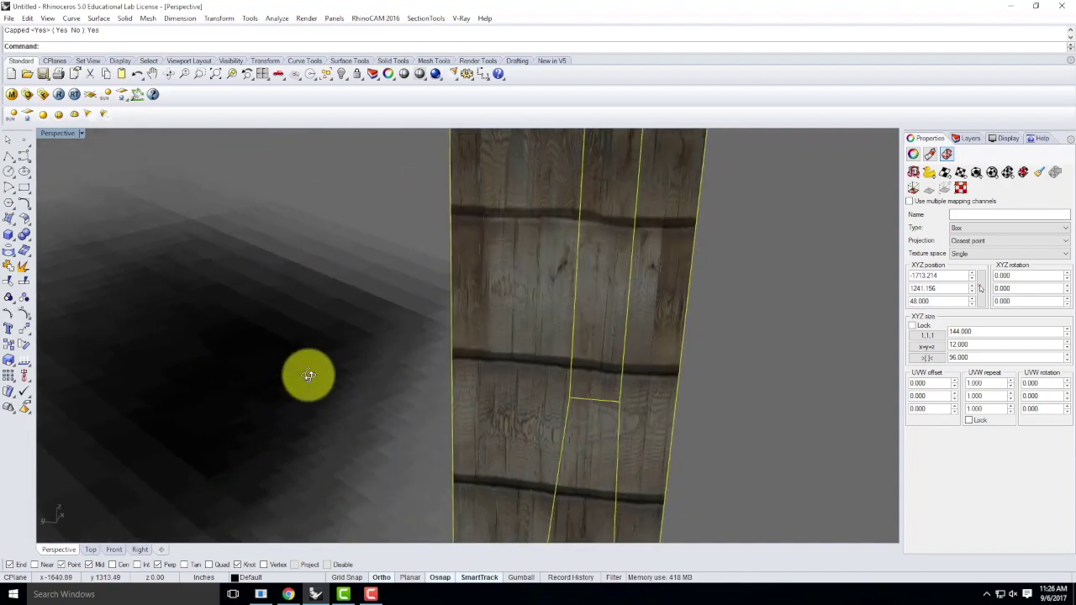
right_drag(308, 376, 605, 303)
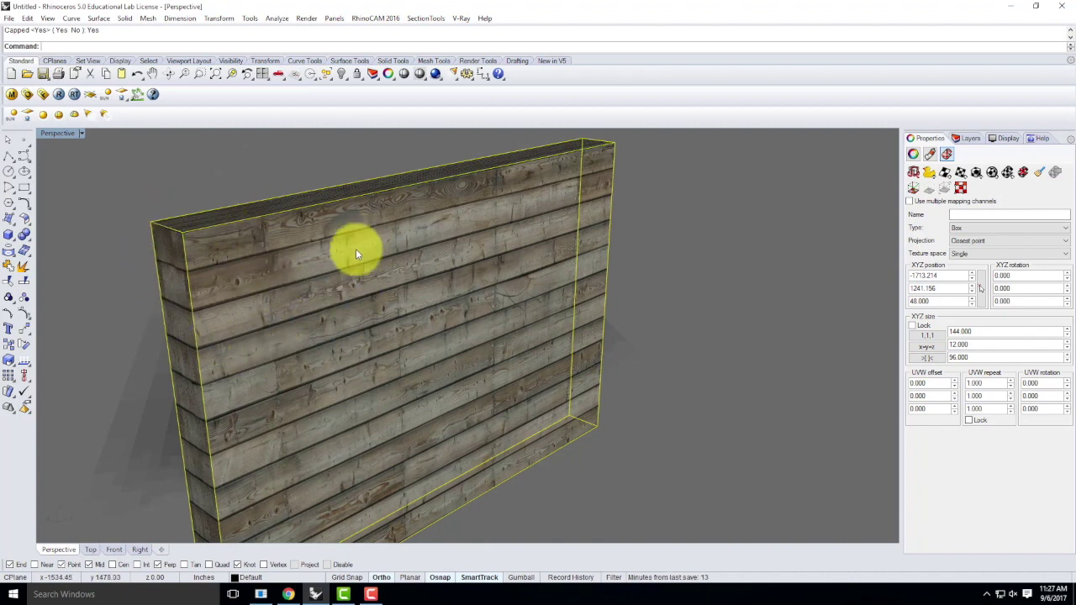
click(928, 336)
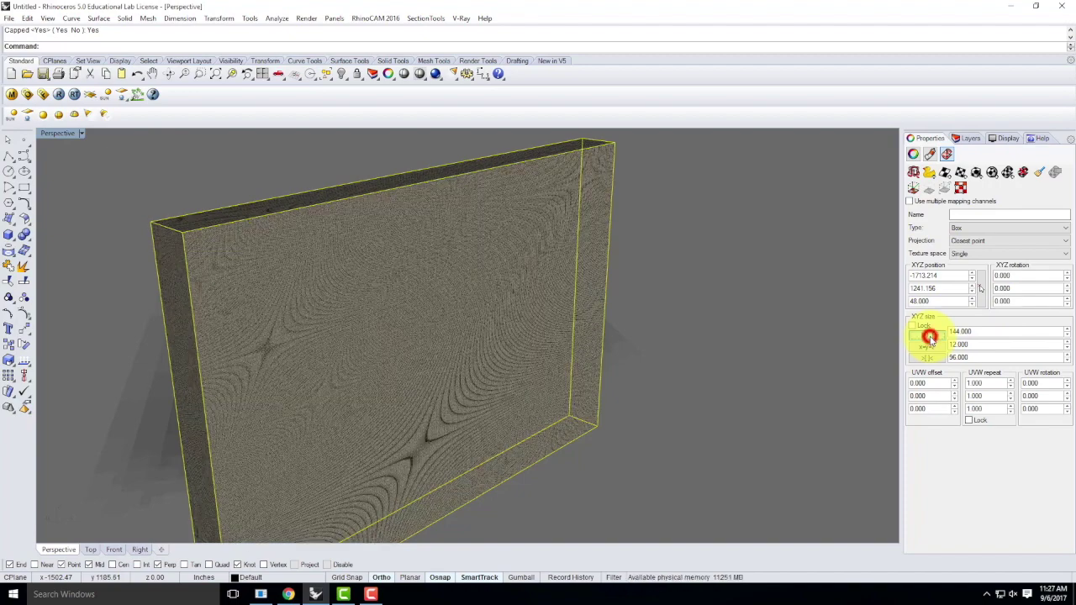
scroll(178, 232, up, 8)
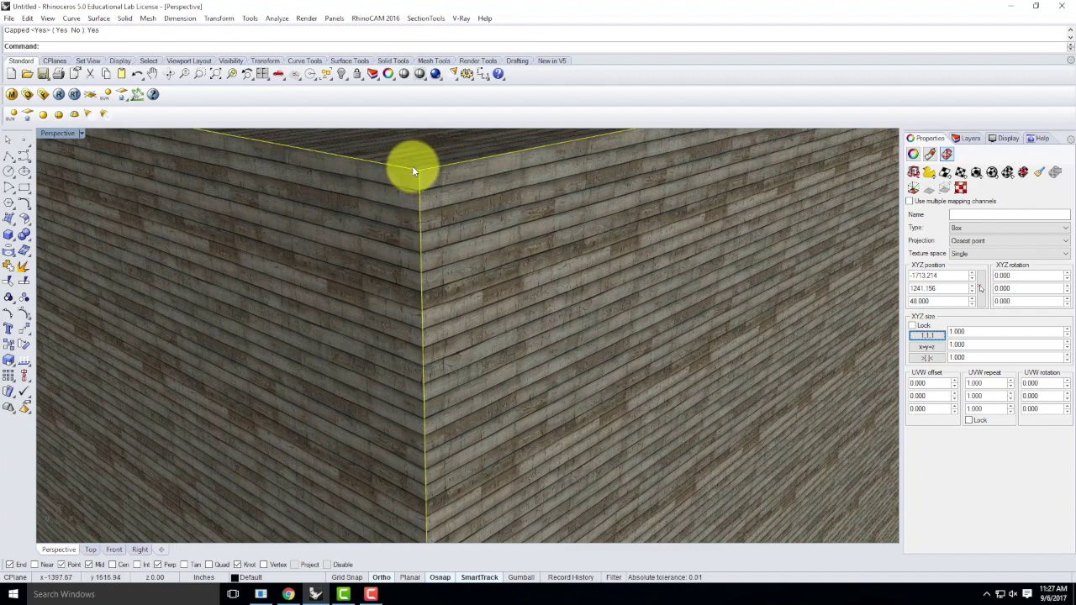
scroll(407, 202, down, 8)
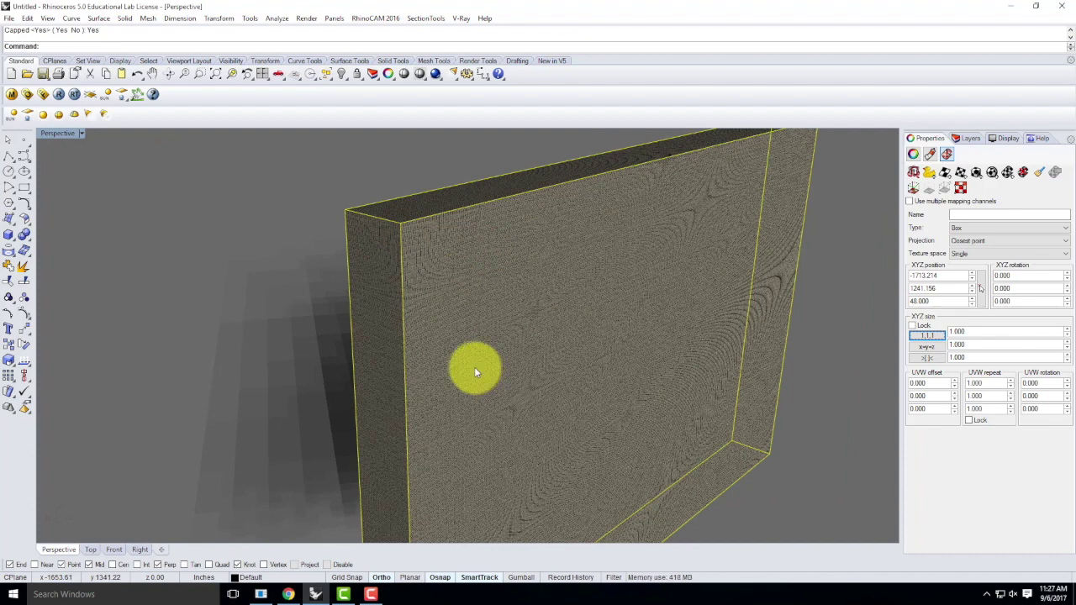
Fit the mapping size back to the wall's own dimensions, equalize X, Y and Z at 84, and inspect the planks.
click(937, 360)
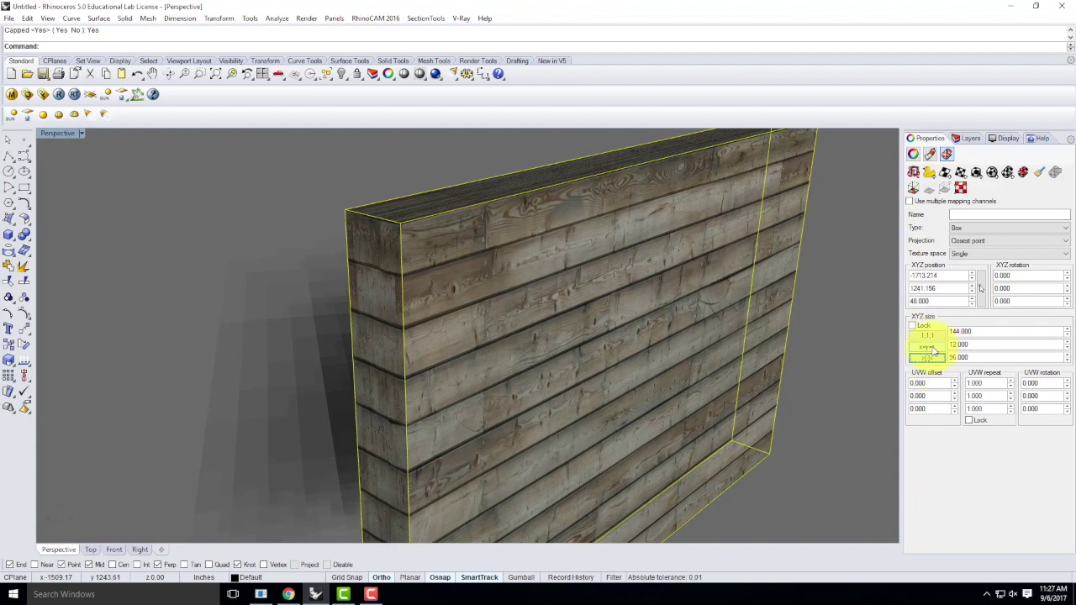
click(930, 347)
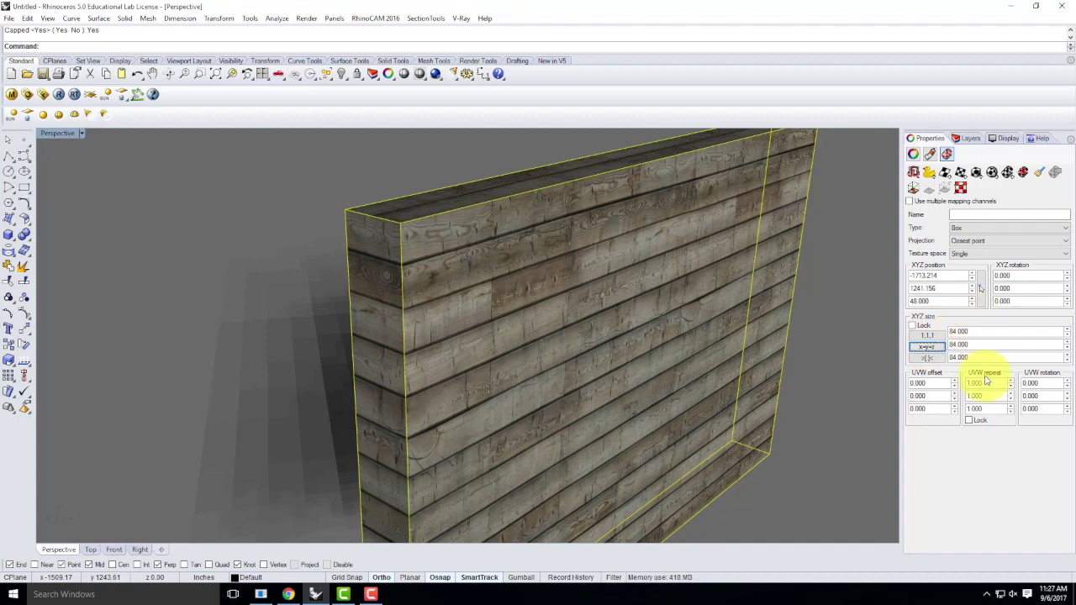
right_drag(487, 351, 465, 288)
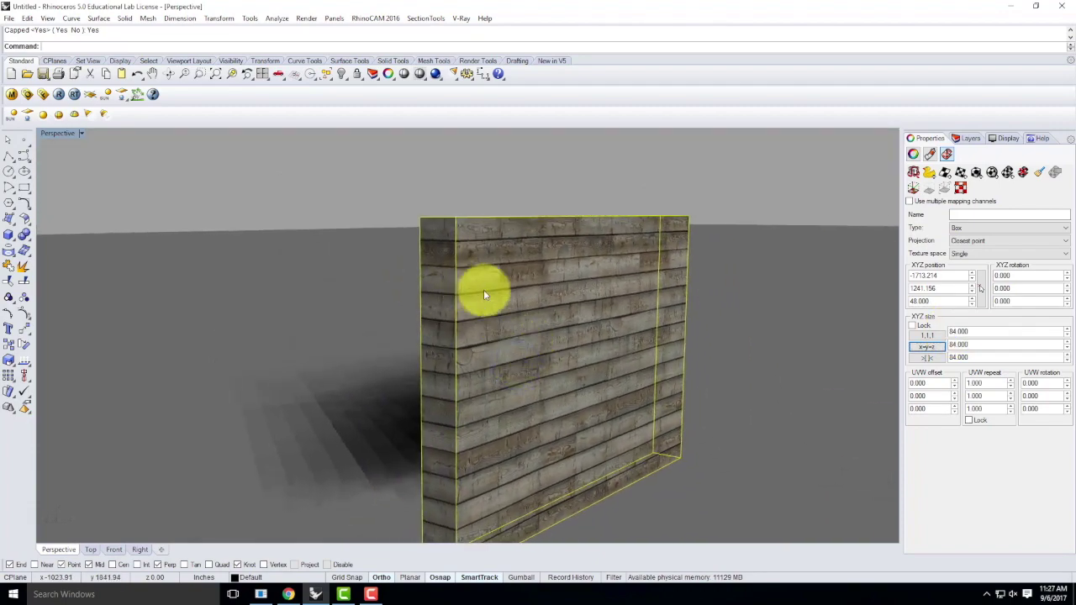
scroll(615, 307, up, 5)
right_drag(540, 309, 480, 245)
scroll(580, 311, down, 5)
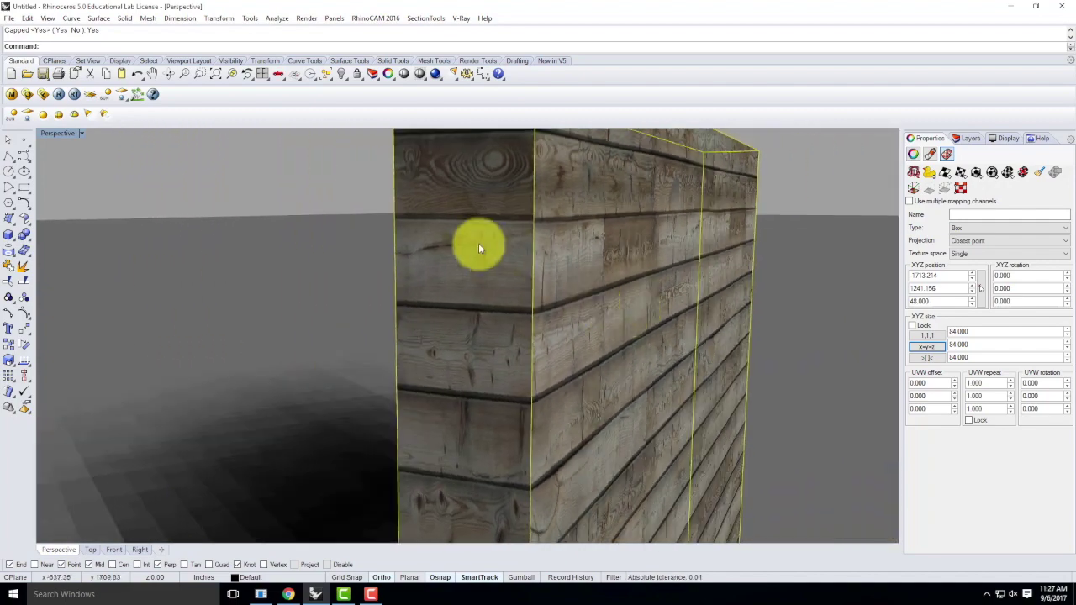
right_drag(401, 247, 456, 291)
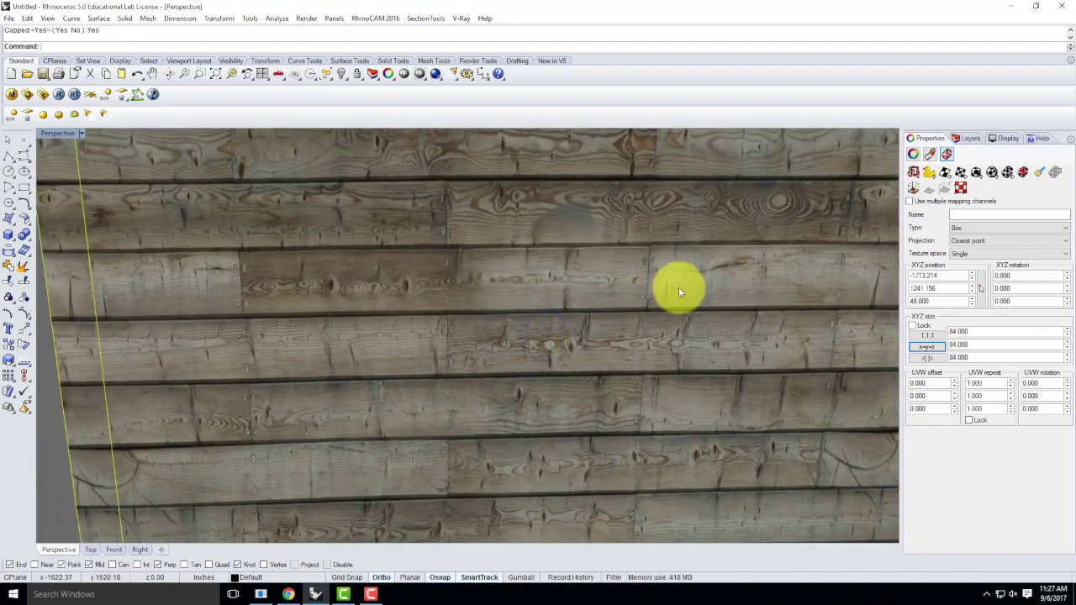
right_drag(678, 288, 786, 331)
Set the wall's XYZ mapping size to 12 inches on all three axes.
double_click(974, 333)
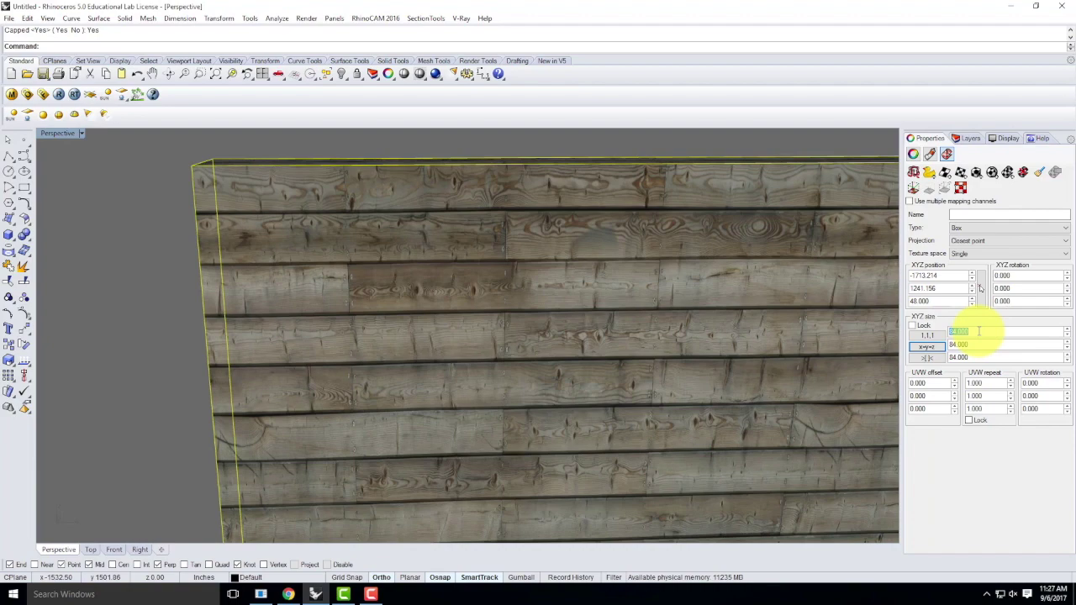
text(12)
key(Tab)
key(Tab)
text(12)
key(Tab)
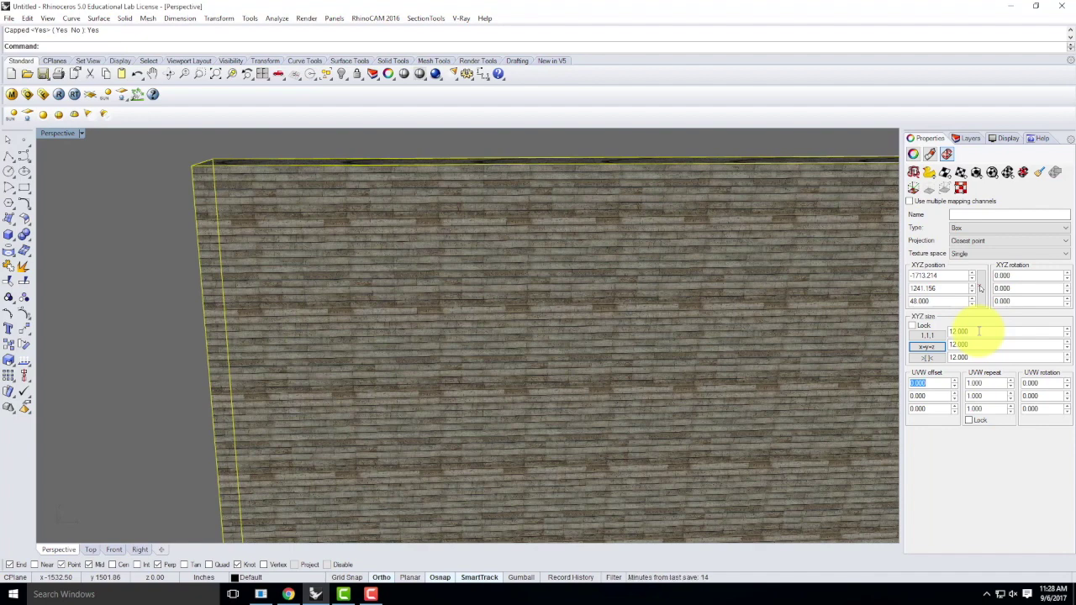
Set the wall's XYZ mapping size to 96 inches on all three axes and check the plank scale.
drag(981, 330, 941, 331)
text(96)
key(Tab)
key(Tab)
key(Tab)
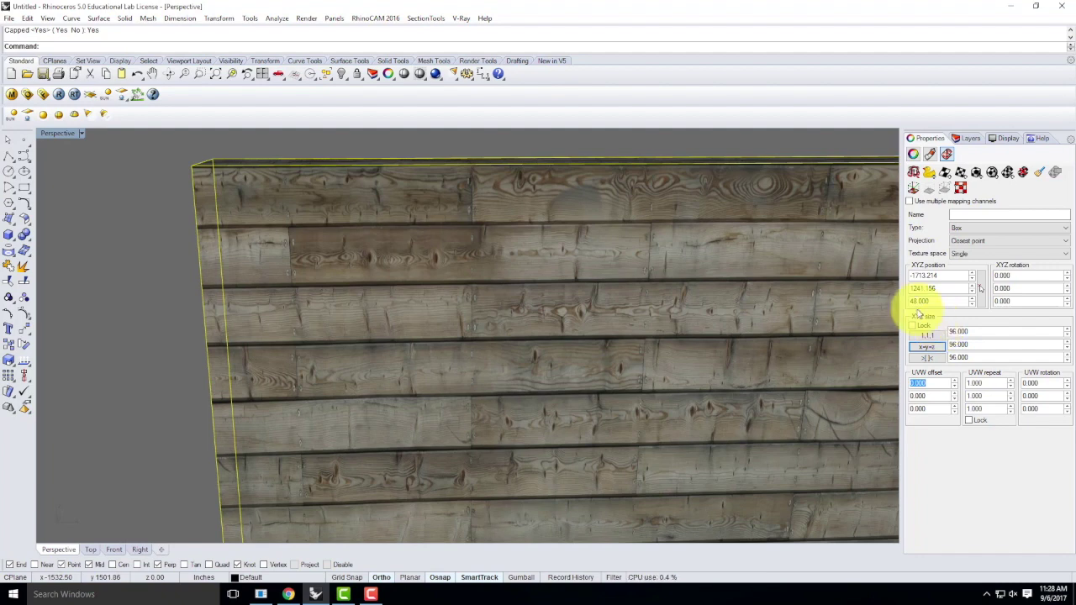
click(929, 347)
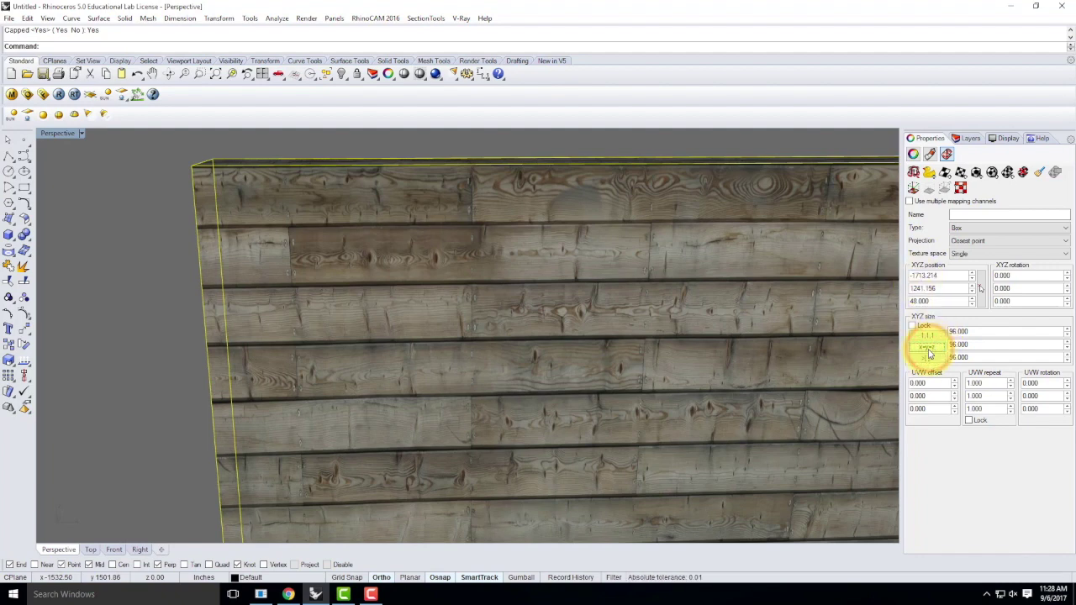
right_drag(509, 349, 494, 252)
scroll(484, 253, down, 3)
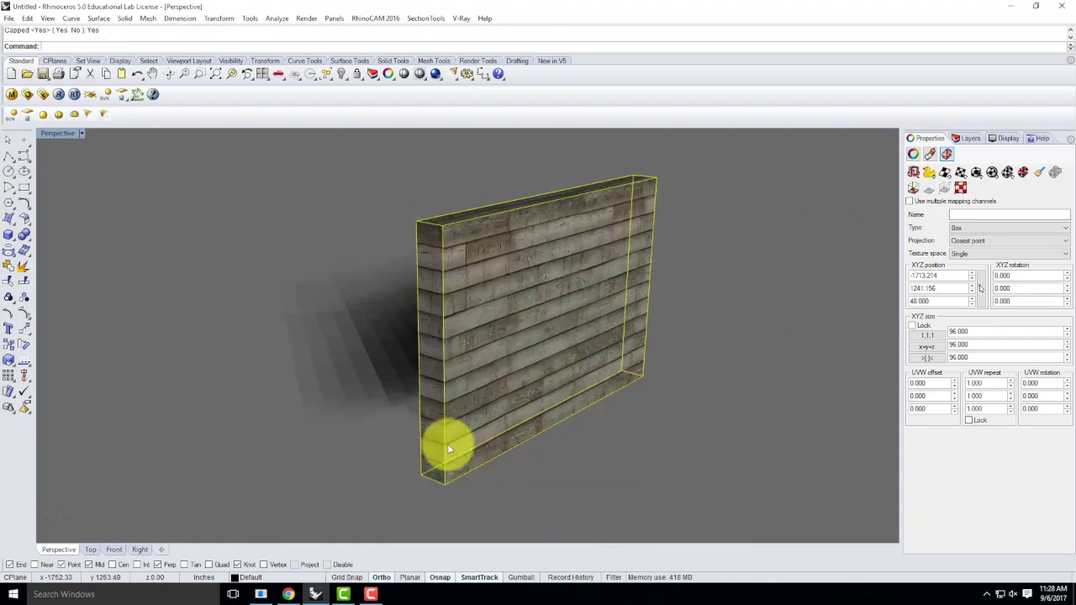
right_drag(435, 444, 447, 476)
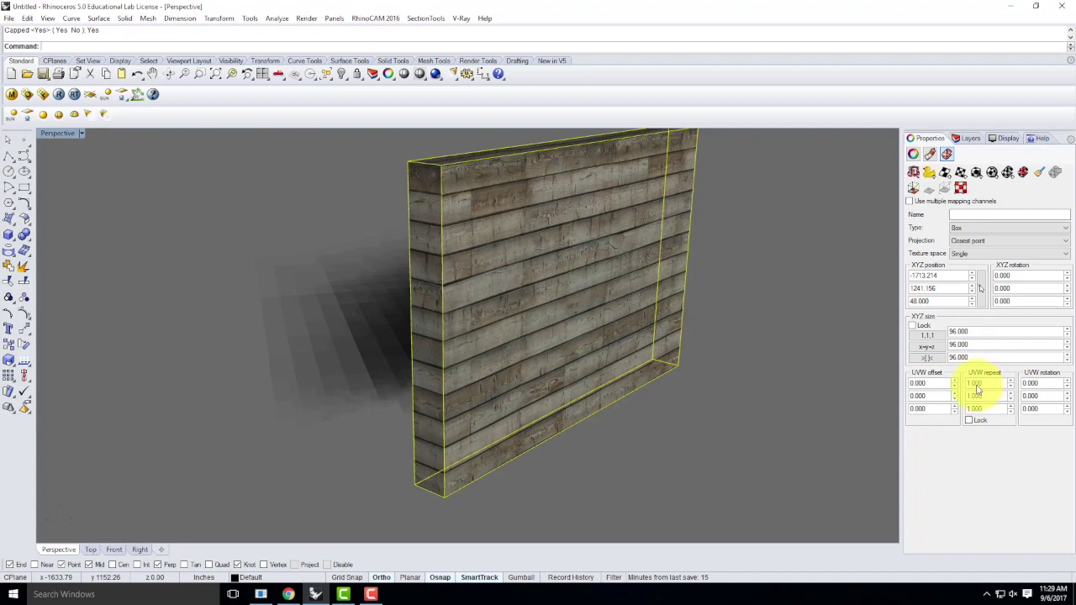
Lock the wall's UVW repeat values together and set the repeat to 2.
click(969, 420)
click(968, 421)
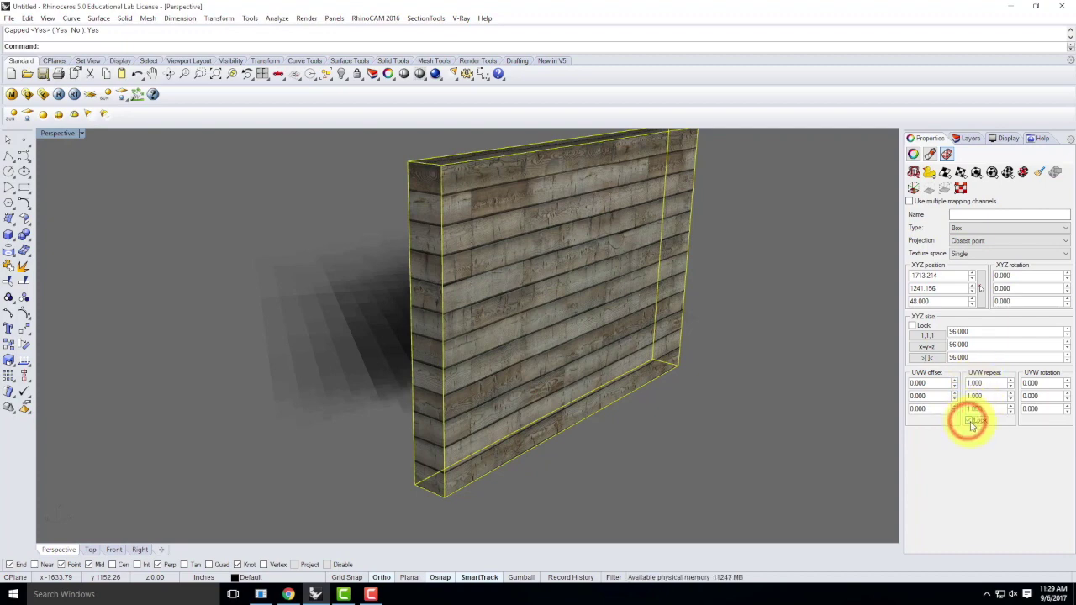
click(974, 383)
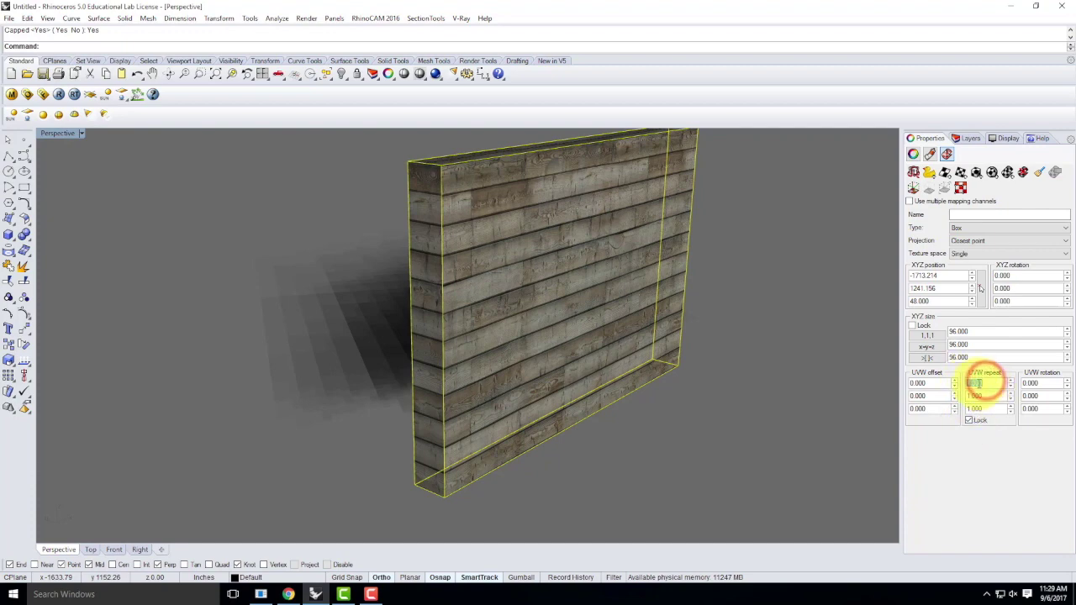
text(3)
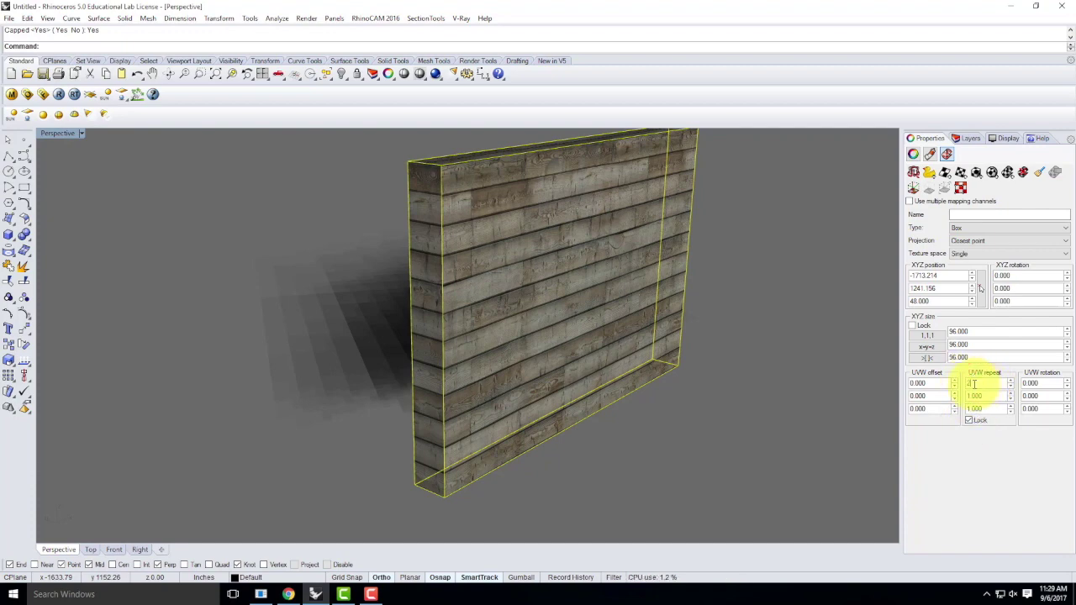
key(Return)
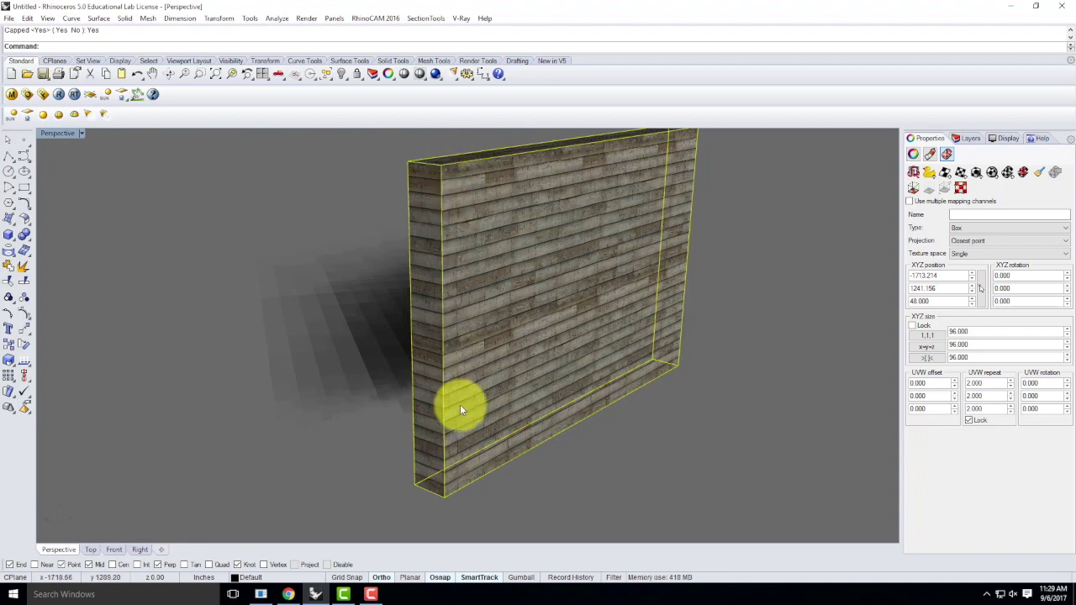
Set the wall's locked UVW repeat to 1.5 and inspect the planks up close and from both sides.
double_click(980, 382)
text(1)
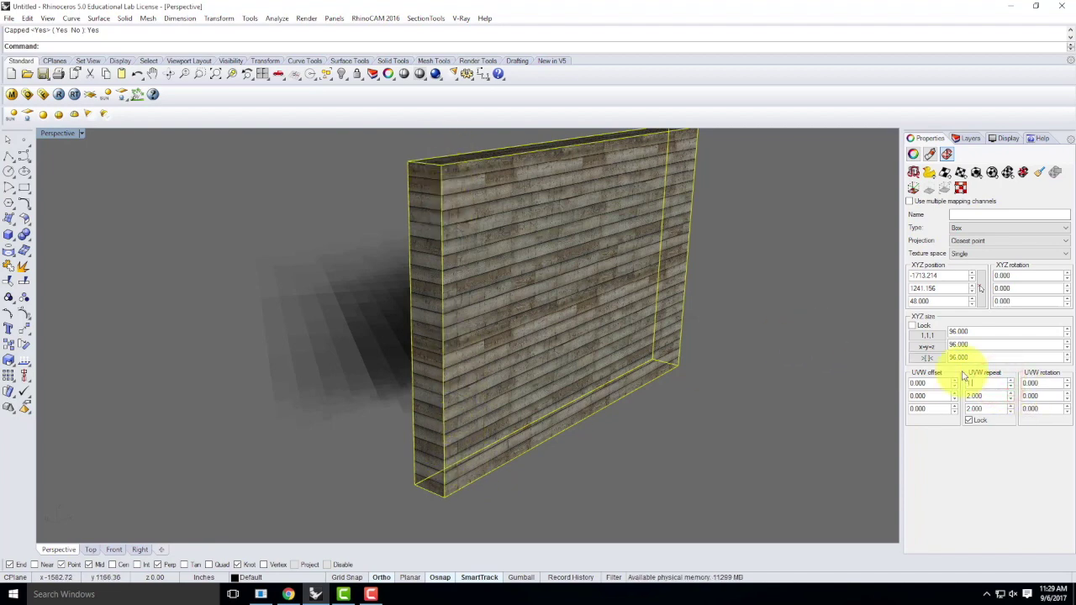
text(.5)
key(Return)
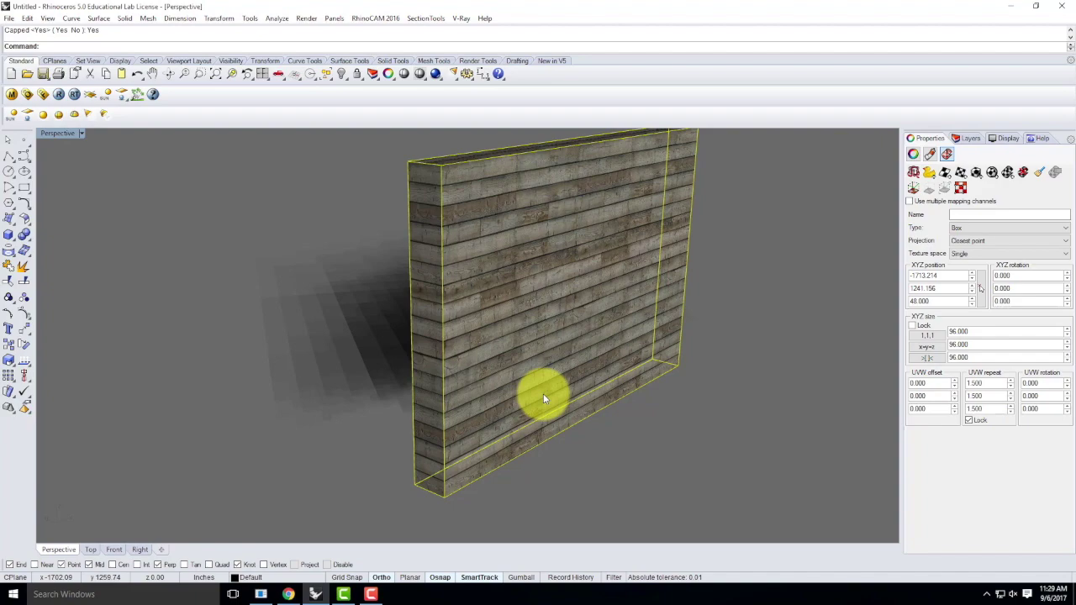
mouse_move(561, 286)
right_down()
mouse_move(564, 365)
mouse_move(413, 241)
mouse_move(372, 283)
right_up()
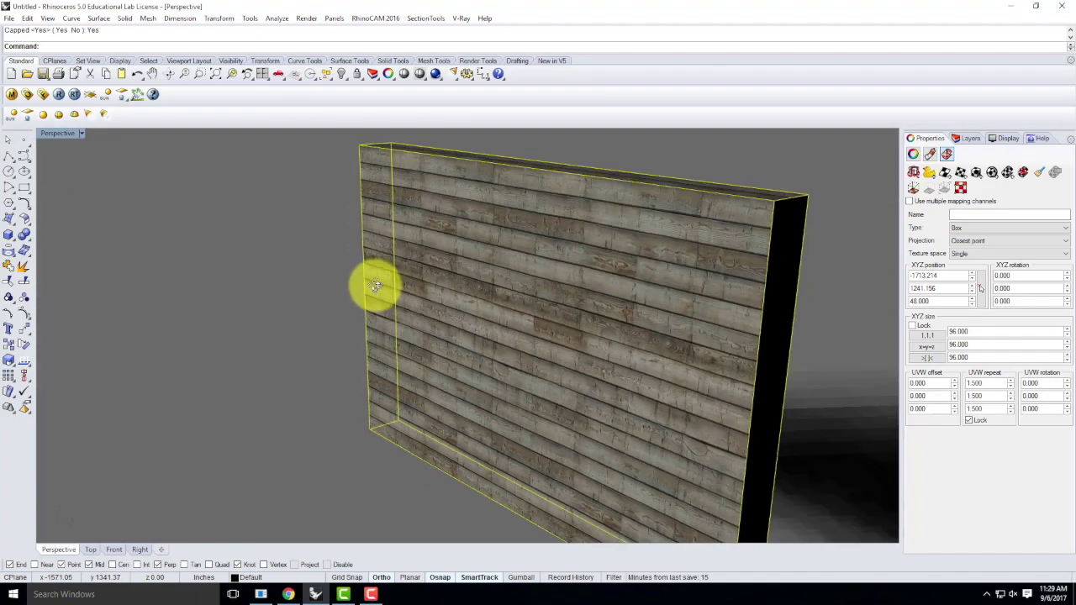
scroll(565, 281, up, 3)
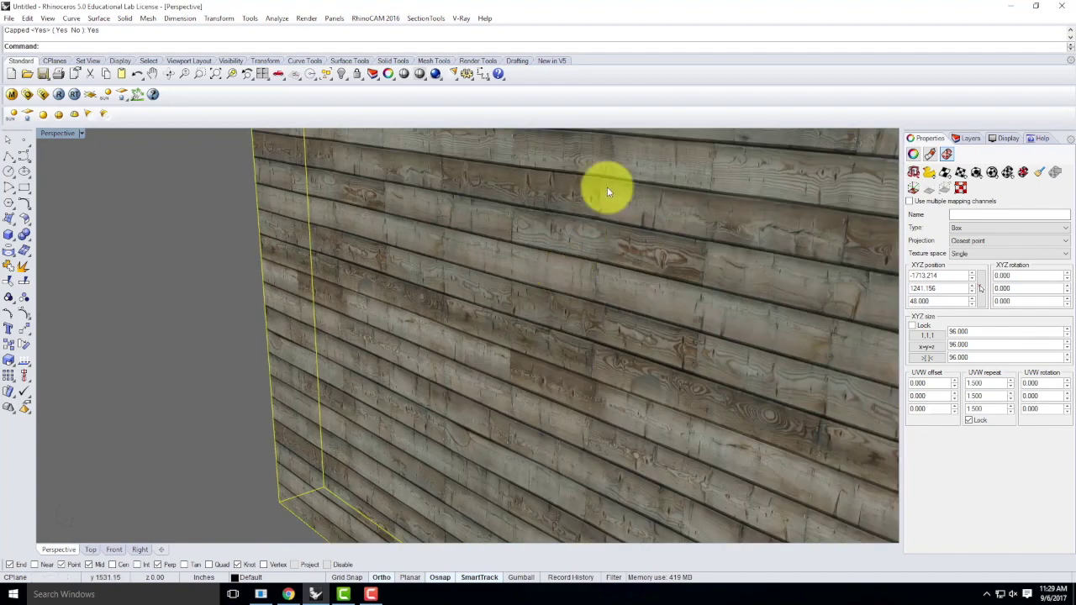
scroll(471, 331, down, 2)
scroll(698, 299, up, 3)
scroll(626, 357, down, 5)
mouse_move(630, 372)
right_down()
mouse_move(751, 361)
mouse_move(782, 372)
mouse_move(553, 389)
right_up()
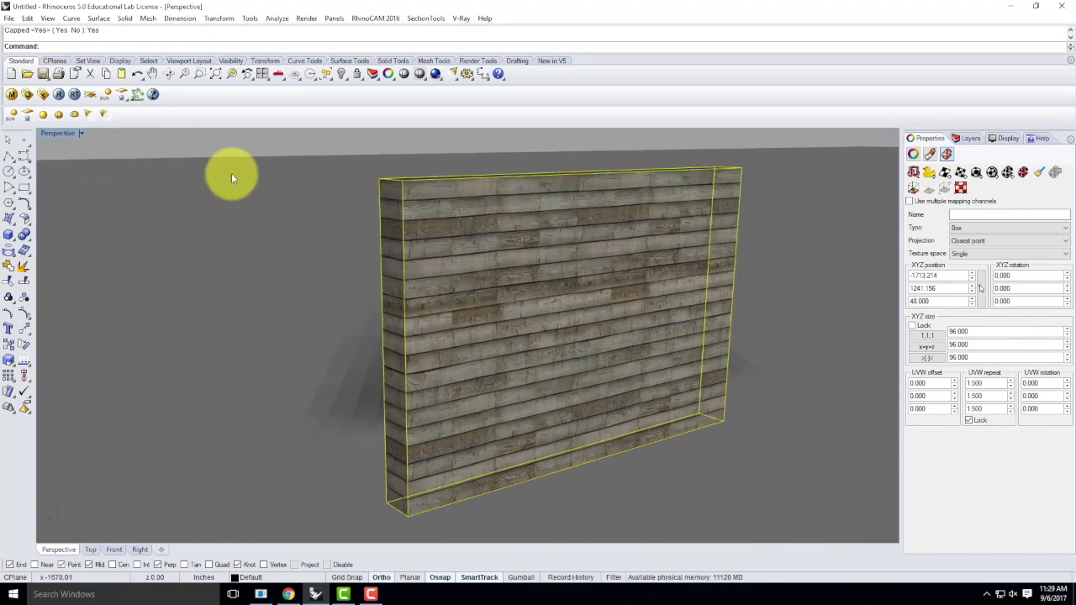
Test-render the wall in V-Ray and close the frame buffer.
click(60, 95)
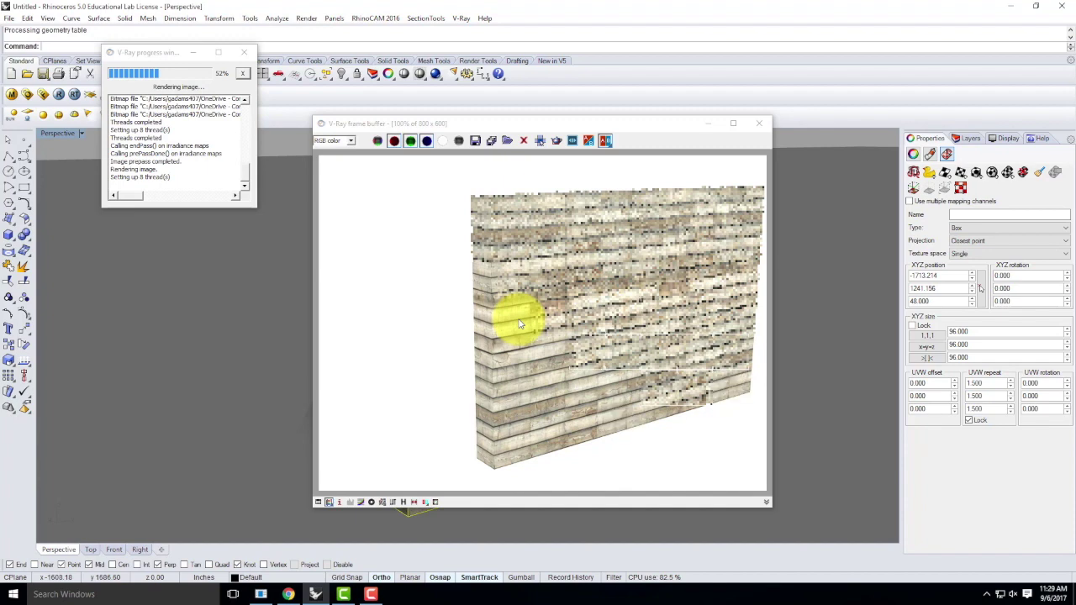
click(759, 123)
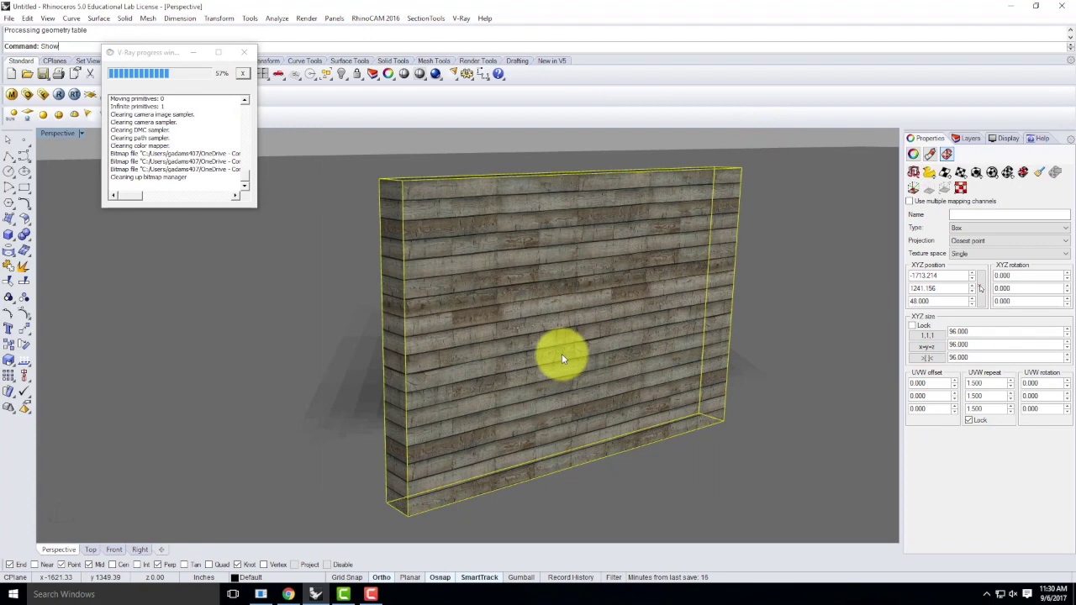
Show the hidden sphere, cube, pyramid, cone and cylinder again and deselect the wall.
scroll(561, 354, down, 3)
scroll(420, 240, down, 4)
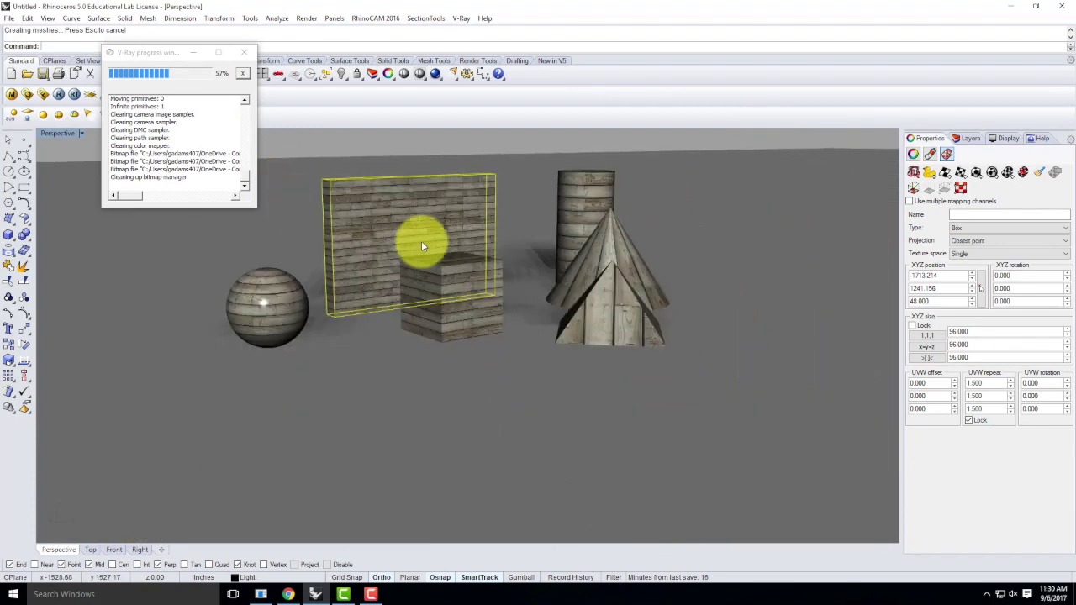
click(513, 206)
mouse_move(513, 206)
right_down()
mouse_move(504, 233)
mouse_move(507, 218)
right_up()
Apply a box texture mapping to the cube using its bounding box, the World coordinate system and capped ends.
click(446, 321)
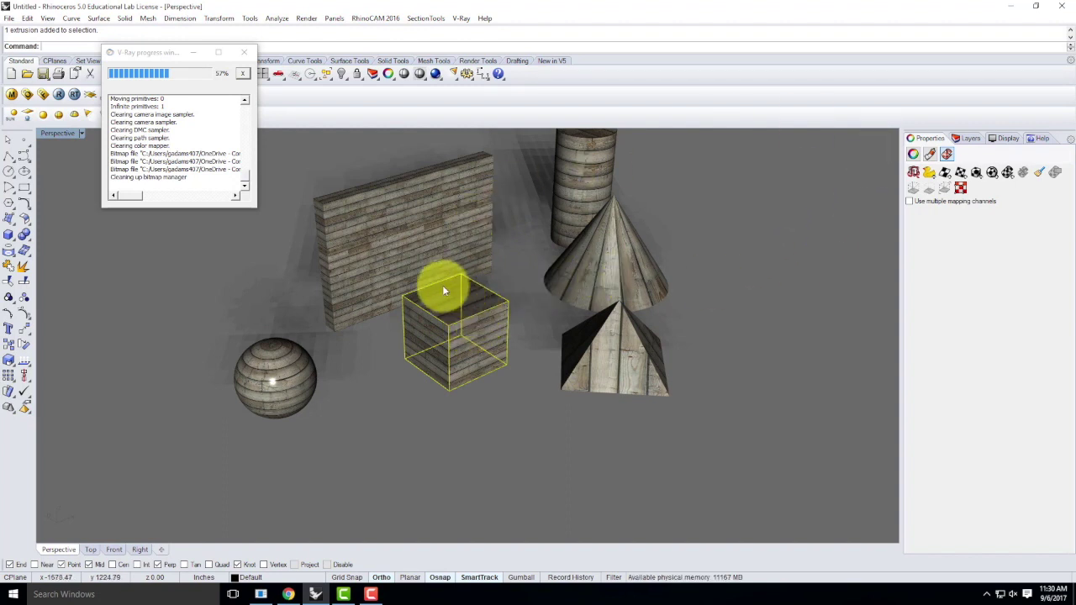
click(976, 173)
click(171, 53)
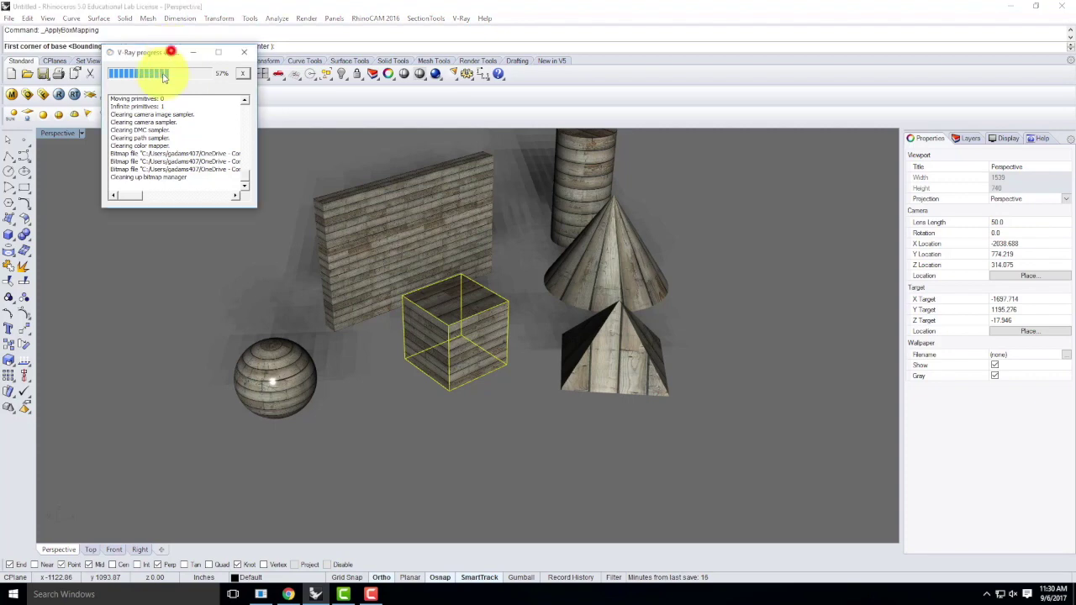
drag(170, 53, 120, 152)
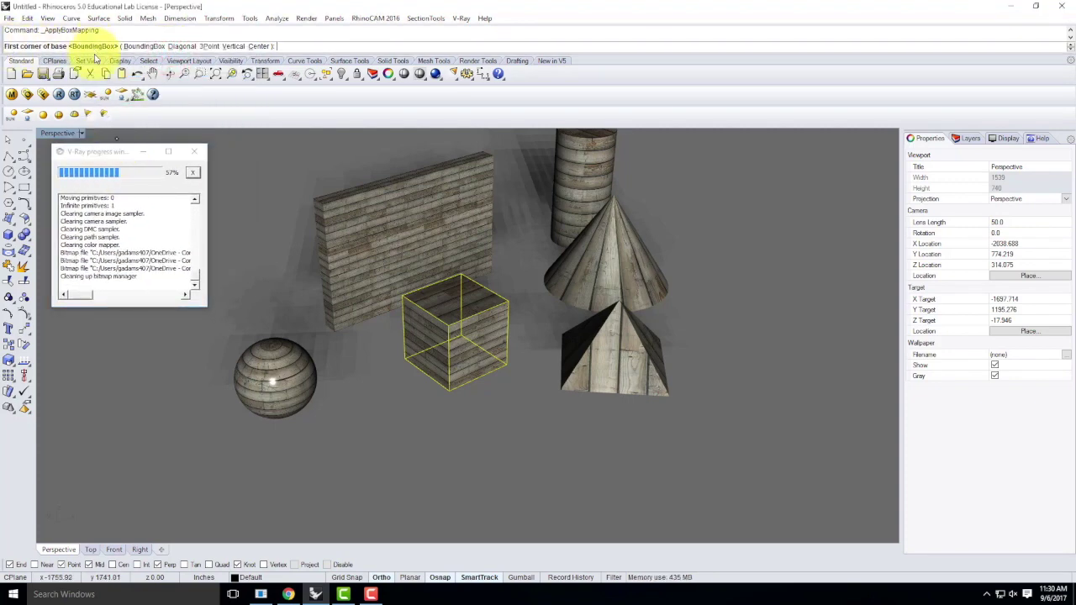
click(137, 47)
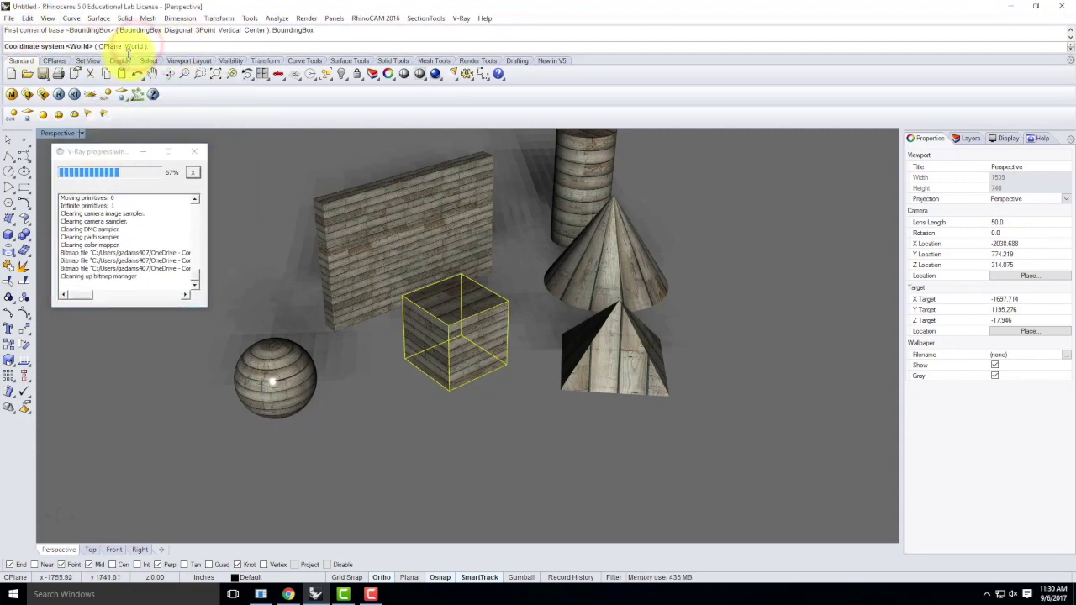
click(136, 46)
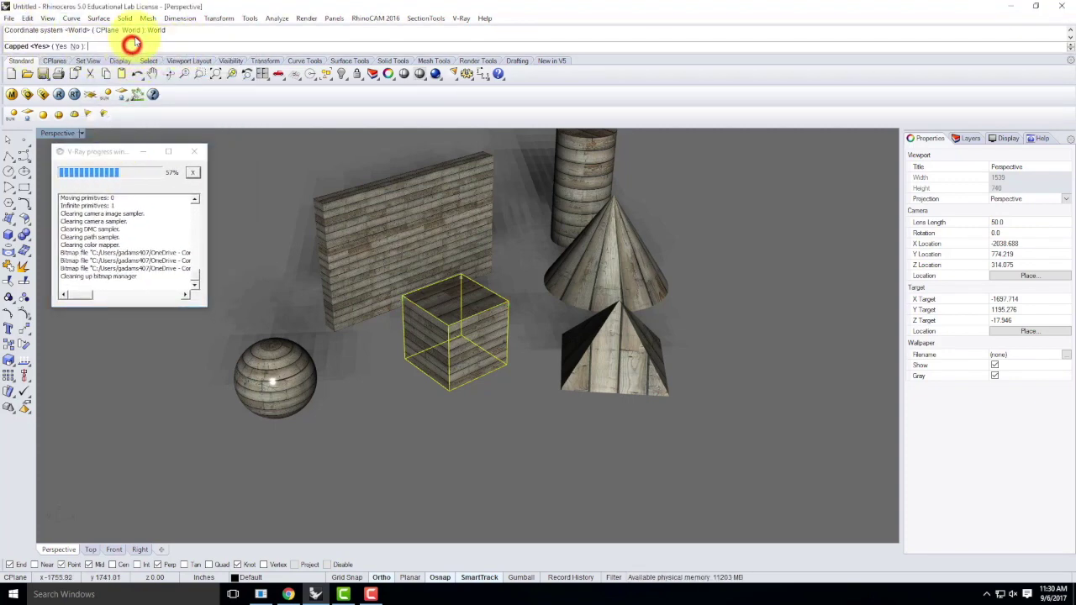
click(59, 47)
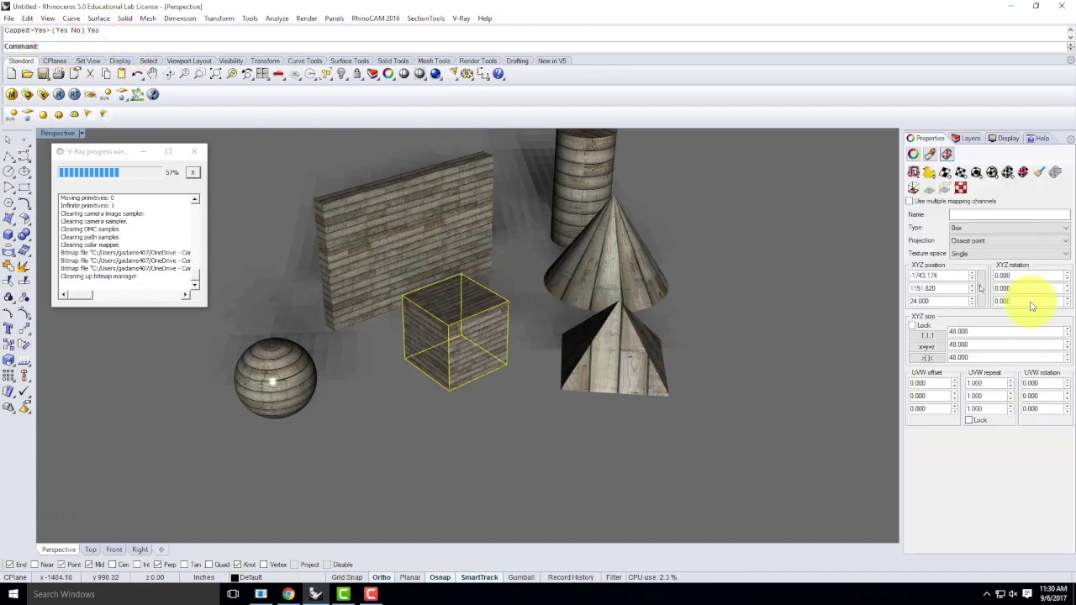
Deselect the cube and examine how the siding planks run across its sides and top up close.
click(925, 345)
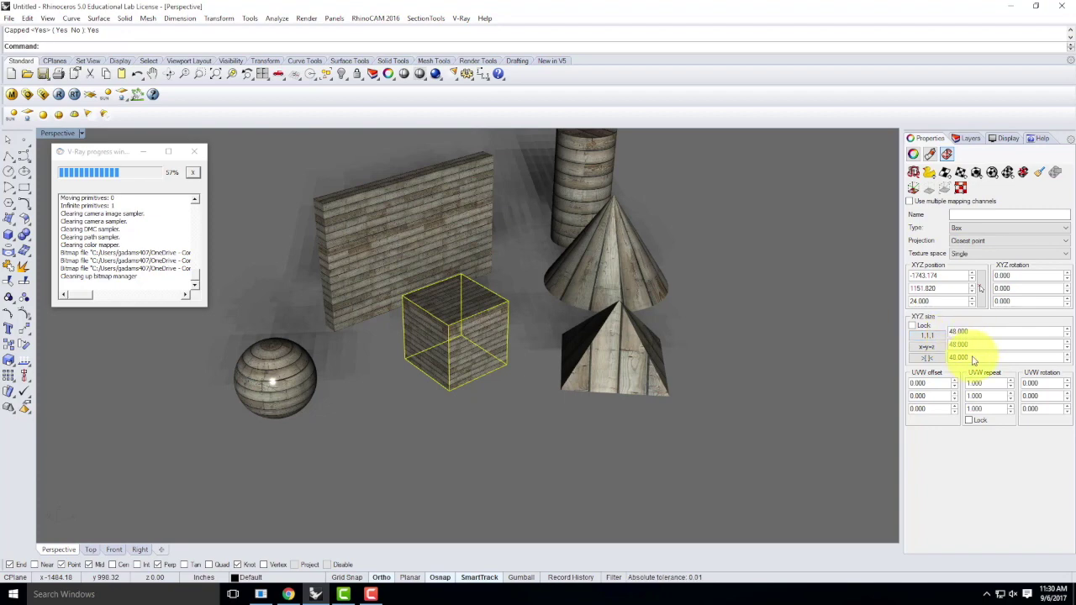
click(930, 347)
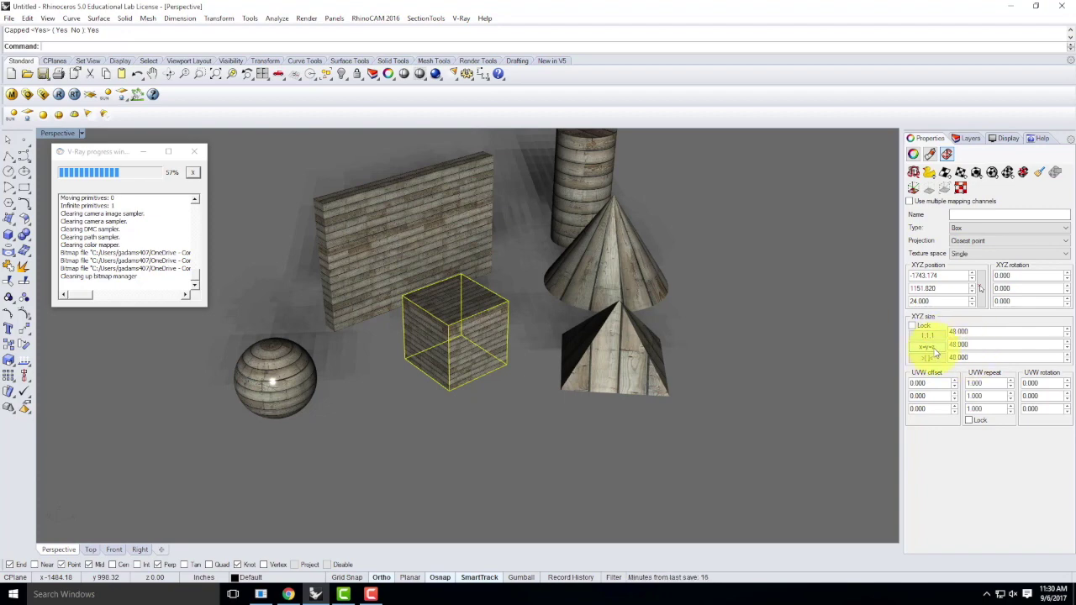
click(424, 385)
scroll(463, 329, up, 5)
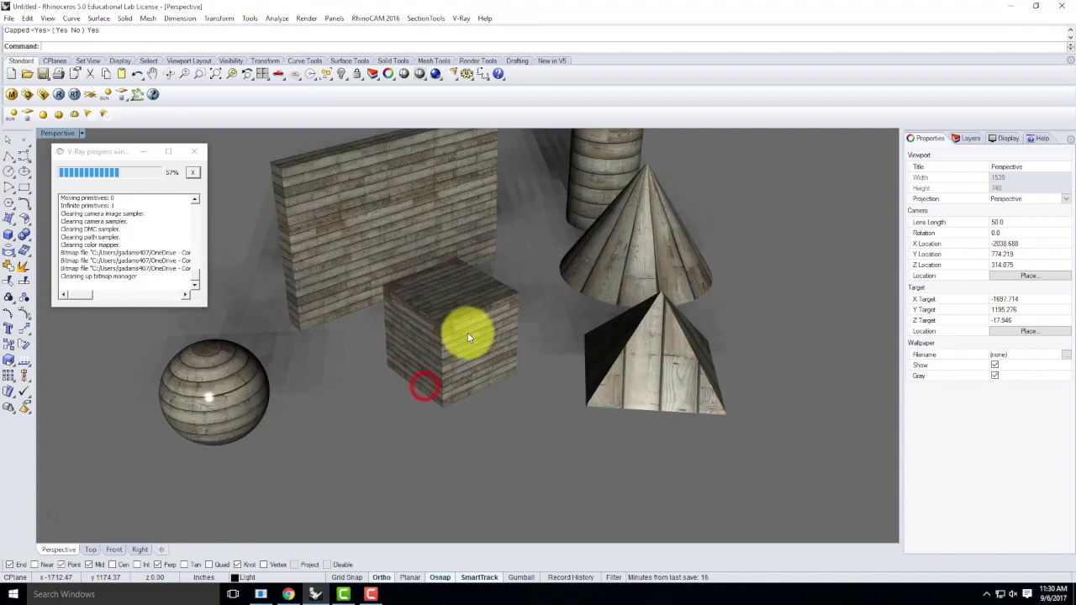
mouse_move(547, 366)
right_down()
mouse_move(614, 361)
mouse_move(532, 360)
right_up()
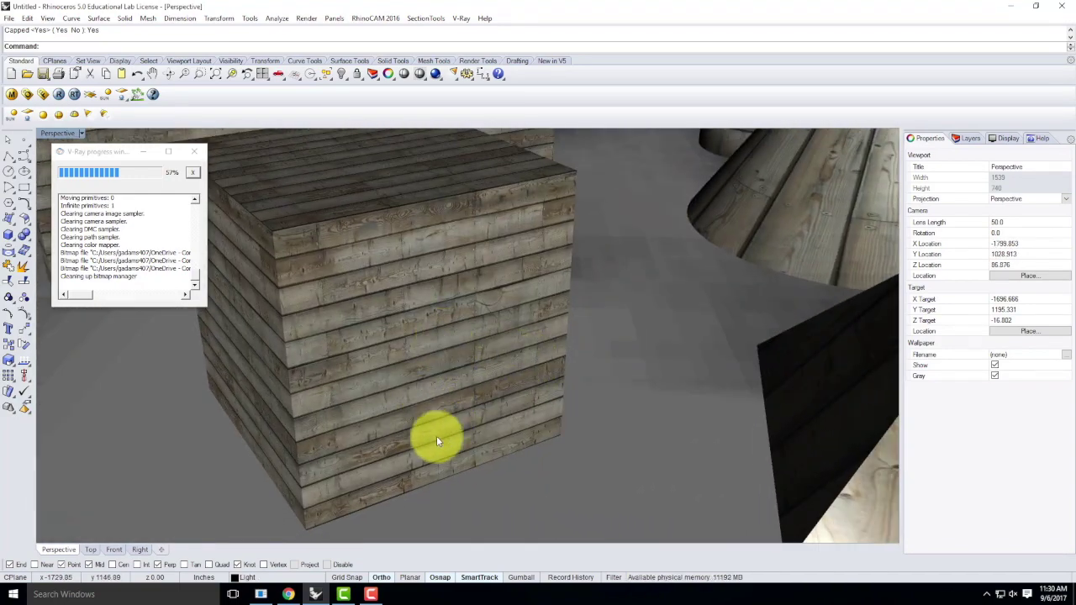
right_drag(409, 340, 451, 324)
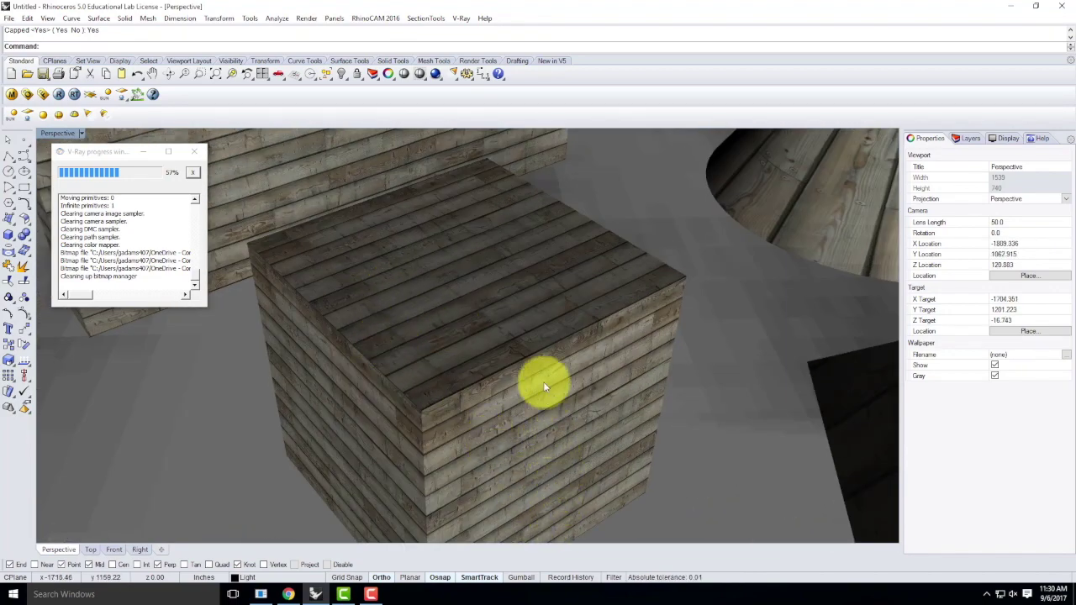
Select the cube and set all three of its UVW rotation values to 90.
click(468, 331)
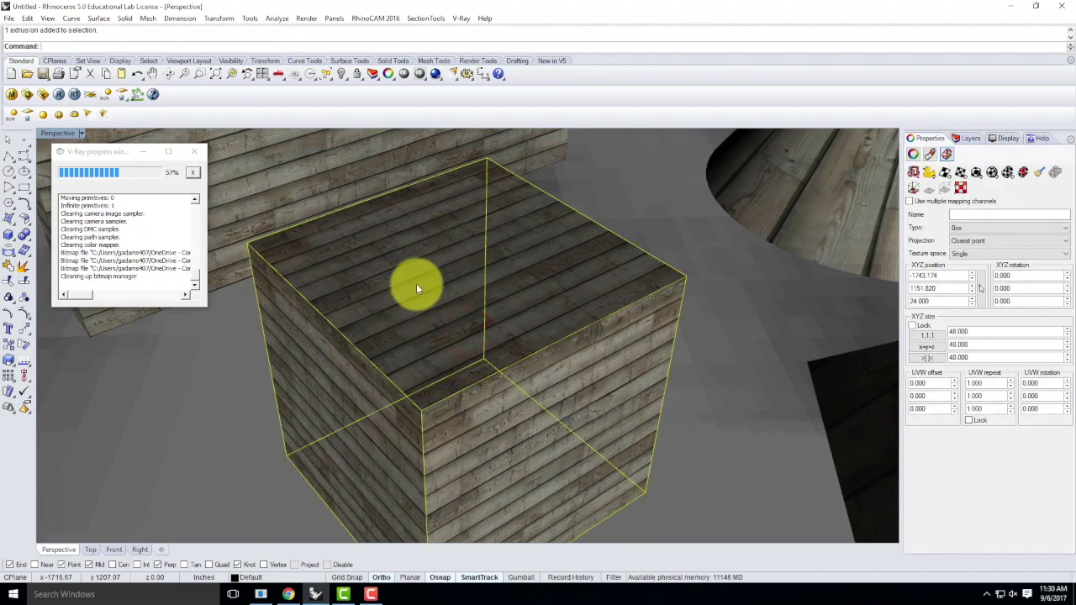
scroll(412, 286, down, 4)
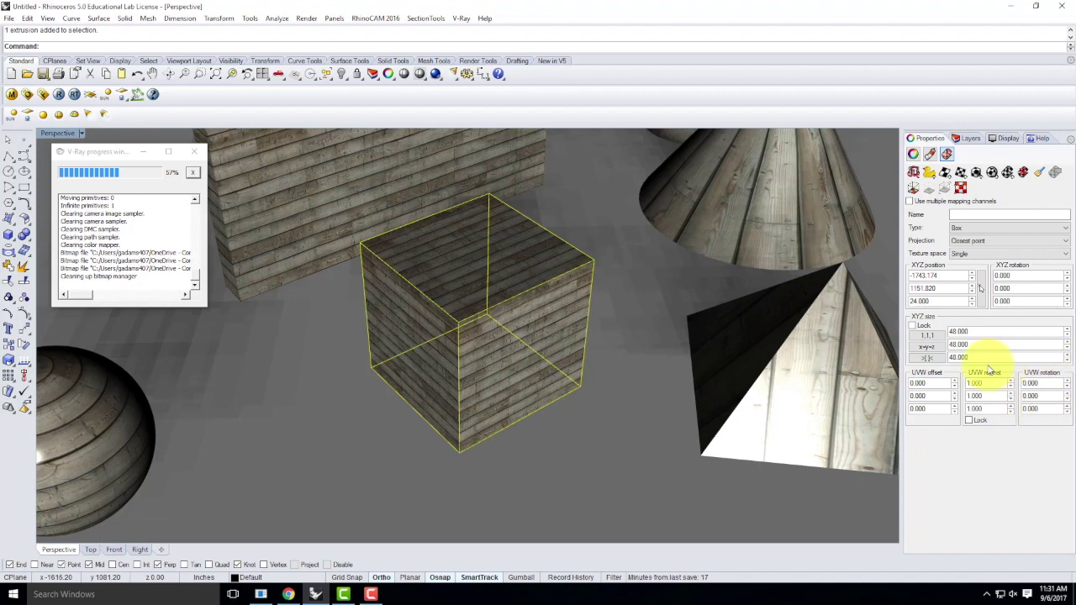
click(1044, 384)
text(90)
key(Tab)
text(9)
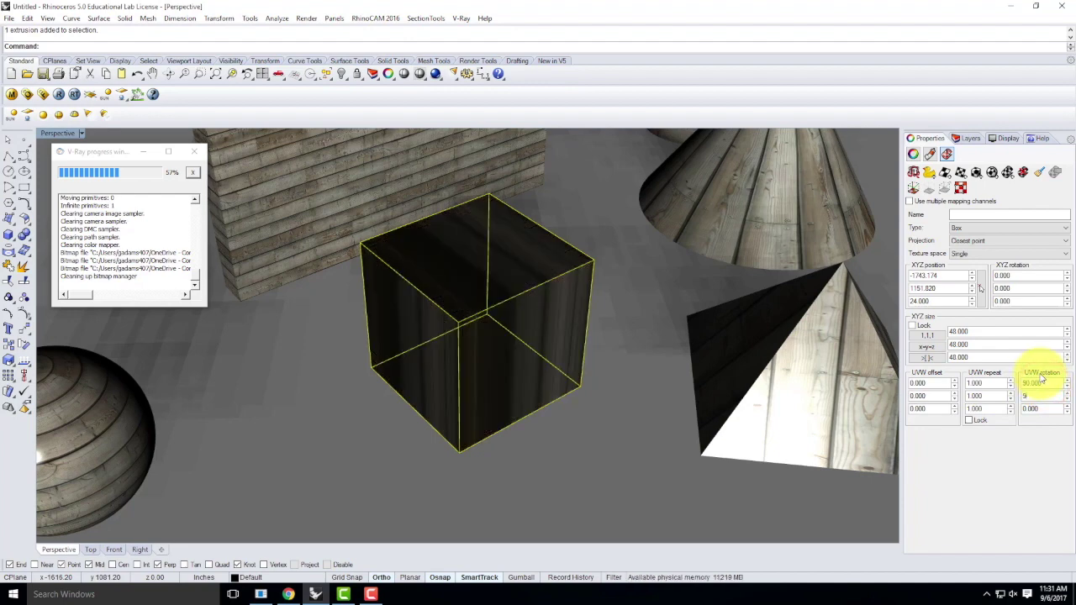
text(0)
key(Tab)
text(90)
key(Tab)
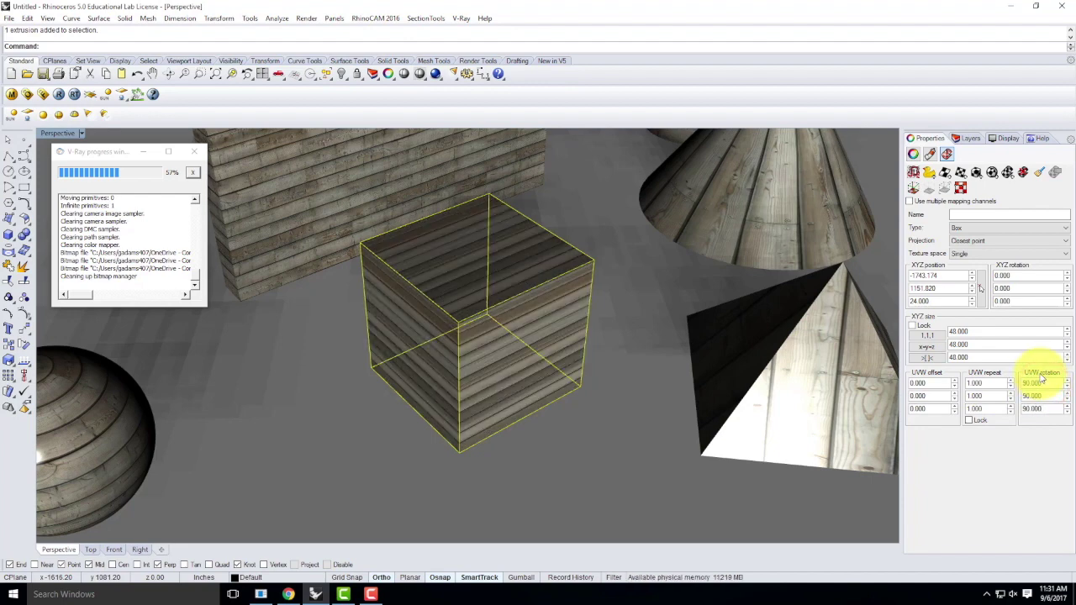
Reset the cube's U, V and W rotation values to 0, one after another.
click(1044, 384)
text(0)
key(Tab)
text(0)
key(Tab)
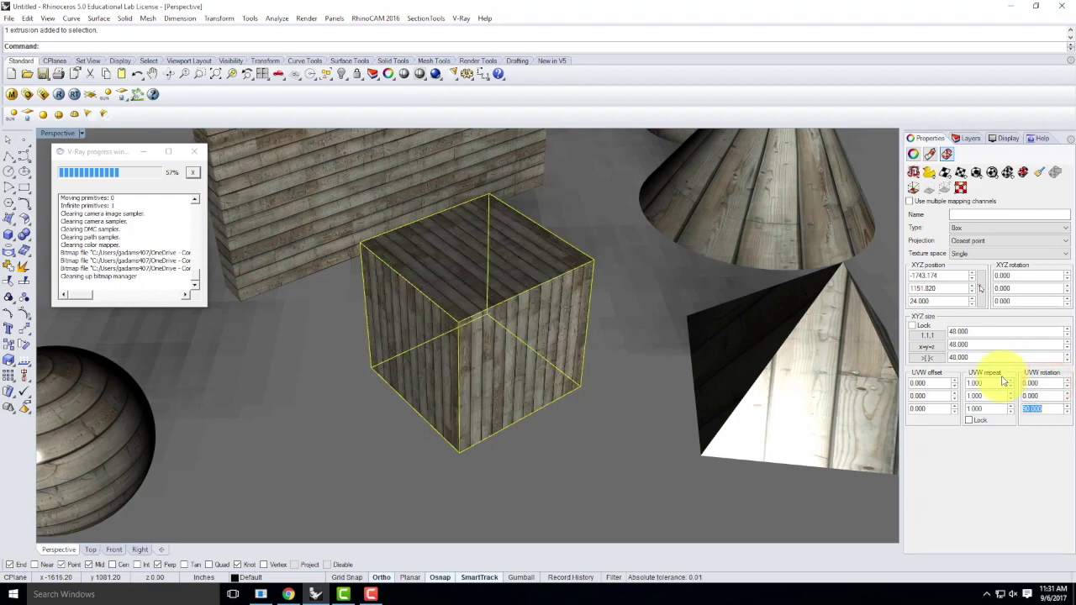
click(1048, 409)
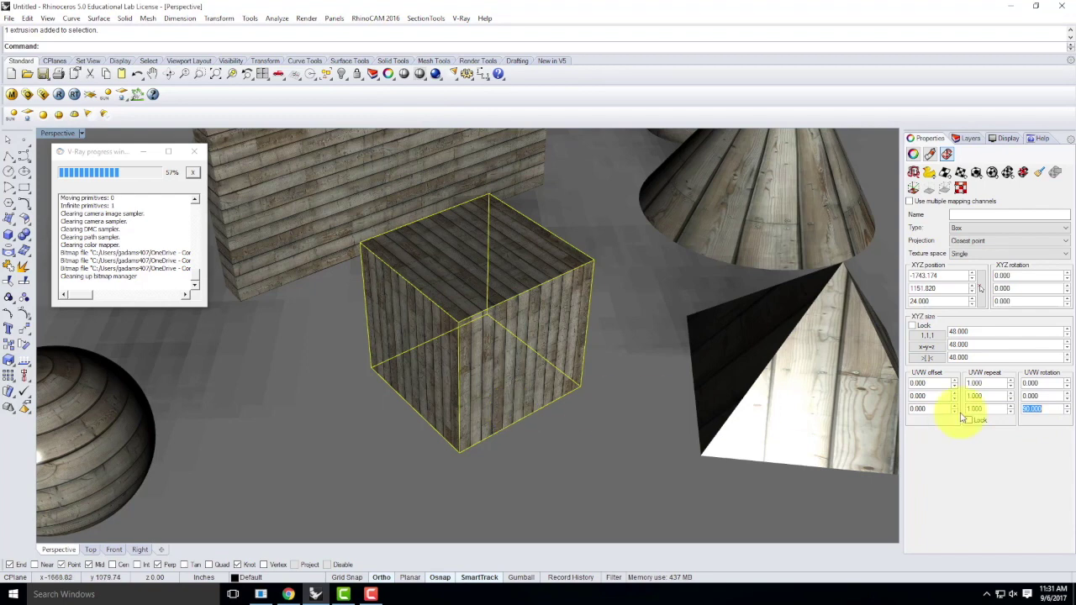
text(0)
key(Return)
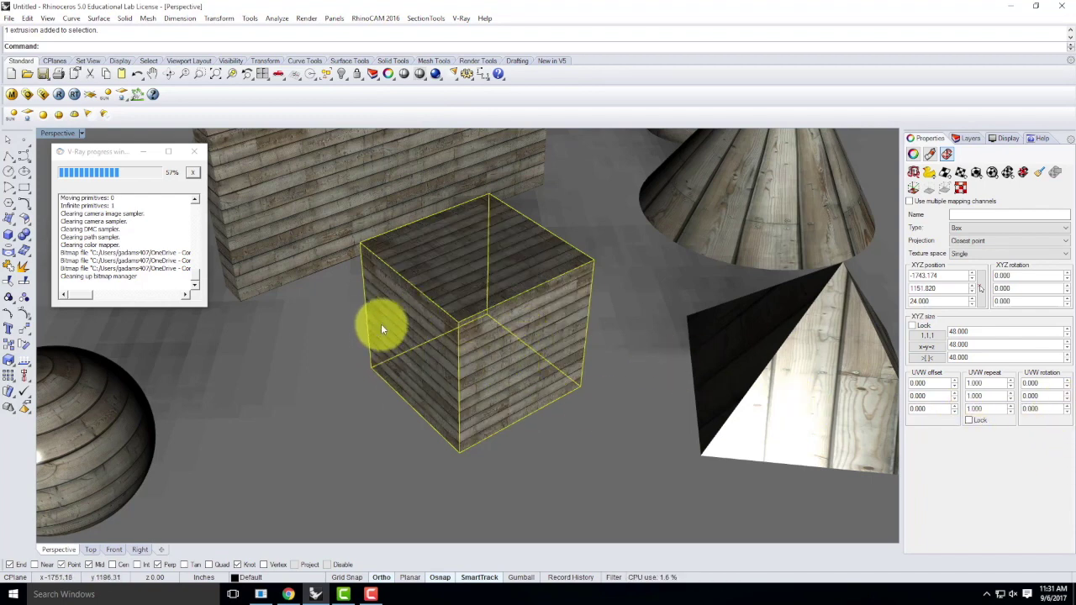
Try a W rotation of 90 on the cube's texture and set it back to 0.
click(1046, 409)
text(90)
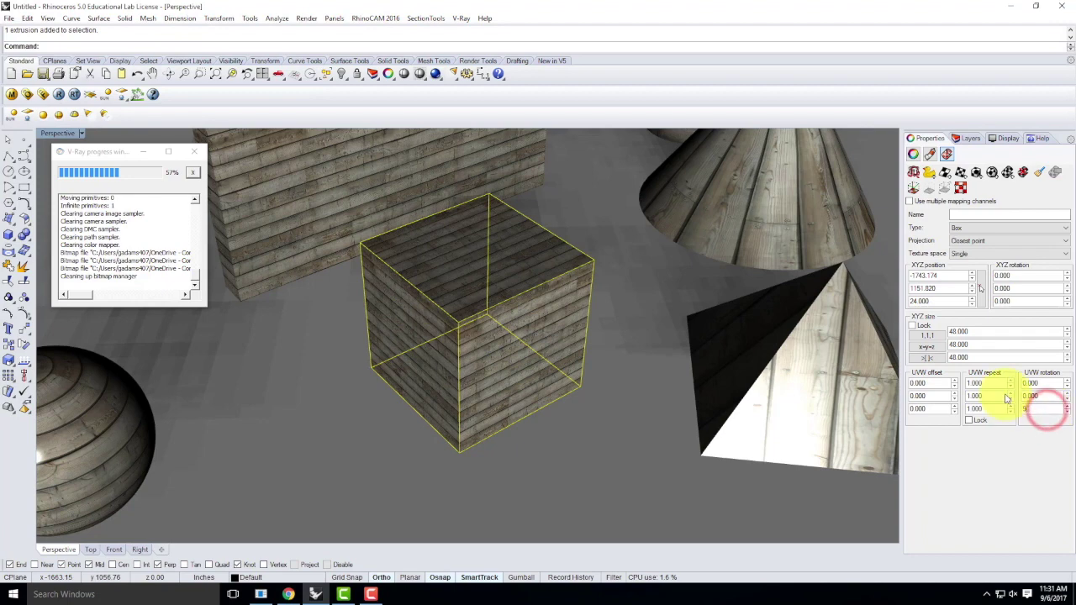
key(Return)
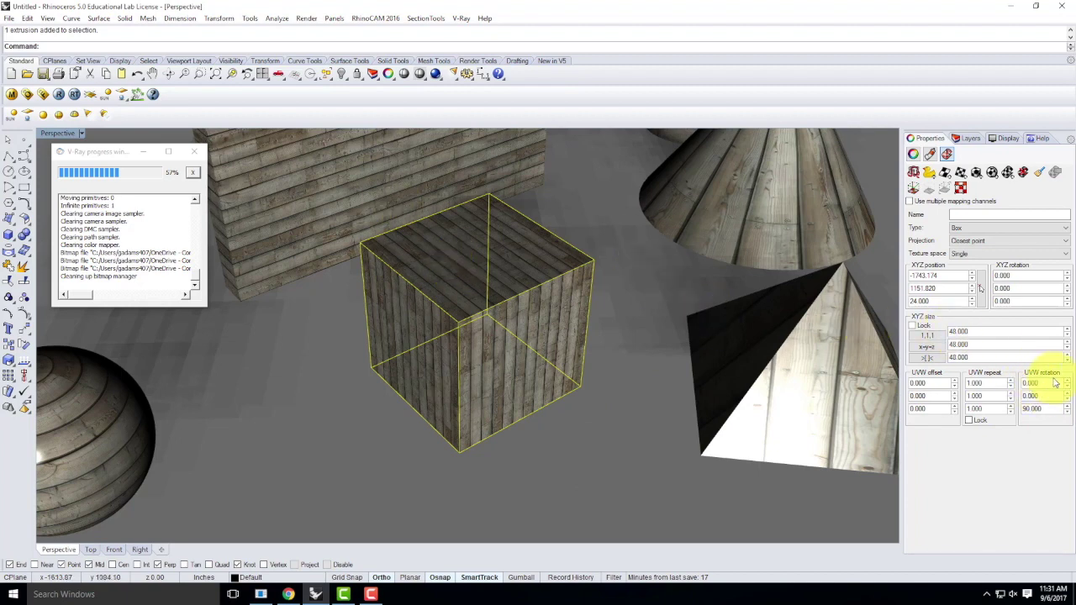
click(1050, 409)
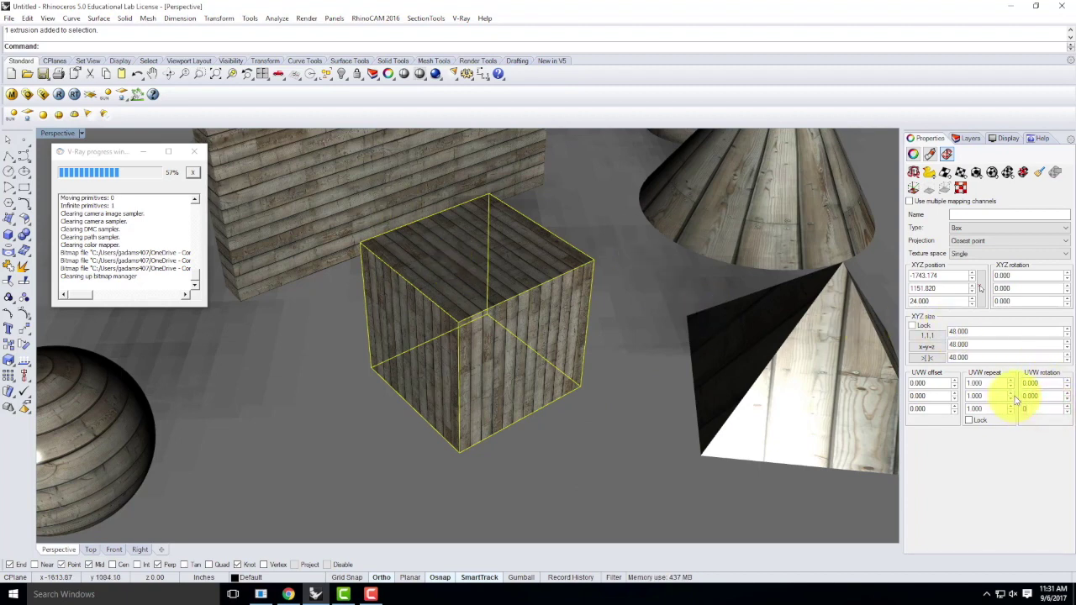
text(0)
key(Return)
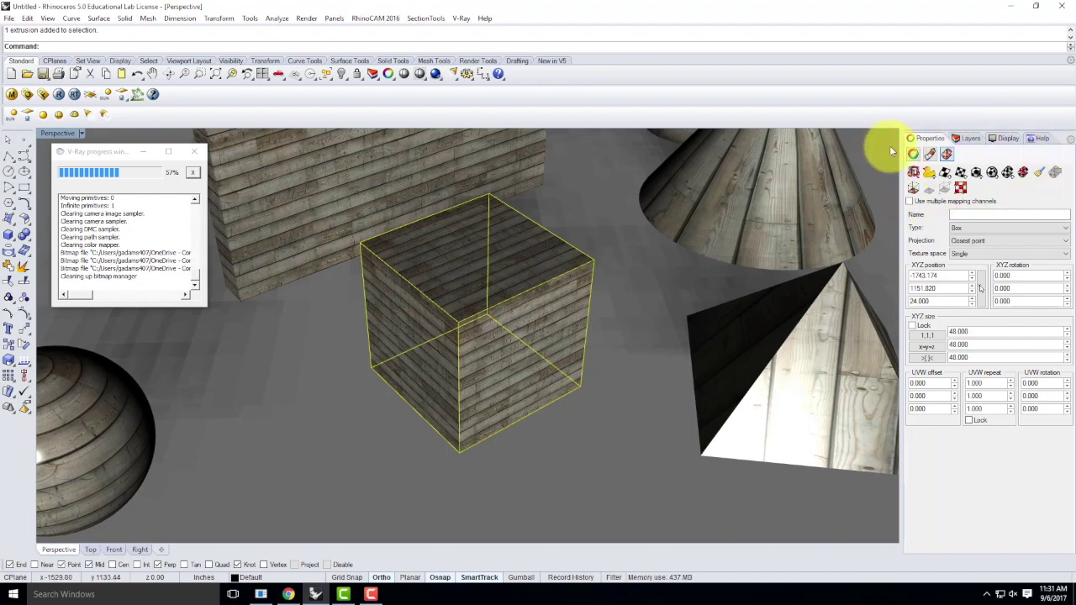
Show the cube's mapping widget on mapping channel 1 and turn on the gumball.
click(916, 189)
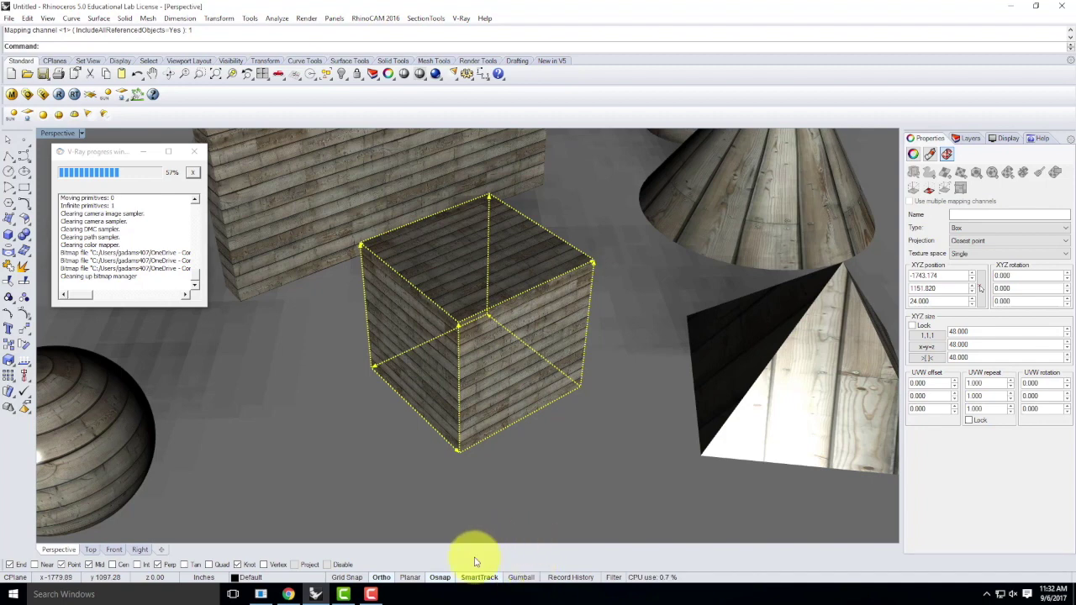
click(521, 578)
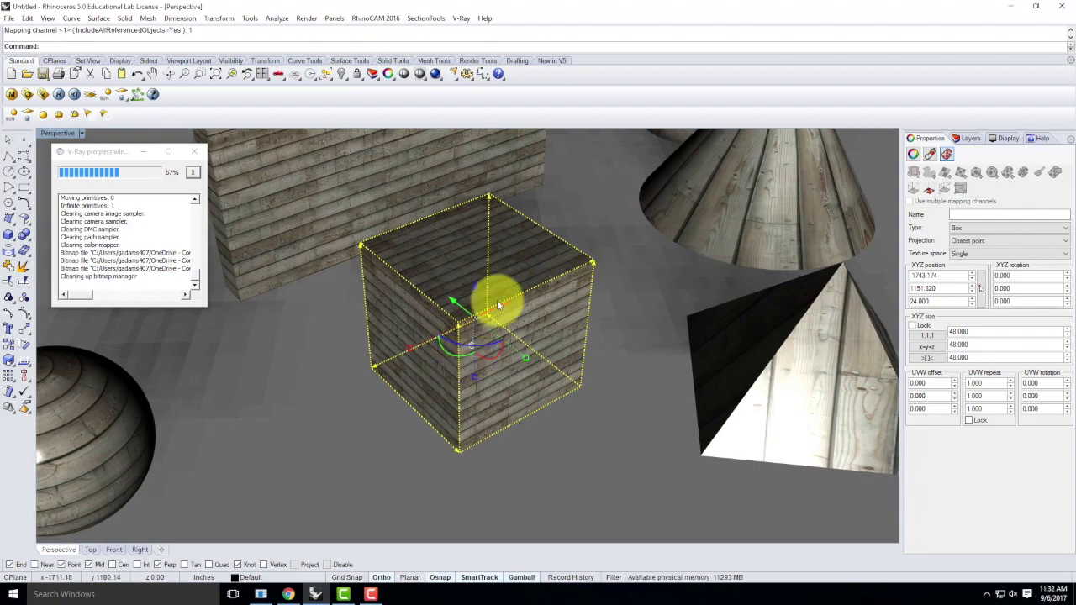
scroll(440, 348, up, 3)
right_drag(439, 348, 471, 355)
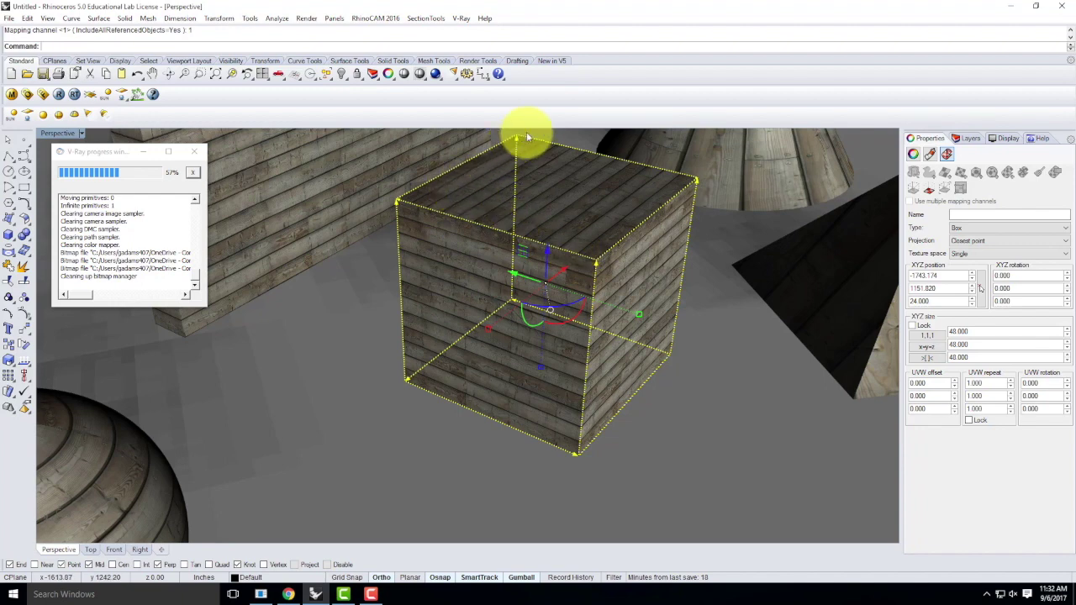
Raise the cube's mapping widget about 2.4 inches and rotate it to 90° in X and -90° in Y.
drag(546, 250, 526, 241)
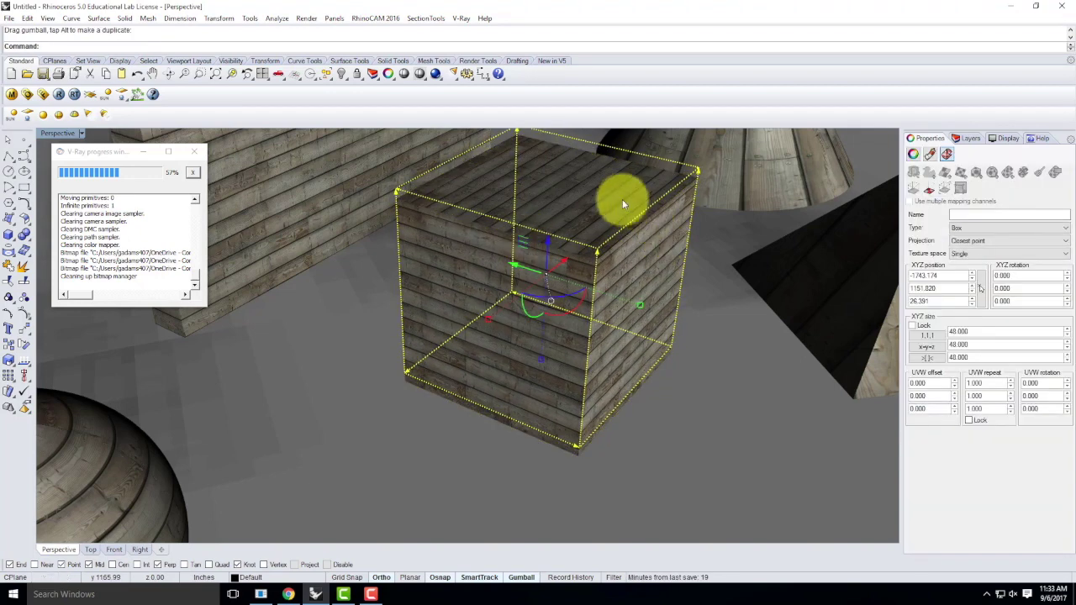
drag(530, 299, 565, 274)
drag(558, 312, 633, 269)
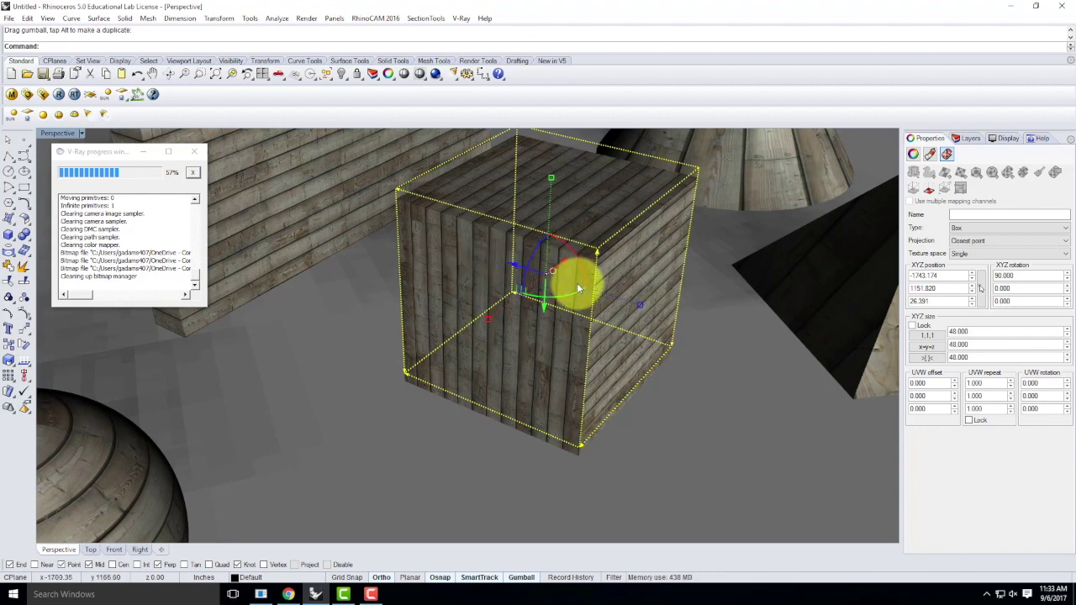
drag(578, 293, 508, 303)
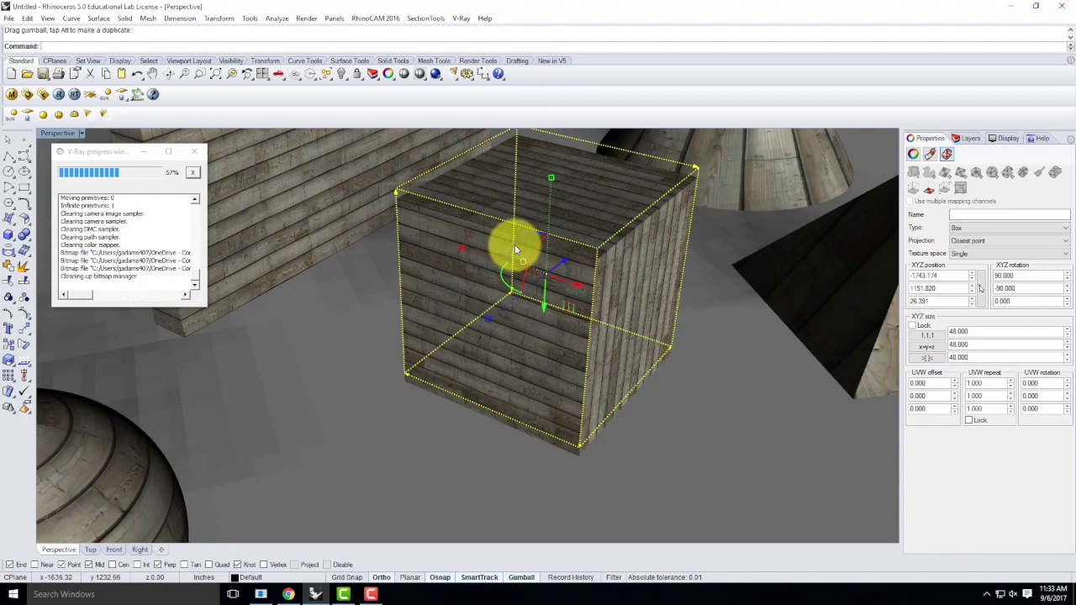
Lower the cube's mapping widget to a Z position of about 17.69 and hide the widget.
mouse_move(544, 294)
mouse_down()
mouse_move(546, 323)
mouse_move(533, 323)
mouse_move(554, 309)
mouse_up()
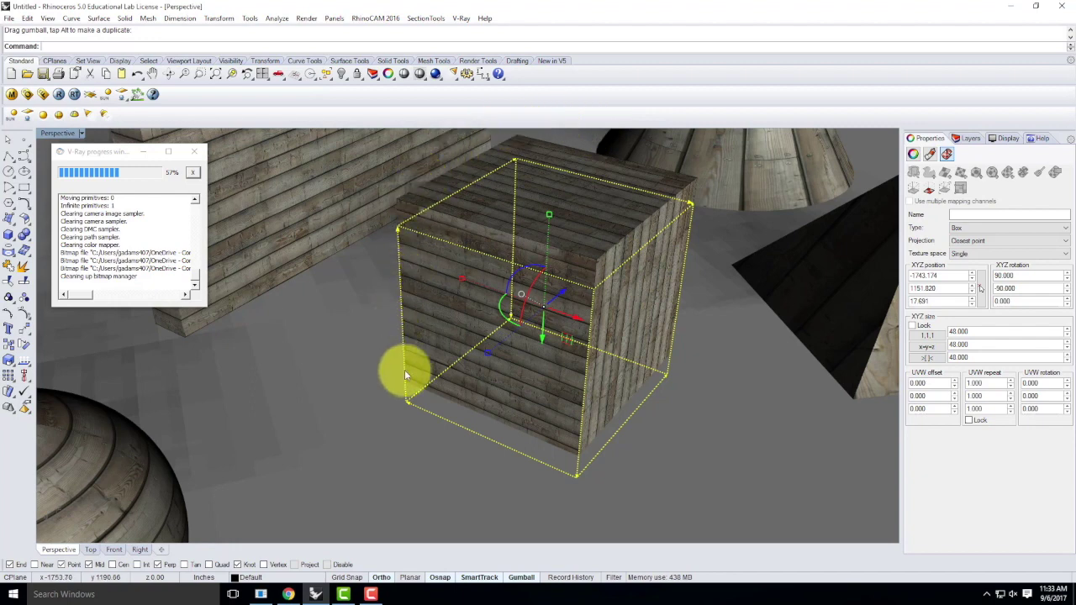
click(933, 193)
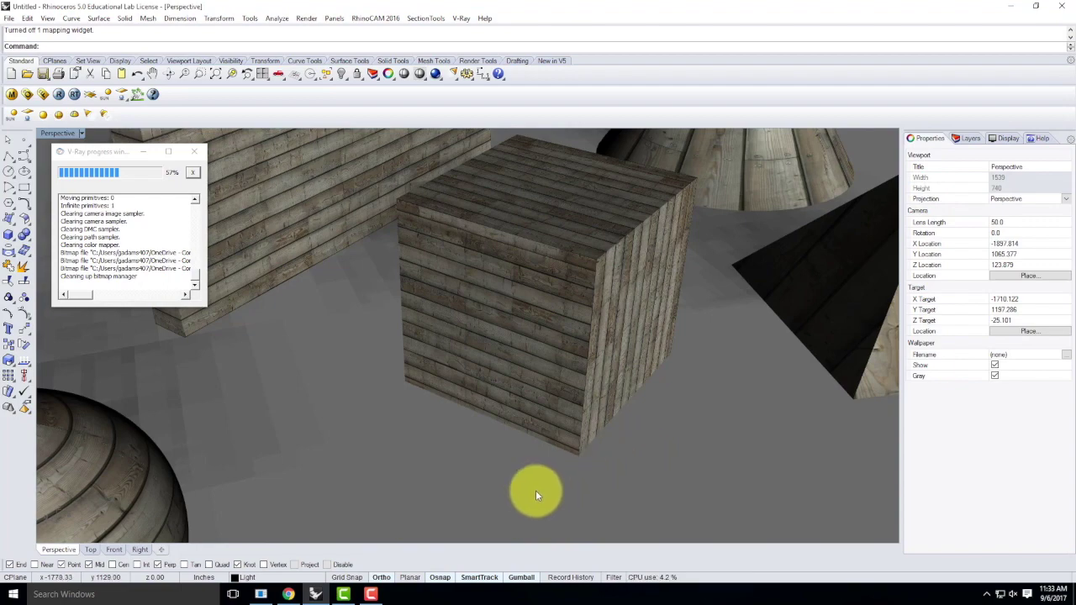
scroll(534, 492, down, 4)
click(554, 409)
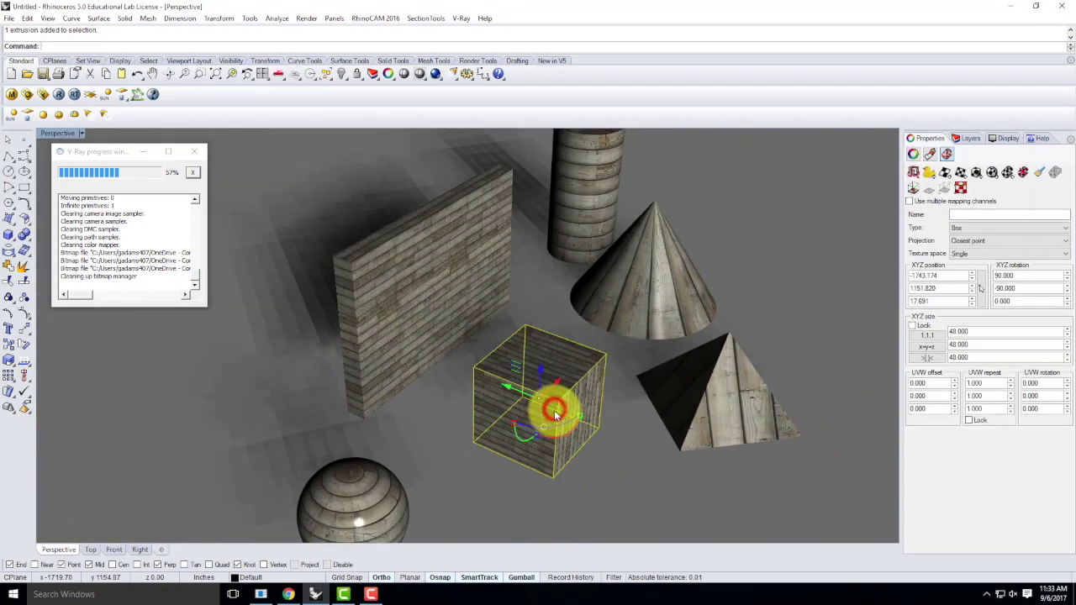
Examine the sphere's siding texture up close, especially around its top pole.
scroll(552, 410, down, 3)
right_drag(551, 410, 428, 439)
scroll(515, 439, up, 5)
click(374, 464)
scroll(429, 437, up, 6)
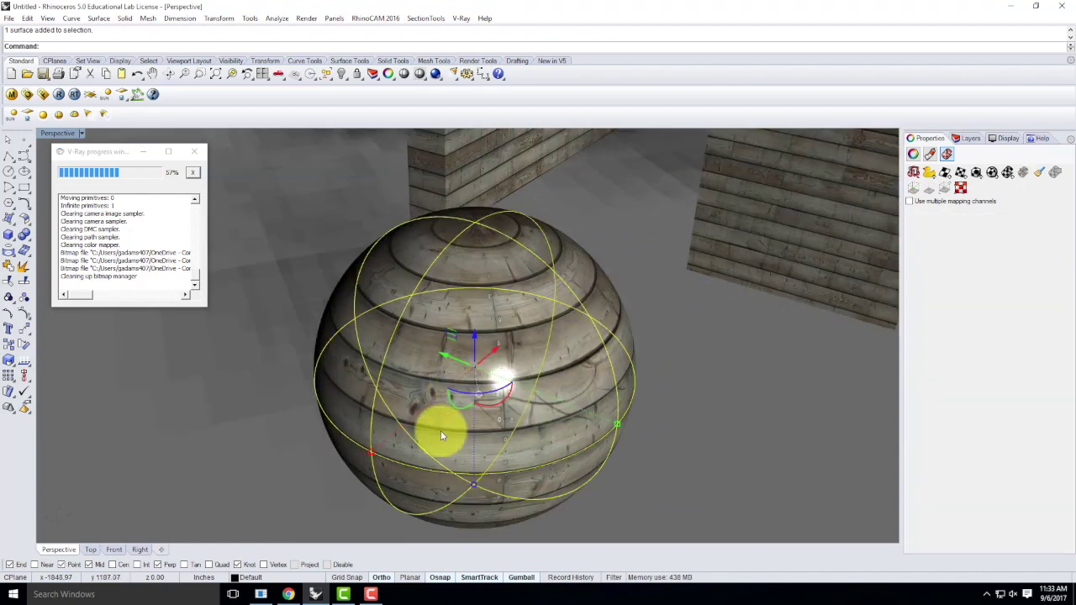
click(719, 455)
scroll(558, 362, down, 3)
shift+right_drag(572, 401, 445, 384)
scroll(469, 340, up, 2)
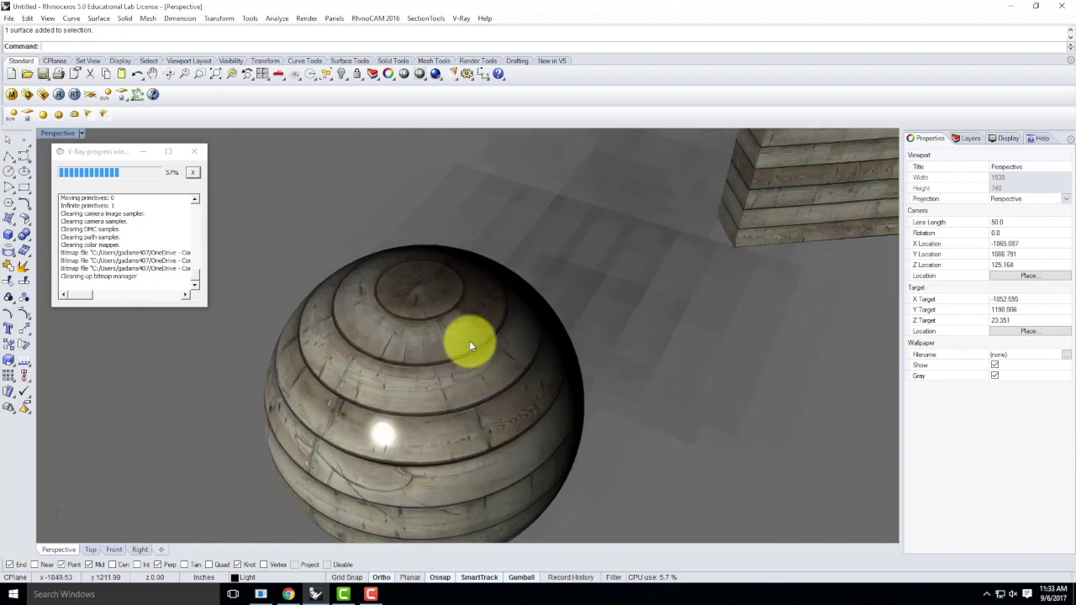
scroll(421, 289, up, 5)
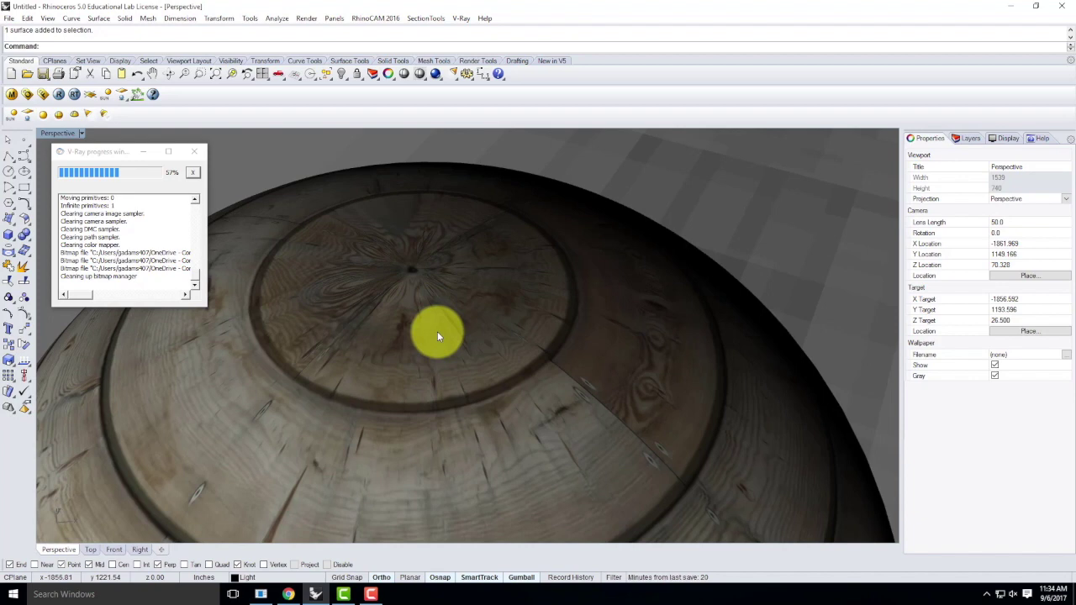
mouse_move(437, 337)
right_down()
mouse_move(434, 365)
mouse_move(427, 320)
mouse_move(426, 334)
right_up()
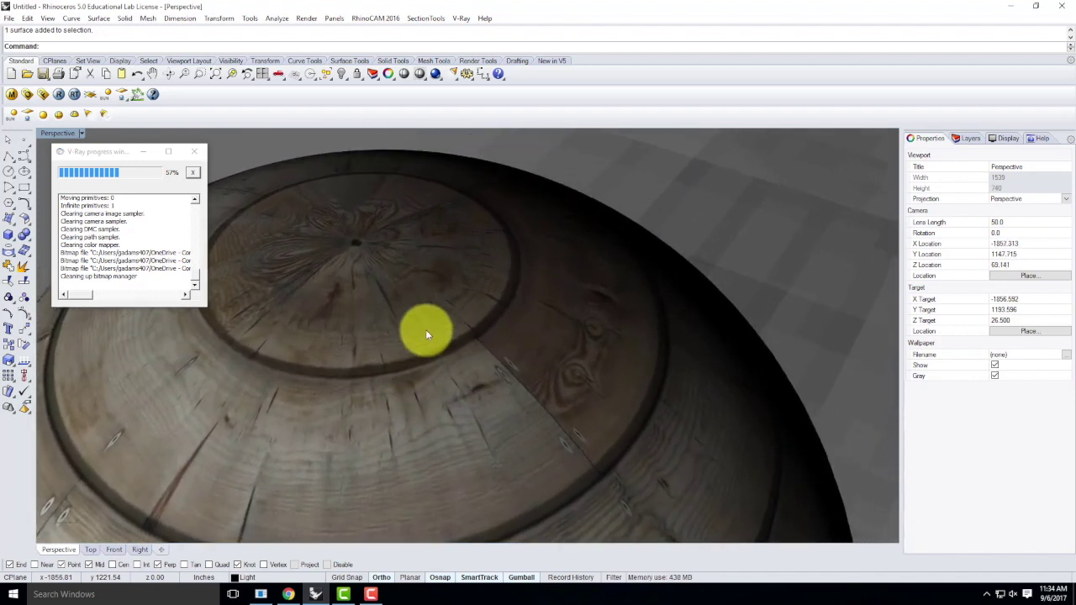
Select the sphere and apply spherical texture mapping to it using its bounding box in the World coordinate system.
right_drag(346, 216, 505, 331)
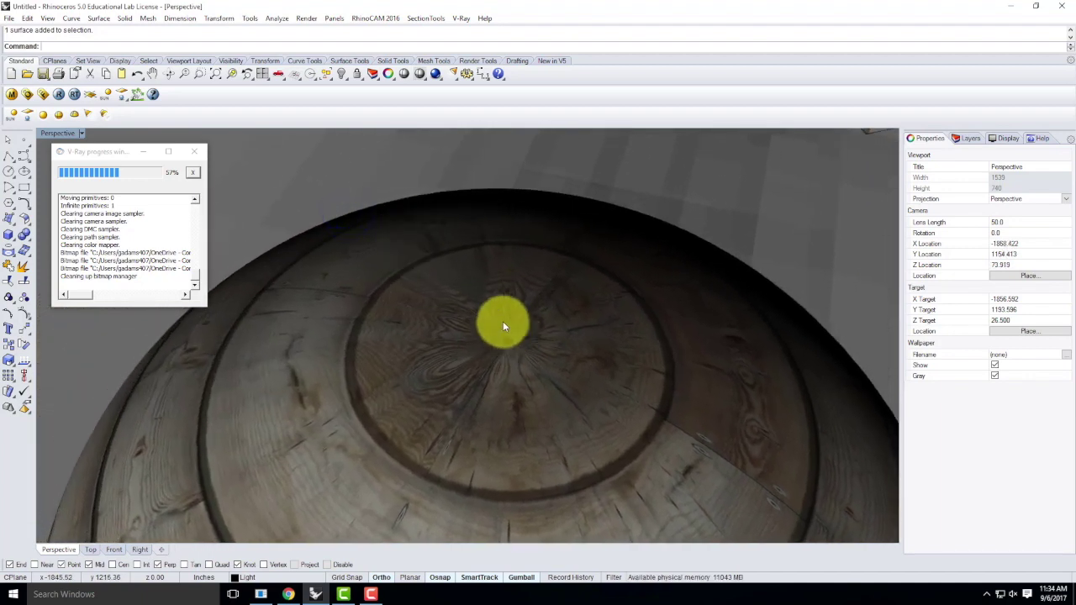
scroll(503, 321, down, 6)
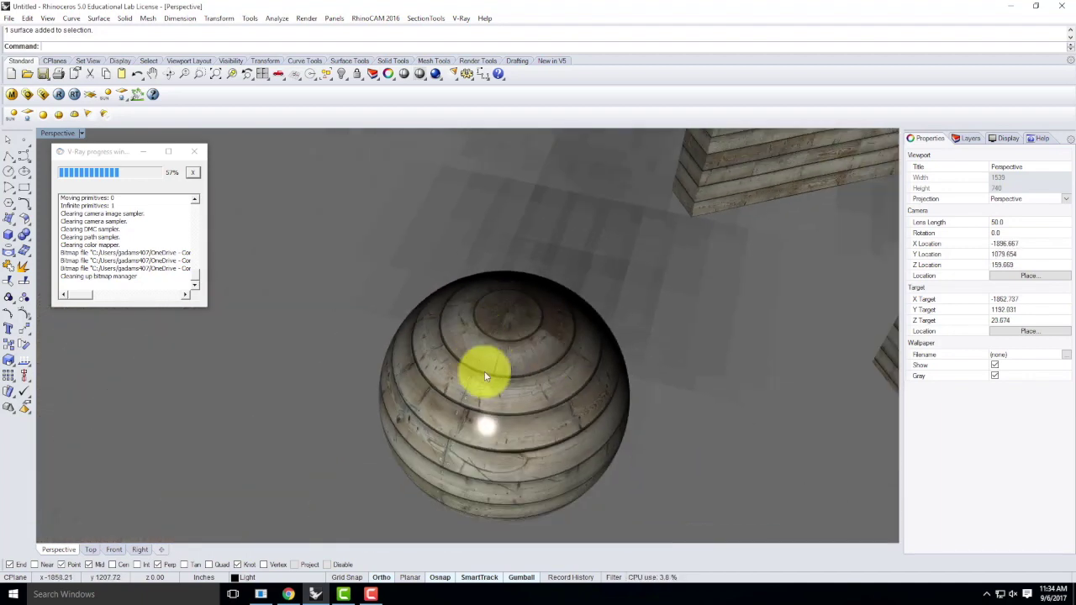
click(503, 367)
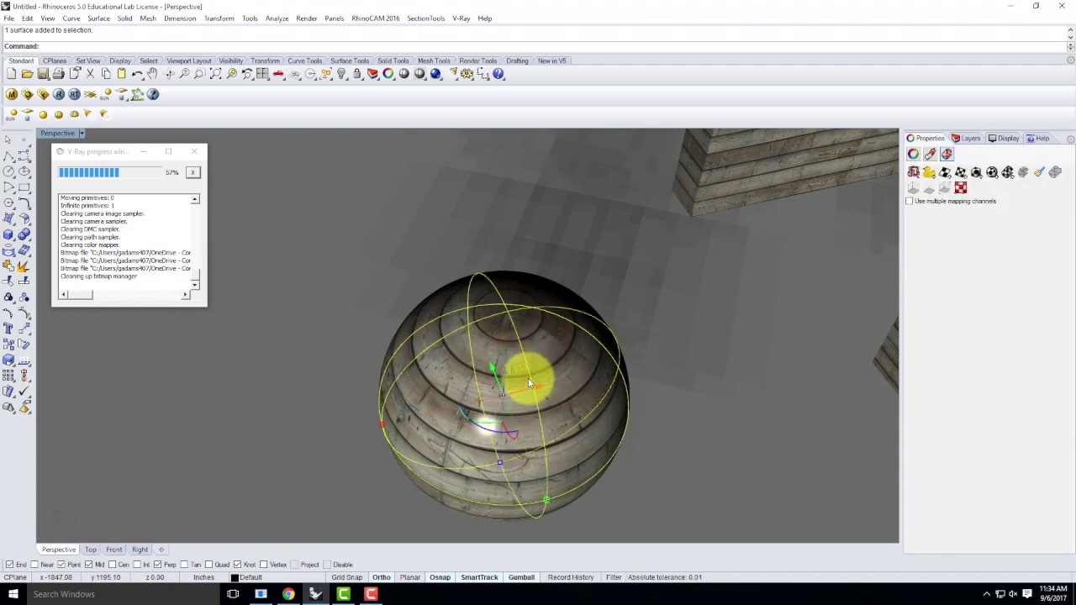
click(993, 174)
click(131, 46)
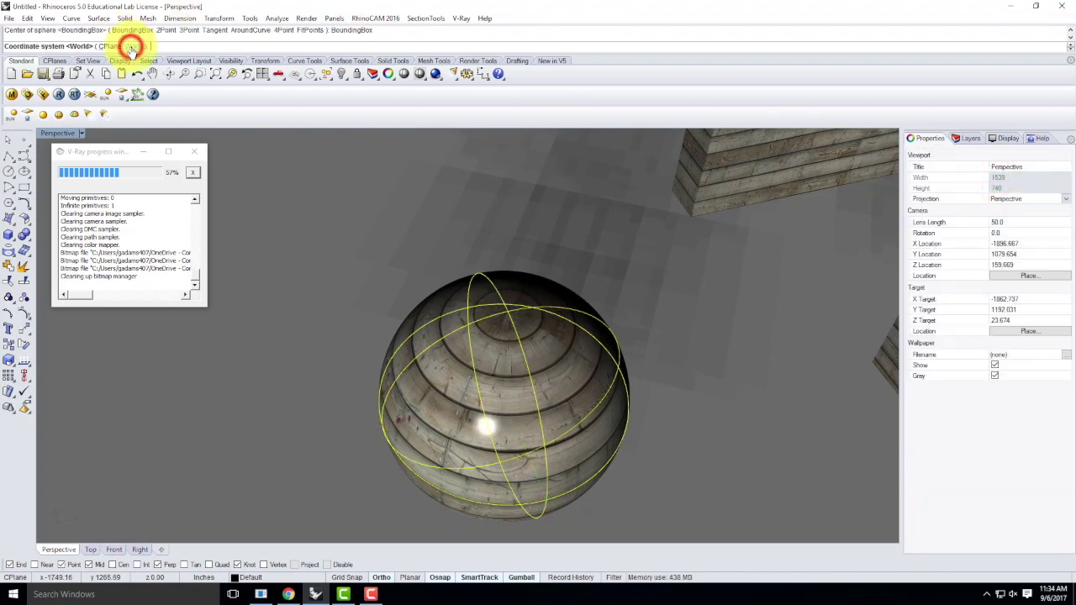
click(145, 40)
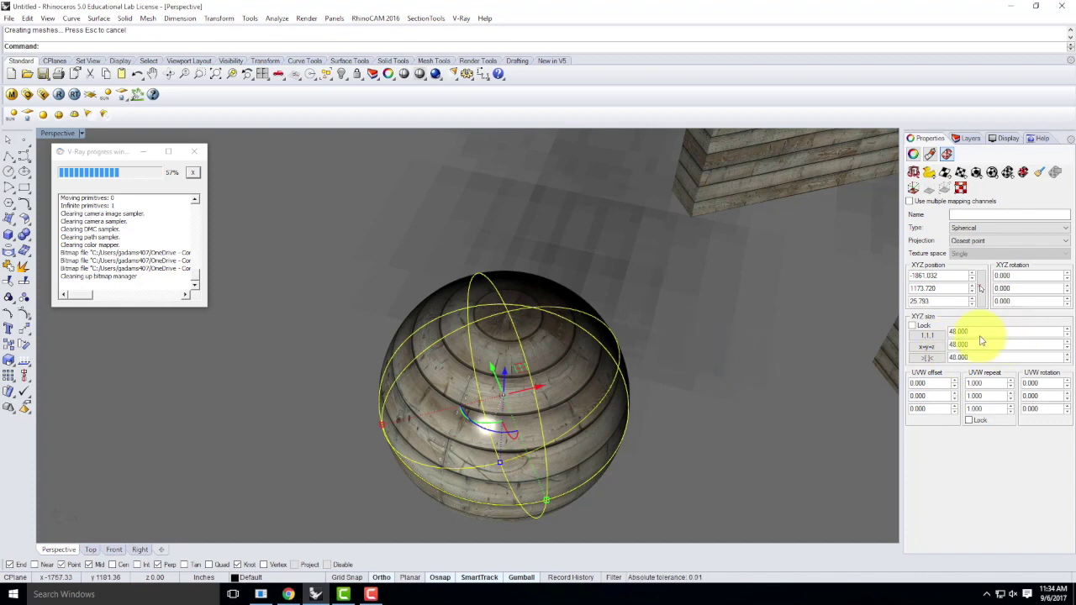
Equalize the sphere's mapping size and set it to 24 in X, Y and Z.
click(927, 346)
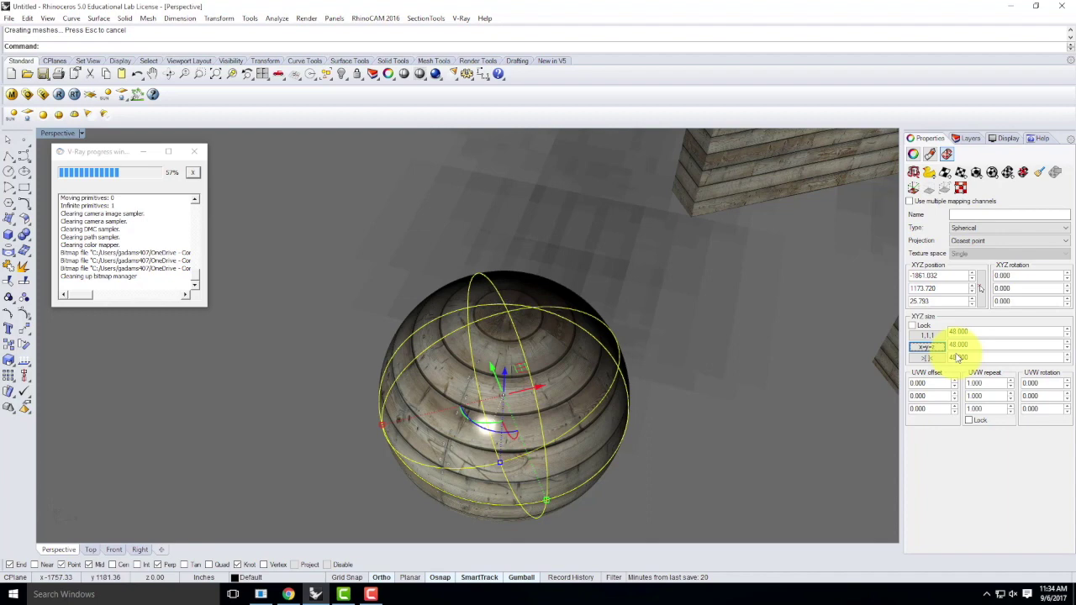
double_click(982, 330)
text(24)
key(Tab)
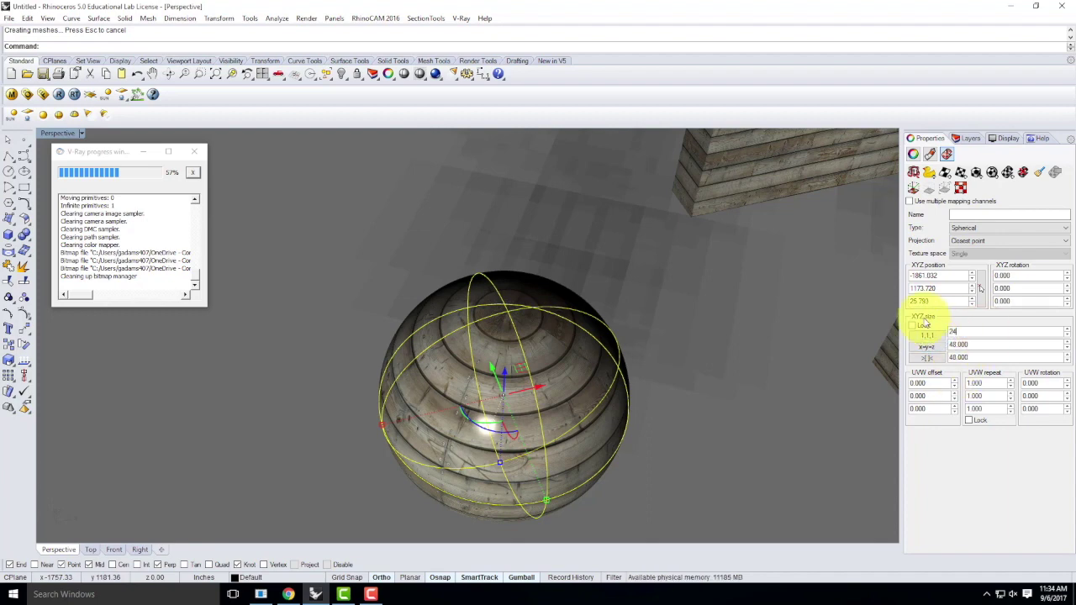
text(24)
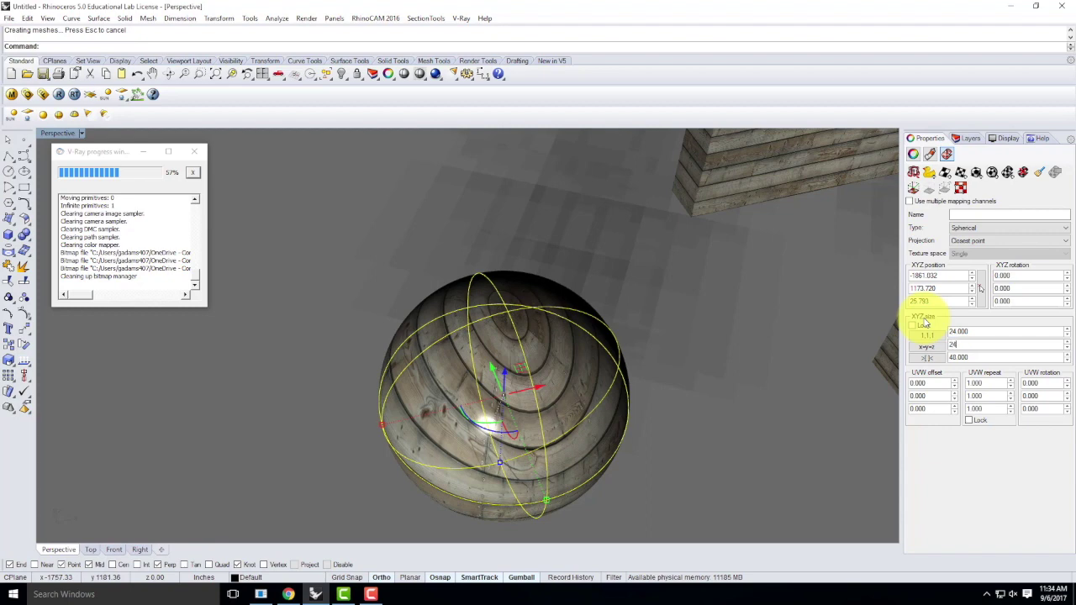
key(Tab)
text(24)
key(Tab)
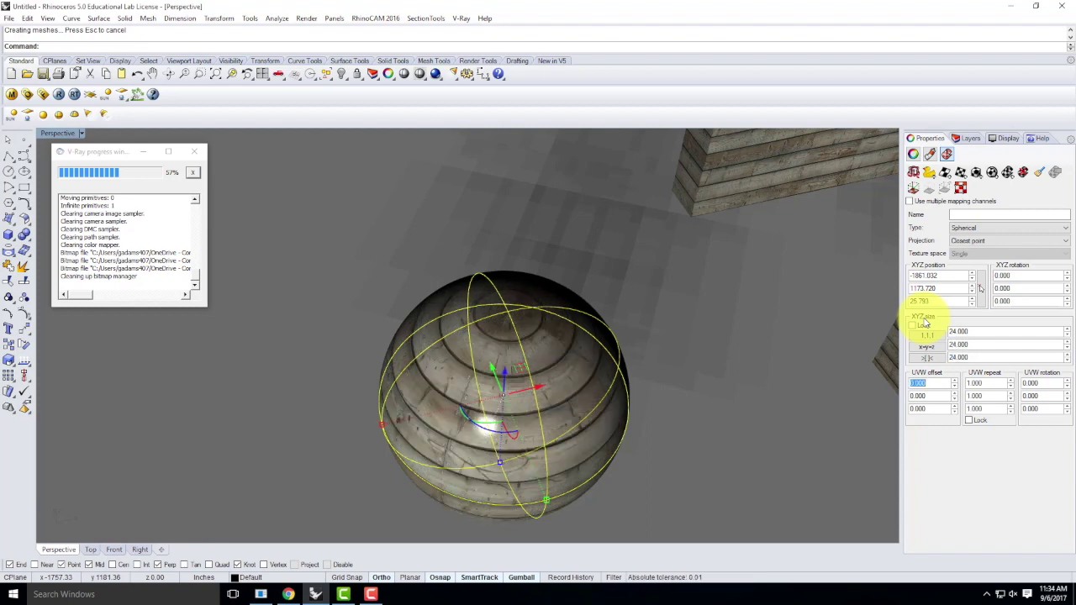
Return the sphere's mapping size to 48 in X, Y and Z.
double_click(980, 331)
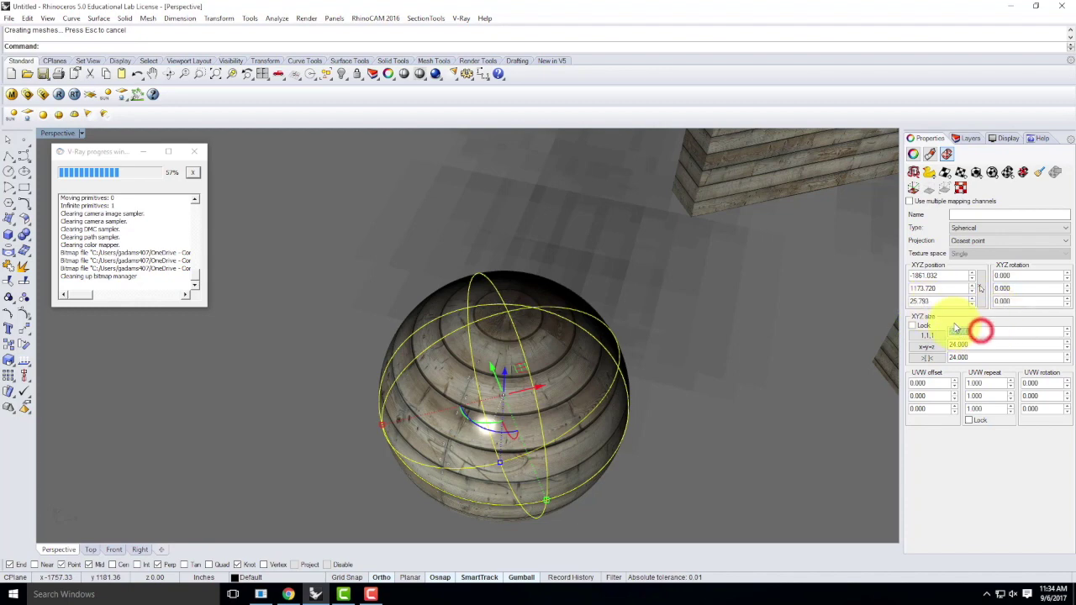
text(48)
key(Tab)
text(48)
key(Tab)
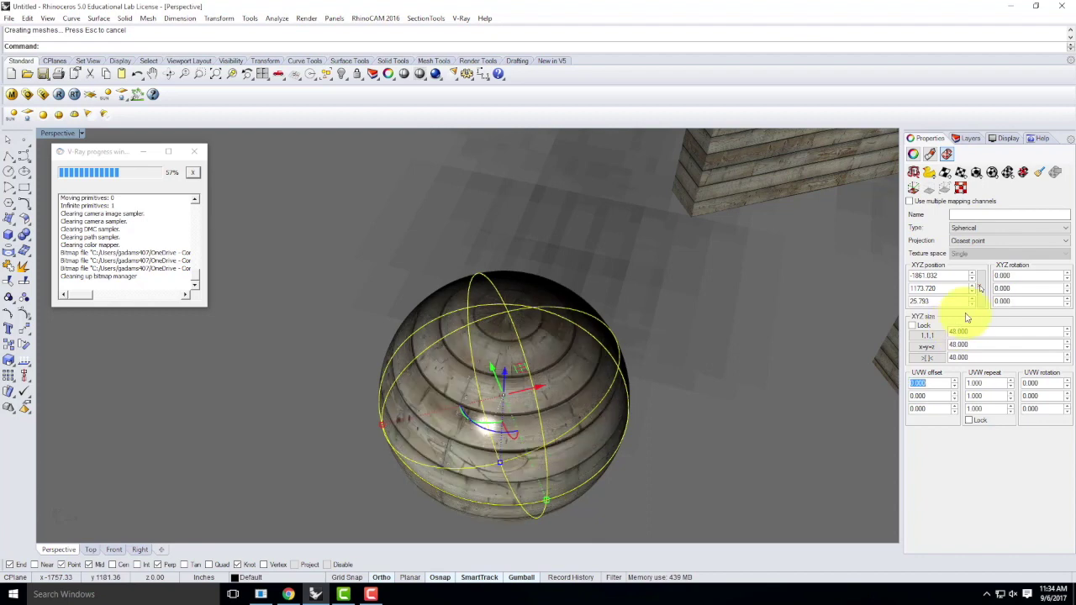
Set the UVW repeat of the sphere's texture to 2 in all three directions.
click(993, 386)
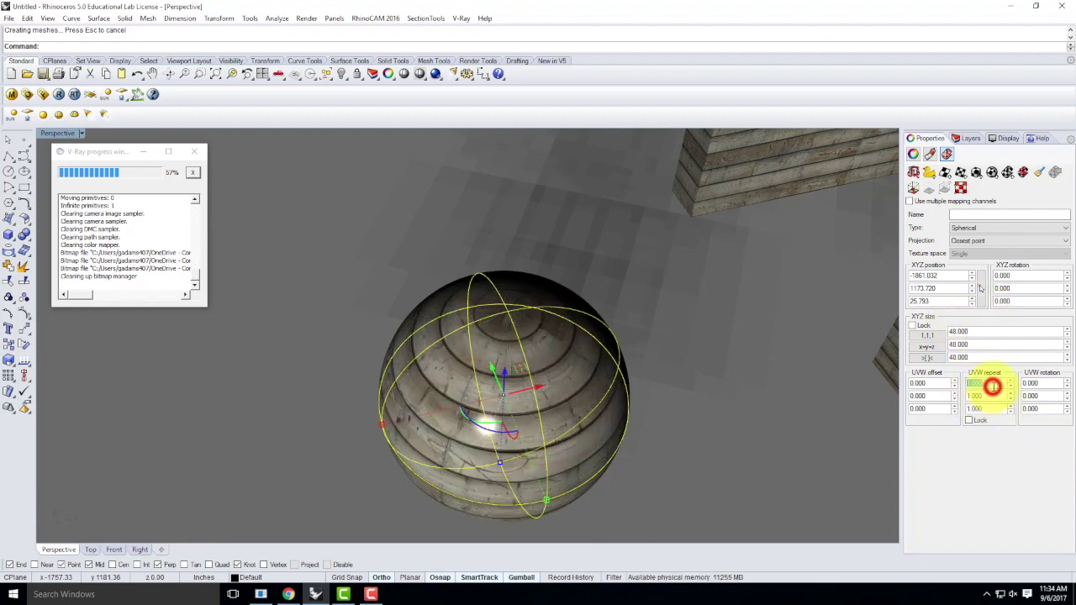
text(2)
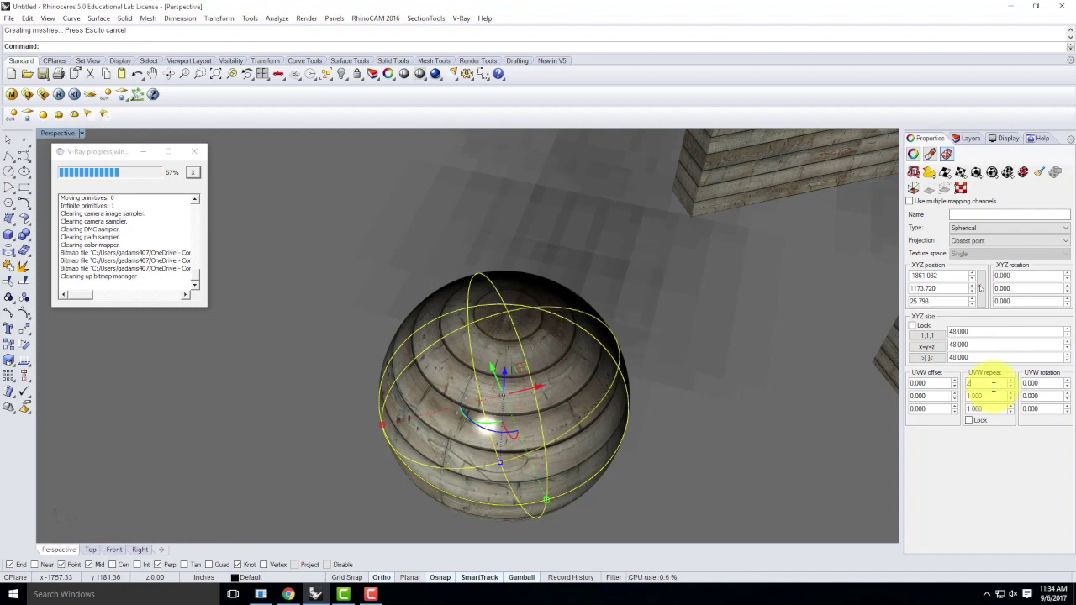
key(Tab)
key(Tab)
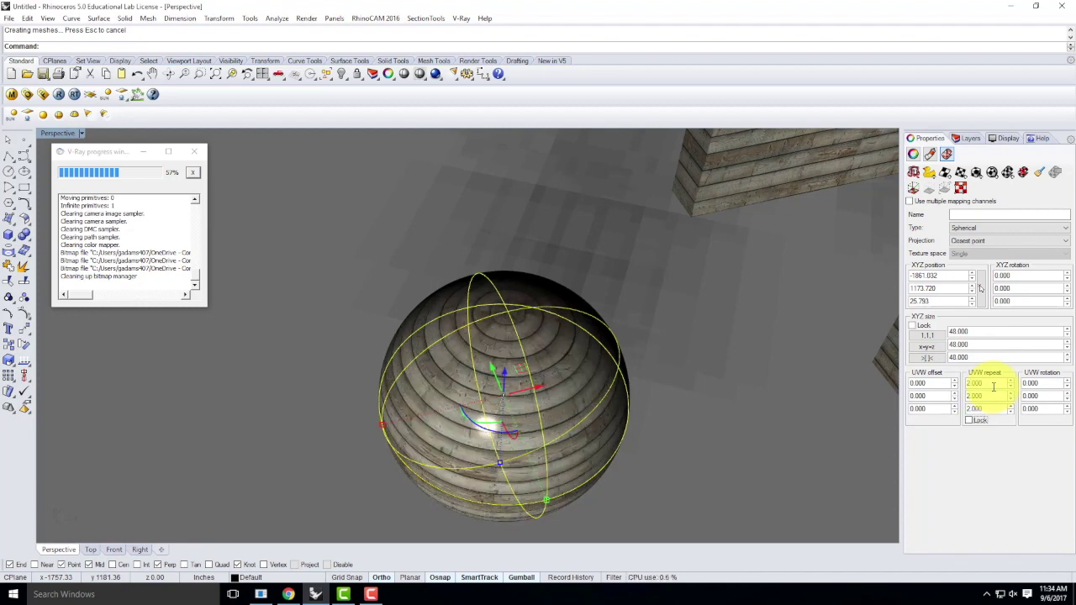
right_drag(674, 376, 675, 345)
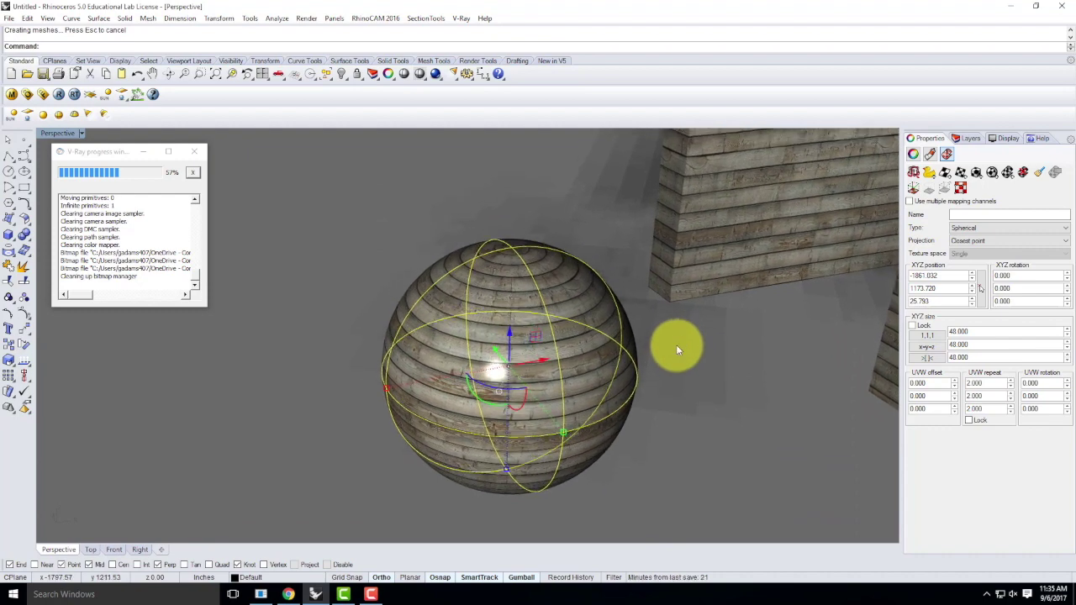
Show the sphere's mapping widget on mapping channel 1 and rotate it to 90° in X and -90° in Z.
click(916, 189)
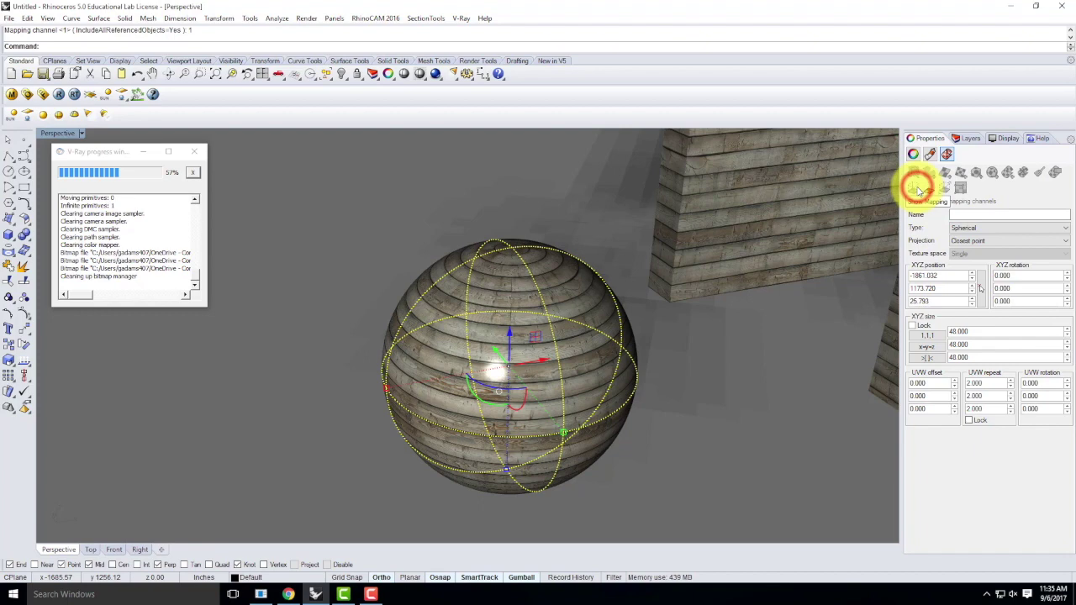
drag(479, 381, 586, 353)
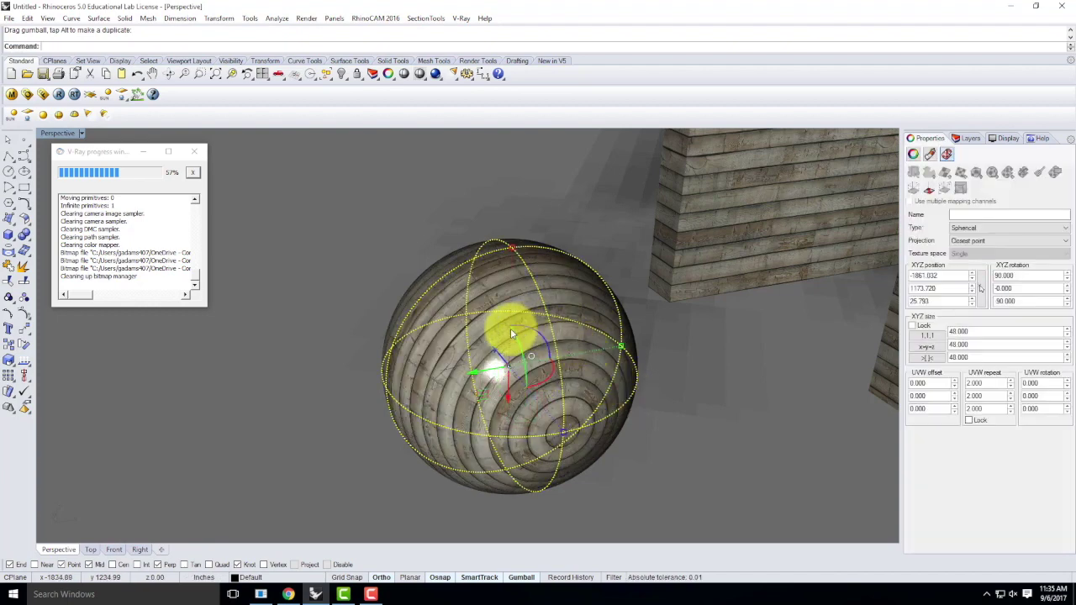
mouse_move(698, 336)
right_down()
mouse_move(488, 332)
mouse_move(766, 346)
mouse_move(801, 389)
mouse_move(737, 334)
mouse_move(704, 322)
mouse_move(610, 329)
mouse_move(533, 356)
mouse_move(569, 341)
mouse_move(603, 372)
right_up()
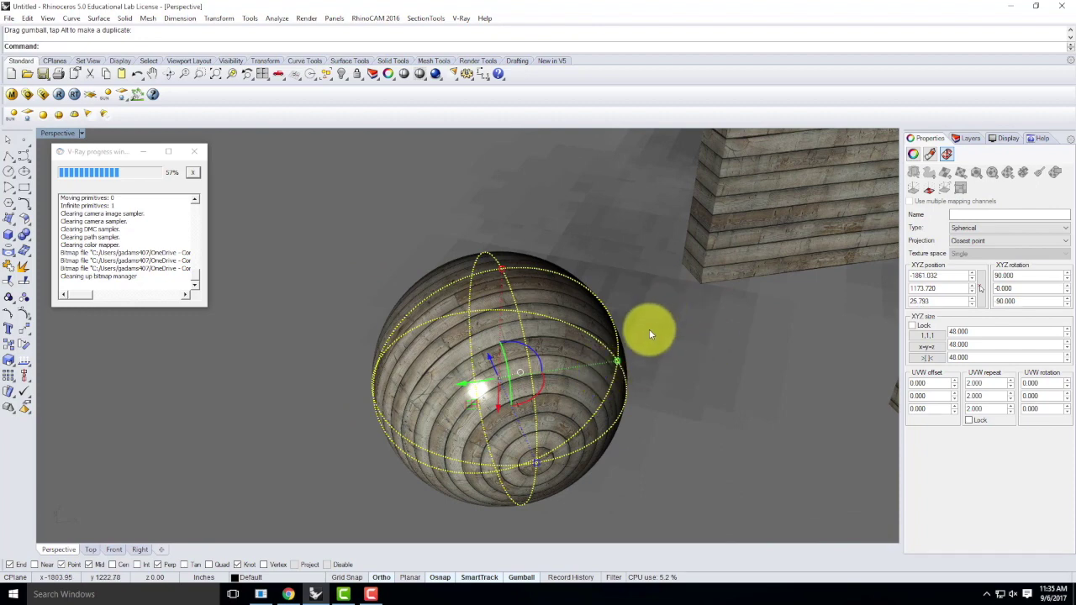
Select the cylinder and apply capped cylindrical mapping using its bounding box in the World coordinate system.
scroll(439, 305, down, 6)
scroll(762, 344, down, 3)
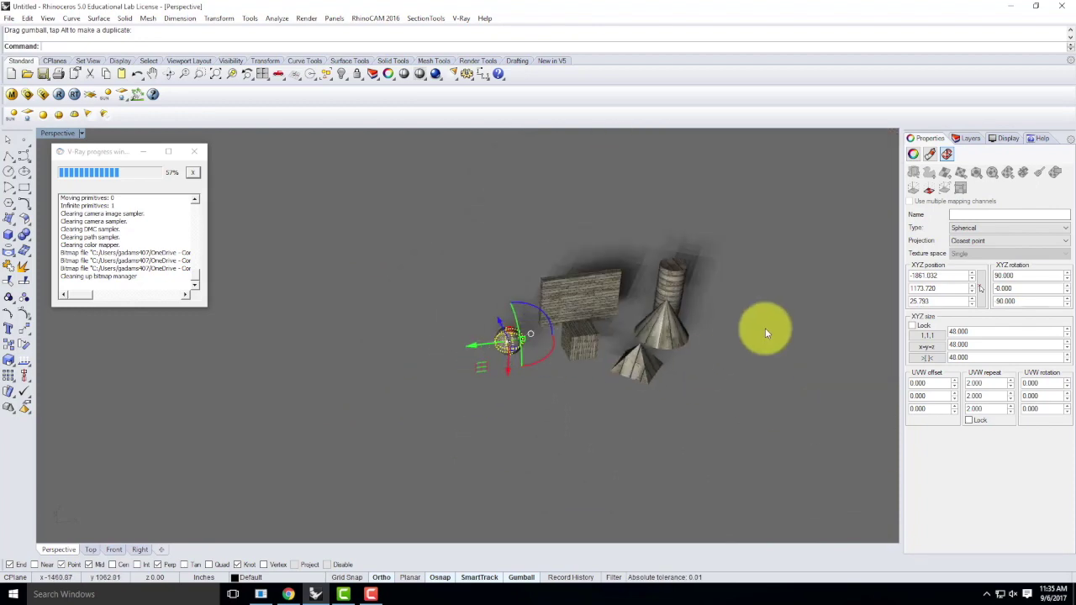
scroll(662, 278, up, 8)
click(649, 286)
mouse_move(809, 294)
right_down()
mouse_move(728, 298)
mouse_move(631, 368)
mouse_move(760, 398)
right_up()
scroll(857, 429, up, 5)
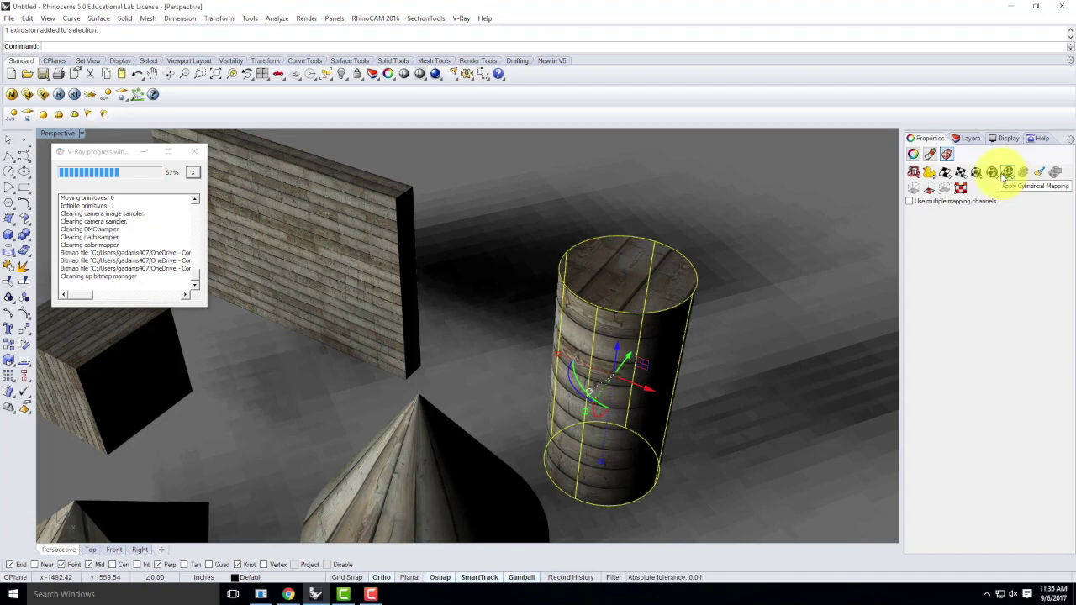
click(1008, 174)
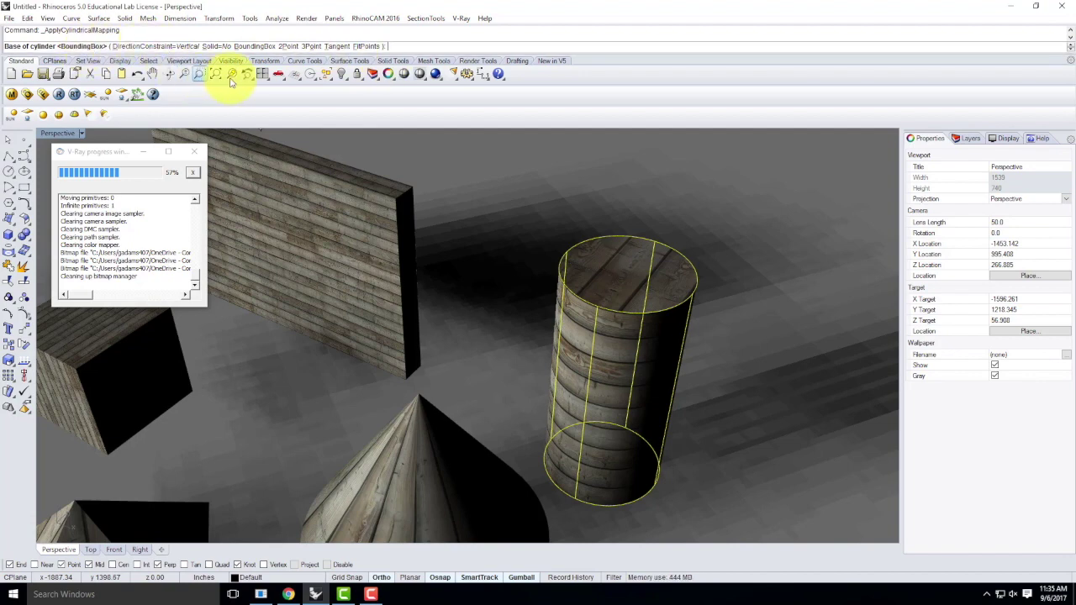
key(Return)
key(Return)
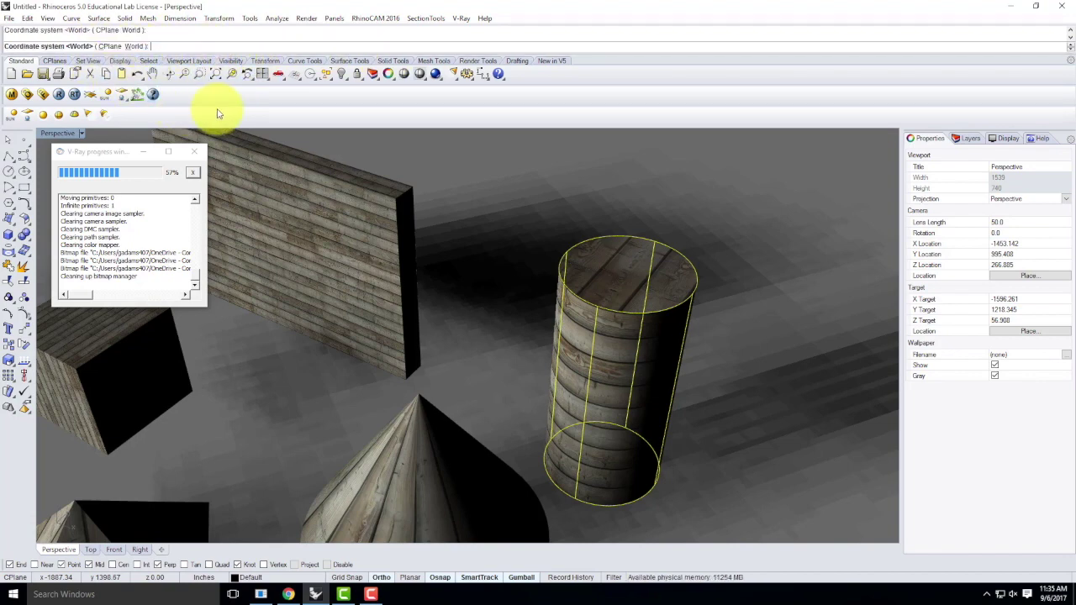
key(Return)
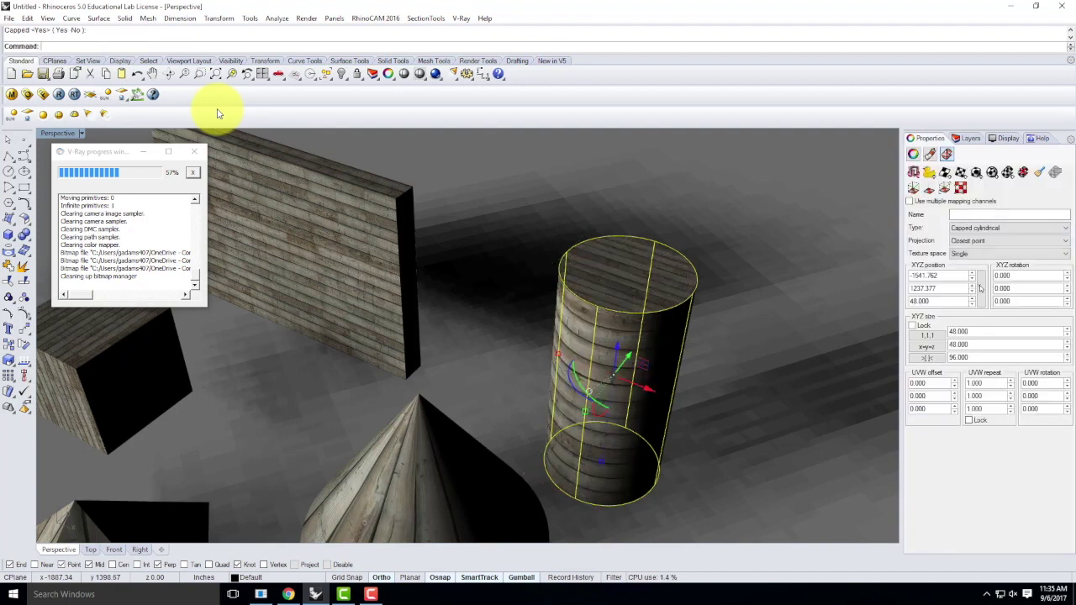
Set the cylinder's mapping size to 1 in X, Y and Z and inspect its texture from several sides.
click(933, 350)
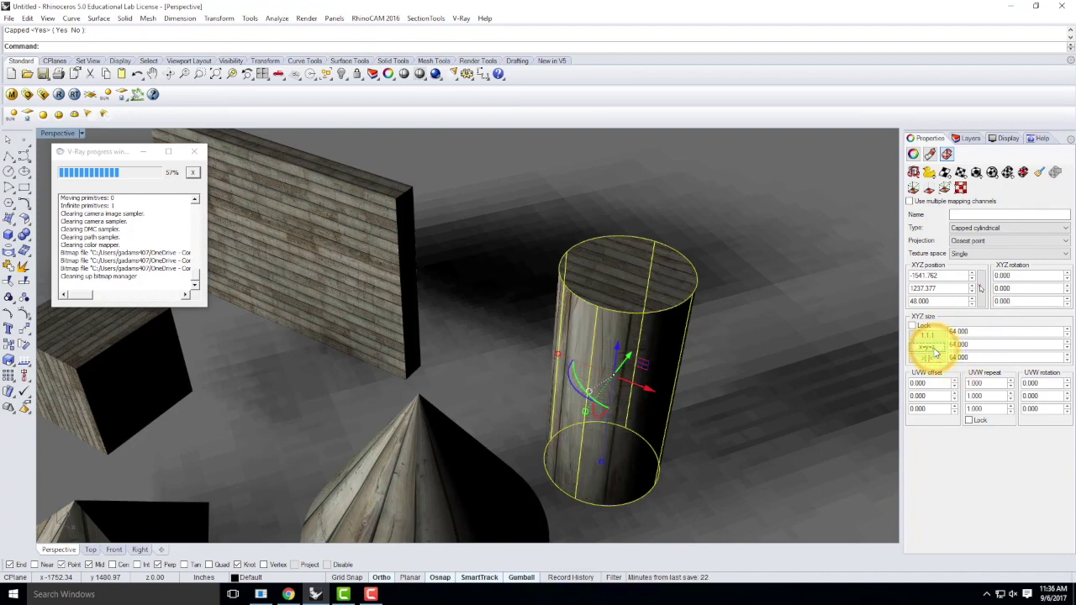
click(933, 337)
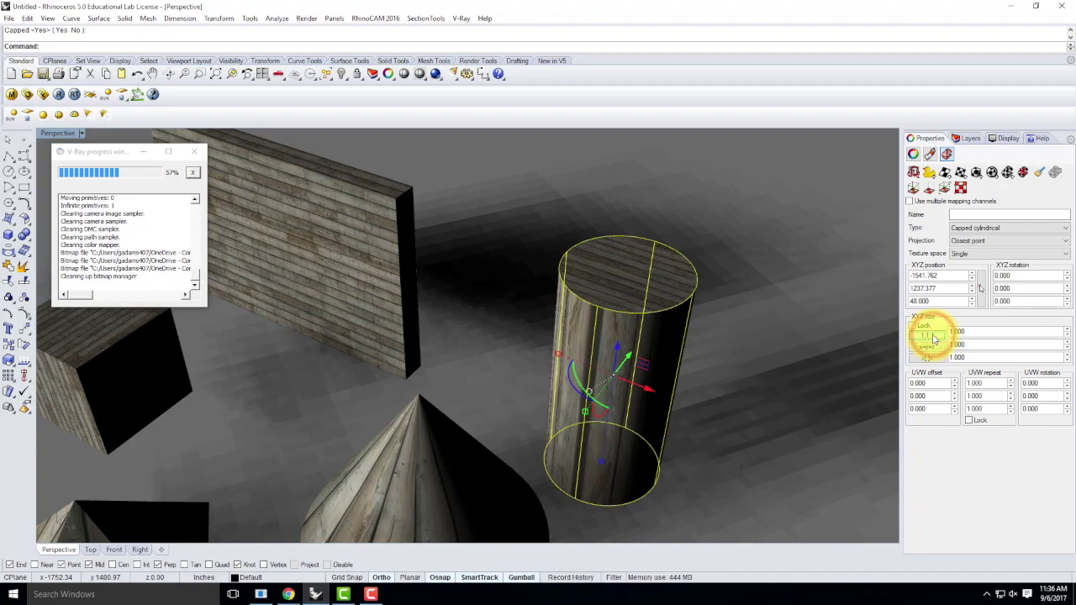
right_drag(658, 358, 668, 233)
click(669, 235)
scroll(454, 238, up, 3)
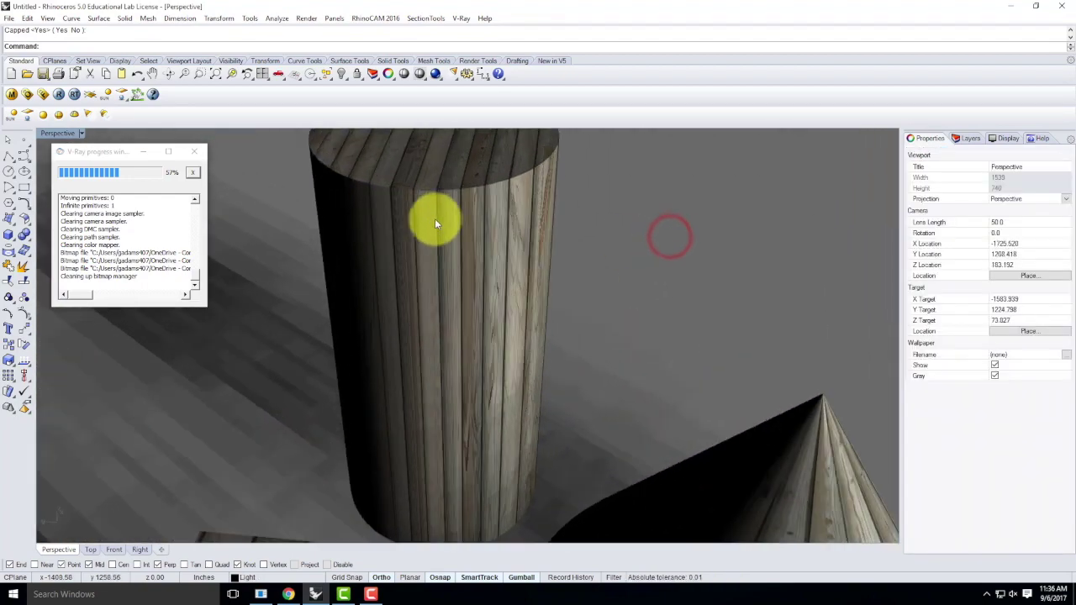
right_drag(513, 310, 422, 305)
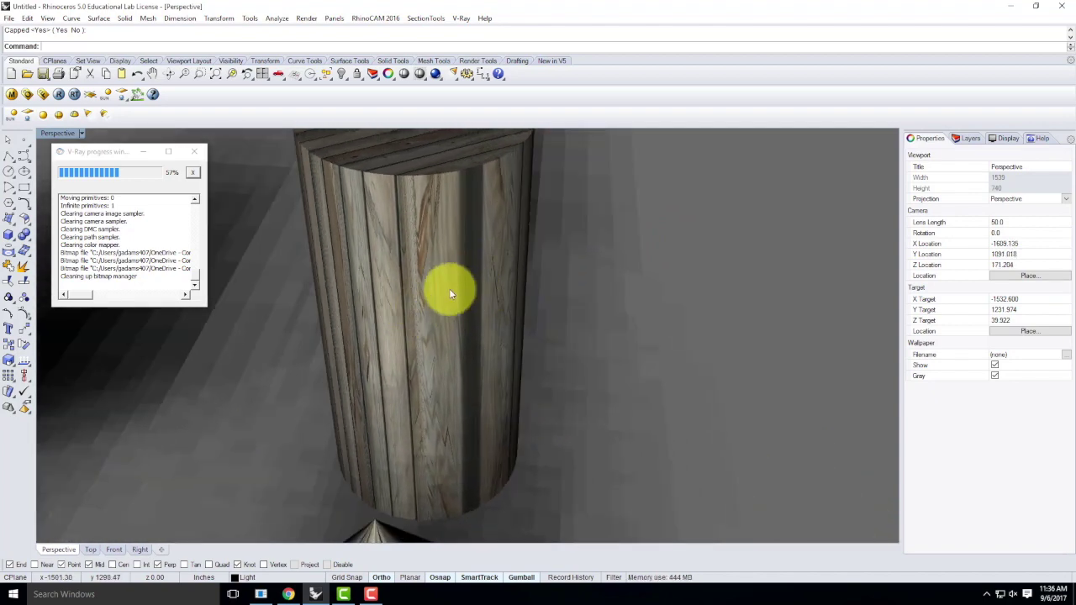
click(404, 265)
right_drag(353, 299, 486, 286)
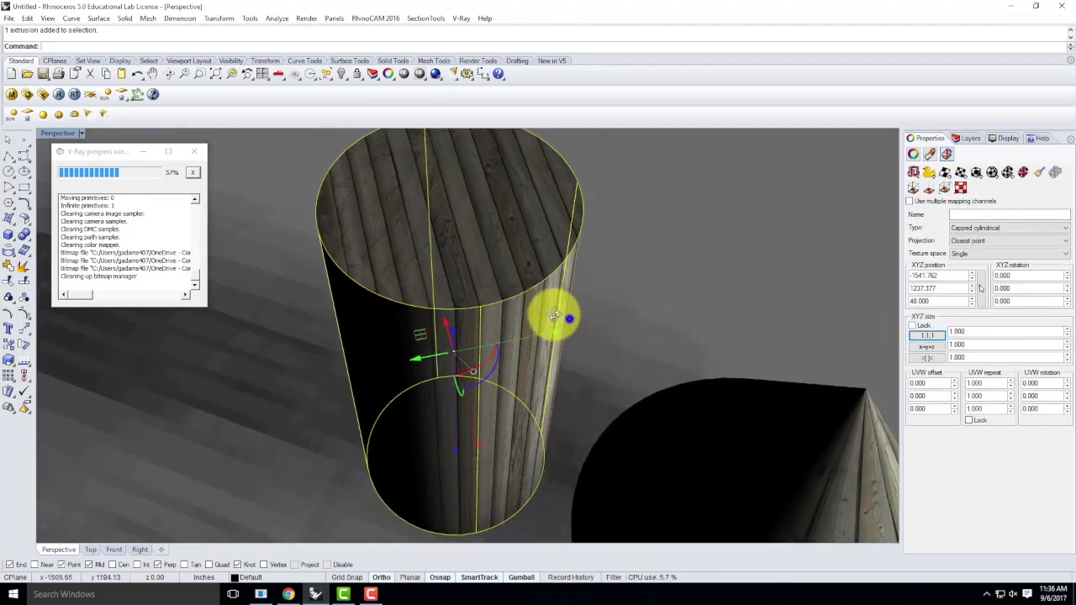
right_drag(556, 315, 521, 319)
right_drag(567, 242, 532, 250)
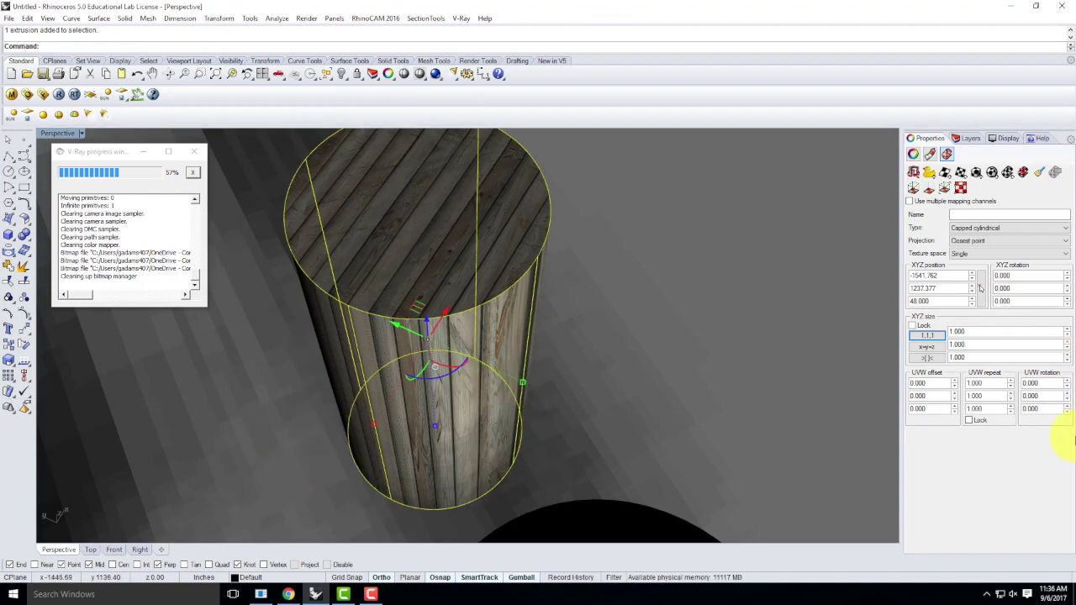
Try a W texture rotation of 90° on the cylinder and reset it to 0.
text(90)
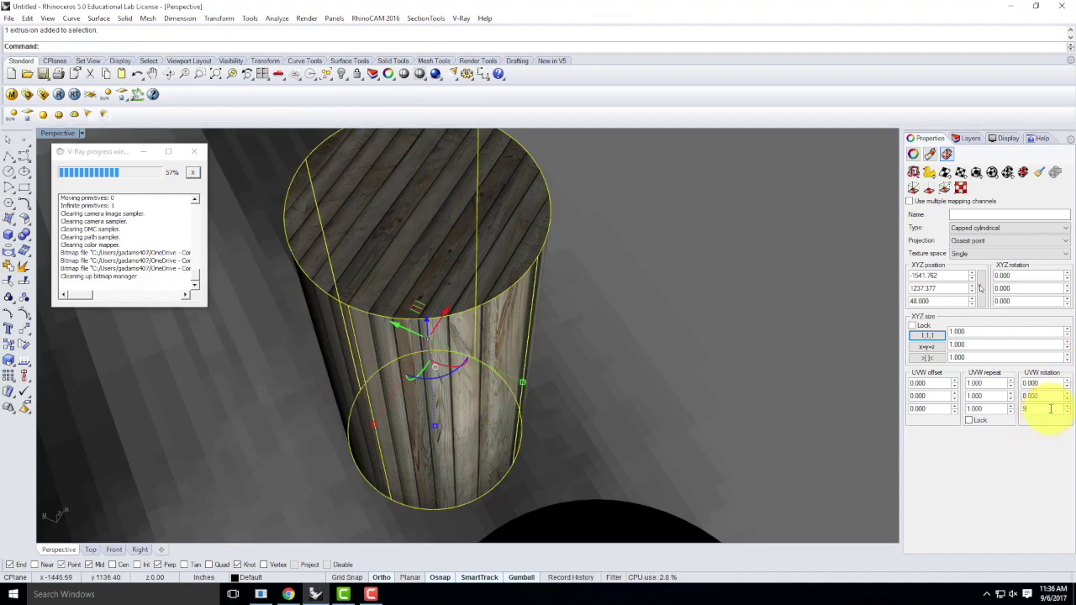
key(Return)
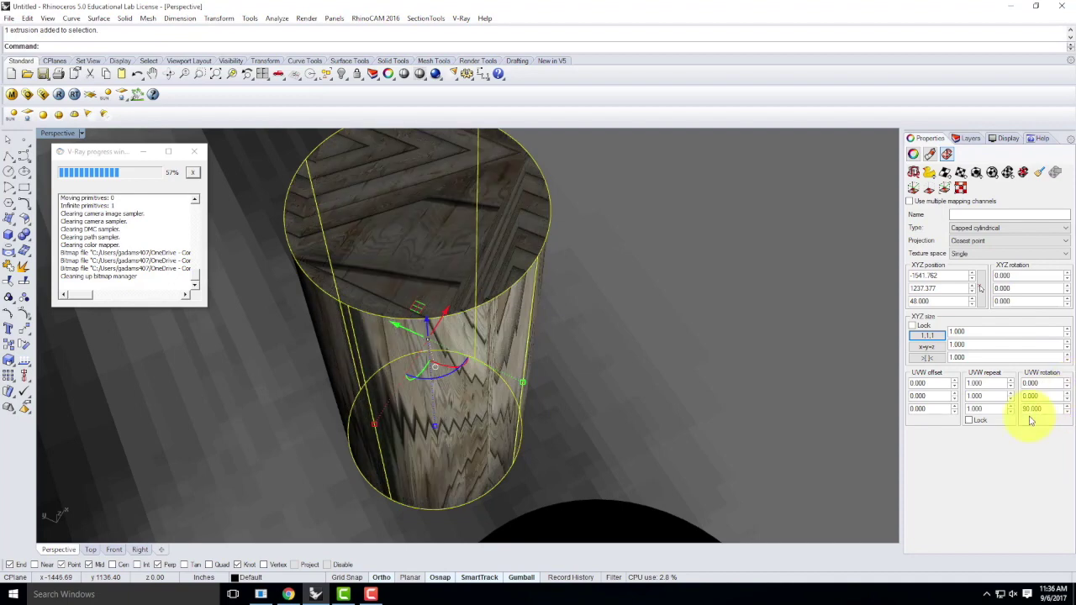
click(1042, 412)
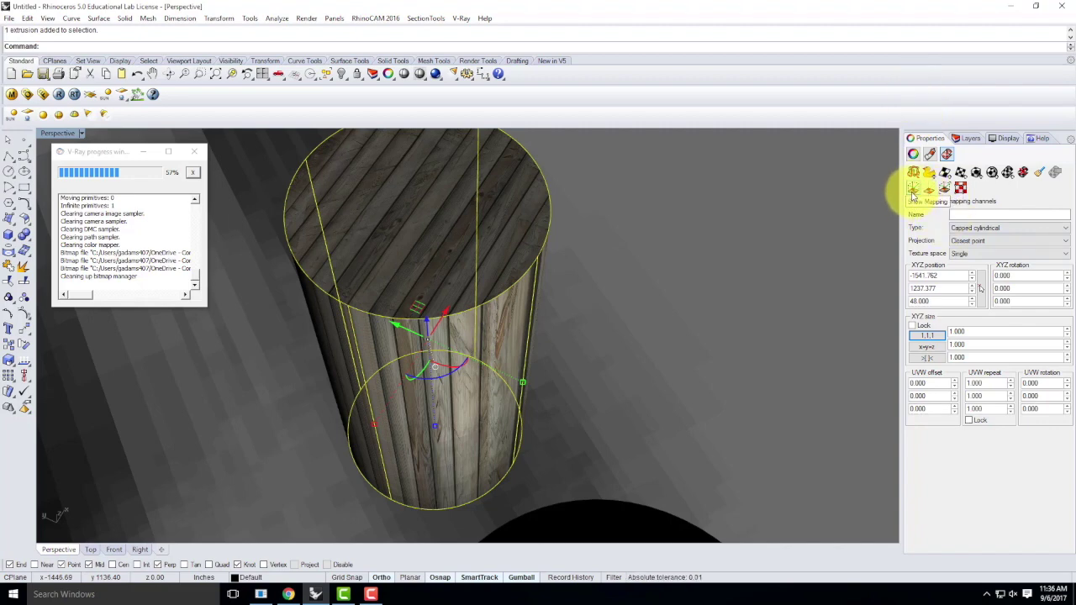
Show the cylinder's mapping widget on mapping channel 1 and rotate it to 90° in X.
click(912, 189)
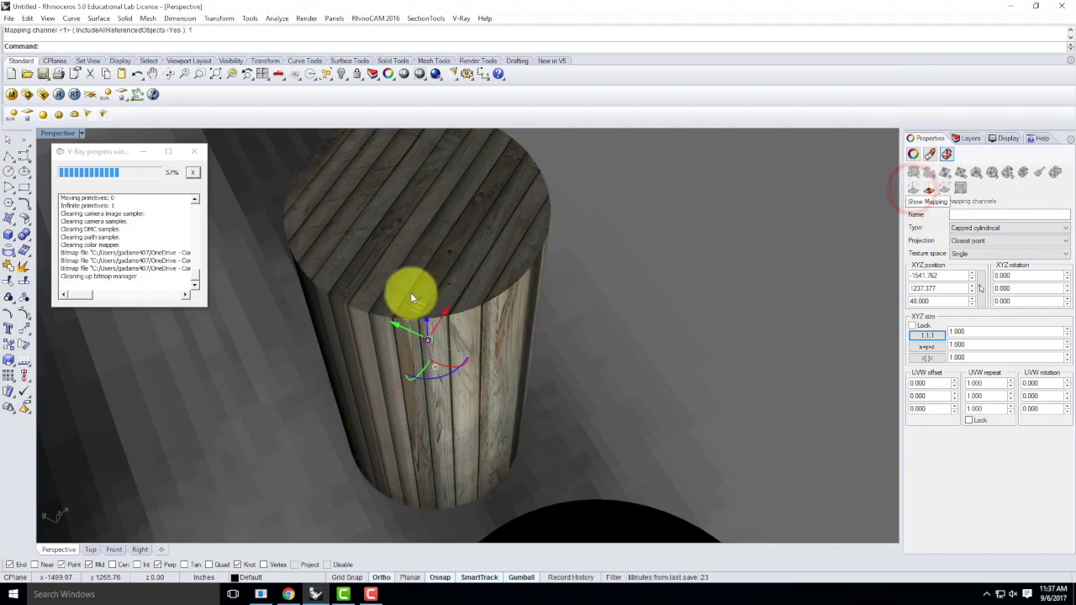
scroll(643, 269, down, 5)
right_drag(648, 264, 632, 350)
scroll(697, 361, up, 5)
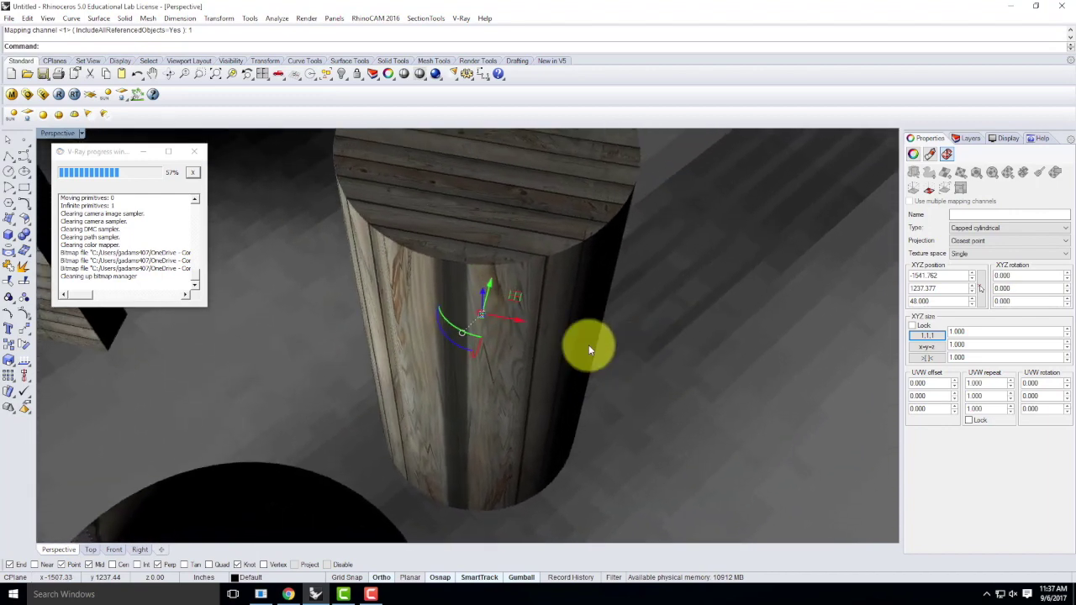
drag(479, 343, 459, 349)
right_drag(764, 373, 883, 362)
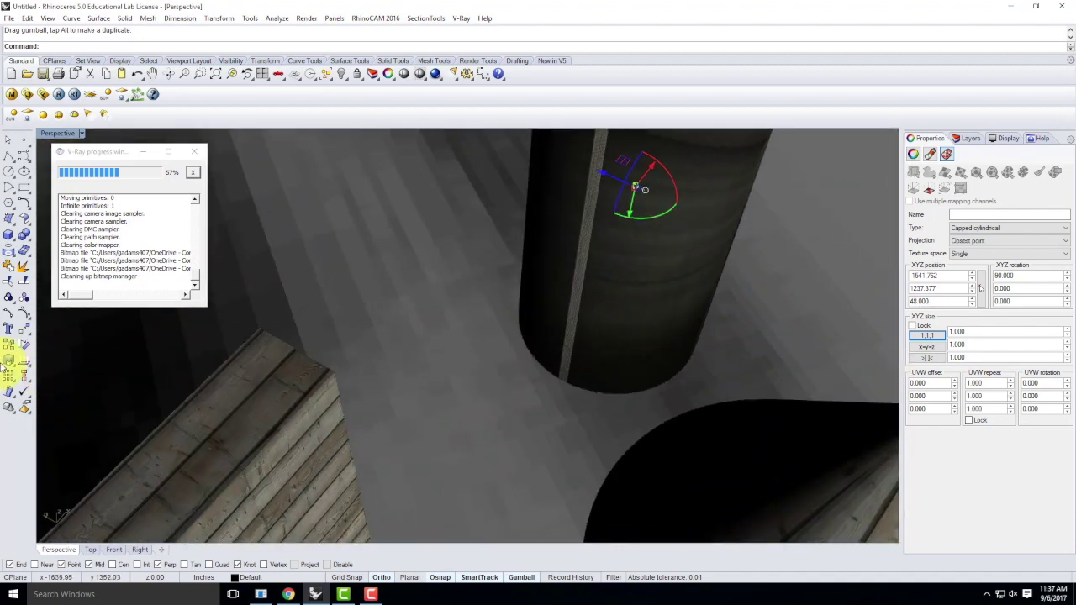
Undo the last rotation of the cylinder's mapping widget and inspect the cylinder's textured top cap.
key(ctrl+z)
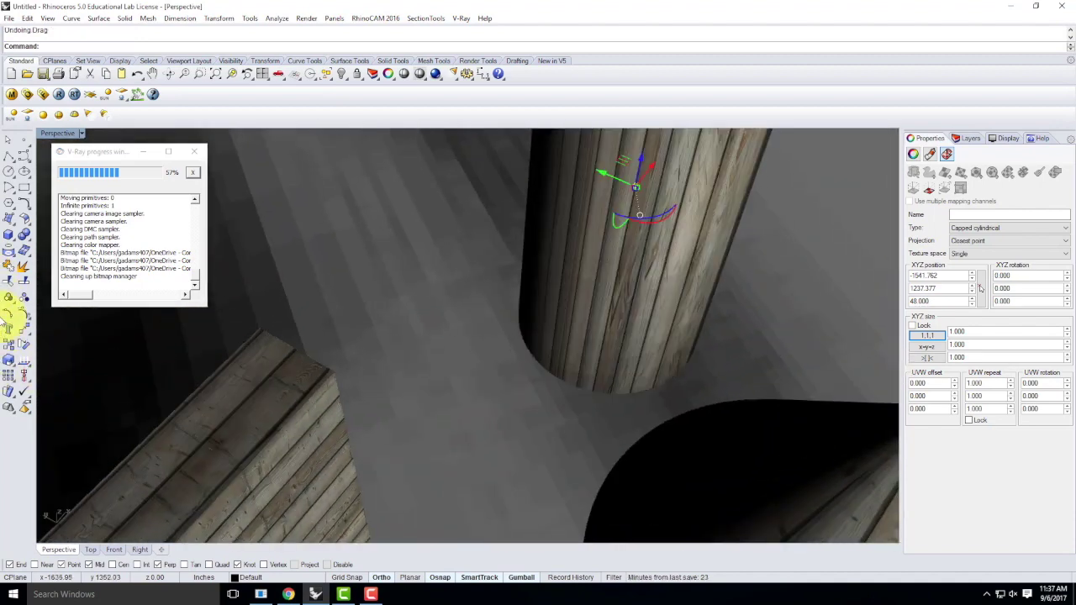
click(459, 245)
mouse_move(410, 253)
right_down()
mouse_move(460, 215)
mouse_move(474, 287)
right_up()
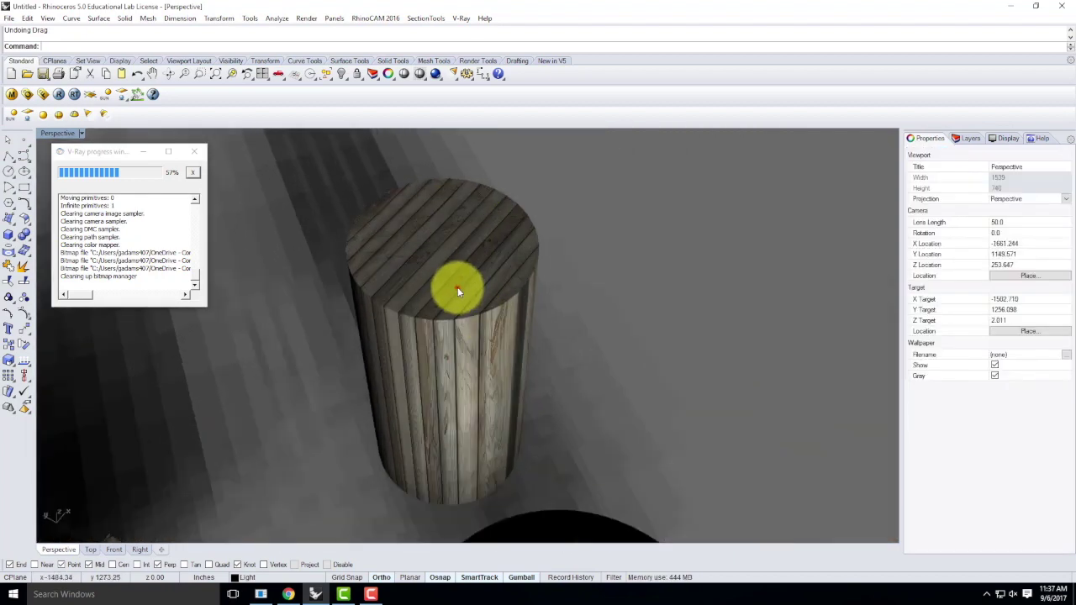
Change the cylinder's mapping type to Cylindrical and inspect its sides and end up close.
click(457, 287)
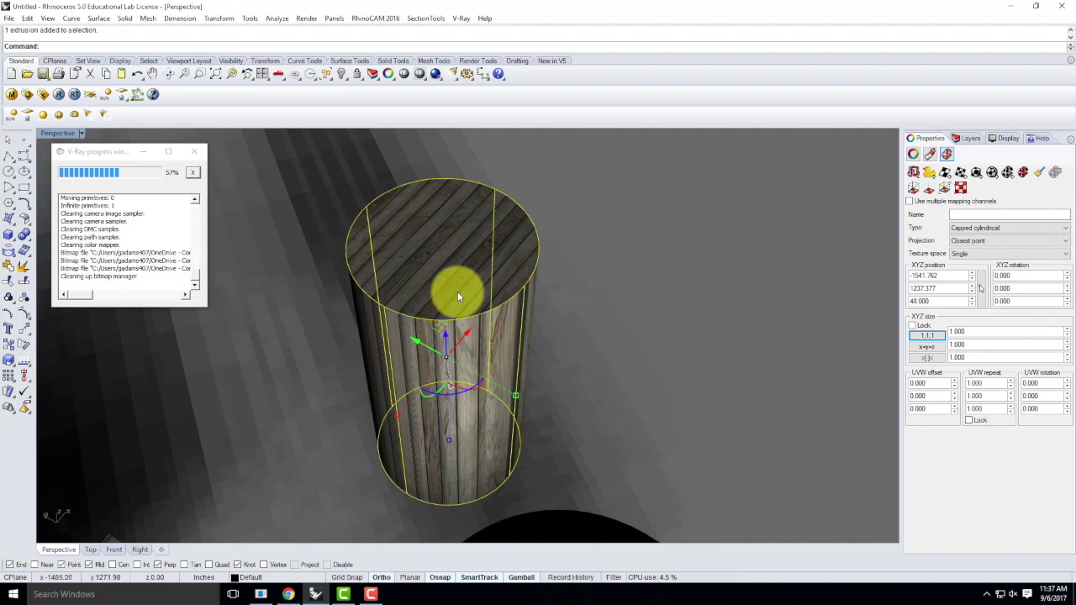
click(973, 228)
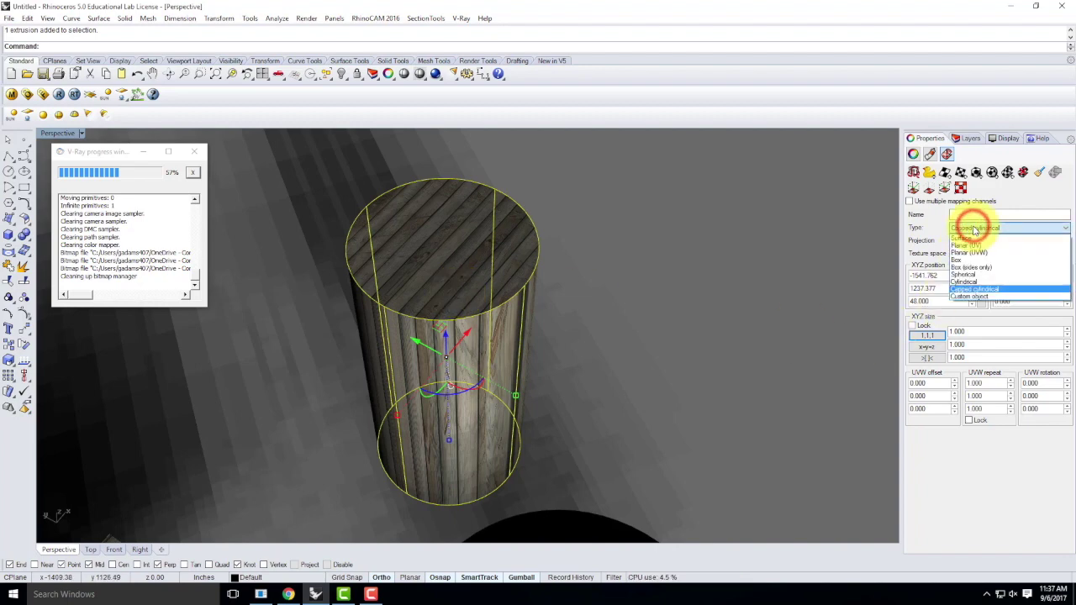
click(968, 282)
right_drag(653, 285, 596, 280)
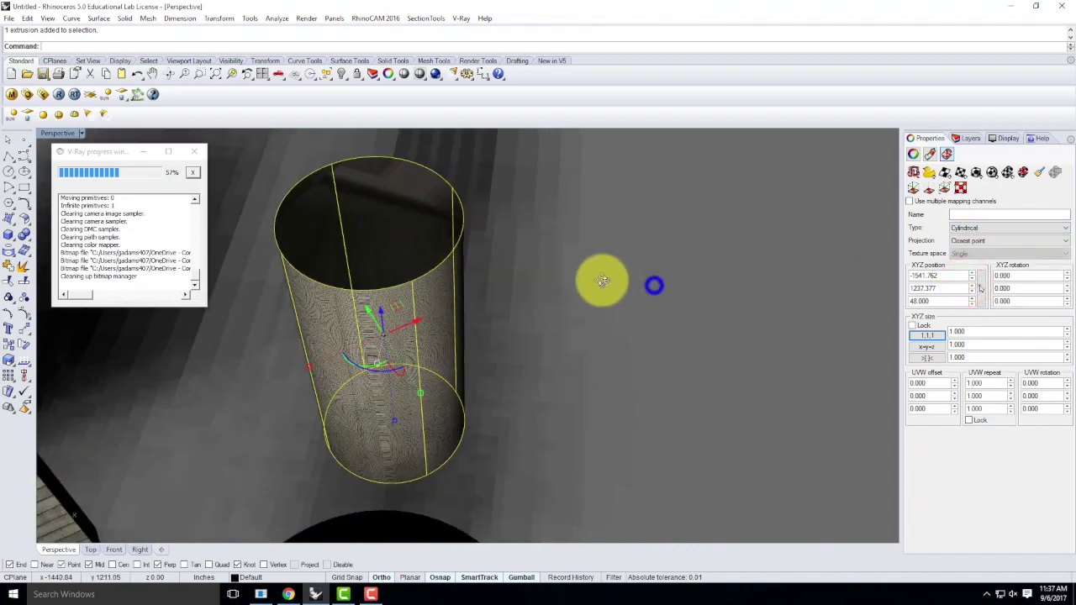
click(602, 279)
scroll(508, 334, up, 5)
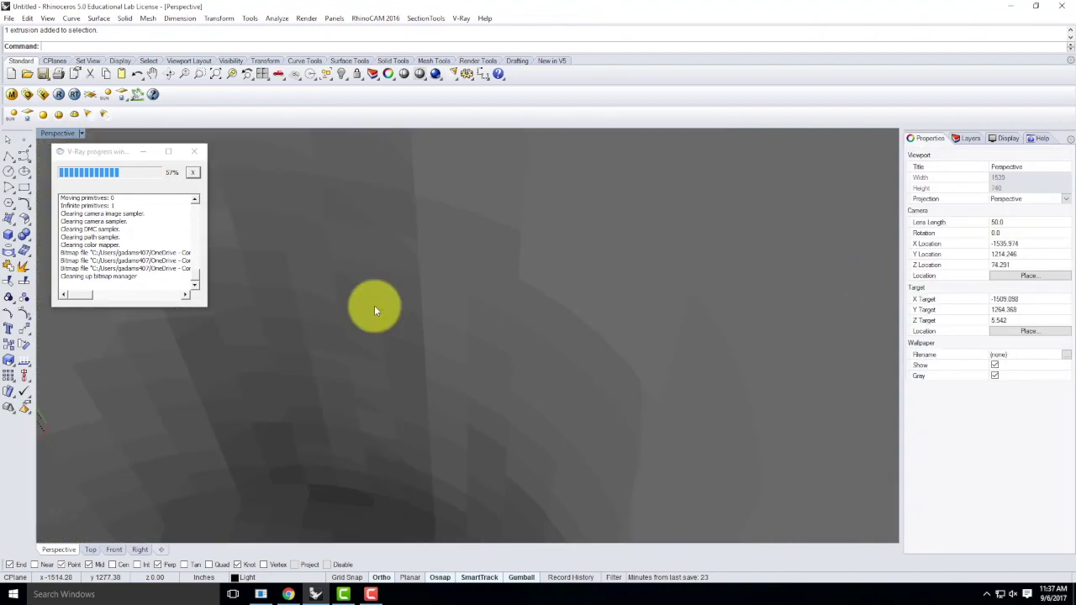
scroll(480, 348, down, 5)
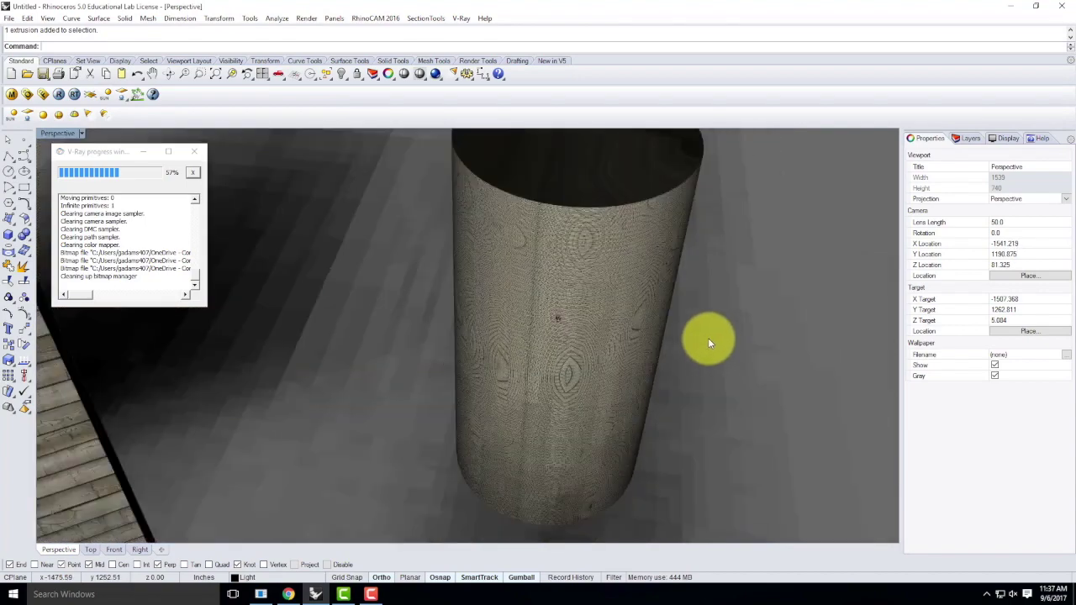
Fit the cylinder's mapping size to the object's bounding box and inspect the planks around it.
click(502, 336)
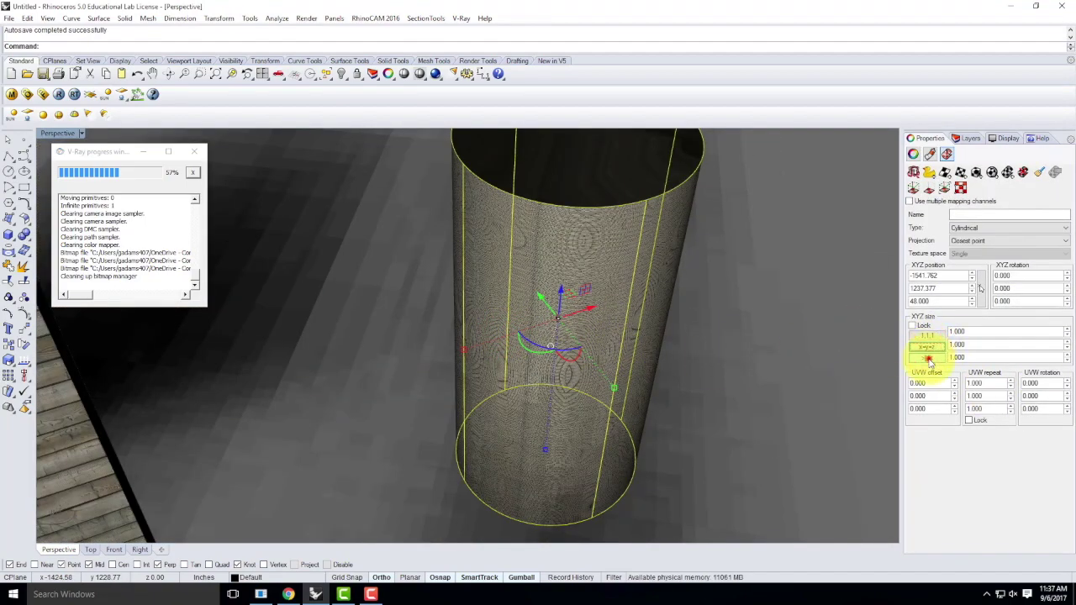
click(927, 357)
click(816, 339)
right_drag(817, 343, 608, 279)
right_drag(558, 322, 655, 254)
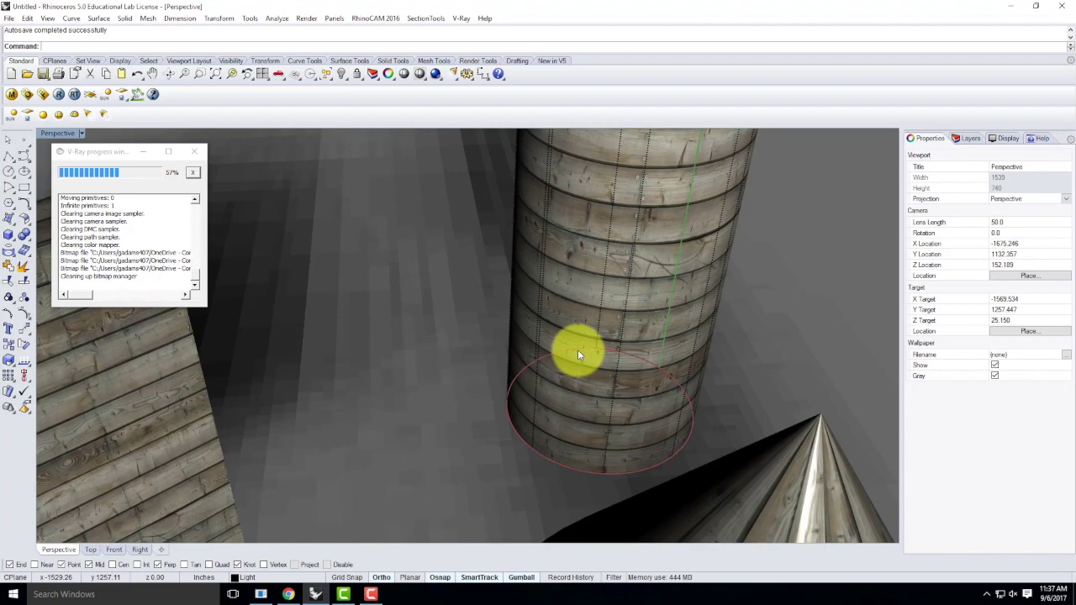
Examine the siding texture on the cylinder, cone and pyramid from several angles.
scroll(589, 333, down, 5)
right_drag(738, 301, 601, 276)
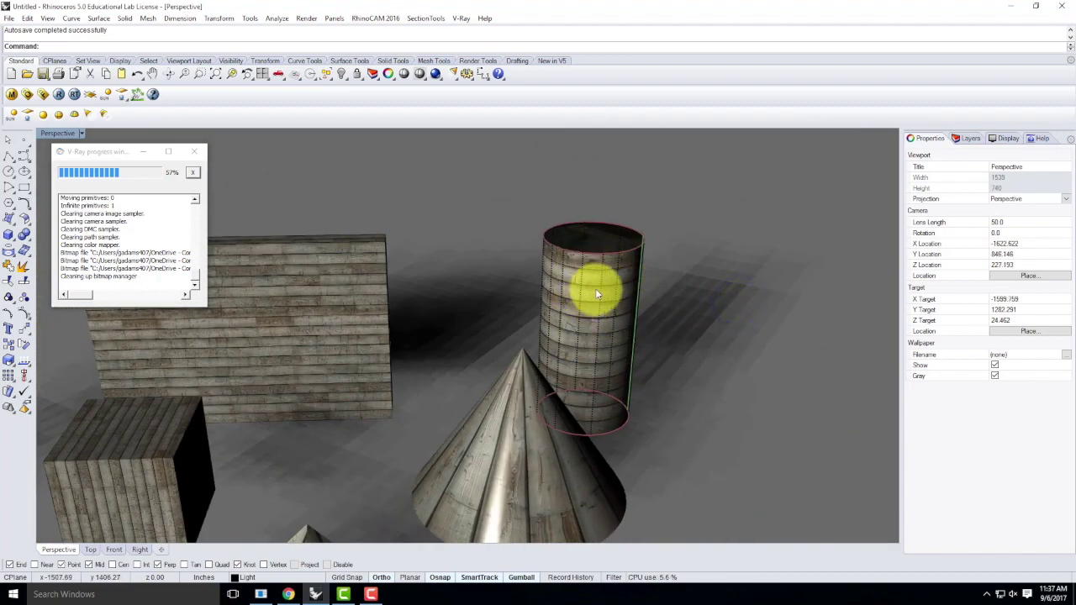
scroll(673, 336, down, 4)
click(617, 365)
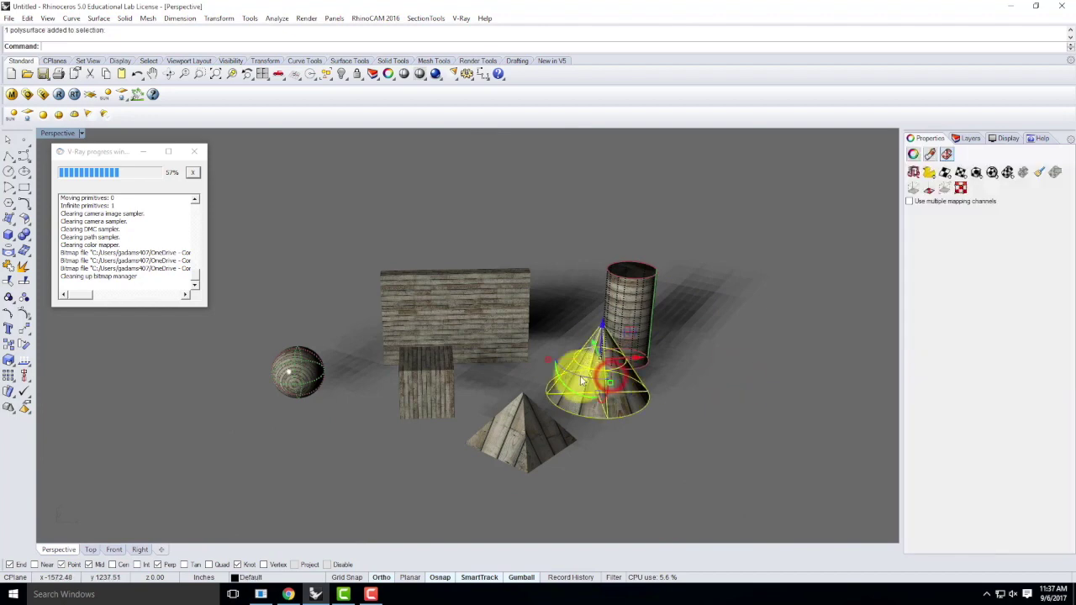
right_drag(638, 374, 727, 437)
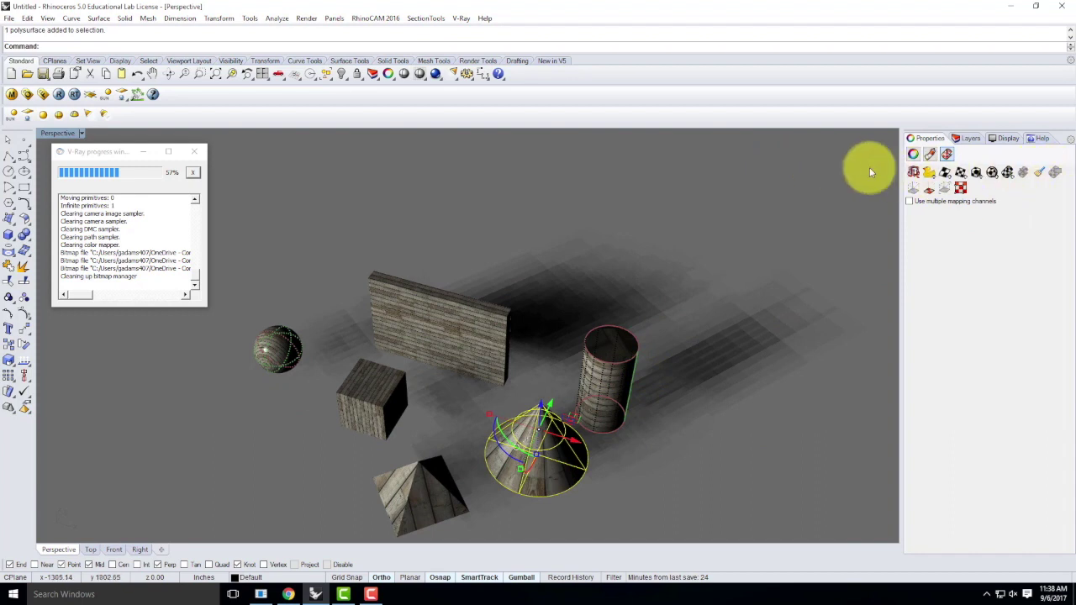
click(827, 451)
right_drag(862, 356, 530, 400)
scroll(633, 425, up, 3)
click(638, 406)
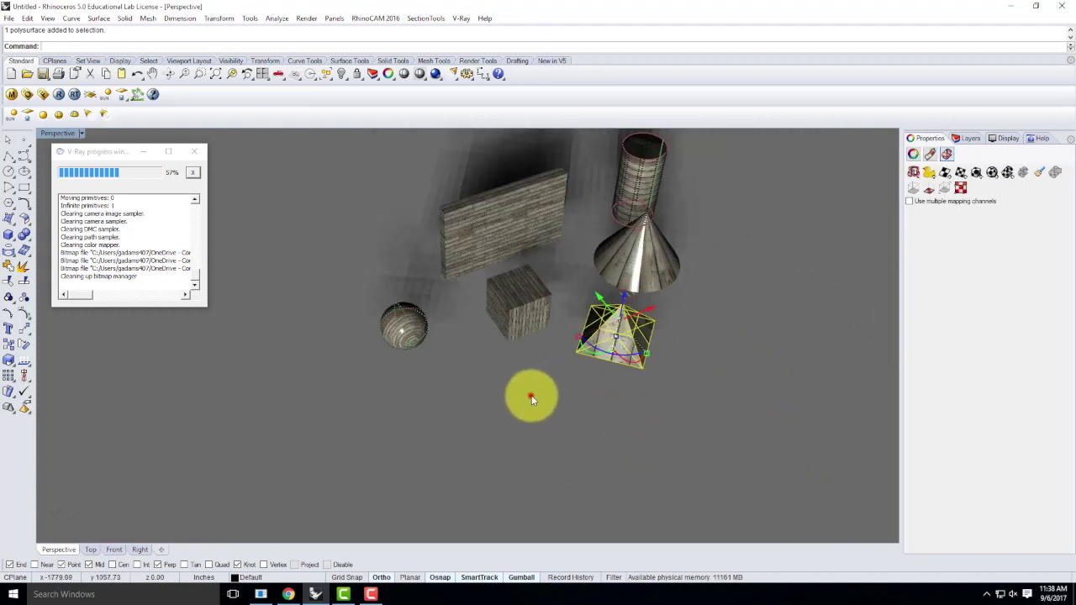
click(531, 399)
Hide the sphere, cube, cone, cylinder and wall, leaving only the pyramid in view.
click(398, 312)
click(449, 343)
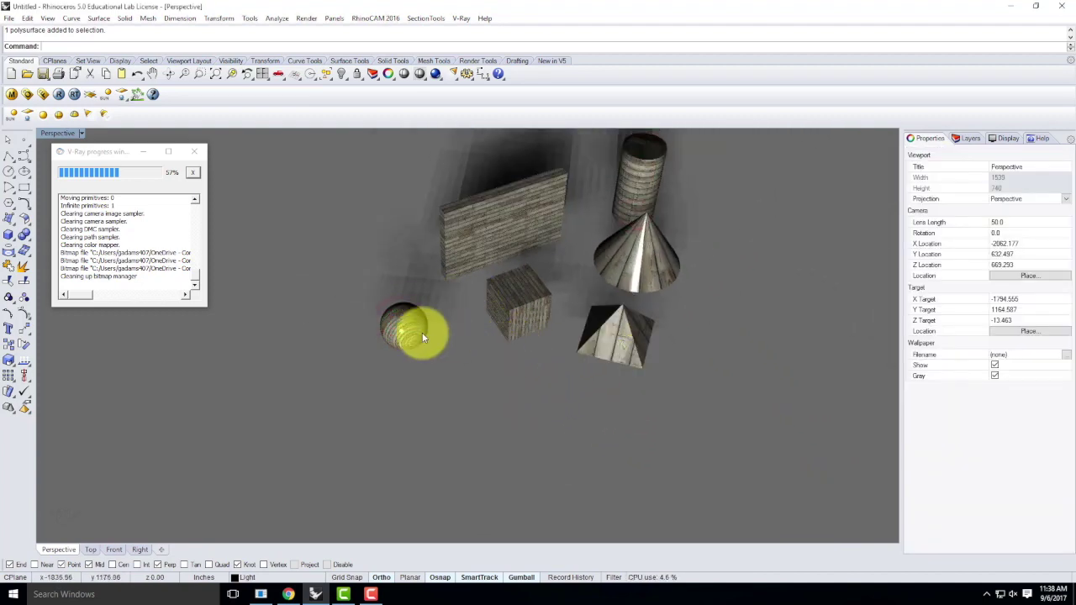
shift+click(507, 301)
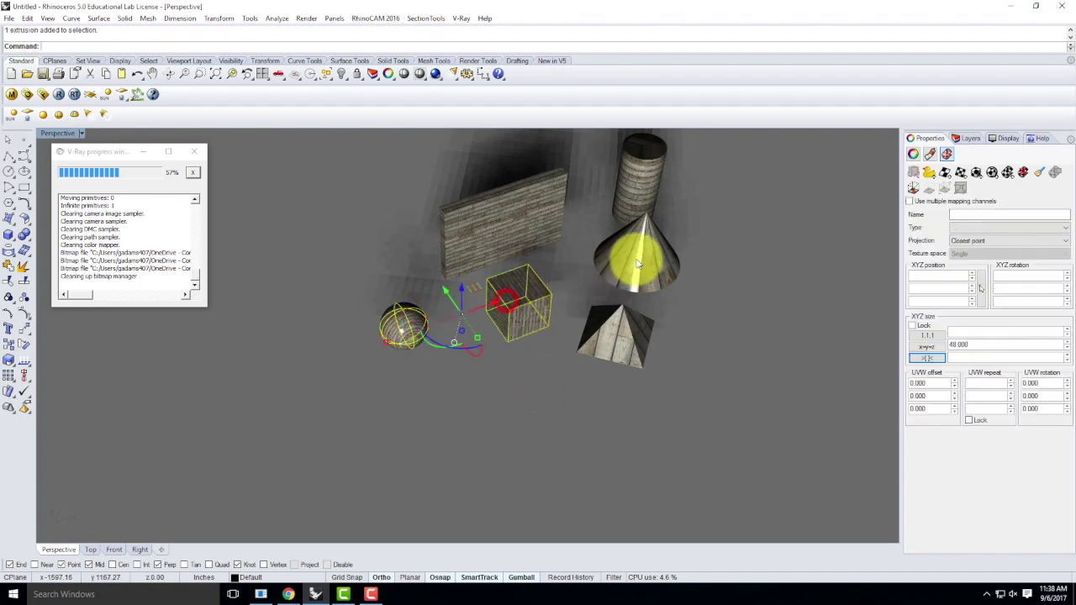
shift+click(641, 256)
shift+click(643, 177)
shift+click(519, 233)
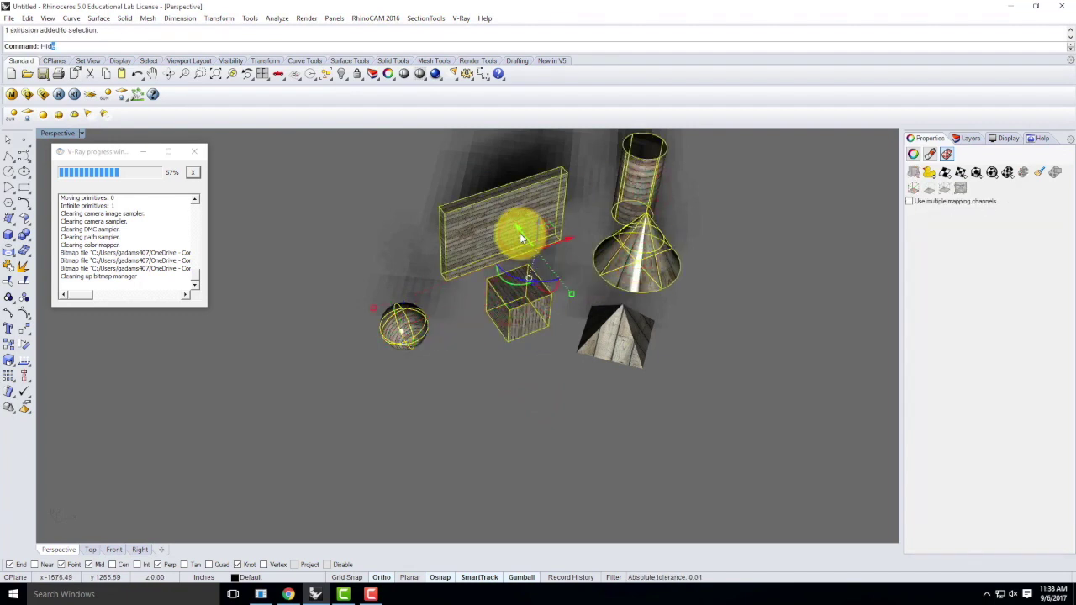
key(Return)
Zoom to the selected pyramid and examine the plank direction on its faces from several sides.
click(633, 358)
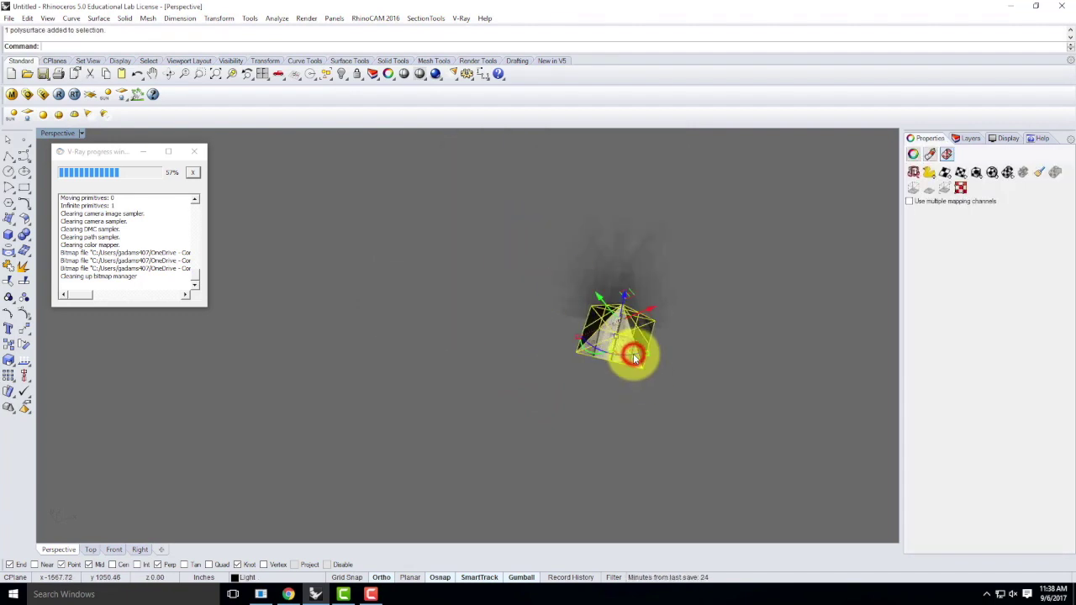
text(zs)
key(Return)
scroll(517, 269, down, 3)
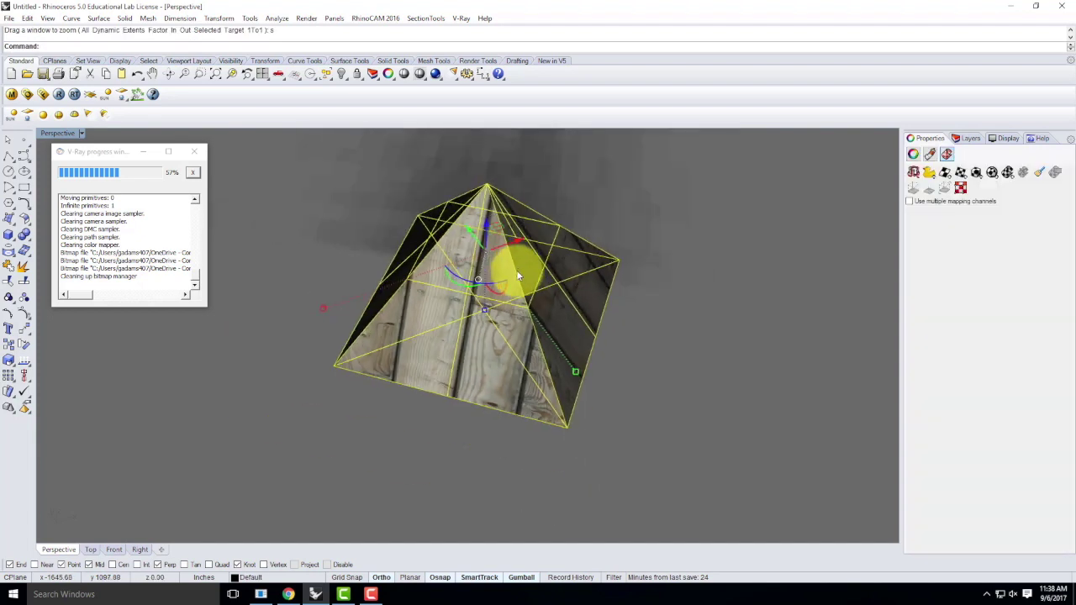
right_drag(671, 323, 570, 293)
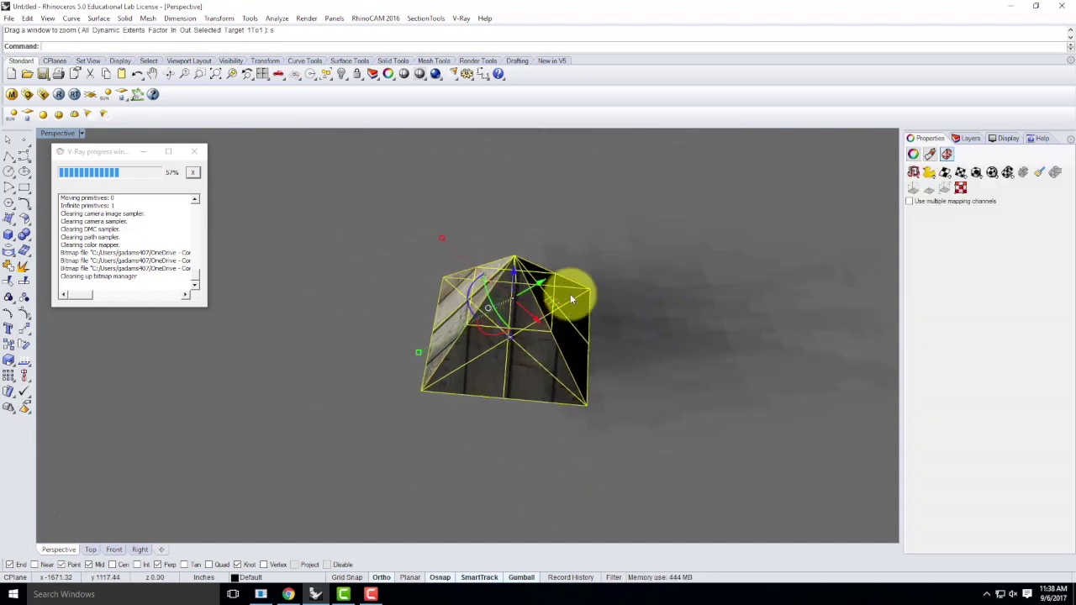
click(718, 321)
scroll(489, 357, up, 3)
right_drag(446, 313, 574, 384)
Apply capped box mapping to the pyramid using its bounding box in the World coordinate system.
click(967, 138)
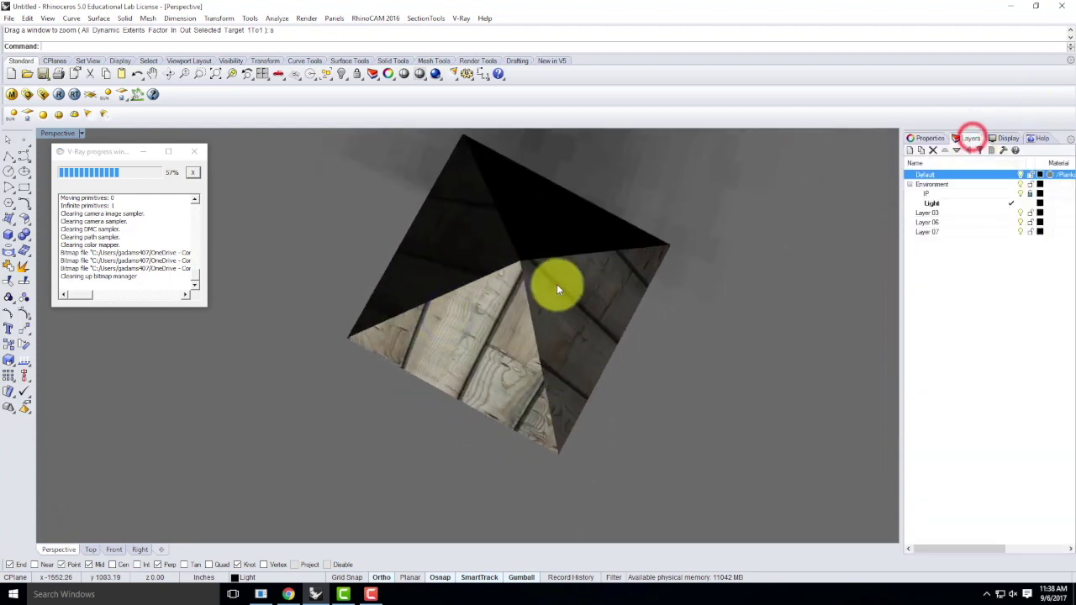
click(557, 289)
click(913, 137)
click(946, 154)
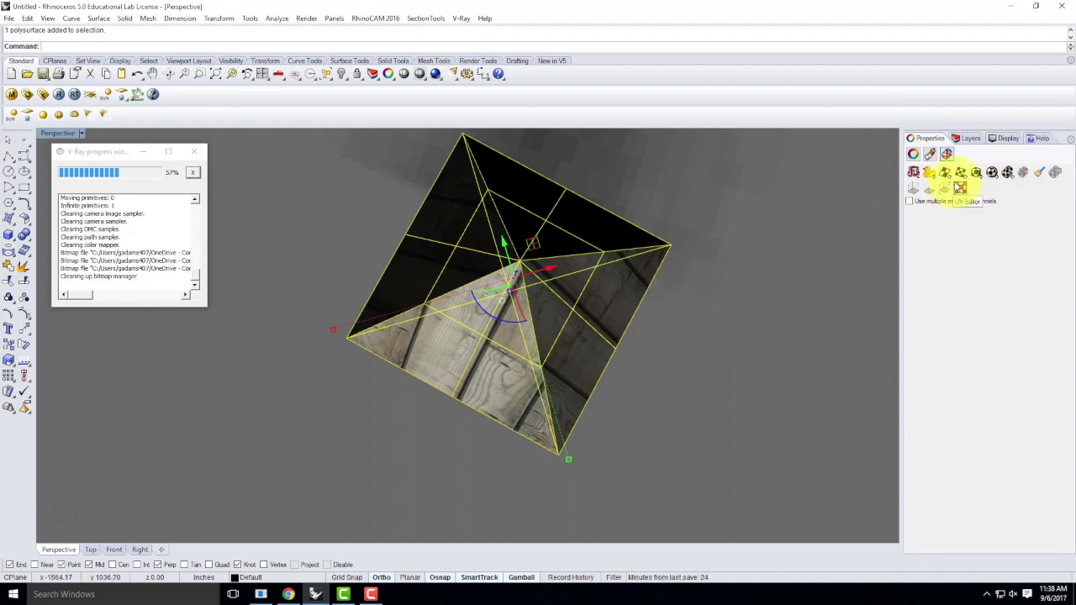
click(973, 172)
right_drag(614, 284, 504, 198)
click(135, 46)
click(130, 48)
click(60, 45)
Inspect the box mapping on each face of the pyramid, then undo that mapping.
click(792, 284)
right_drag(792, 284, 411, 292)
right_drag(635, 343, 617, 325)
right_drag(532, 320, 520, 235)
right_drag(694, 269, 601, 366)
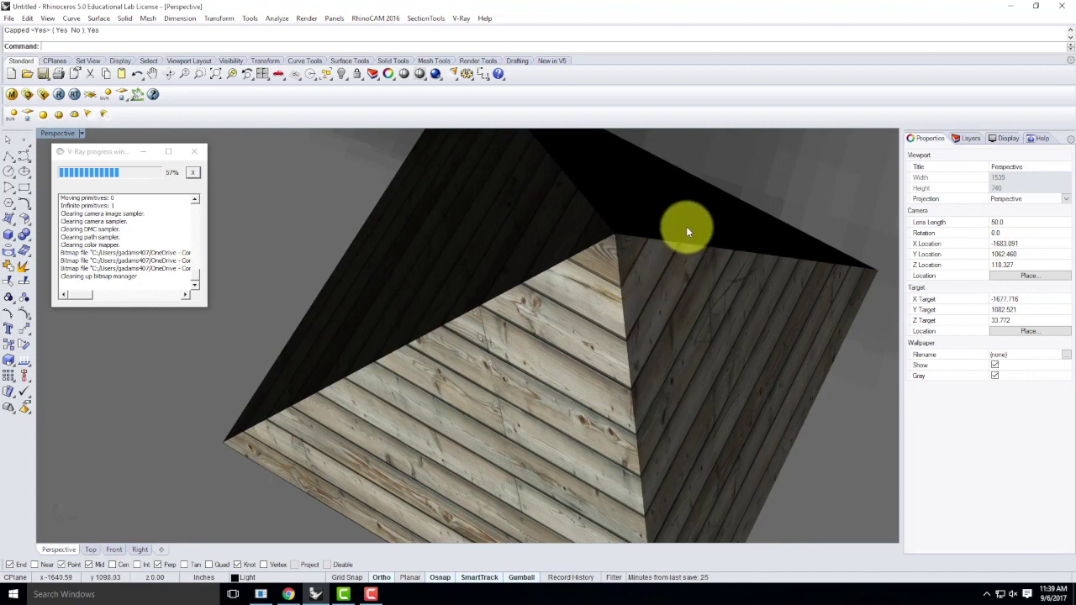
key(ctrl+z)
scroll(539, 320, down, 3)
Apply uncapped cylindrical mapping to the pyramid using its bounding box in the World coordinate system.
click(624, 275)
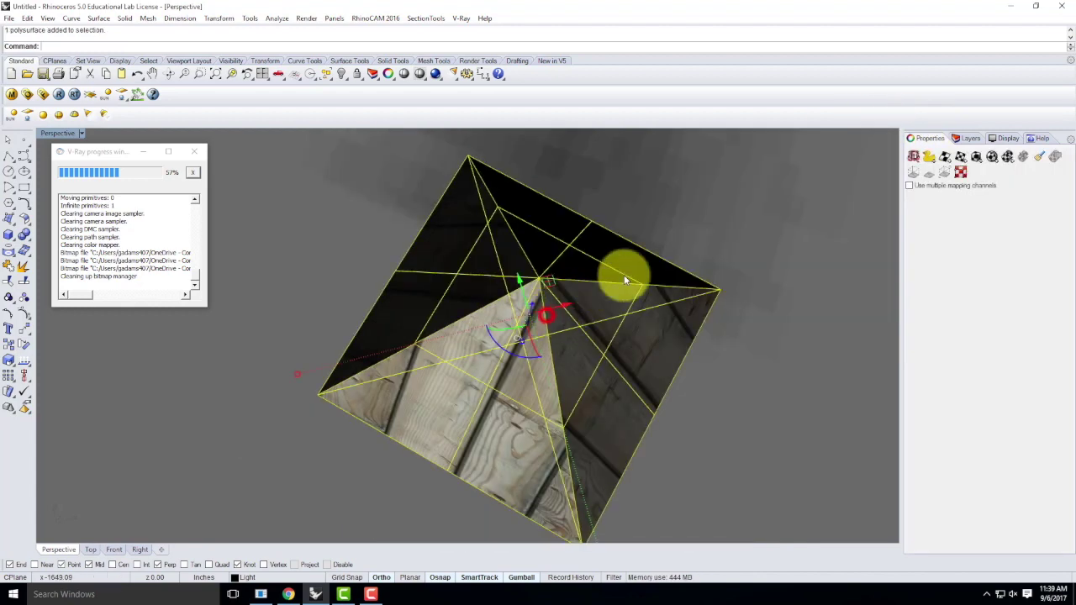
click(1007, 174)
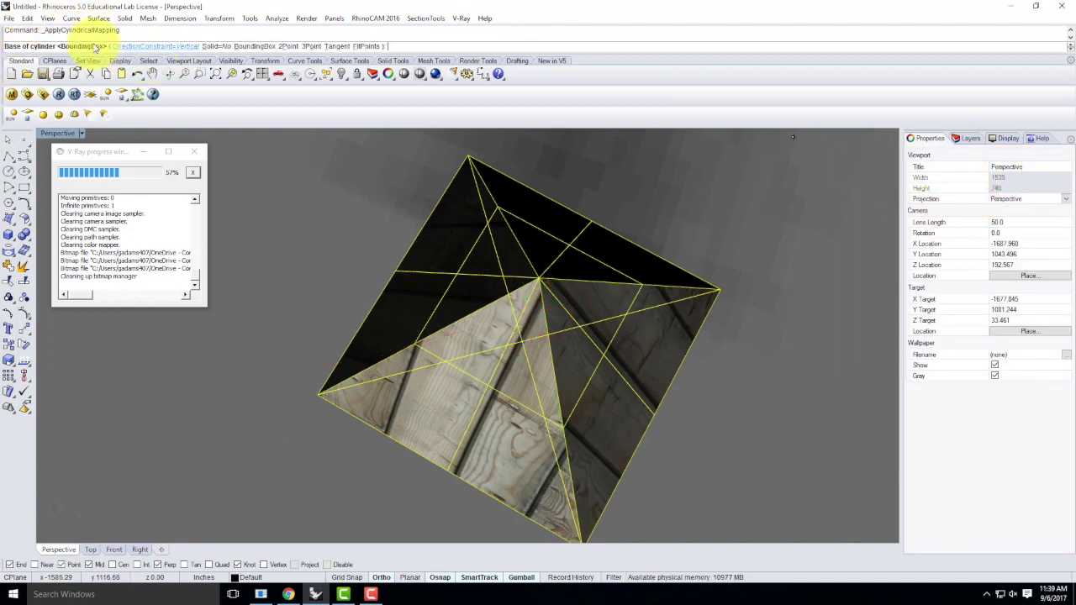
key(Return)
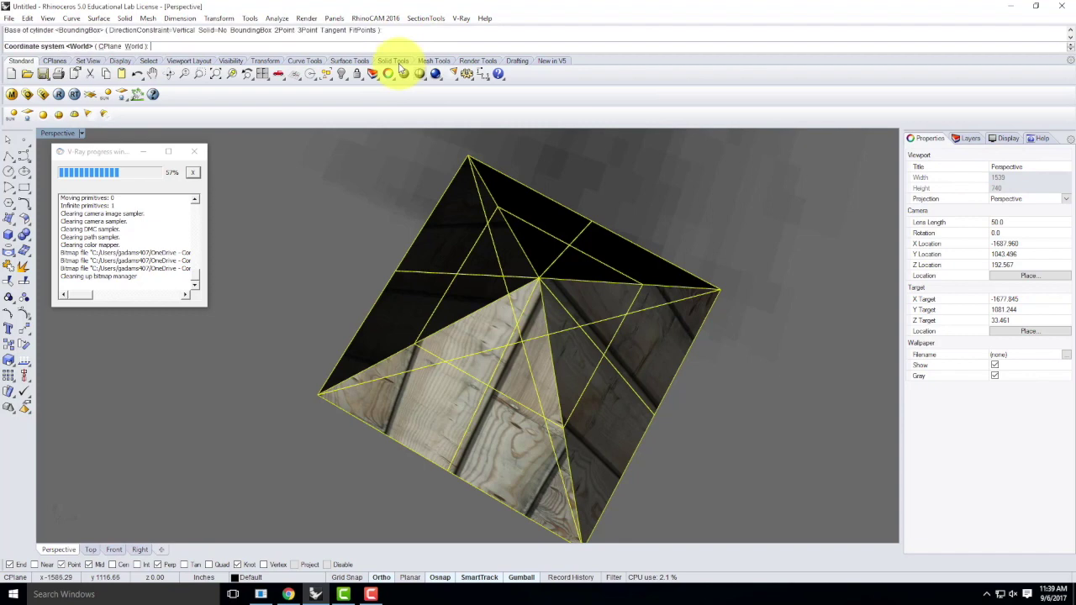
key(Return)
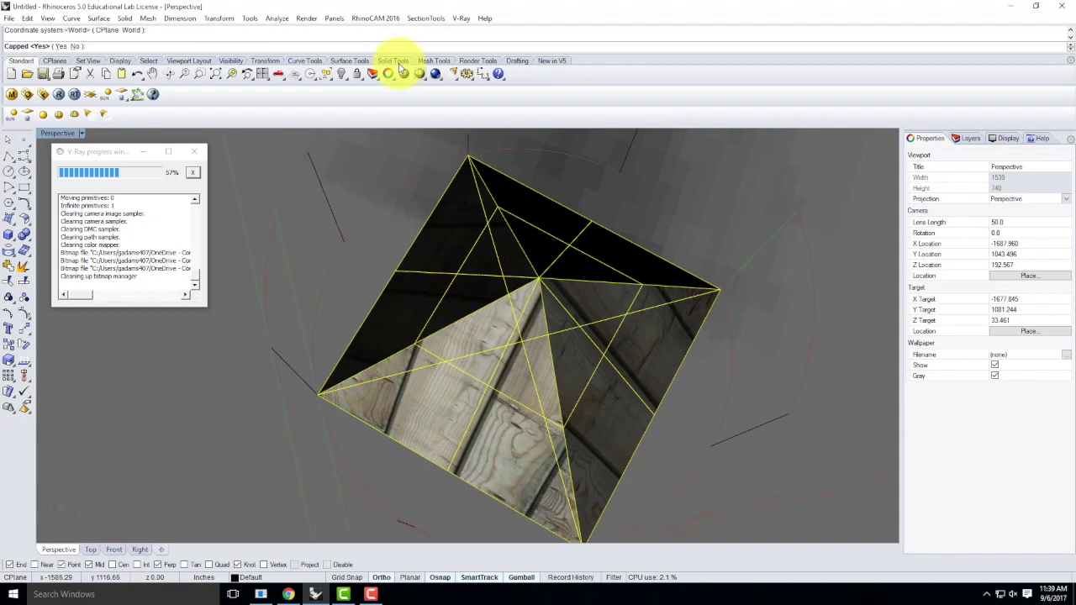
text(n)
key(Return)
Inspect the cylindrical mapping on the pyramid's faces from several sides, then undo that mapping.
right_drag(633, 287, 620, 233)
click(596, 223)
scroll(528, 413, up, 4)
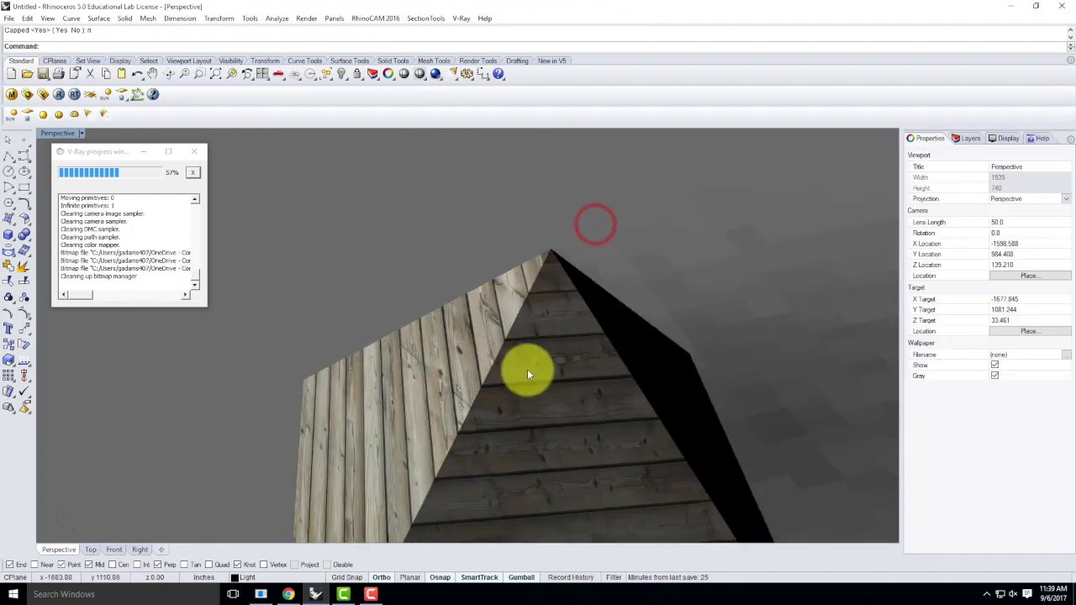
right_drag(527, 369, 604, 353)
right_drag(577, 312, 679, 355)
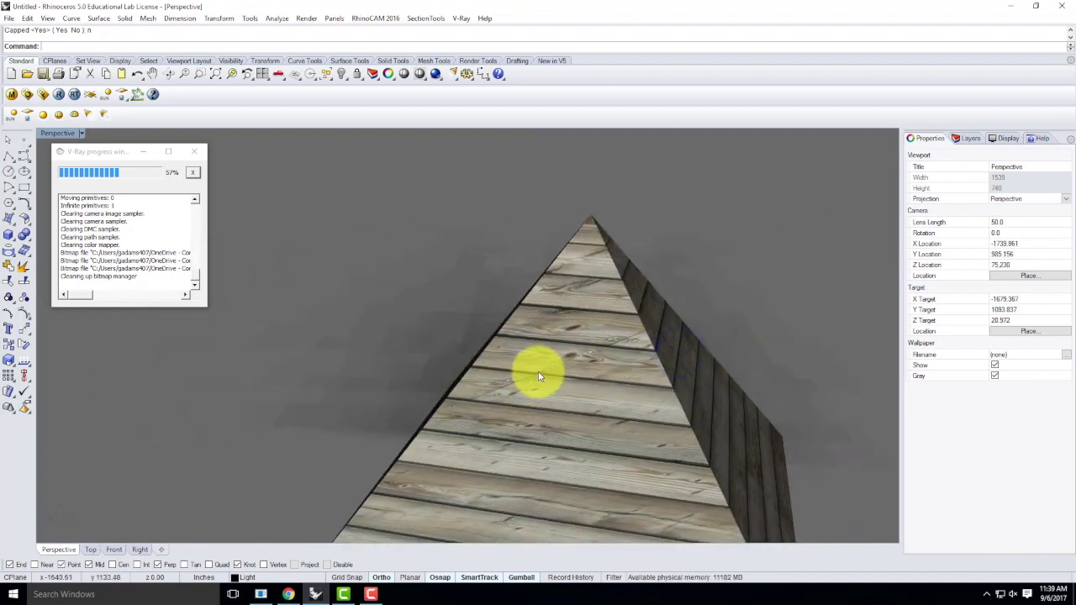
right_drag(677, 313, 458, 347)
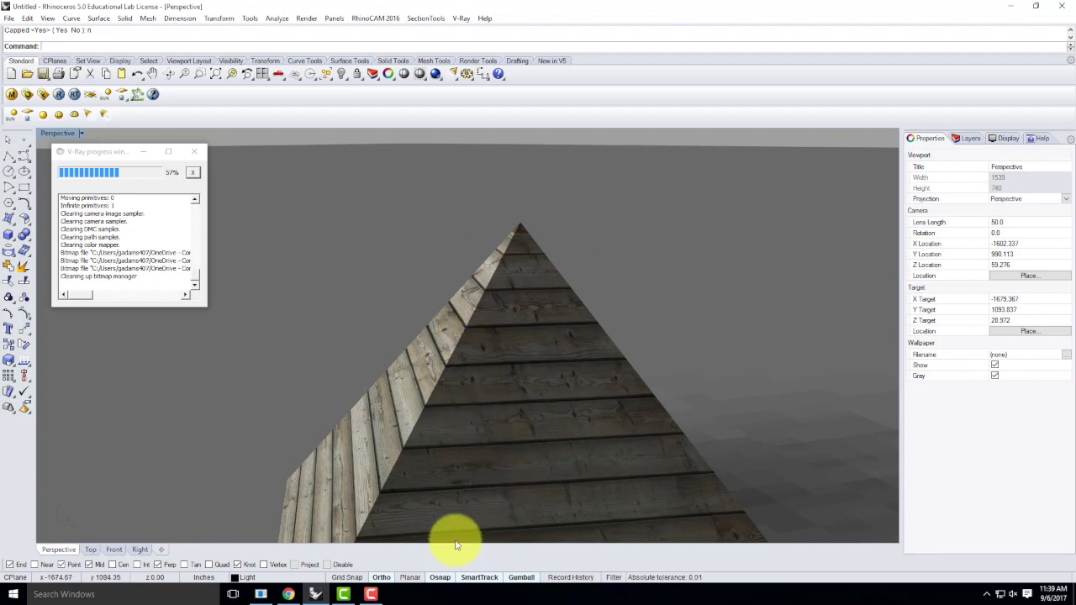
key(ctrl+z)
scroll(468, 296, down, 4)
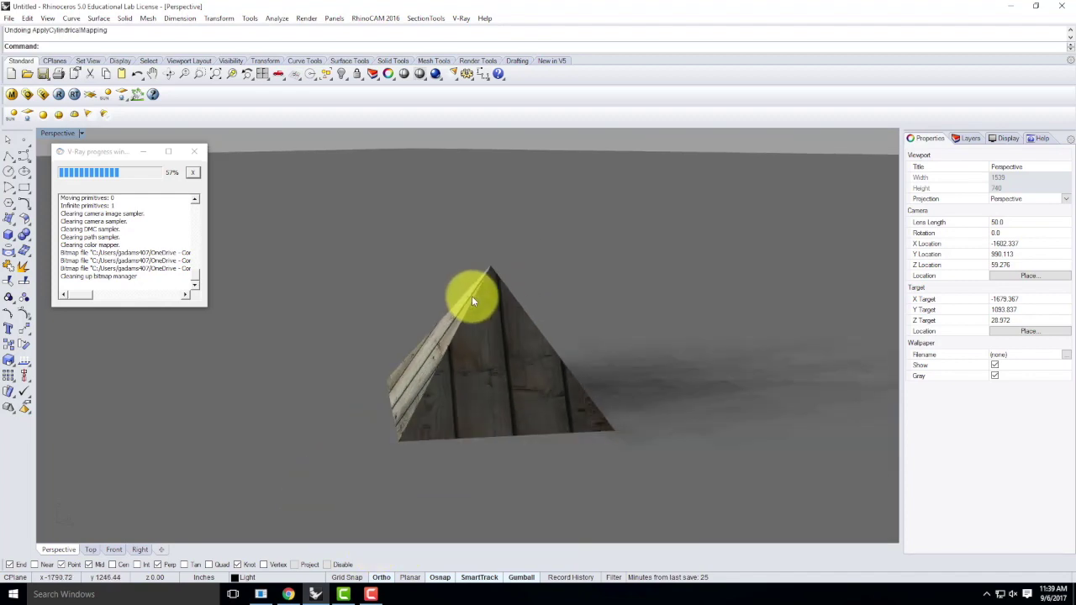
Unwrap the pyramid's texture coordinates with seams along one sloping edge and all of its base edges.
click(465, 337)
right_drag(412, 274, 747, 309)
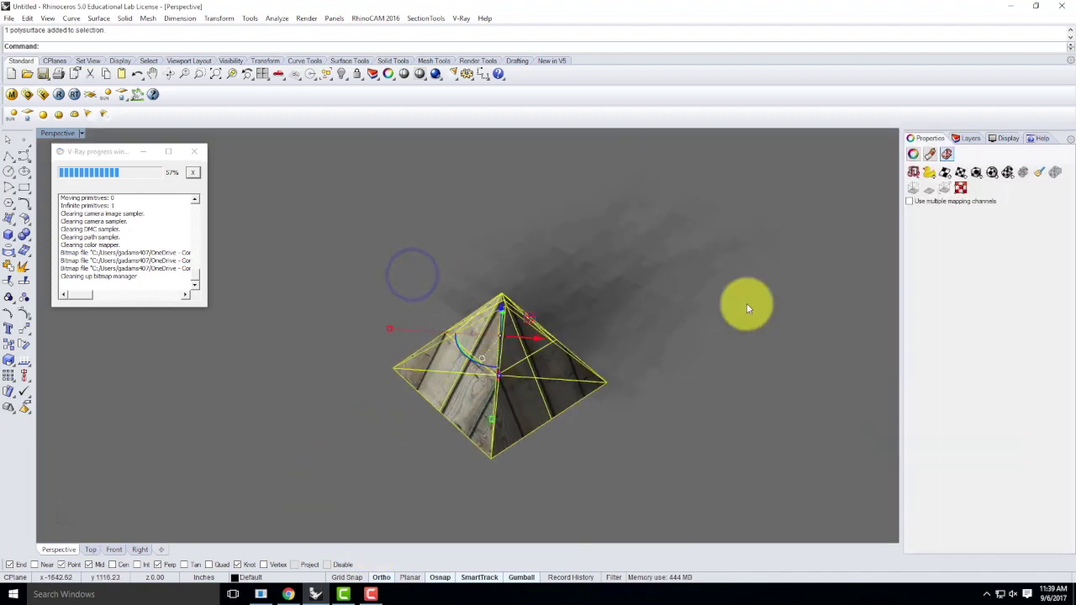
click(913, 172)
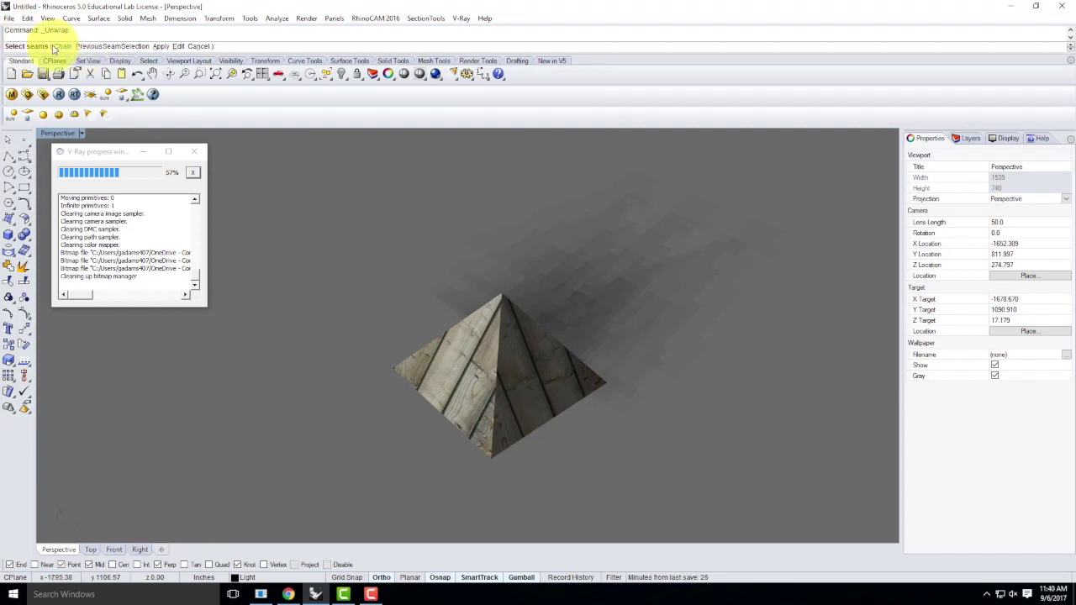
click(499, 341)
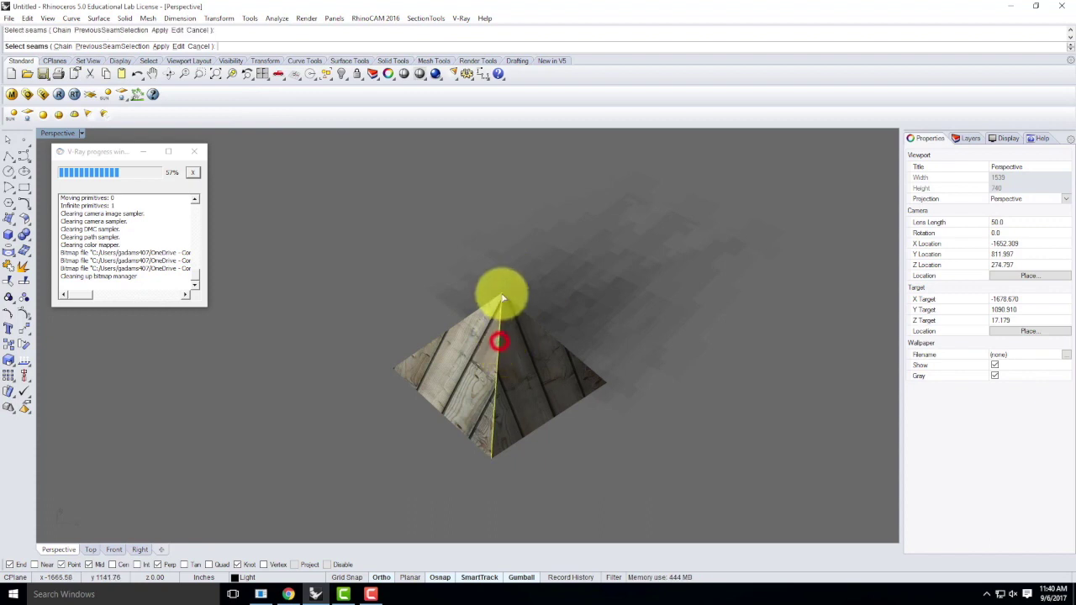
click(551, 423)
right_drag(728, 356, 547, 396)
click(547, 398)
click(513, 332)
right_drag(611, 346, 465, 290)
click(465, 290)
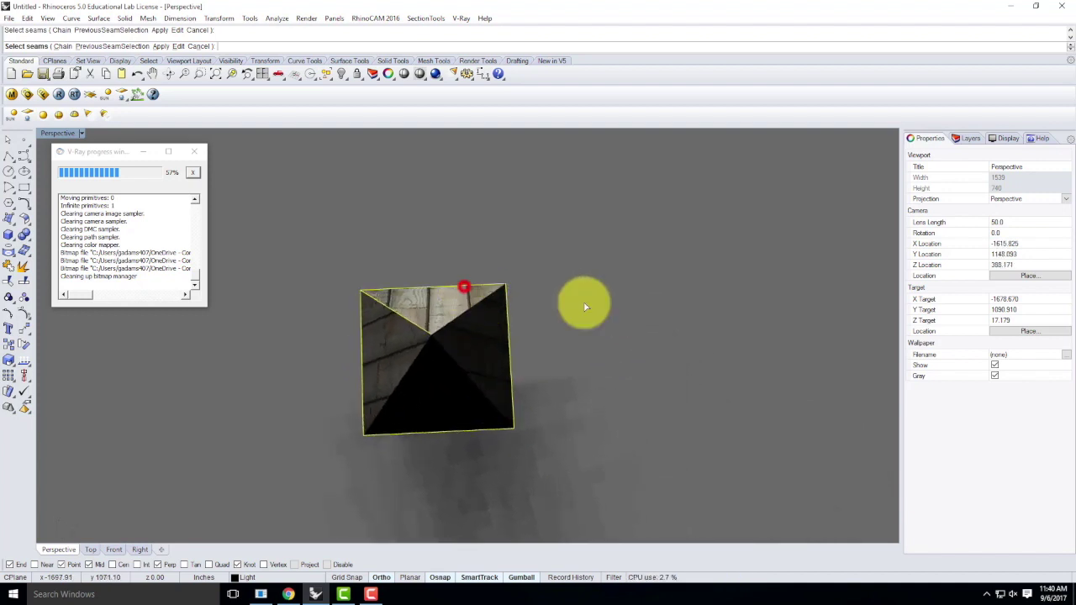
right_drag(606, 378, 805, 319)
click(205, 32)
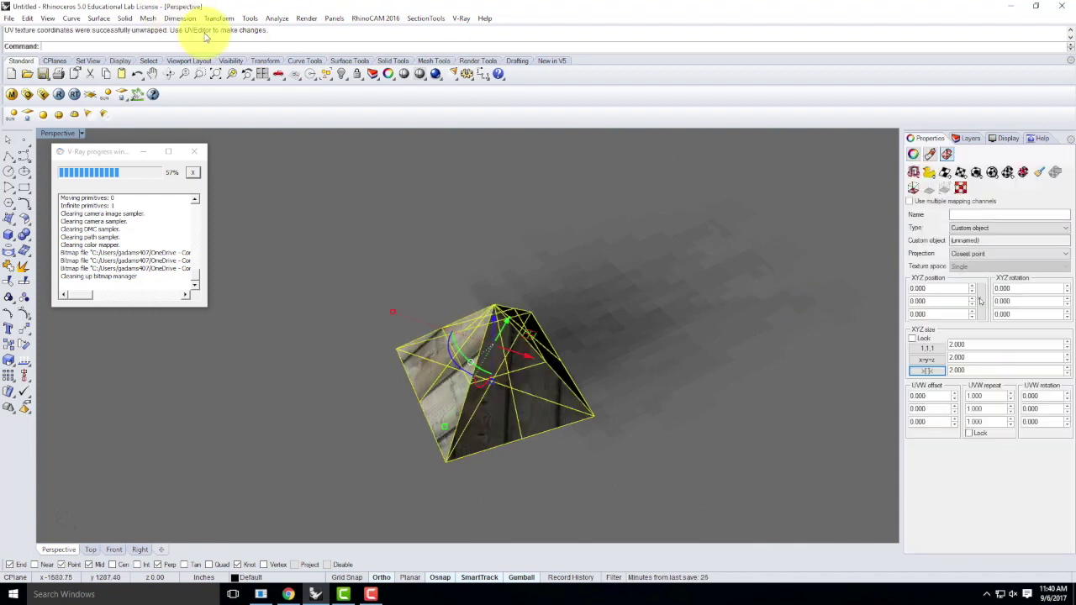
Open the UV editor for the pyramid and define its texture area as a rectangle on the ground beside the pyramid.
right_drag(367, 251, 559, 243)
scroll(418, 286, up, 5)
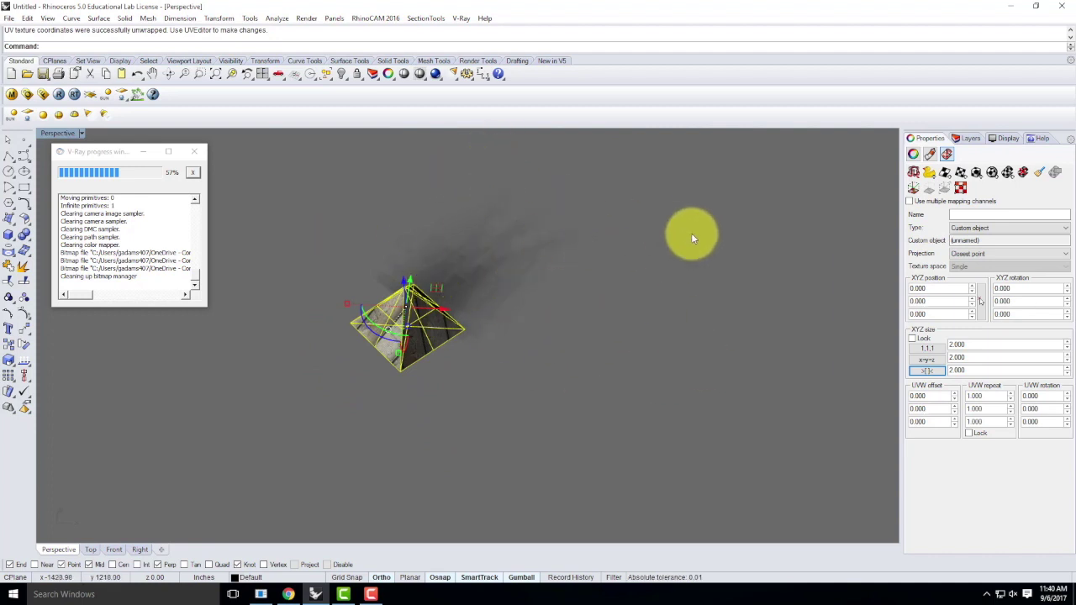
click(961, 192)
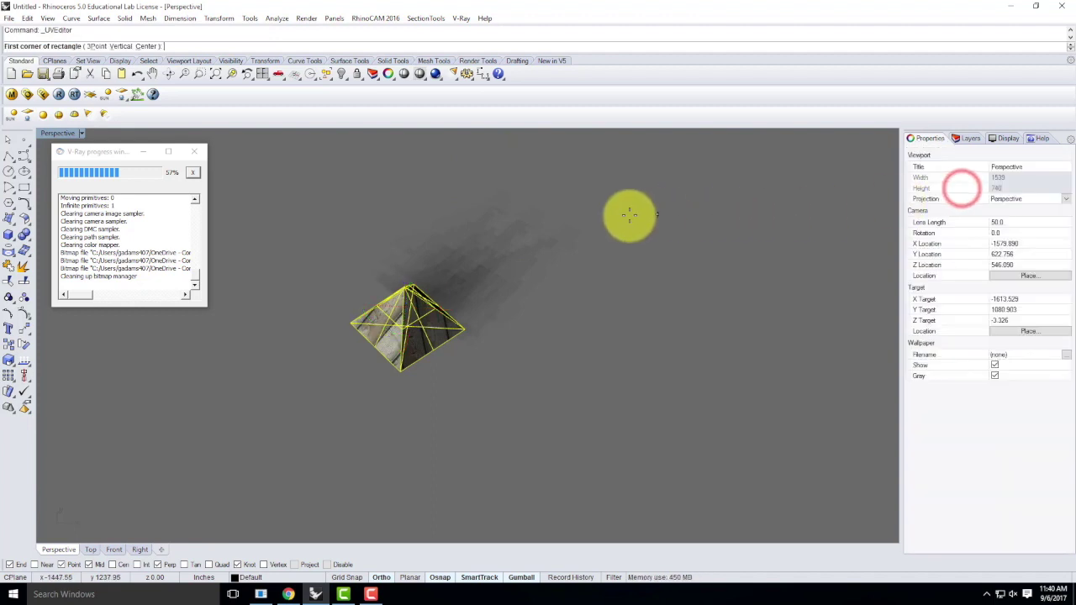
scroll(630, 216, down, 3)
click(672, 235)
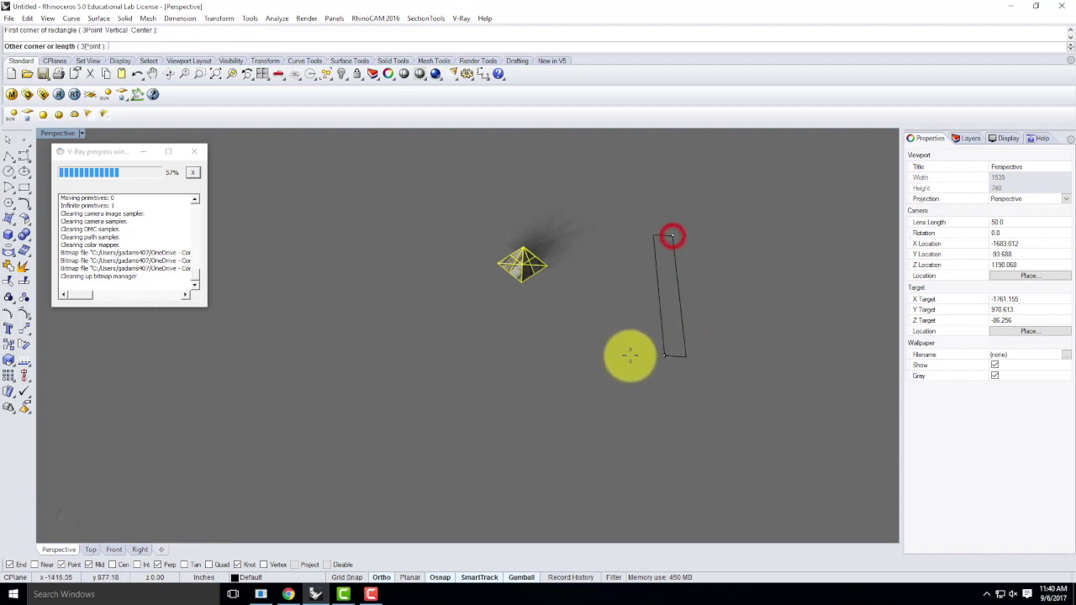
click(846, 360)
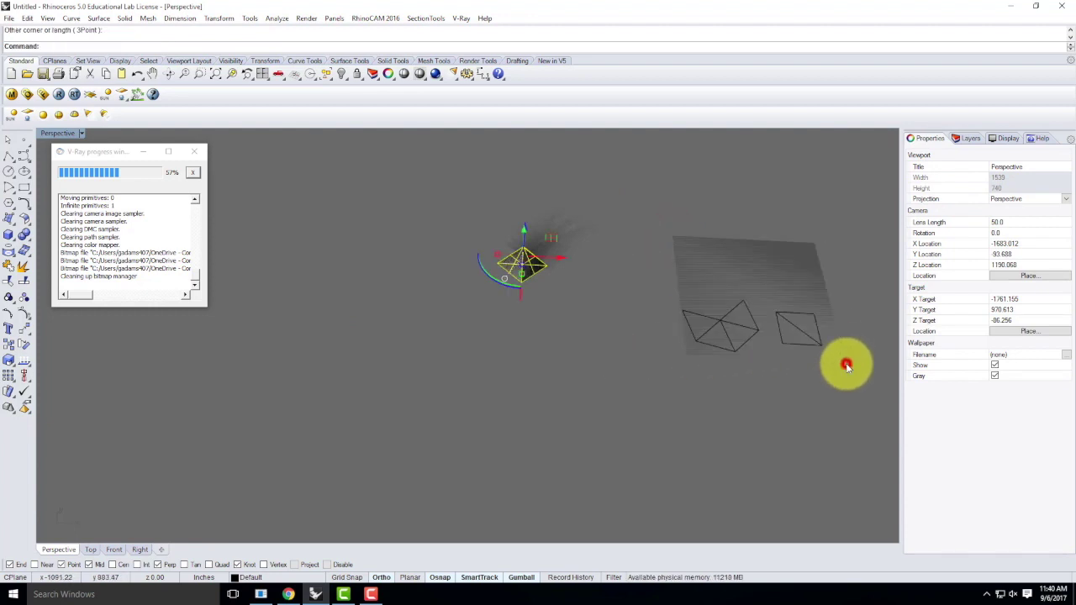
scroll(751, 303, up, 3)
scroll(602, 261, down, 3)
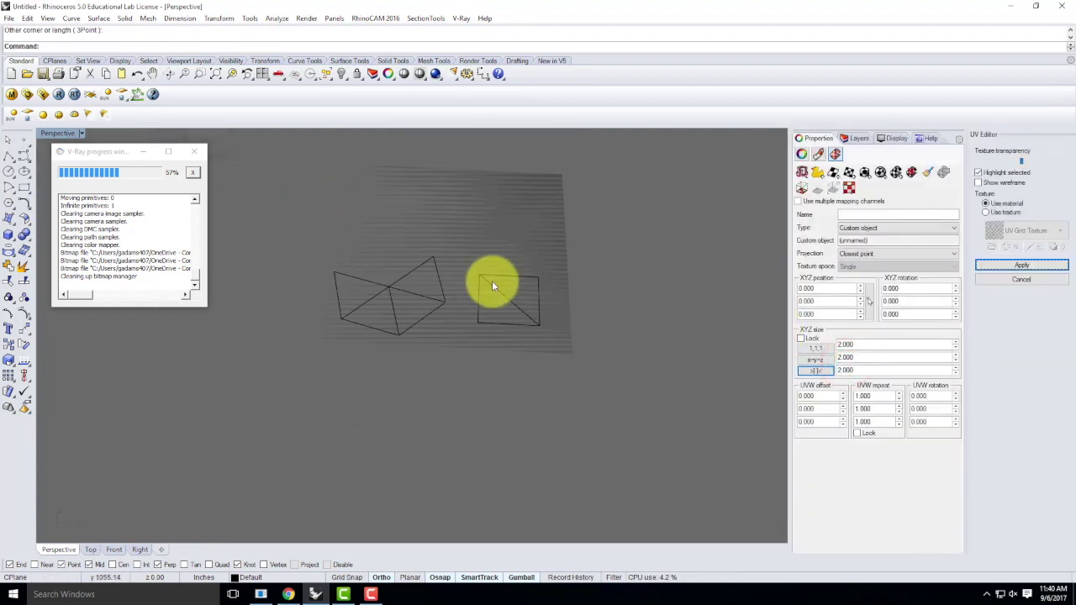
scroll(492, 280, up, 2)
Check the layer of each UV mesh, make Default the current layer, and toggle the Environment layer off and on.
click(376, 292)
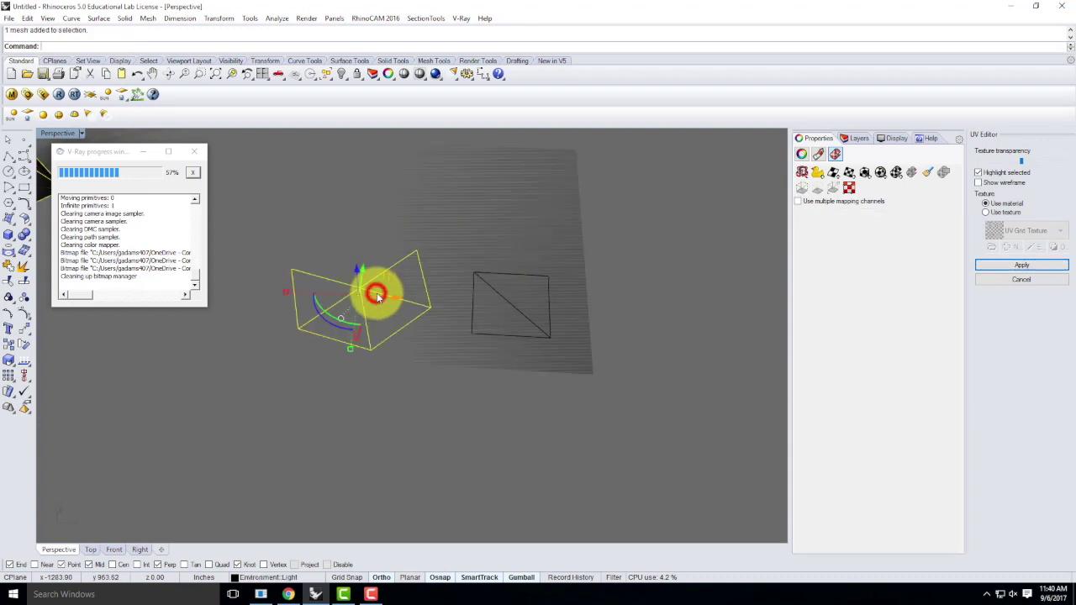
click(532, 318)
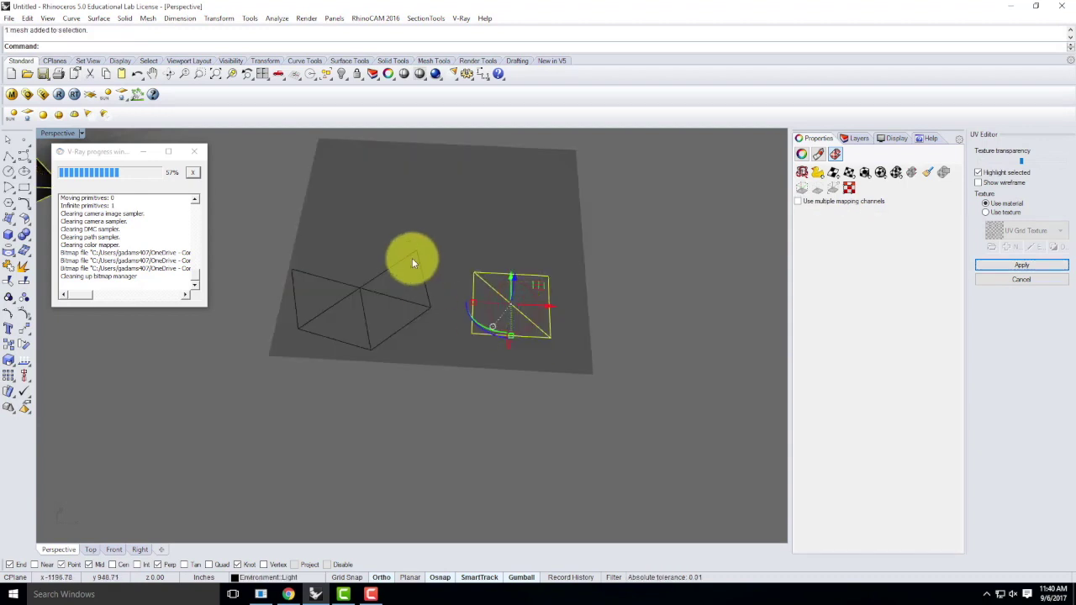
click(381, 211)
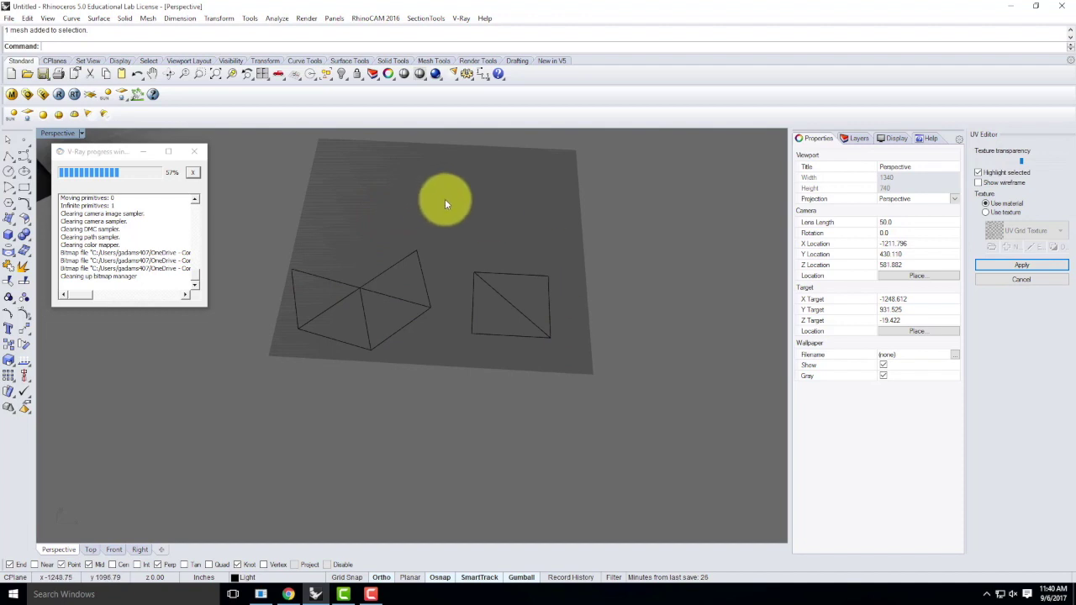
click(859, 138)
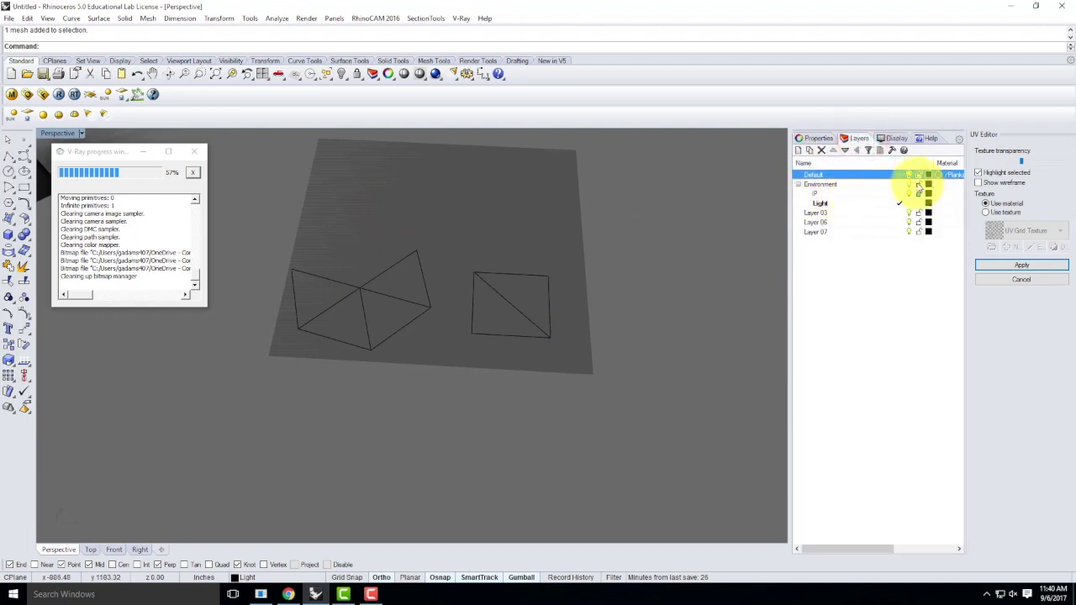
click(909, 184)
click(585, 320)
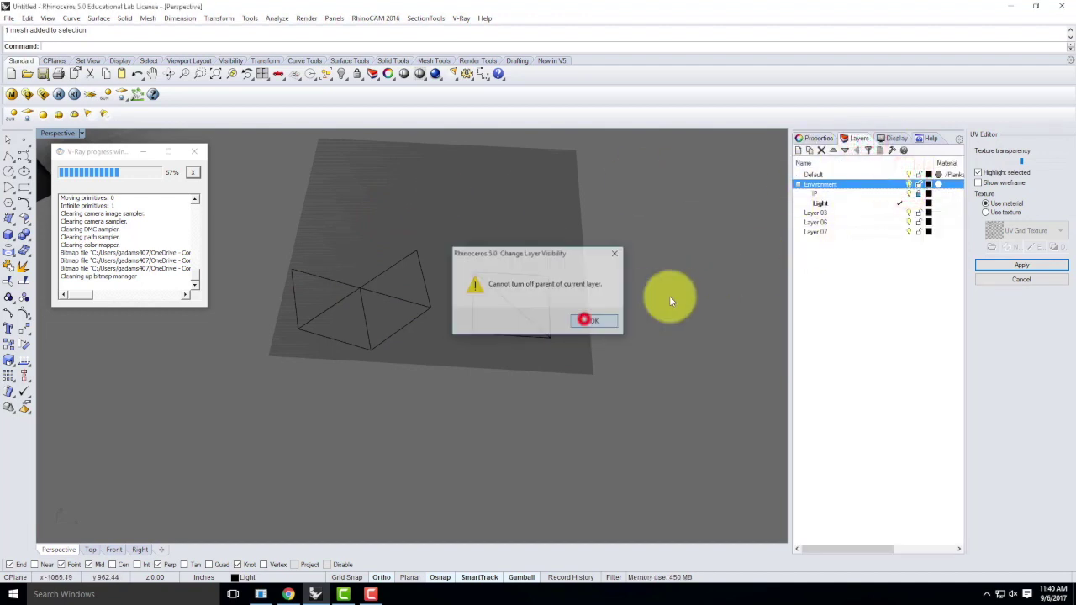
click(873, 174)
double_click(874, 175)
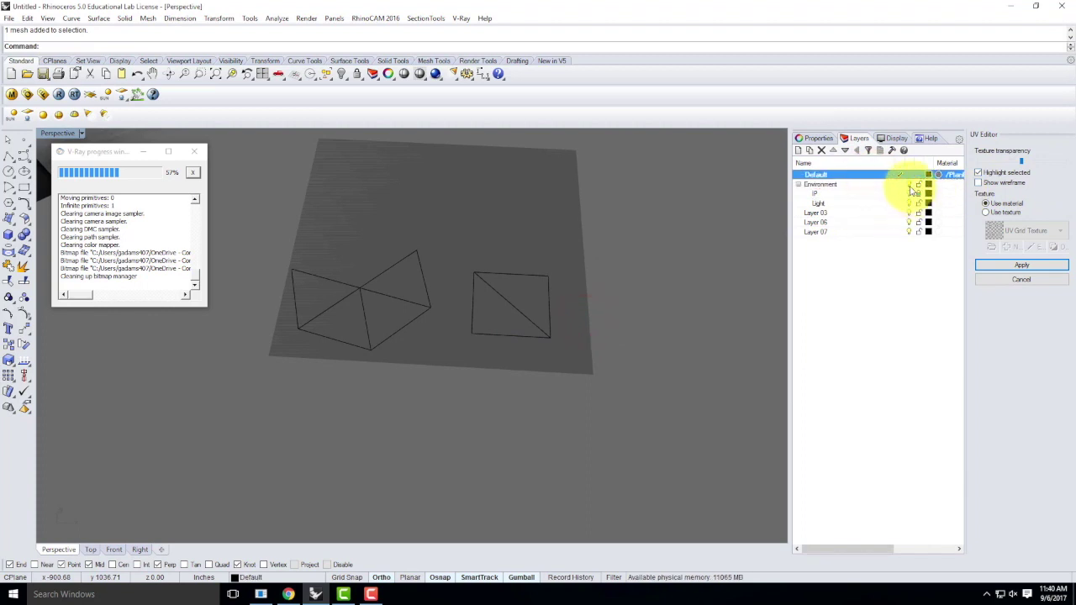
click(908, 184)
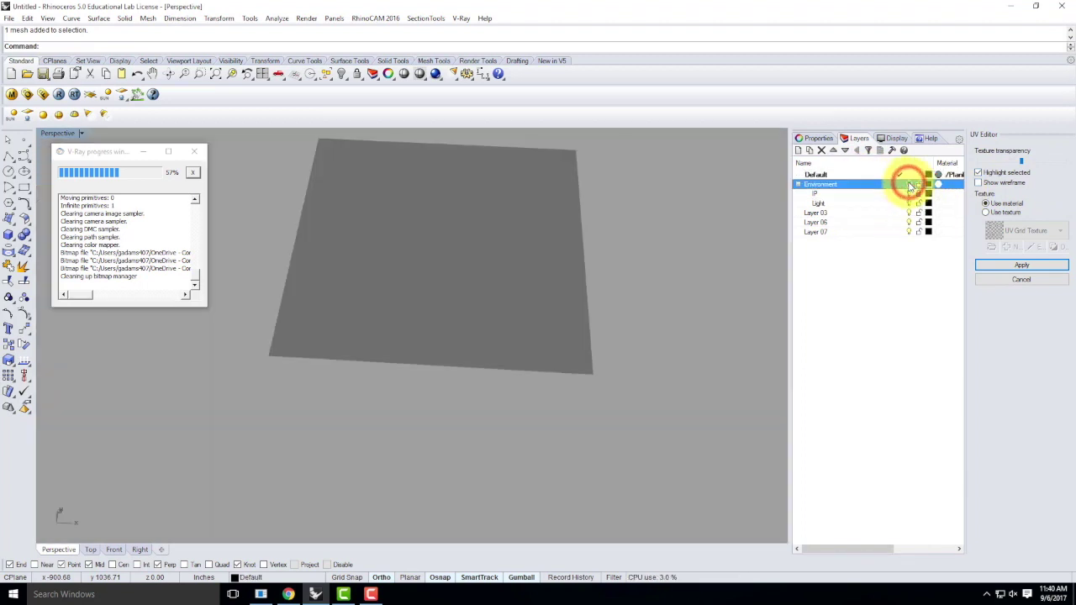
click(909, 184)
Move both UV meshes to the Default layer and turn off the IP layer's visibility.
click(473, 292)
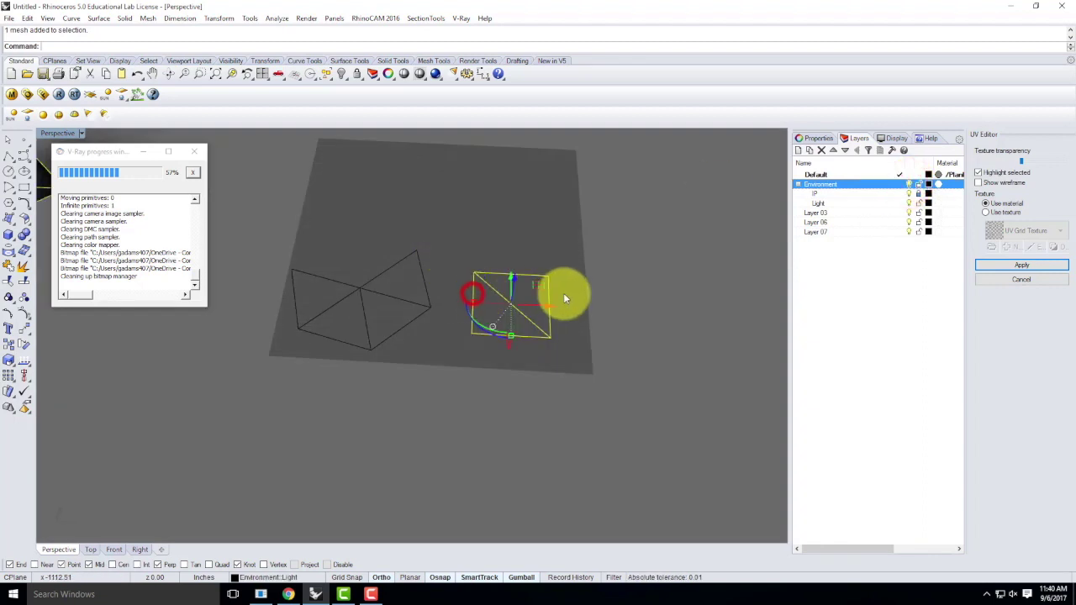
shift+click(408, 301)
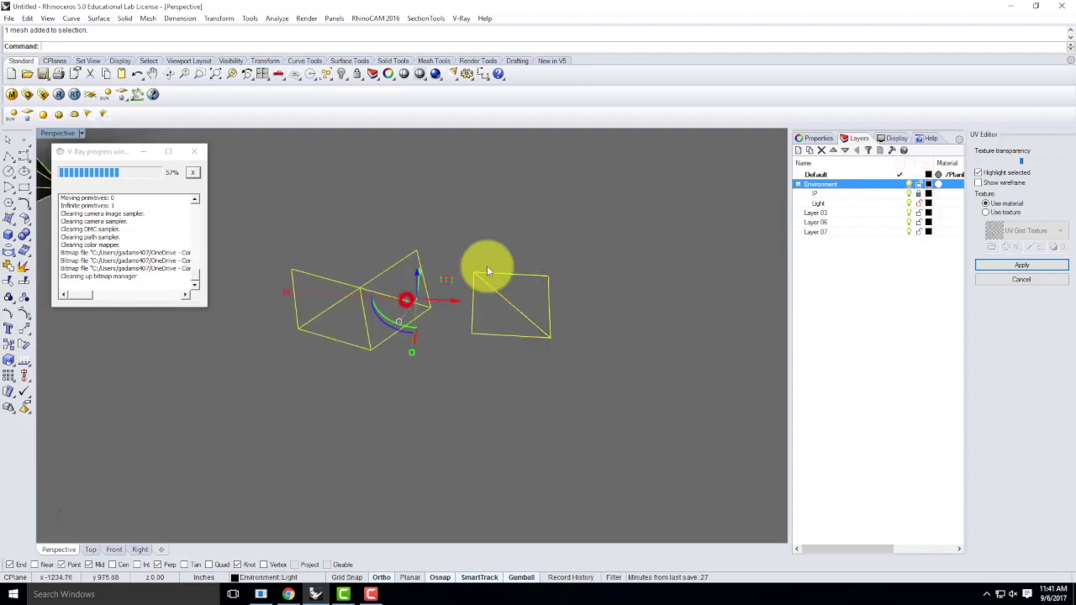
right_click(823, 175)
click(879, 370)
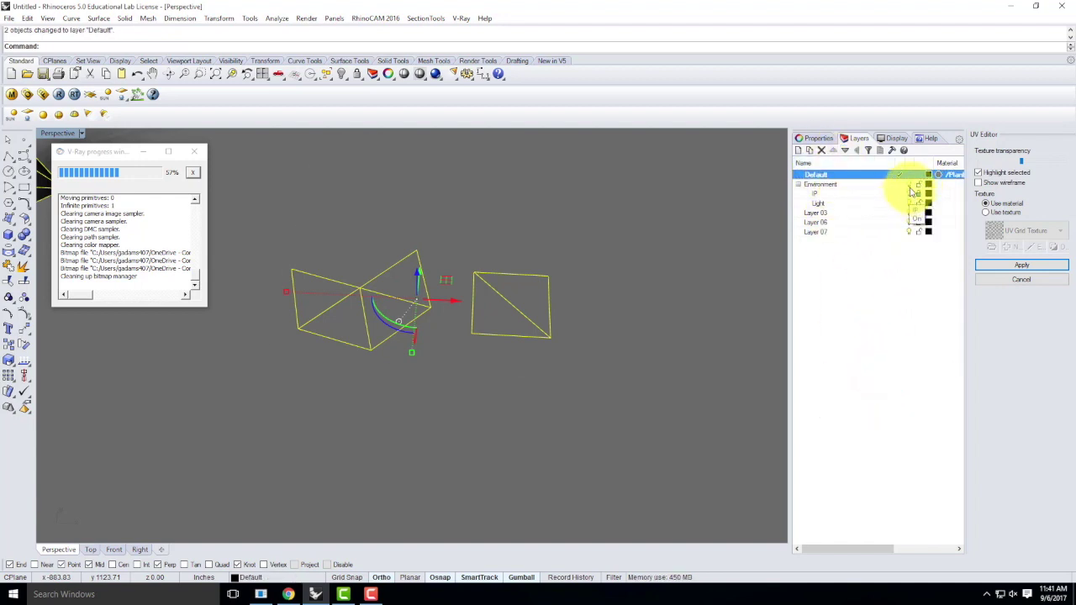
click(909, 193)
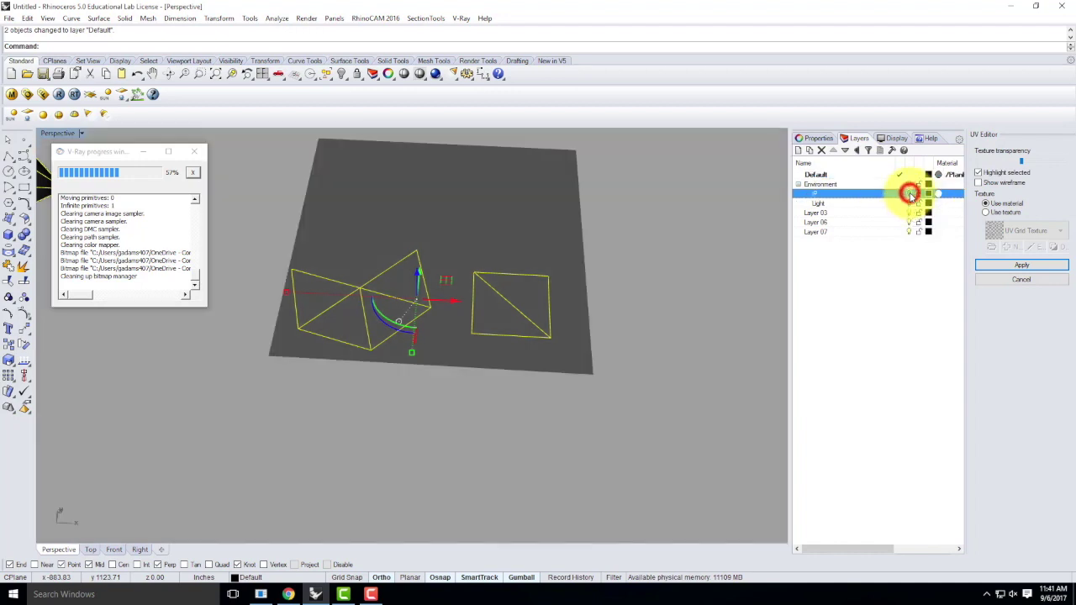
click(608, 265)
Switch the UV editor from the material to the UV Grid Texture for the pyramid and its UV layout.
right_drag(547, 294, 496, 271)
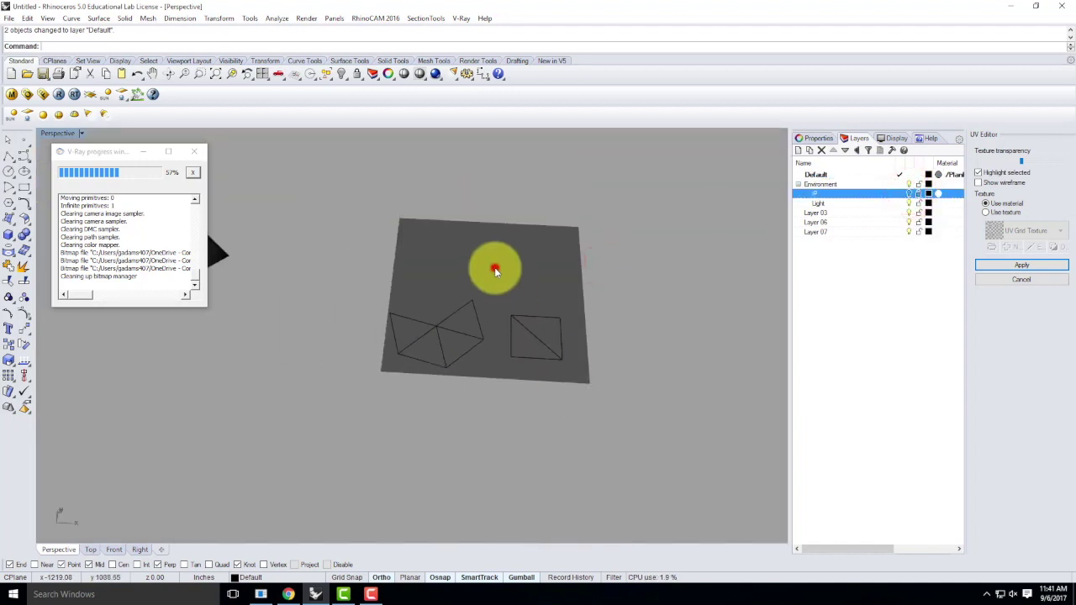
click(461, 334)
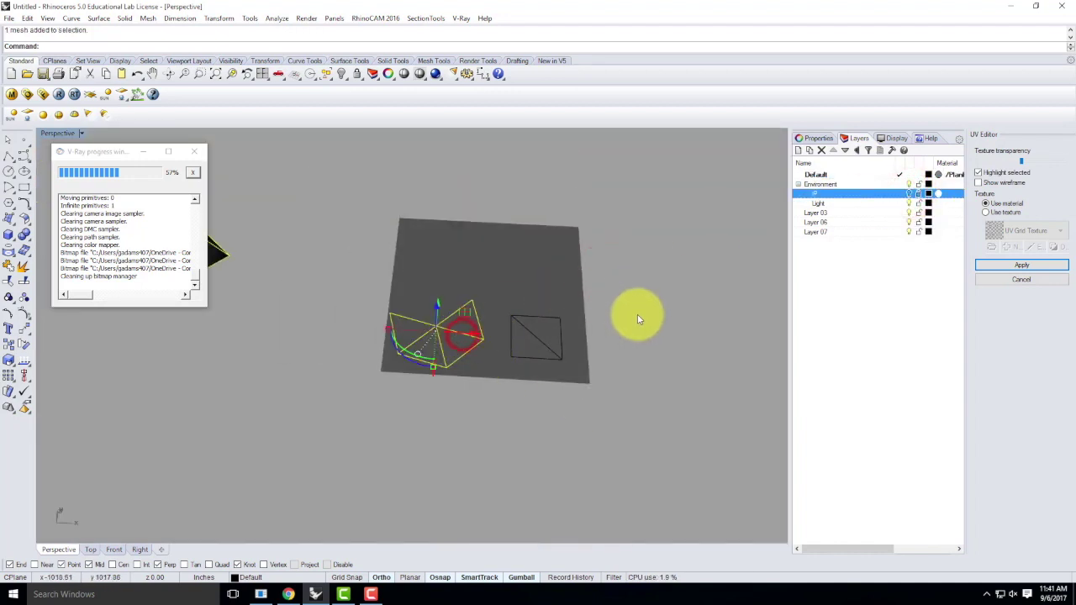
right_drag(637, 312, 403, 280)
scroll(523, 300, up, 3)
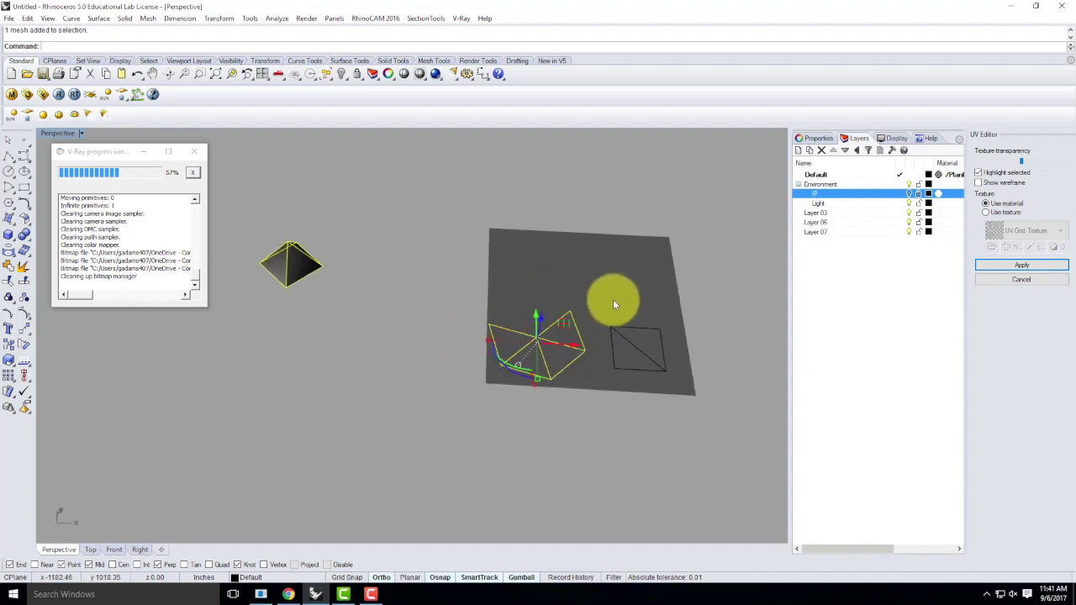
click(527, 252)
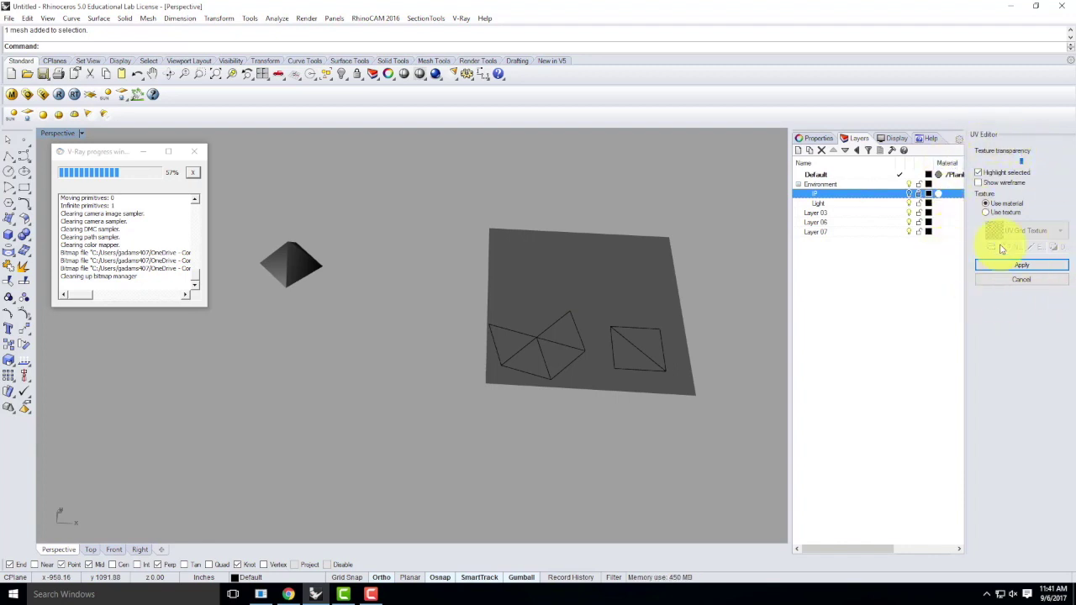
click(987, 213)
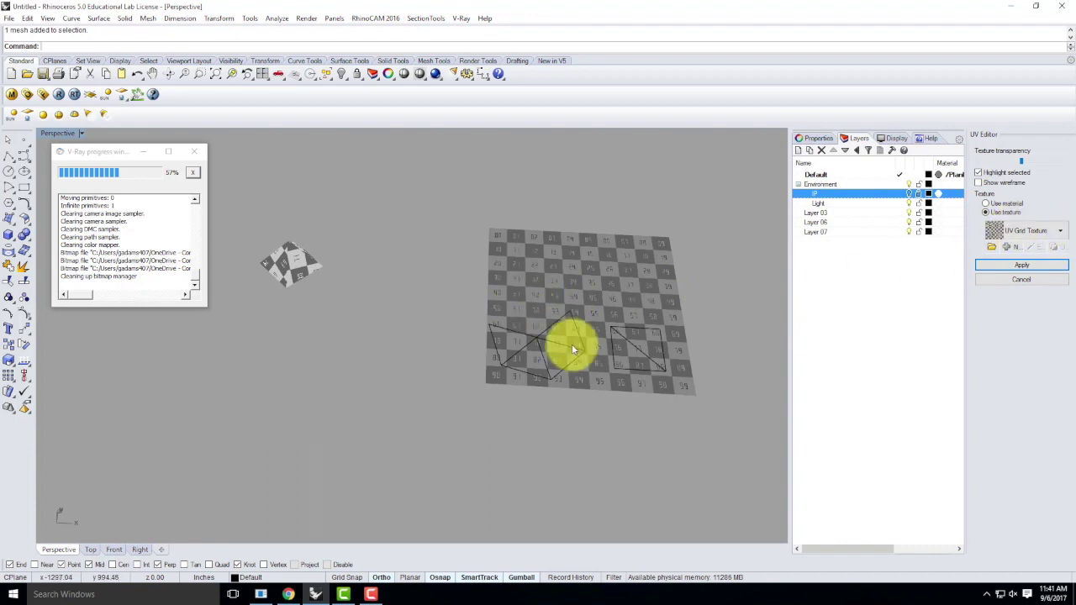
Compare the numbered grid squares on the pyramid's faces with the corresponding triangles in the UV layout.
scroll(567, 336, up, 3)
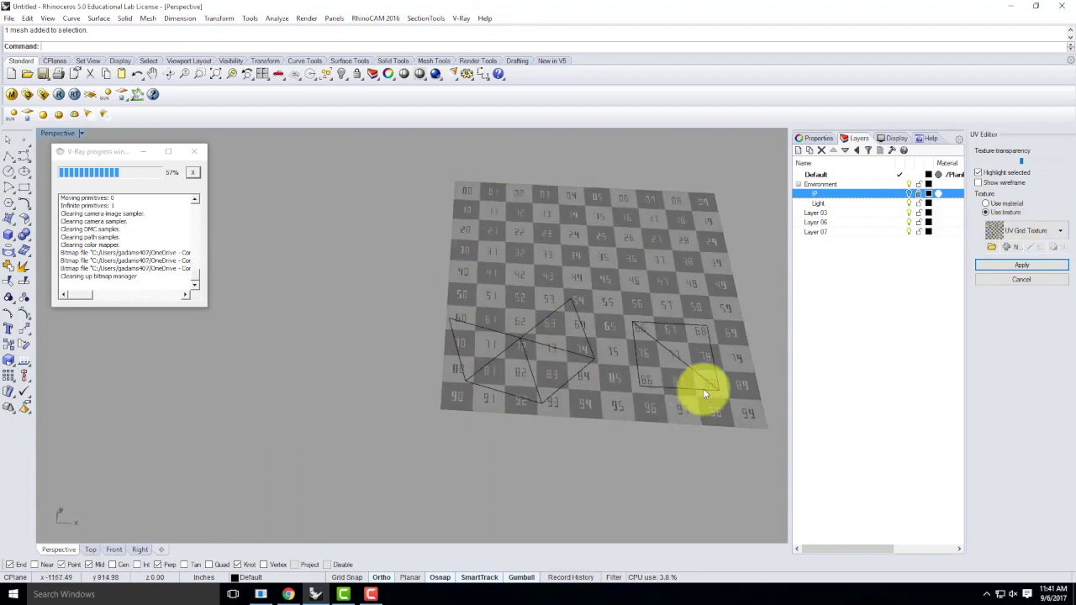
scroll(654, 335, down, 3)
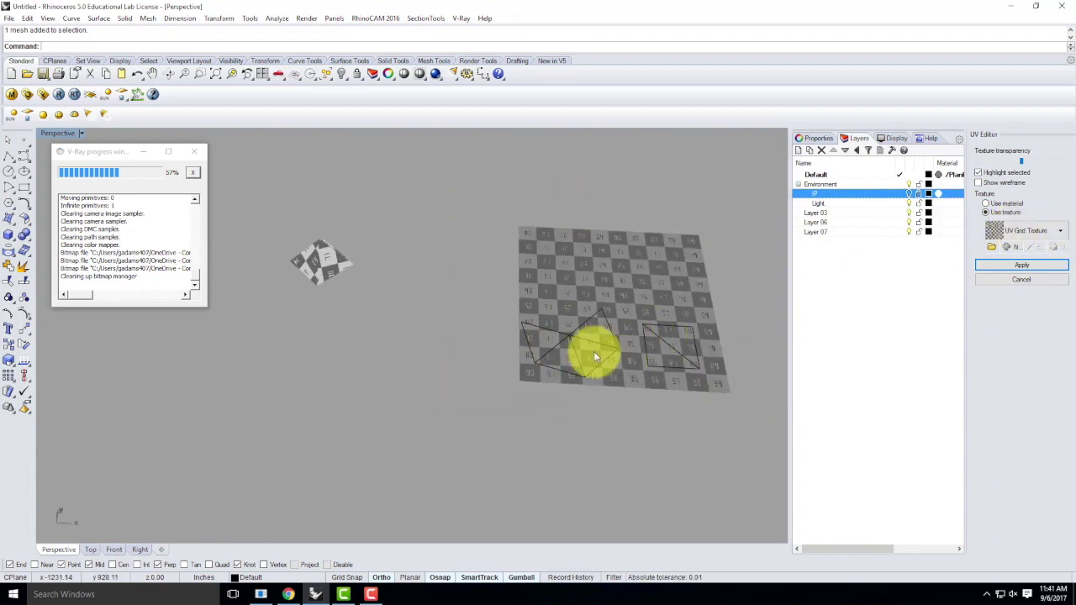
scroll(320, 255, up, 5)
right_drag(295, 240, 533, 272)
scroll(407, 381, up, 3)
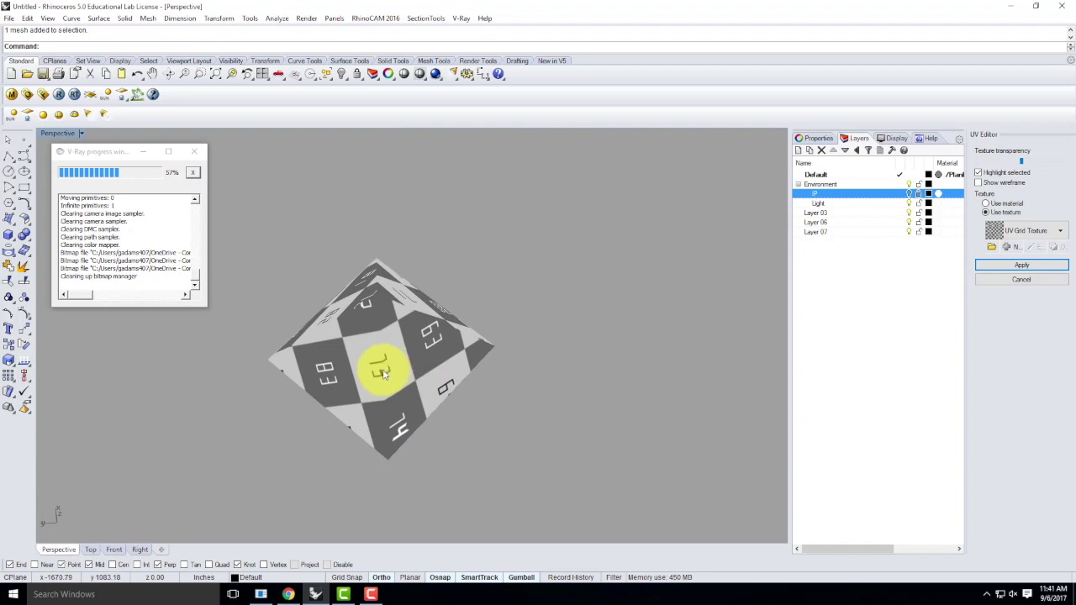
scroll(387, 367, down, 3)
scroll(437, 236, down, 2)
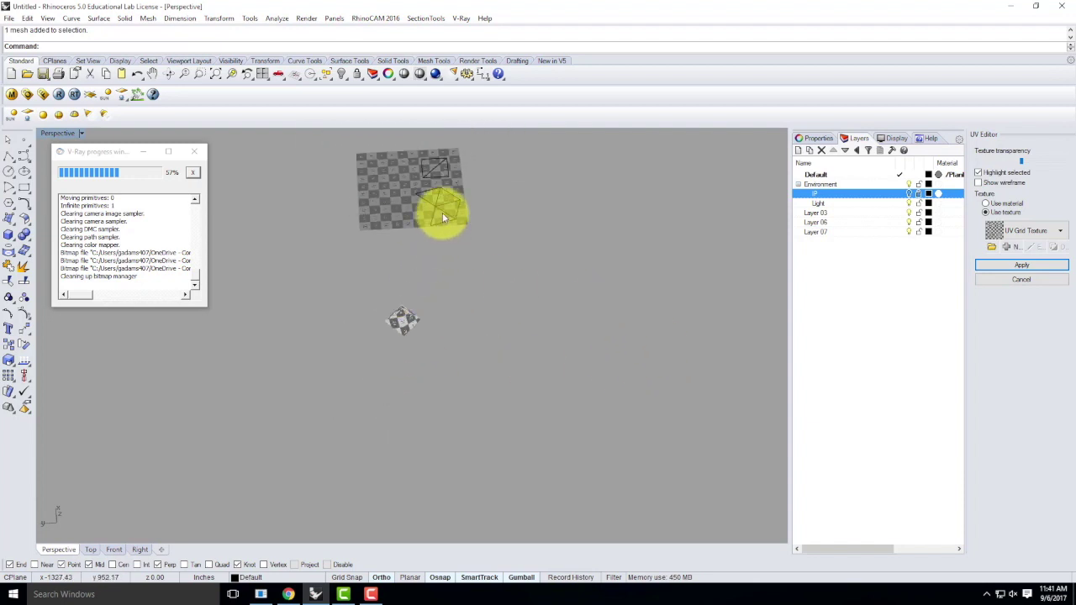
scroll(442, 214, up, 5)
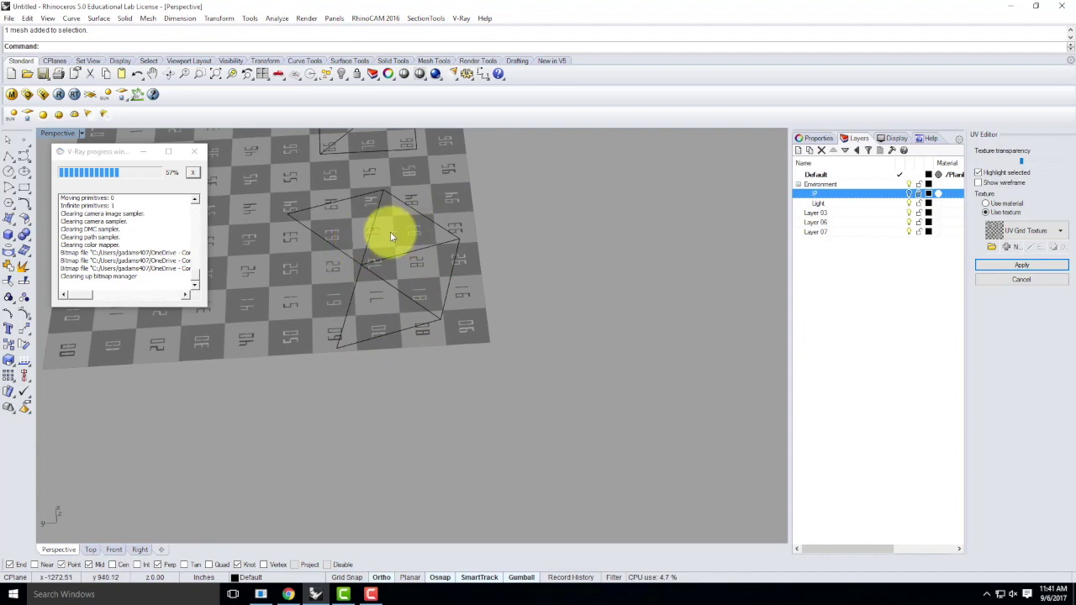
Move the UV mesh of the pyramid's side faces about one grid square, starting from one of its outer vertices.
click(403, 204)
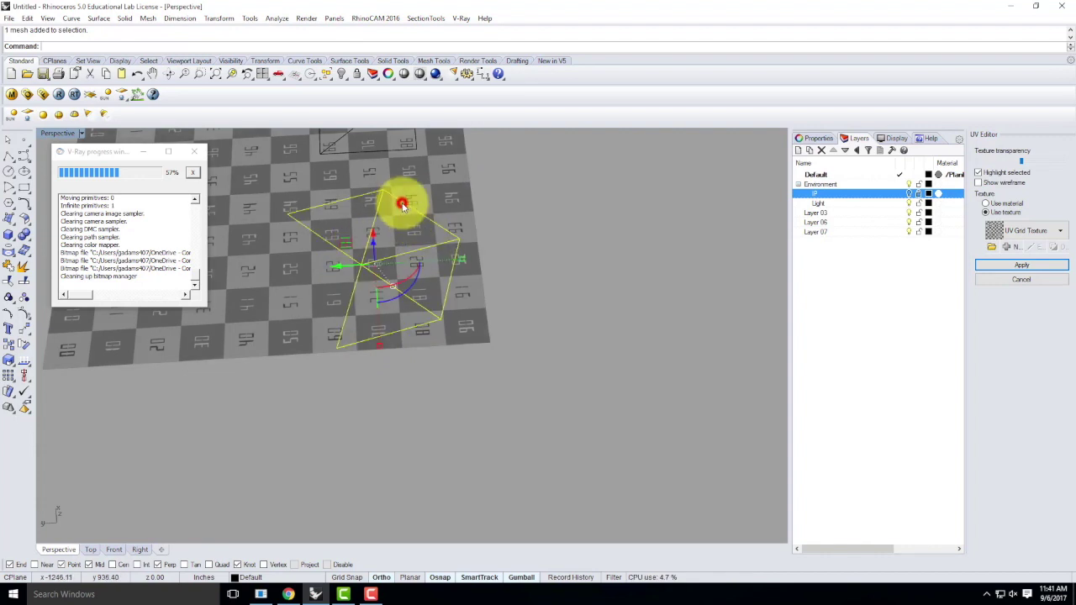
text(Move)
key(Return)
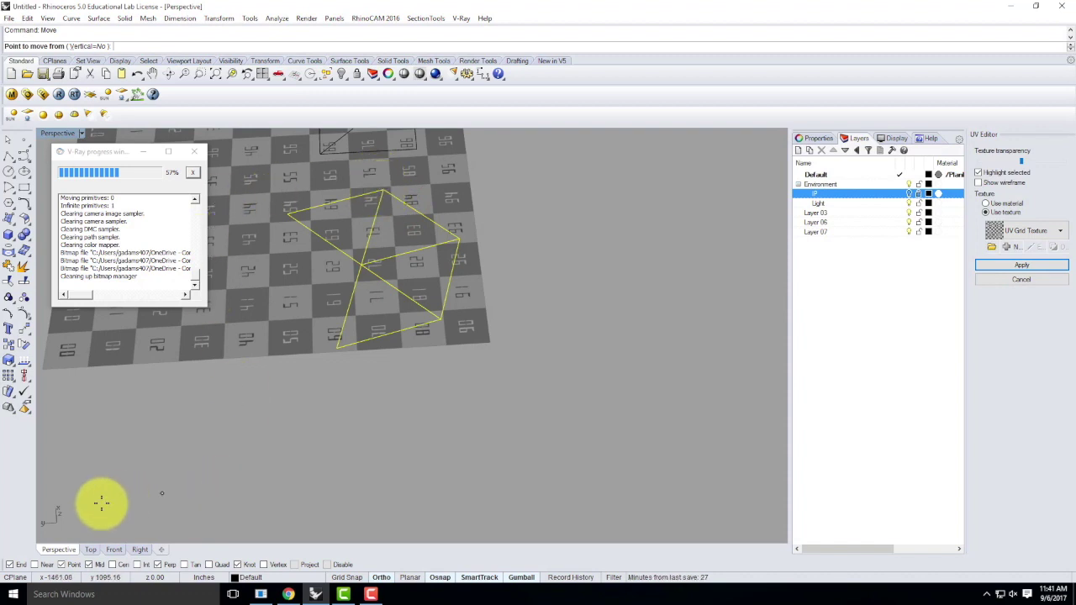
click(383, 189)
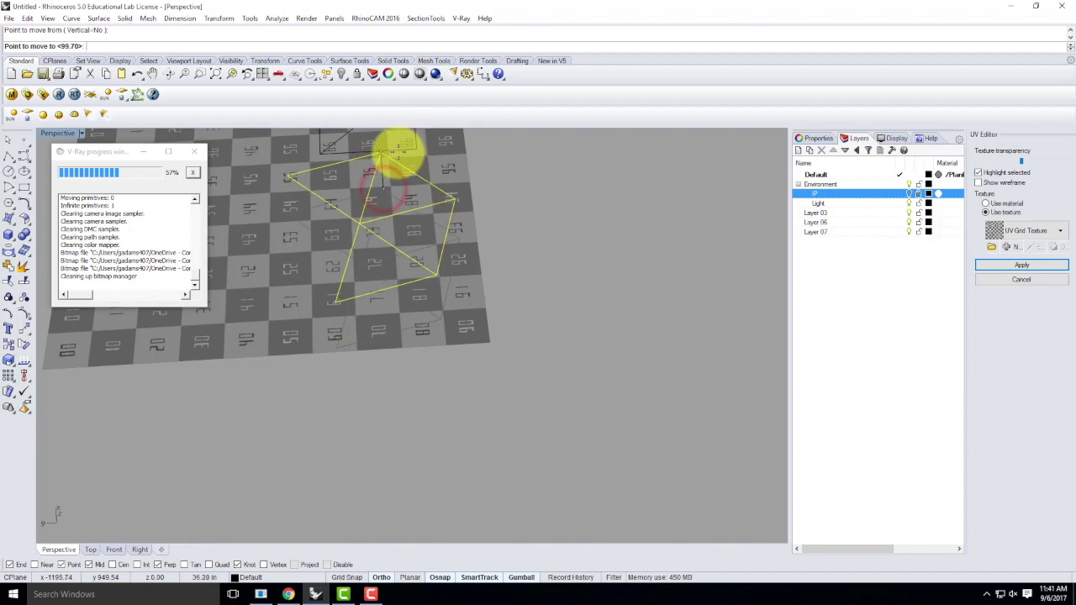
click(398, 151)
Turn off Ortho while trying to rotate the side-face UV mesh with the gumball, then undo the last rotation.
right_drag(573, 211, 413, 294)
mouse_move(387, 294)
mouse_down()
mouse_move(347, 278)
mouse_move(372, 269)
mouse_move(361, 276)
mouse_move(392, 281)
mouse_up()
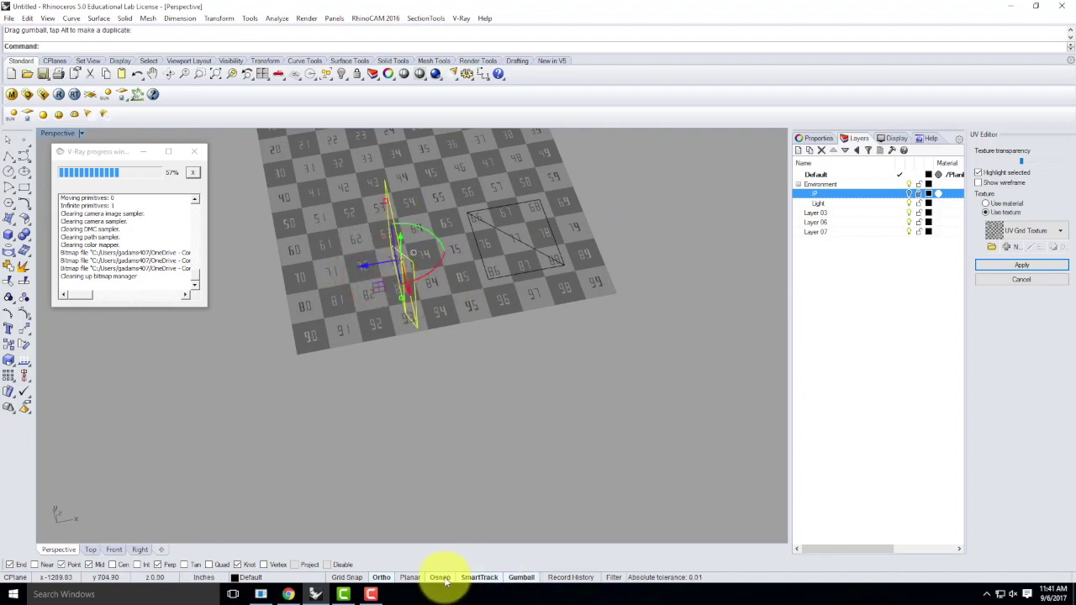
click(385, 576)
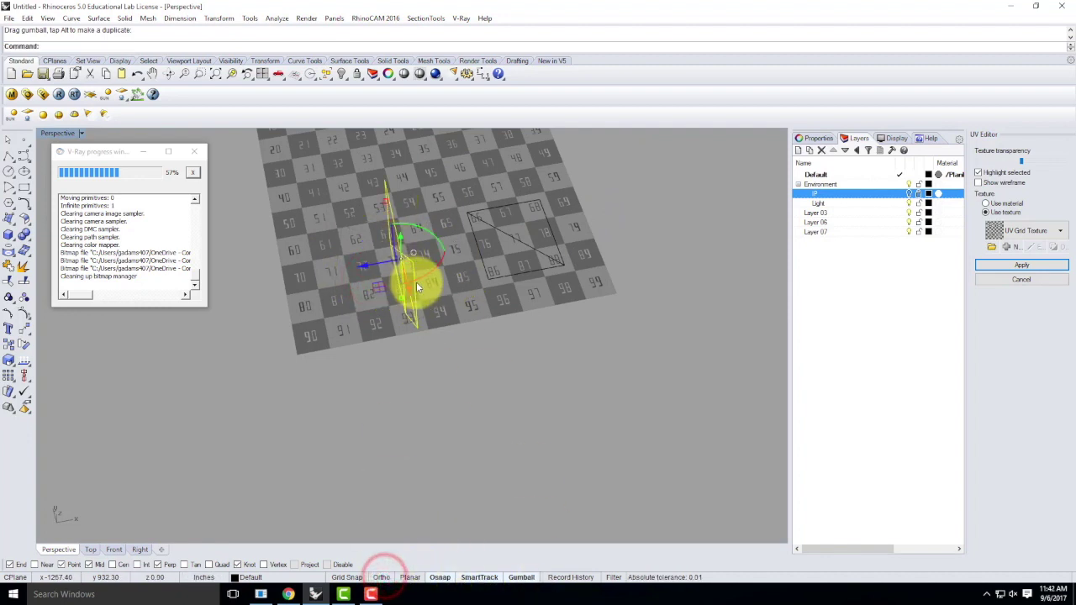
drag(438, 247, 415, 227)
right_drag(497, 324, 499, 276)
key(ctrl+z)
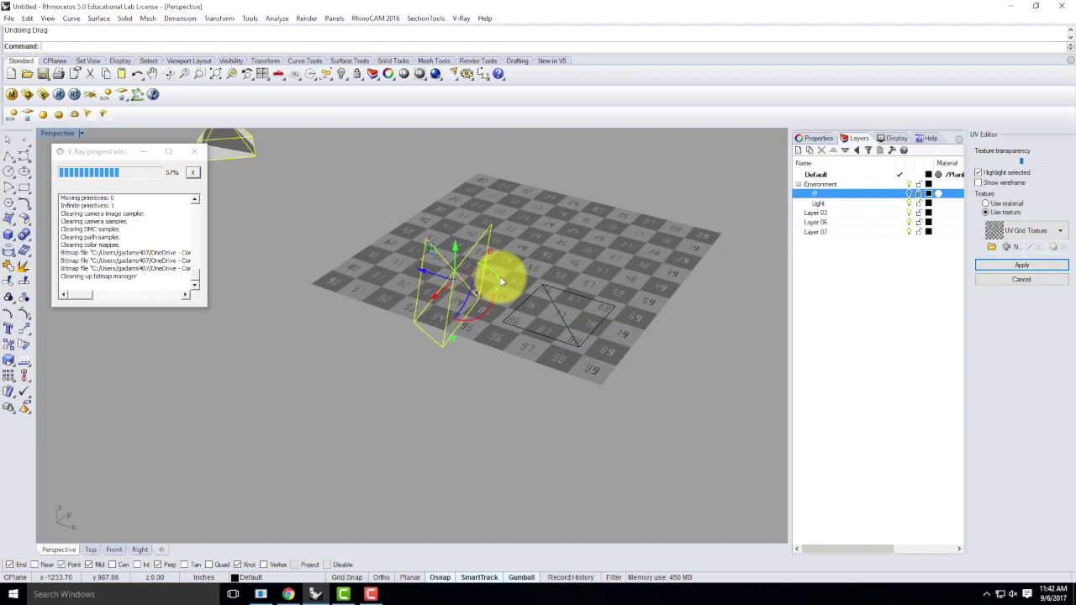
Rotate the side-face UV mesh within the plane of the texture grid and check the mapping on the pyramid.
right_drag(413, 361, 328, 271)
drag(330, 265, 337, 303)
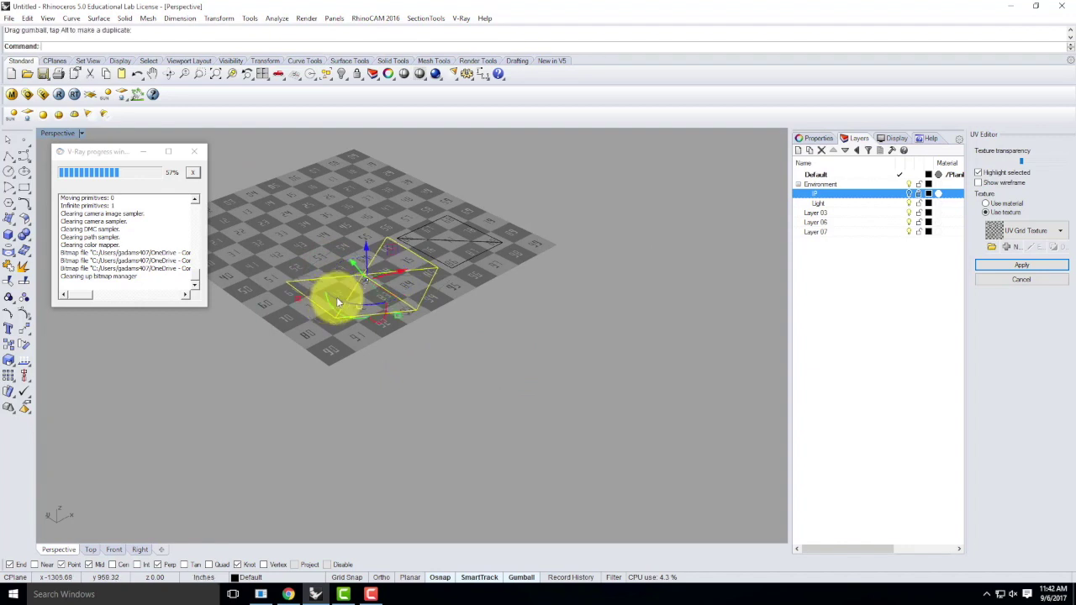
right_drag(412, 269, 286, 286)
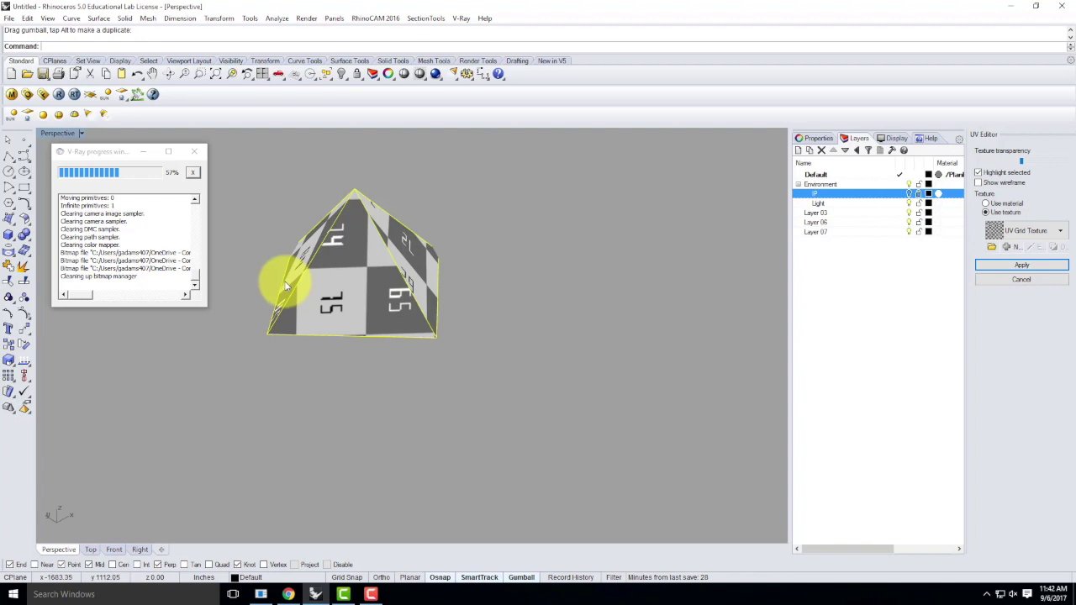
click(525, 307)
right_drag(584, 228, 532, 263)
scroll(551, 216, up, 5)
click(533, 209)
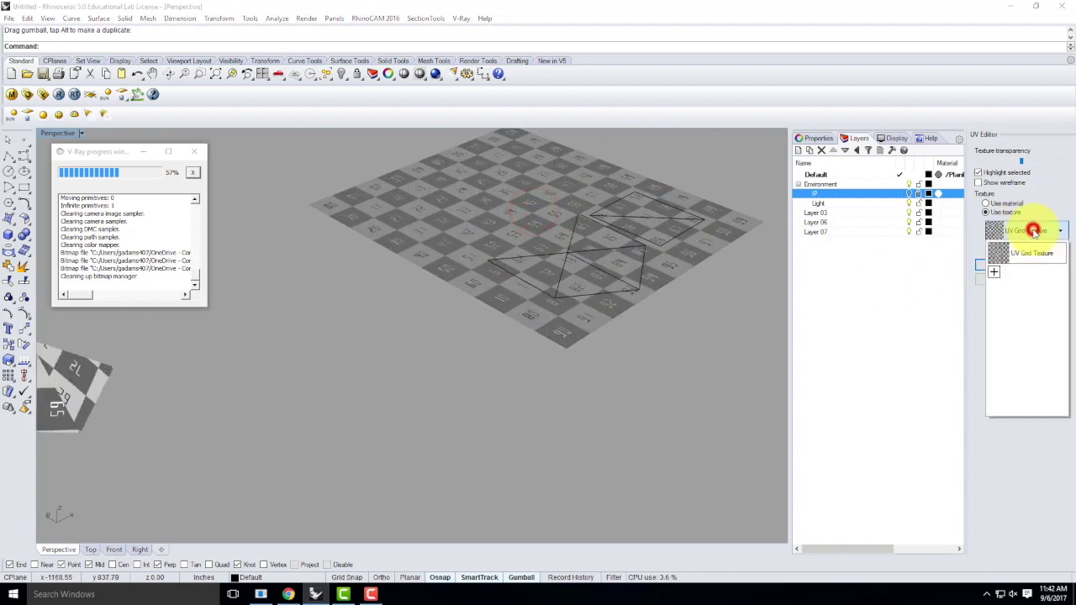
Start a new image-file texture for the UV editor and browse the V-Ray Materials to Siding > Wood > Planks - Rough Wood - Staggered.
click(994, 272)
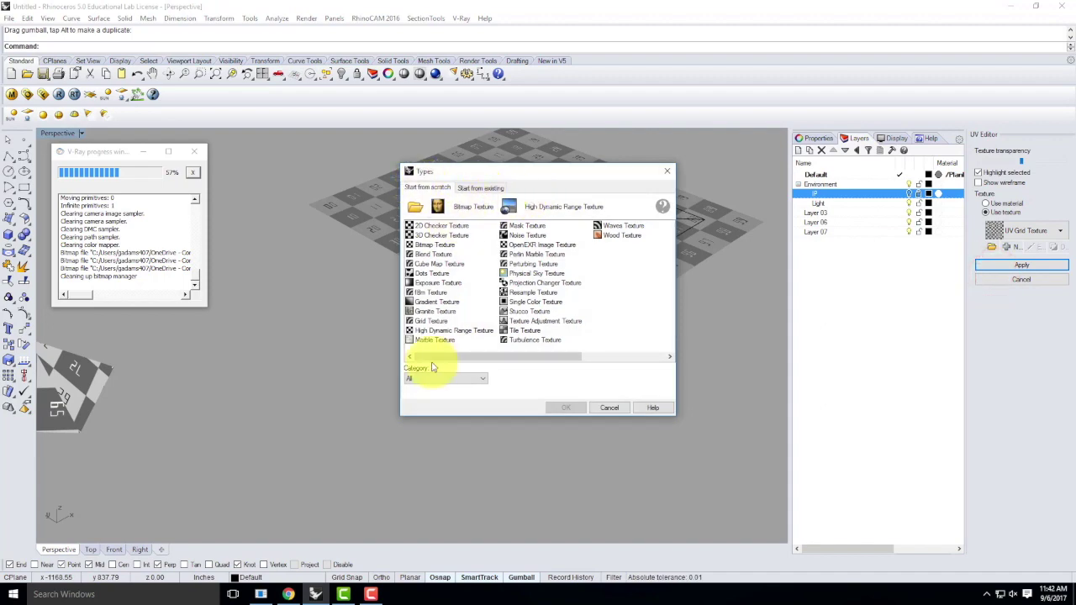
click(415, 207)
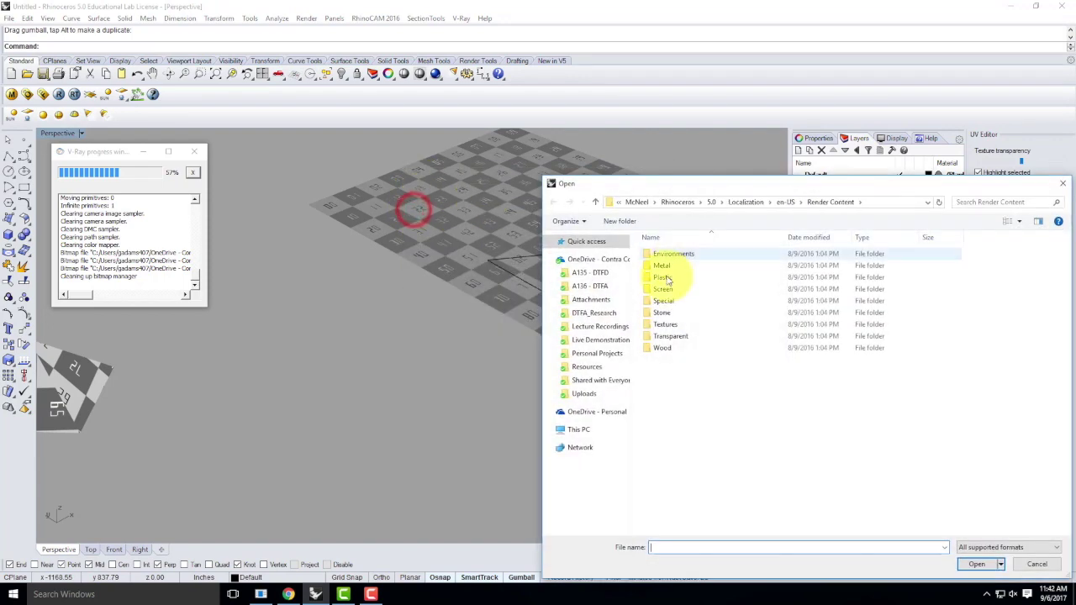
drag(669, 176, 492, 119)
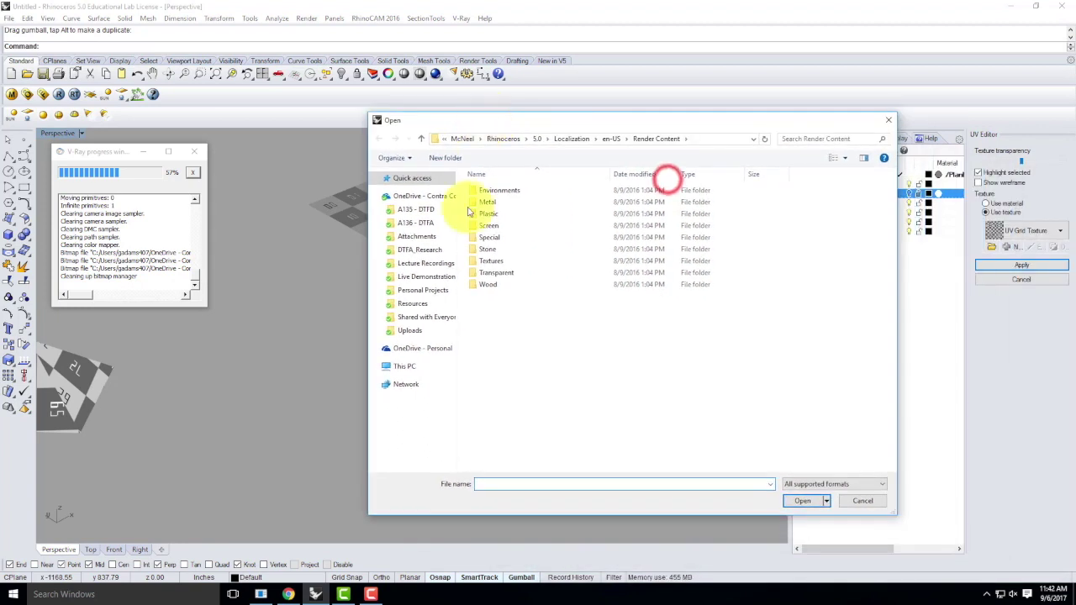
click(413, 305)
double_click(493, 312)
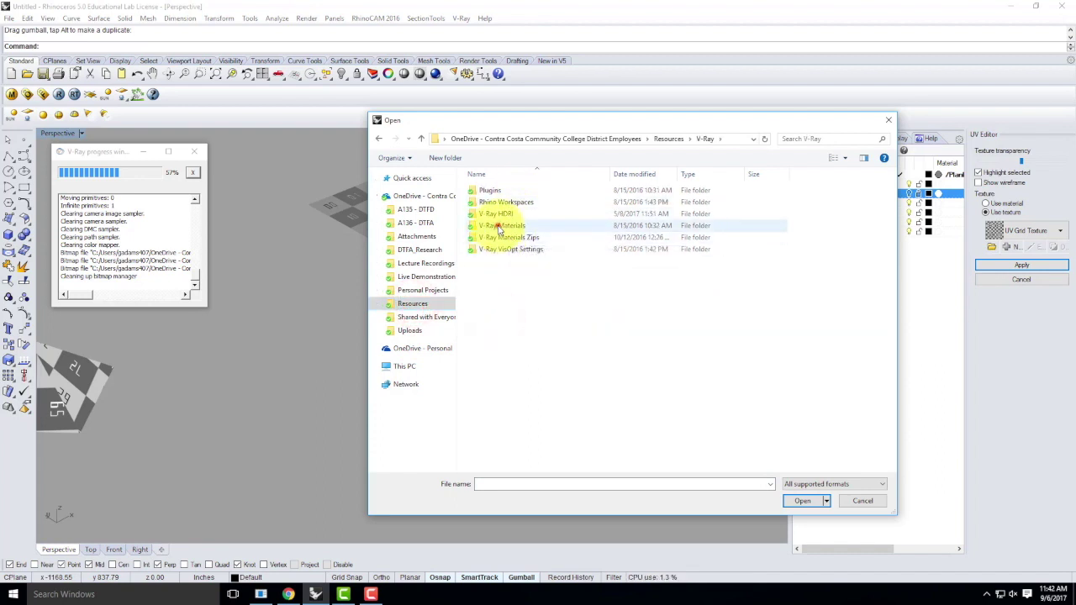
double_click(501, 226)
click(490, 367)
double_click(490, 367)
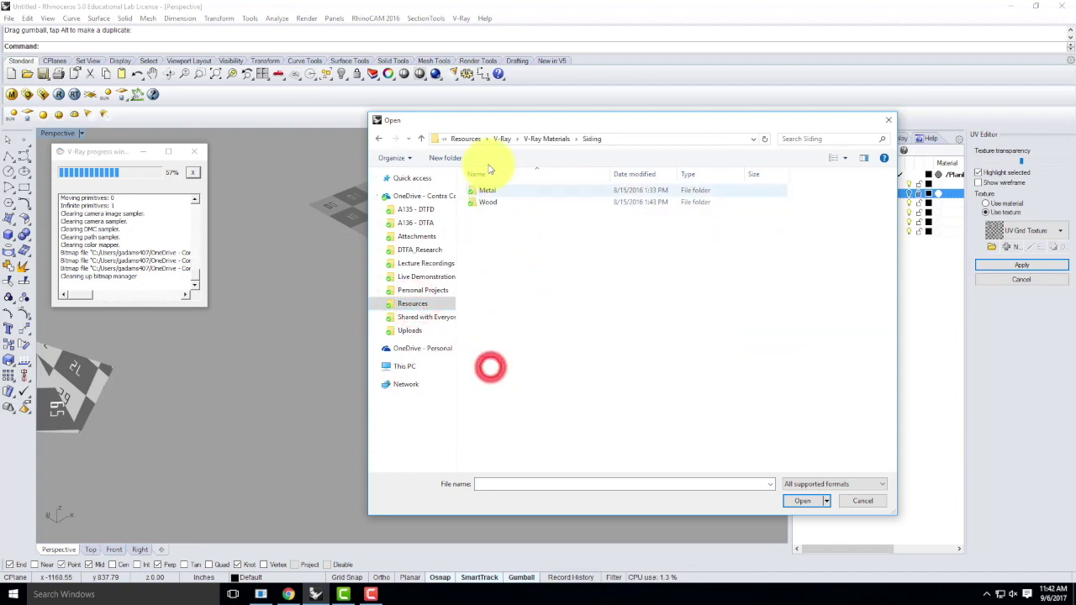
double_click(492, 202)
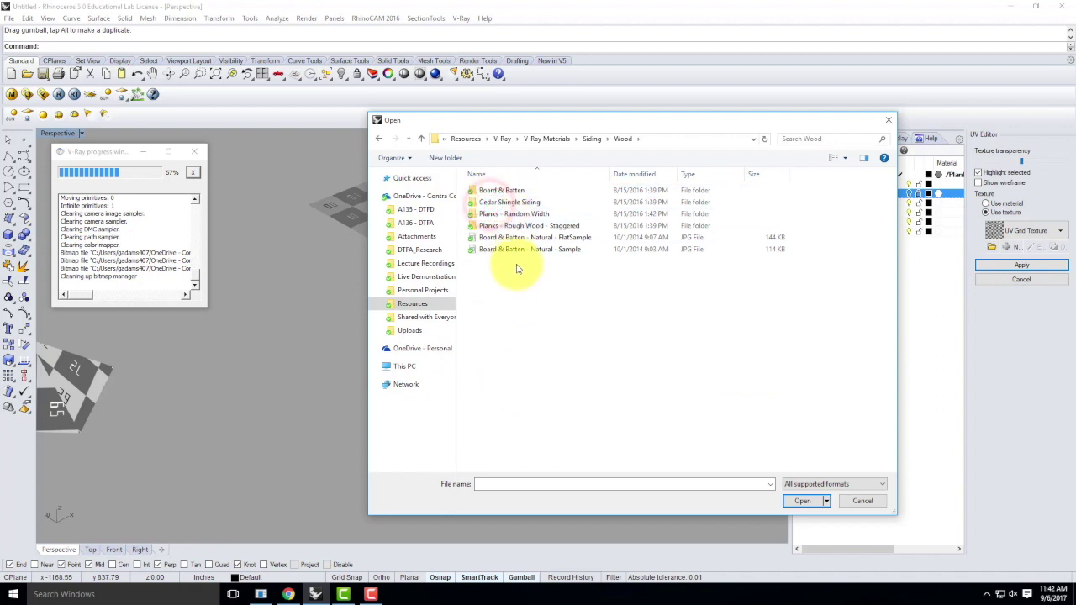
double_click(520, 229)
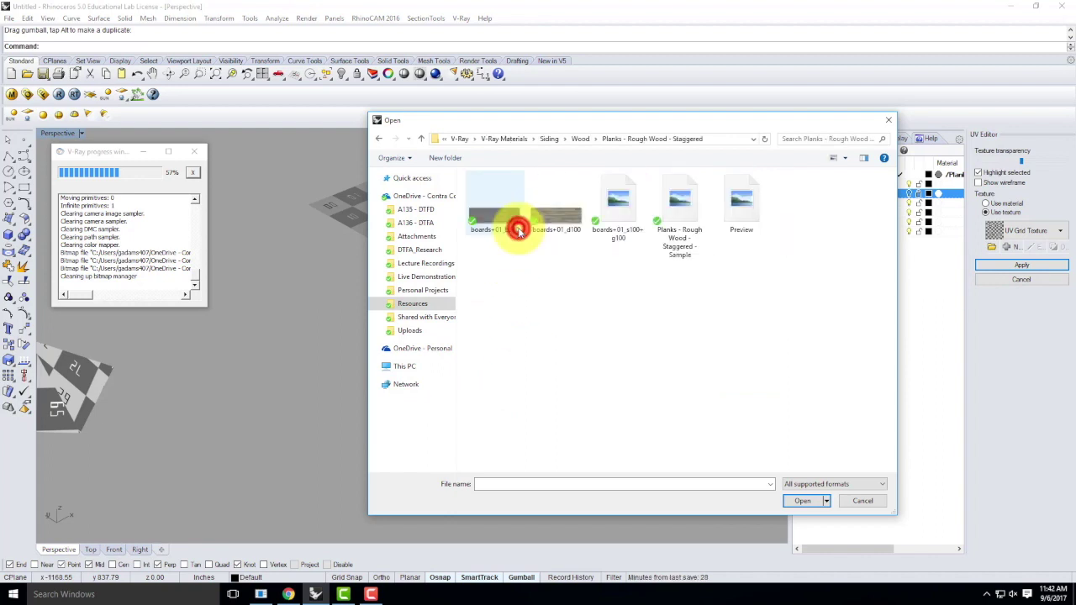
Load the image boards+01_d100 as the UV editor's bitmap texture, accepting its default mapping settings.
click(550, 217)
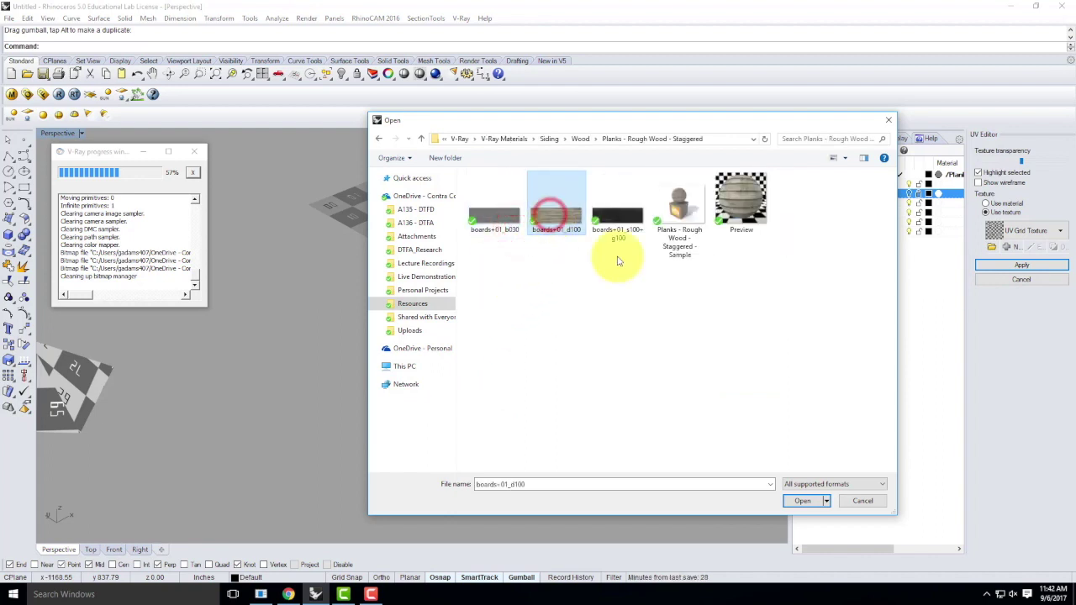
click(806, 501)
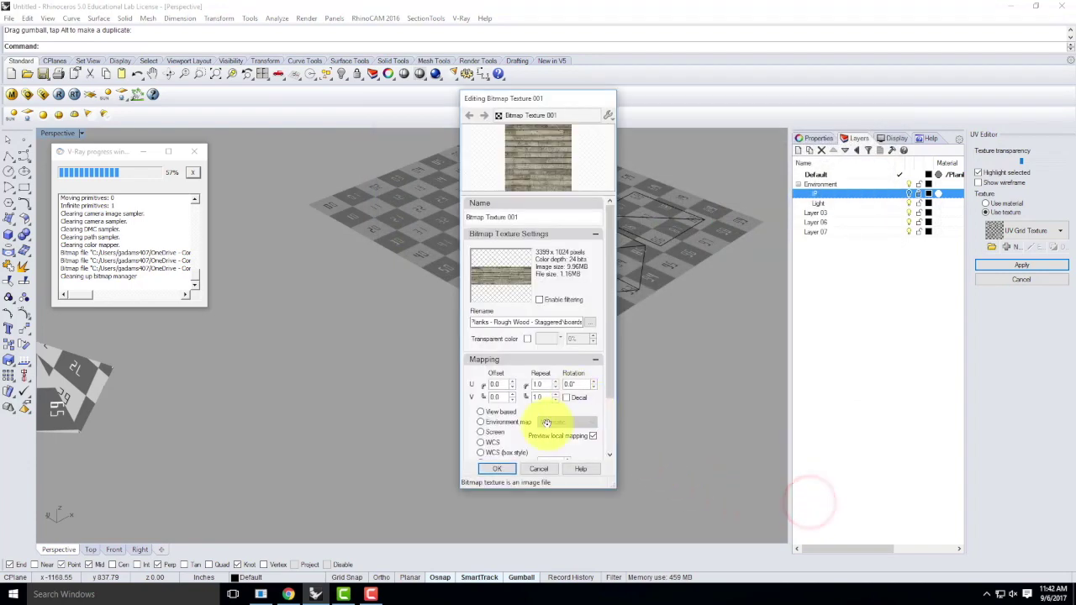
click(497, 470)
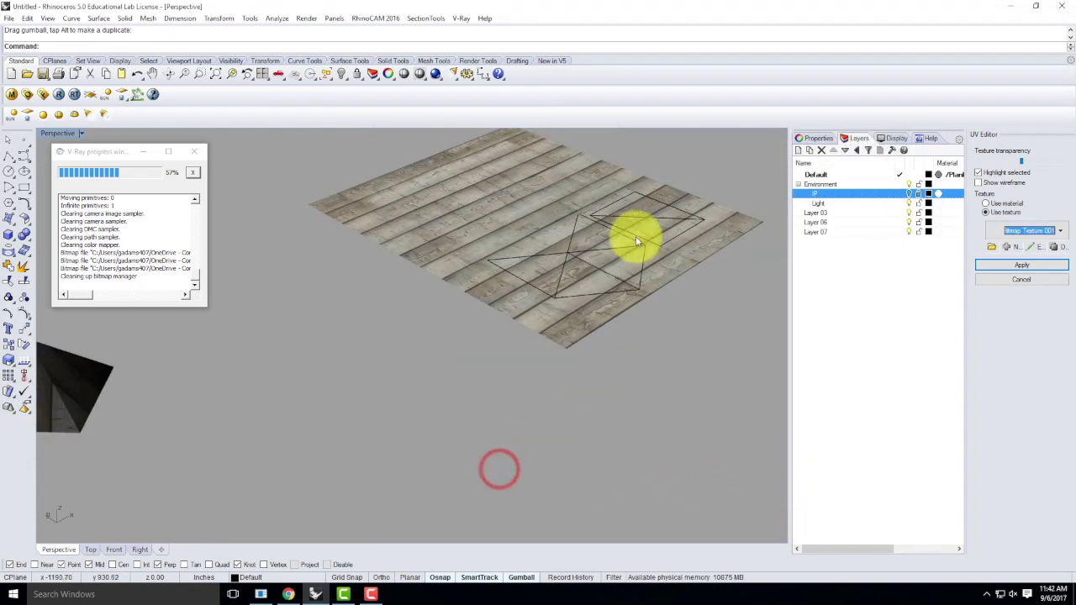
Move the square base's UV mesh about half its width across the planks, check the wood on the pyramid, and deselect it.
scroll(711, 304, down, 3)
scroll(639, 252, up, 5)
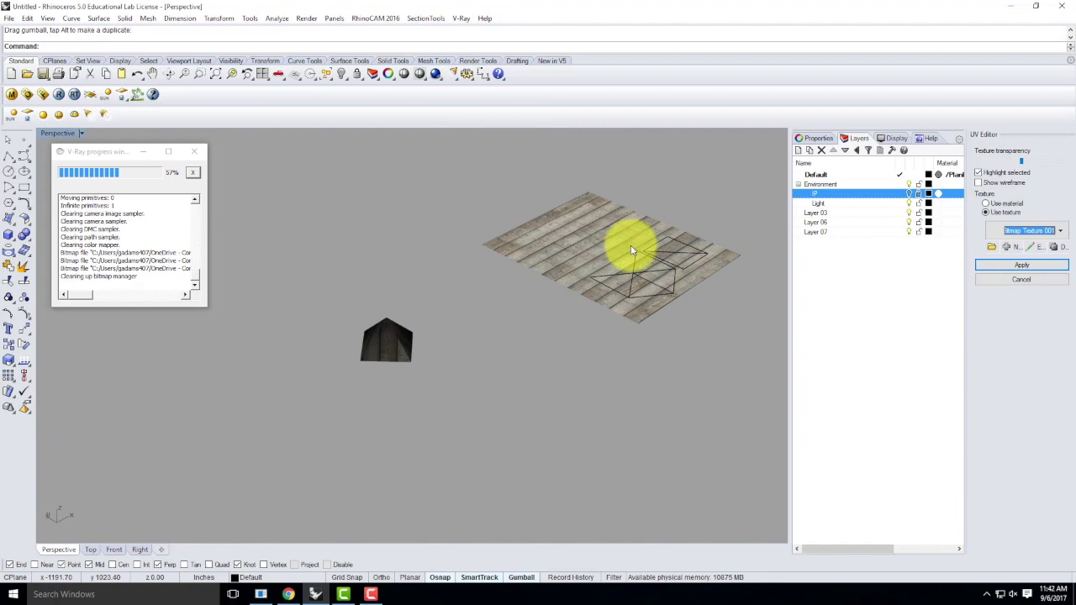
right_drag(711, 265, 651, 356)
scroll(651, 356, up, 4)
click(646, 365)
drag(643, 382, 640, 331)
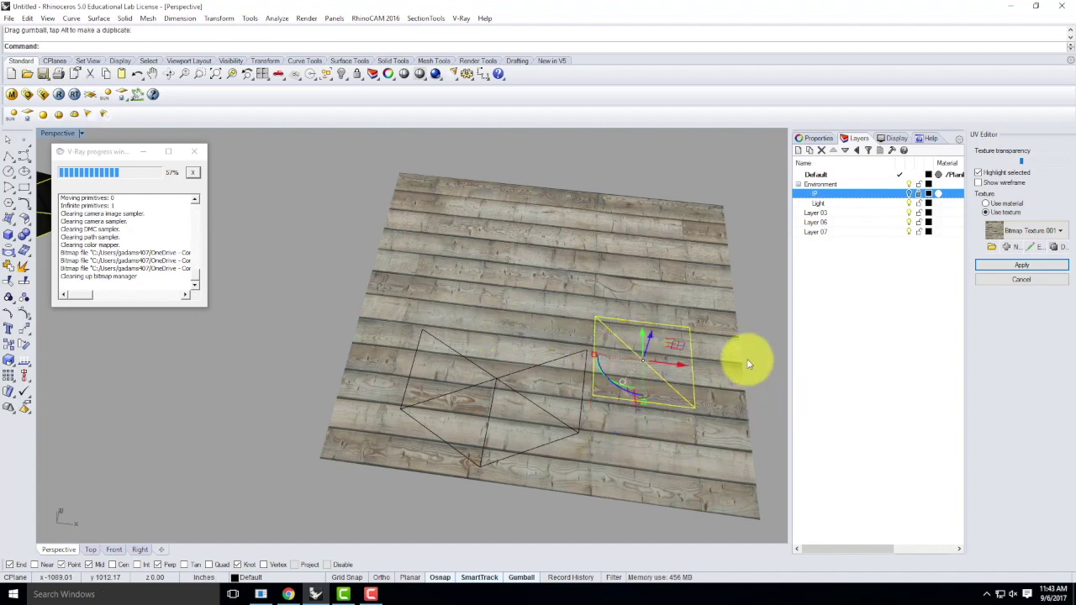
right_drag(746, 359, 569, 384)
right_drag(448, 335, 509, 334)
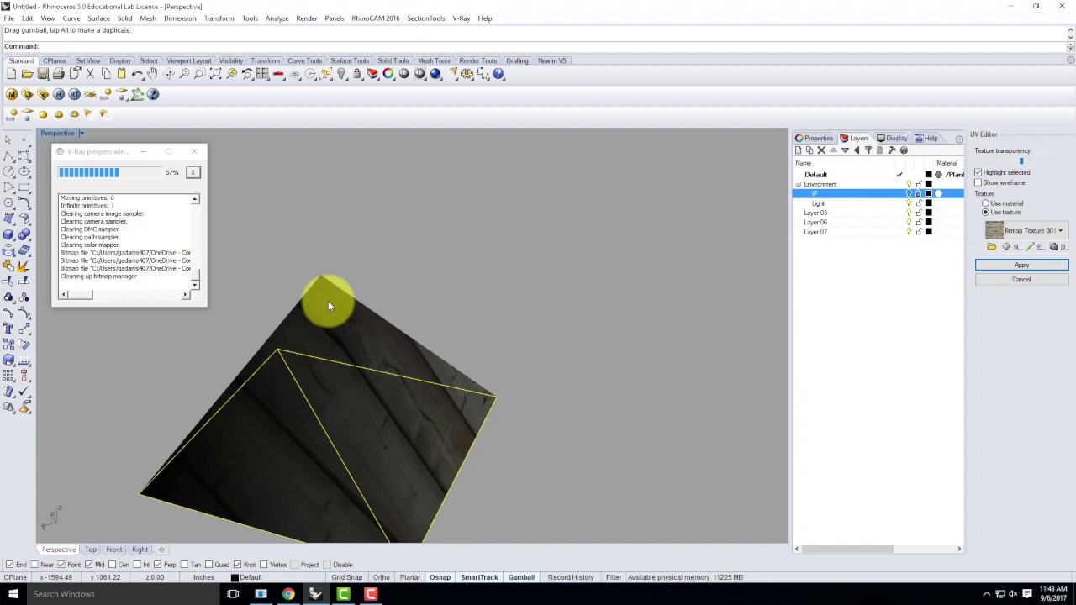
scroll(485, 238, down, 5)
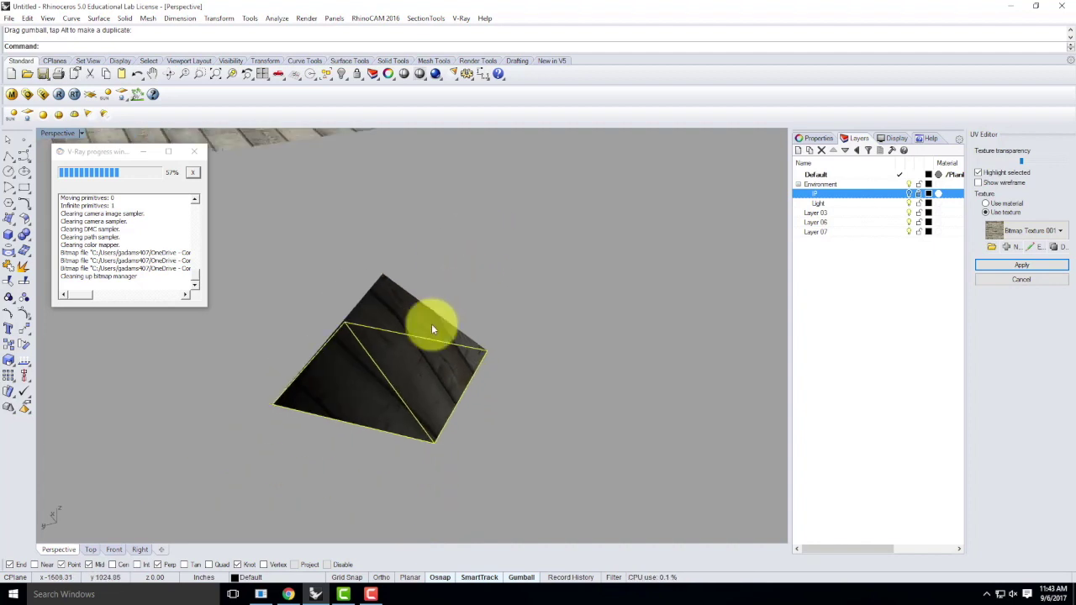
right_drag(408, 376, 557, 418)
click(578, 387)
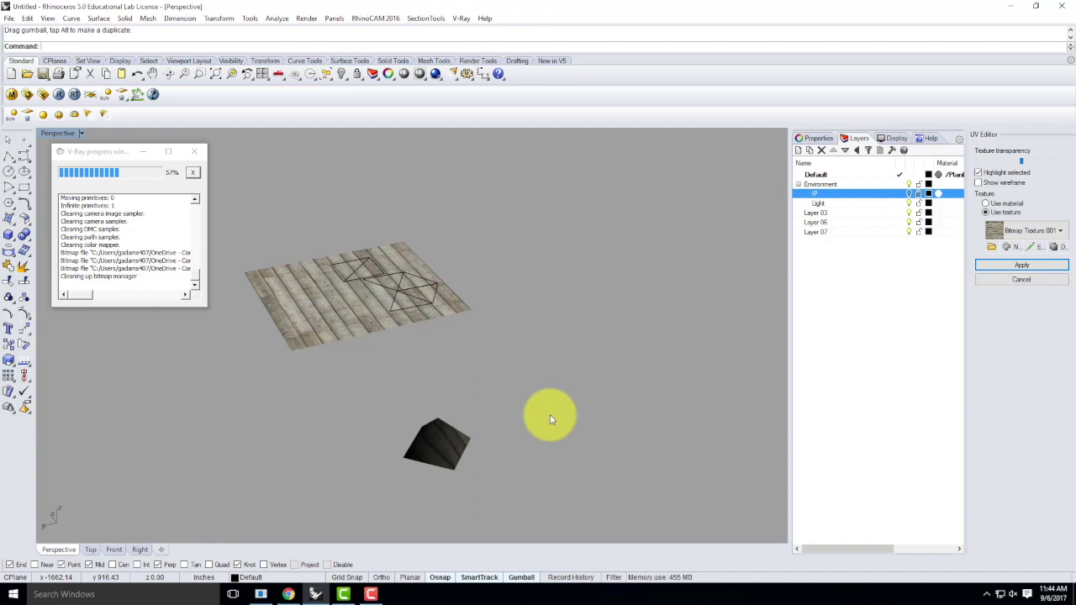
Show the hidden objects and apply the UV edits to the pyramid.
text(Show)
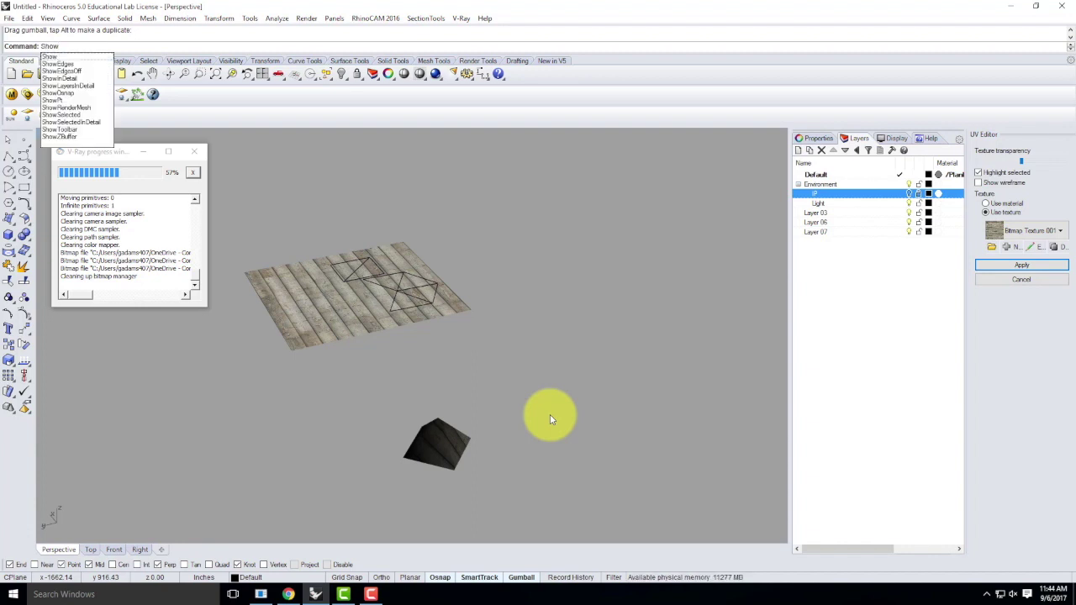
key(Return)
right_drag(707, 475, 580, 471)
click(1024, 271)
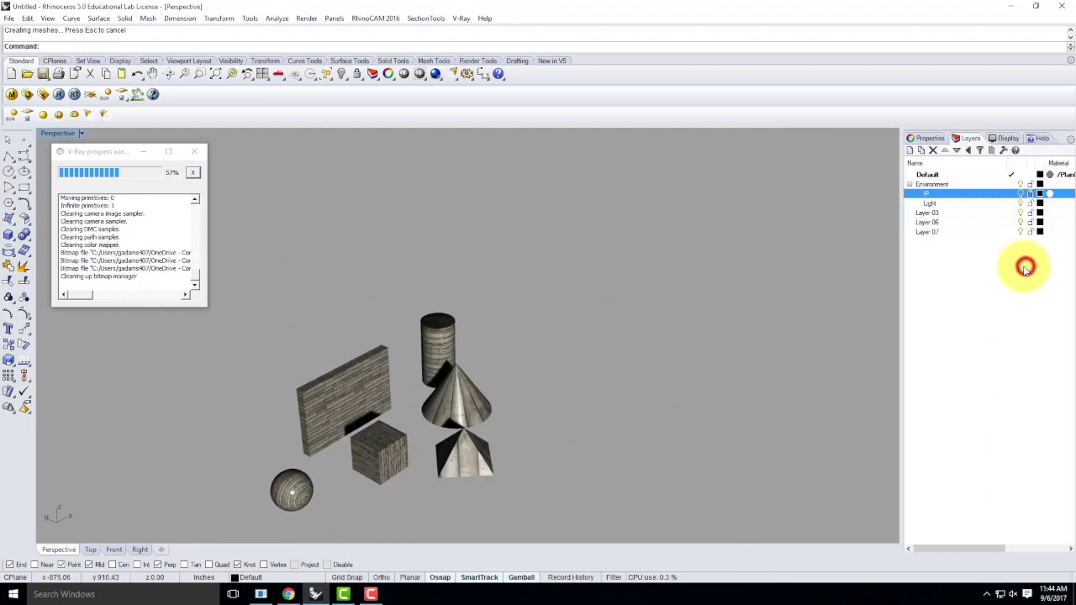
right_drag(610, 452, 216, 332)
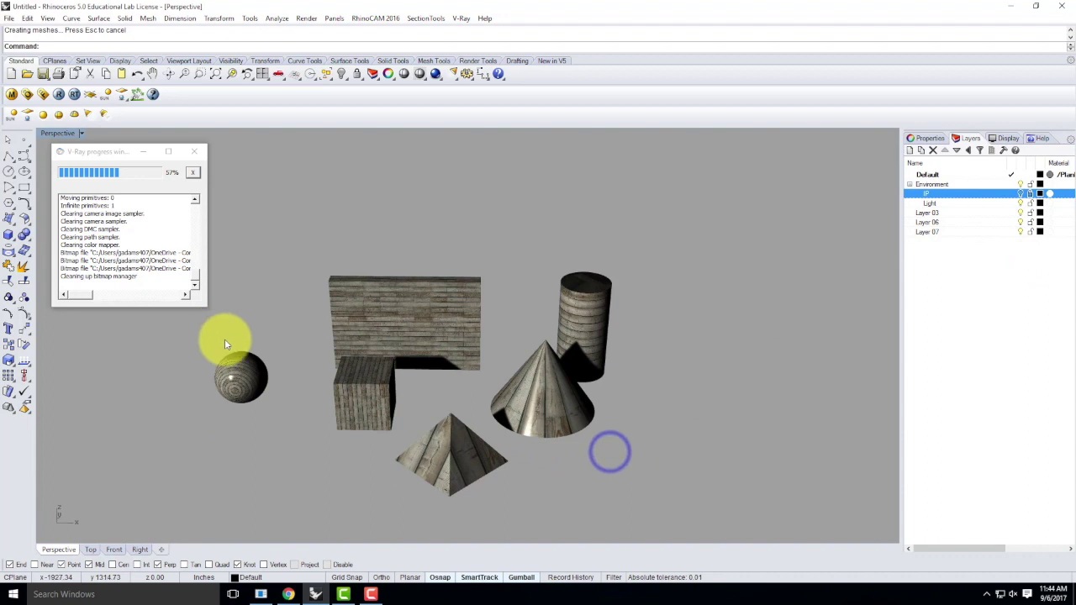
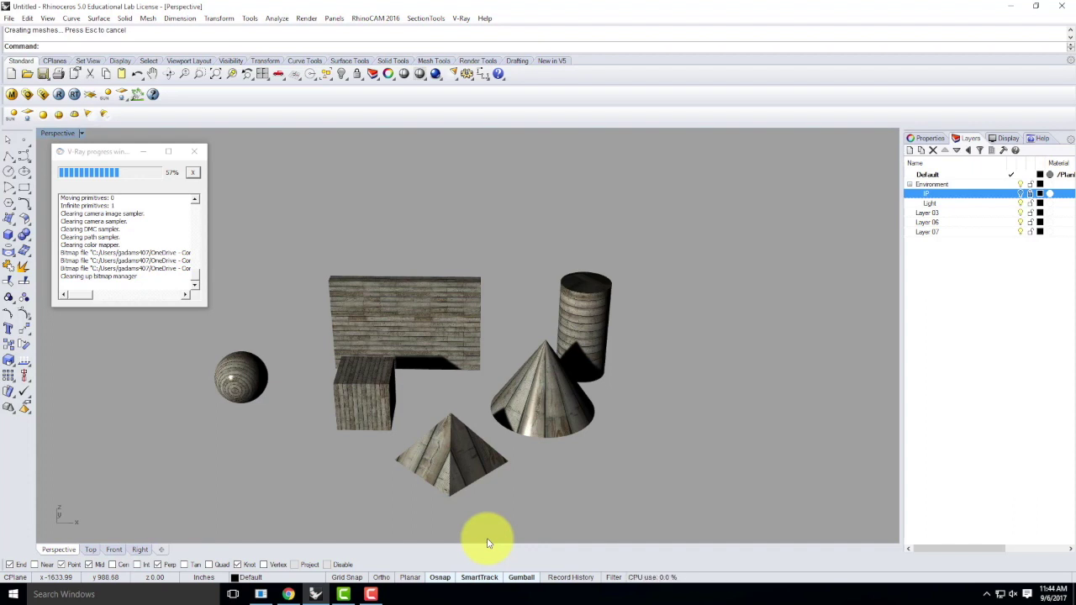
Open the Bridge model from the Ex205 folder of Live - A136 Exercises, discarding the changes to the current scene.
click(8, 18)
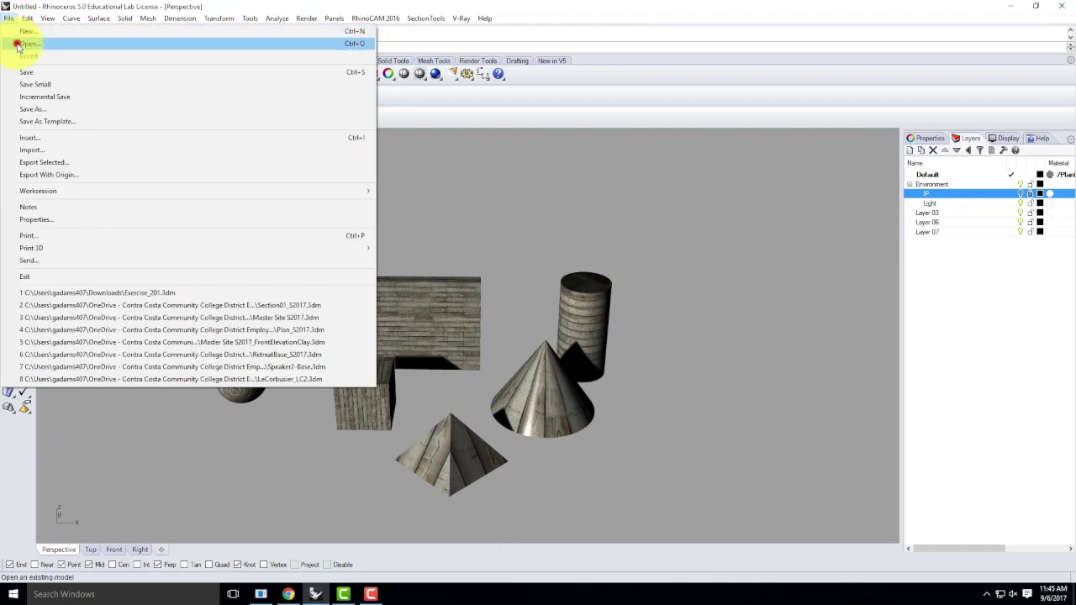
click(17, 42)
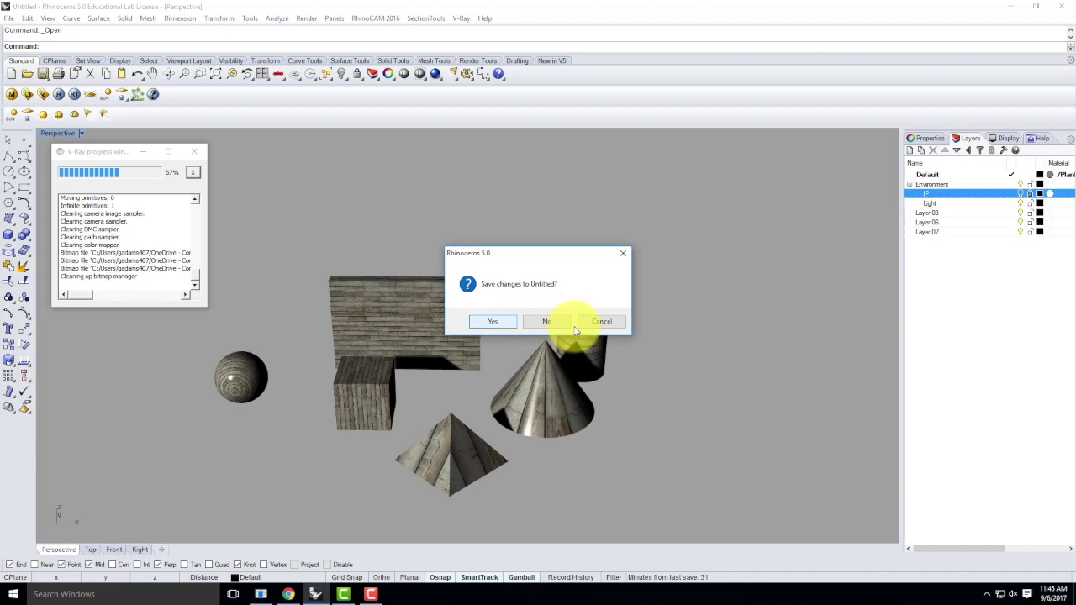
click(548, 322)
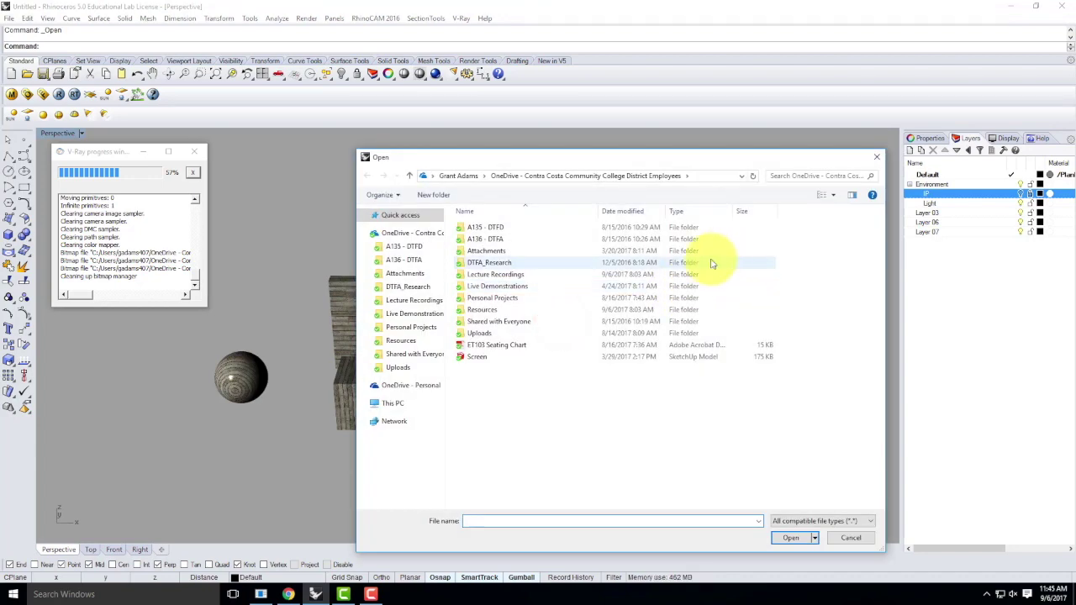
click(412, 314)
double_click(480, 229)
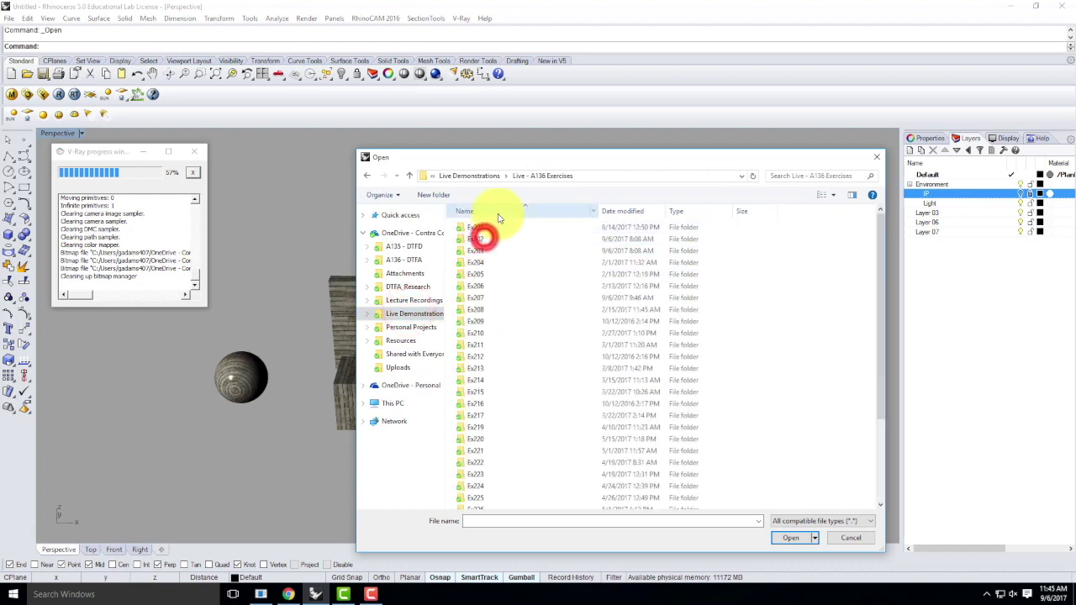
double_click(475, 299)
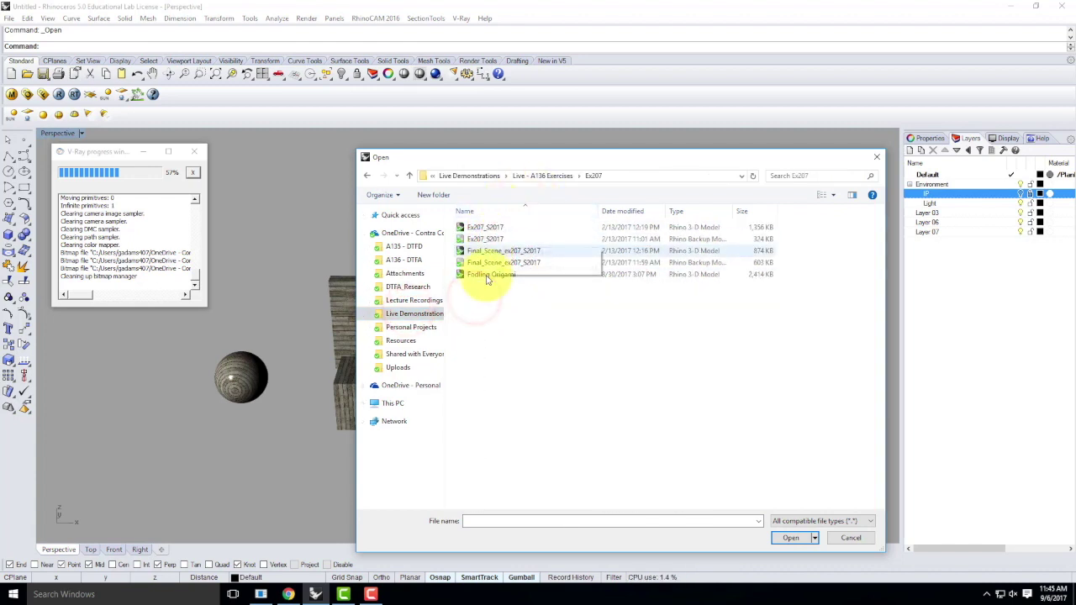
click(367, 175)
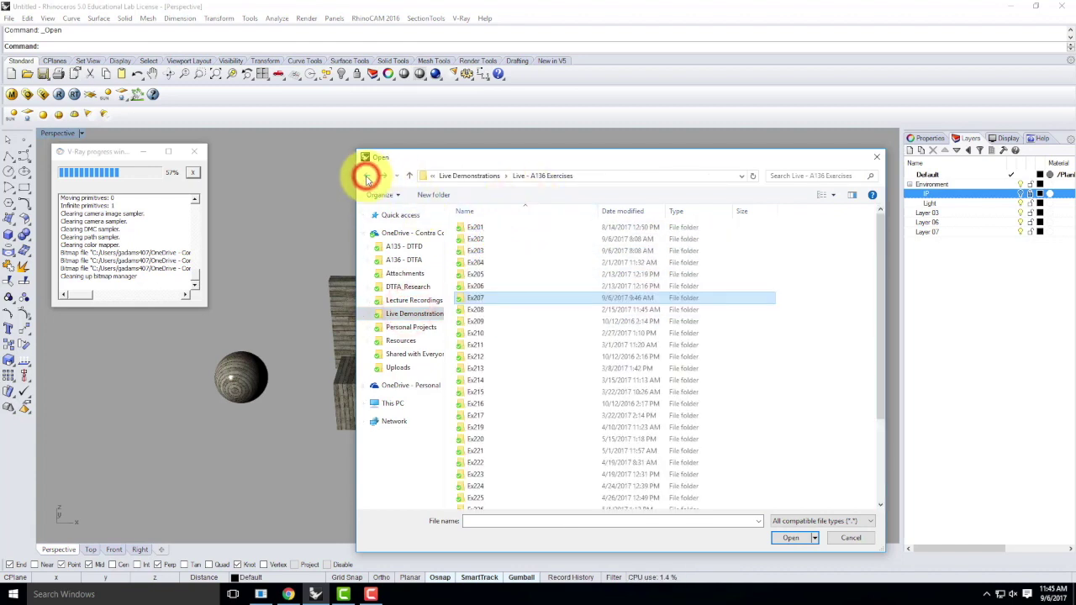
double_click(477, 274)
click(473, 229)
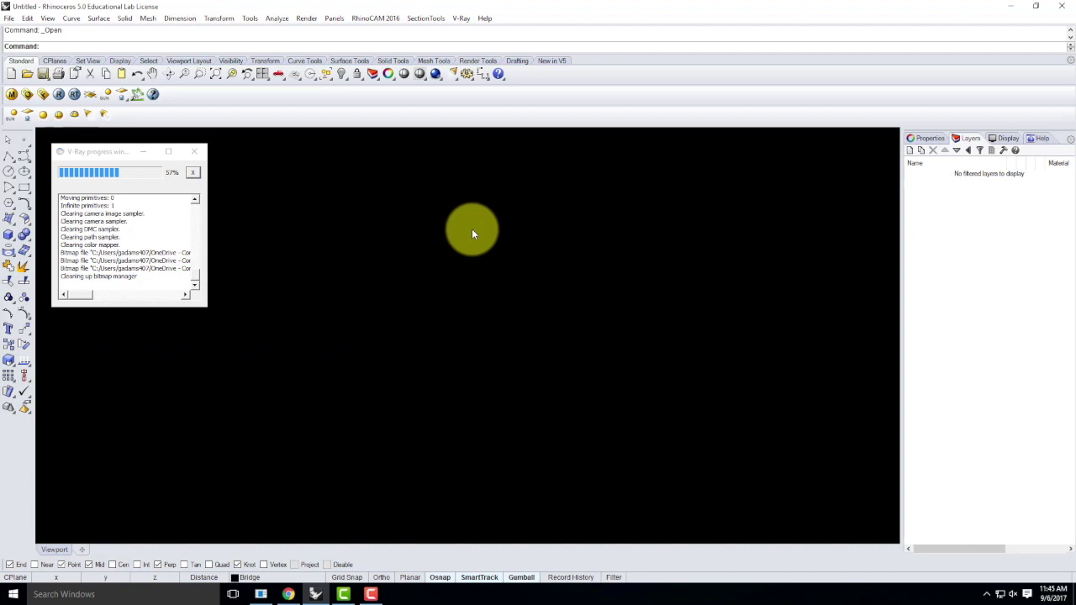
scroll(647, 263, down, 2)
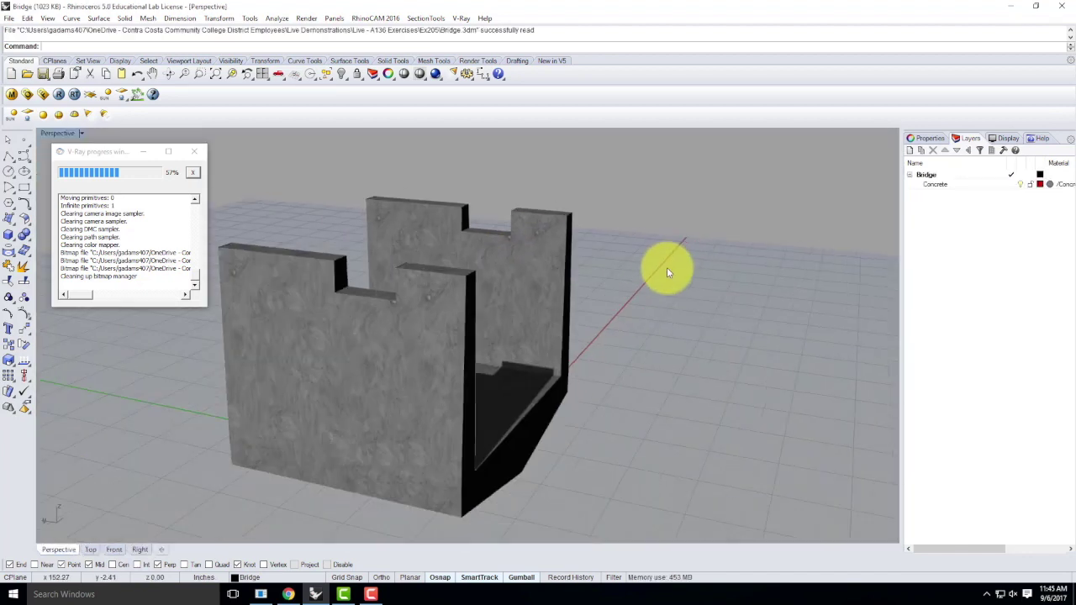
right_drag(464, 314, 492, 353)
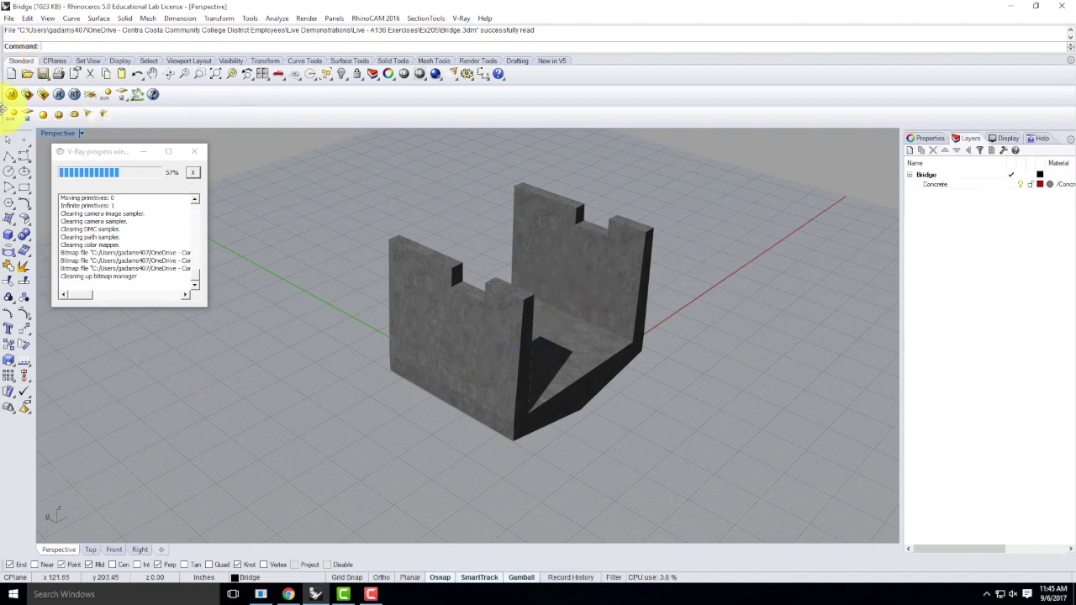
click(9, 18)
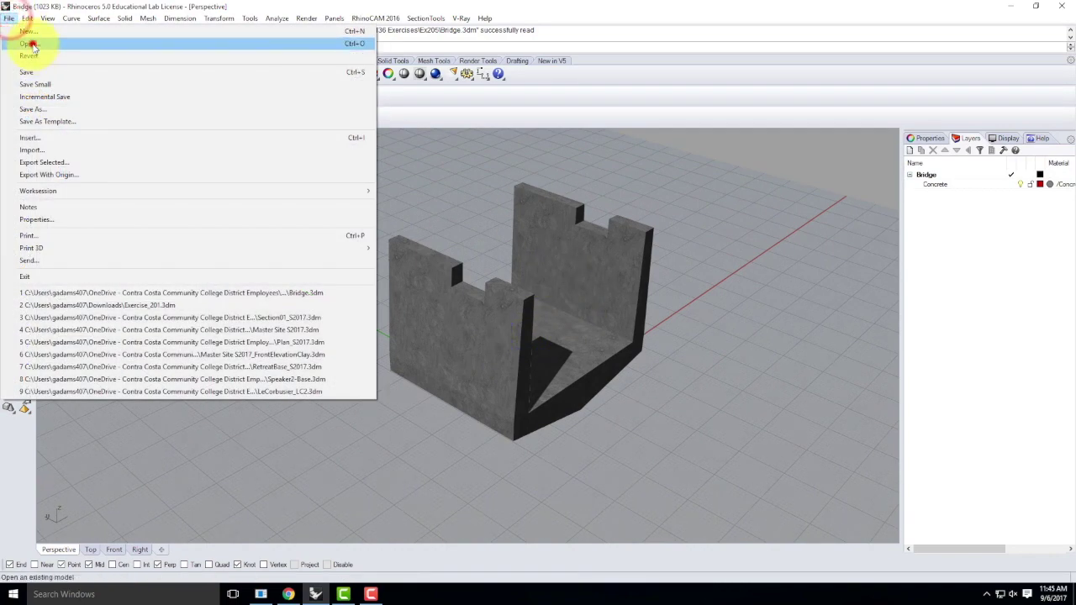
click(32, 45)
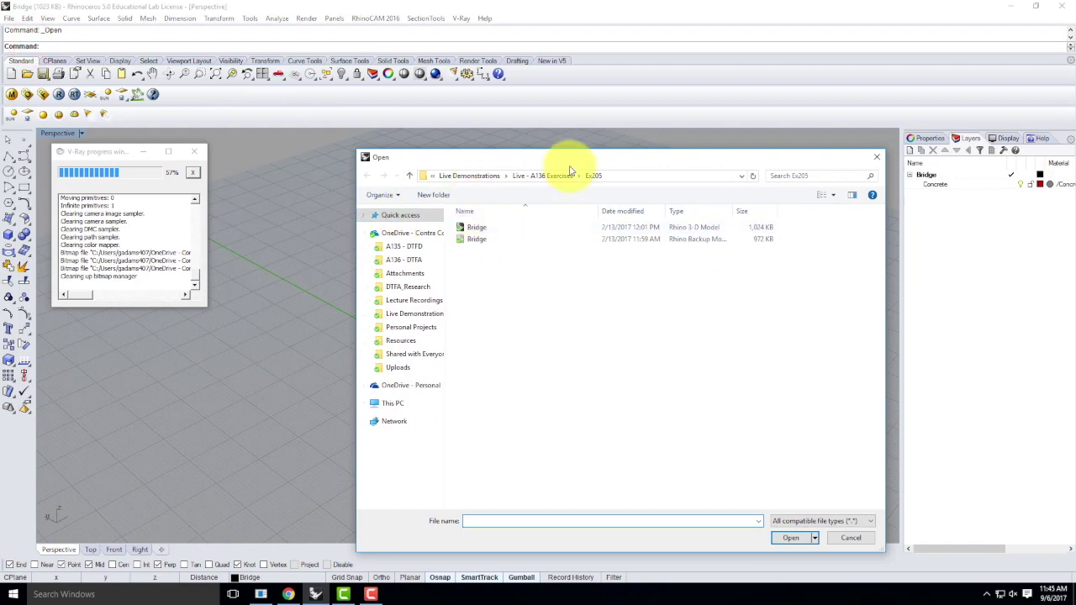
click(555, 175)
double_click(475, 264)
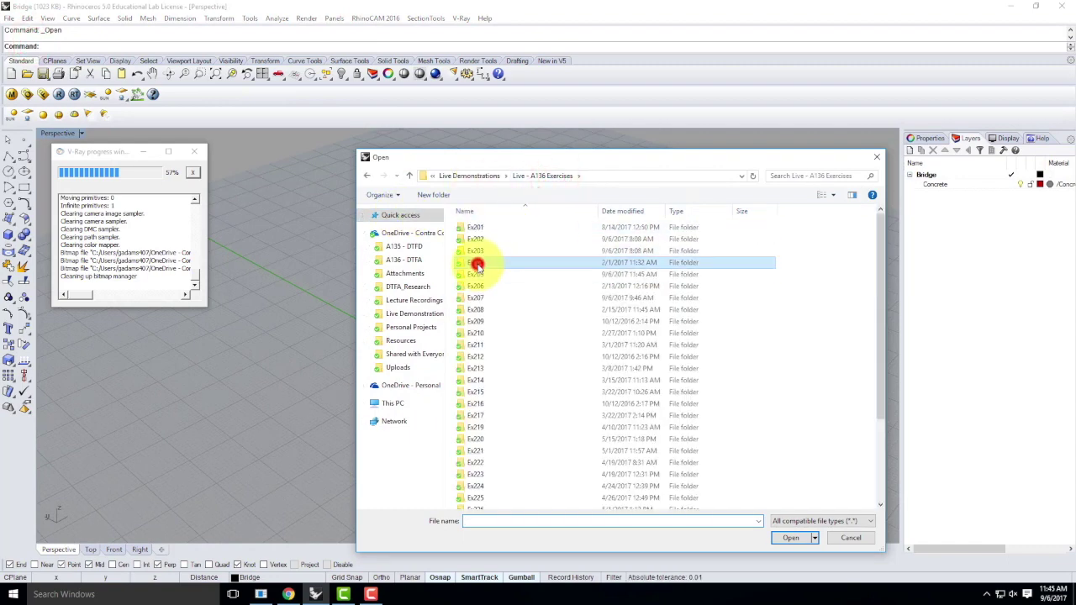
double_click(476, 228)
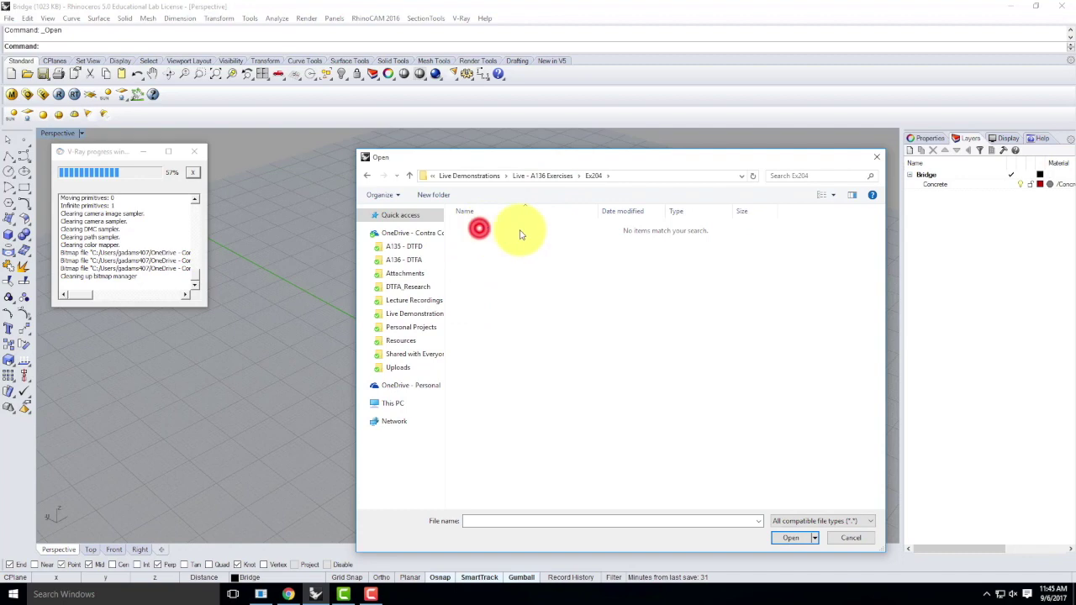
click(366, 175)
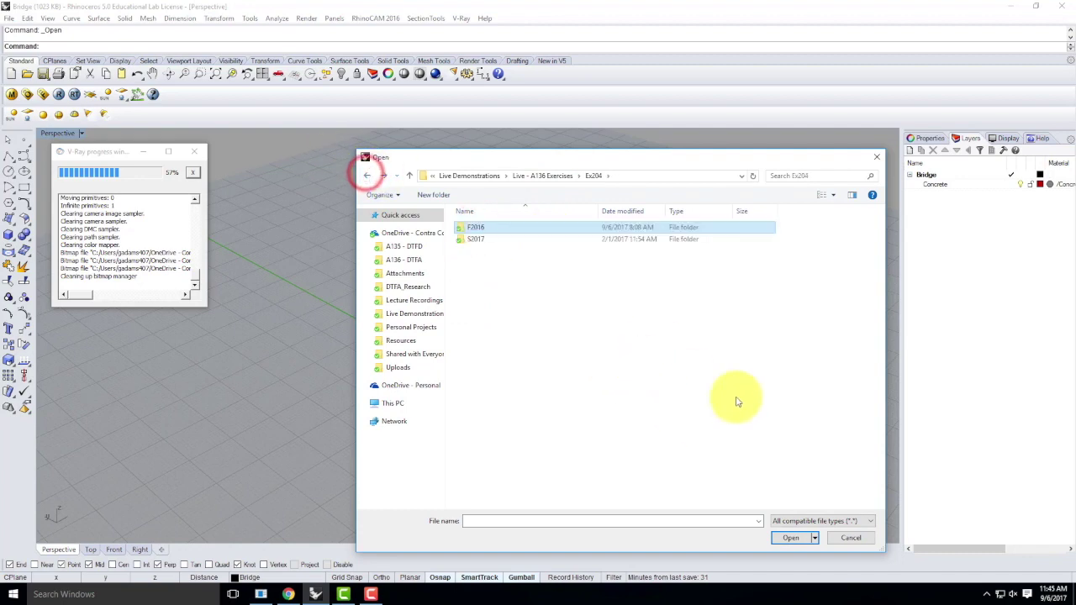
click(854, 538)
Examine the concrete texture on the bridge's notched walls from closer and lower angles.
right_drag(695, 332, 552, 391)
scroll(519, 351, up, 5)
right_drag(486, 311, 472, 247)
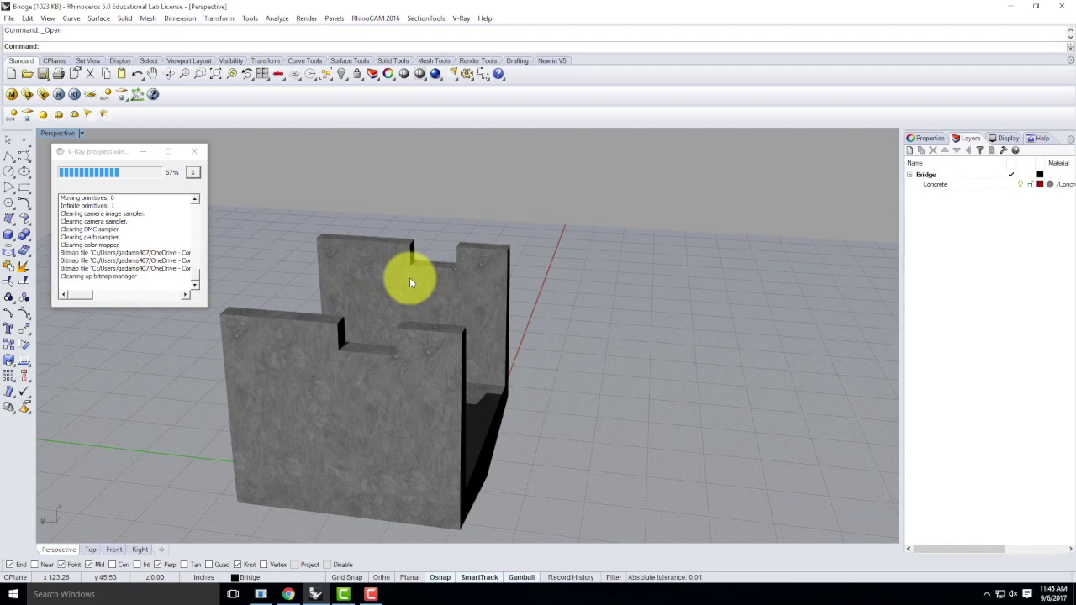
scroll(412, 273, down, 4)
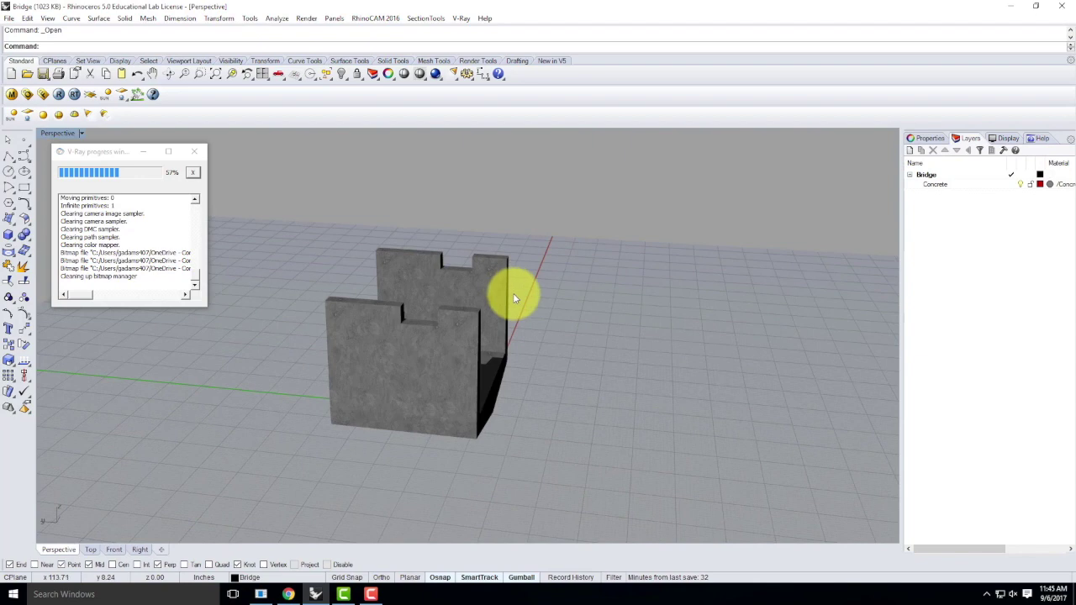
Remove the box texture mapping from the bridge, deselect it, and check the concrete on its walls.
click(431, 343)
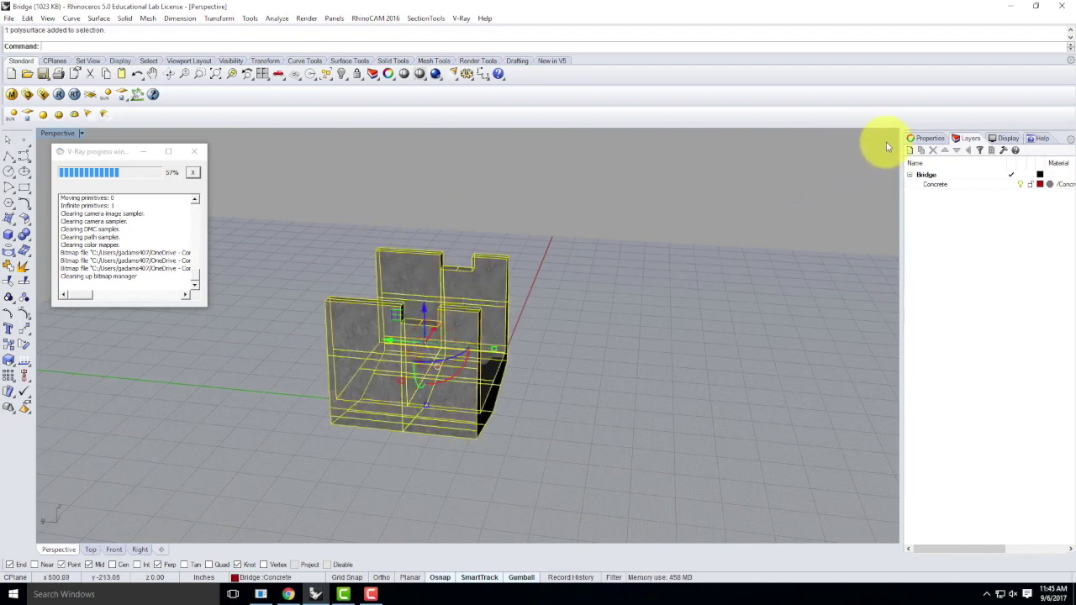
click(937, 139)
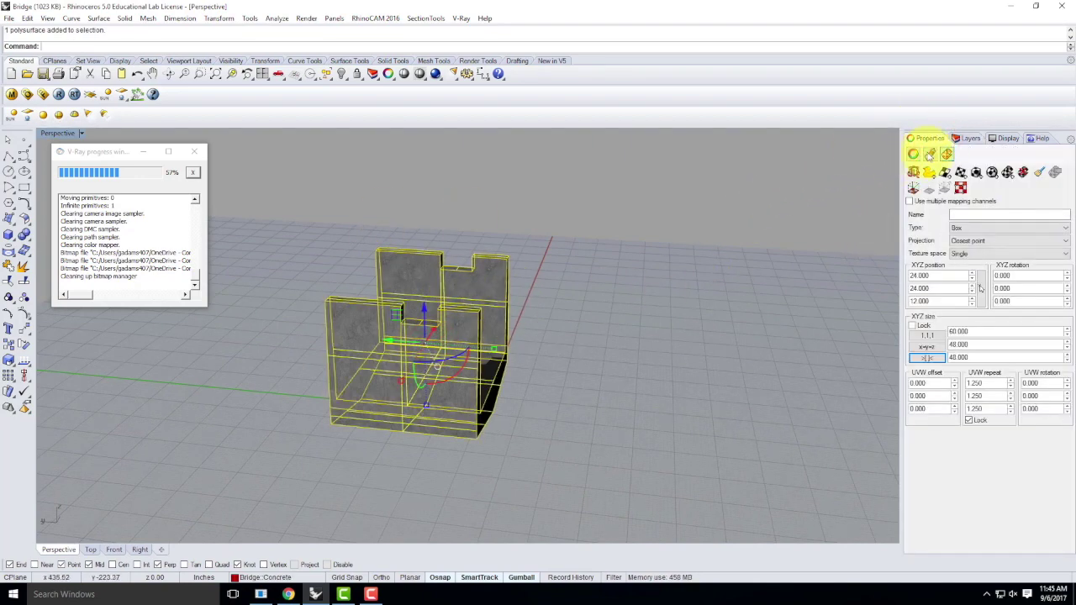
click(1022, 170)
click(624, 290)
right_drag(751, 374, 387, 335)
scroll(387, 334, up, 5)
right_drag(606, 367, 567, 355)
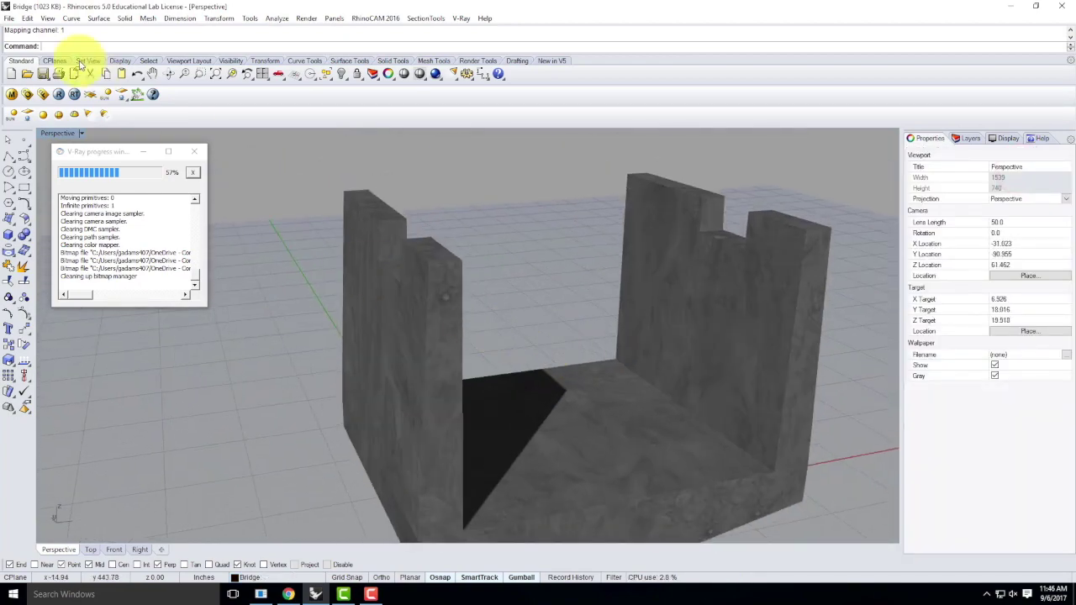
Load Concrete - Rough Board-Form.vismat from the Concrete folder of V-Ray Materials into the scene materials and preview it.
click(9, 96)
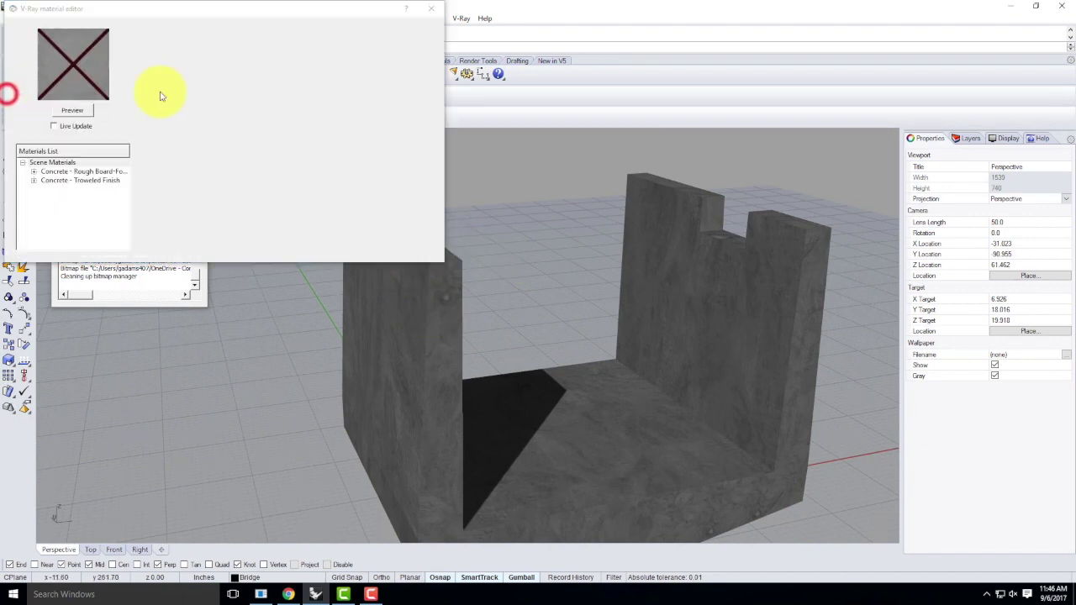
right_click(69, 162)
click(84, 176)
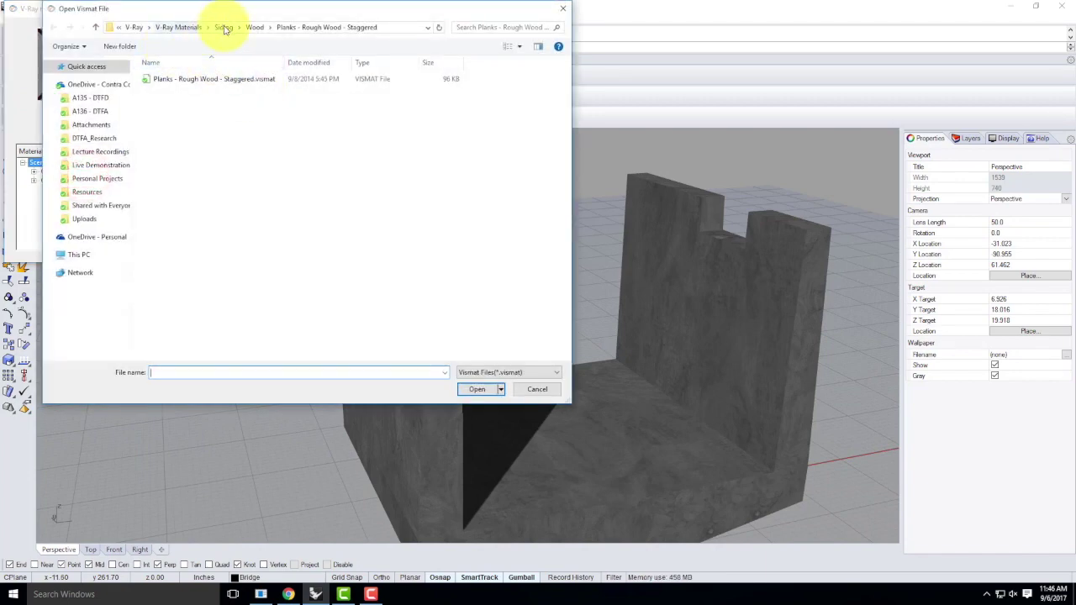
click(193, 28)
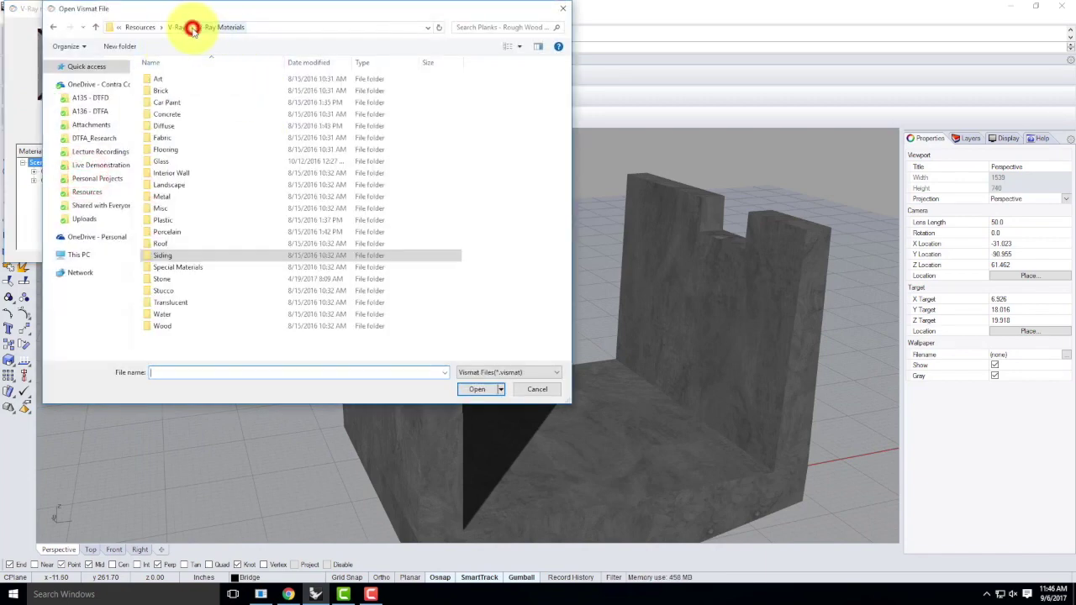
double_click(160, 107)
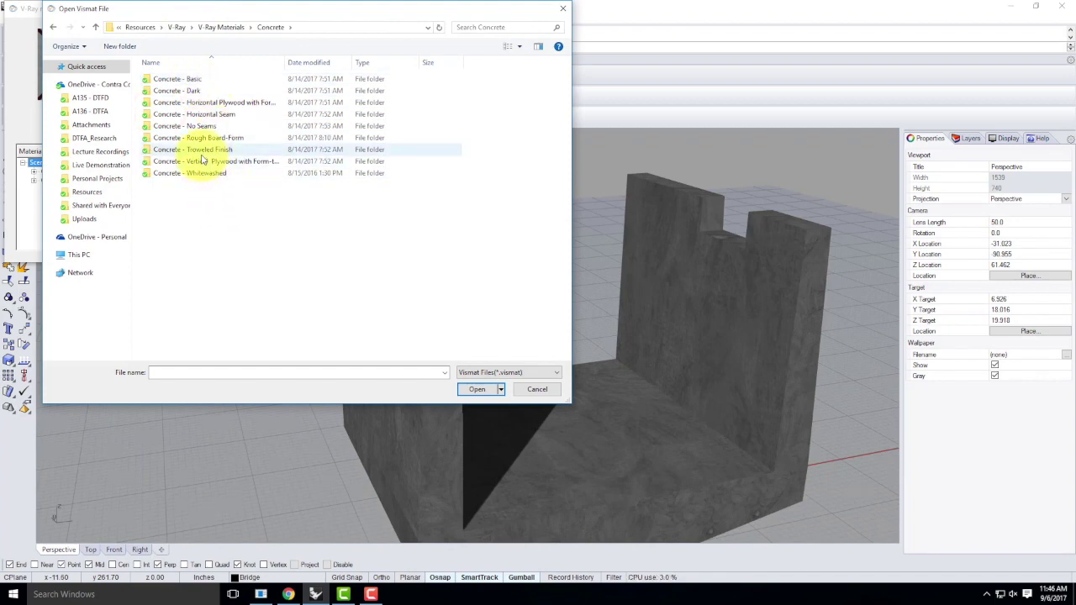
double_click(221, 137)
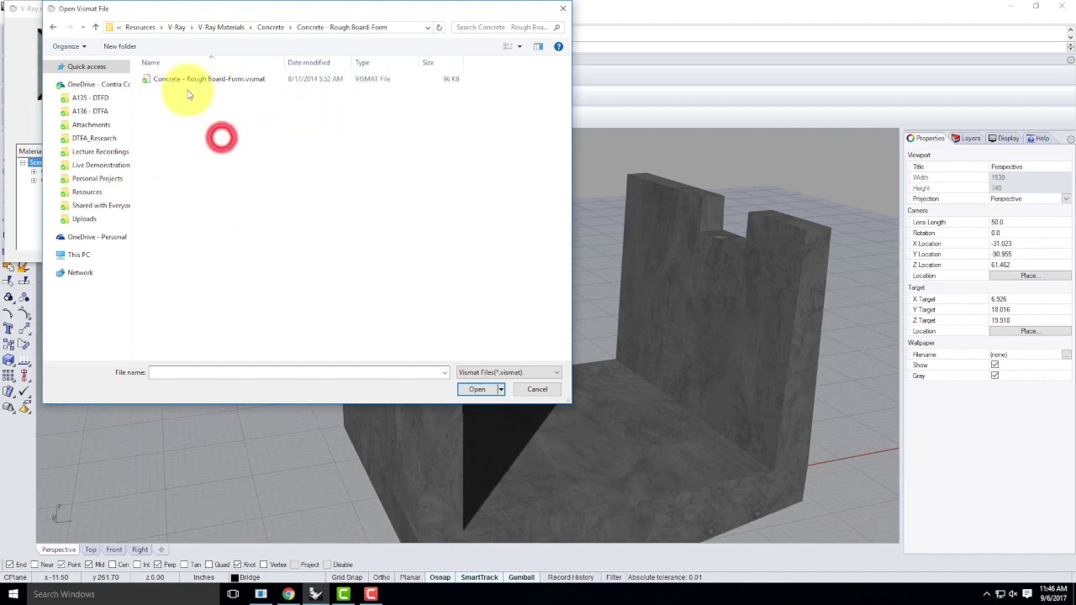
click(188, 79)
click(190, 79)
double_click(193, 79)
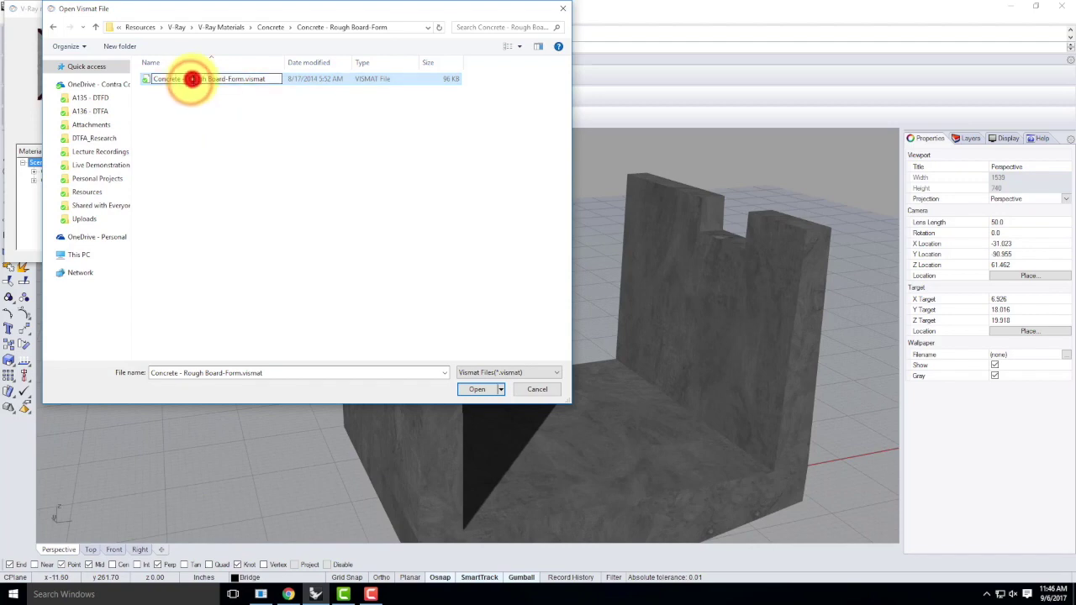
click(321, 217)
click(493, 389)
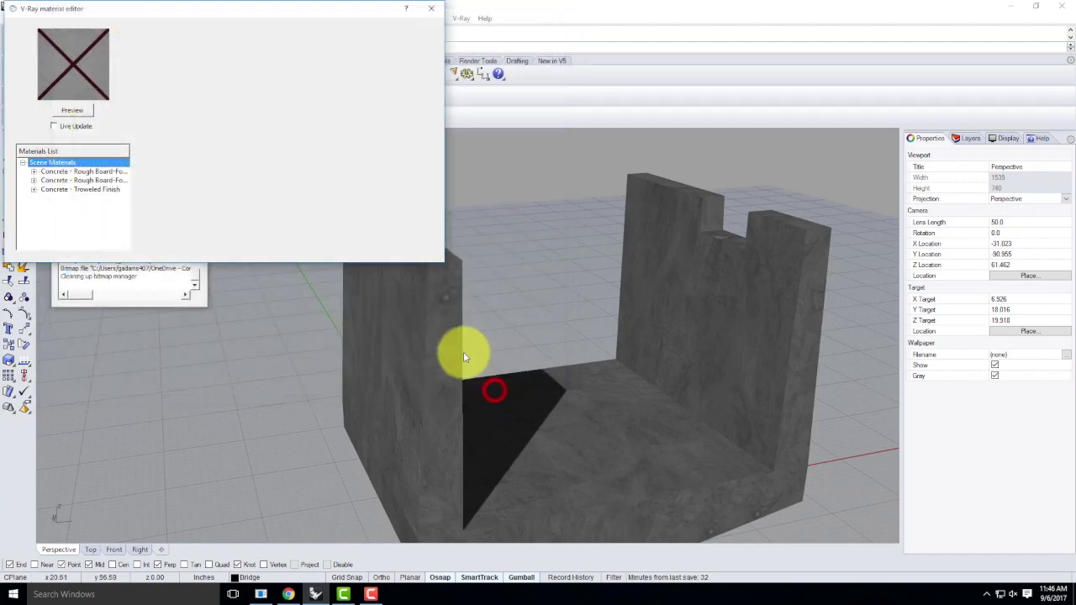
click(97, 172)
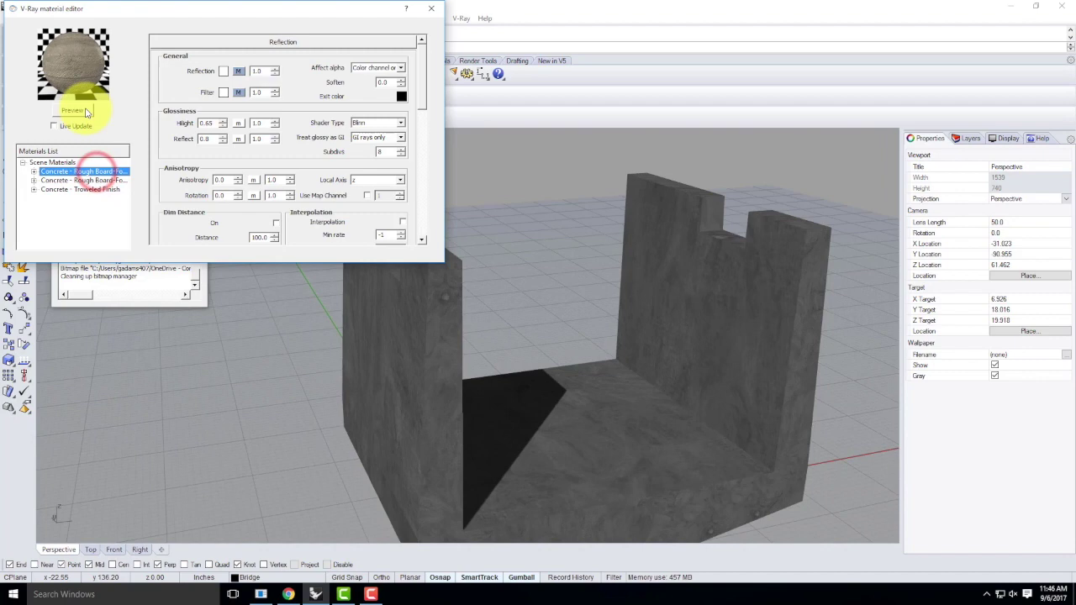
Select the bridge, review the Bridge and Concrete layers and their material assignments, and deselect the bridge.
click(387, 367)
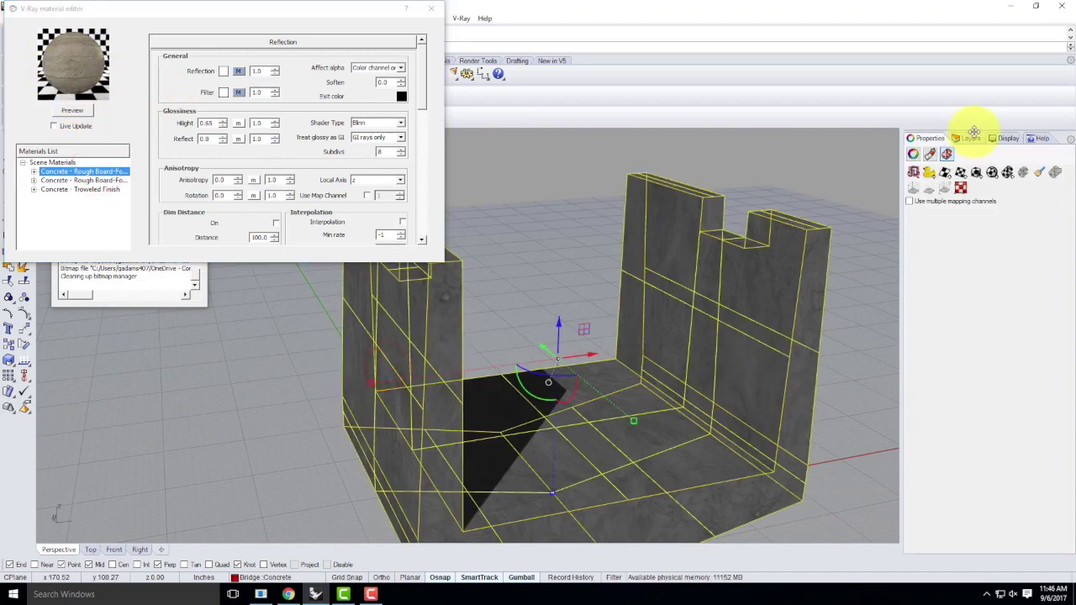
click(971, 137)
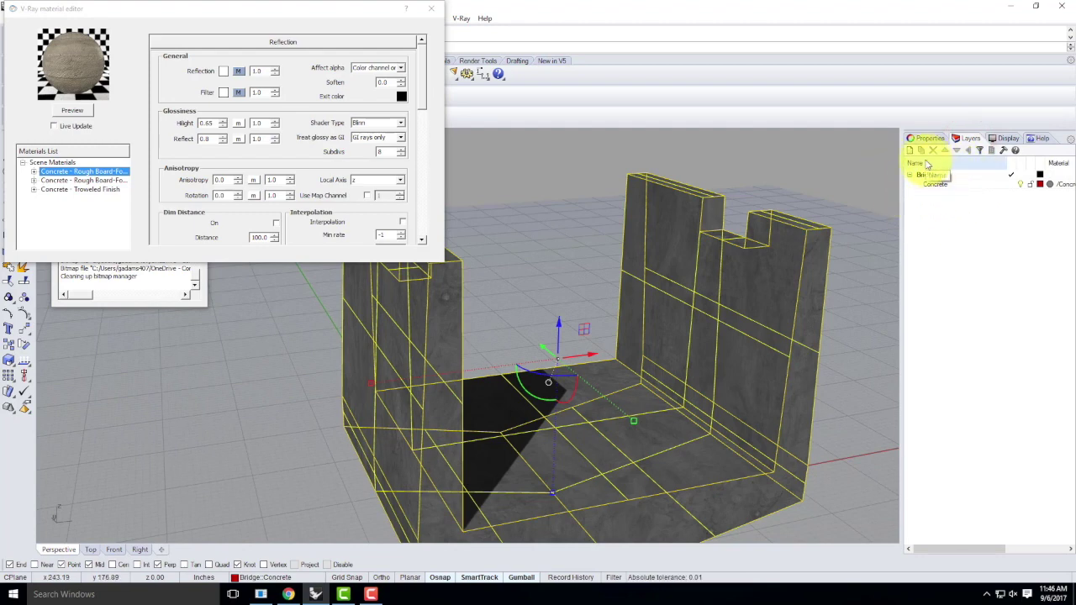
click(931, 200)
click(923, 176)
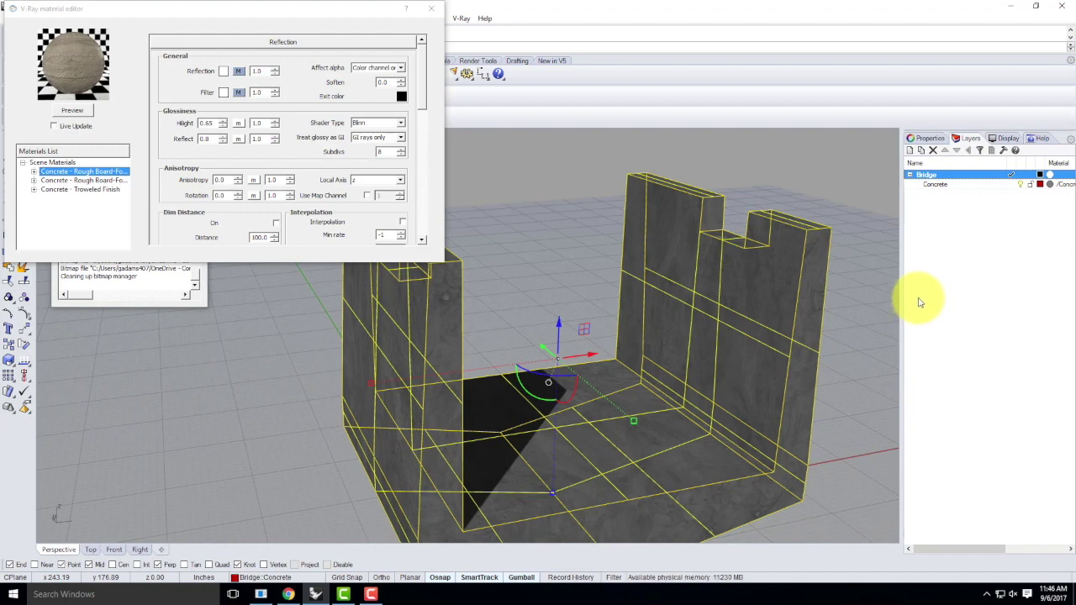
click(931, 186)
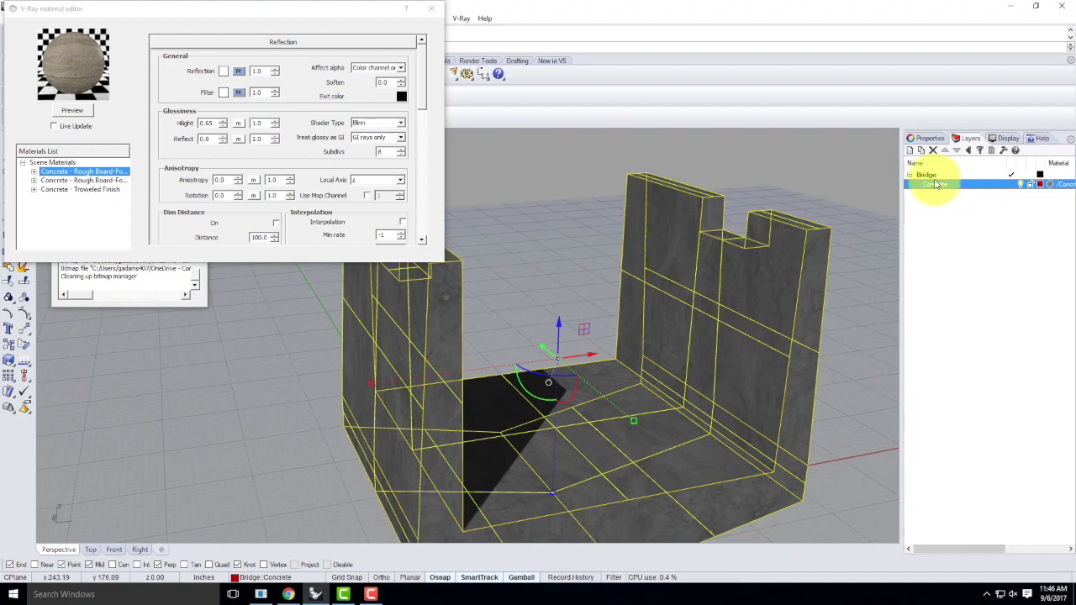
click(833, 182)
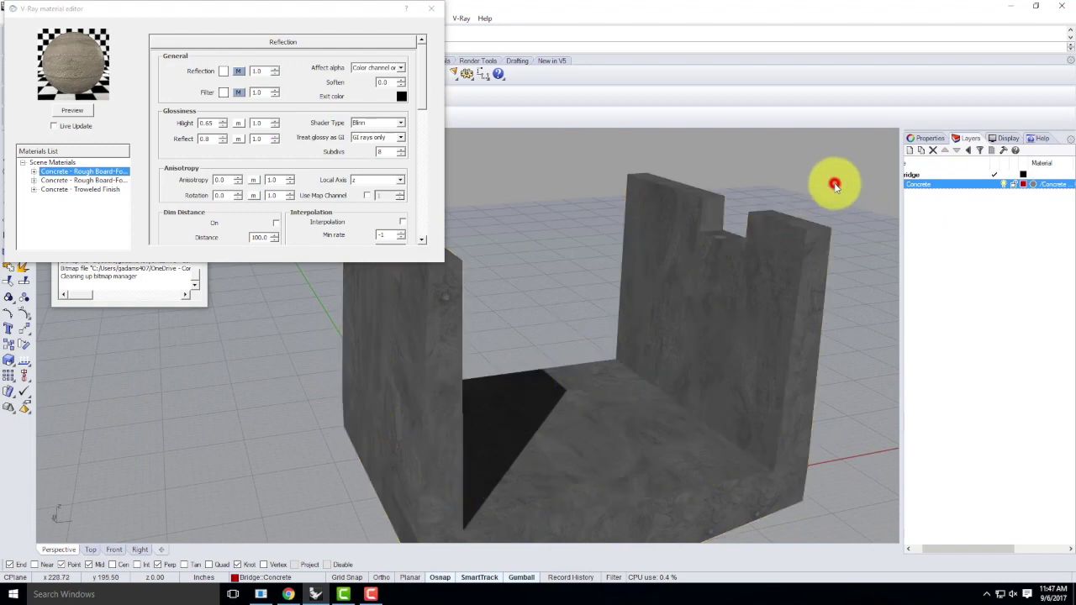
Close the material editor and model a solid box that fills the notch in the near bridge wall.
right_drag(832, 182, 788, 235)
scroll(653, 216, up, 10)
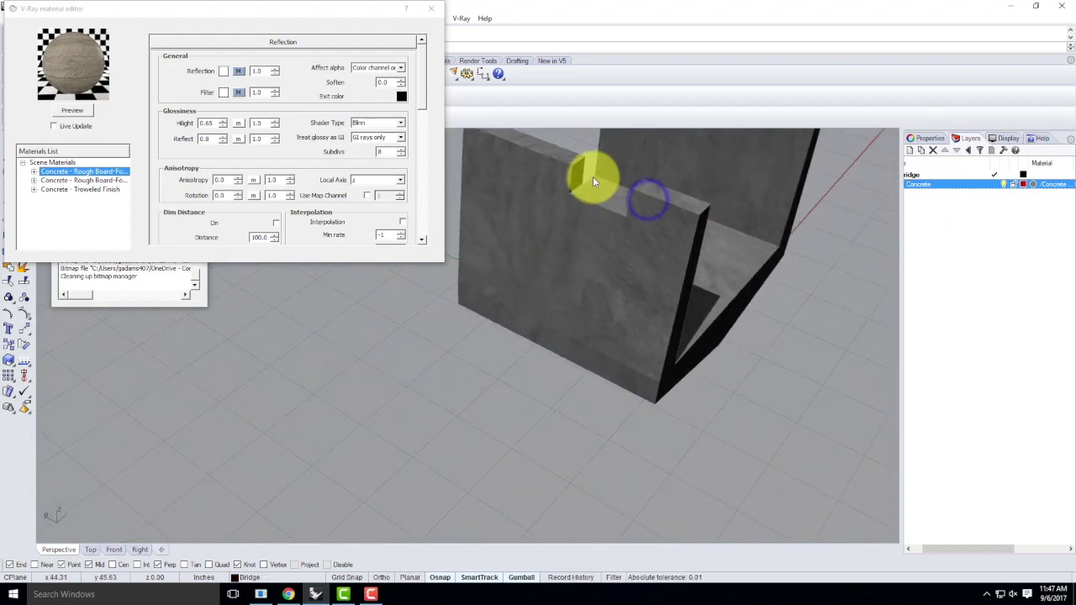
scroll(586, 162, up, 2)
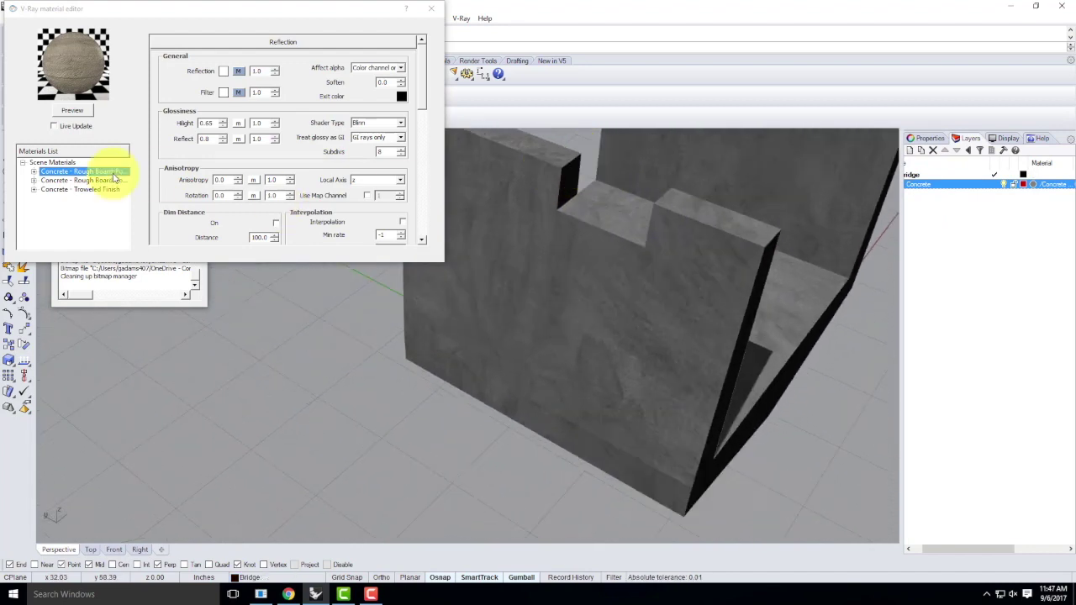
click(432, 9)
click(9, 236)
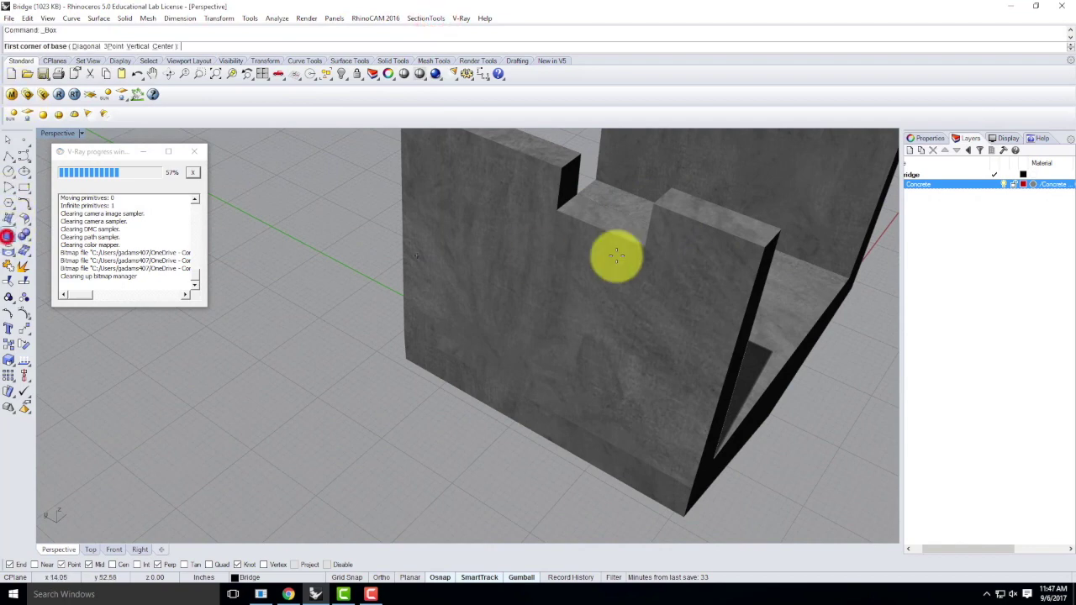
click(579, 193)
click(640, 248)
click(652, 206)
Model a second solid box filling the notch in the far bridge wall and select both notch boxes.
right_drag(652, 208, 597, 196)
key(Return)
click(583, 204)
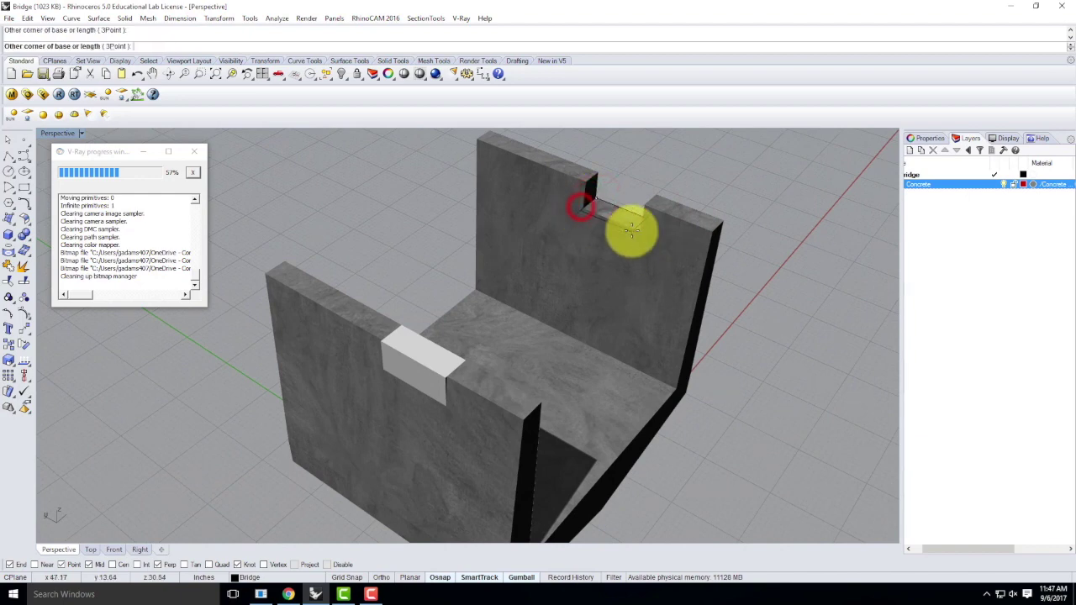
click(640, 228)
click(648, 215)
click(618, 209)
click(398, 360)
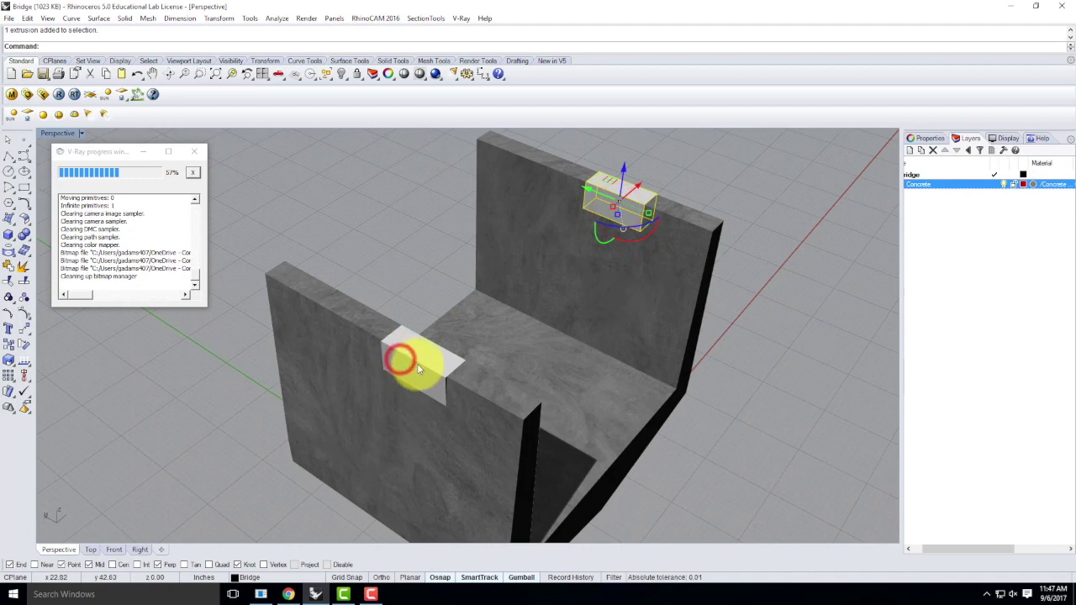
shift+click(432, 353)
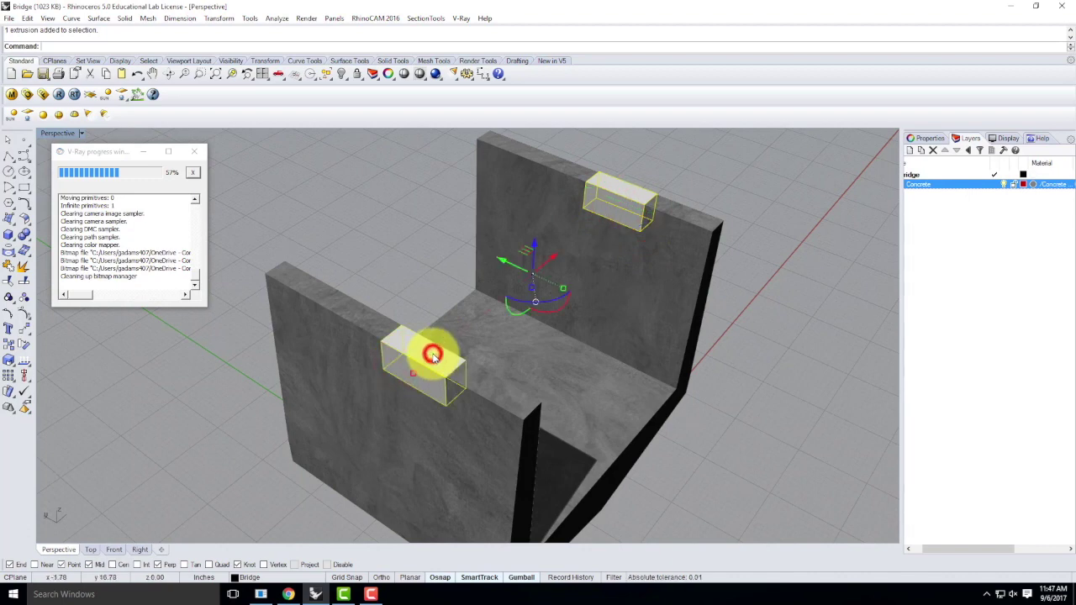
Add a sublayer named Wood under the Bridge layer.
click(913, 175)
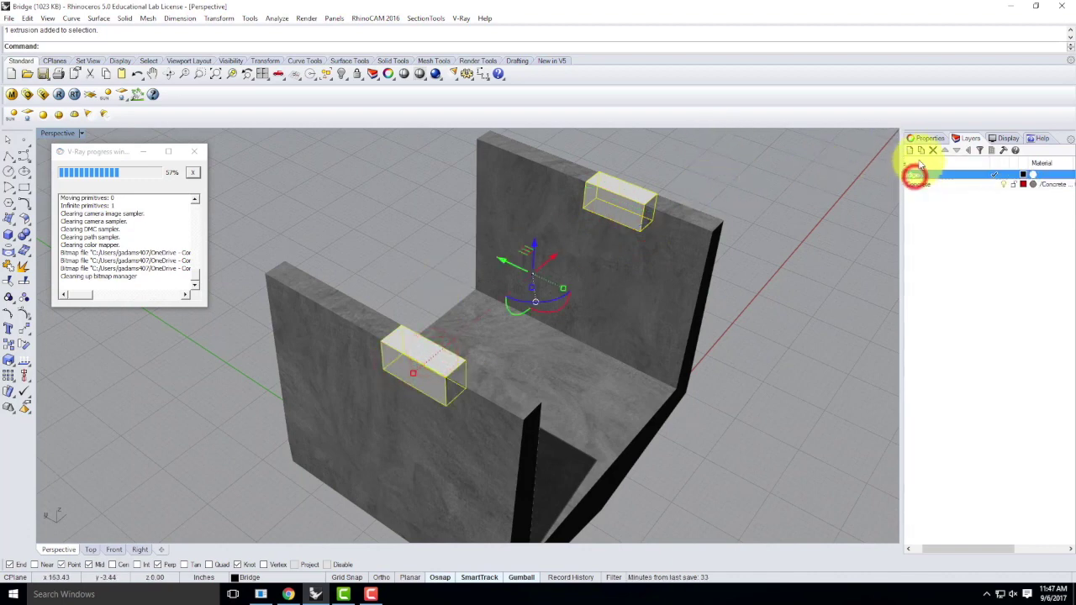
click(921, 151)
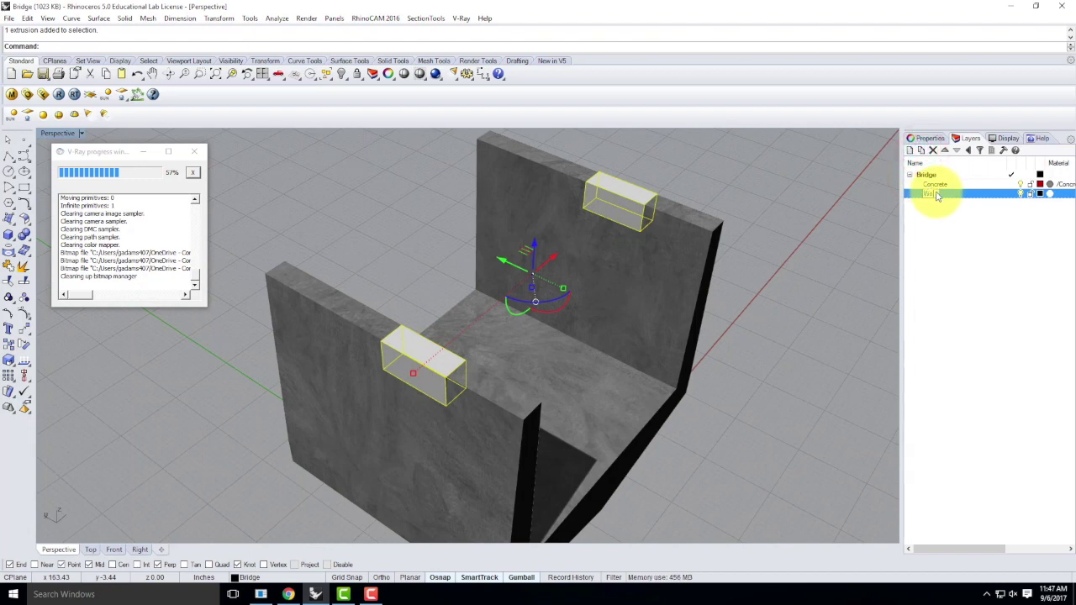
text(Wood)
click(970, 231)
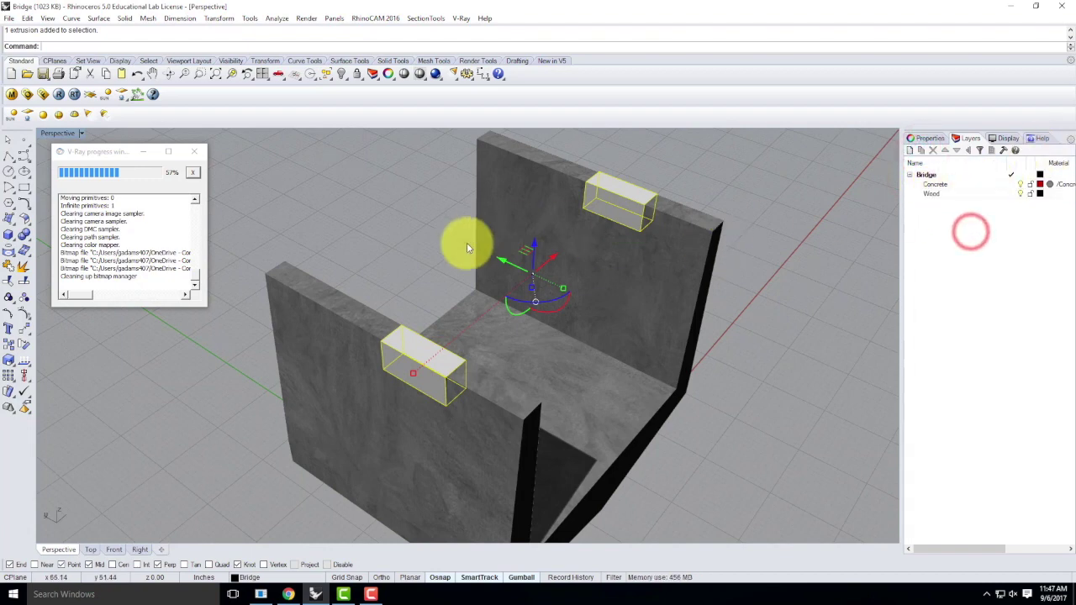
Load Wood - Fir - VG.vismat from the Wood folder of V-Ray Materials into the scene materials.
click(13, 98)
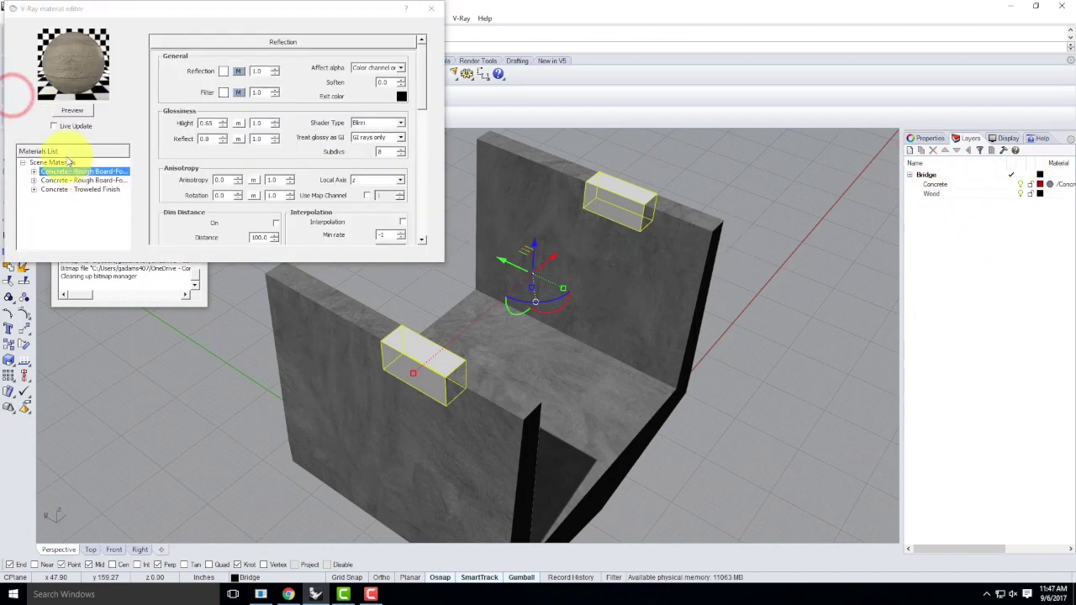
click(63, 163)
right_click(64, 162)
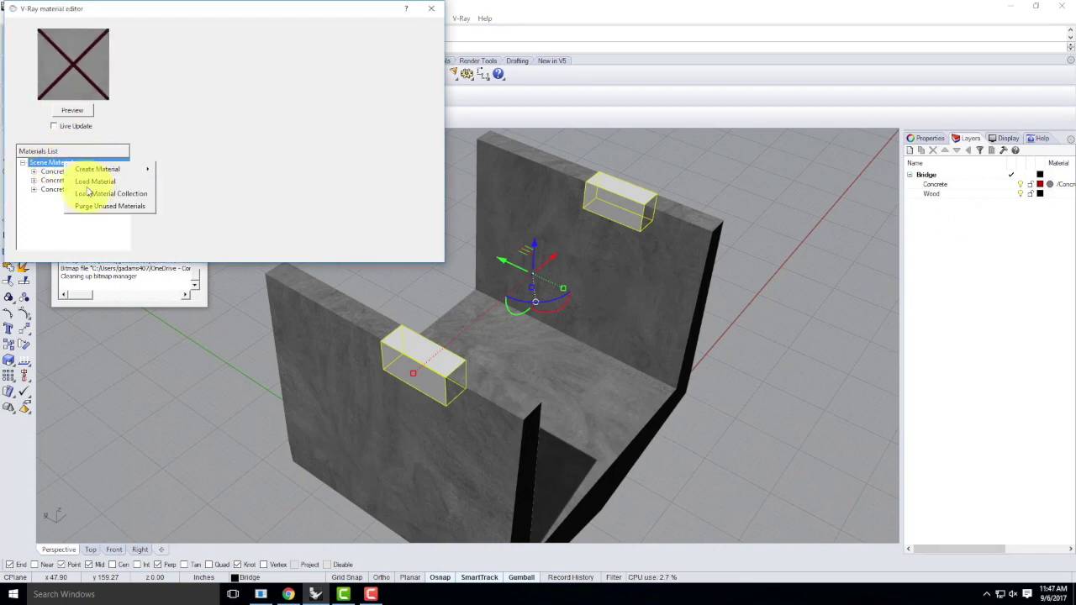
click(94, 181)
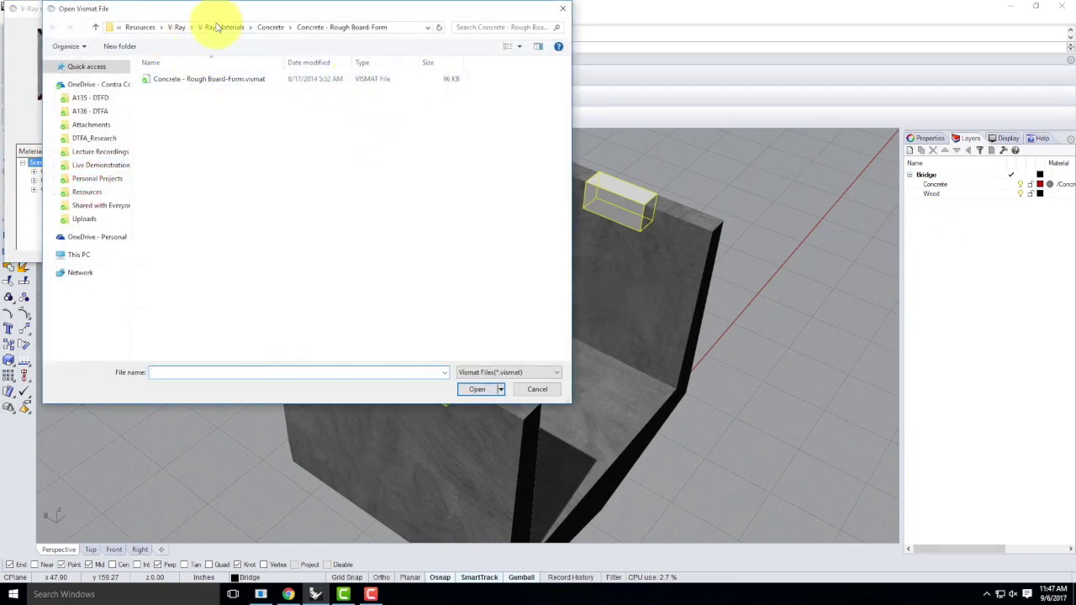
click(272, 28)
click(238, 28)
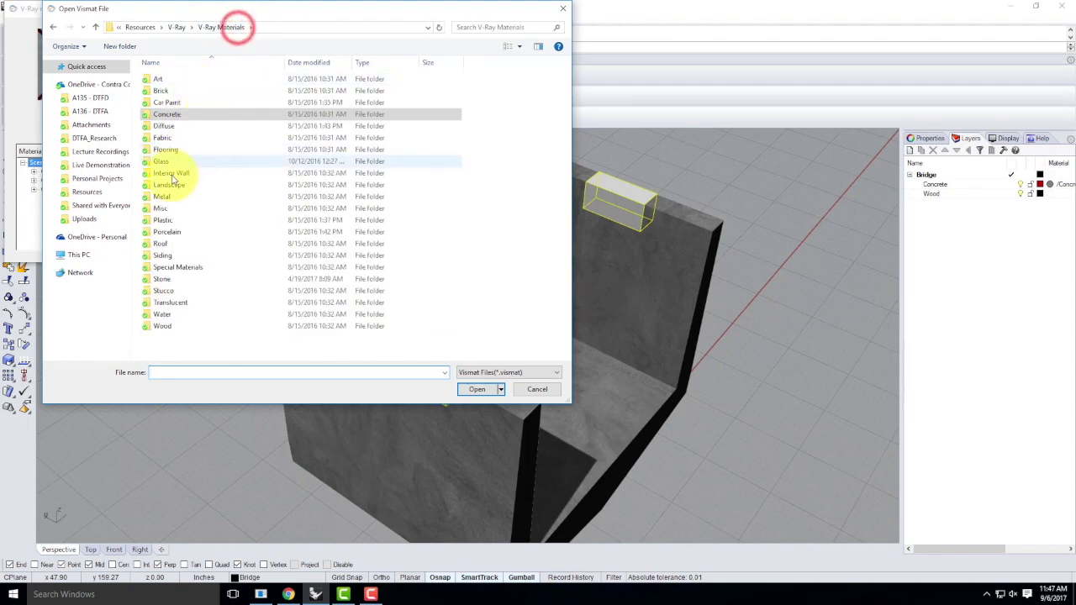
double_click(163, 325)
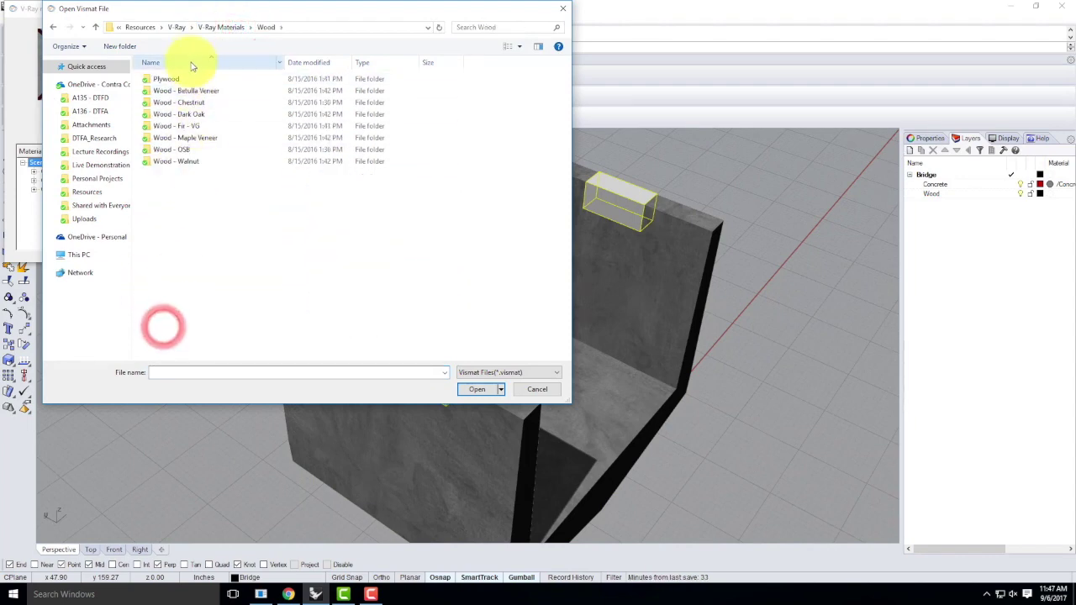
double_click(176, 126)
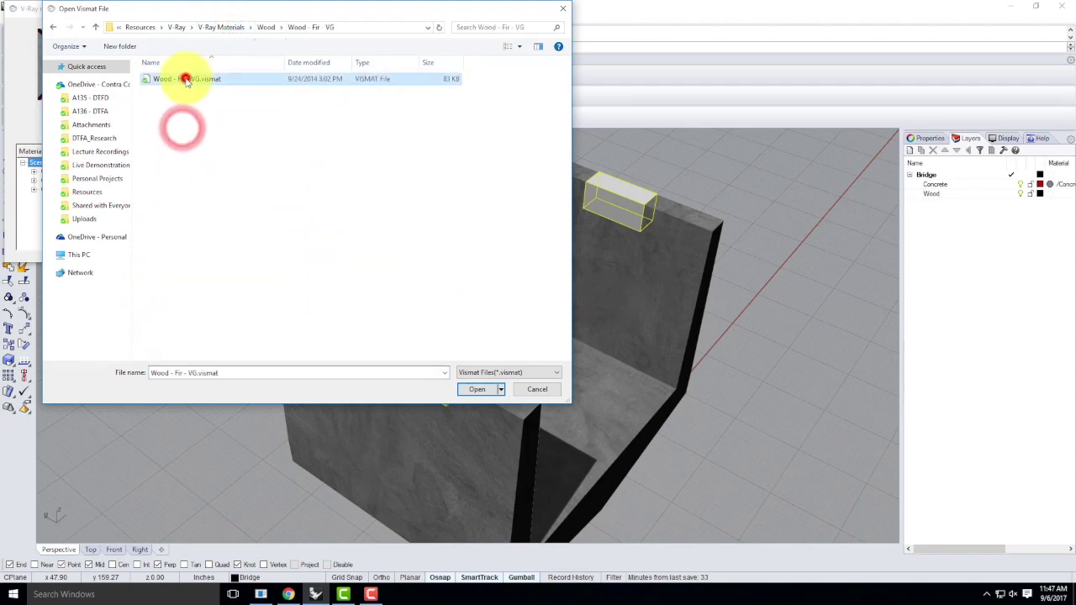
double_click(184, 78)
Apply the Wood - Fir - VG material to the two selected notch boxes and close the material editor.
click(76, 200)
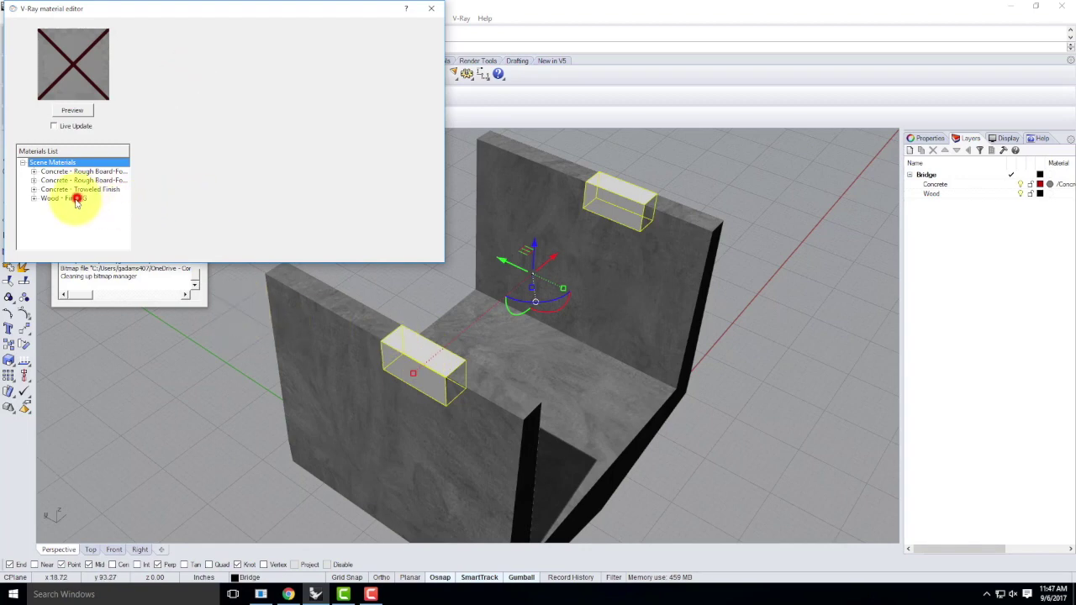
right_click(76, 202)
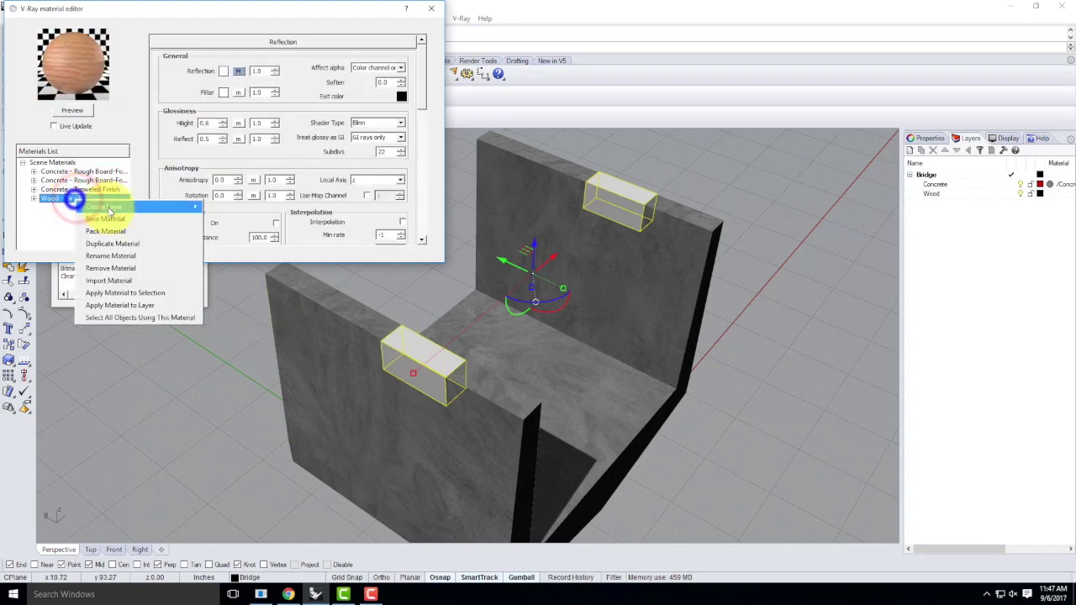
click(134, 295)
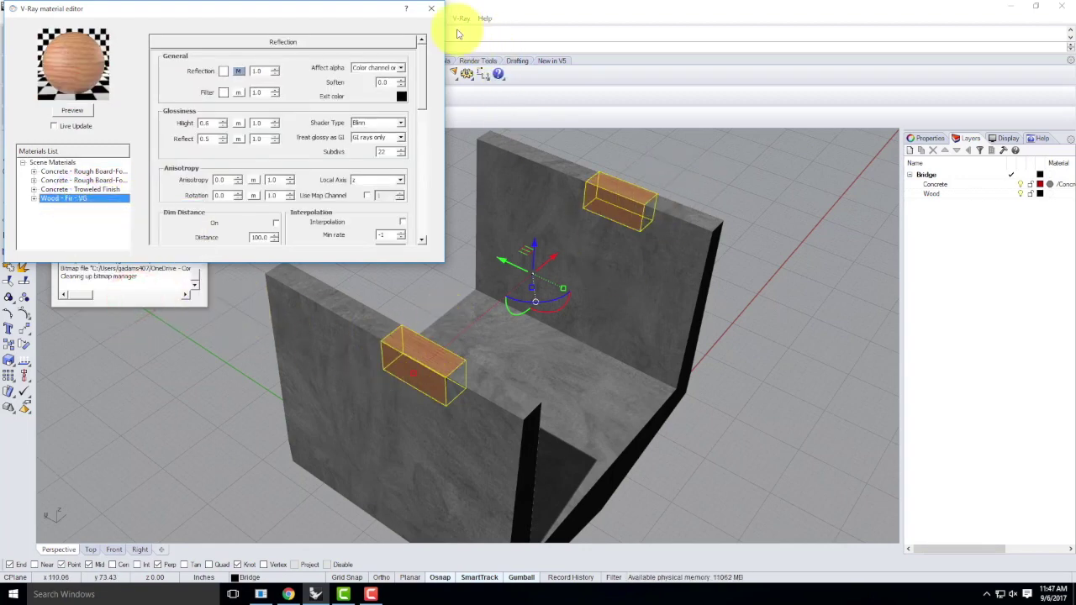
click(430, 11)
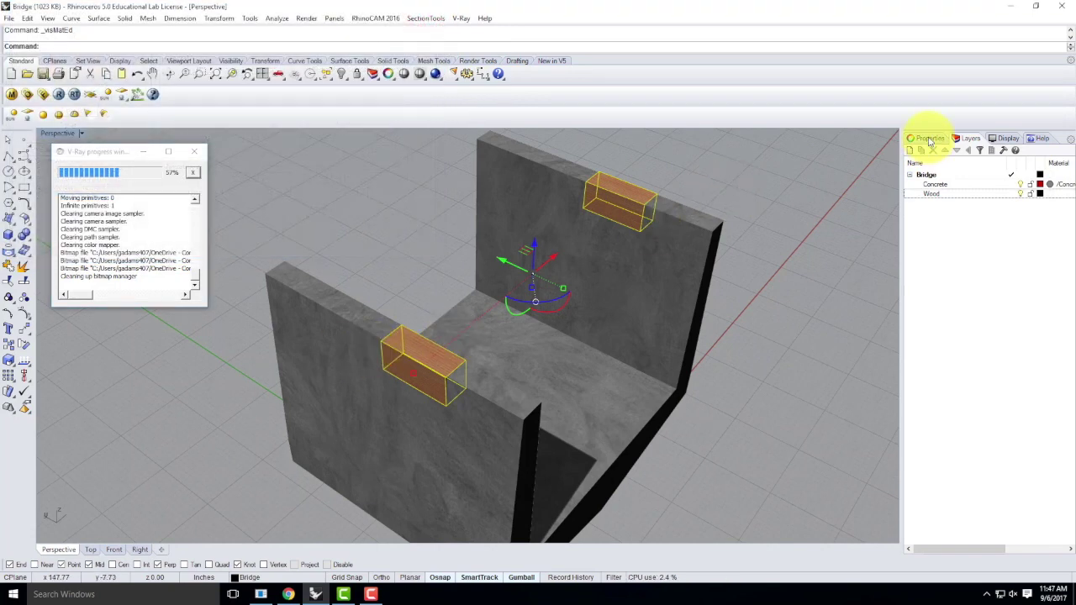
Turn off the gumball and apply a capped box texture mapping to the wood box in the far wall's notch.
click(928, 138)
click(772, 166)
click(619, 188)
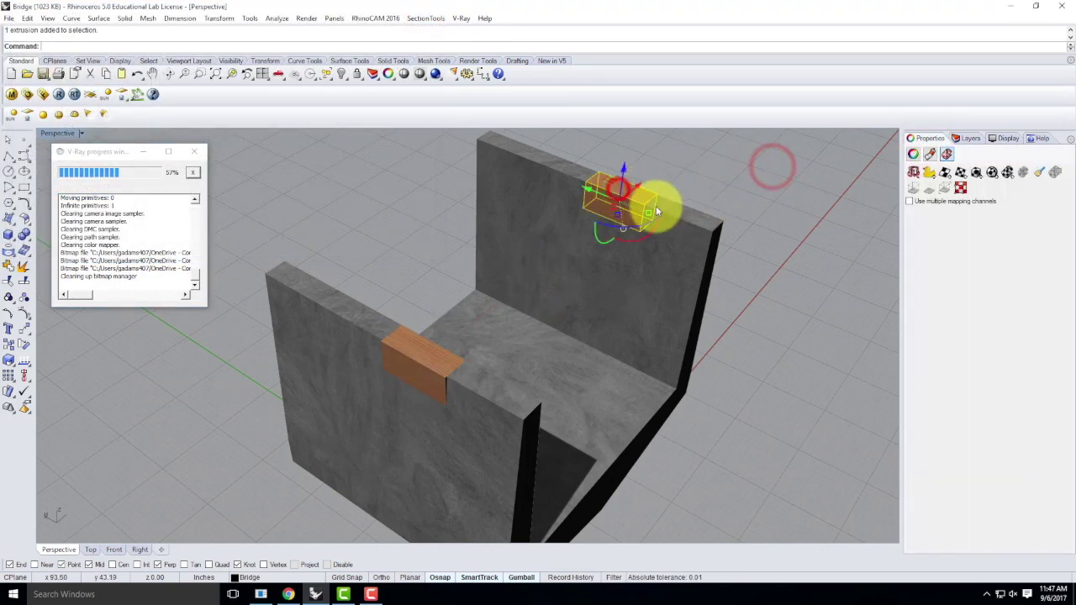
click(520, 577)
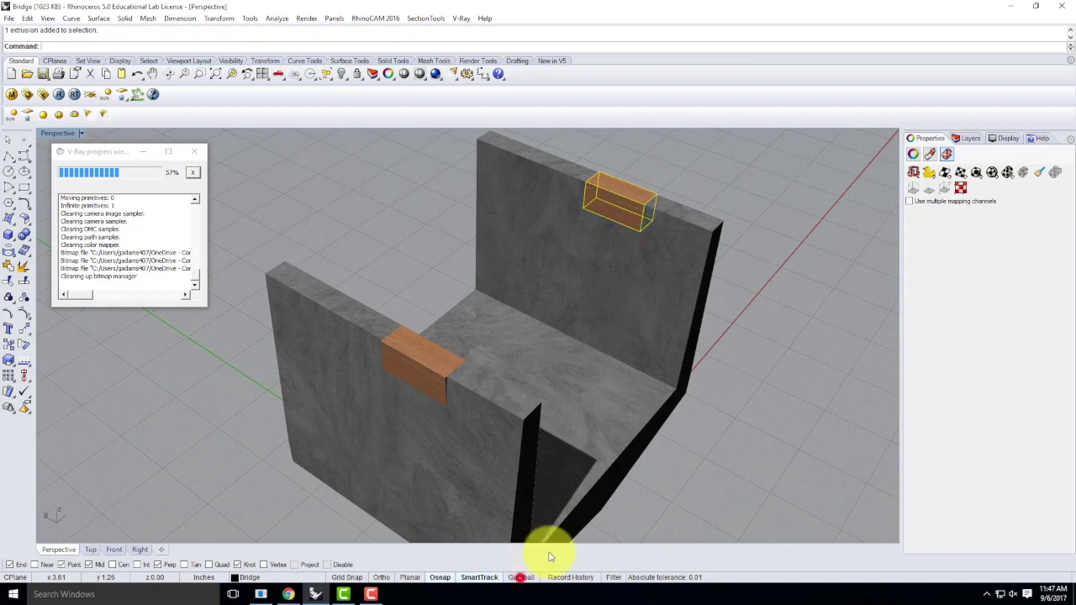
click(982, 174)
click(144, 47)
click(131, 47)
click(62, 47)
click(704, 157)
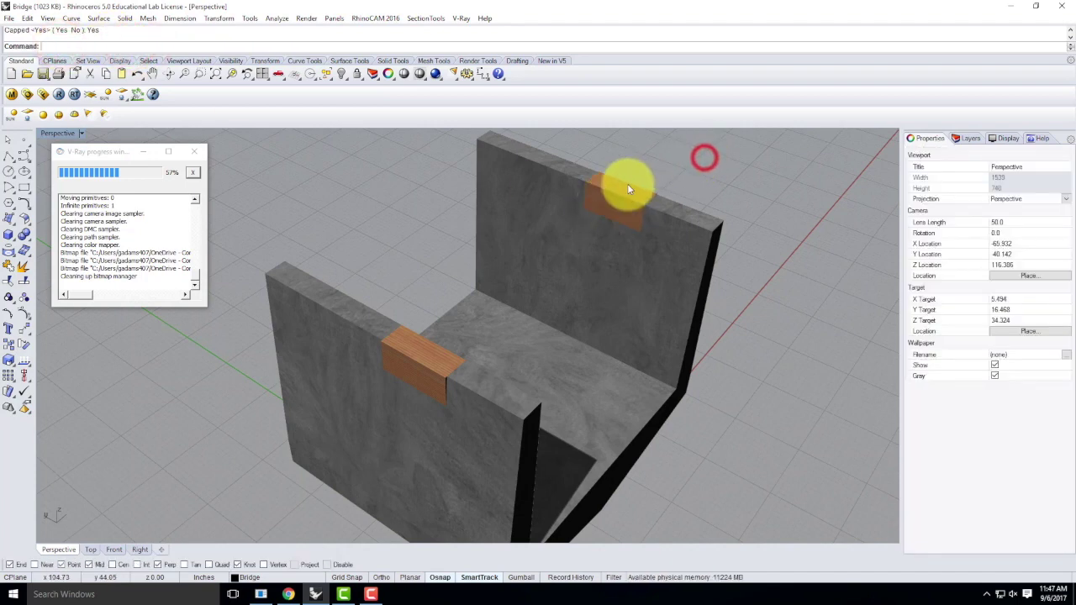
Equalize the far wood box's mapping size to 7.108 in X, Y and Z and show its mapping widget.
scroll(628, 189, up, 5)
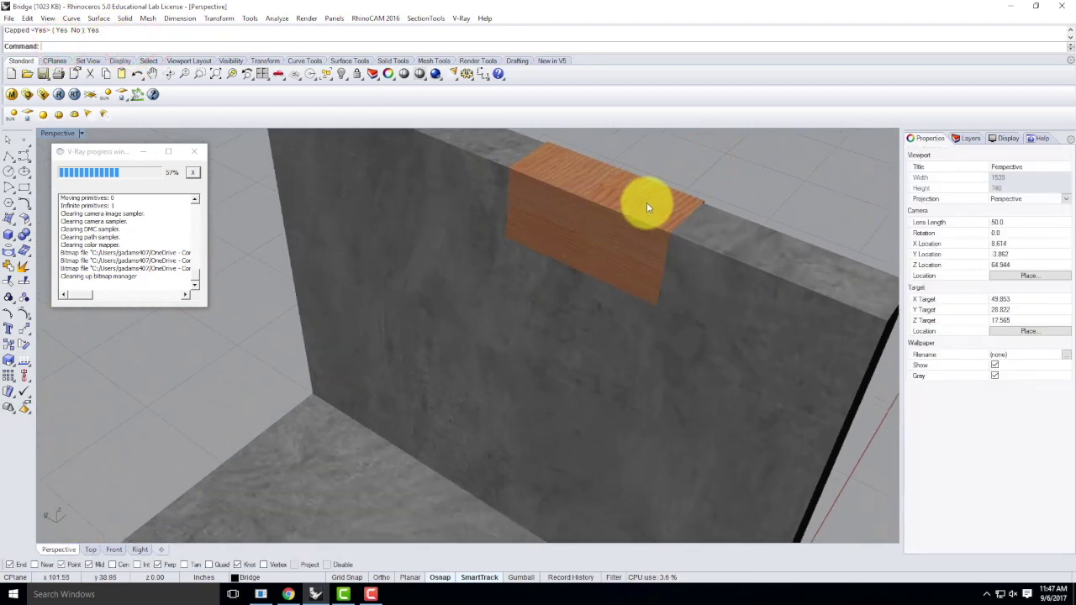
click(622, 198)
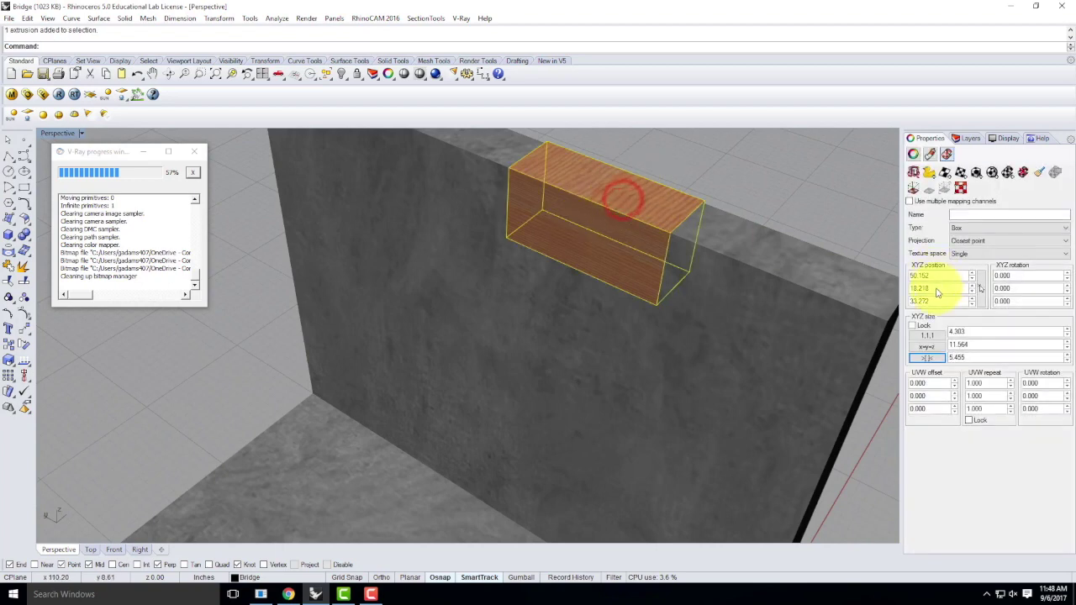
click(930, 350)
click(915, 188)
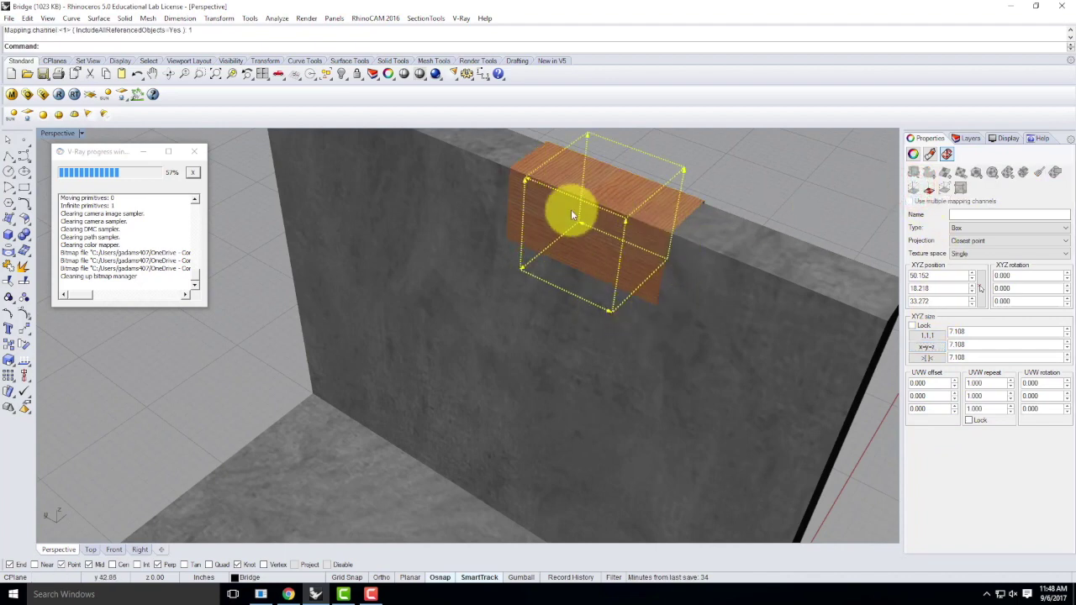
Turn on the gumball, rotate the far wood block's box mapping -90 degrees about Z, and hide its mapping widget.
click(520, 578)
drag(590, 246, 677, 244)
right_drag(677, 244, 765, 173)
right_drag(829, 289, 759, 305)
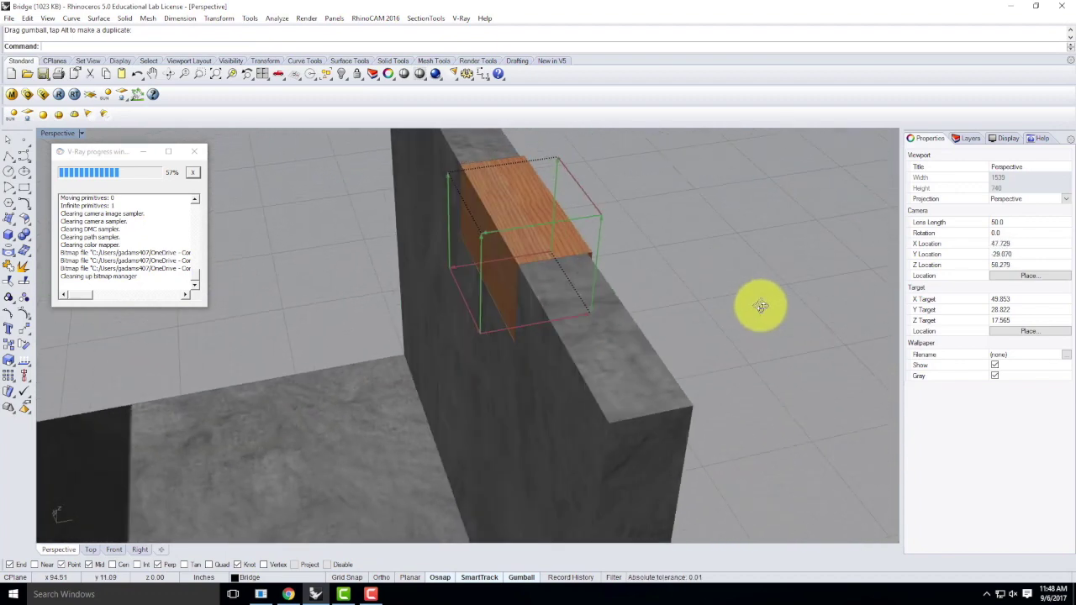
click(534, 222)
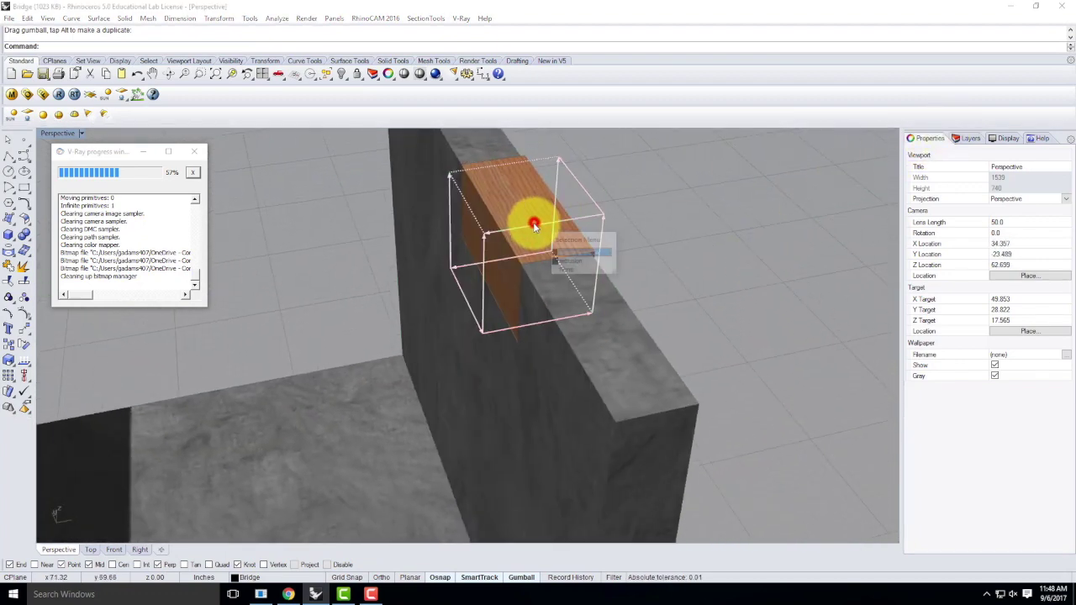
click(579, 253)
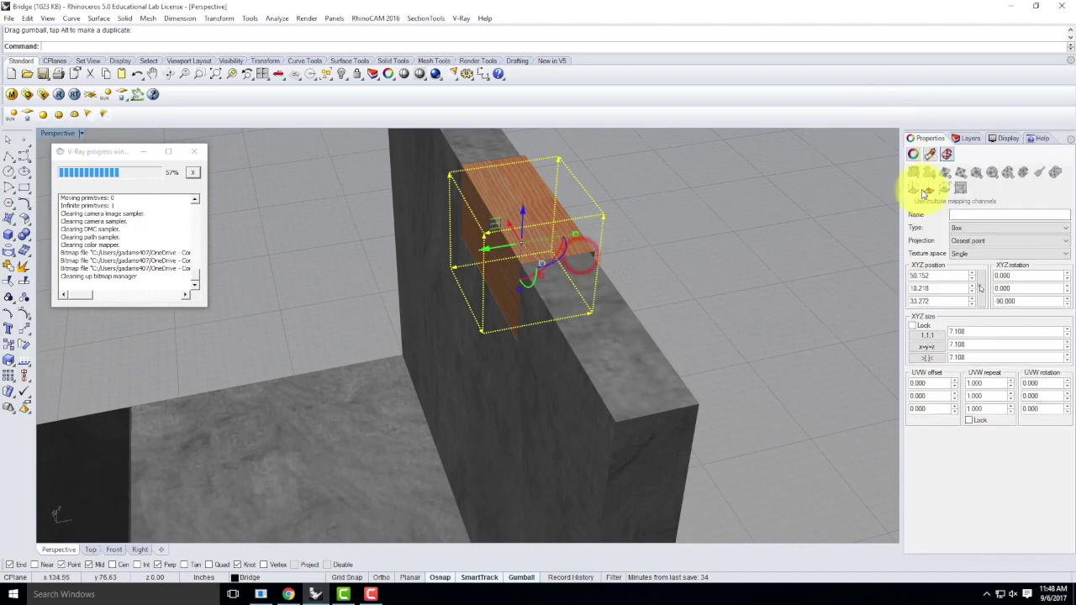
click(929, 193)
click(734, 252)
Examine the wood grain direction and the texture mapping properties of the near and far wood blocks.
right_drag(585, 265, 645, 258)
scroll(644, 258, down, 5)
scroll(493, 365, up, 6)
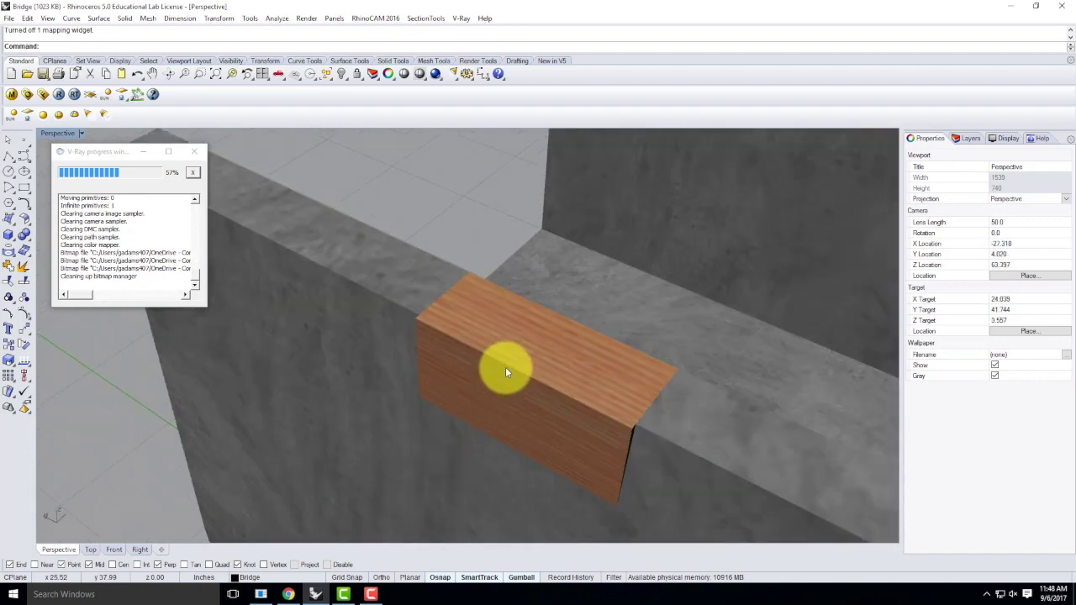
scroll(505, 367, down, 4)
click(469, 370)
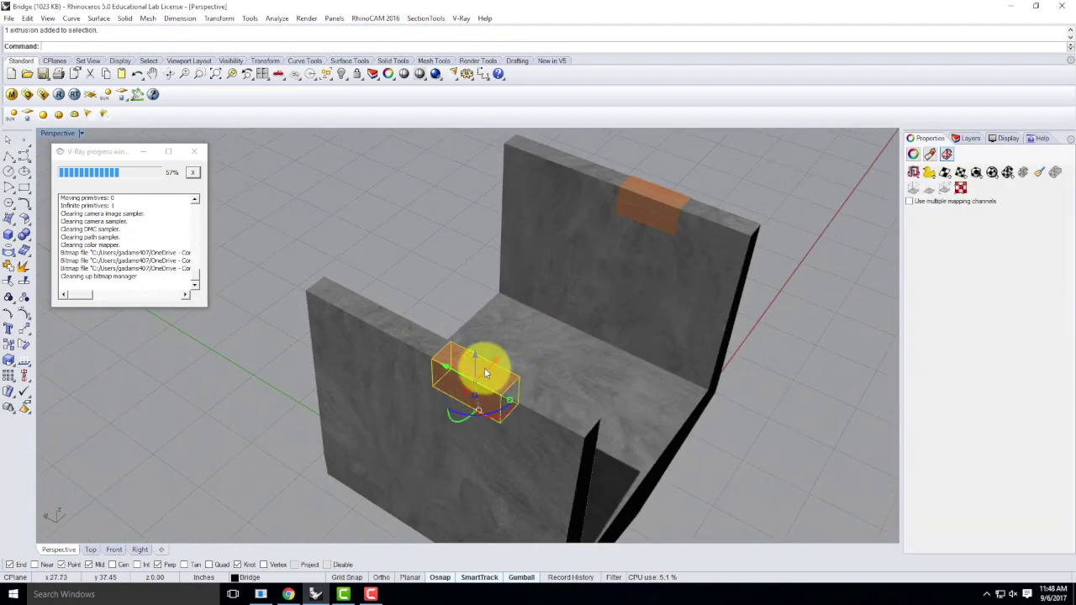
click(395, 217)
click(640, 196)
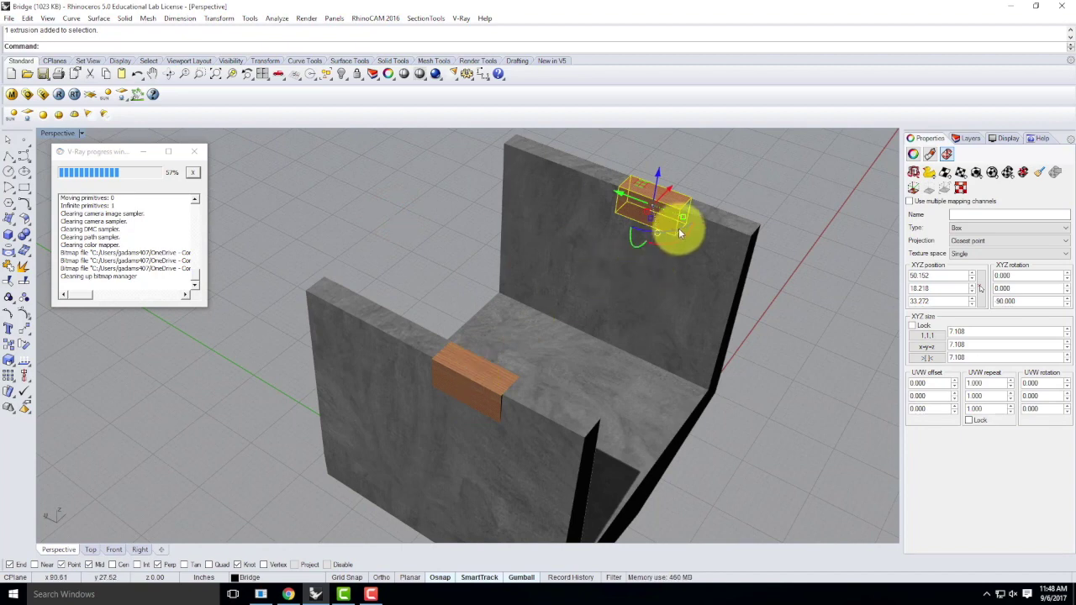
click(733, 165)
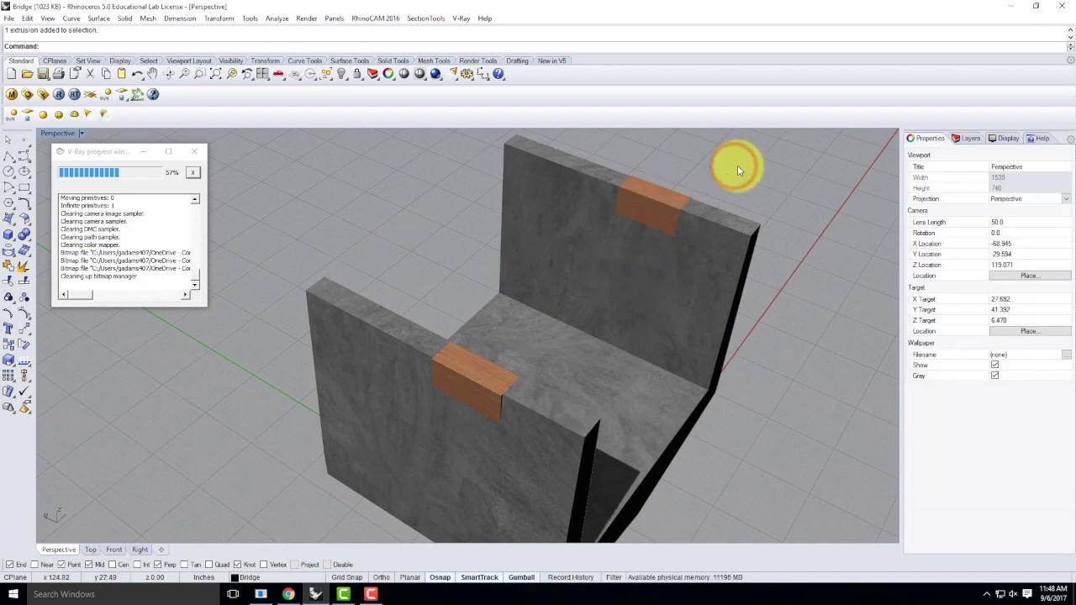
Match the near wood block's texture mapping to the far wood block's mapping and check both blocks.
click(473, 386)
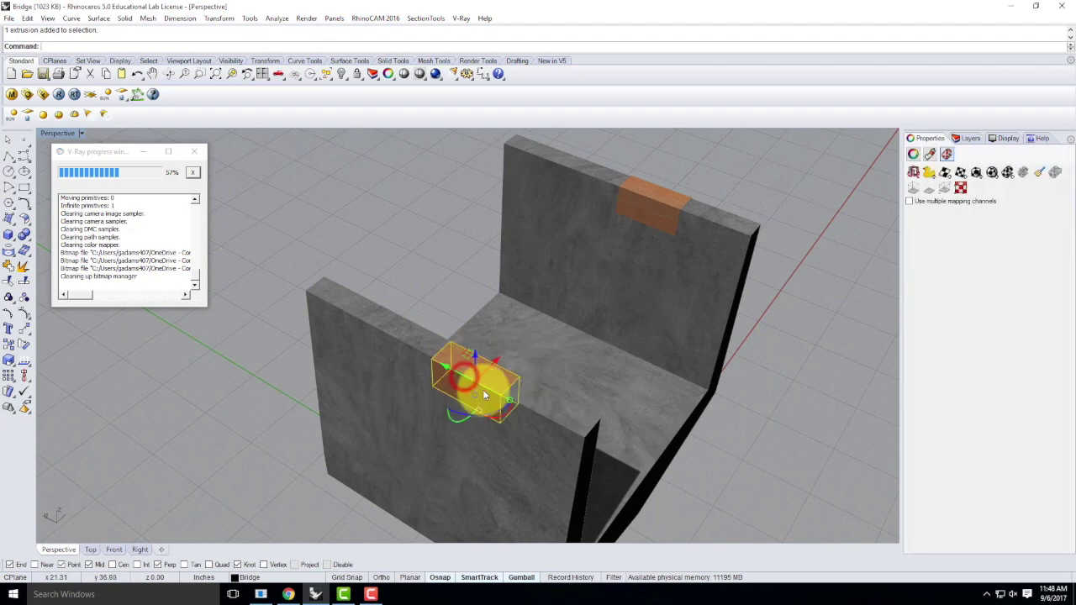
click(1040, 172)
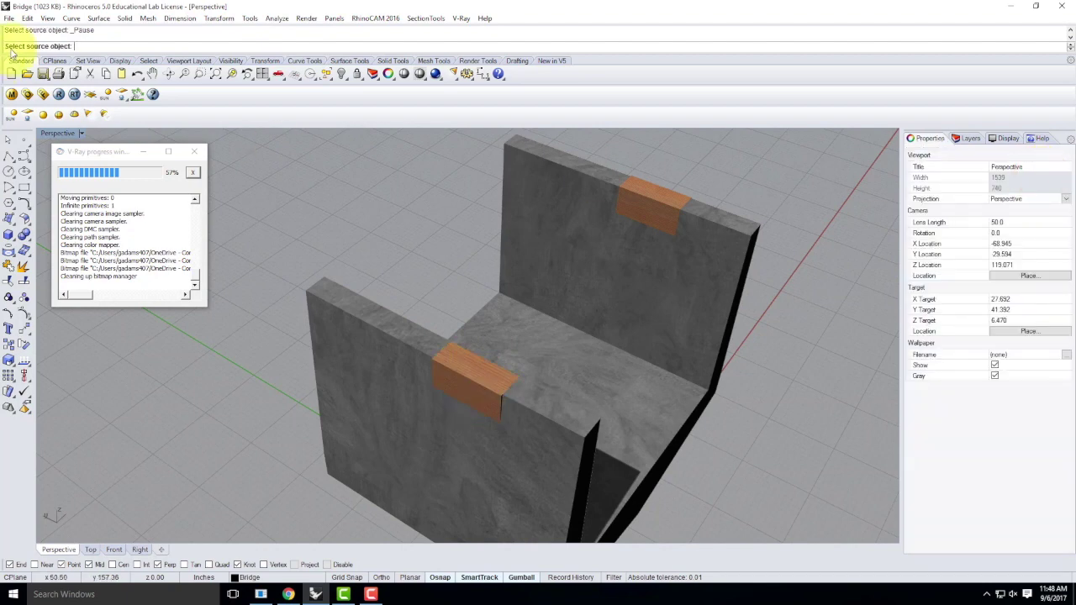
click(649, 199)
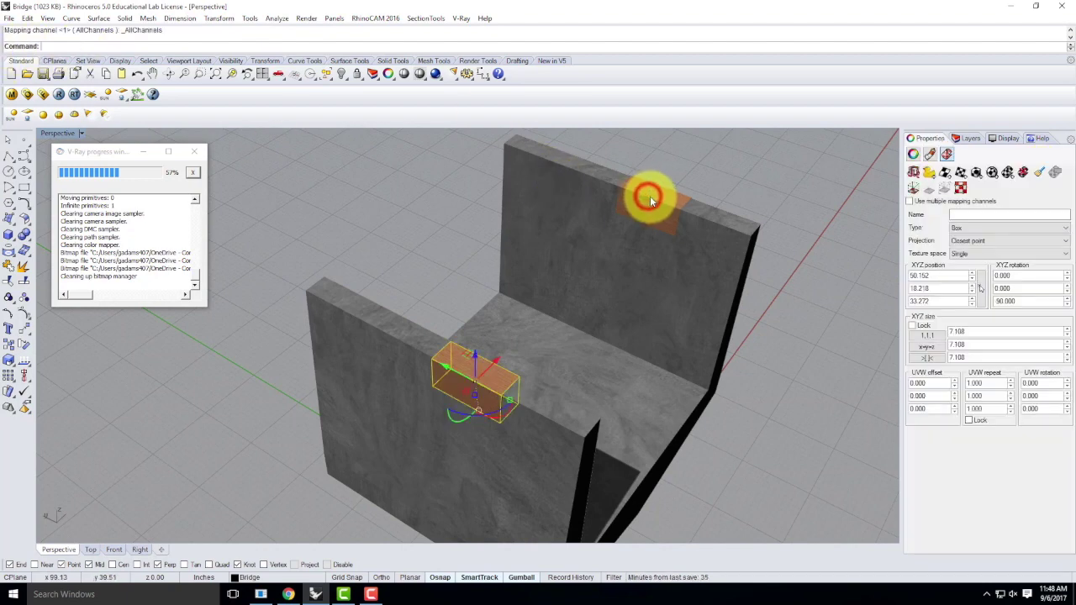
click(358, 247)
click(474, 366)
click(649, 215)
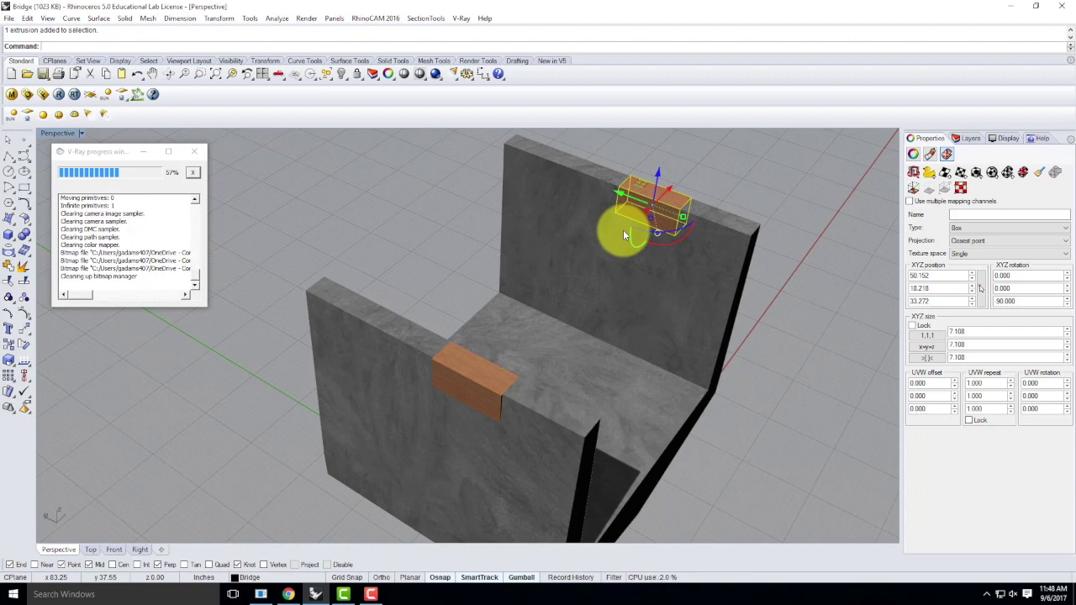
click(747, 168)
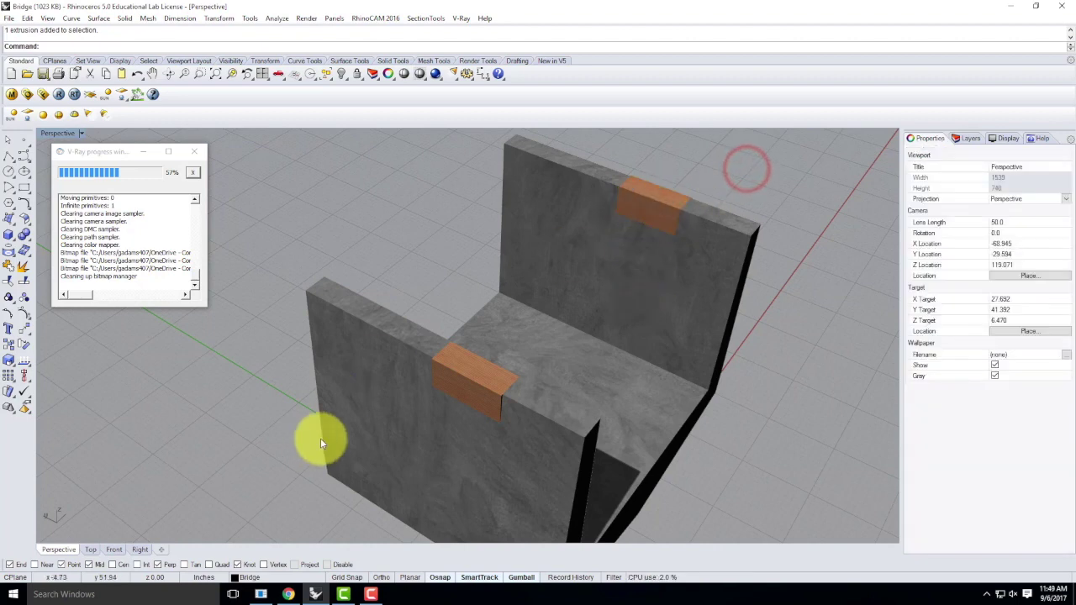
Review the Bridge layer and its Concrete and Wood sublayers.
scroll(553, 315, down, 4)
right_drag(676, 345, 620, 336)
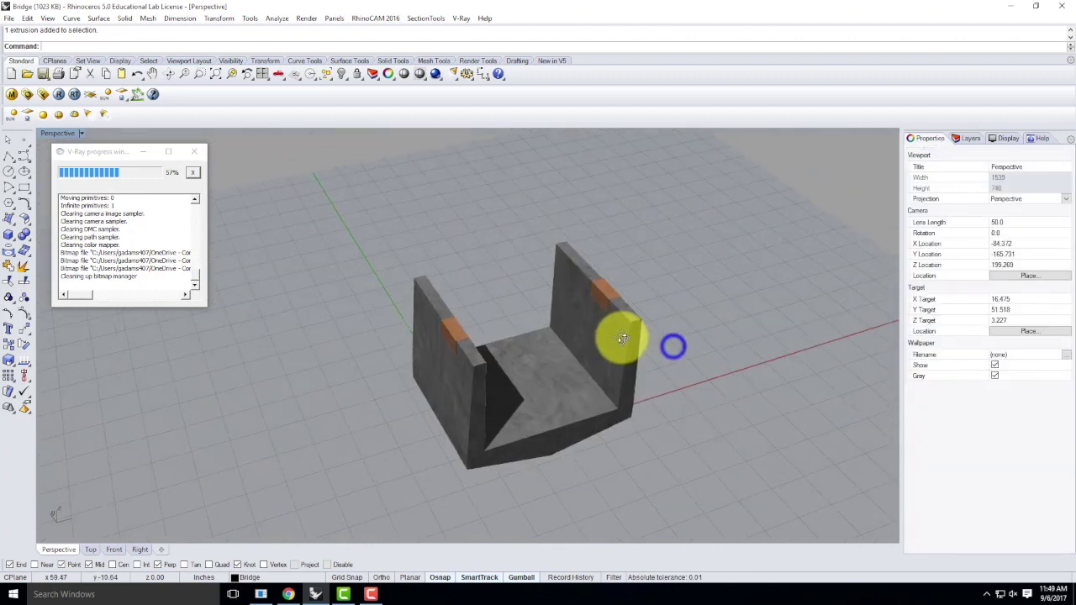
click(970, 137)
click(927, 174)
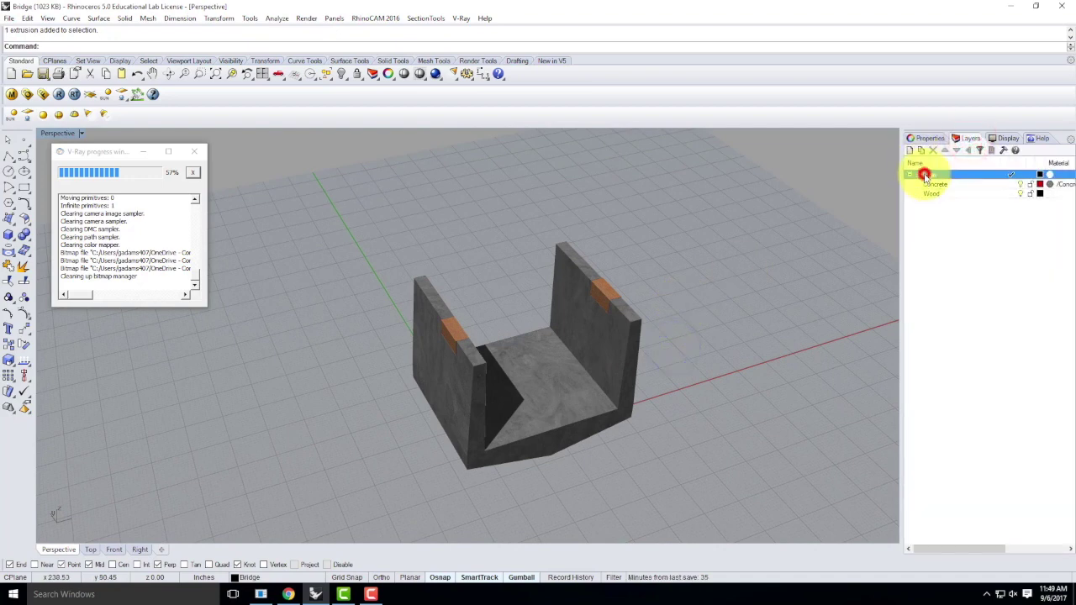
click(935, 183)
click(933, 194)
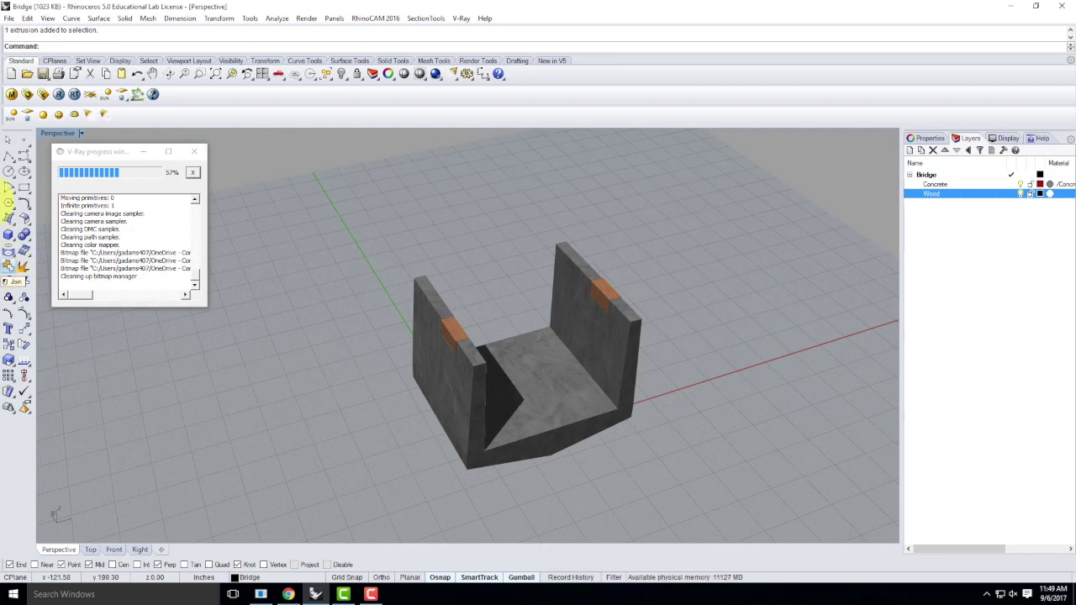
Move all the bridge geometry from the front inner corner of the near wall to the origin at 0,0,0.
drag(311, 164, 752, 499)
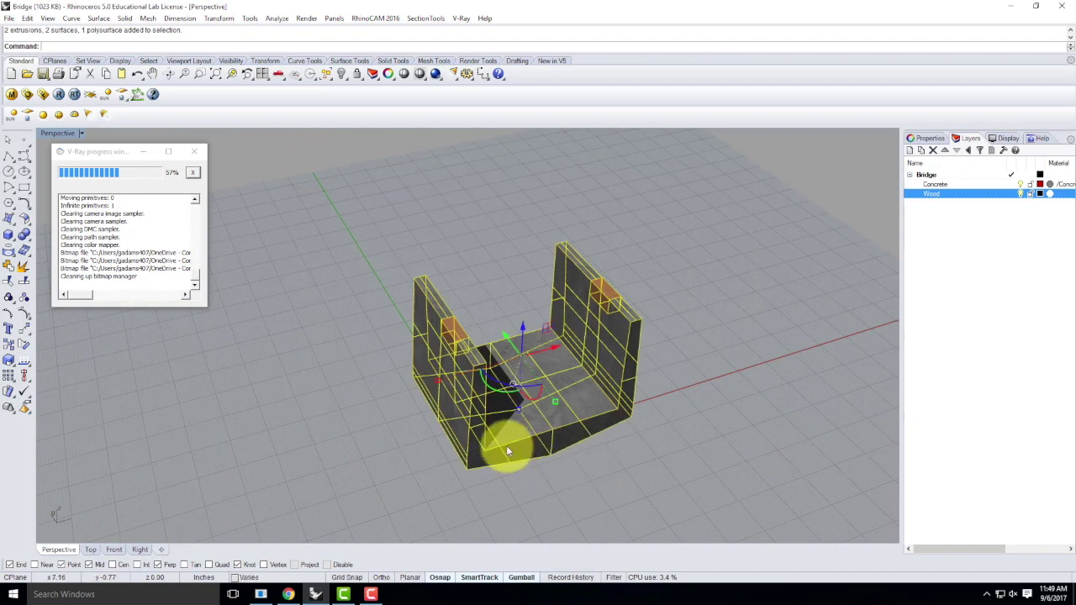
text(ve)
key(Return)
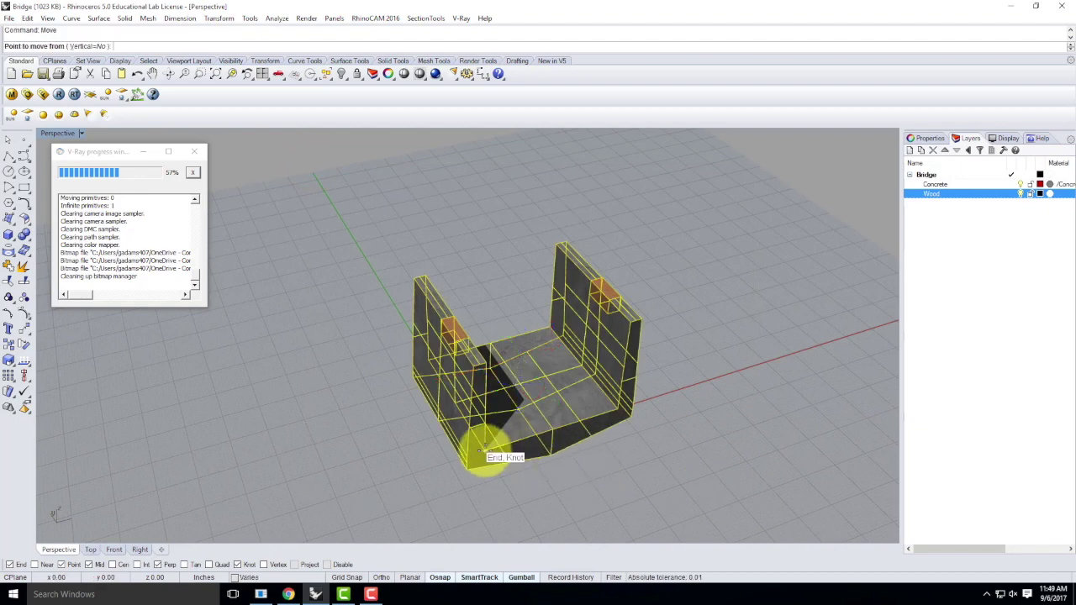
click(479, 452)
text(0)
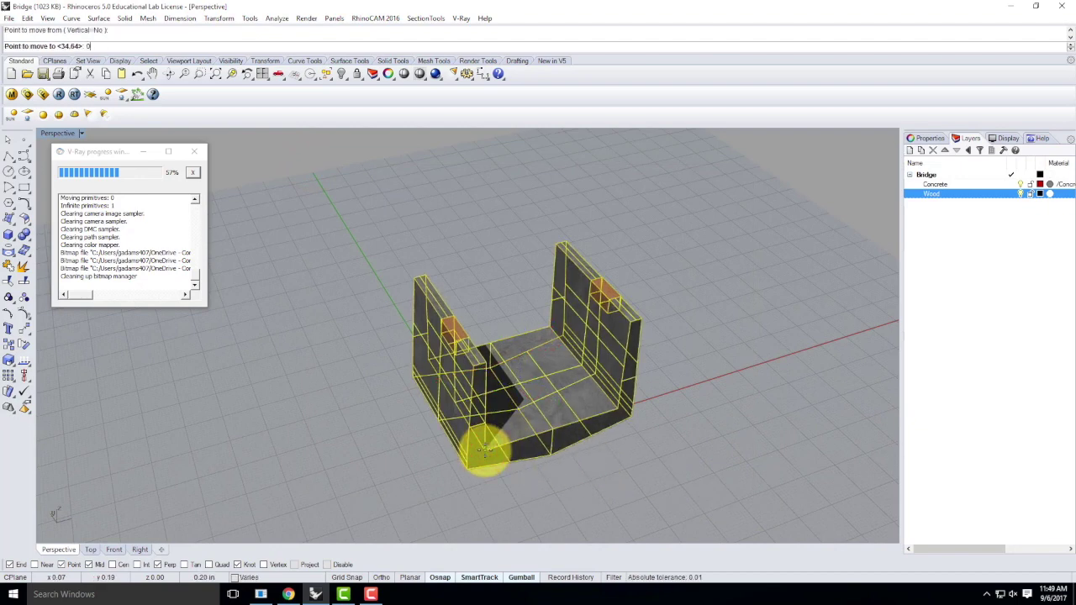
text(,0,0)
key(Return)
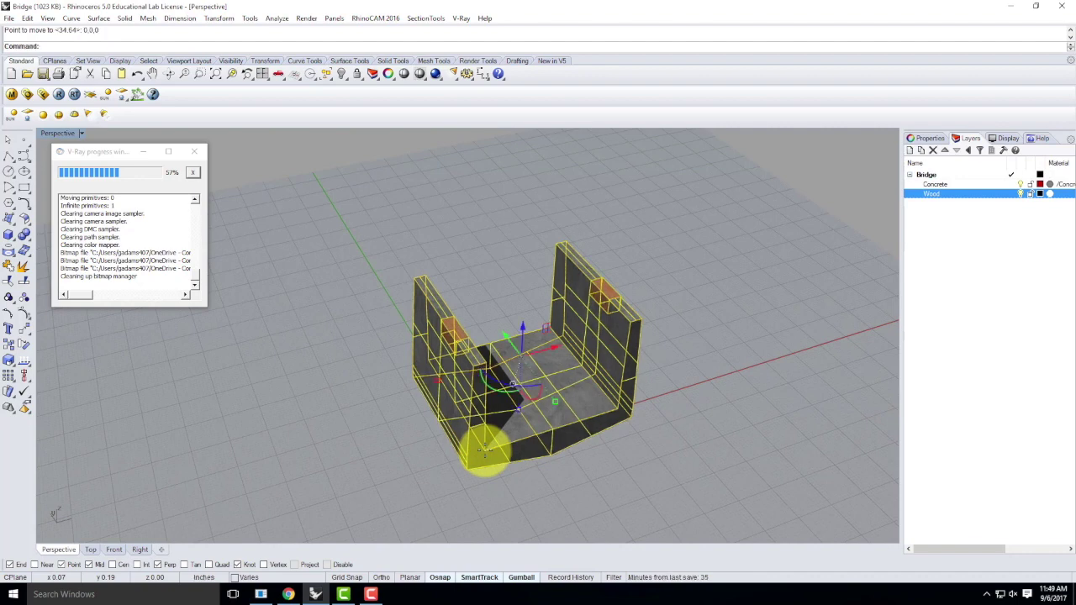
click(684, 343)
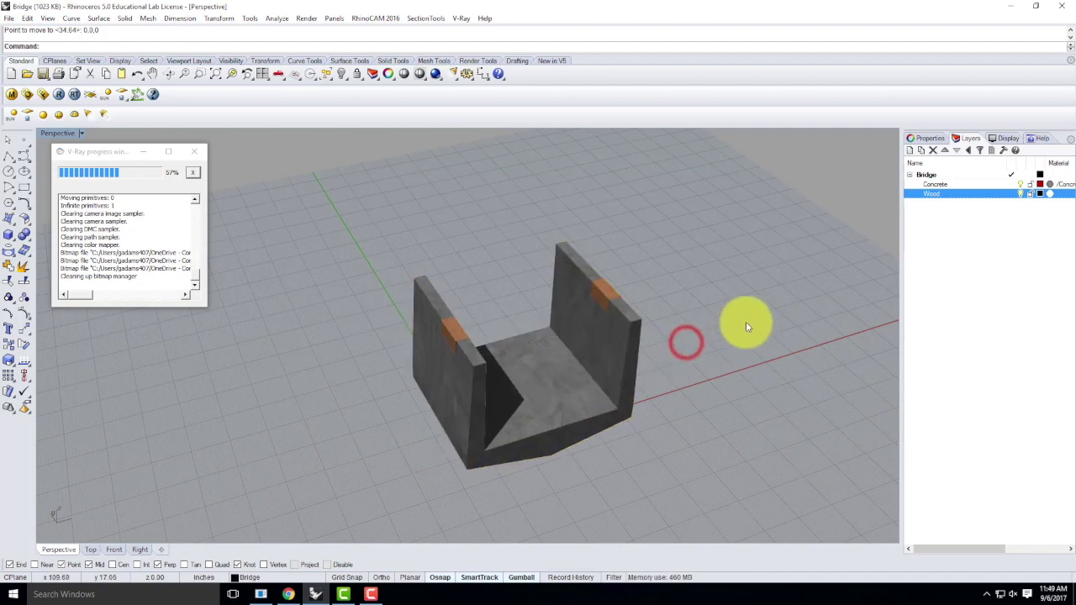
Select all objects on the Concrete layer and apply a capped box mapping using their bounding box in World coordinates.
click(961, 184)
right_click(963, 183)
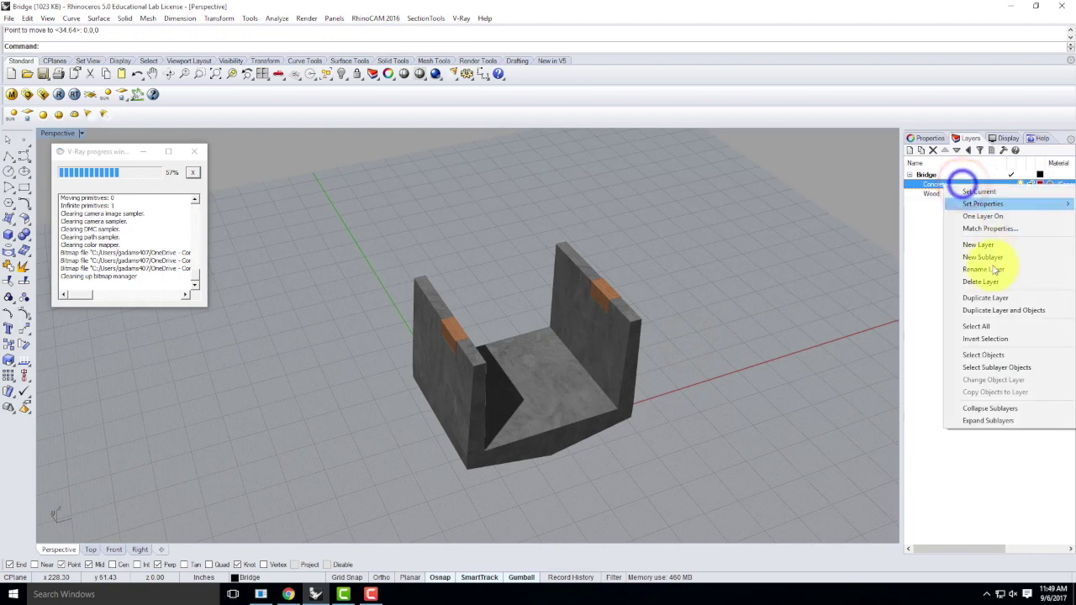
click(987, 354)
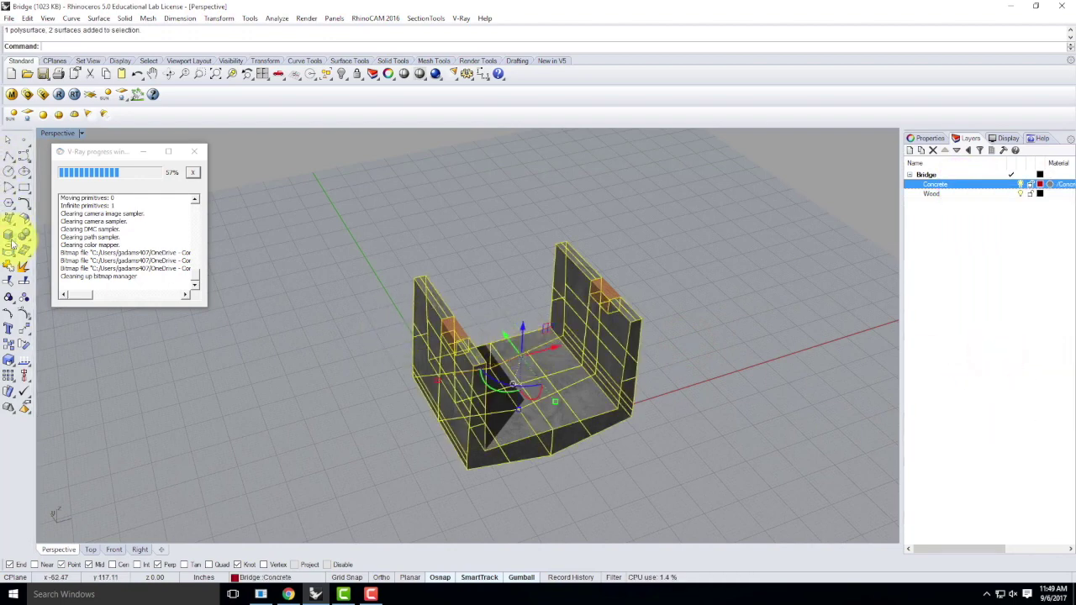
click(928, 137)
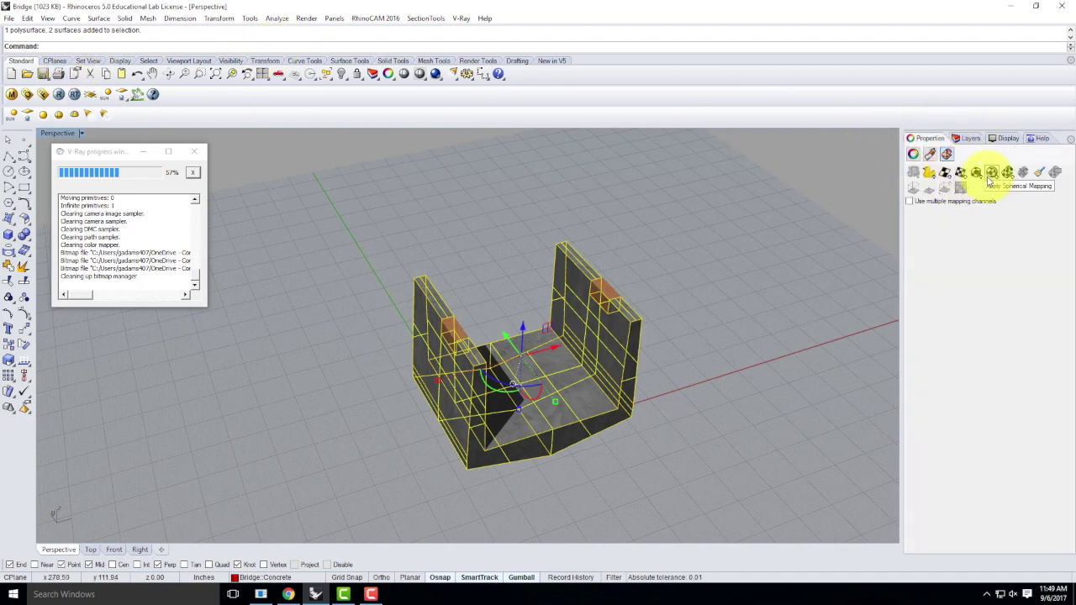
click(977, 173)
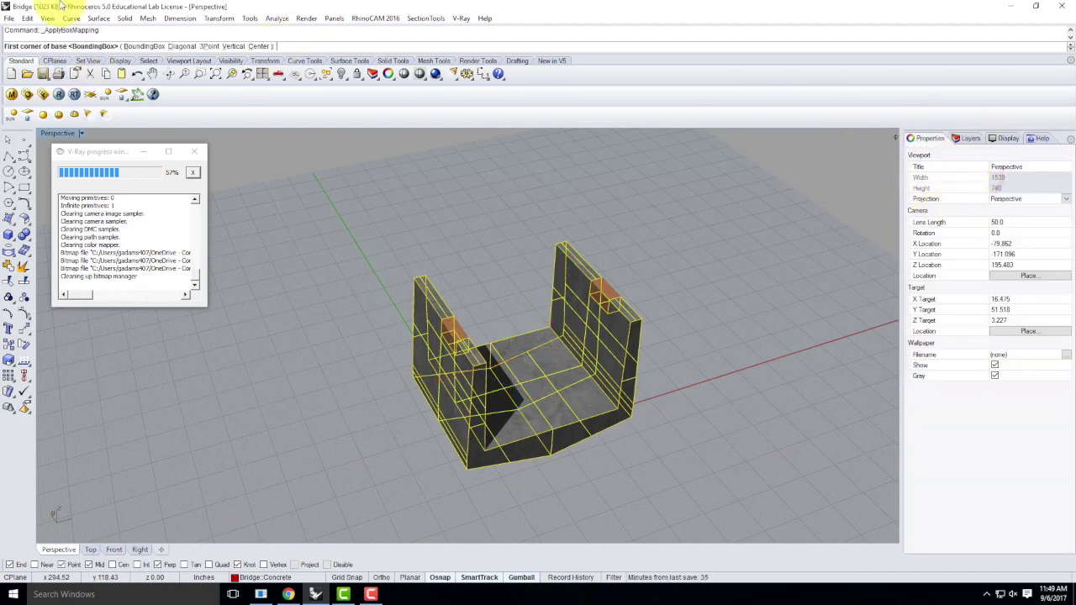
click(139, 45)
click(132, 45)
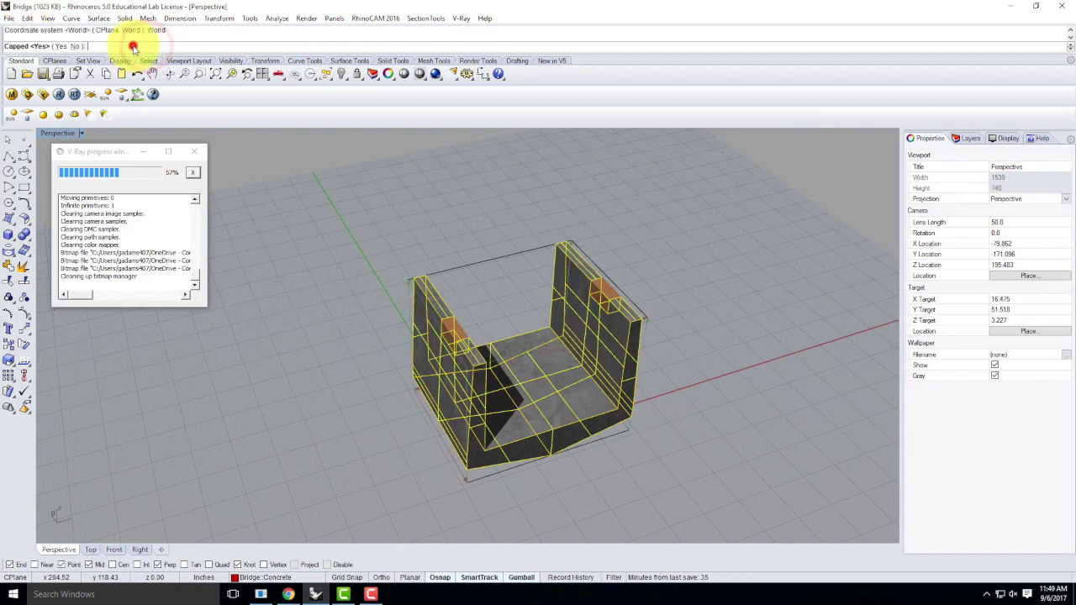
click(62, 45)
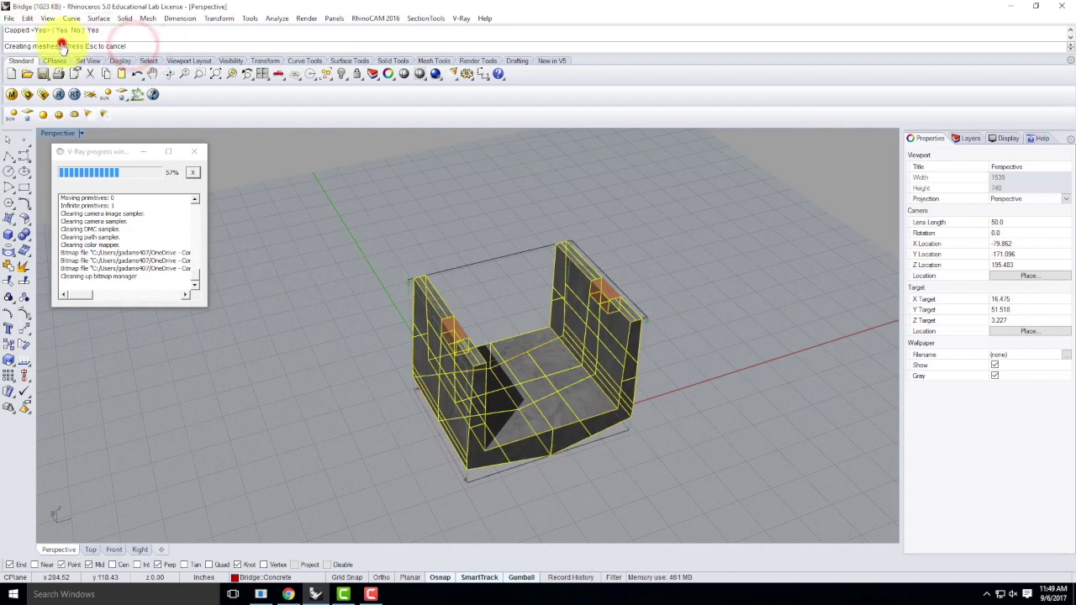
click(766, 285)
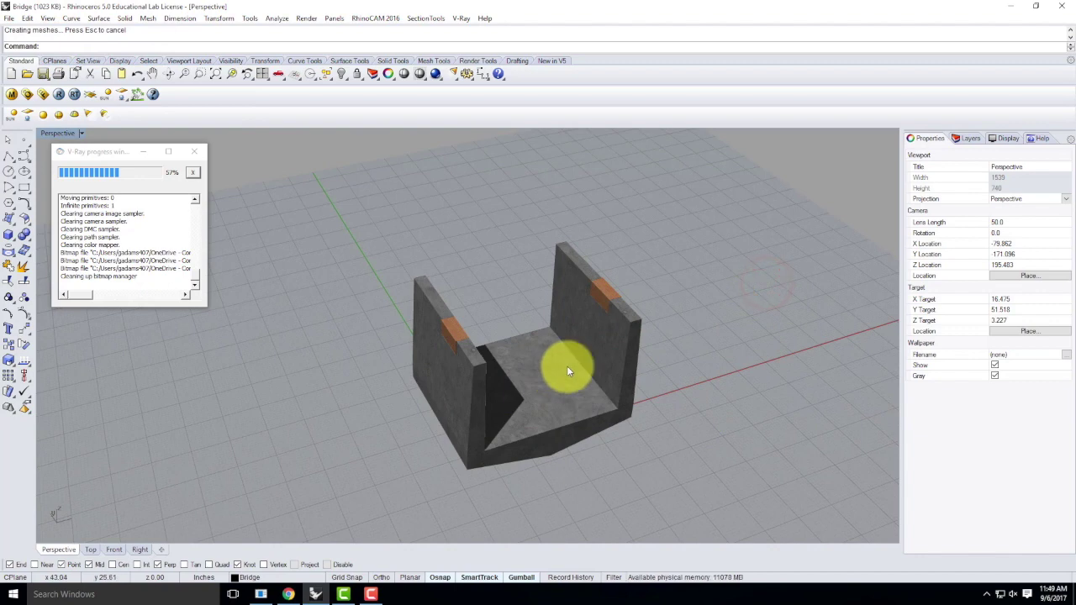
Apply the first Concrete - Rough Board material in the V-Ray material editor to the Concrete layer.
click(11, 94)
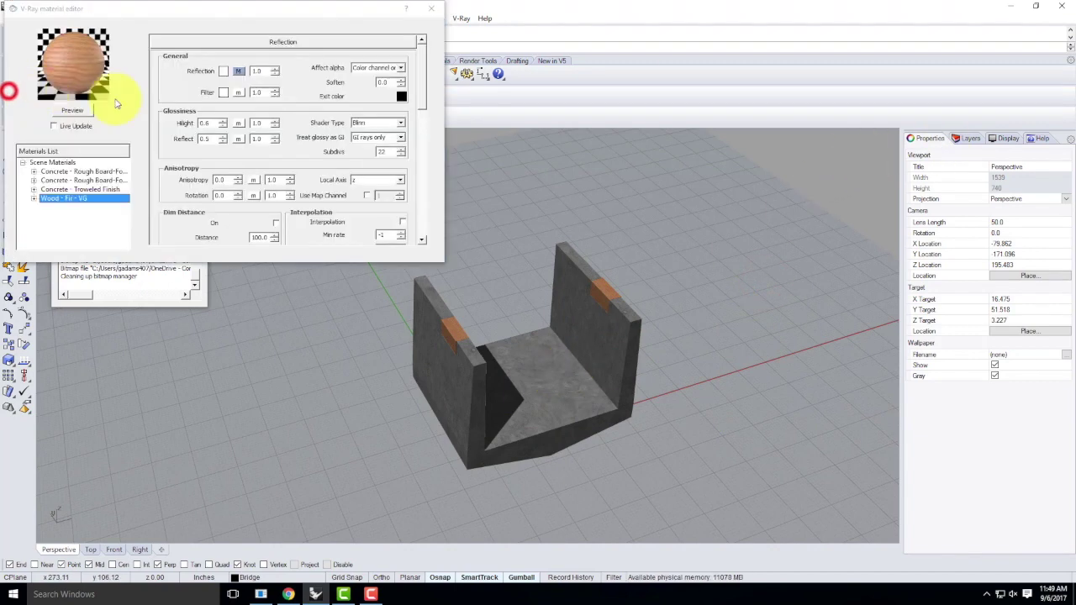
click(81, 172)
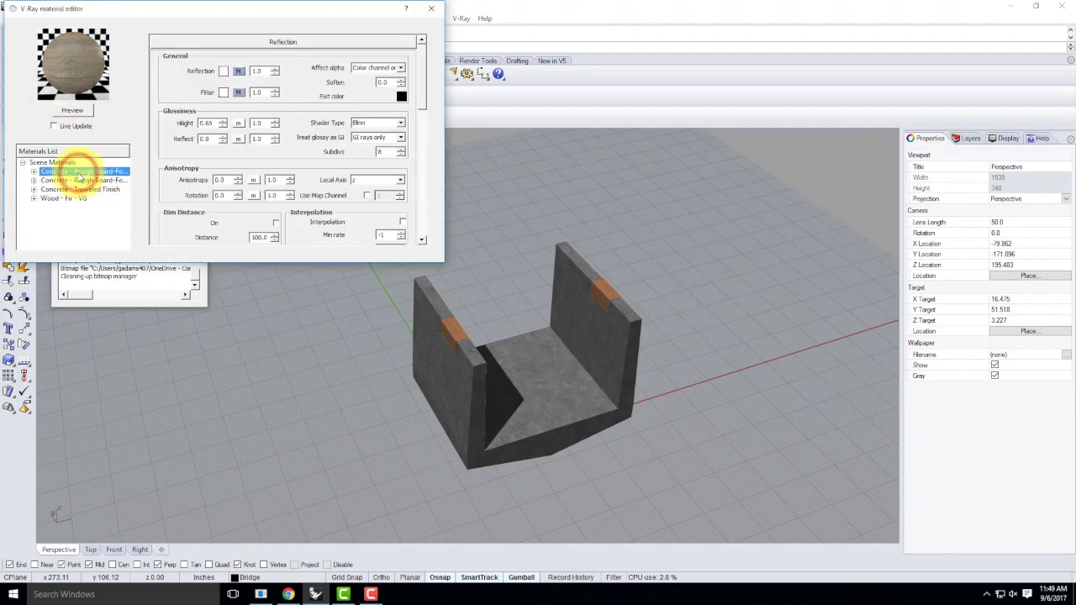
right_click(78, 171)
click(149, 280)
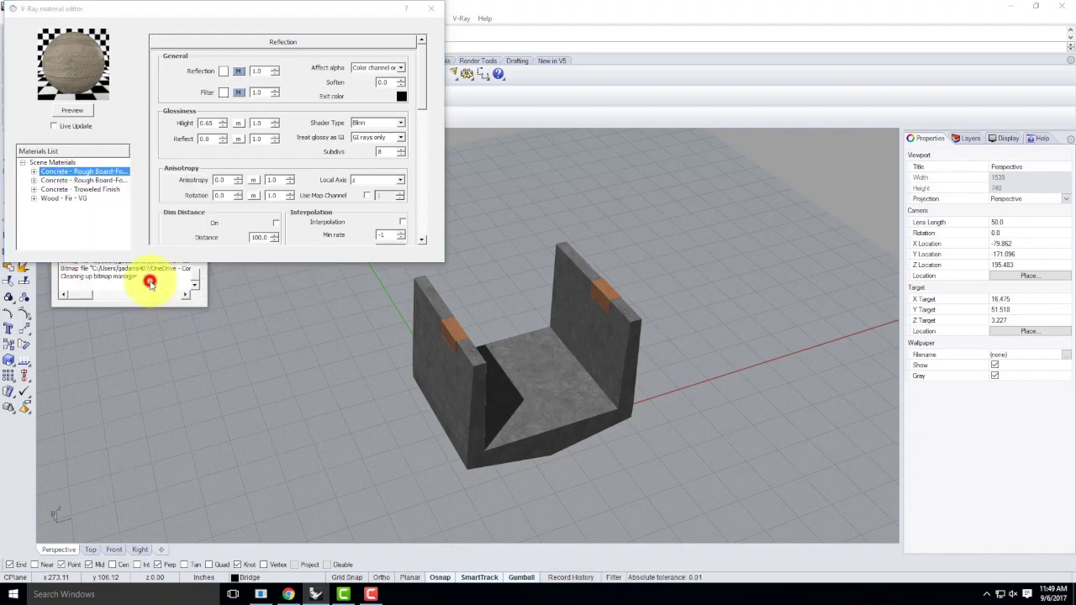
click(486, 249)
click(542, 352)
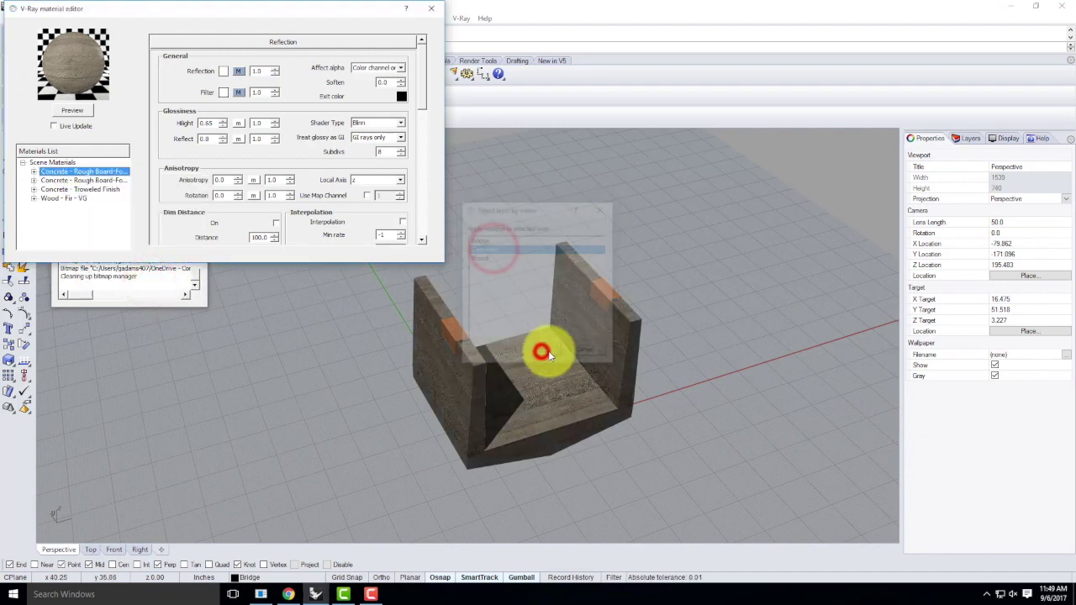
Equalize the concrete's mapping box to 52 on all three axes and set its U repeat to 1.5.
right_drag(635, 356, 569, 392)
scroll(550, 328, up, 5)
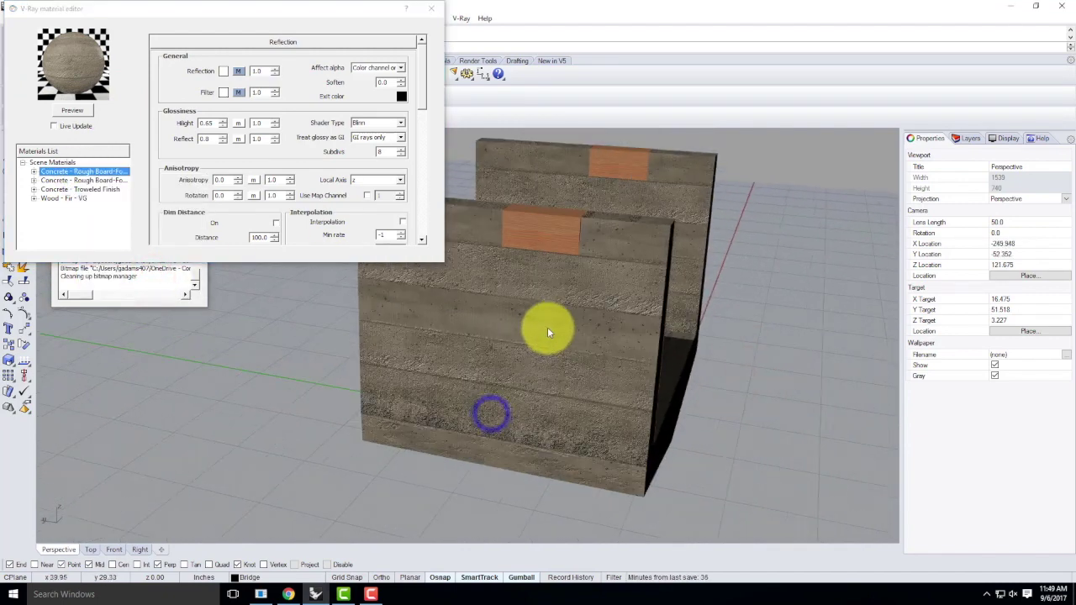
right_drag(653, 346, 529, 365)
click(547, 361)
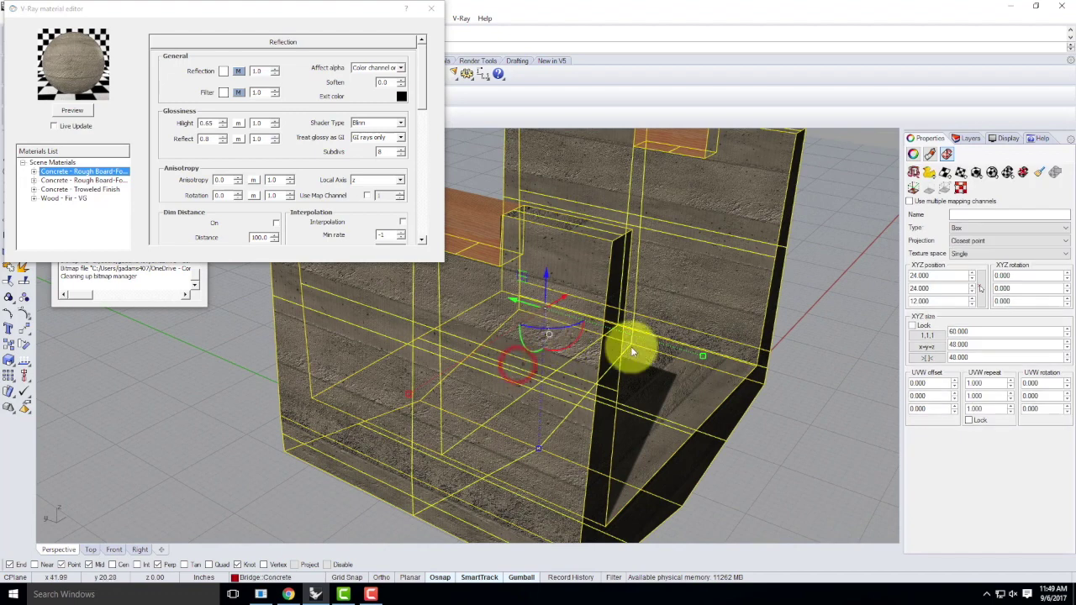
click(926, 345)
click(993, 384)
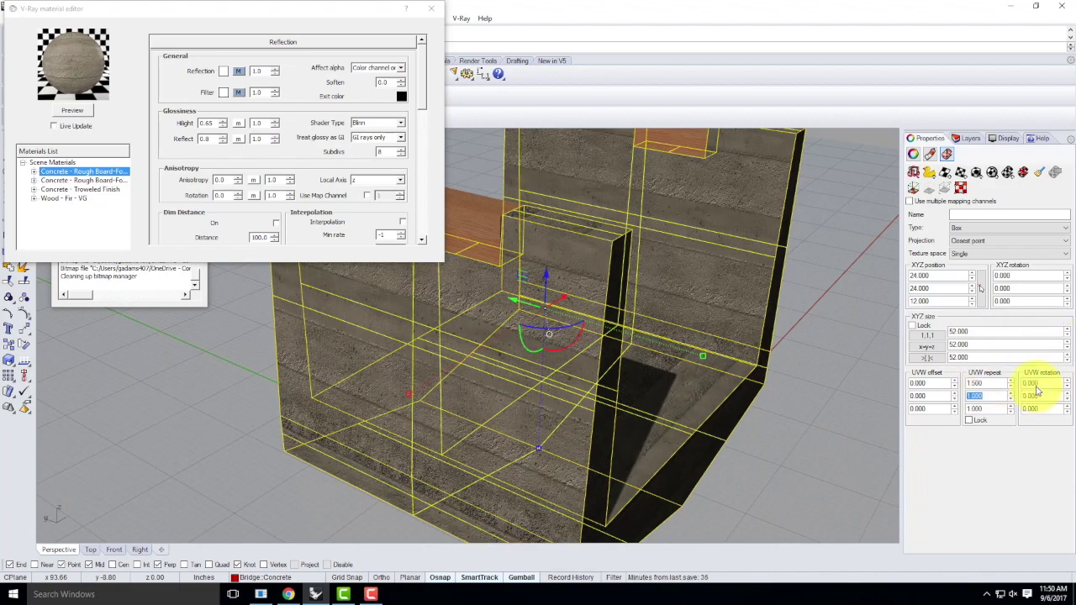
click(845, 345)
scroll(823, 292, down, 4)
right_drag(782, 314, 733, 320)
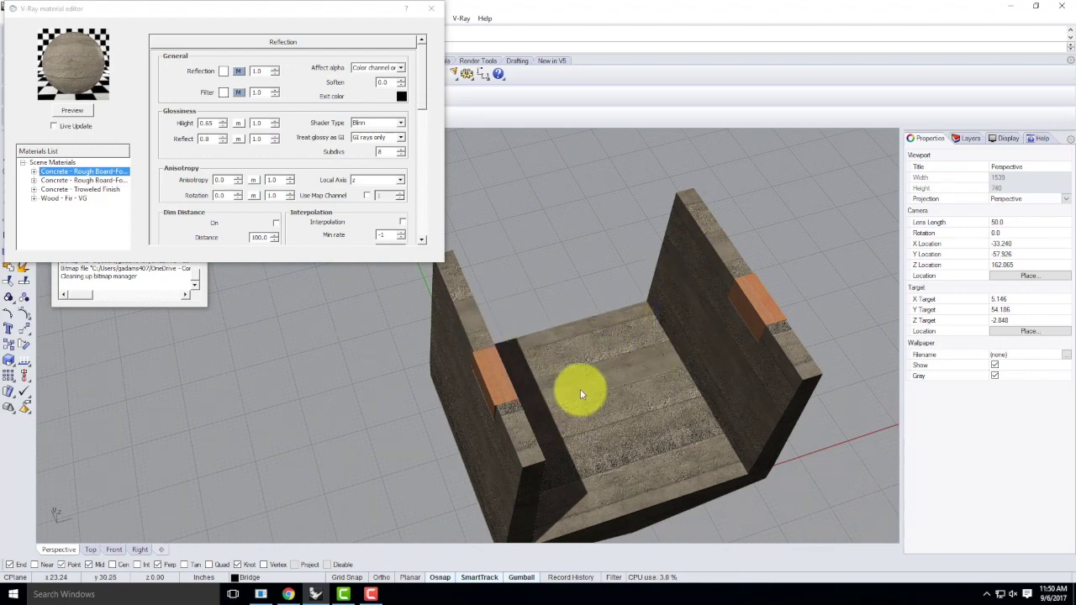
Show the box mapping widget of the concrete geometry and rotate the mapping -90 degrees about Z so the floor boards change direction.
click(967, 138)
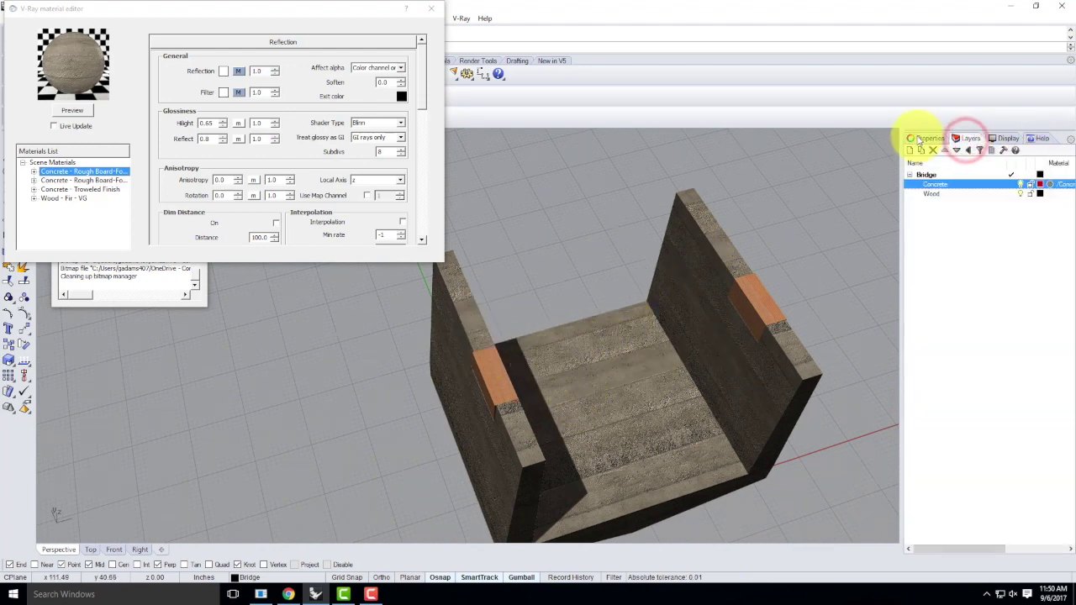
click(923, 138)
click(629, 336)
click(947, 154)
click(915, 186)
drag(576, 414, 634, 420)
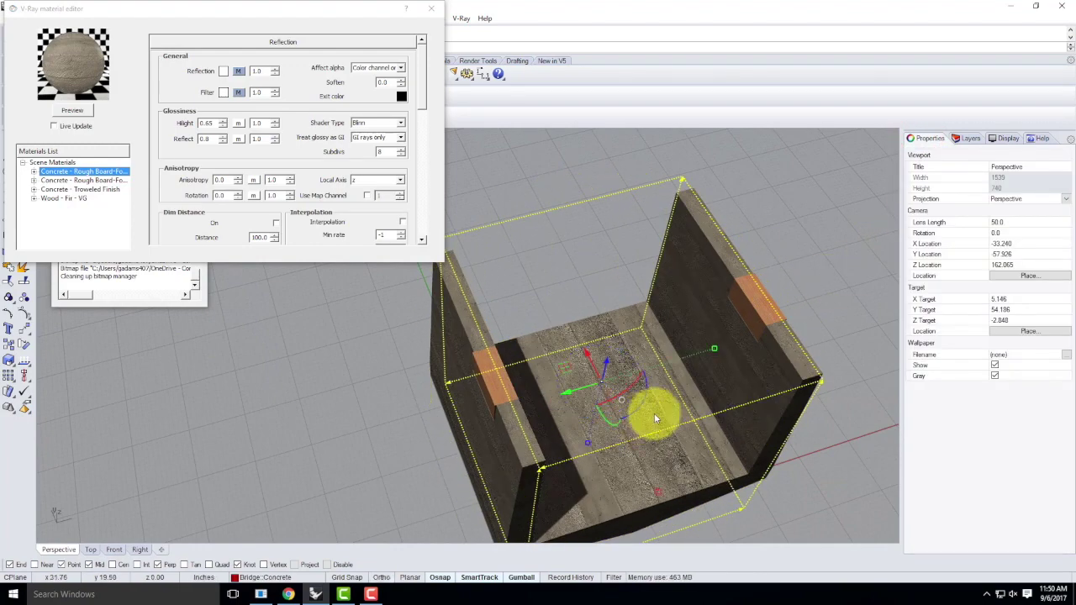
click(832, 250)
Hide the mapping widget of the concrete geometry and deselect everything.
right_drag(830, 369, 876, 298)
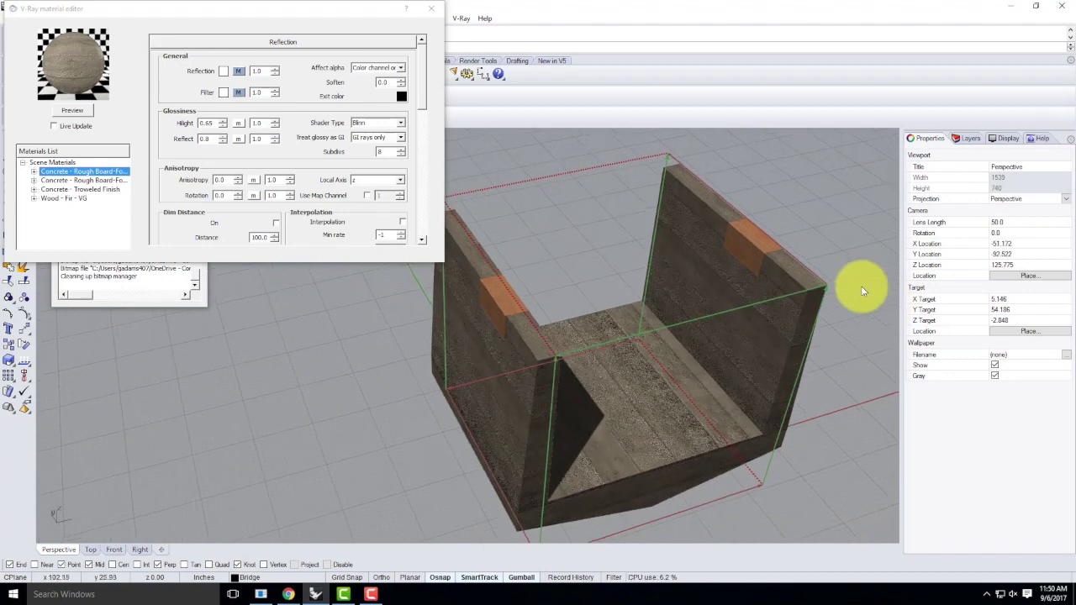
click(720, 257)
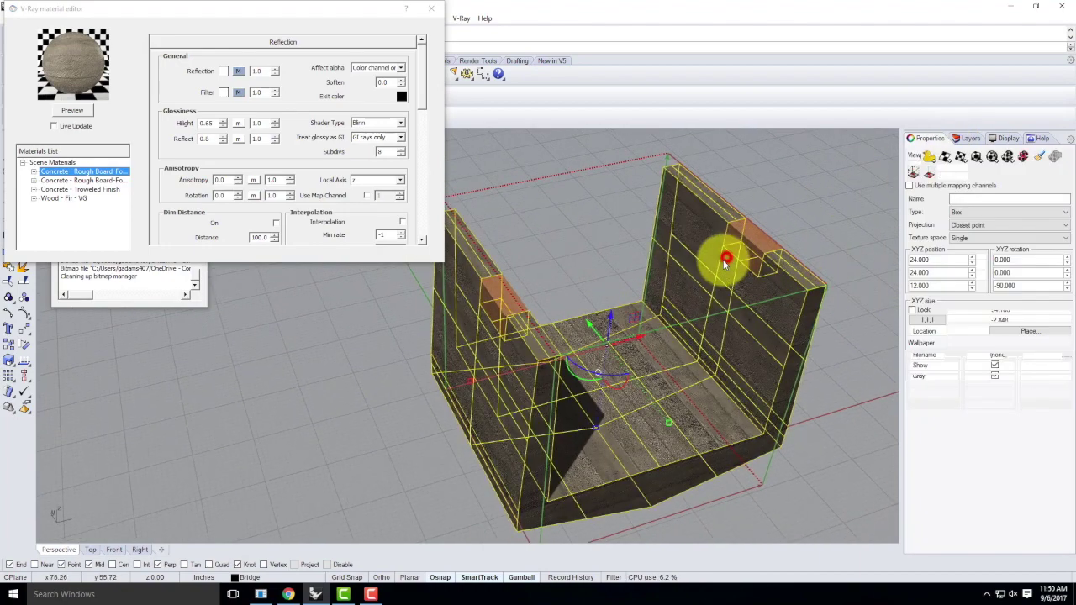
click(830, 174)
click(828, 174)
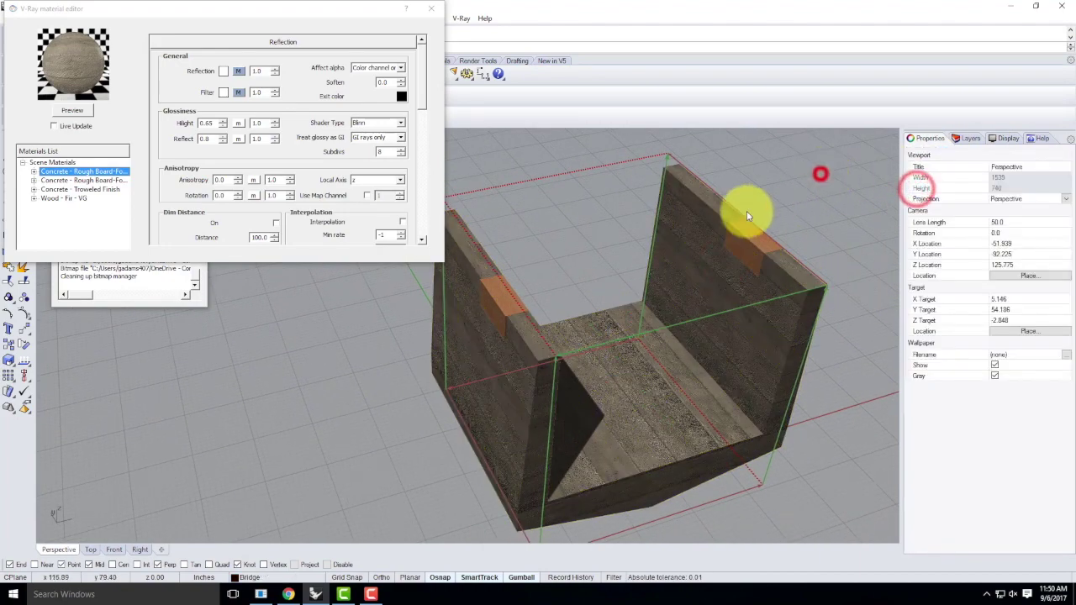
click(693, 260)
click(930, 188)
click(817, 175)
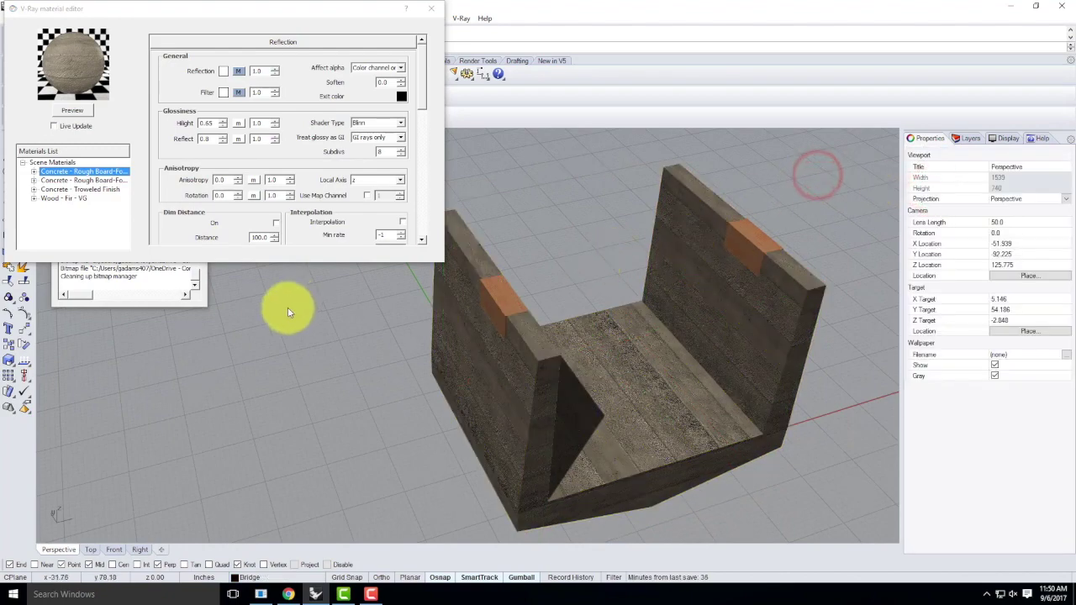
Close the V-Ray material editor and save the Bridge file.
click(430, 12)
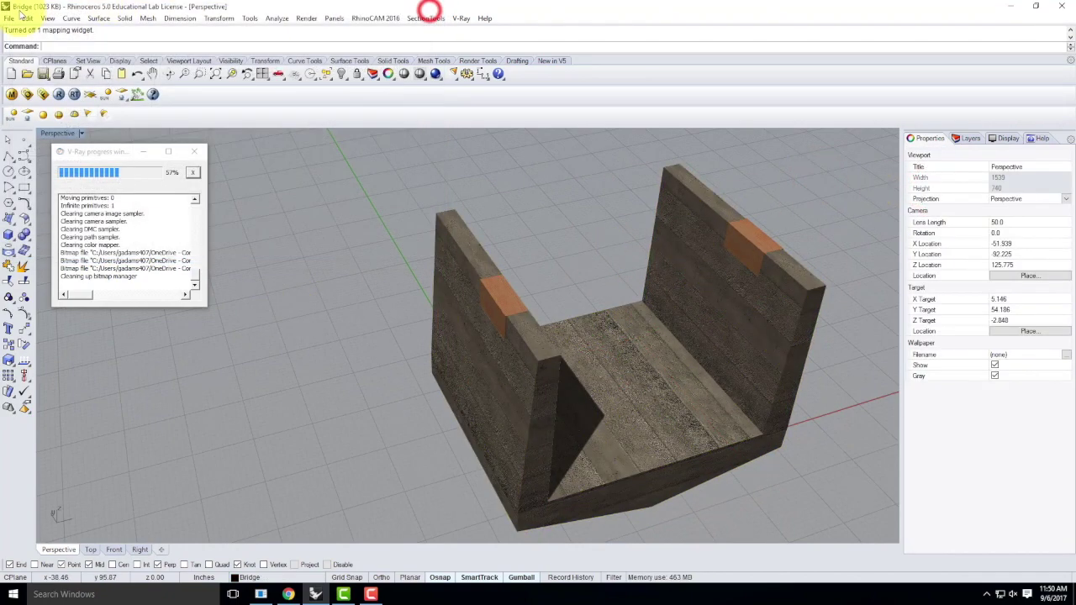
click(8, 18)
click(30, 83)
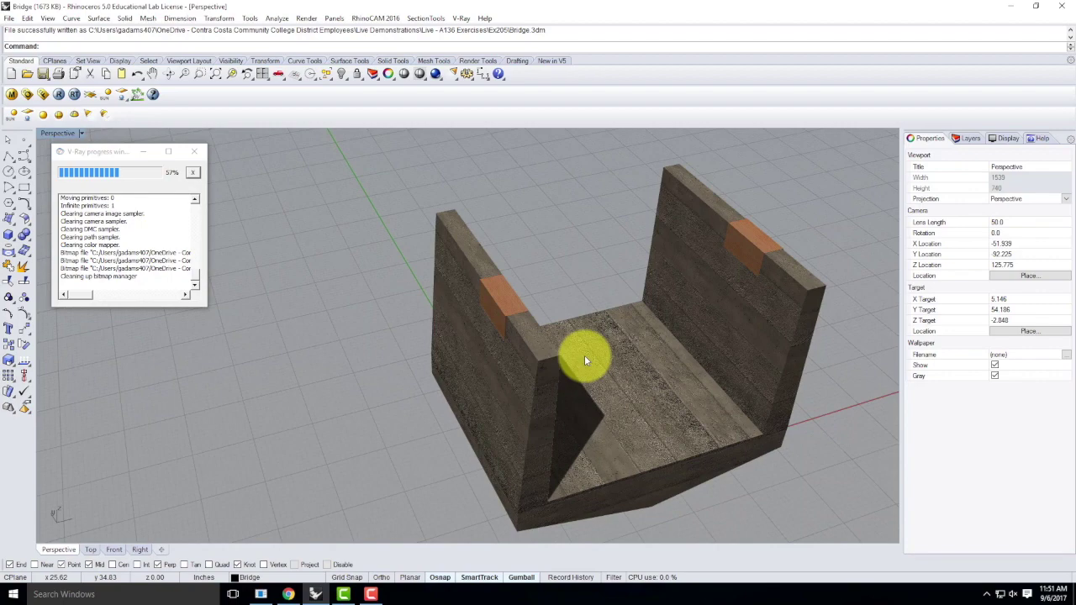
Start a new file from the Large Objects - Inches template and maximize the Perspective viewport.
click(9, 18)
click(18, 30)
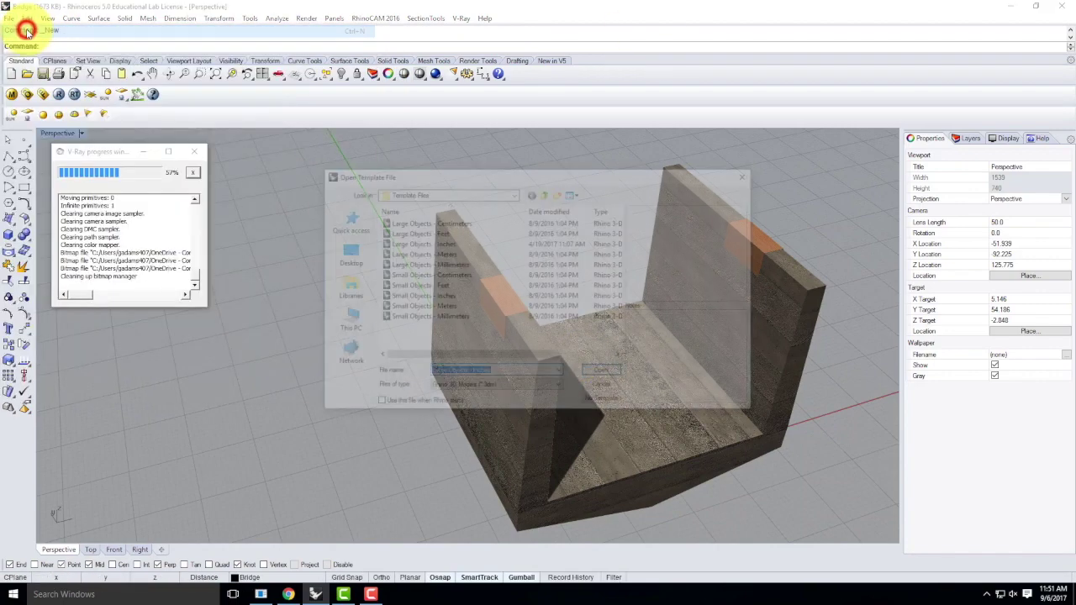
click(438, 243)
click(600, 373)
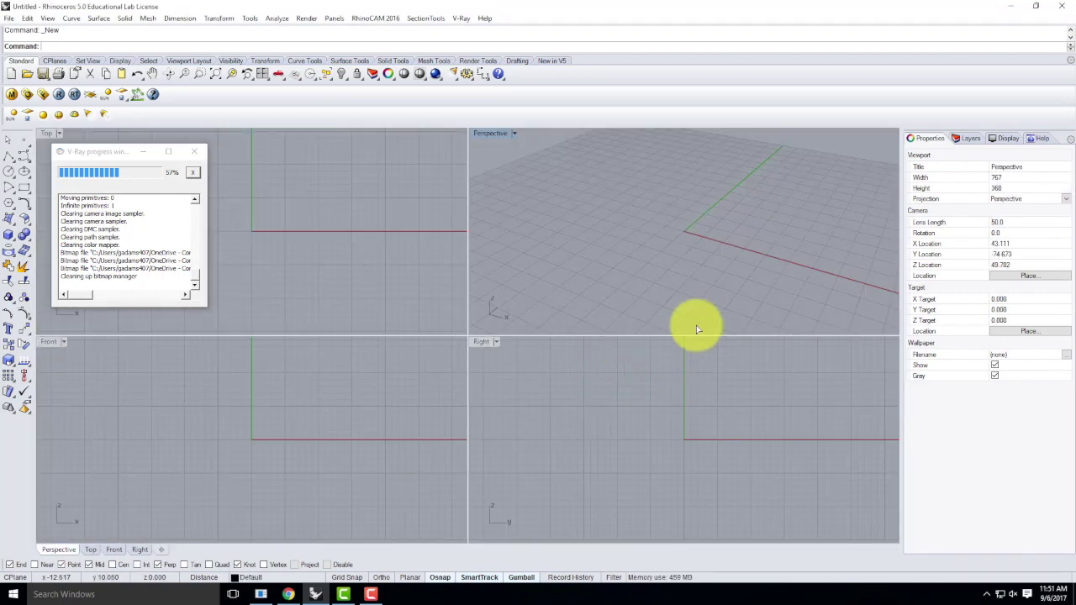
double_click(486, 134)
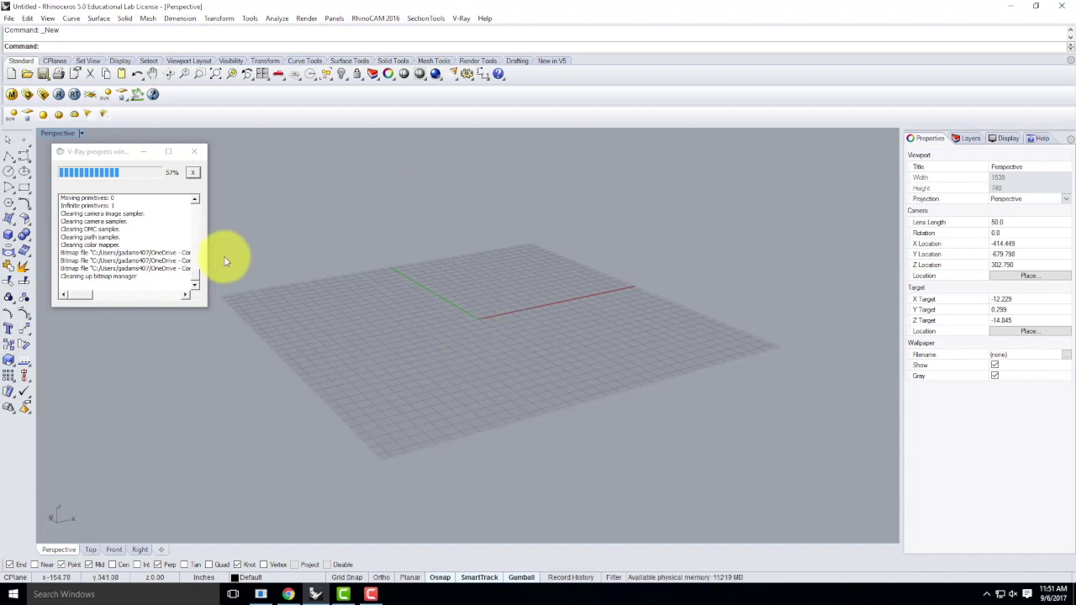
Rename the Default layer as Environment.
click(968, 138)
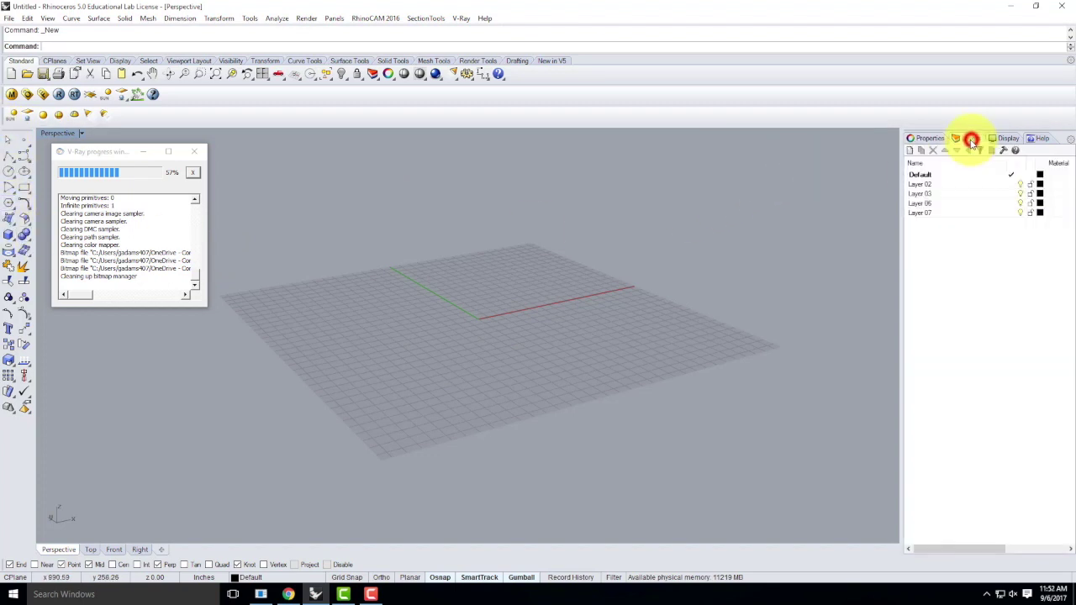
click(925, 174)
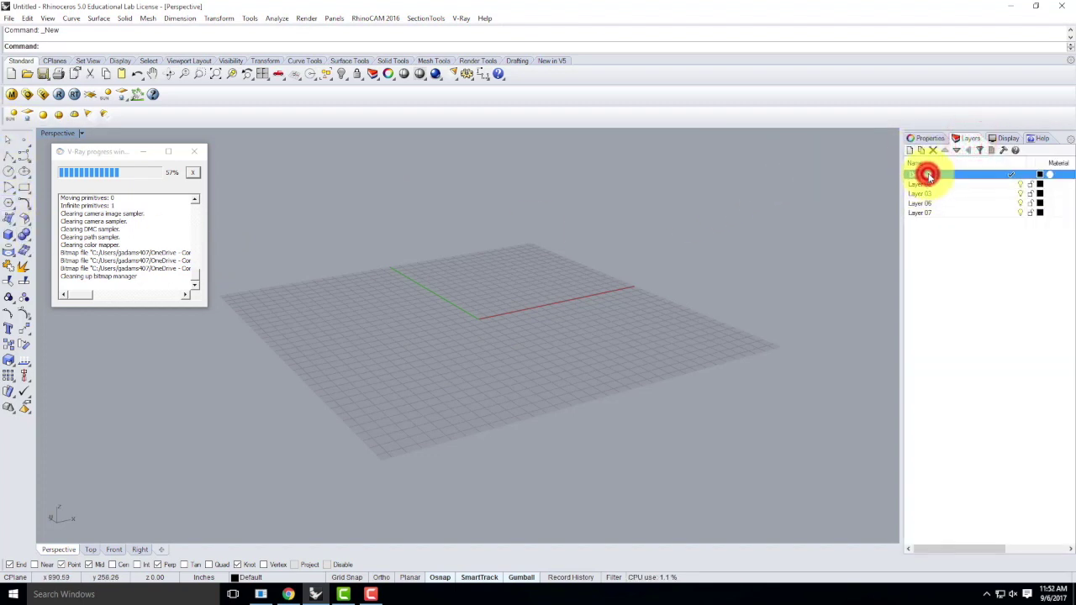
click(925, 174)
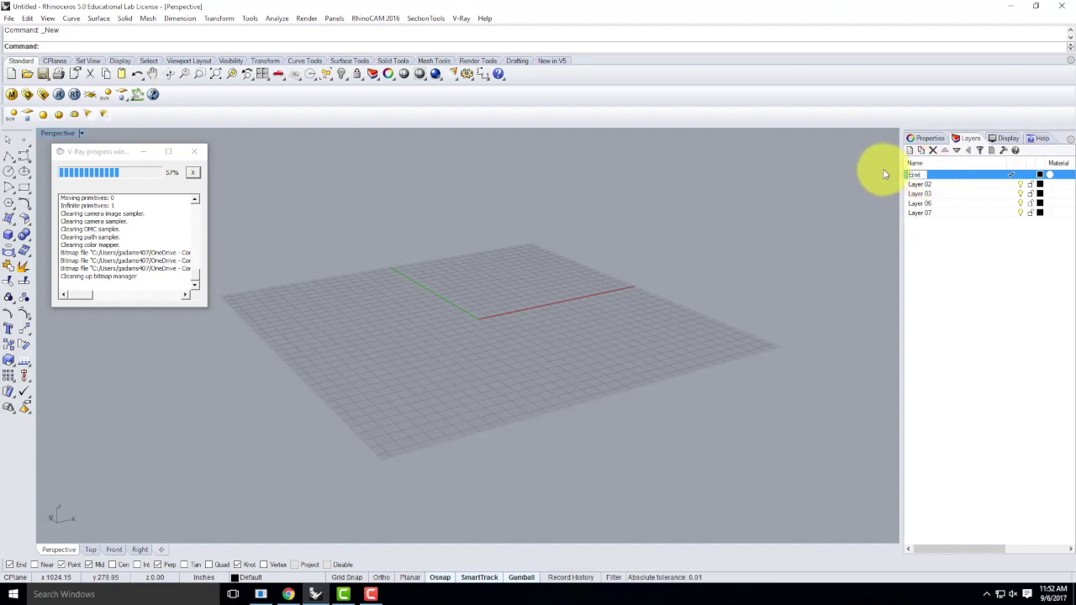
text(Environment)
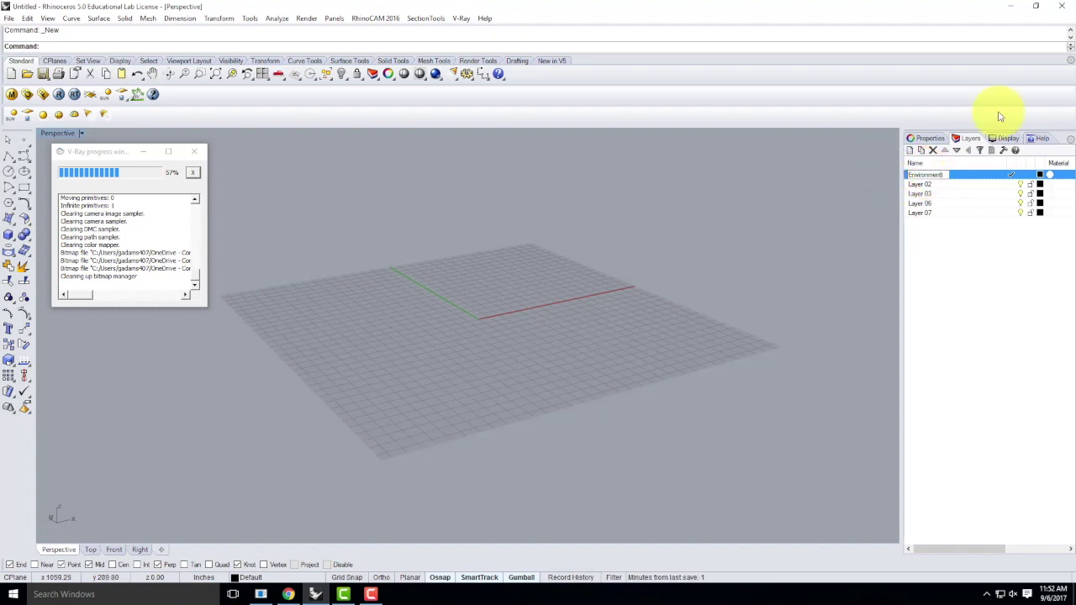
Nest Layer 02 under the Environment layer and rename it as IP.
click(920, 184)
drag(920, 184, 921, 176)
click(938, 184)
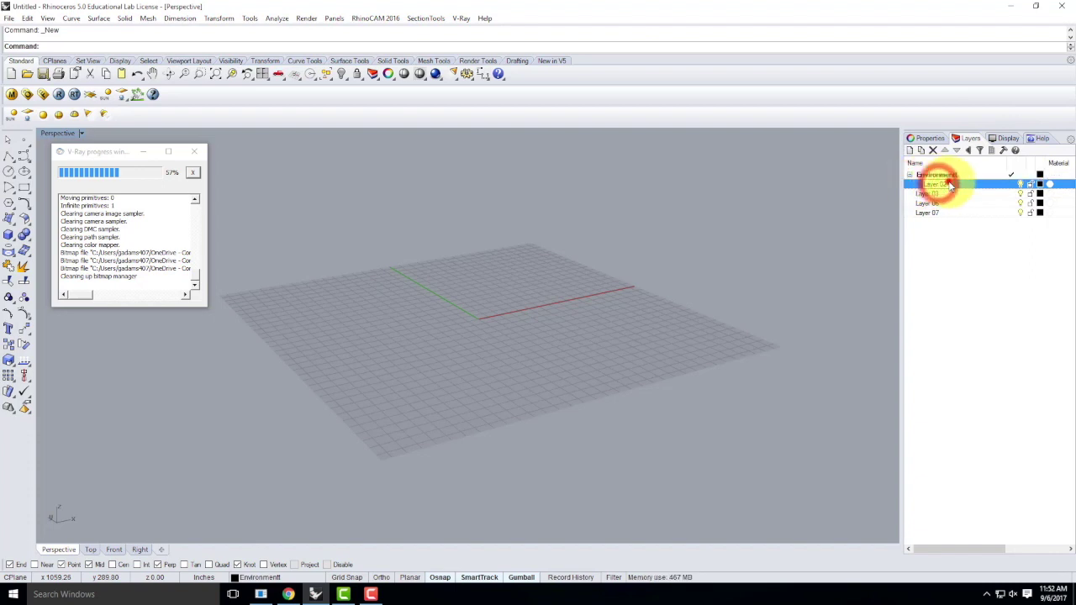
text(N)
key(BackSpace)
text(P)
click(947, 257)
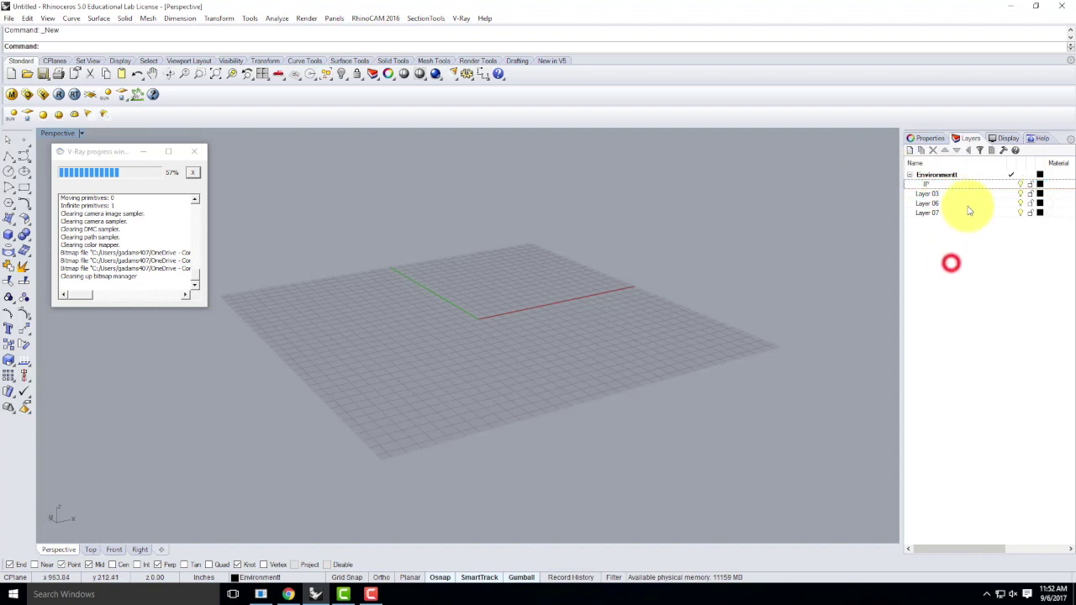
Make the IP layer current and add a V-Ray infinite plane to it.
click(972, 183)
click(1000, 185)
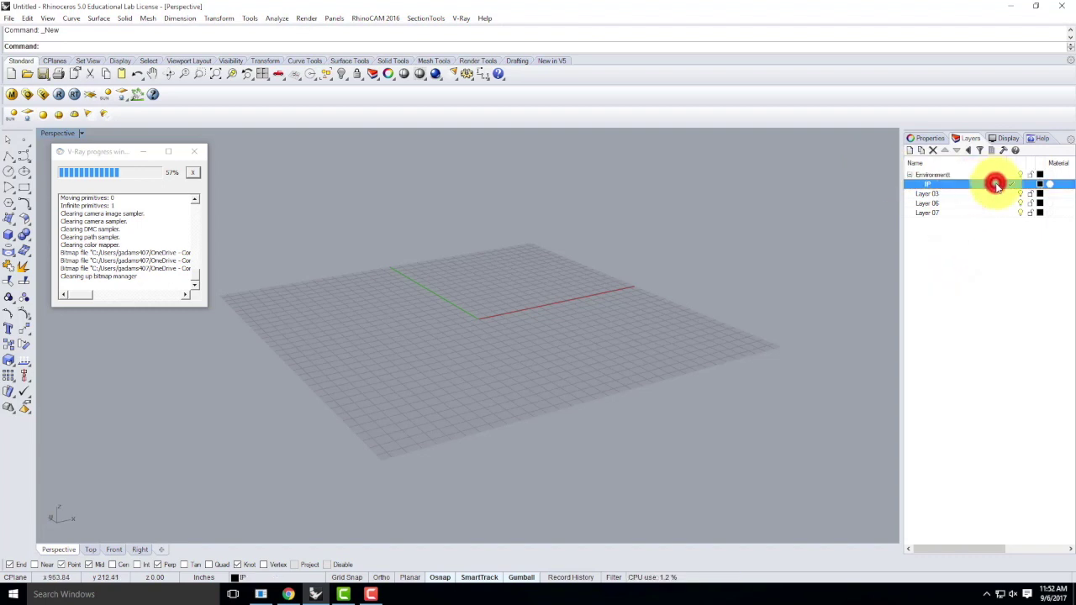
click(91, 94)
click(975, 259)
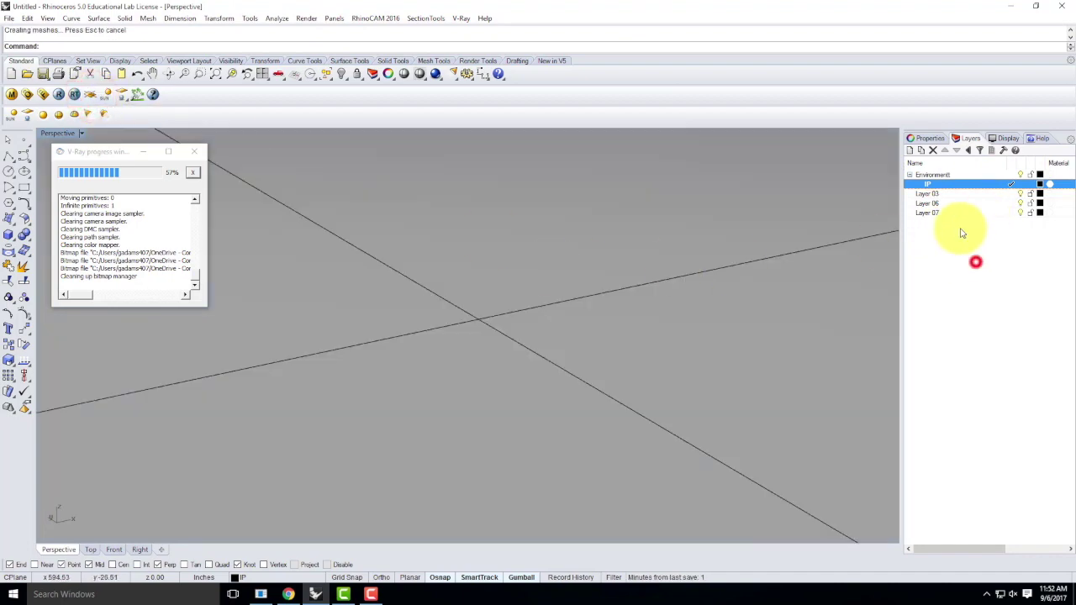
Rename Layer 03 as Light and nest it under the Environment layer.
click(925, 194)
click(925, 195)
text(Light)
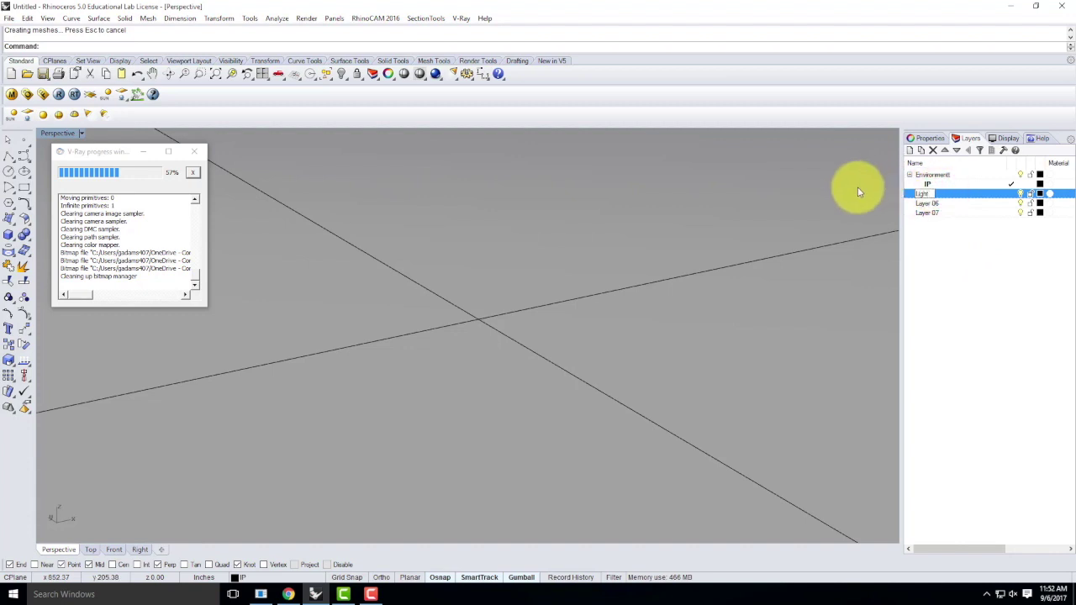
click(959, 278)
click(935, 195)
drag(935, 195, 933, 178)
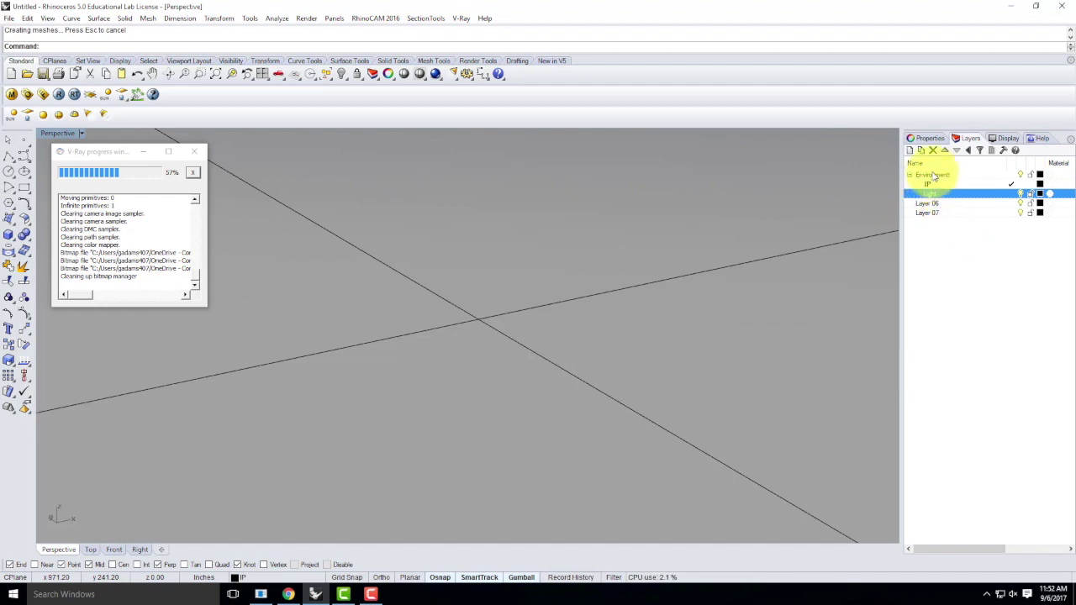
Make the parent layer current and correct its name to Environment.
click(948, 174)
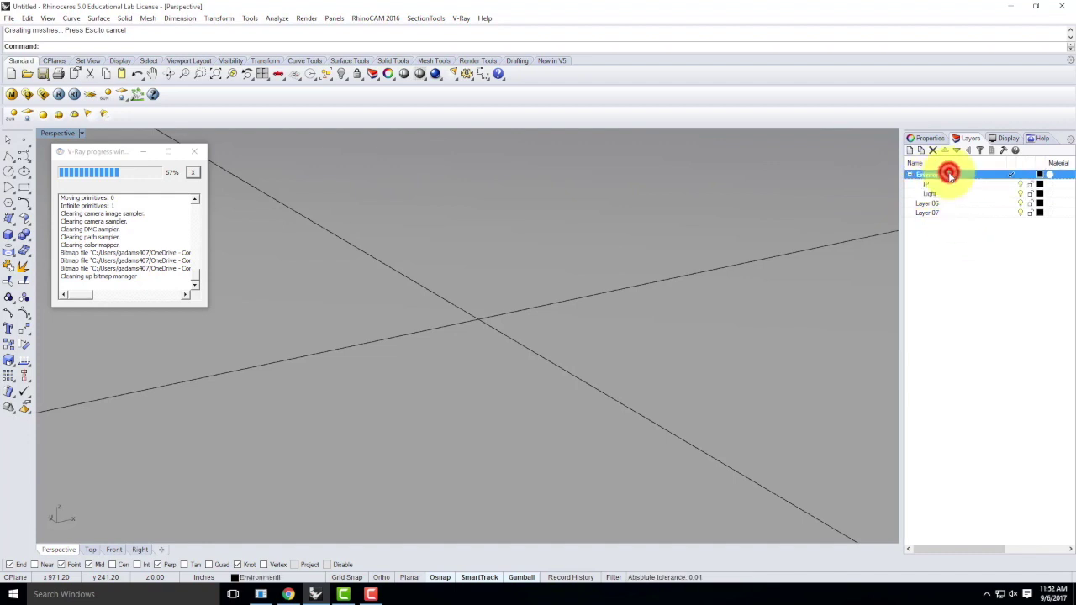
click(948, 177)
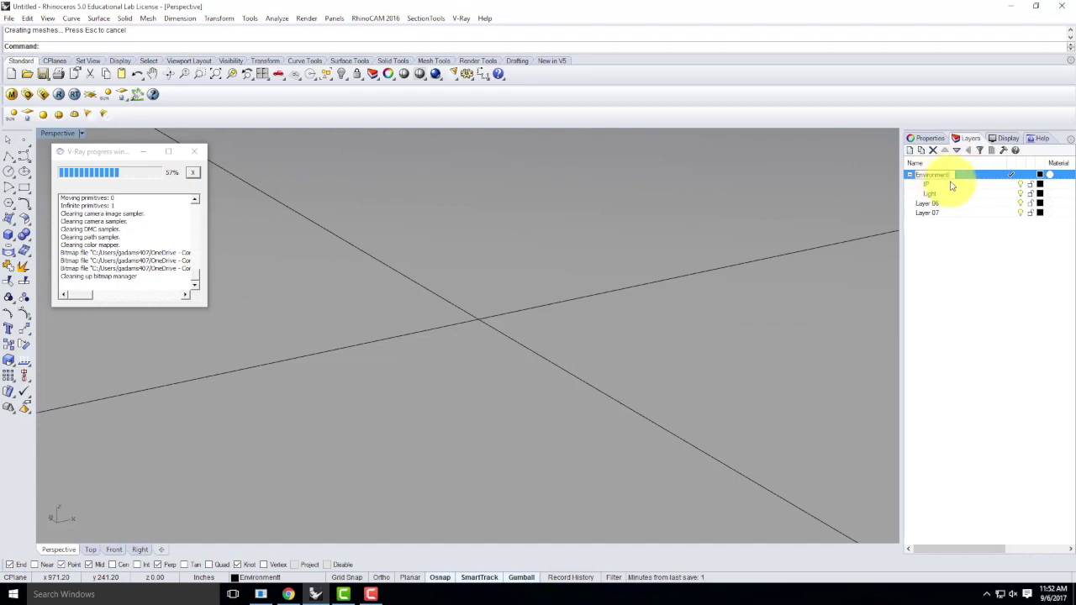
click(988, 297)
Delete the unused layers Layer 06 and Layer 07.
click(926, 185)
click(926, 194)
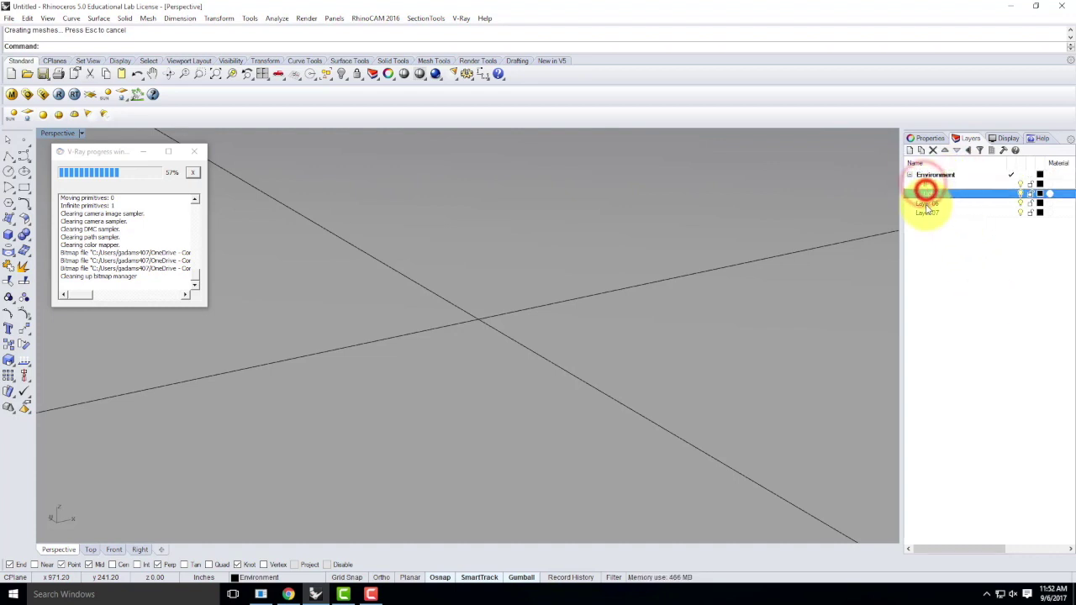
click(928, 203)
shift+click(929, 213)
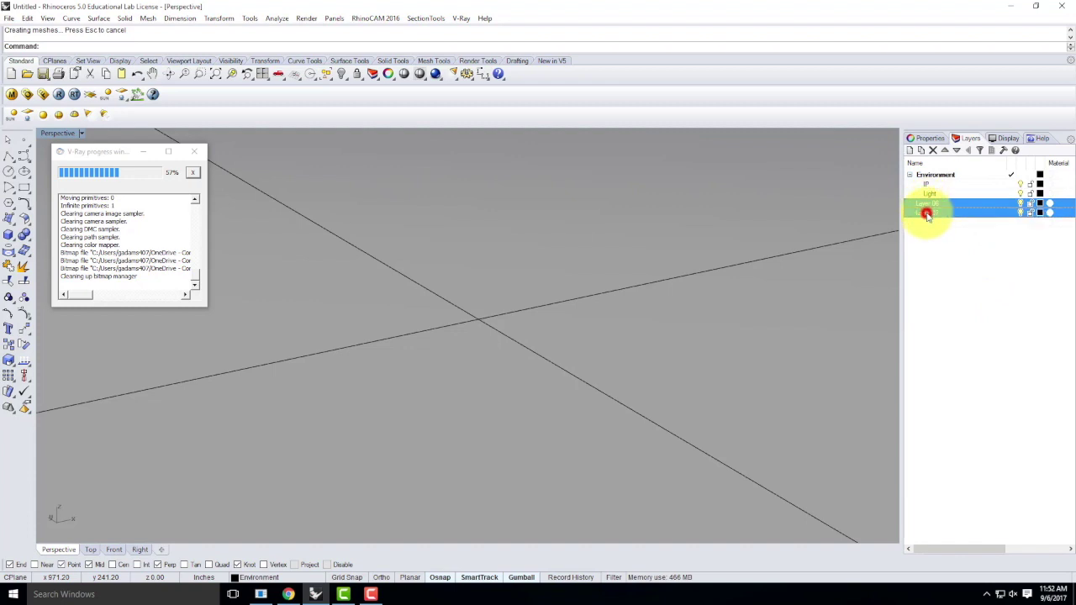
click(932, 151)
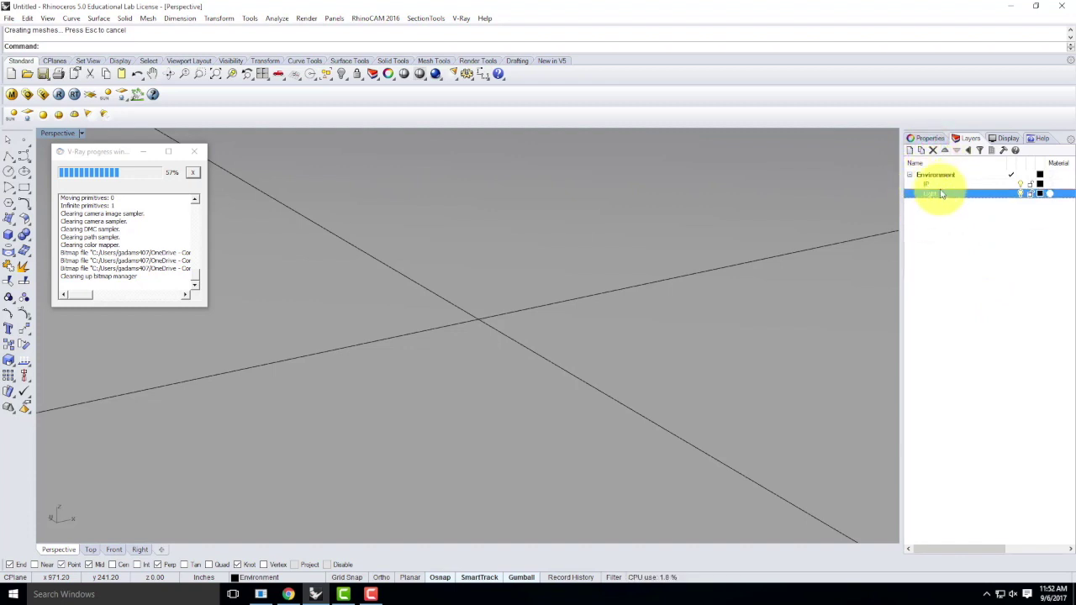
click(984, 270)
Make the Light layer current and draw a helper box on the ground near the origin.
double_click(983, 194)
click(10, 235)
click(326, 295)
click(548, 327)
click(521, 206)
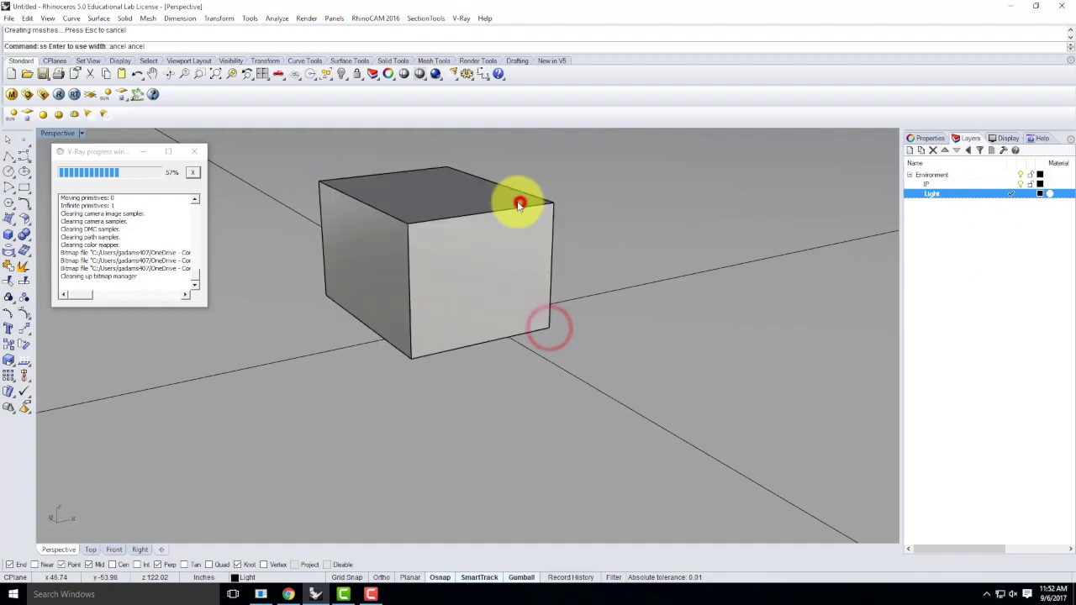
Place a directional light starting at the helper box's near upper corner and aiming down toward the box, and delete the box.
click(112, 114)
click(448, 275)
click(448, 275)
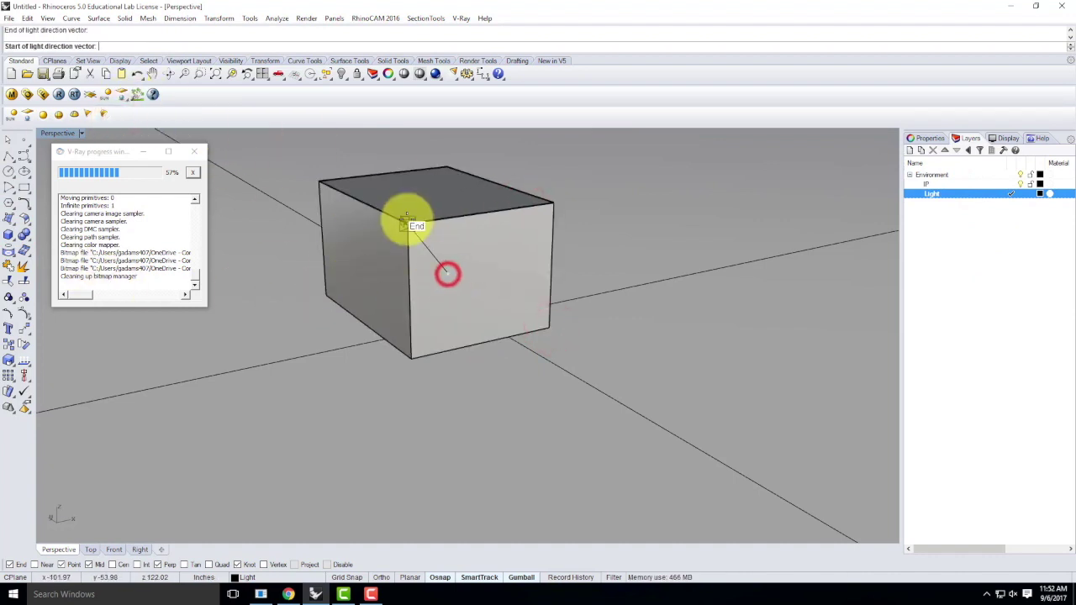
click(471, 217)
key(Delete)
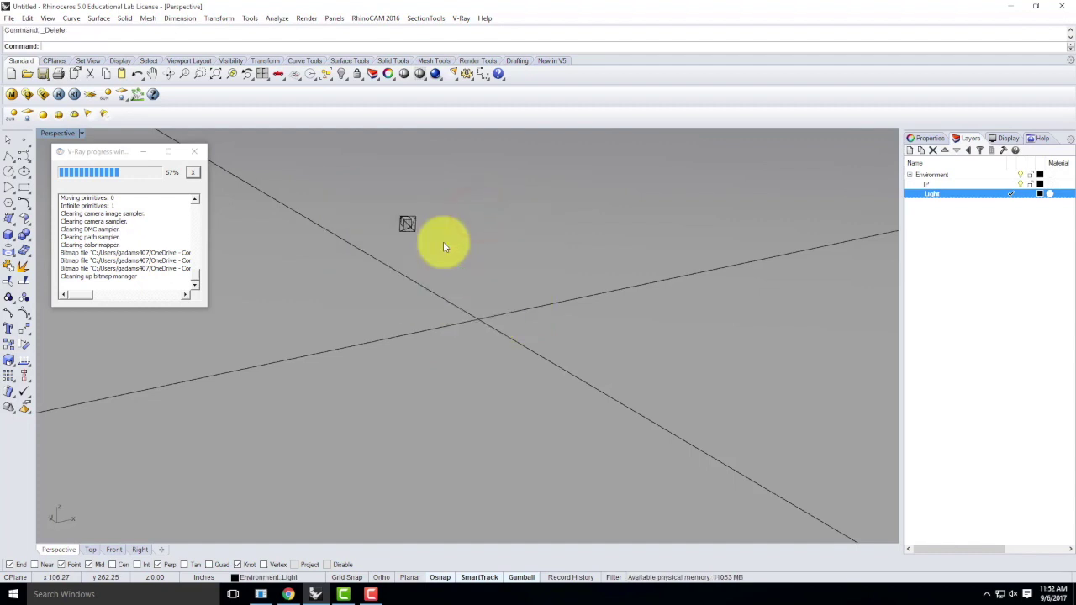
Make the Environment layer current and close the V-Ray progress window.
click(1004, 174)
right_drag(516, 260, 560, 384)
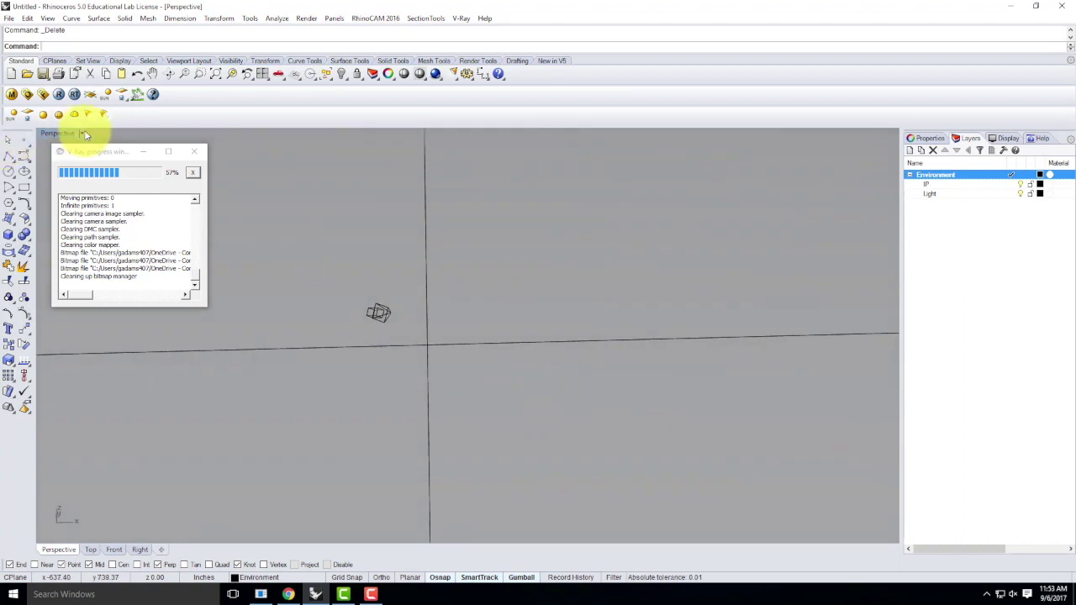
click(193, 151)
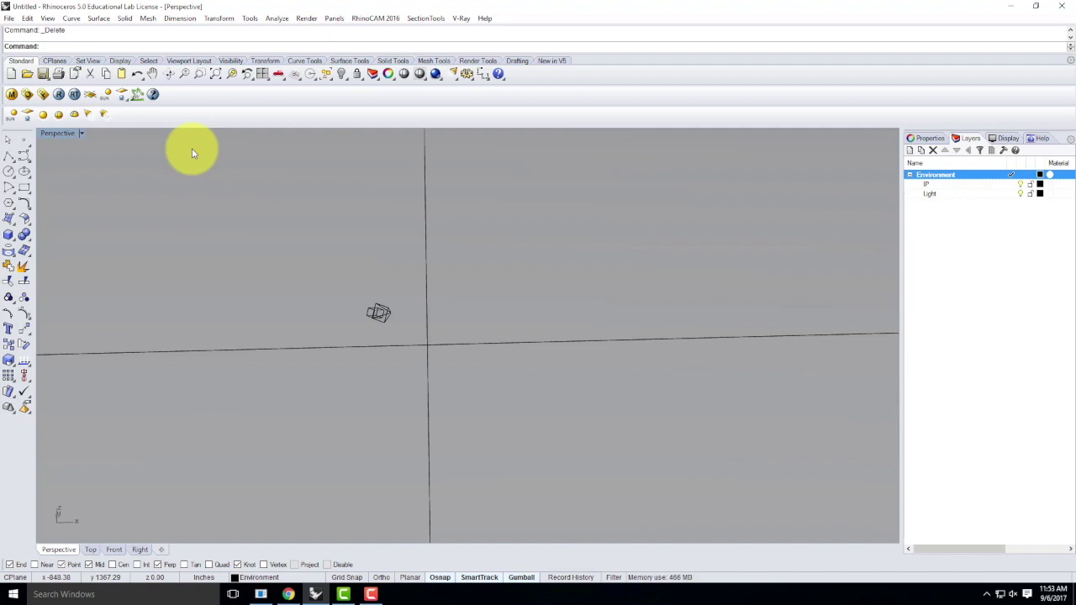
Start inserting a block instance and choose the Bridge file from the Ex205 folder under Live - A136 Exercises.
click(13, 19)
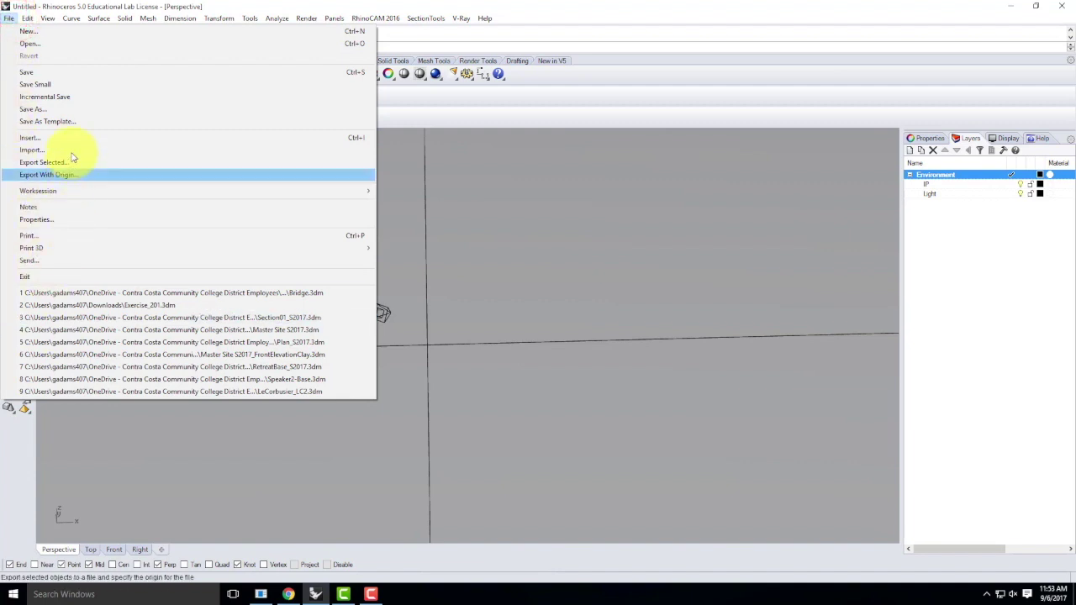
mouse_move(27, 18)
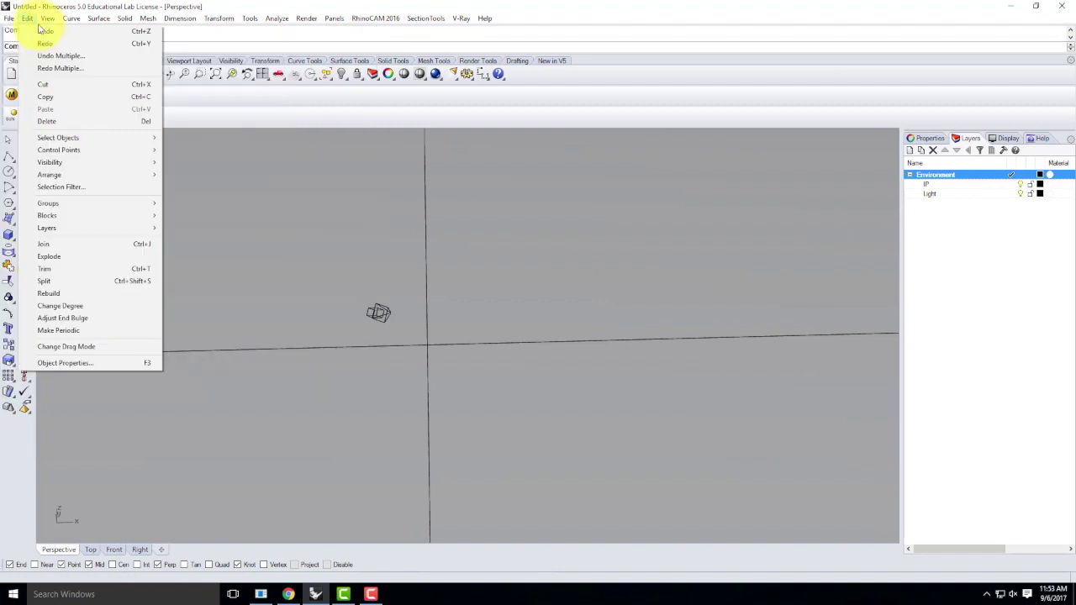
mouse_move(101, 215)
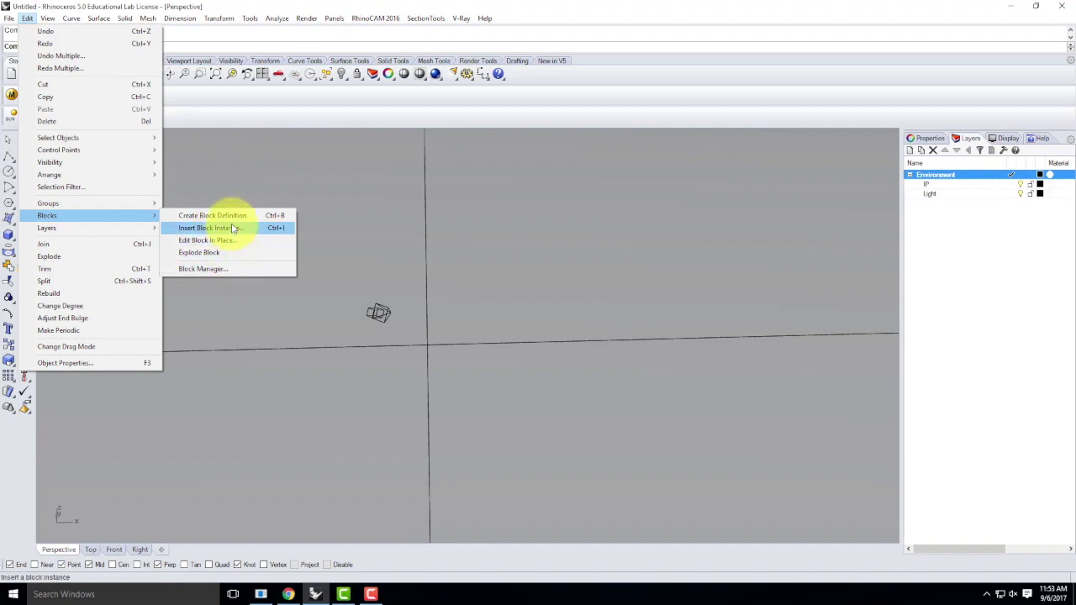
click(232, 228)
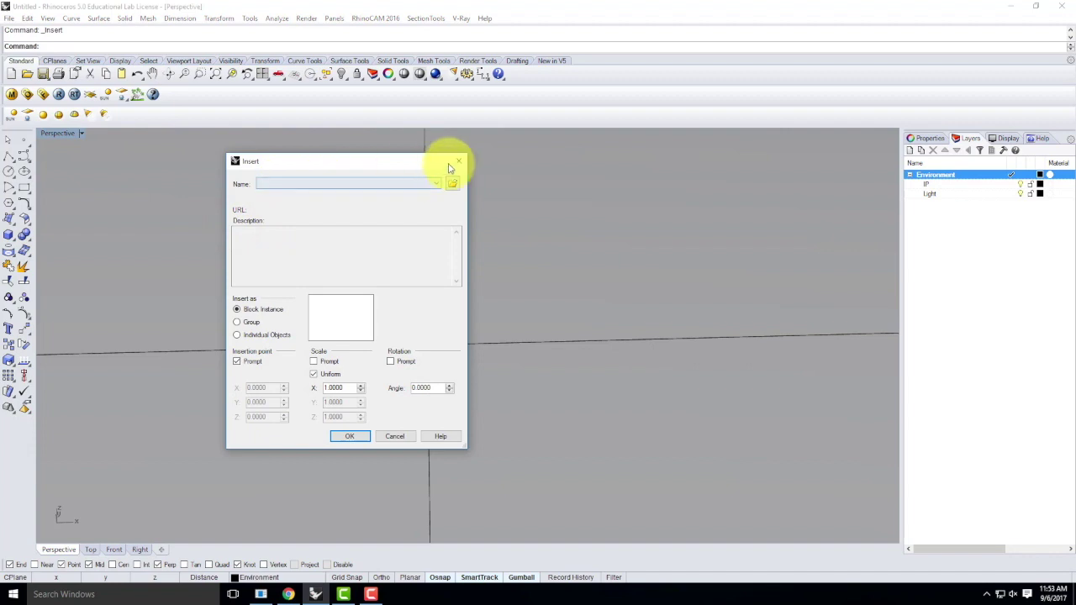
drag(322, 160, 462, 192)
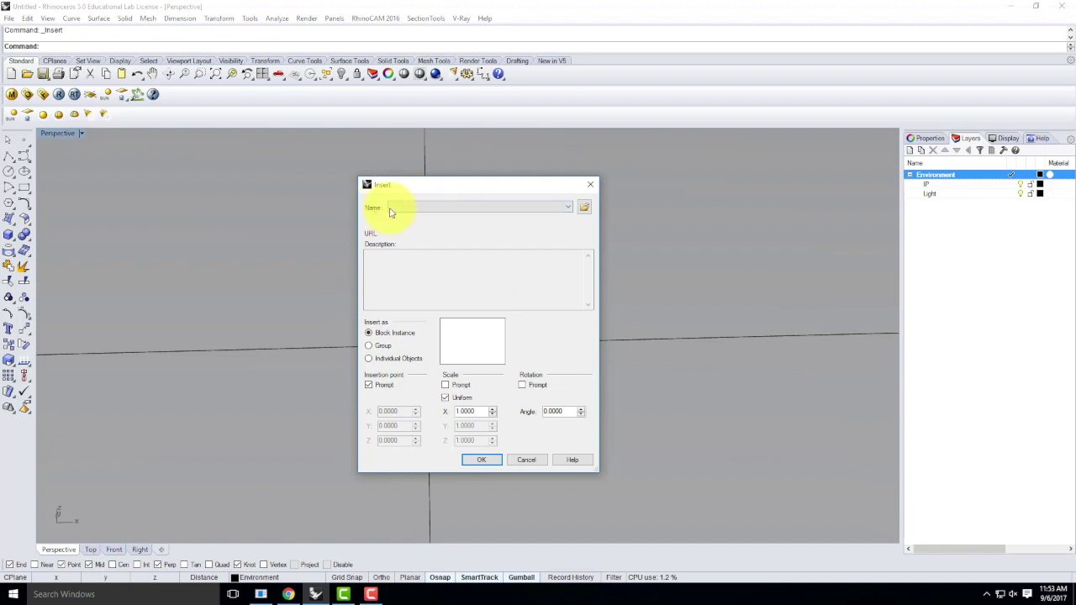
click(584, 208)
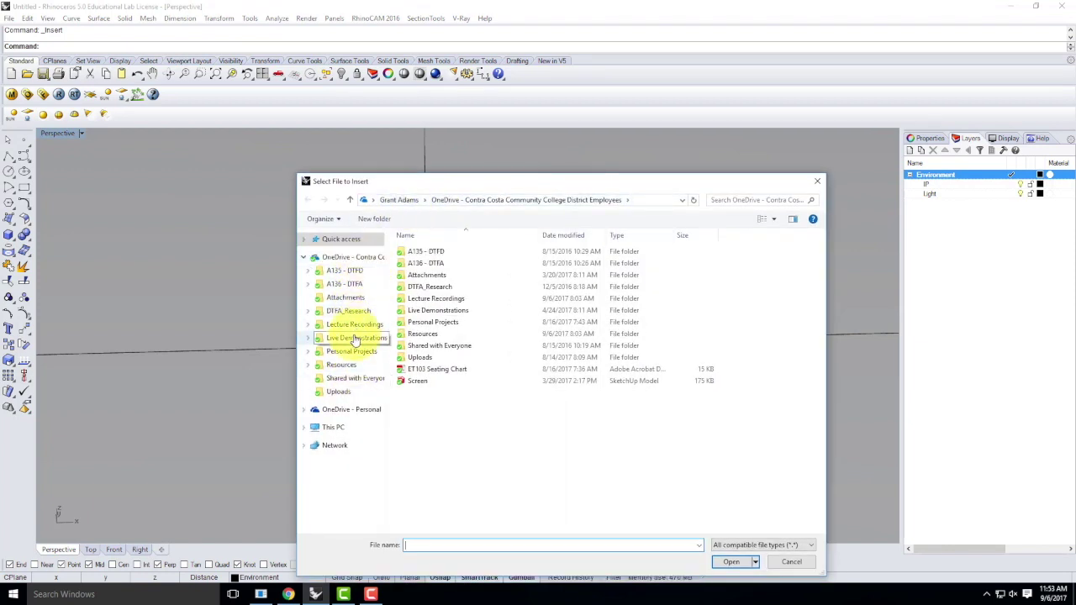
click(354, 336)
double_click(445, 264)
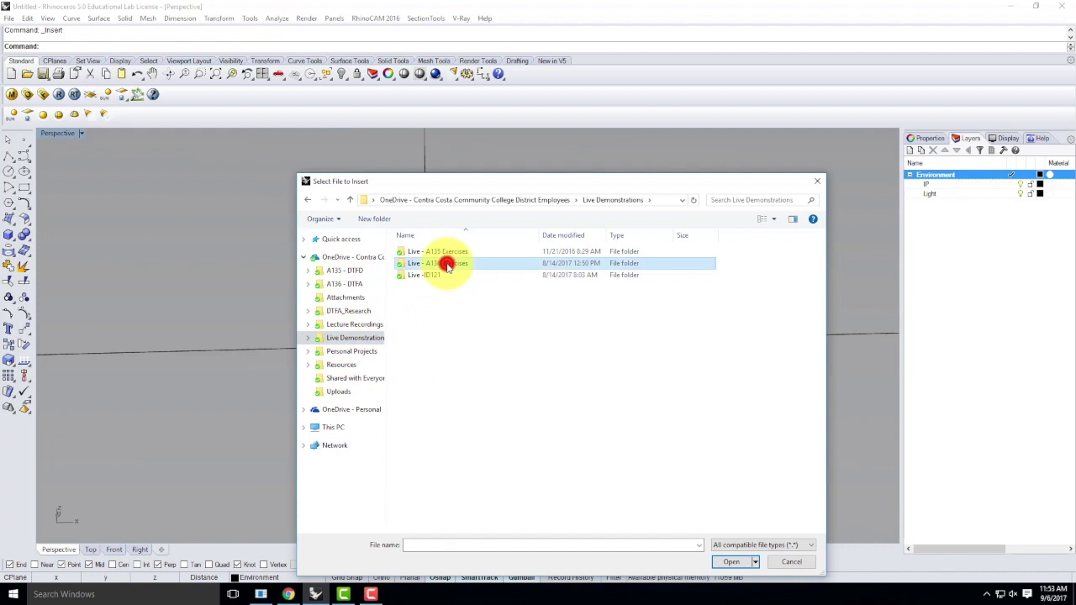
double_click(415, 298)
click(418, 252)
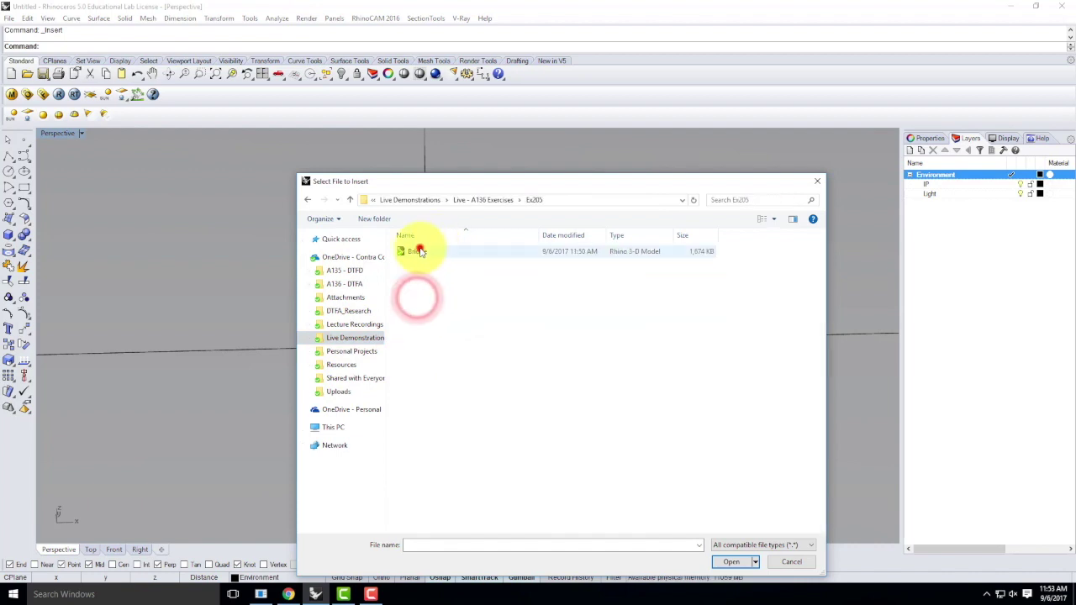
click(730, 562)
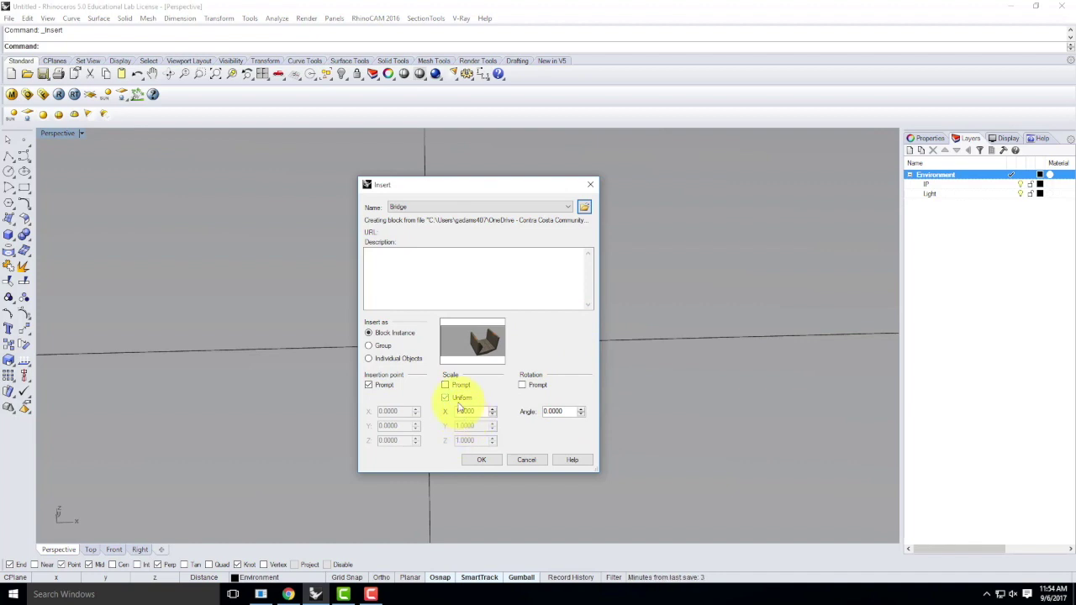
Insert Bridge as a linked block instance with the Reference layer style, placing it at the origin 0,0.
click(486, 461)
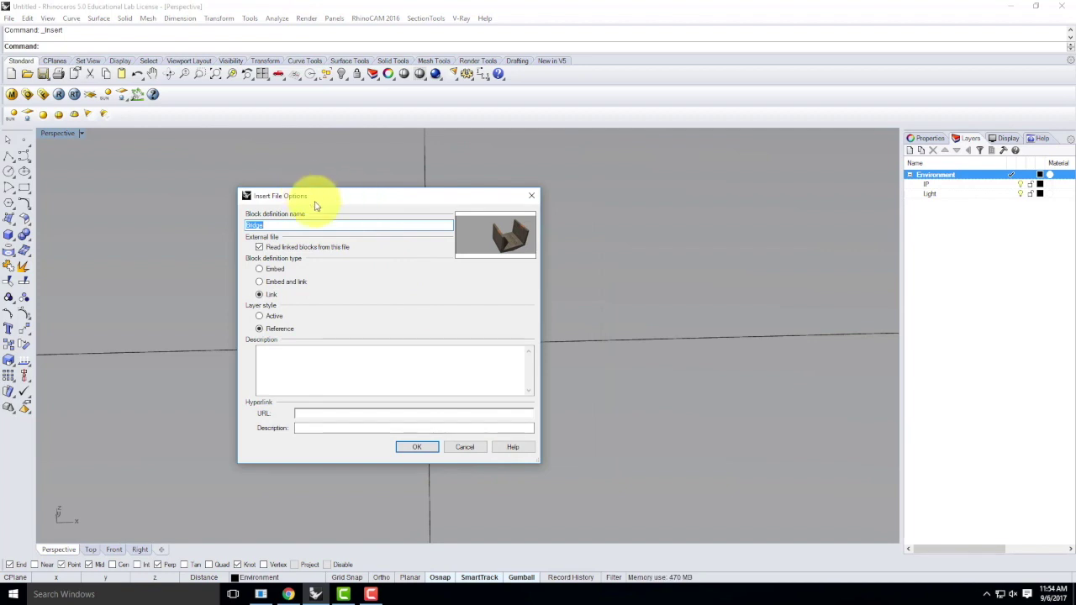
drag(317, 199, 393, 192)
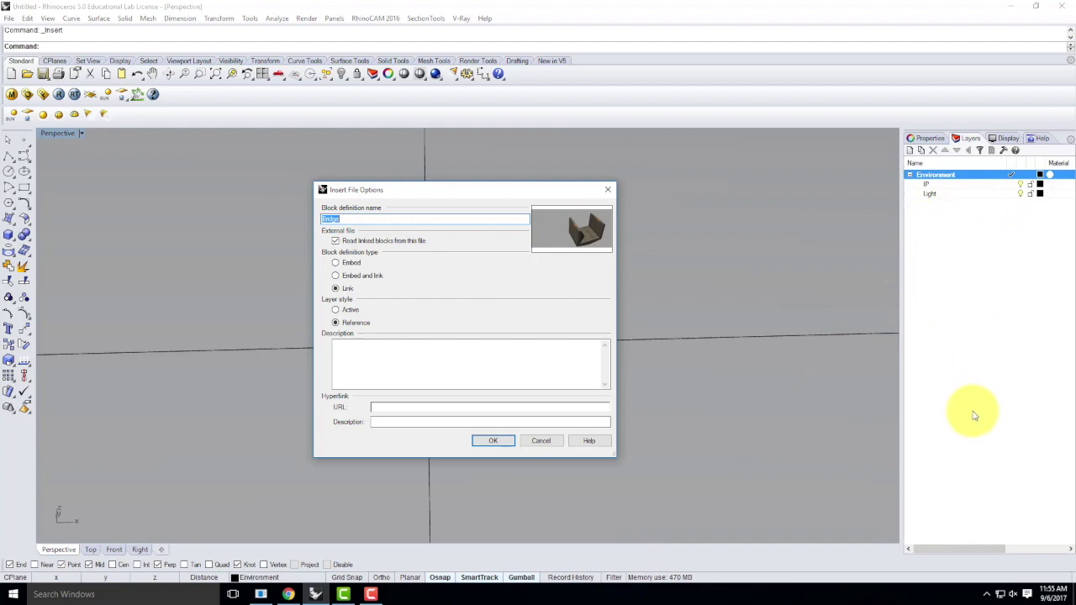
click(495, 441)
click(372, 326)
key(Return)
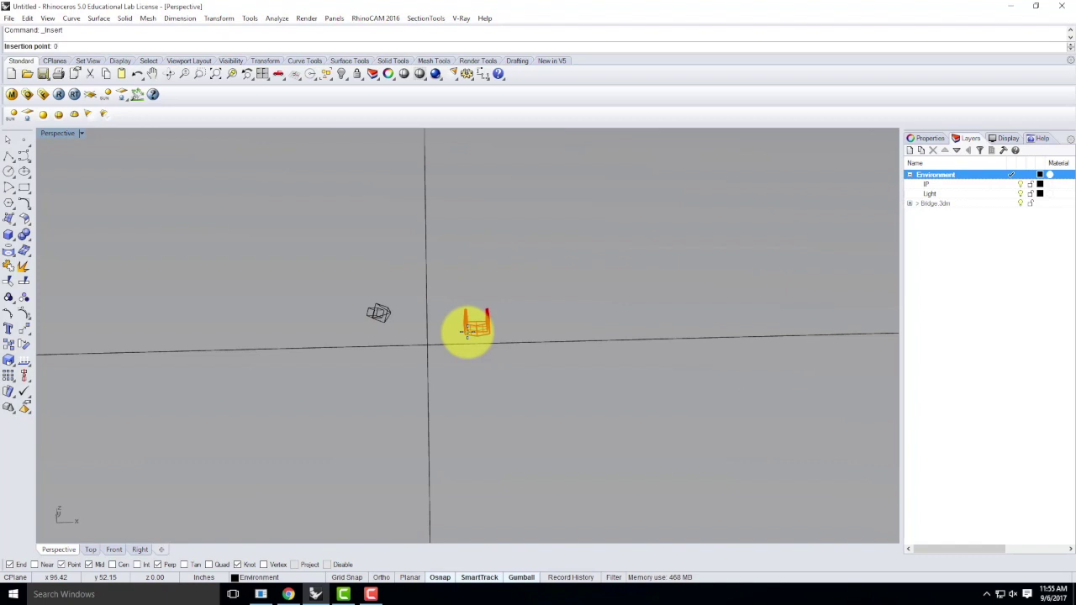
text(0,0)
key(Return)
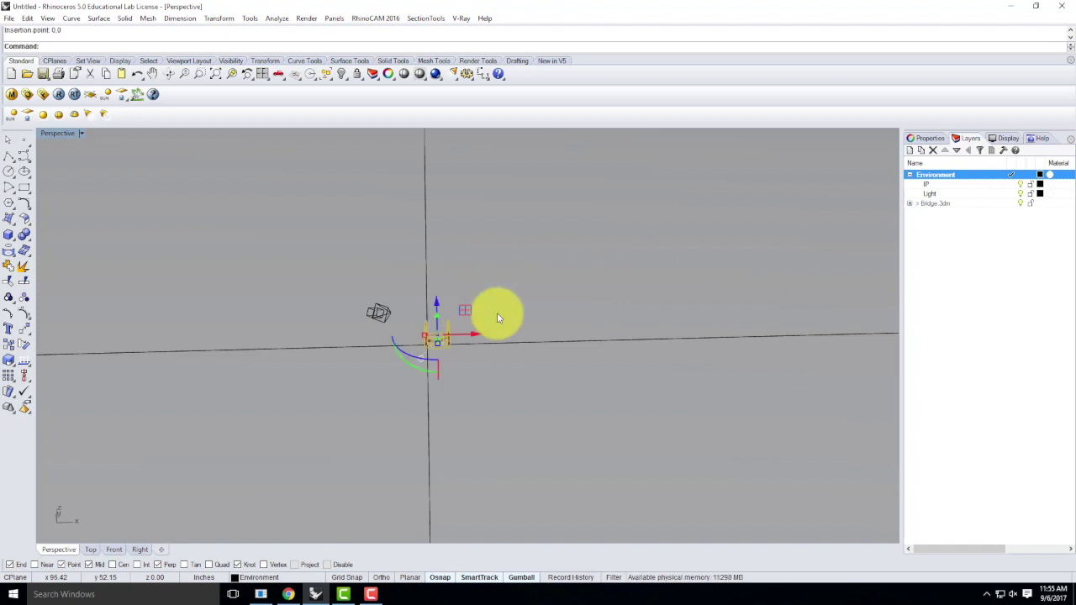
Lock the IP layer so the infinite plane cannot be selected, and clear the selection.
click(544, 270)
right_drag(599, 264, 528, 289)
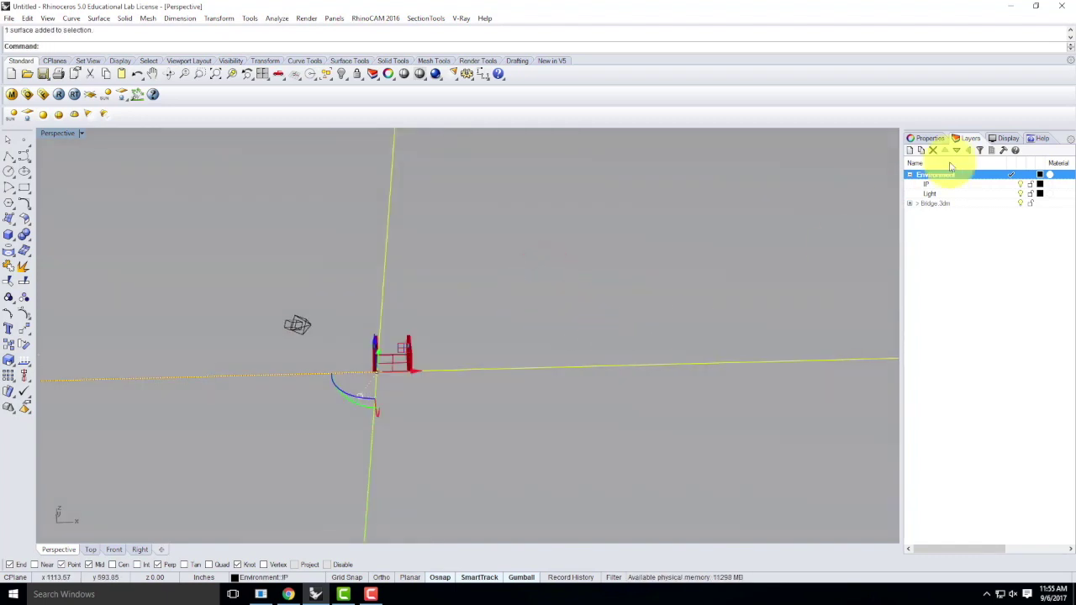
click(1032, 184)
click(631, 303)
Switch the Perspective viewport to Rendered display and inspect the bridge block's concrete and wood textures up close.
right_drag(644, 359, 454, 356)
scroll(454, 351, up, 5)
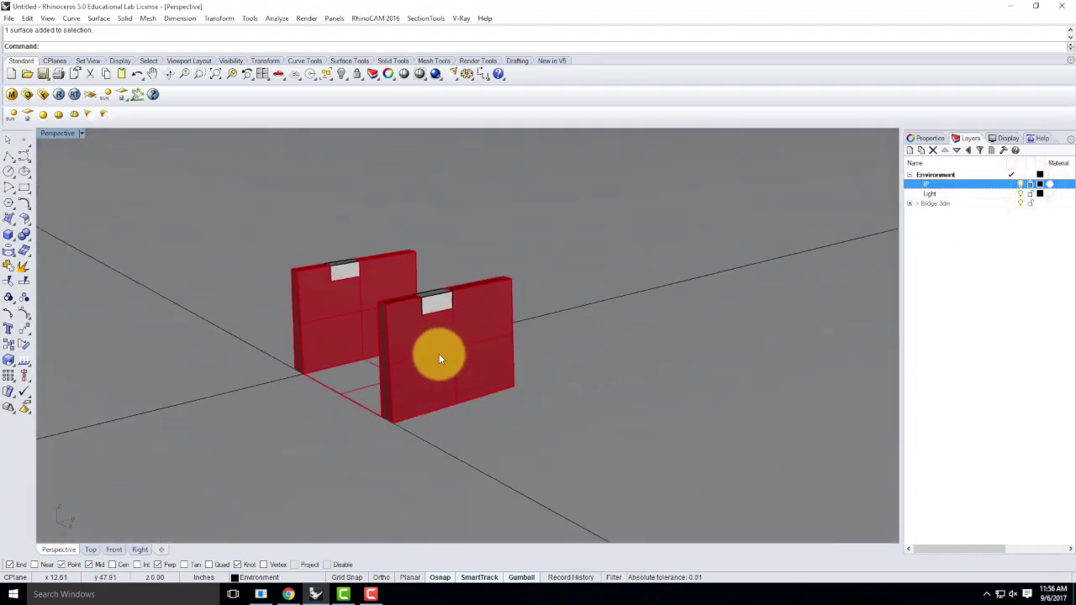
click(439, 353)
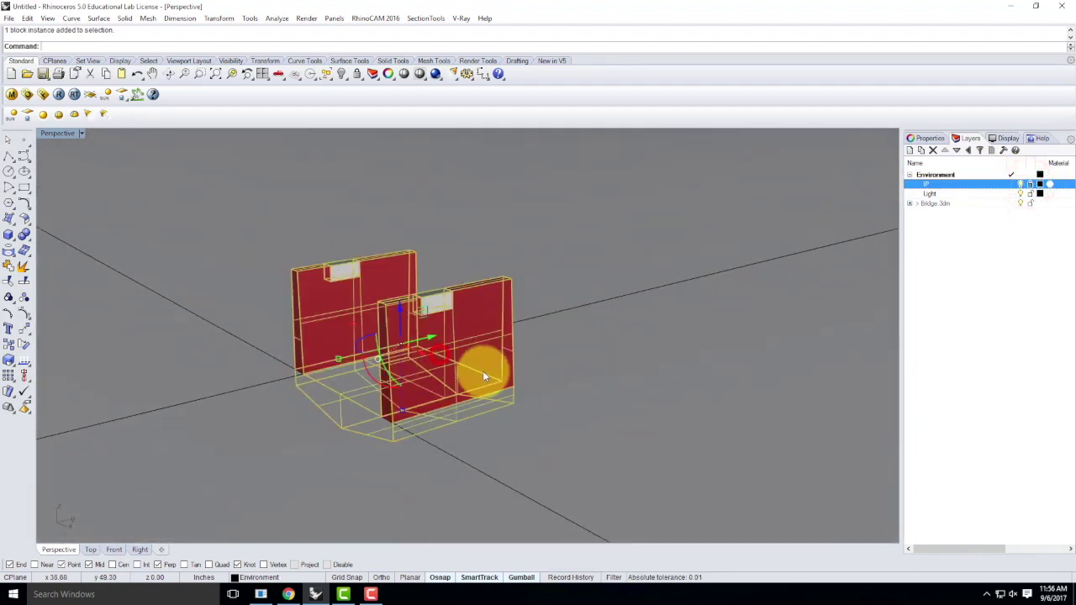
click(85, 133)
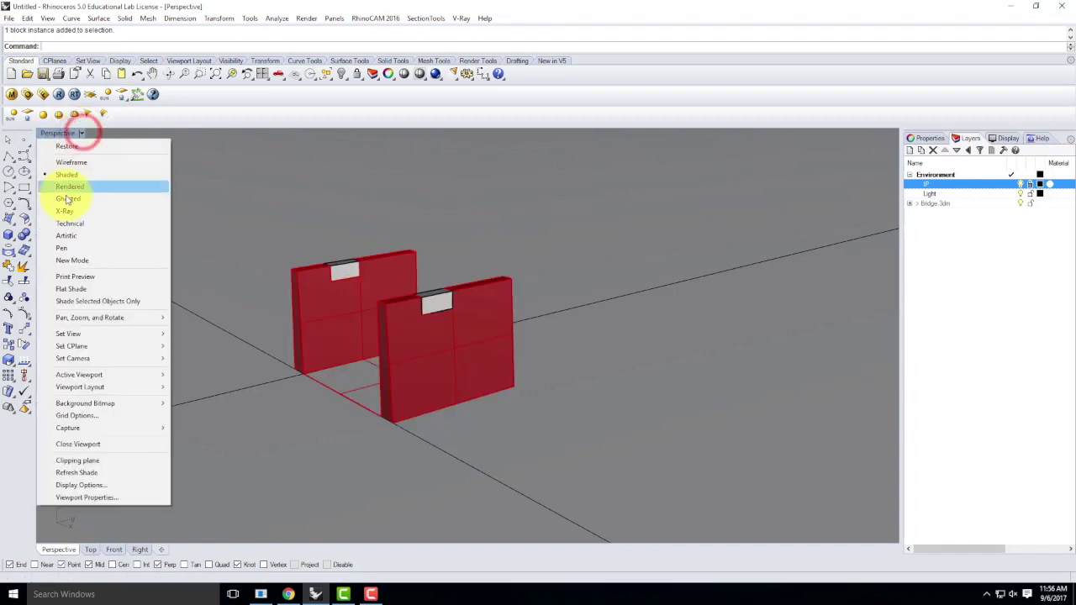
click(69, 186)
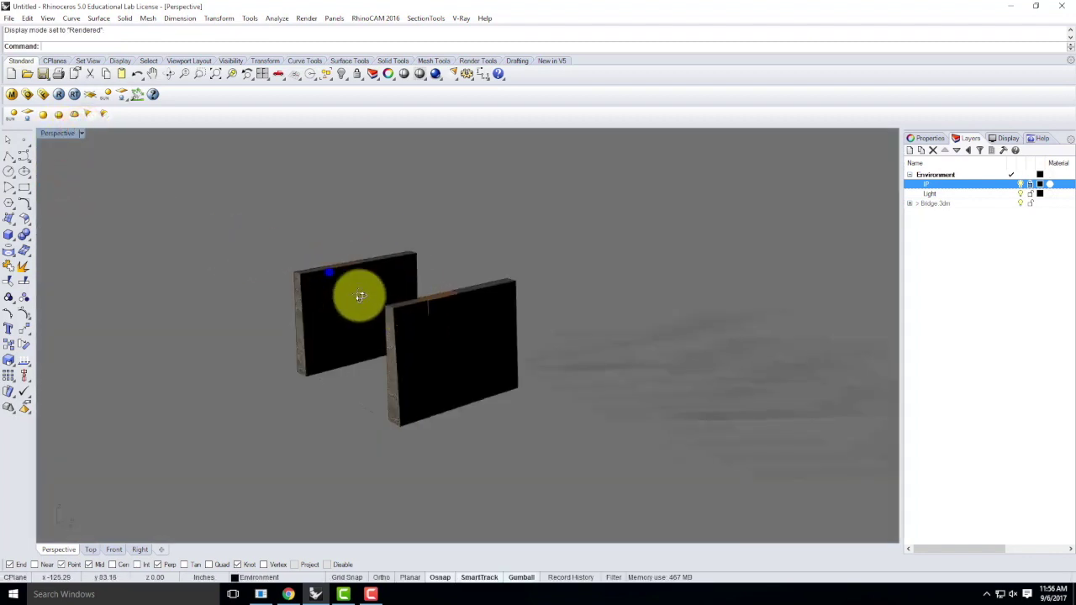
right_drag(329, 269, 547, 293)
scroll(610, 286, up, 5)
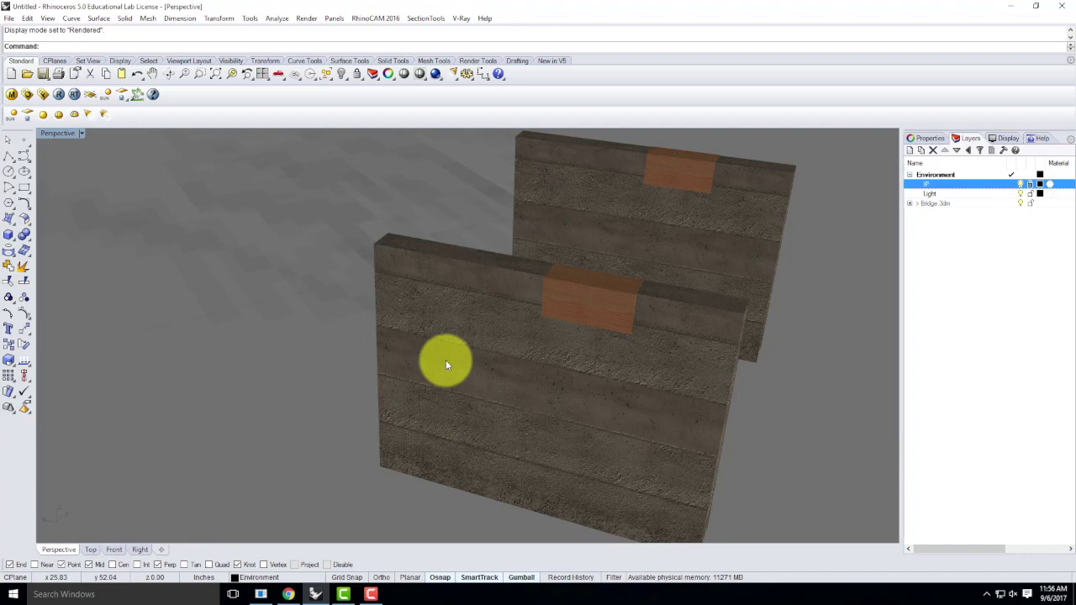
Create a new layer and move it out from under Environment to the top level.
click(909, 151)
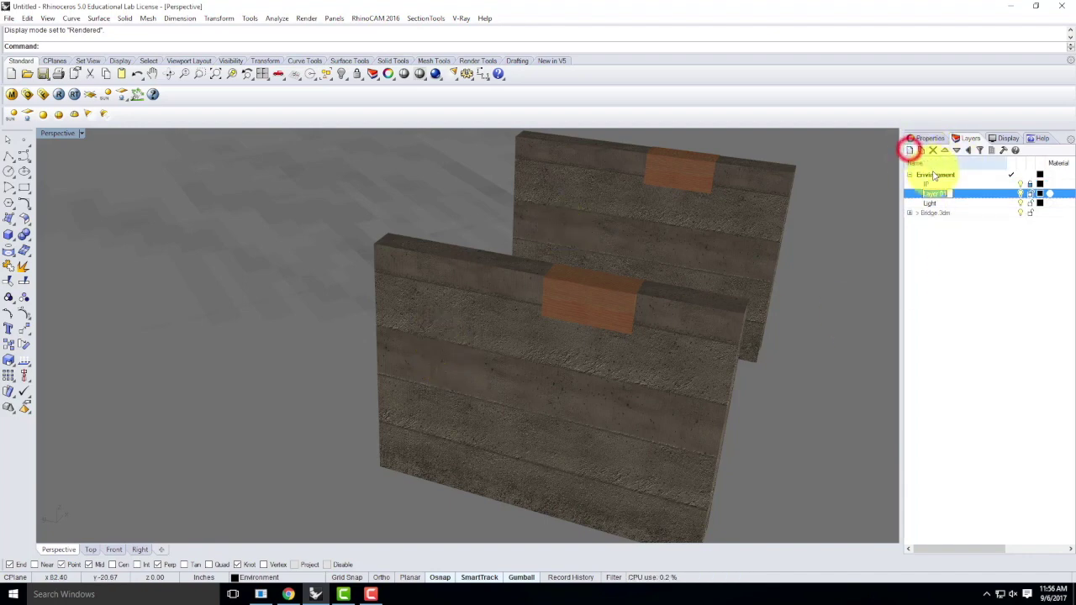
click(982, 245)
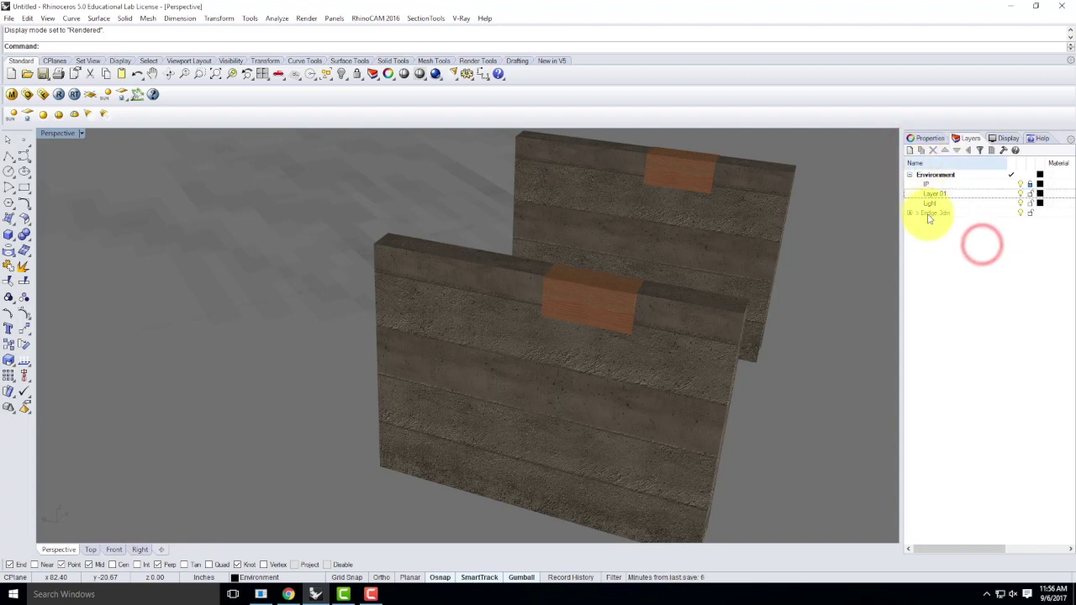
click(927, 213)
click(915, 165)
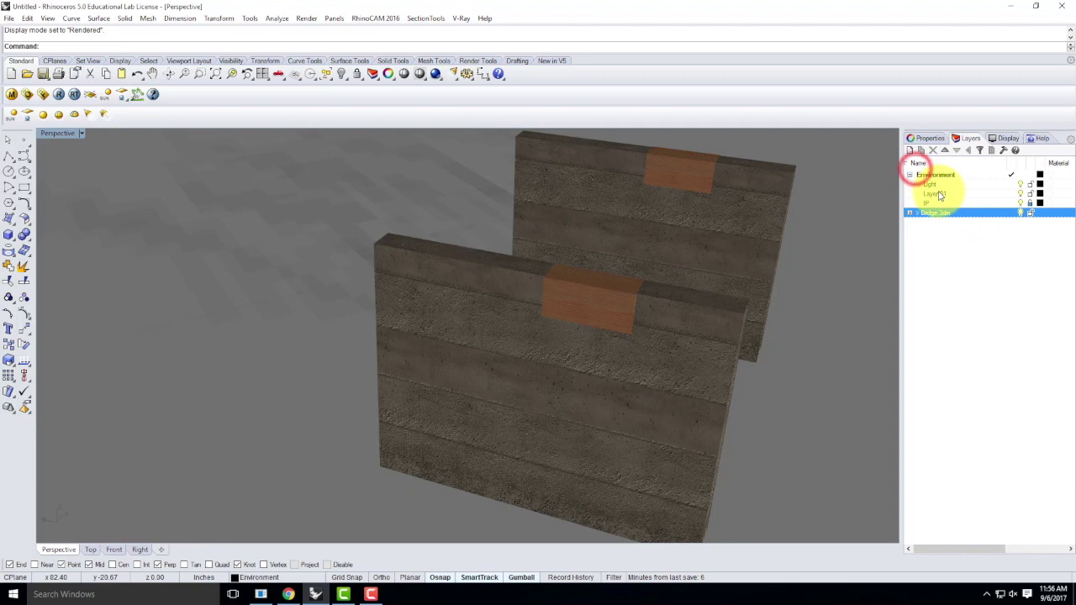
click(934, 194)
click(967, 151)
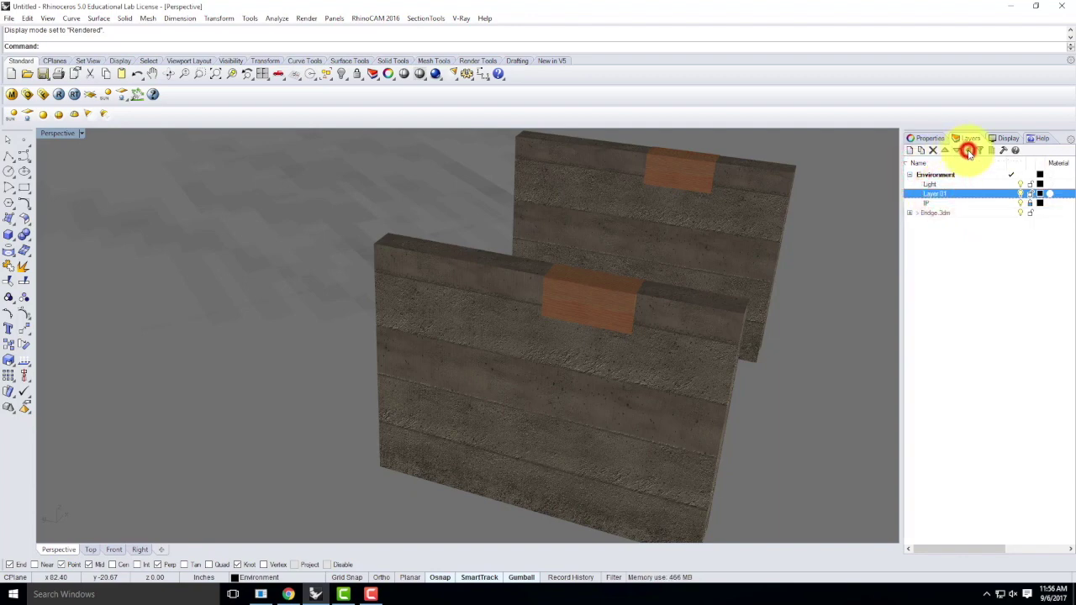
Rename the new top-level layer as Blocks.
click(925, 203)
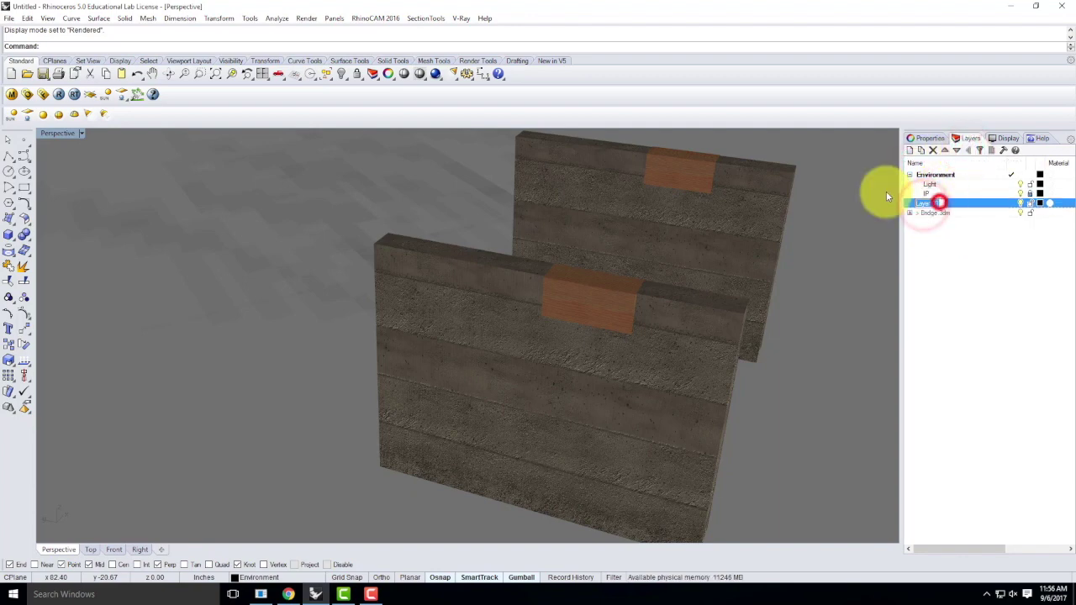
text(Blocvk)
key(BackSpace)
key(BackSpace)
text(ks)
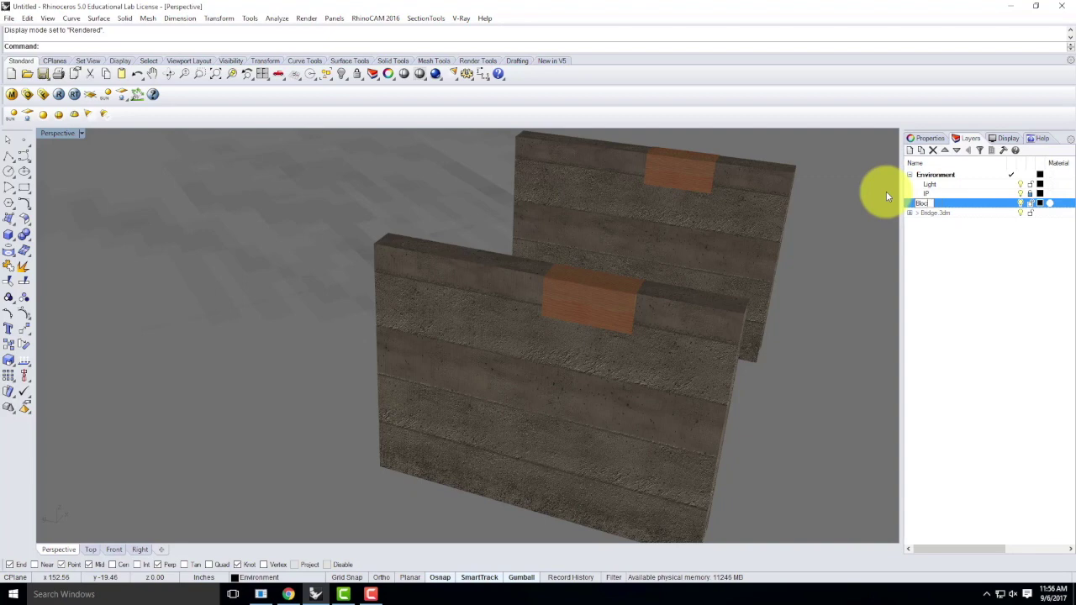
key(Return)
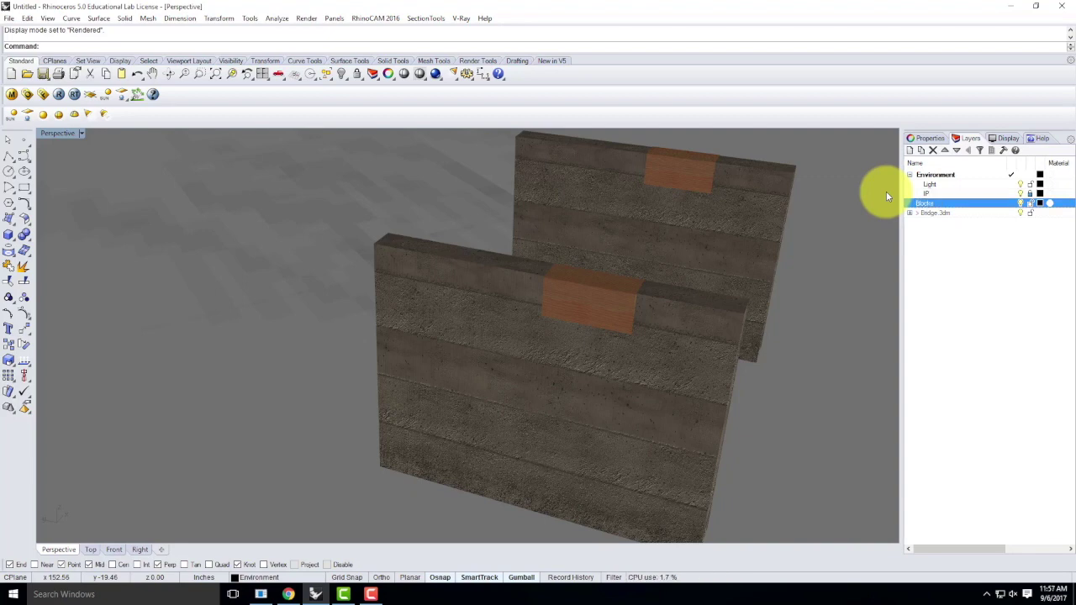
Move the inserted bridge block onto the Blocks layer.
click(620, 334)
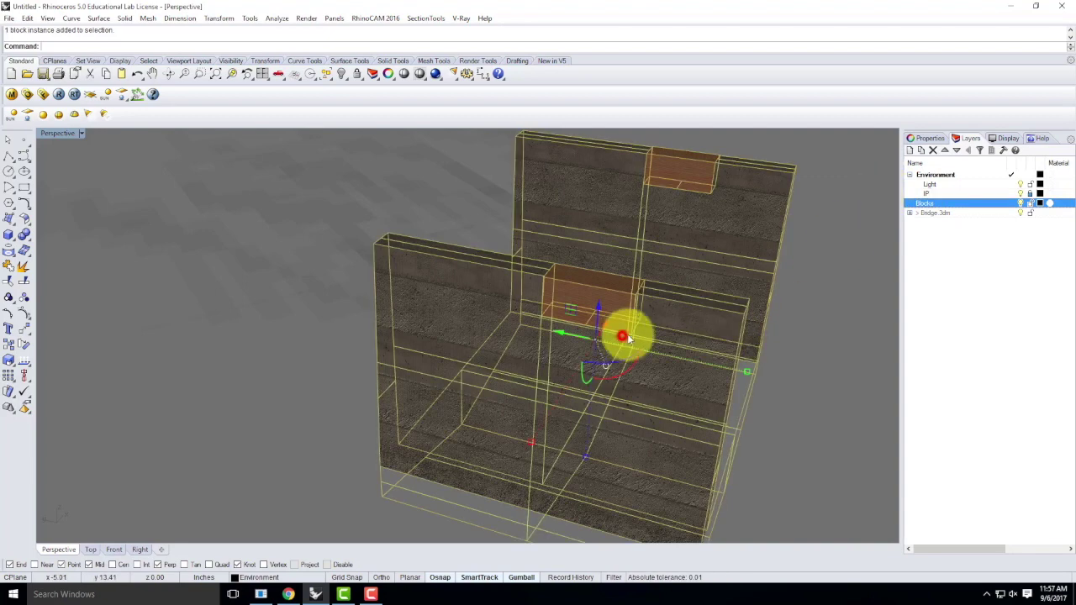
right_click(957, 204)
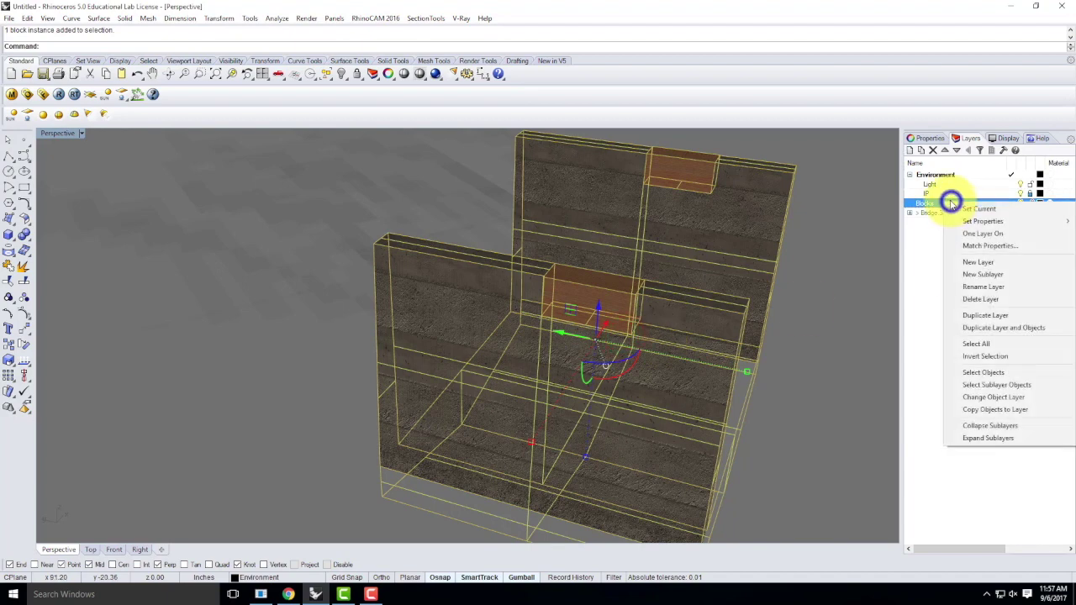
click(983, 399)
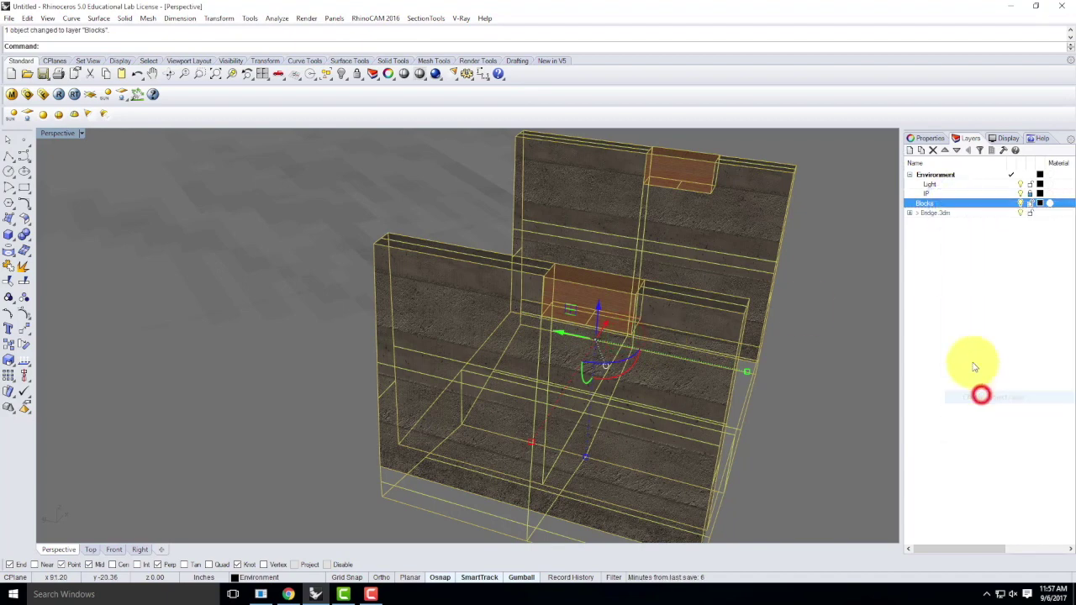
click(988, 269)
click(931, 213)
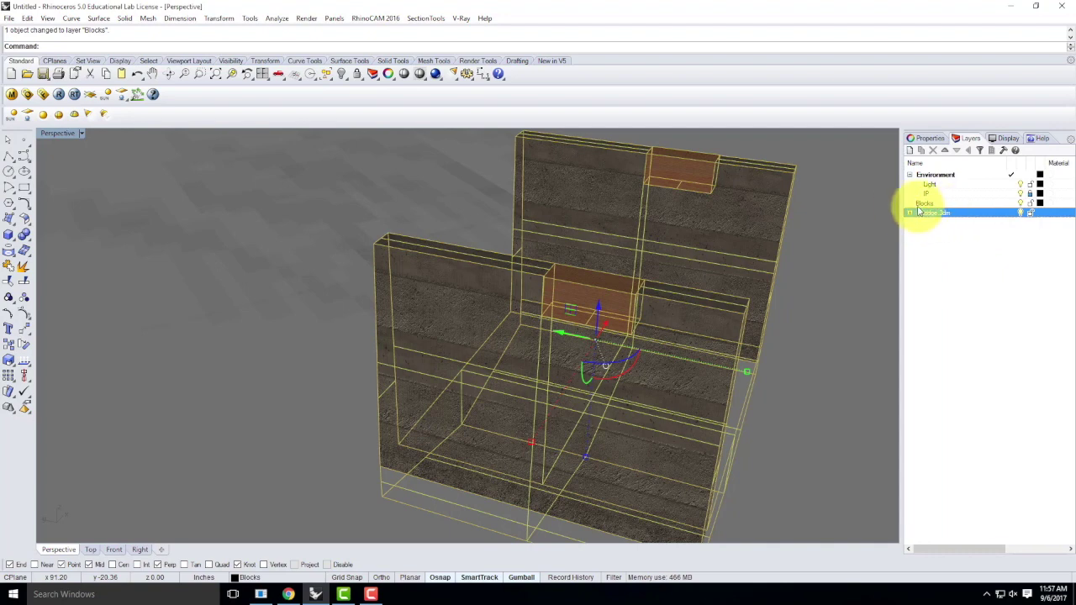
Toggle the Blocks layer's visibility off and on to check that it controls the bridge block.
click(924, 203)
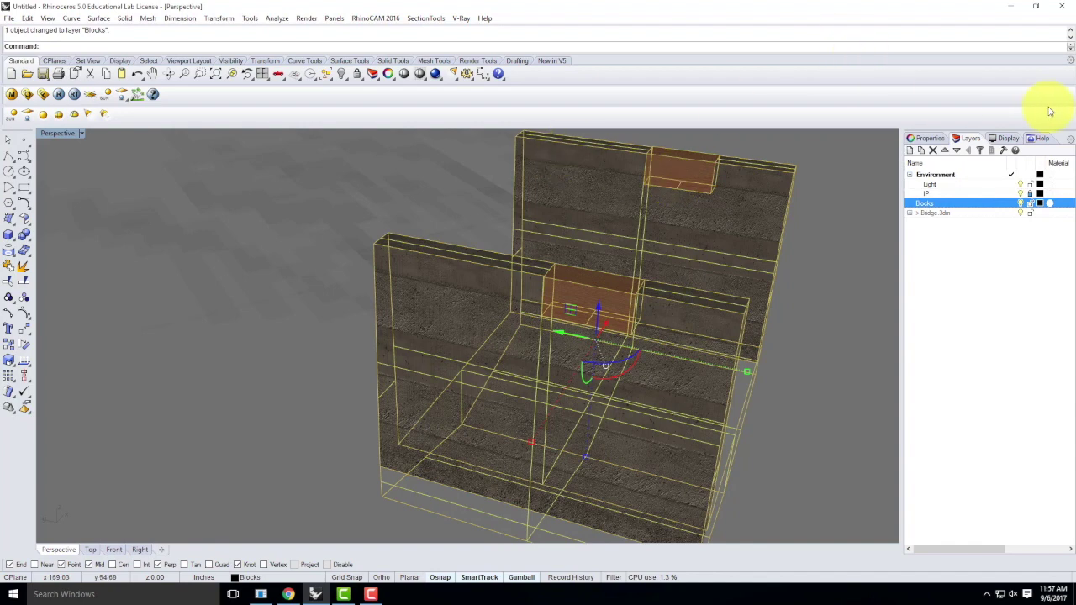
click(1022, 203)
click(1021, 204)
click(1022, 203)
click(1022, 204)
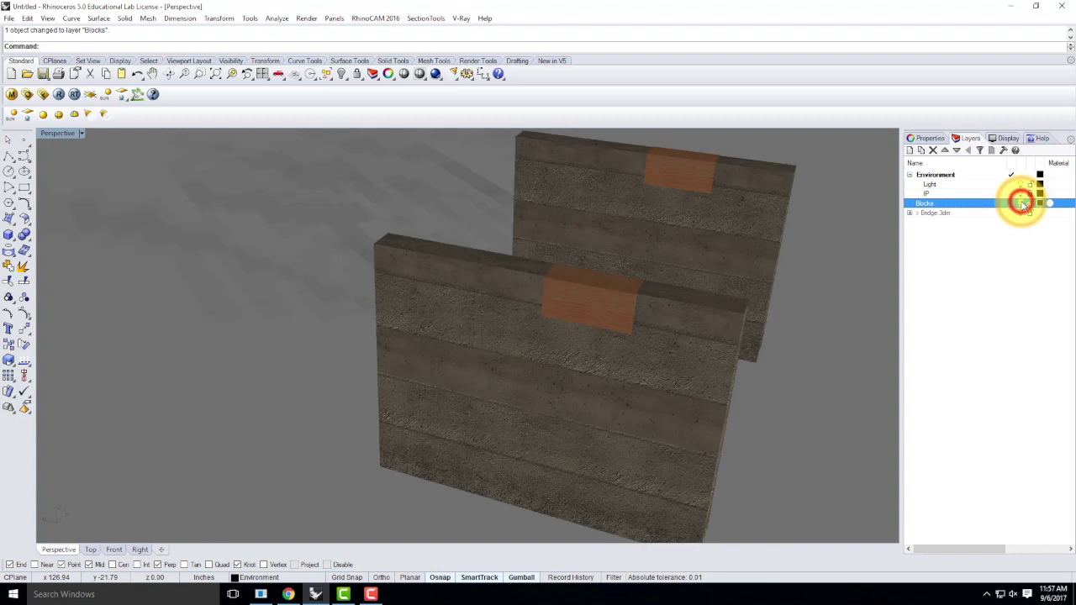
Expand the linked Bridge.3dm layer to examine its reference sublayers, and collapse it again.
click(930, 213)
click(909, 212)
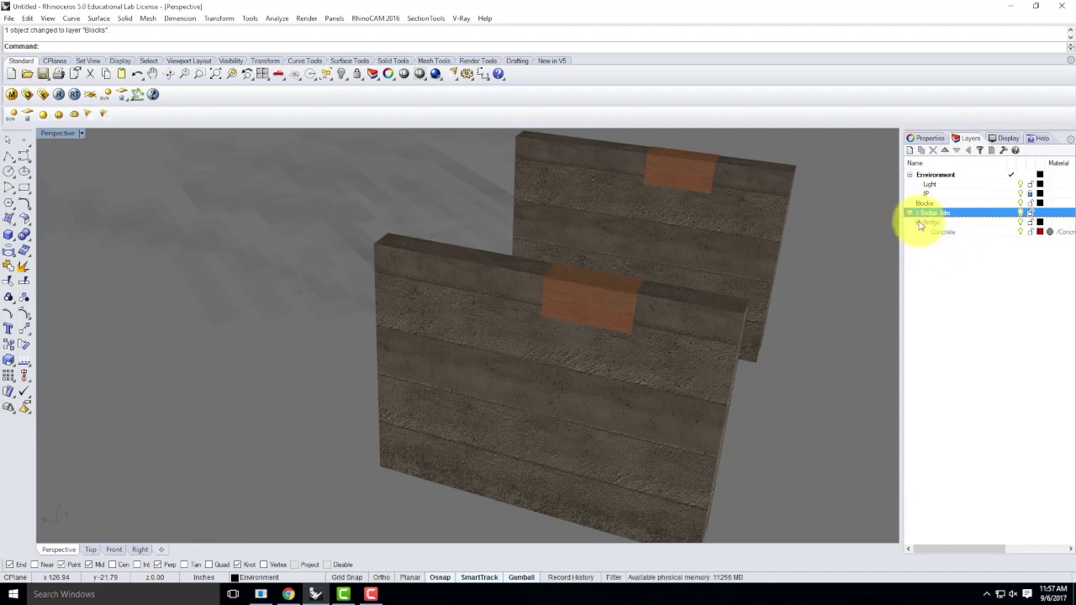
click(938, 213)
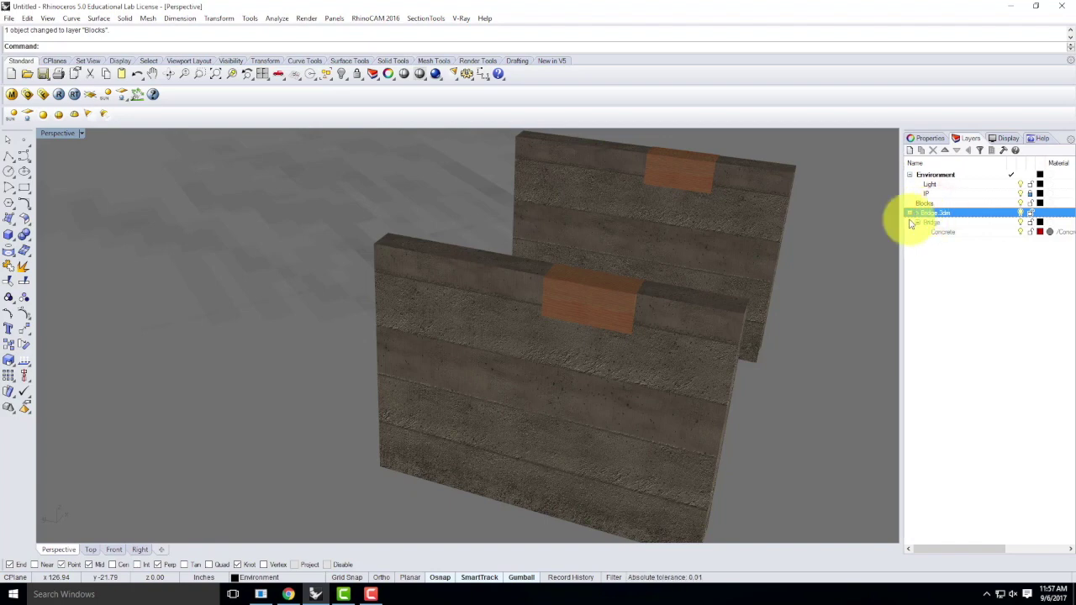
click(912, 212)
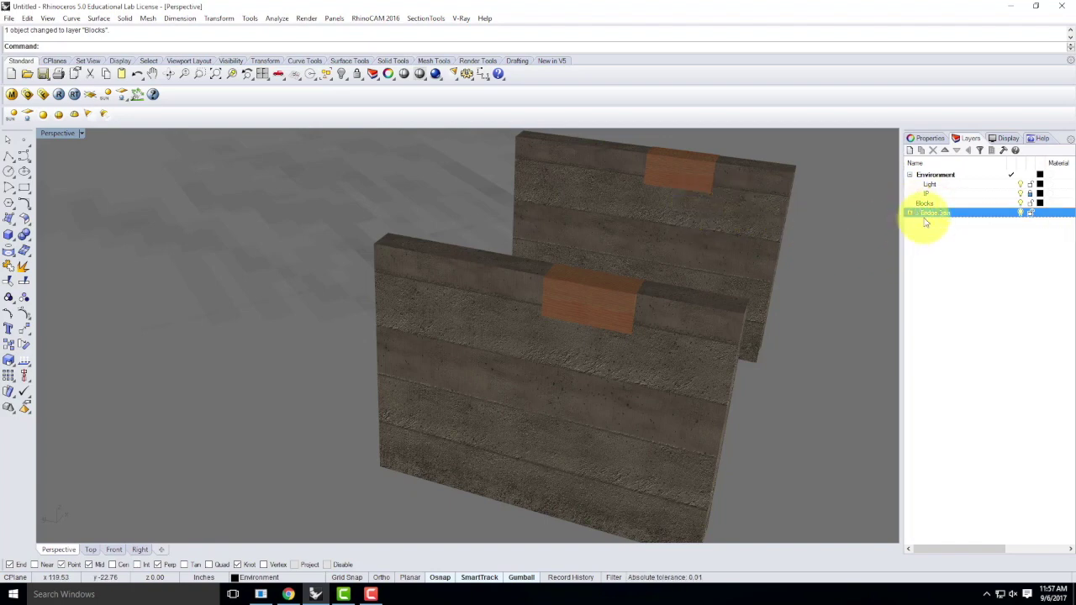
Move the bridge block vertically up 10' from a corner of its base.
click(949, 256)
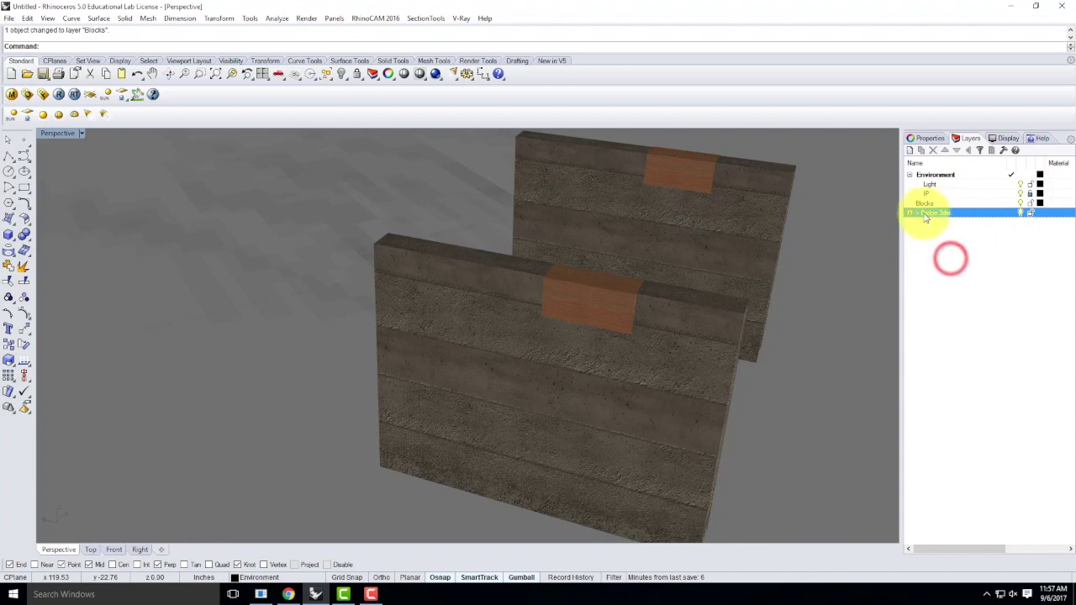
click(558, 367)
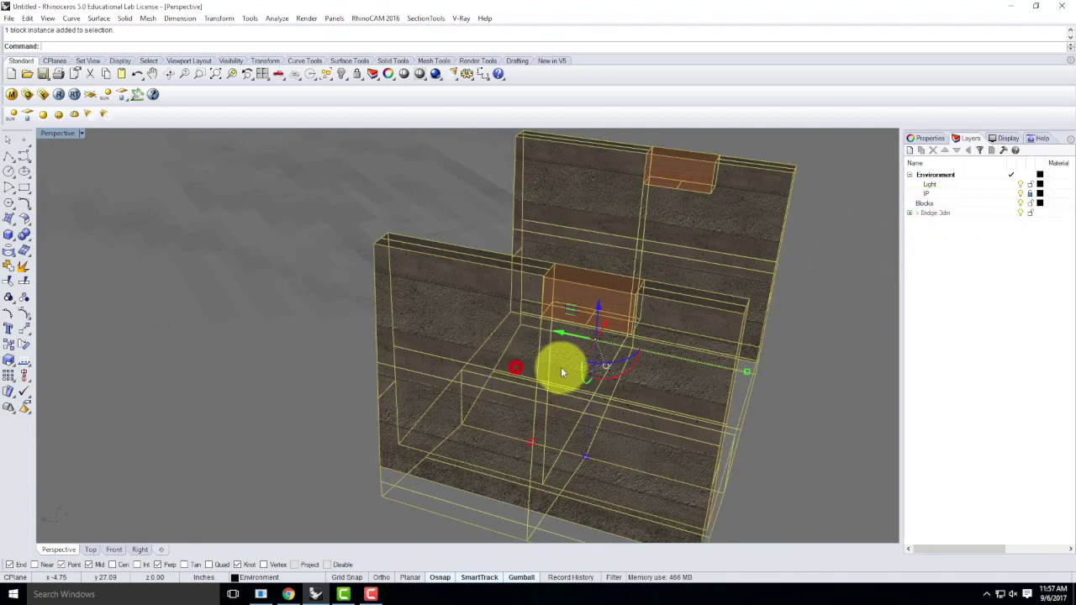
scroll(560, 382, down, 5)
scroll(572, 383, up, 3)
right_drag(580, 370, 500, 382)
text(move)
key(Return)
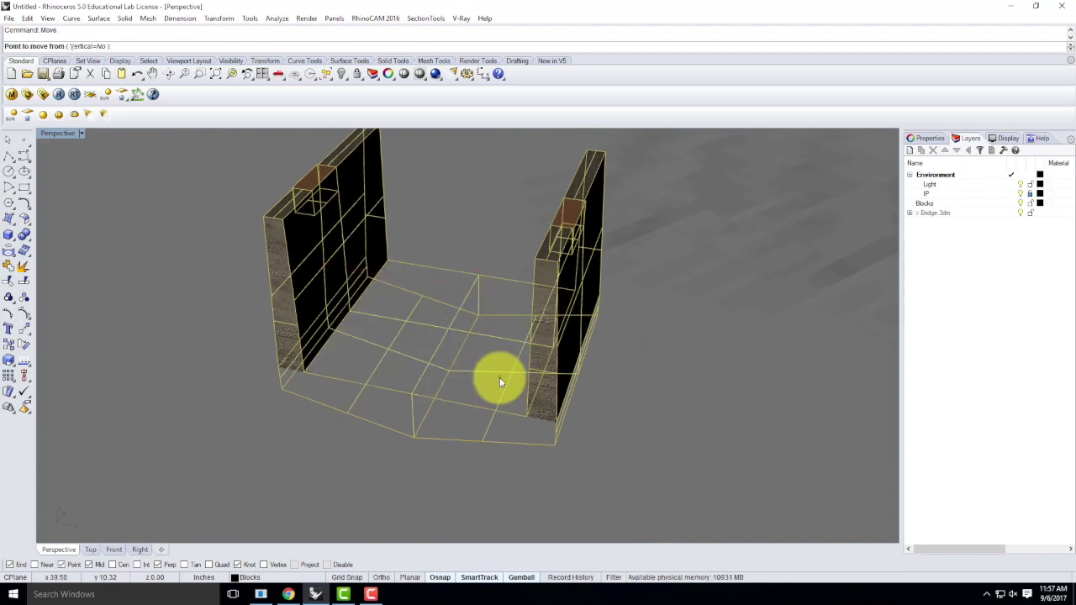
text(v)
key(Return)
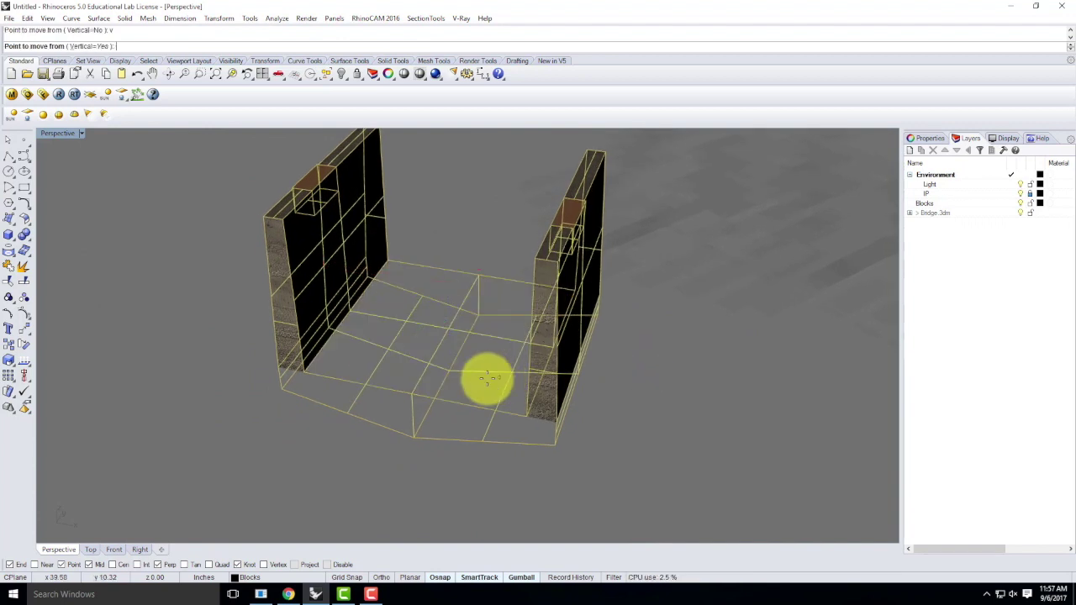
click(526, 414)
text(1)
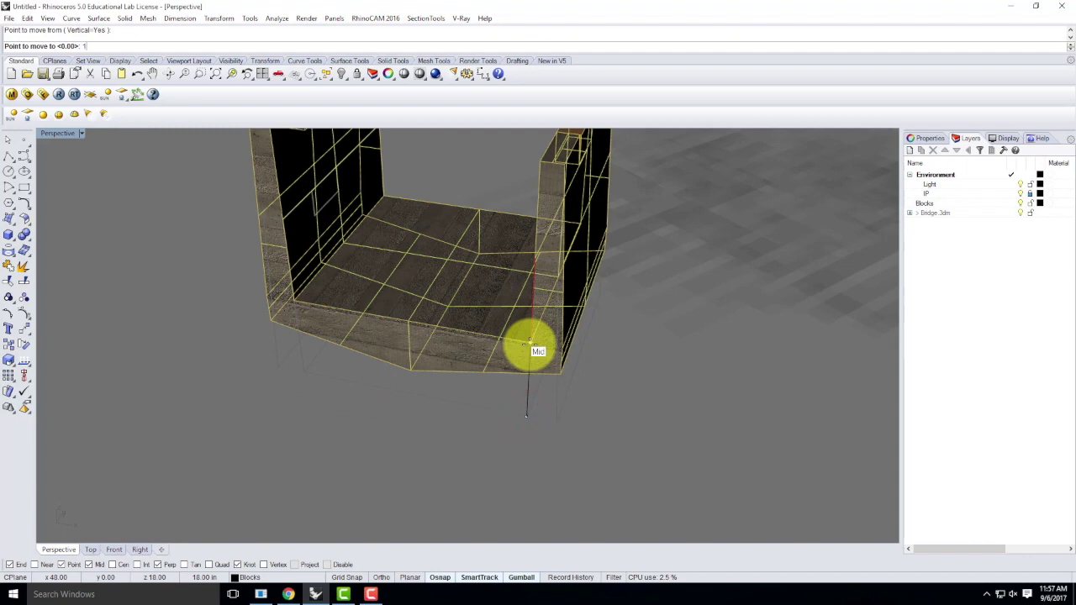
text(0')
key(Return)
Copy the raised bridge block eight times end to end along its length at 48 in intervals, snapping to the end points.
scroll(672, 358, down, 4)
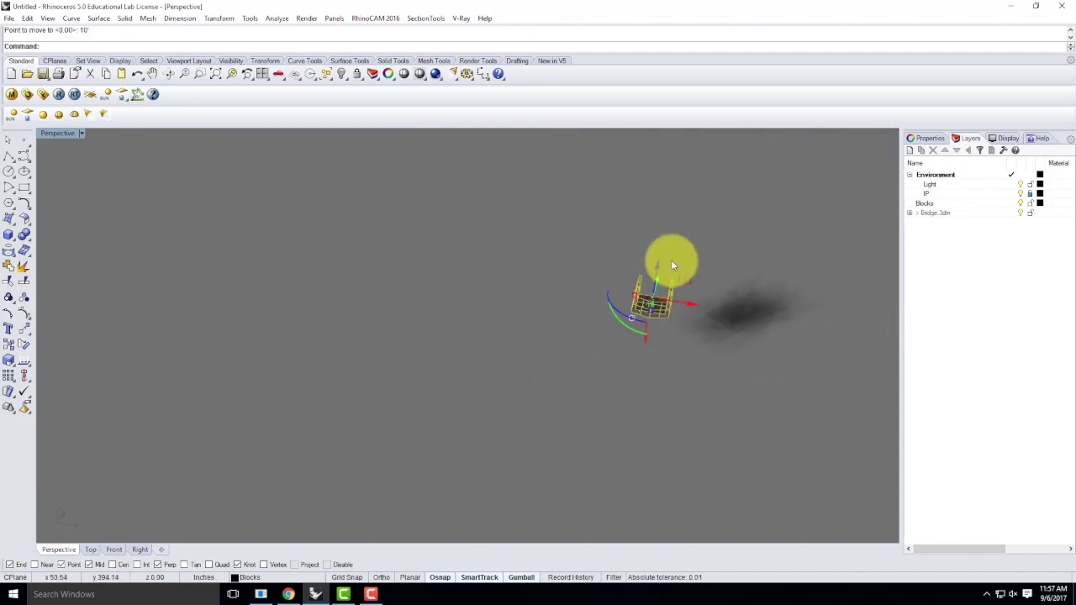
scroll(723, 332, up, 8)
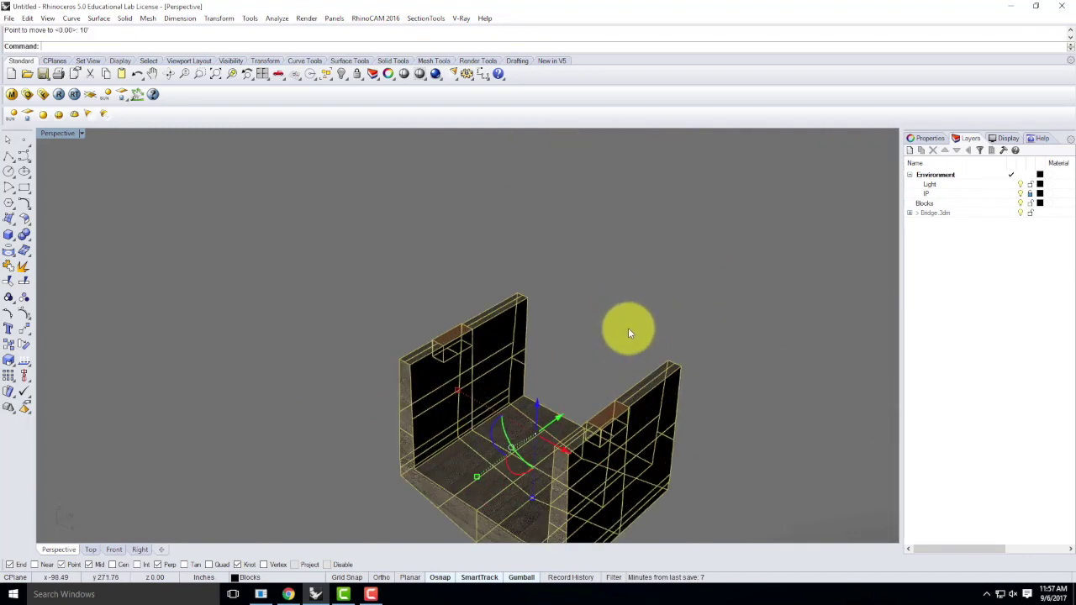
text(Copy)
key(Return)
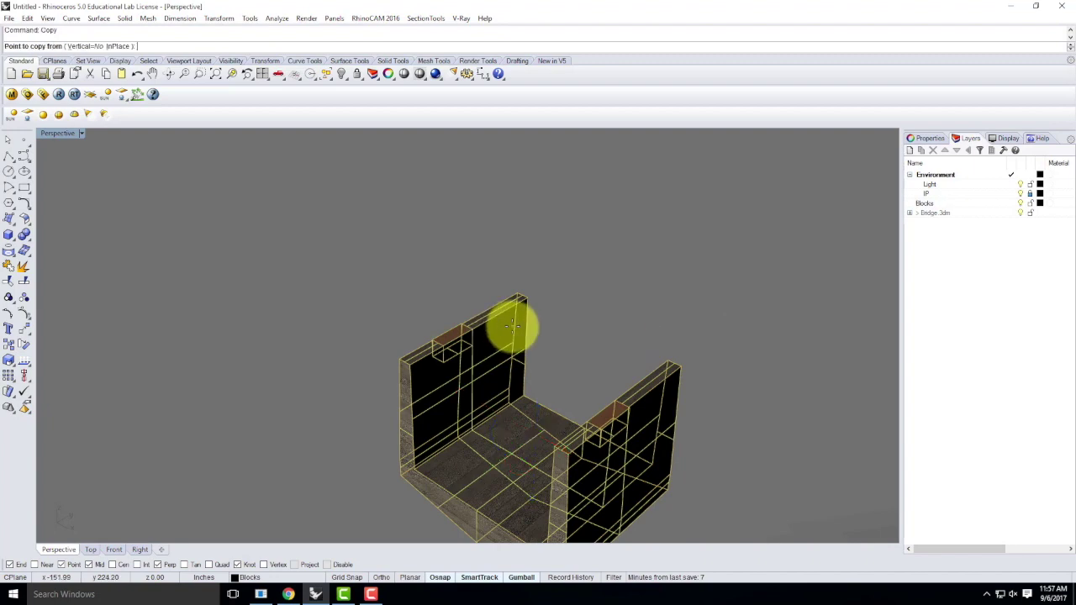
click(412, 472)
scroll(565, 384, down, 3)
scroll(533, 384, up, 3)
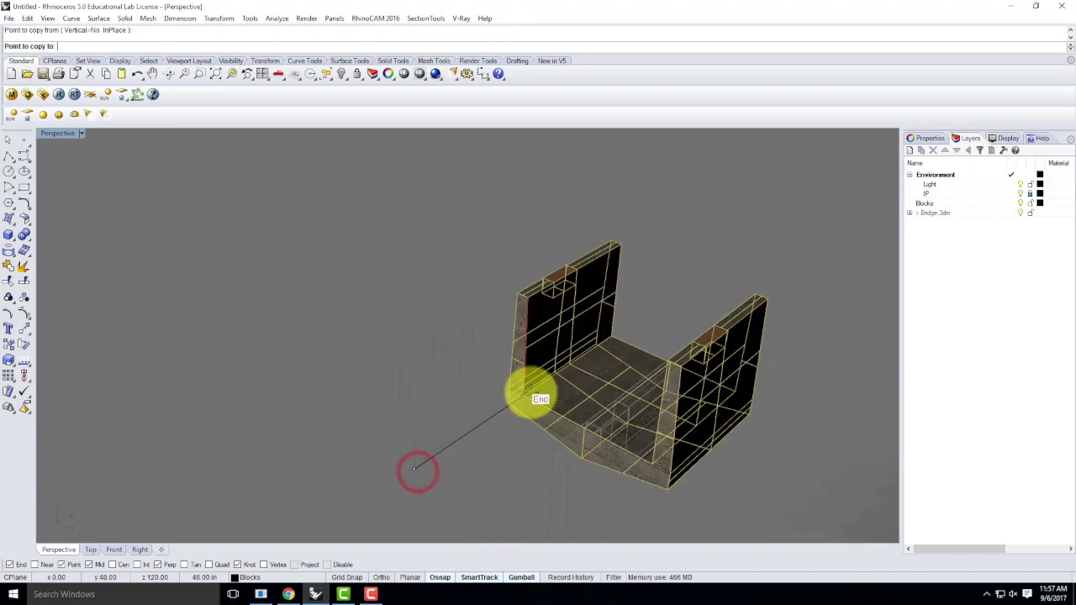
right_drag(525, 395, 677, 287)
click(676, 288)
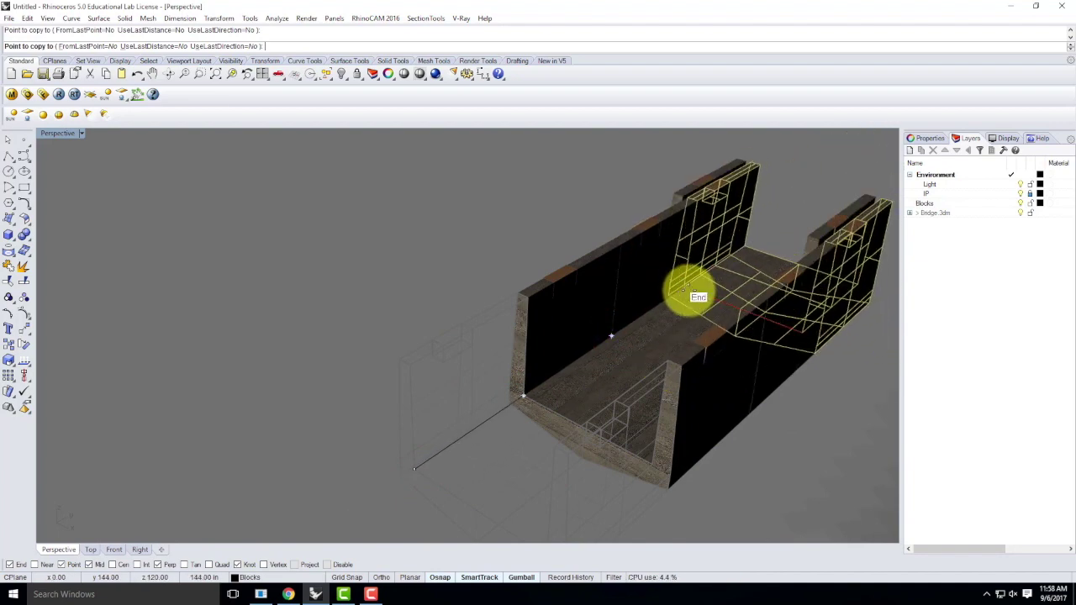
click(686, 289)
click(745, 246)
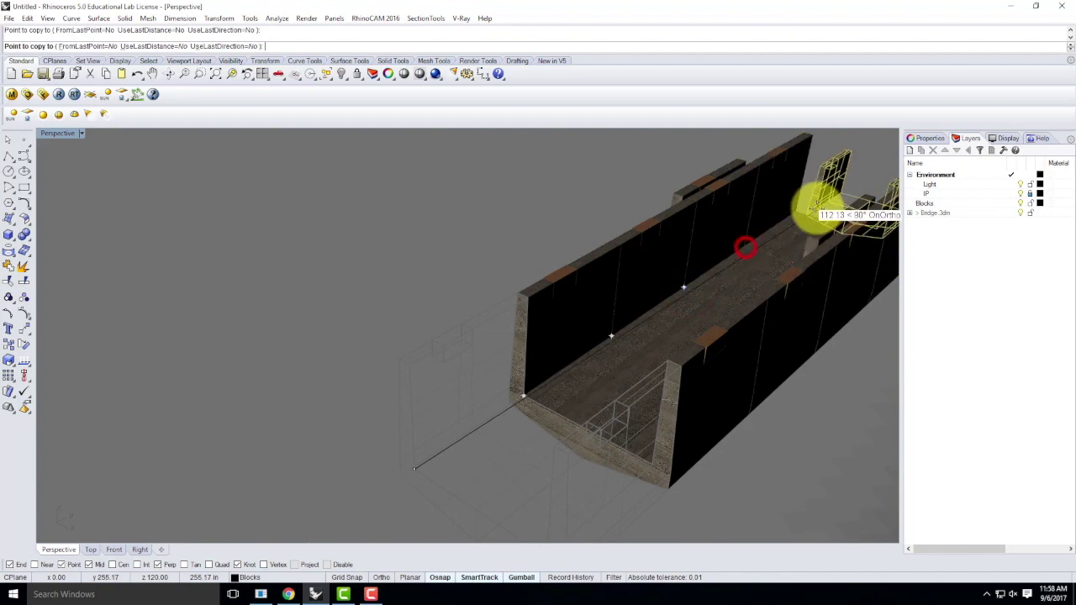
click(800, 209)
click(843, 178)
scroll(809, 211, down, 1)
scroll(790, 218, up, 4)
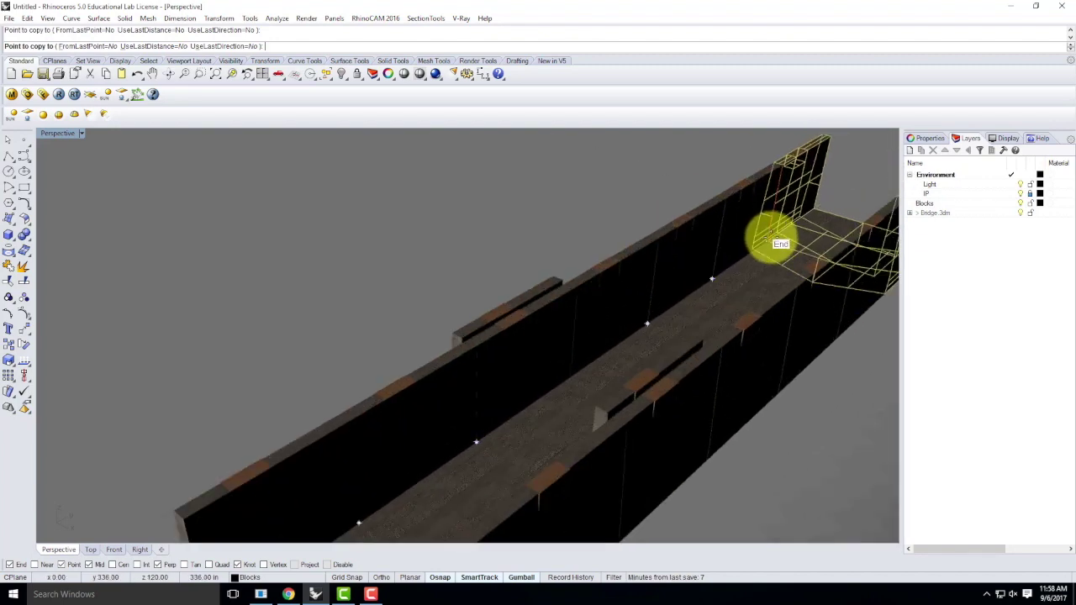
click(767, 240)
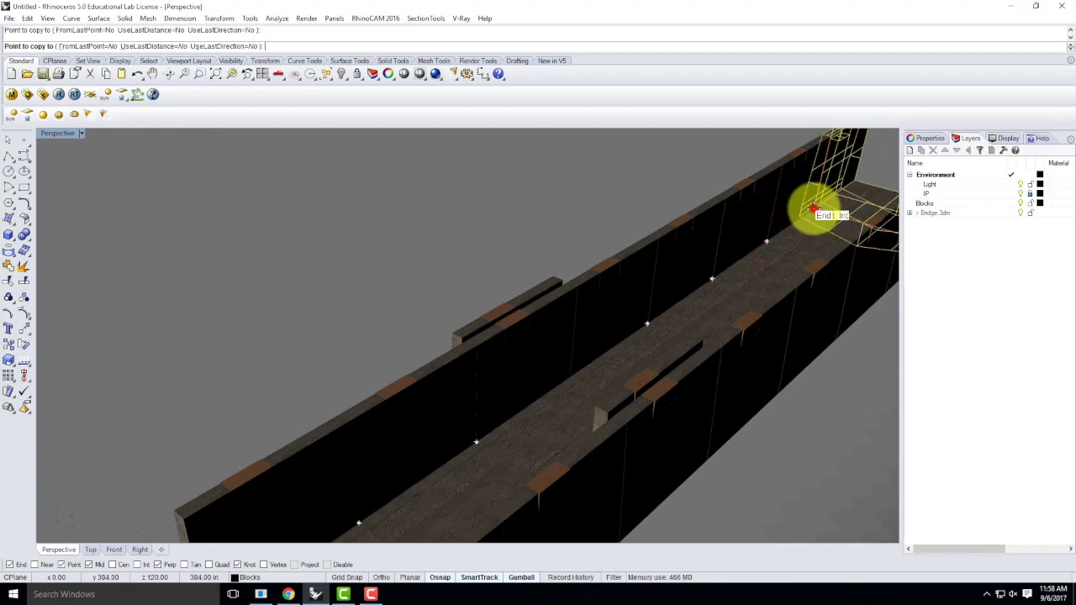
click(815, 210)
scroll(656, 281, down, 3)
key(Return)
key(Escape)
Delete the misplaced bridge copy that sits out of line with the row.
click(577, 304)
key(Delete)
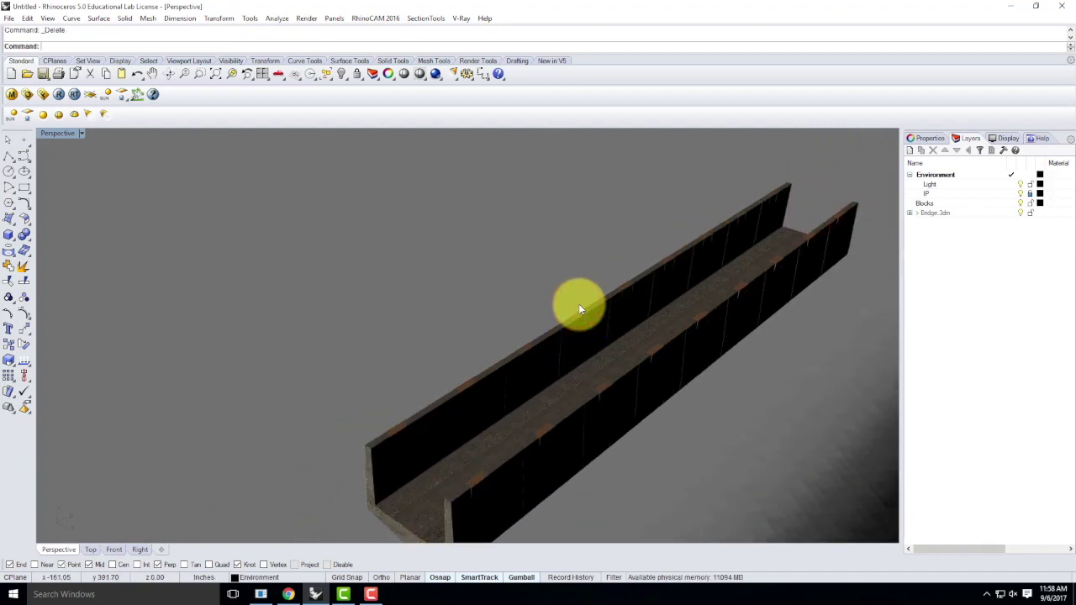
Examine the lengthened bridge from several sides and select individual segments to check that each is a separate block instance.
scroll(368, 368, down, 4)
right_drag(369, 430, 533, 358)
scroll(546, 370, down, 4)
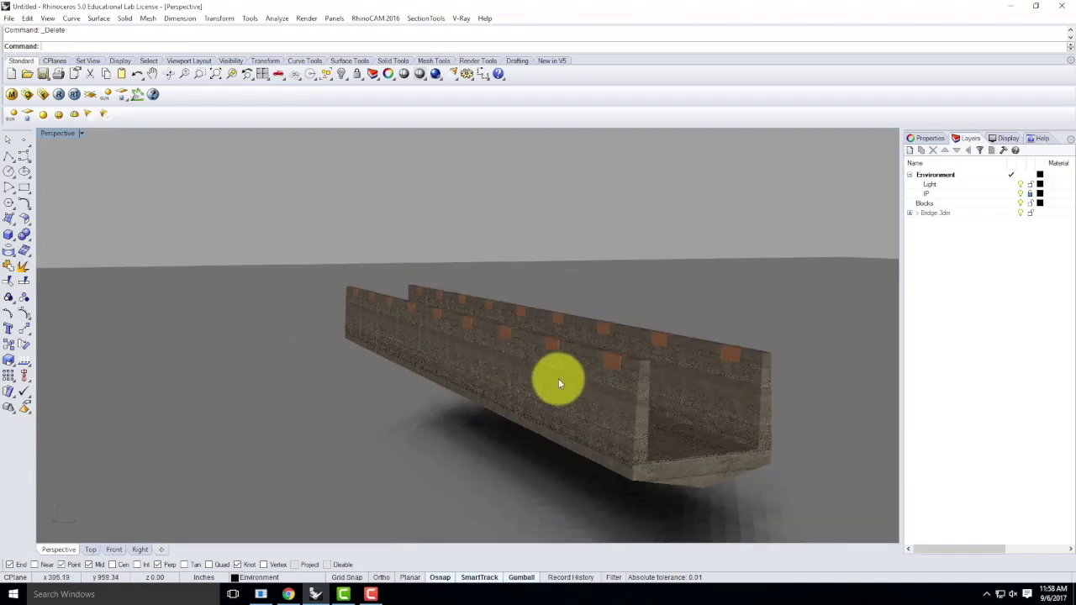
scroll(624, 392, up, 6)
click(581, 399)
click(348, 327)
click(289, 308)
click(251, 292)
click(318, 164)
right_drag(276, 179, 587, 326)
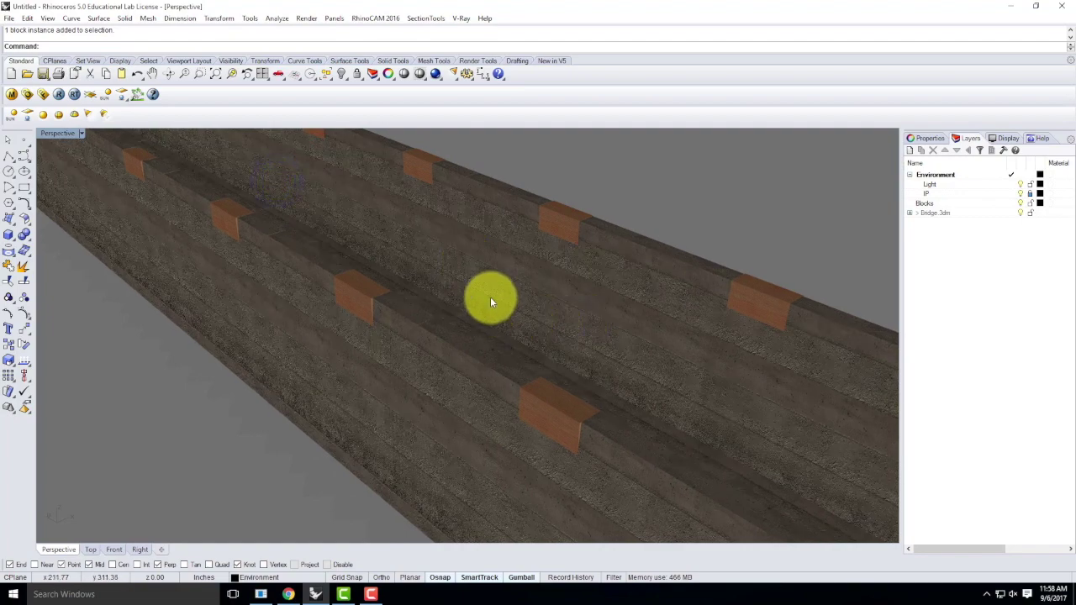
scroll(494, 298, down, 5)
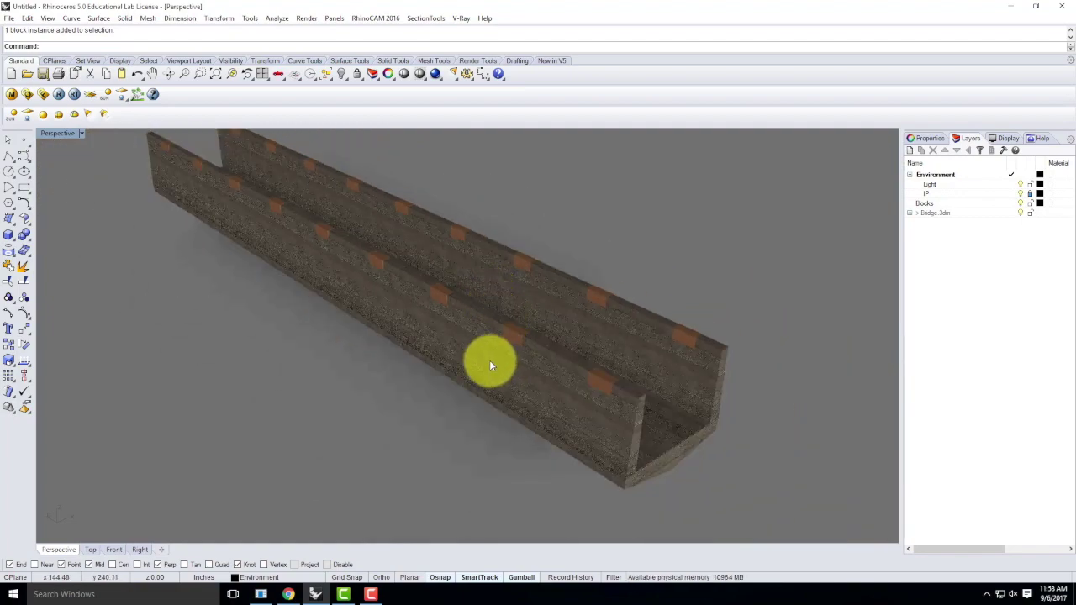
Save the scene as Final_Scene_ex207_F2017 in the Ex207 folder of Live - A136 Exercises.
click(10, 18)
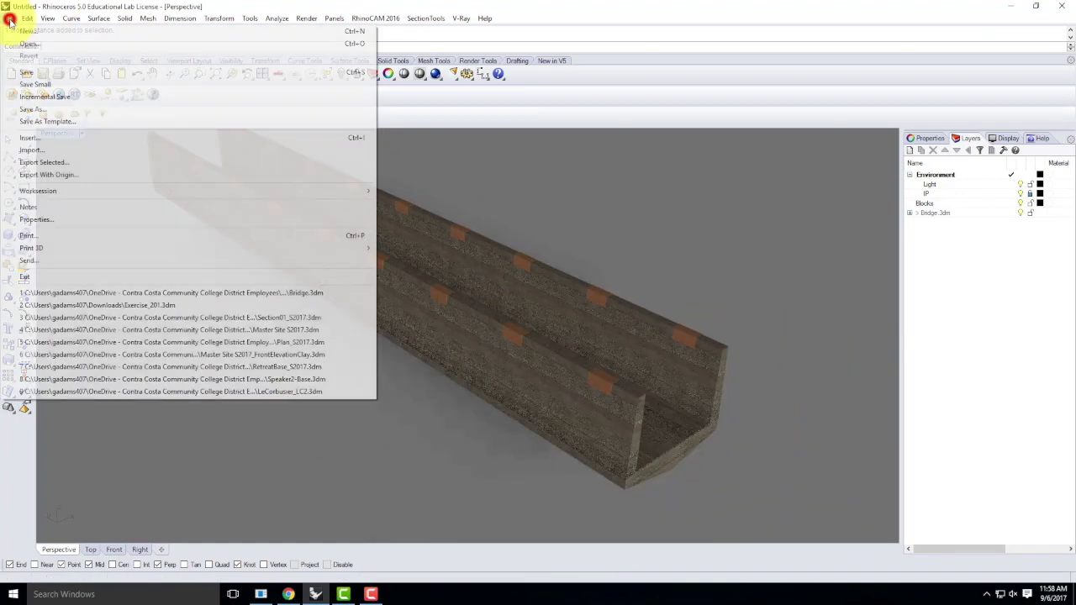
click(26, 72)
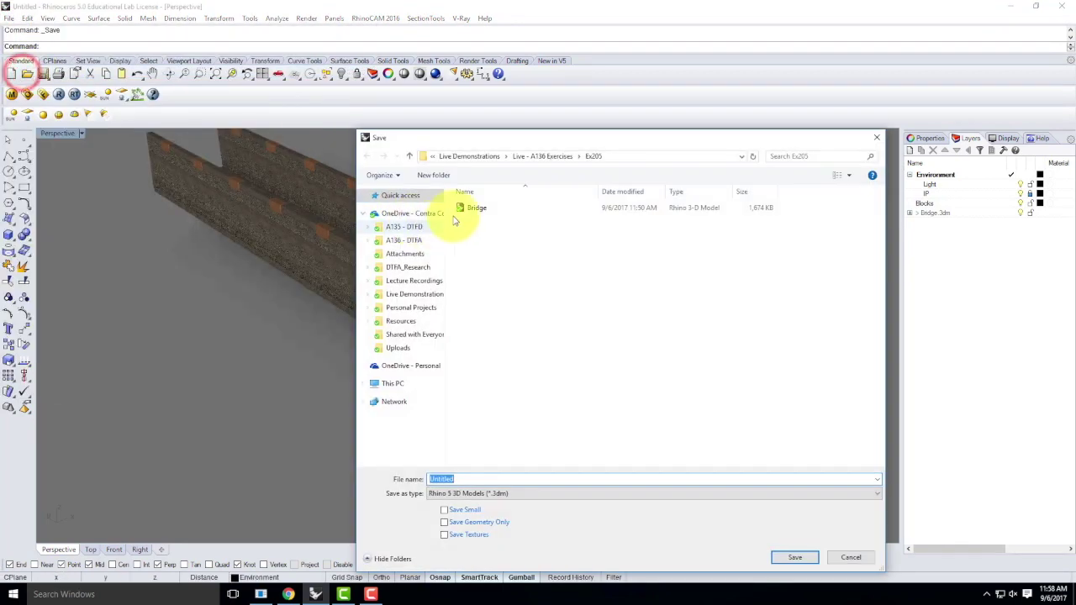
click(545, 155)
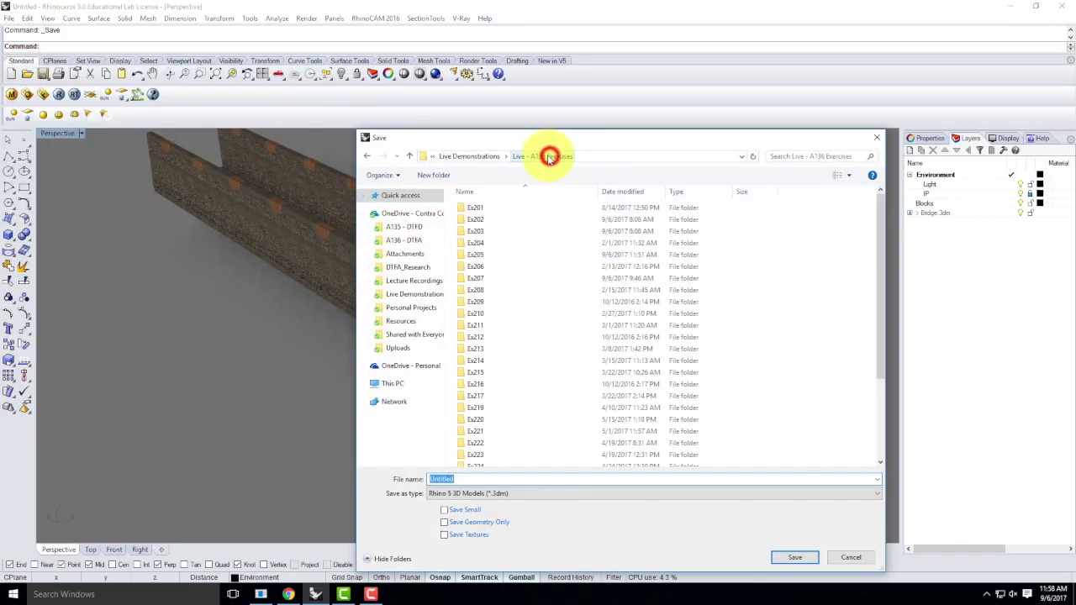
double_click(475, 278)
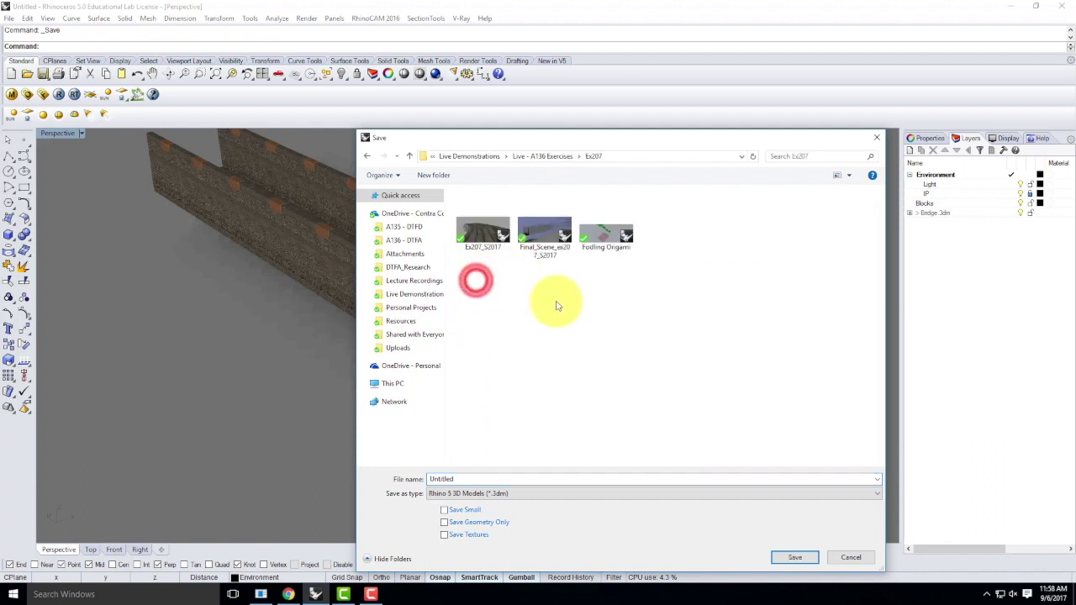
double_click(473, 479)
text(Final )
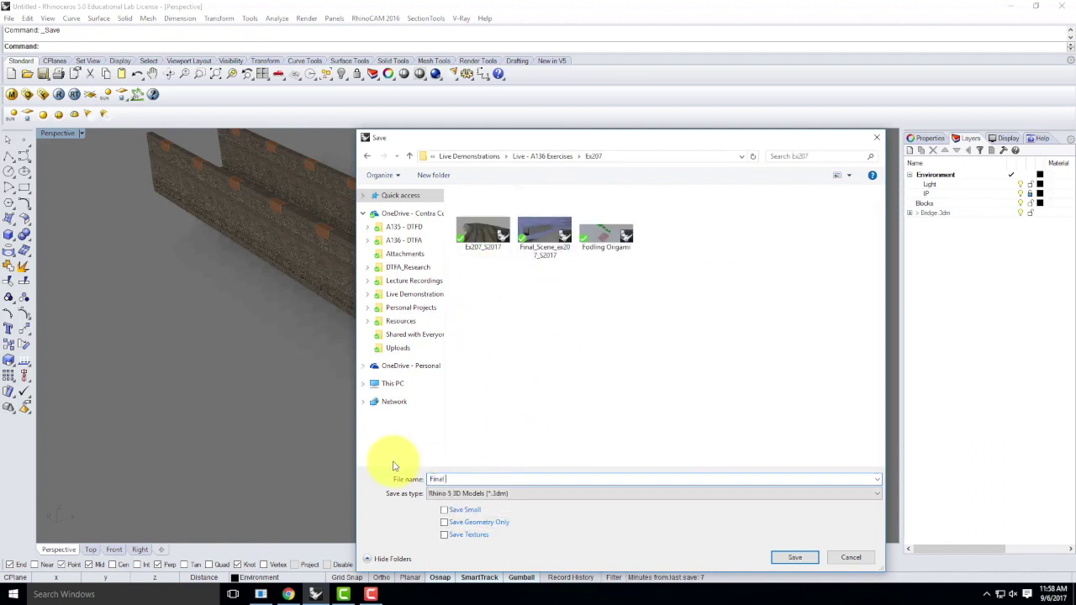
text(_)
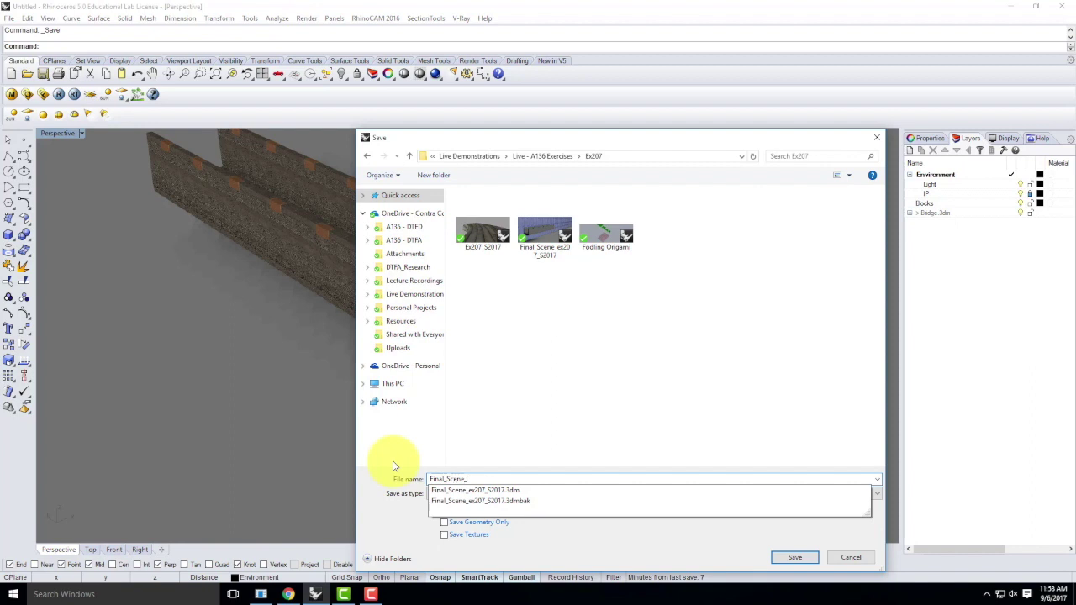
text(Scene_ex207)
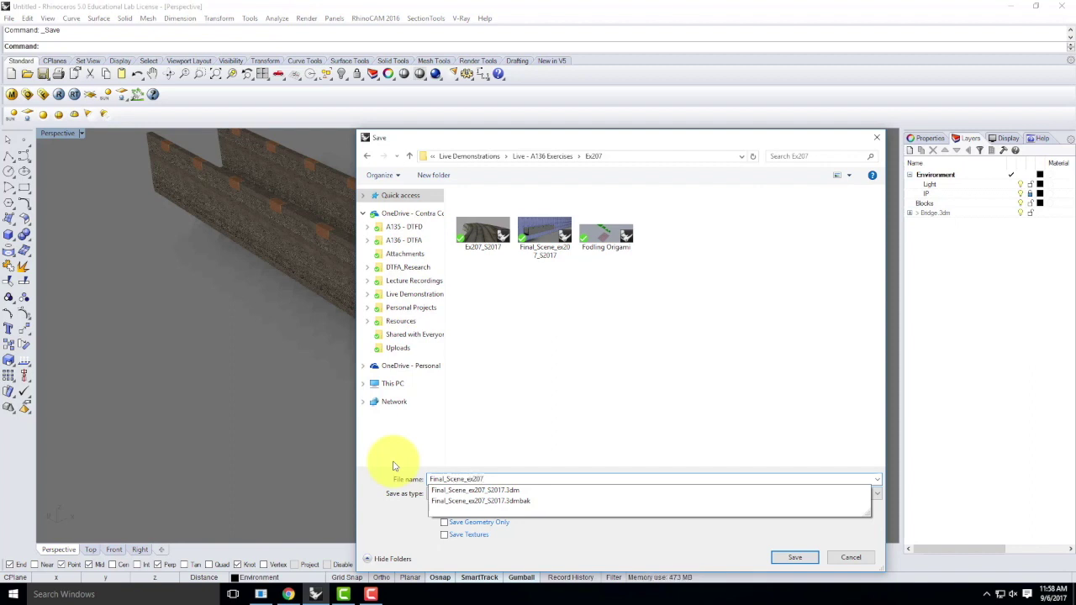
text(_F201)
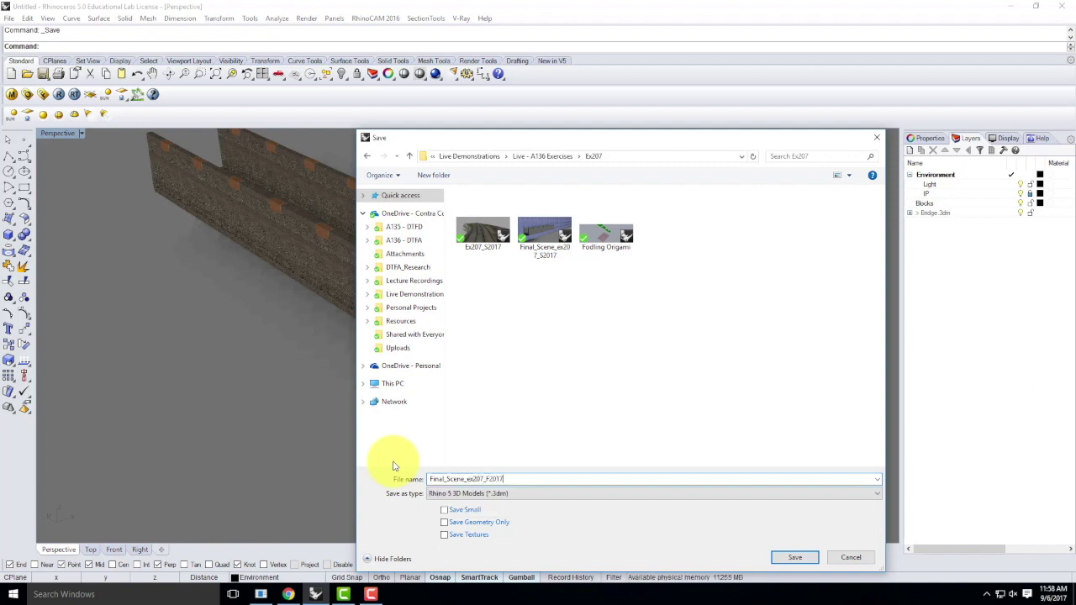
text(7)
key(Return)
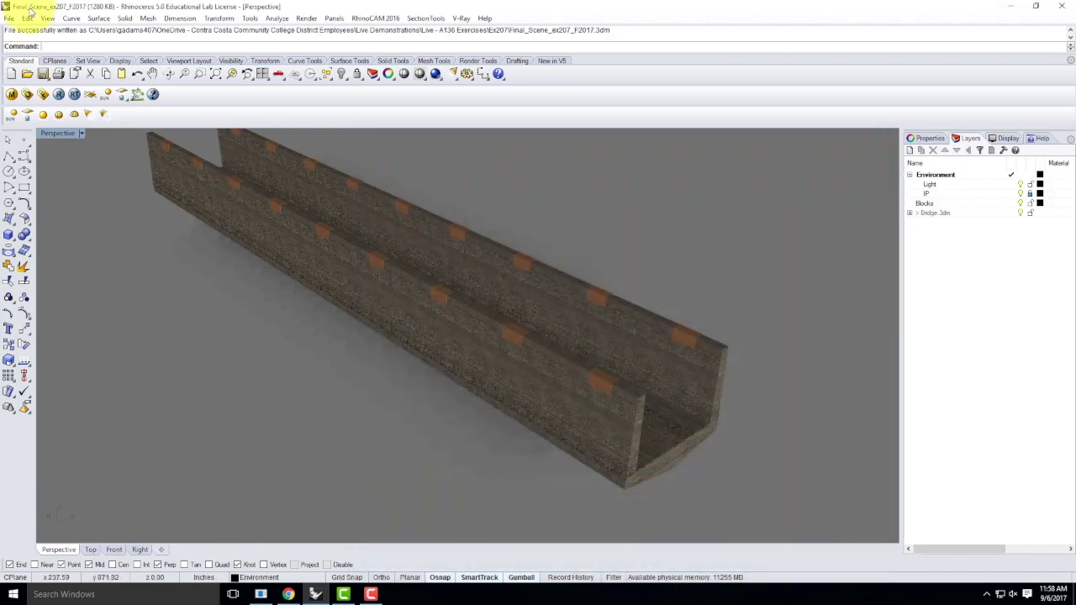
Launch a second Rhinoceros 5 (64-bit) session, choosing FreeMILL in the RhinoCAM welcome window and No To All for the V-Ray bug report.
click(14, 595)
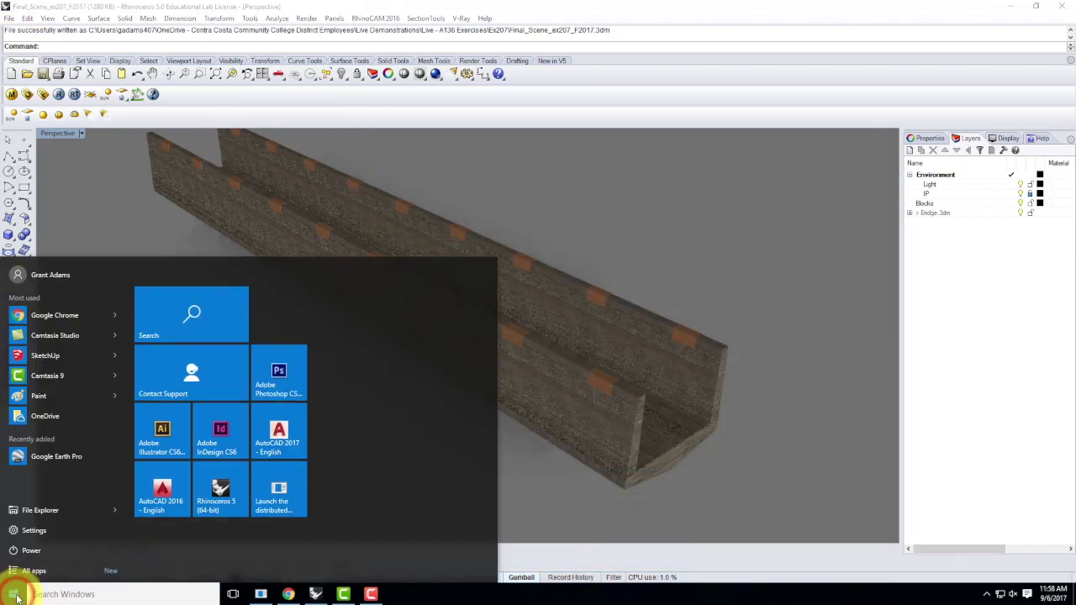
click(217, 498)
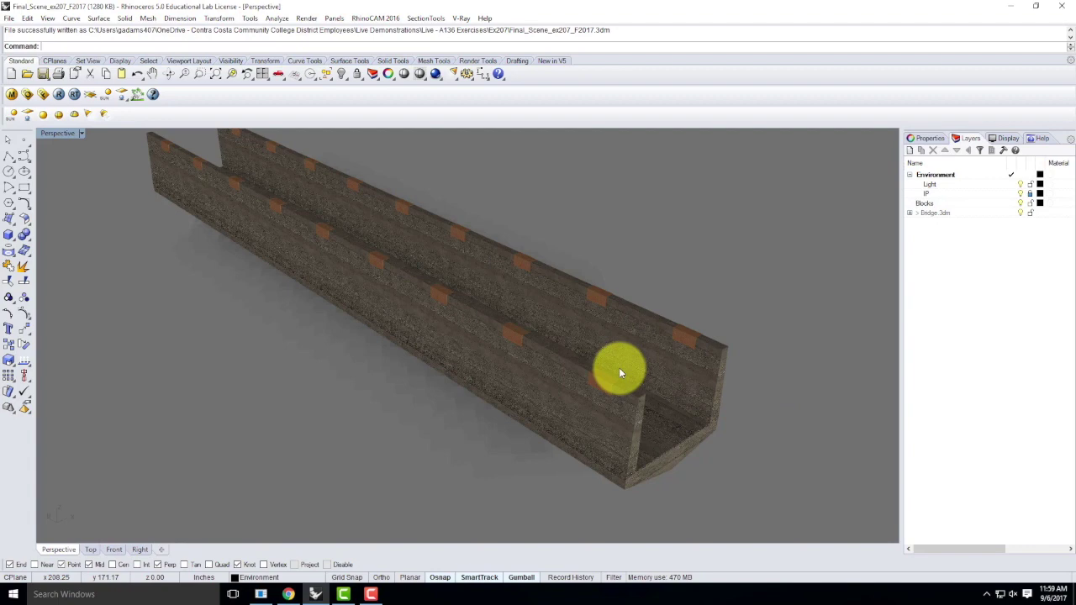
click(318, 595)
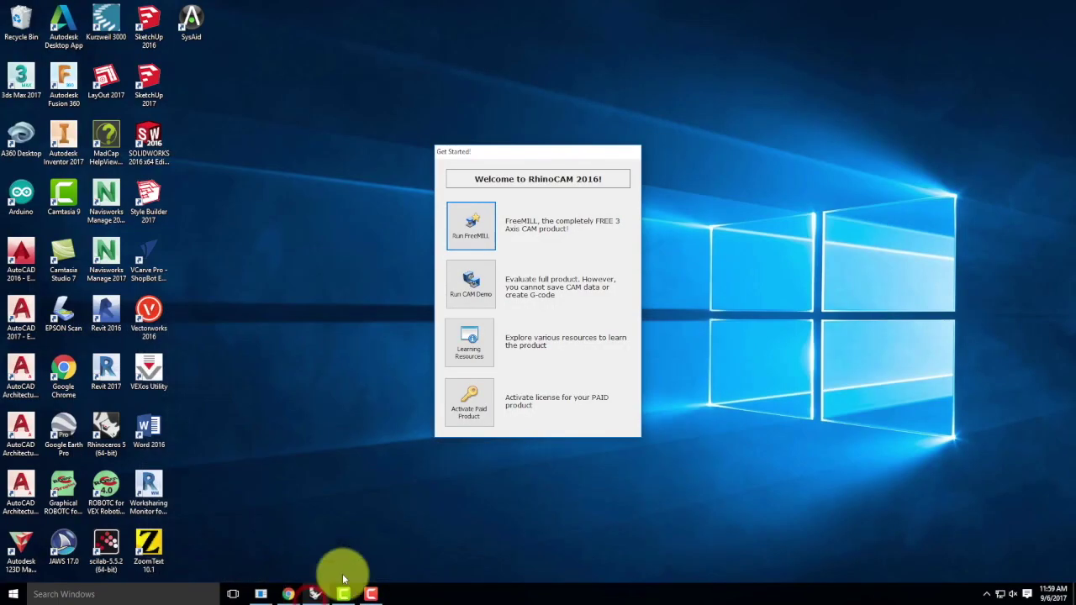
click(480, 243)
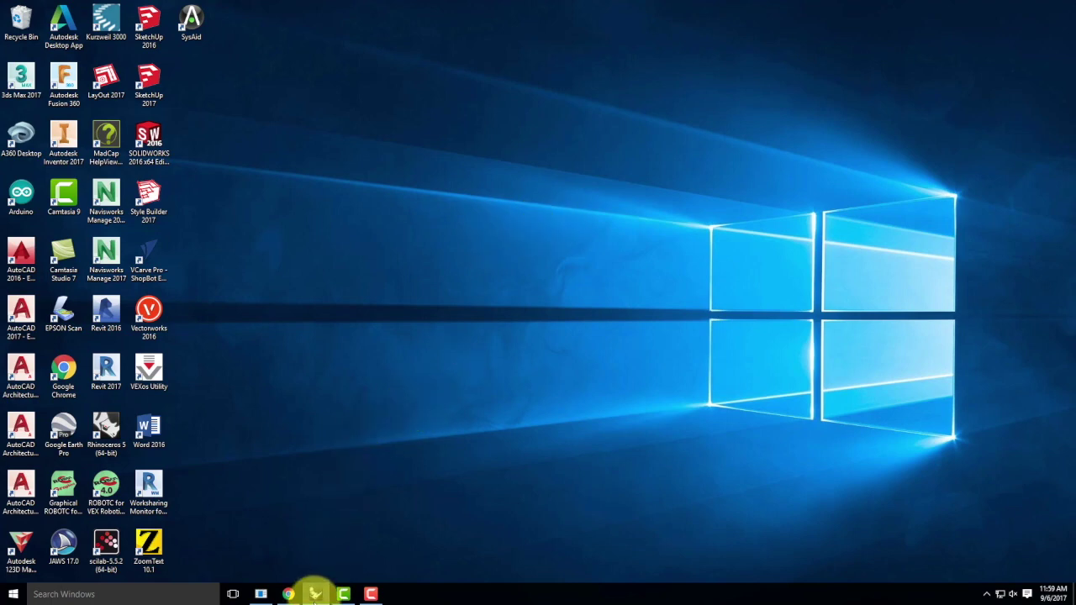
click(316, 594)
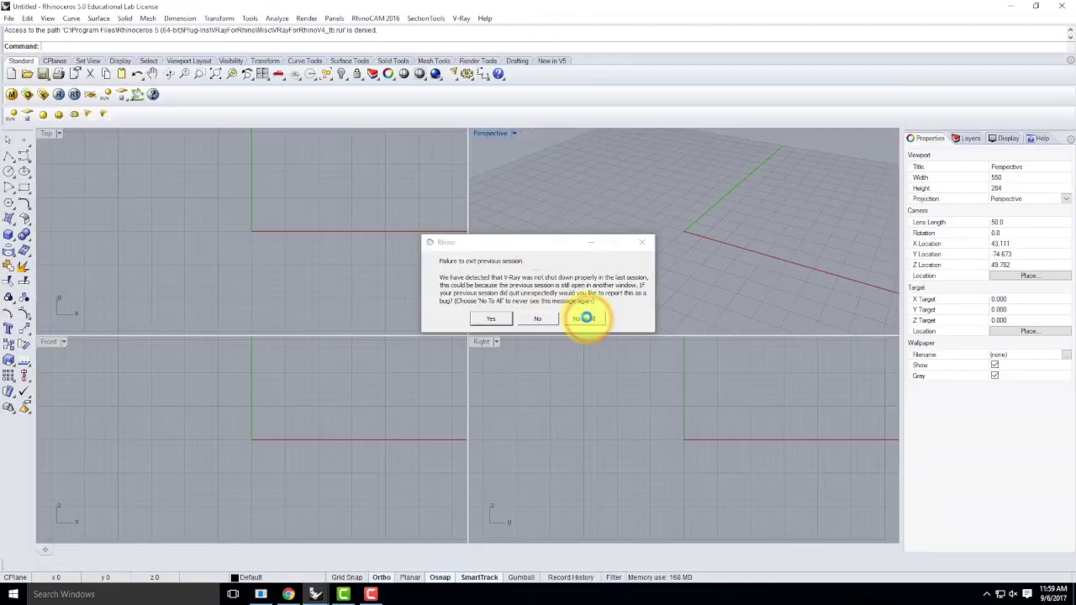
click(588, 318)
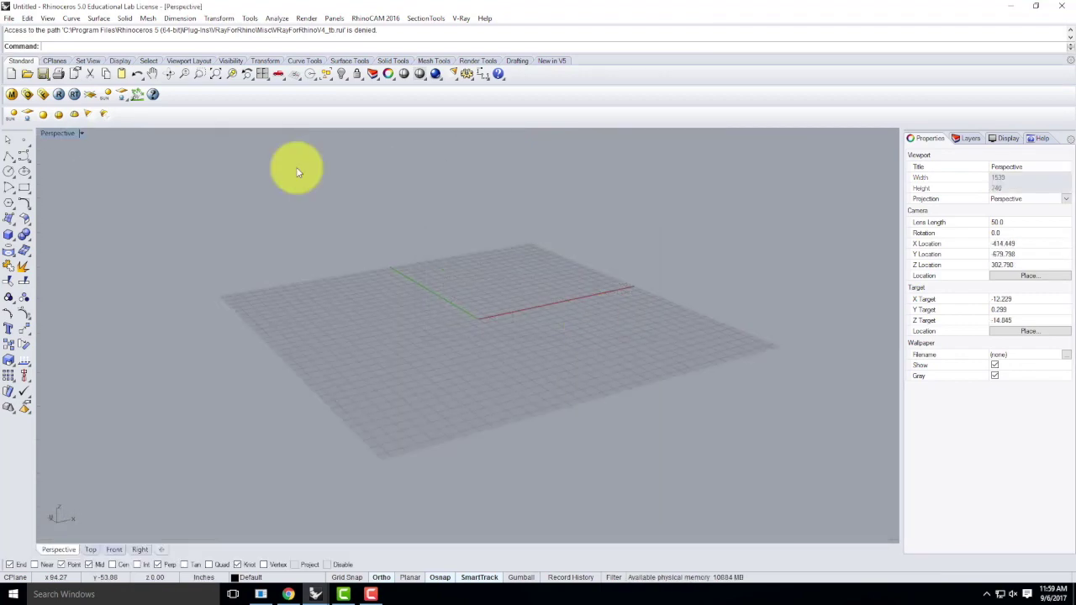
Open the Bridge model from the Ex205 folder of Live - A136 Exercises.
click(8, 20)
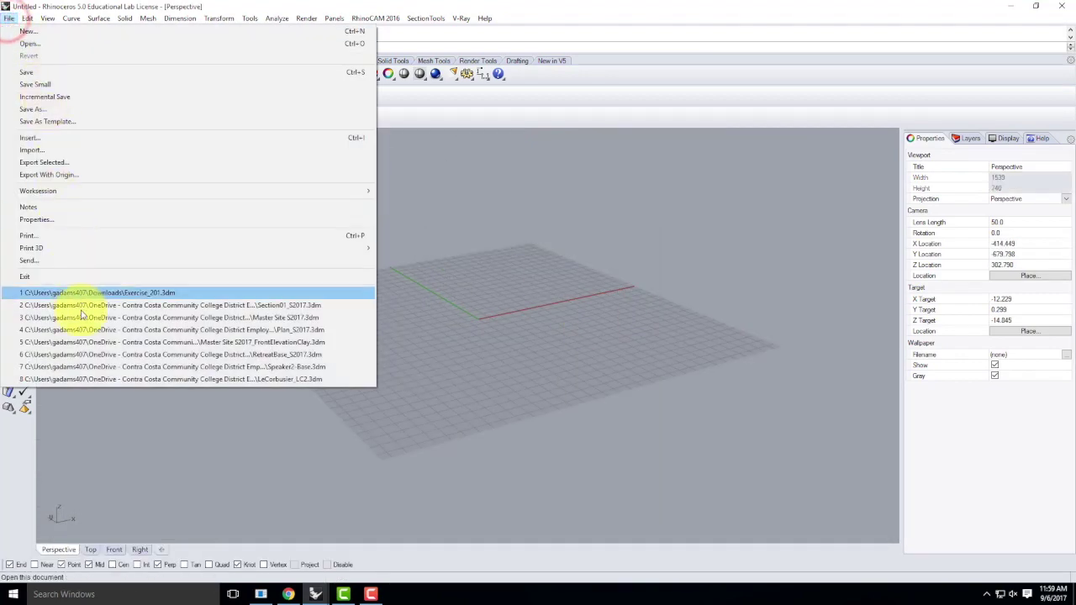
click(25, 43)
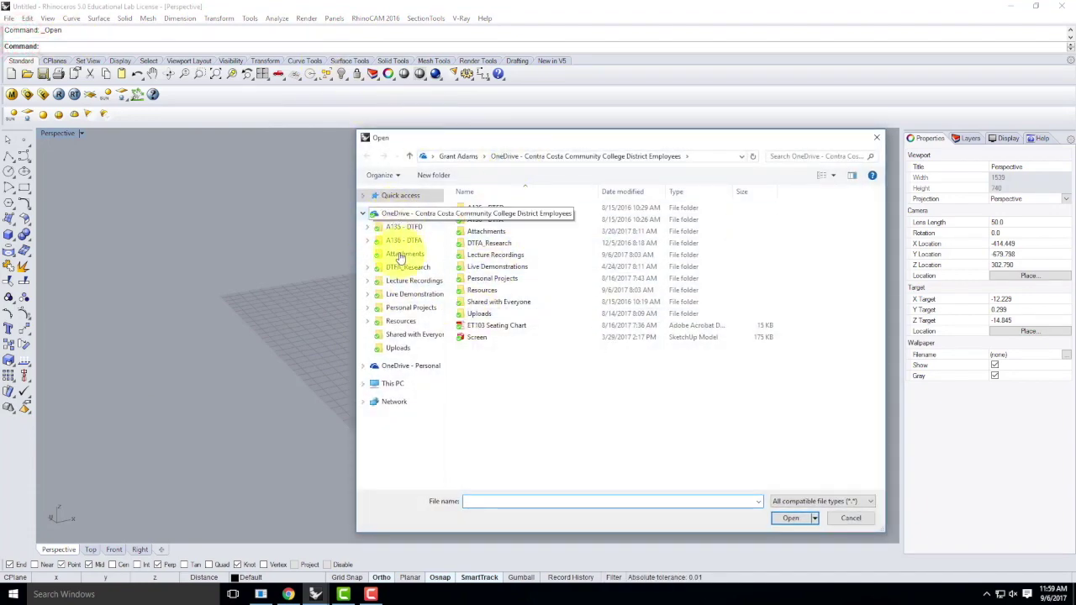
click(409, 296)
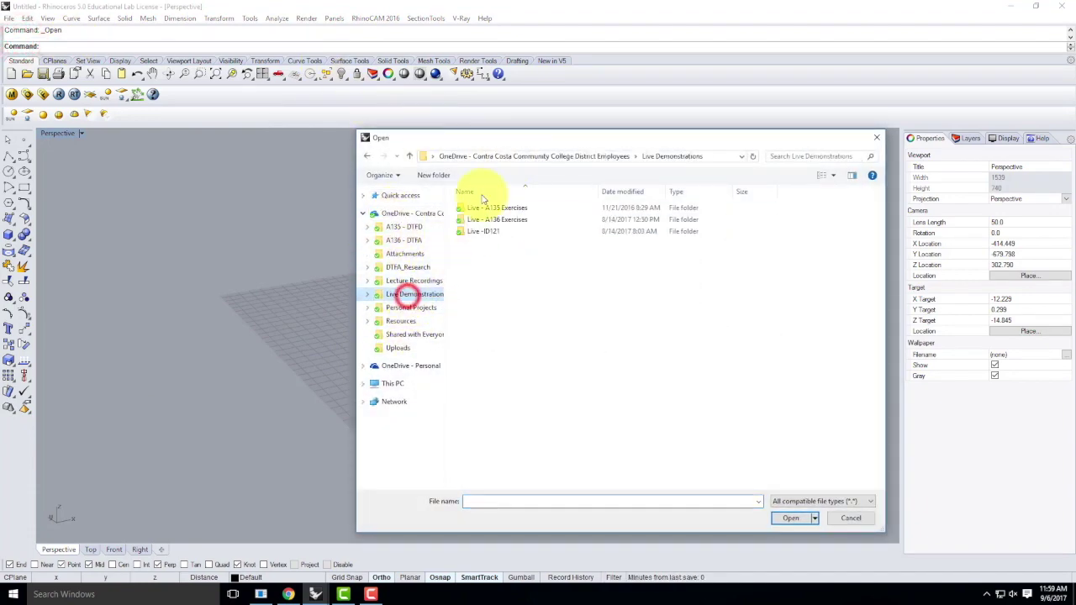
double_click(495, 220)
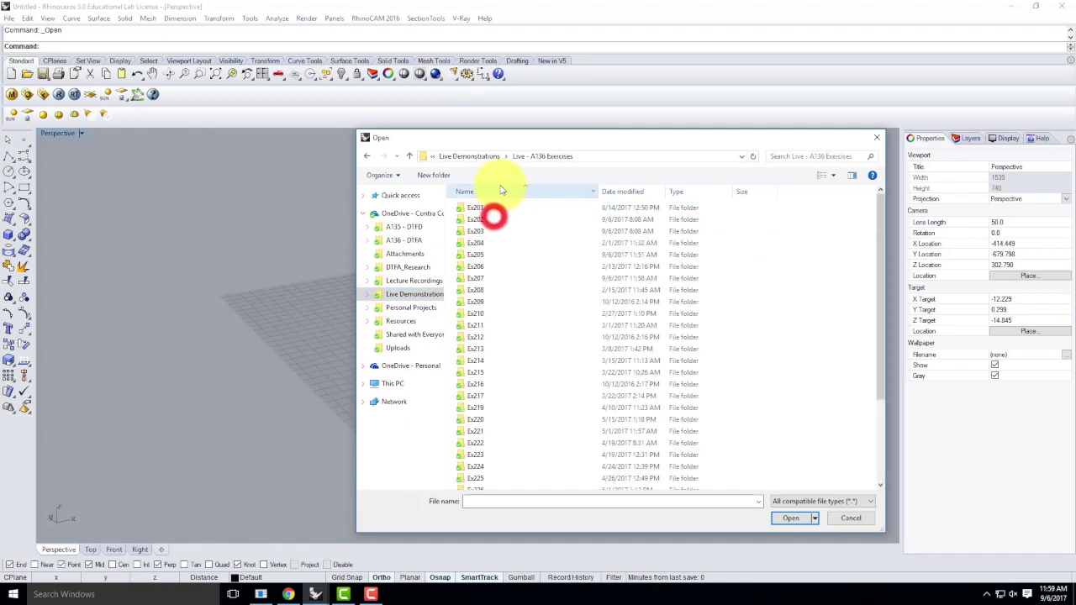
double_click(476, 279)
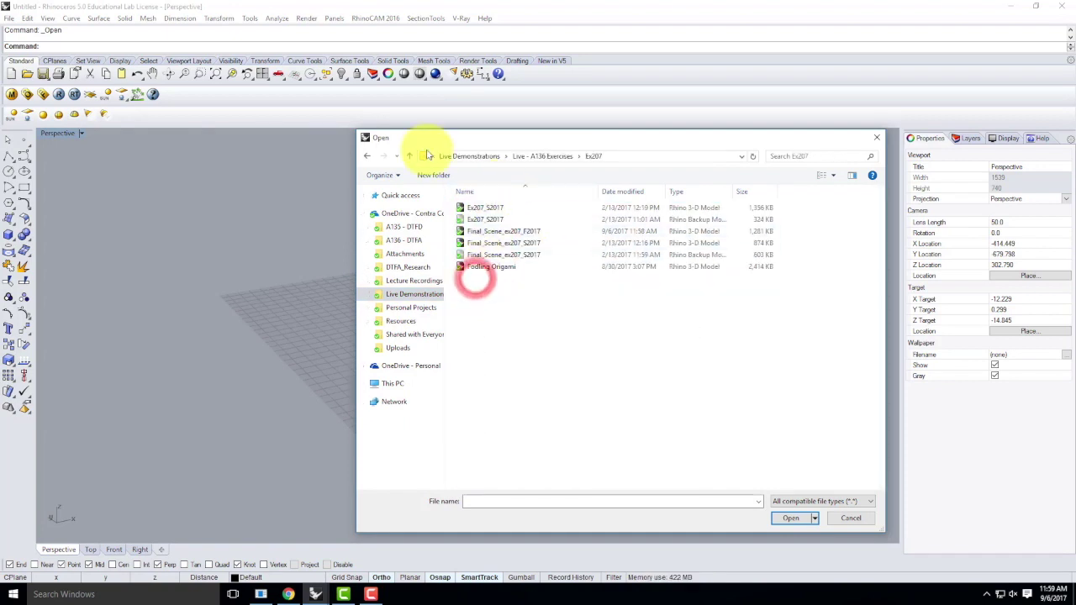
click(368, 156)
double_click(474, 255)
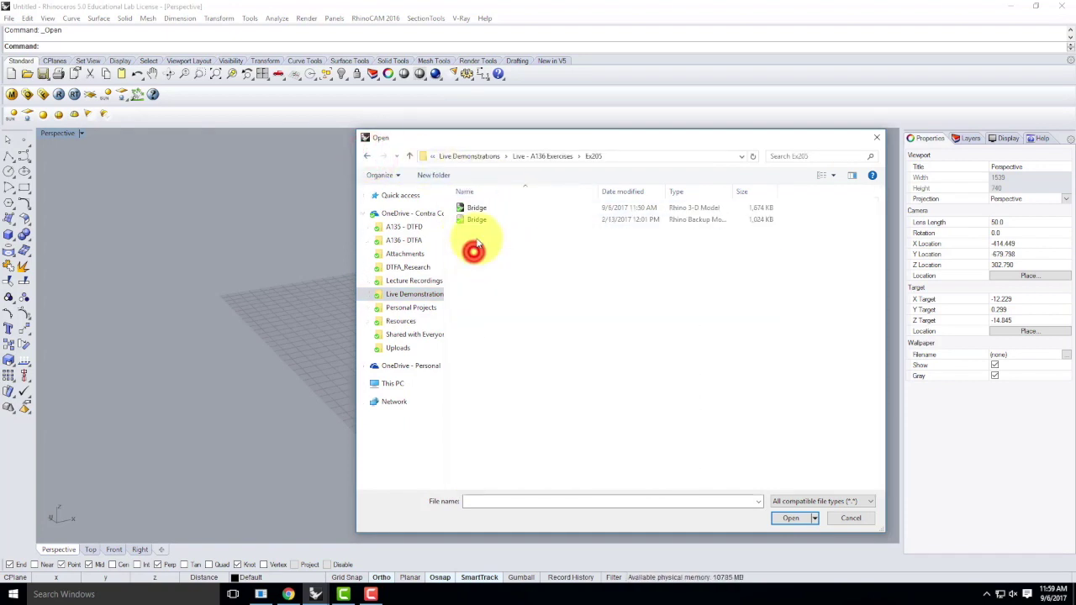
double_click(476, 210)
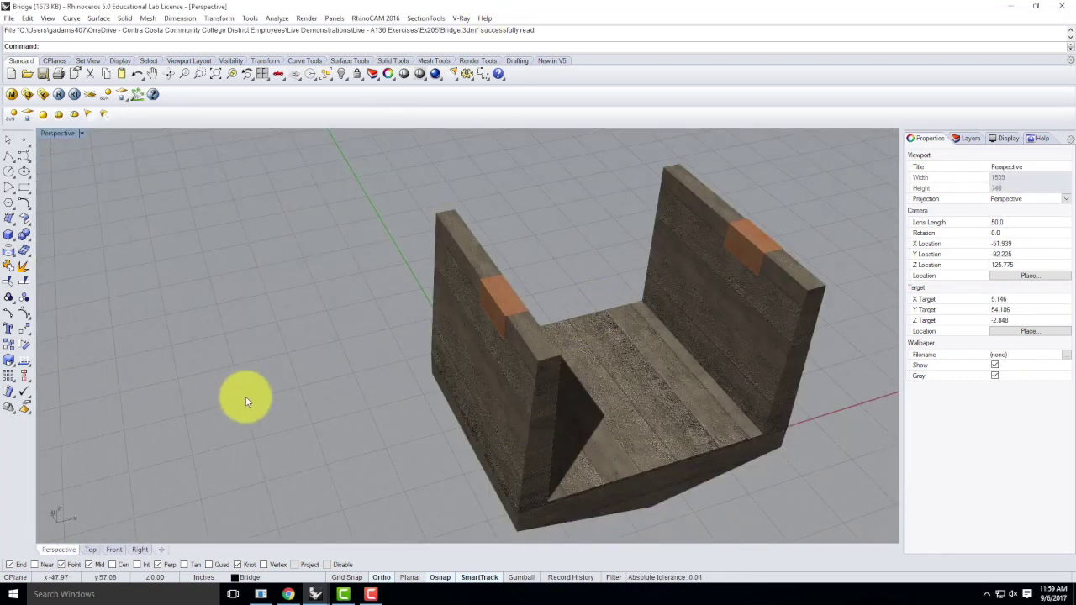
Look at the Final_Scene_ex207_F2017 session for comparison and return to the Bridge session.
mouse_move(315, 595)
click(255, 553)
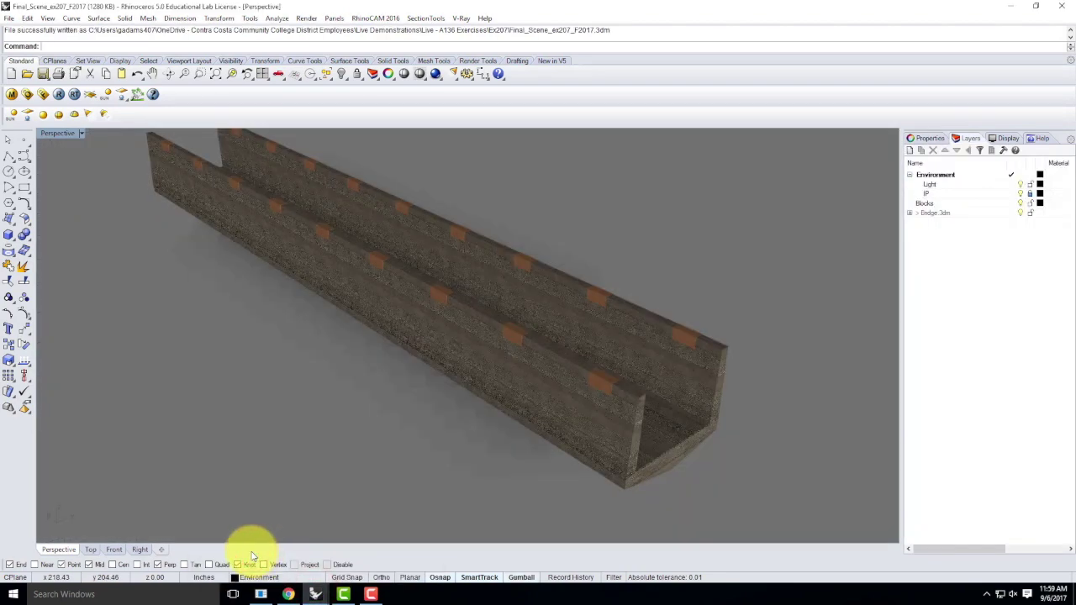
click(317, 596)
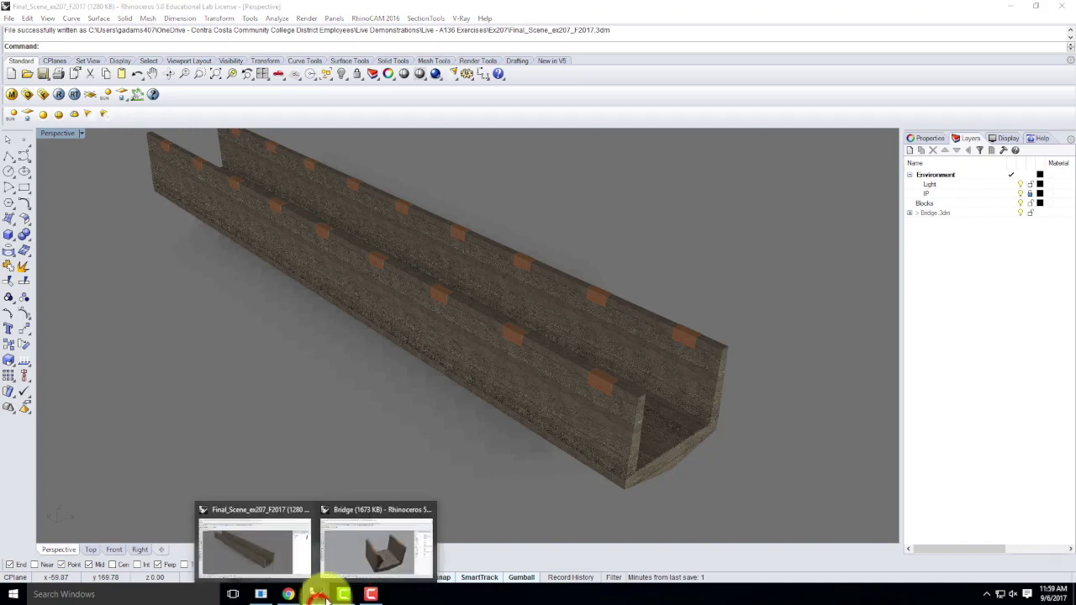
click(376, 551)
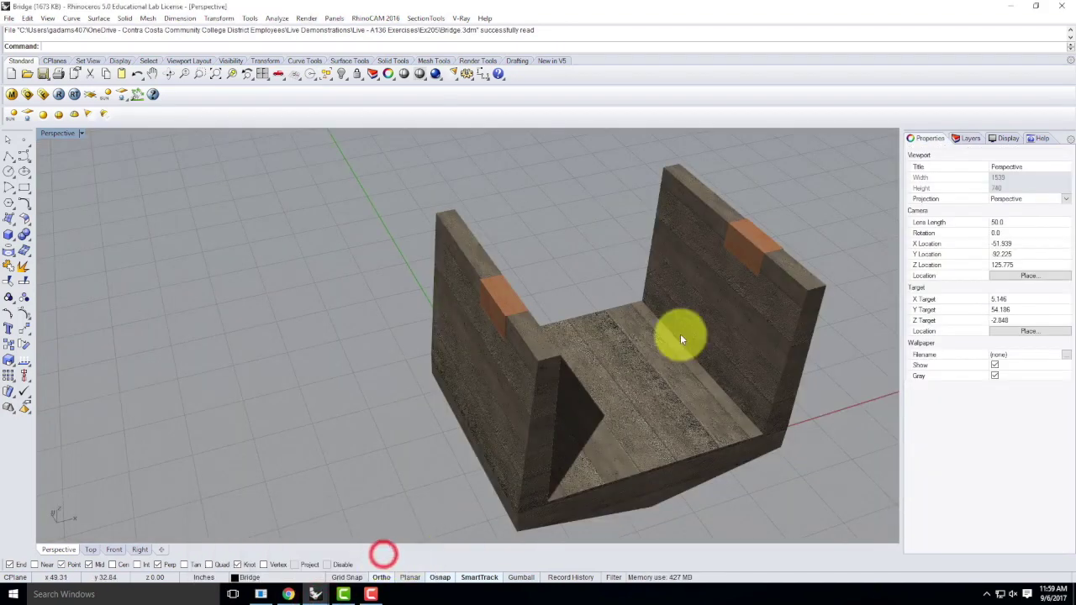
click(503, 307)
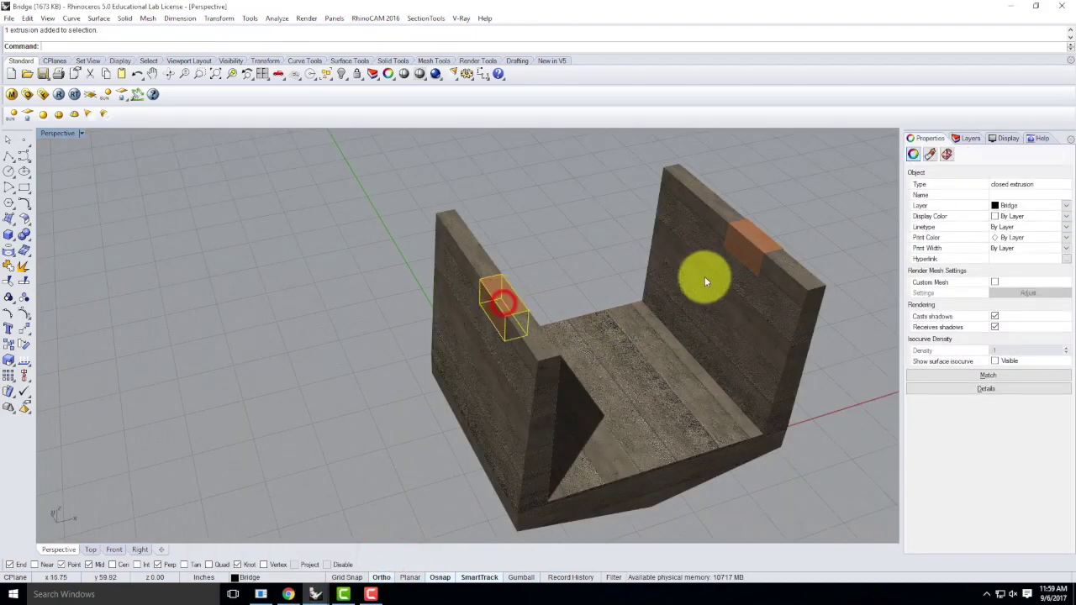
click(758, 241)
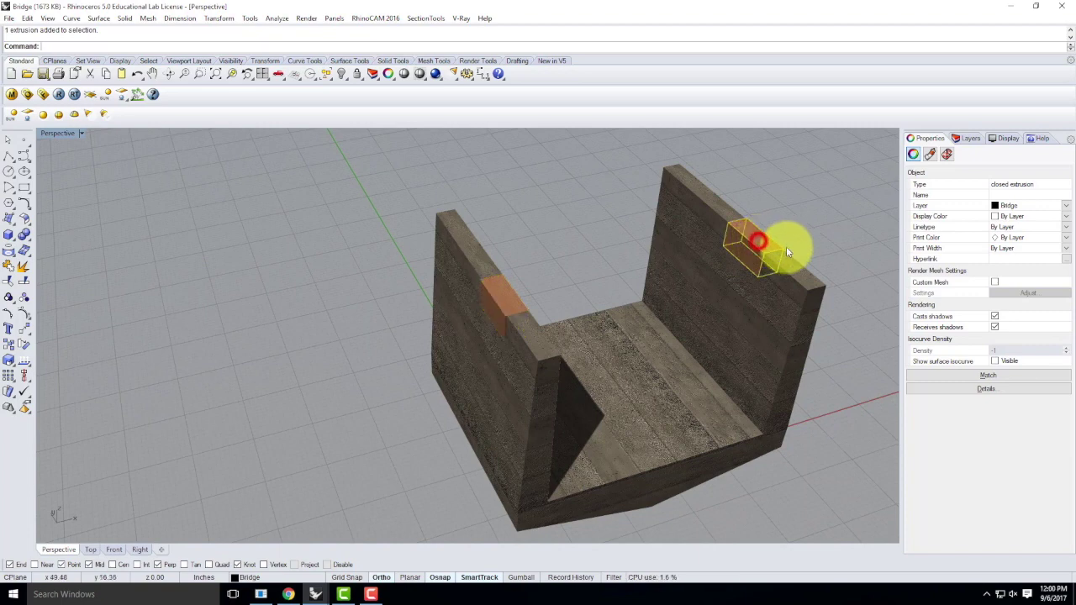
shift+click(510, 301)
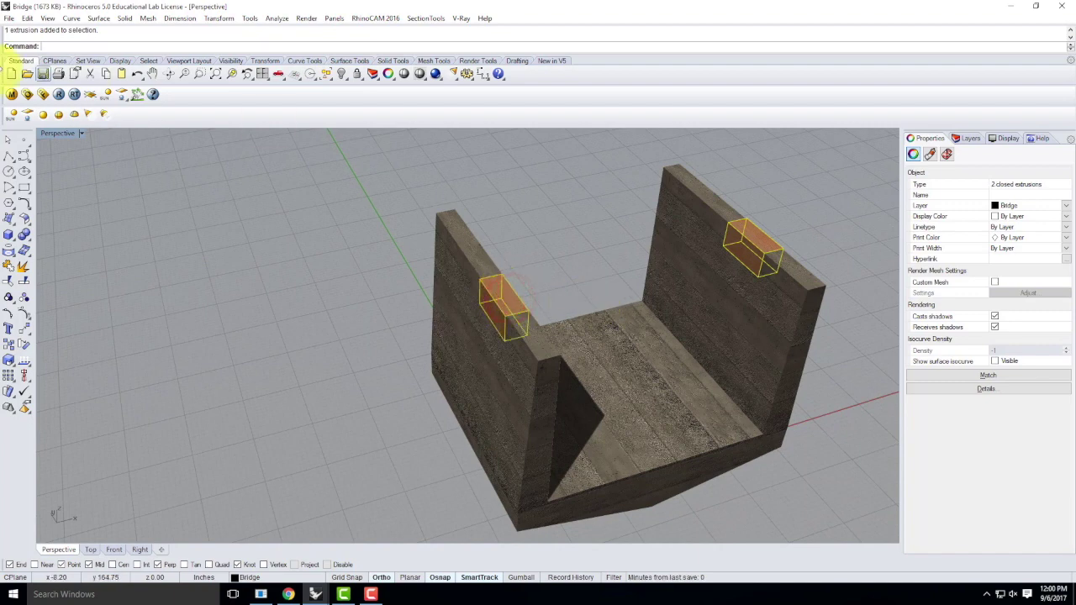
click(13, 97)
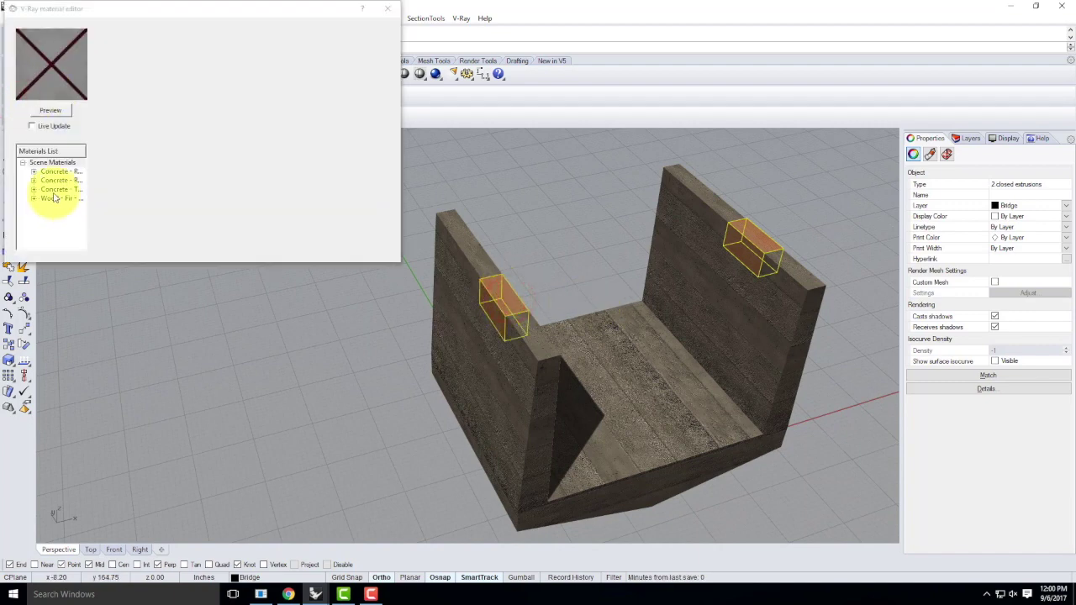
click(261, 325)
Move both orange blocks along the bridge walls by one block length, from one lower corner to the opposite lower corner.
click(492, 298)
click(395, 12)
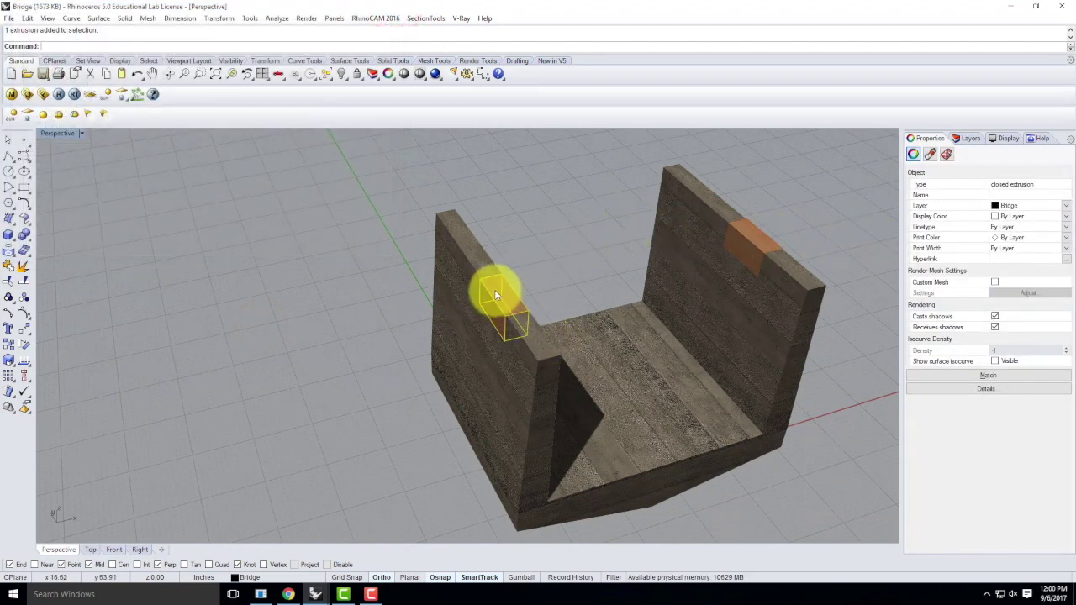
right_drag(451, 304, 509, 315)
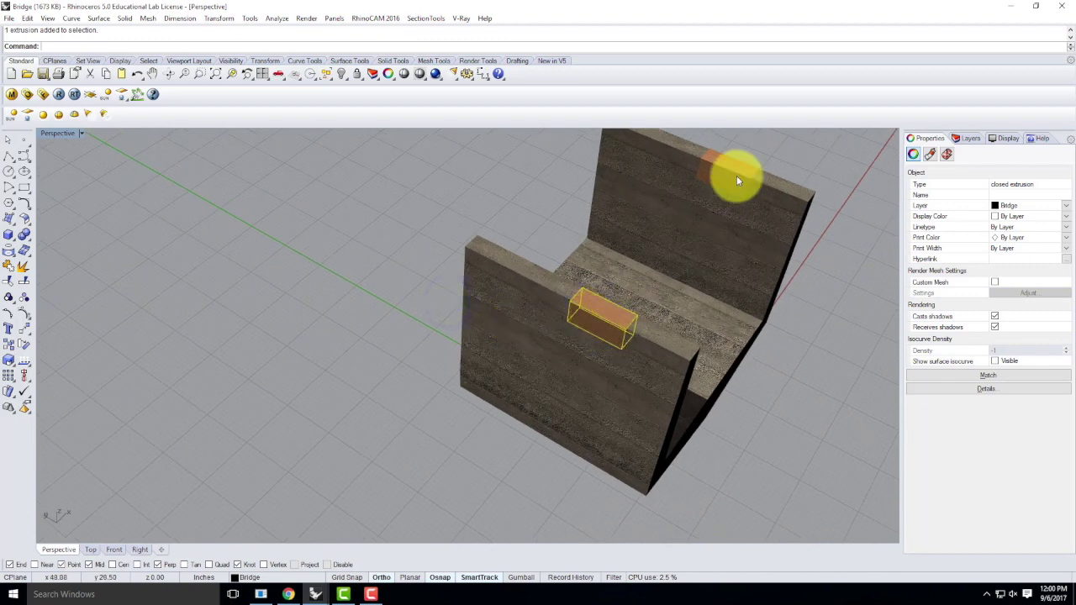
shift+click(716, 171)
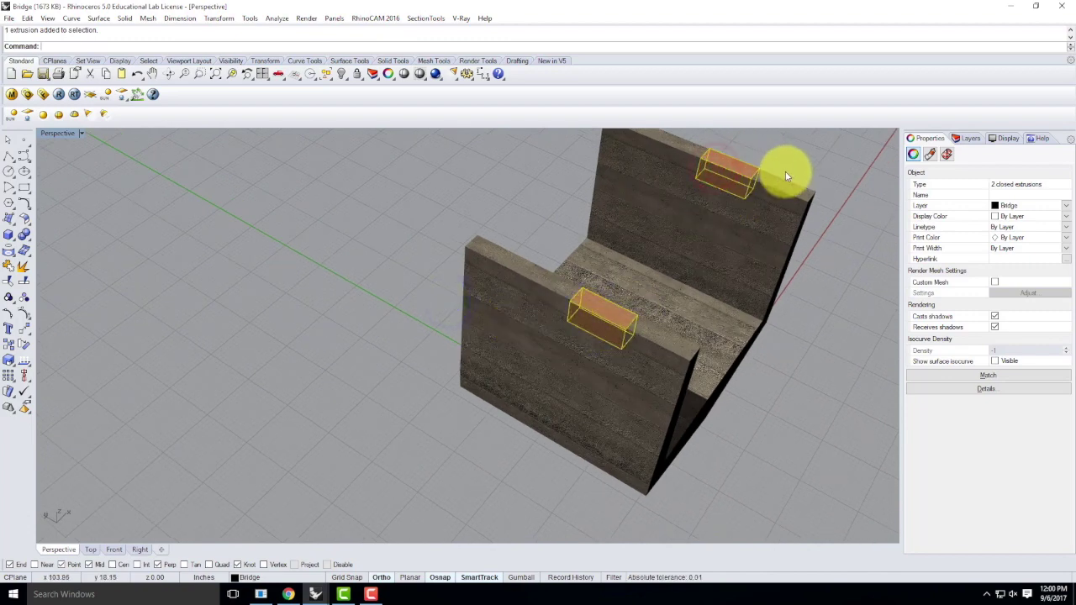
text(Move)
key(Return)
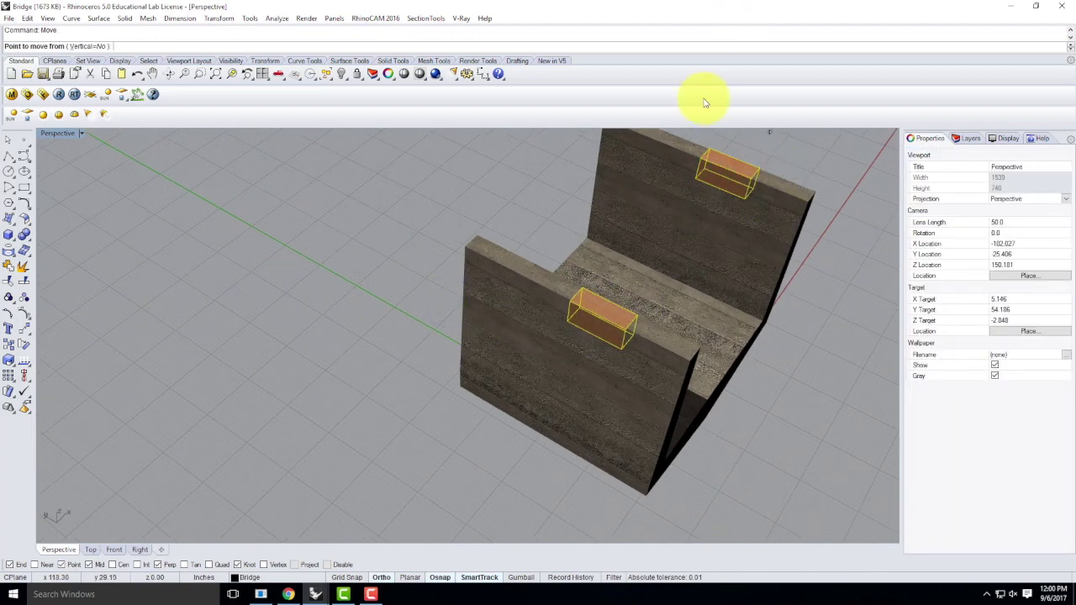
click(622, 350)
click(571, 321)
Rotate both orange blocks upright with Rotate3D about an axis running across the bridge through their lower end corners.
text(Rotate3D)
key(Return)
click(570, 325)
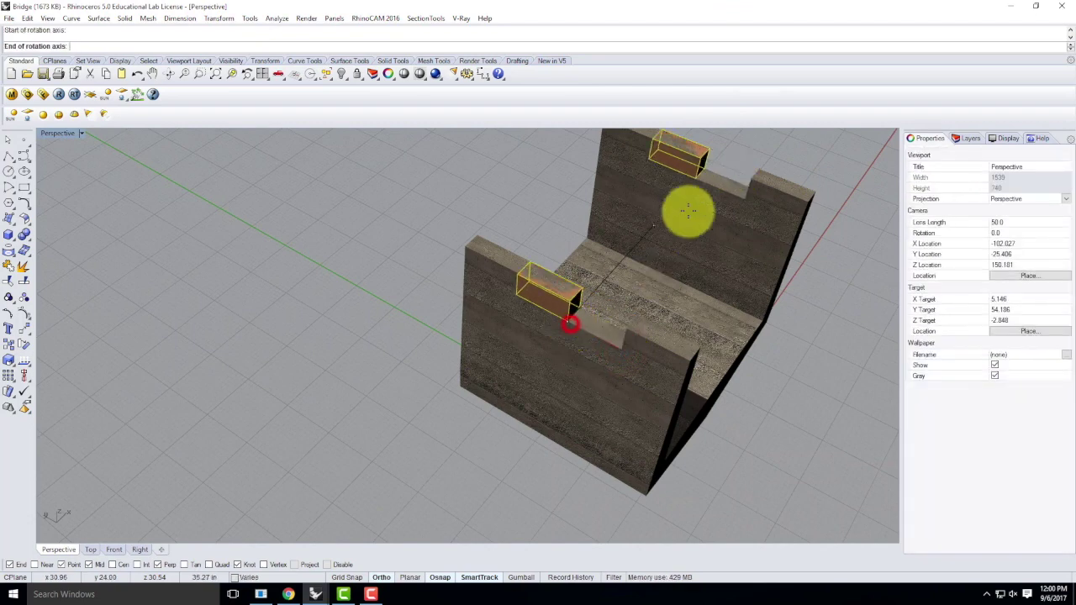
click(711, 173)
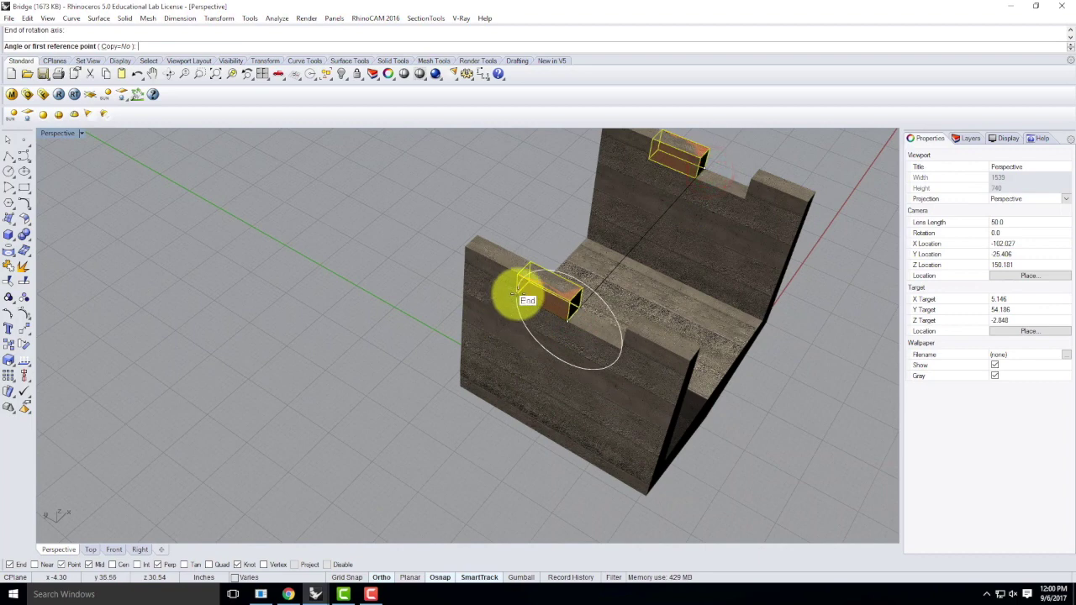
click(518, 293)
click(630, 214)
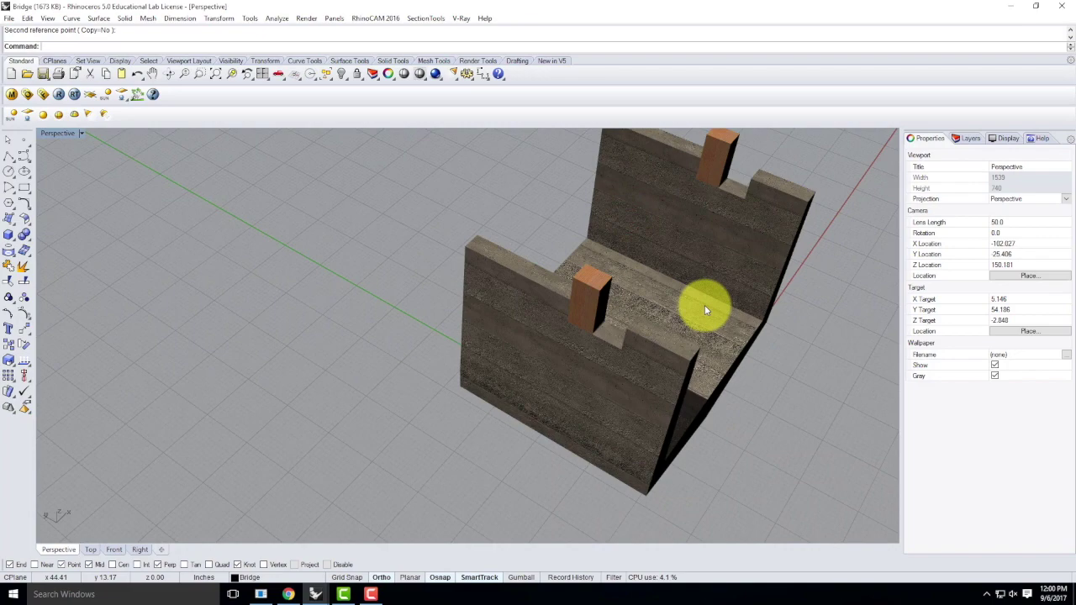
Save the modified Bridge file.
scroll(396, 391, down, 4)
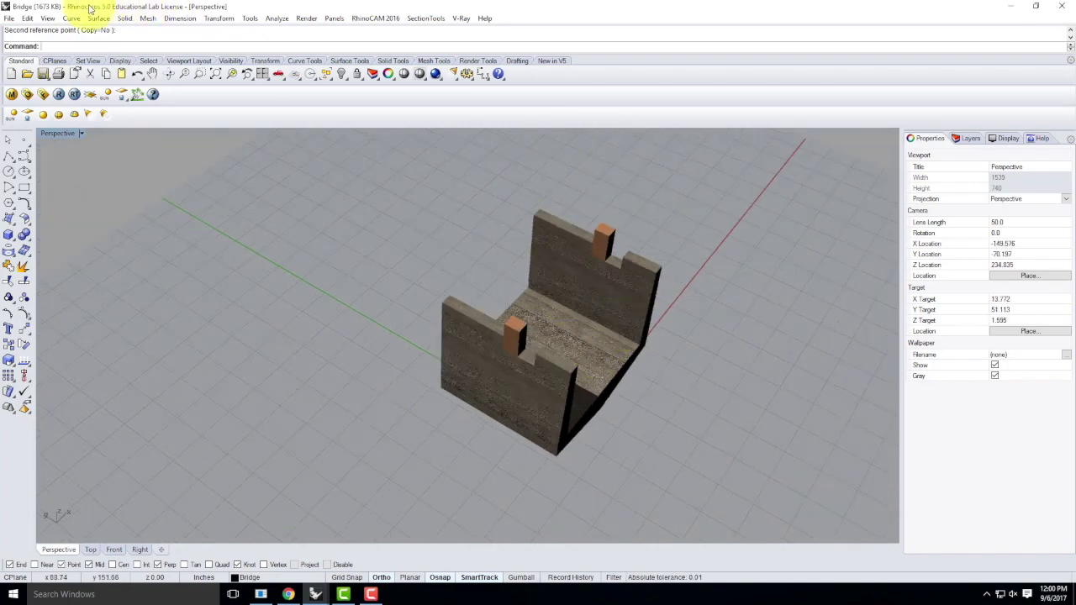
click(8, 18)
click(23, 74)
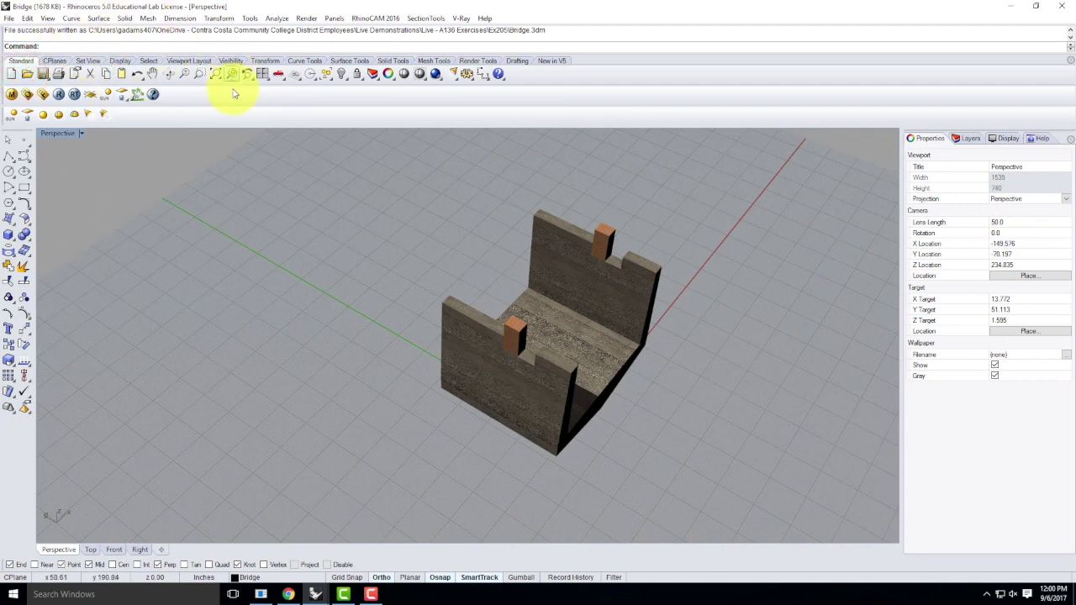
Switch to the Final_Scene_ex207_F2017 session and open the Block Manager.
click(315, 596)
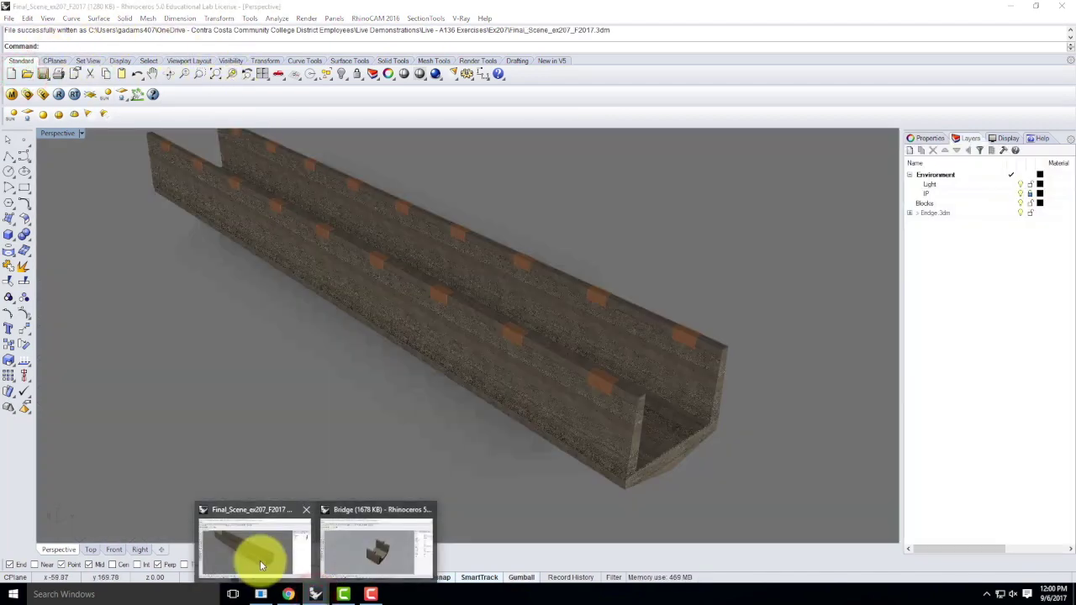
click(260, 560)
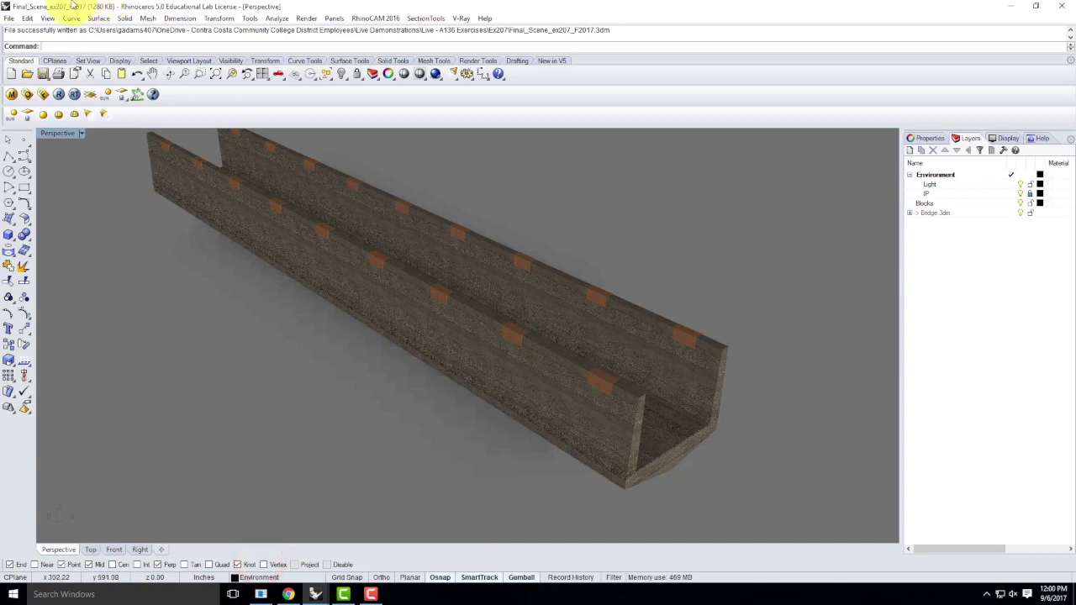
click(28, 17)
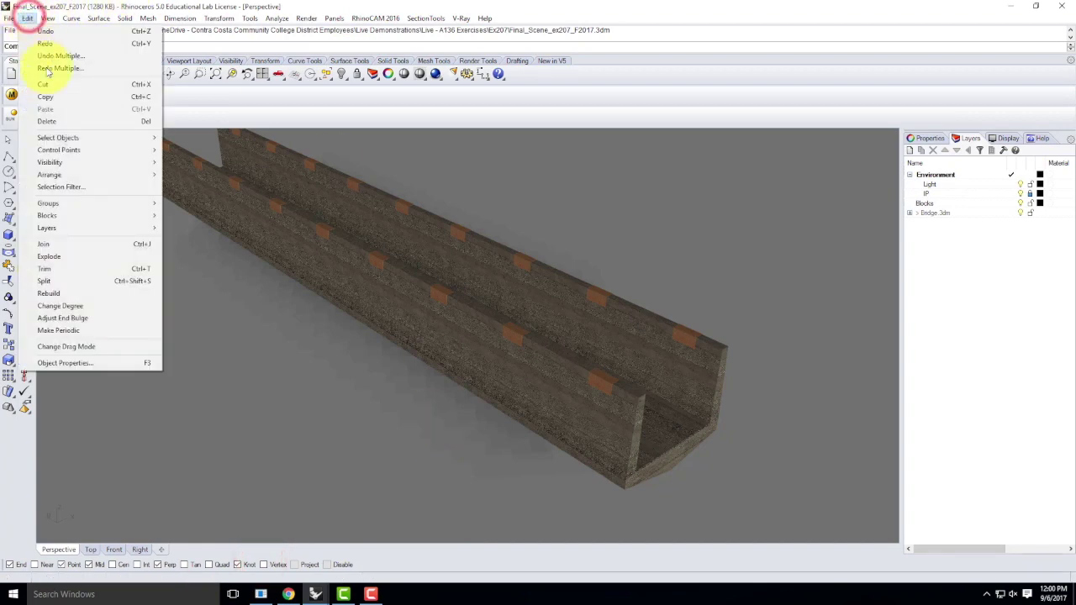
mouse_move(76, 216)
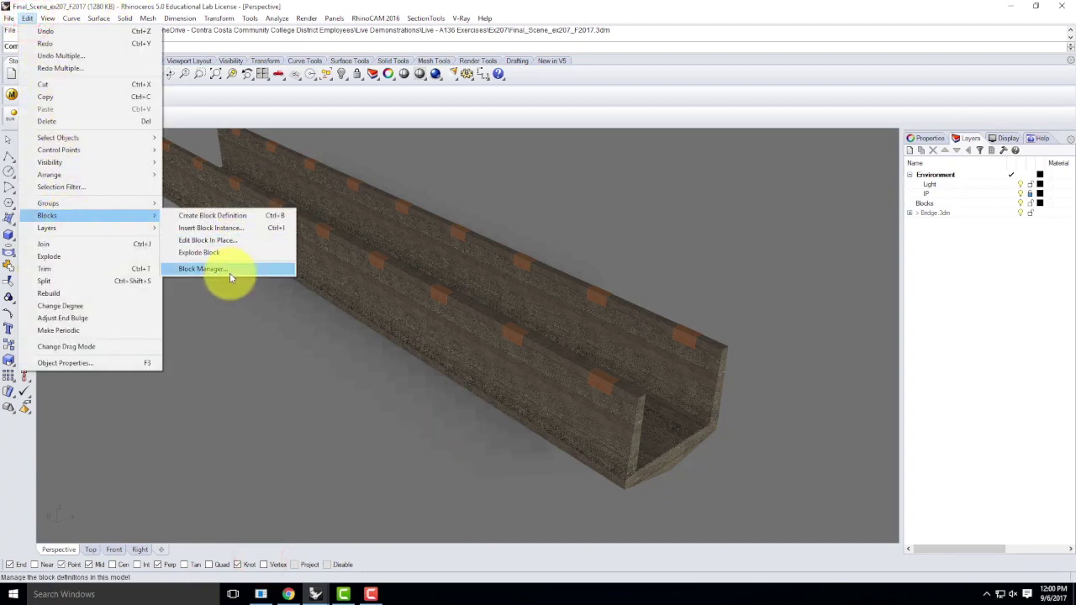
click(229, 273)
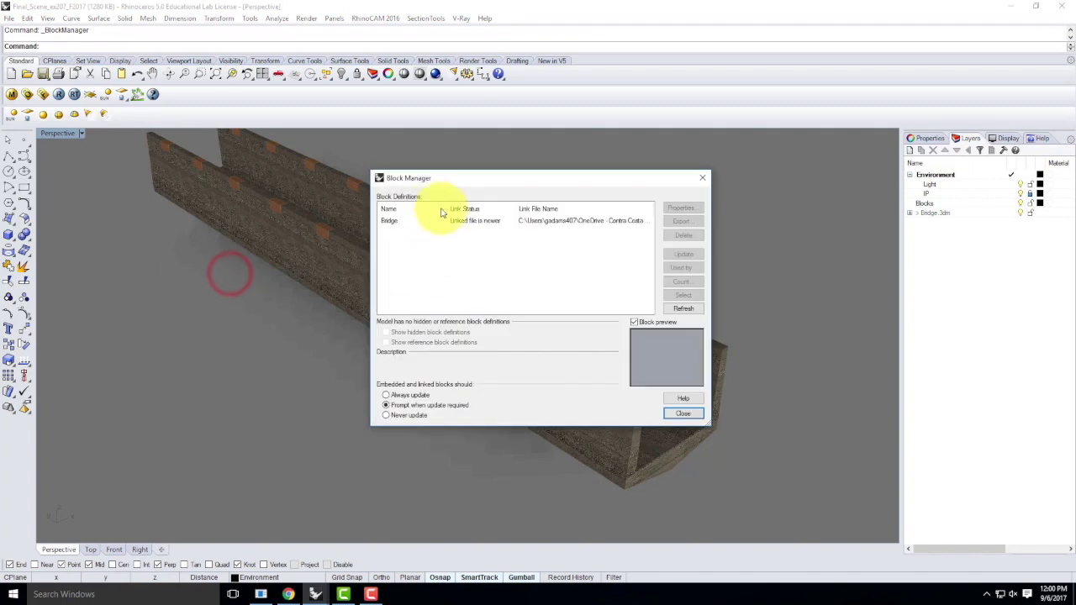
Update the linked Bridge block definition, replacing the existing material for all conflicts, and inspect the bridge in the scene.
click(385, 221)
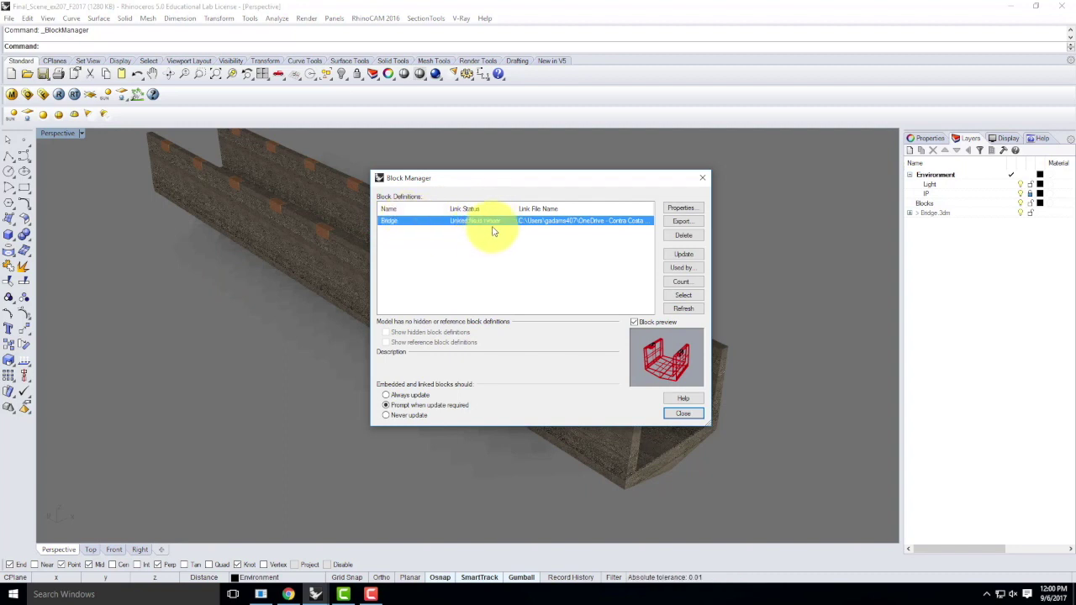
click(683, 256)
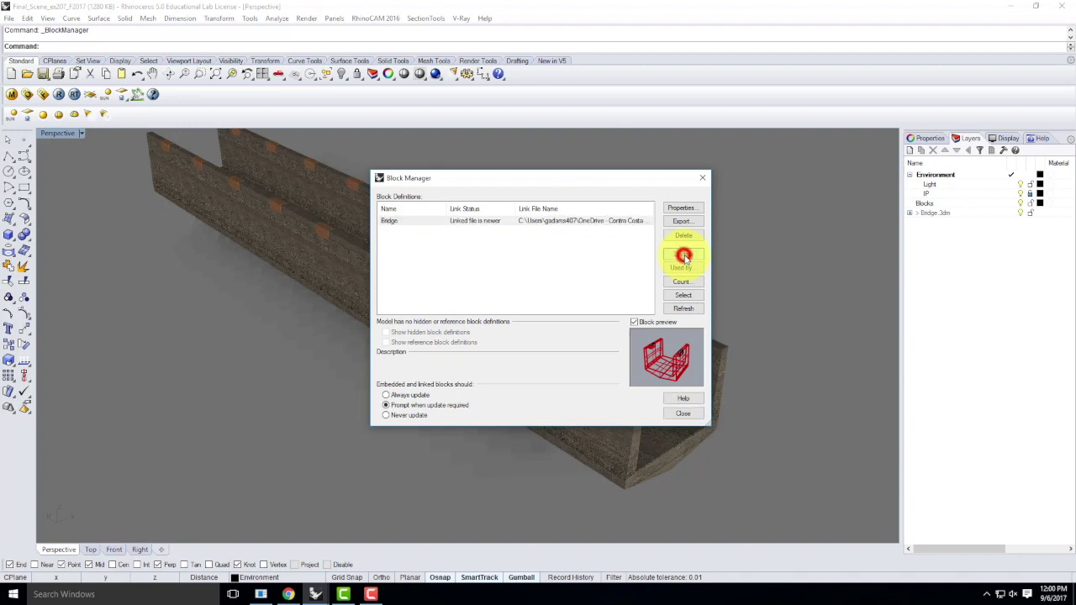
drag(425, 233, 474, 217)
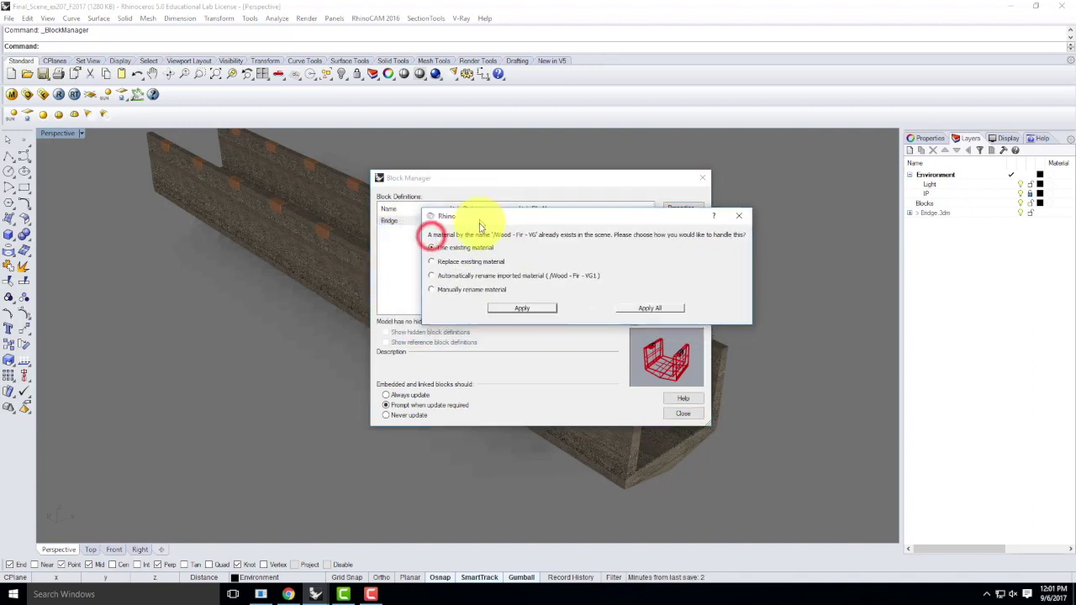
click(433, 262)
click(650, 308)
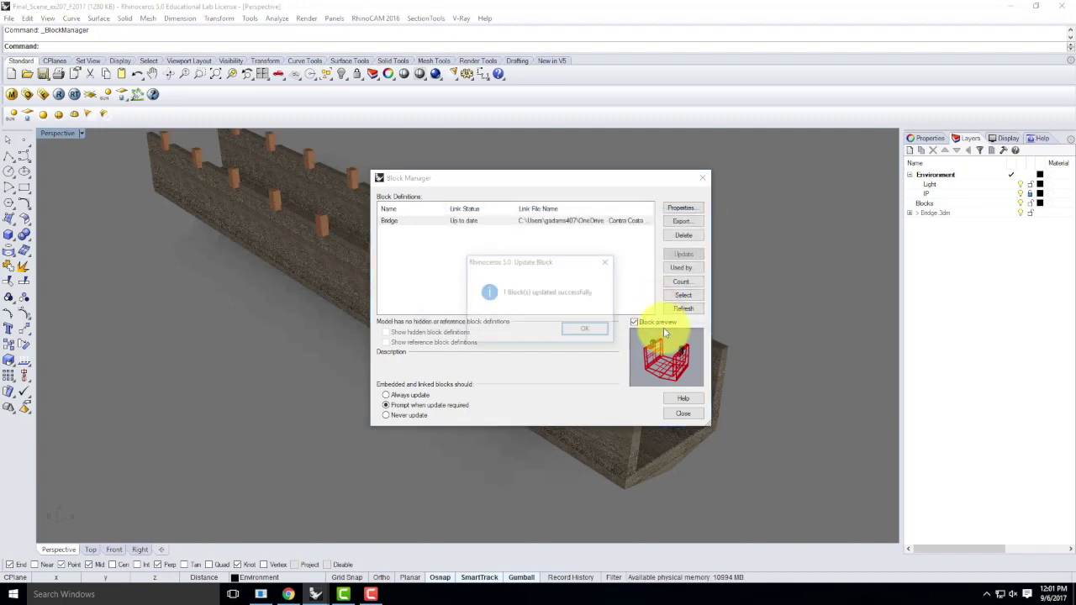
click(583, 326)
click(705, 178)
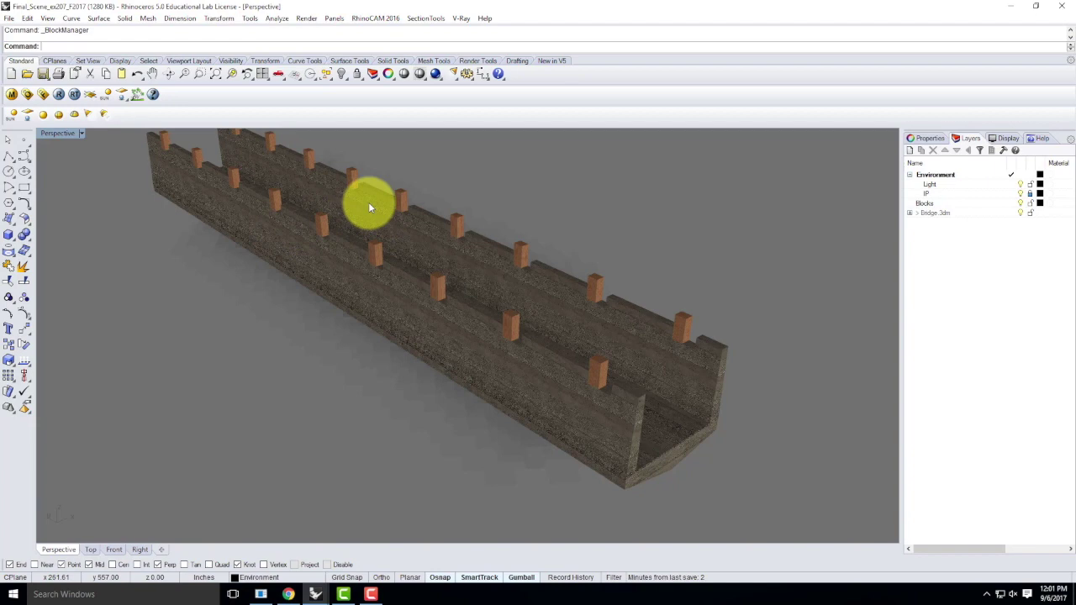
scroll(535, 307, up, 3)
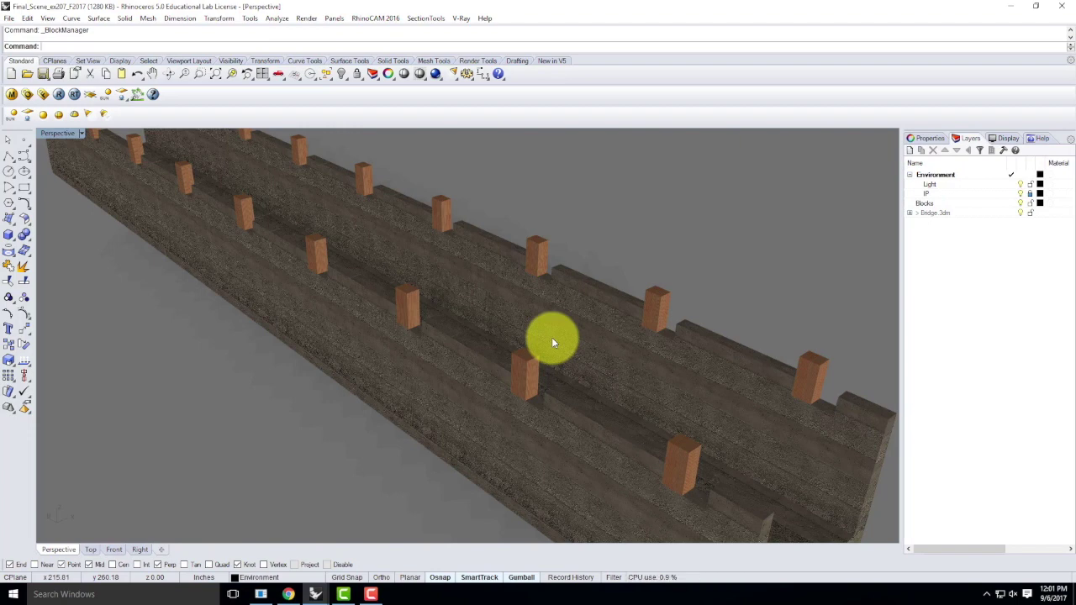
right_drag(586, 313, 382, 371)
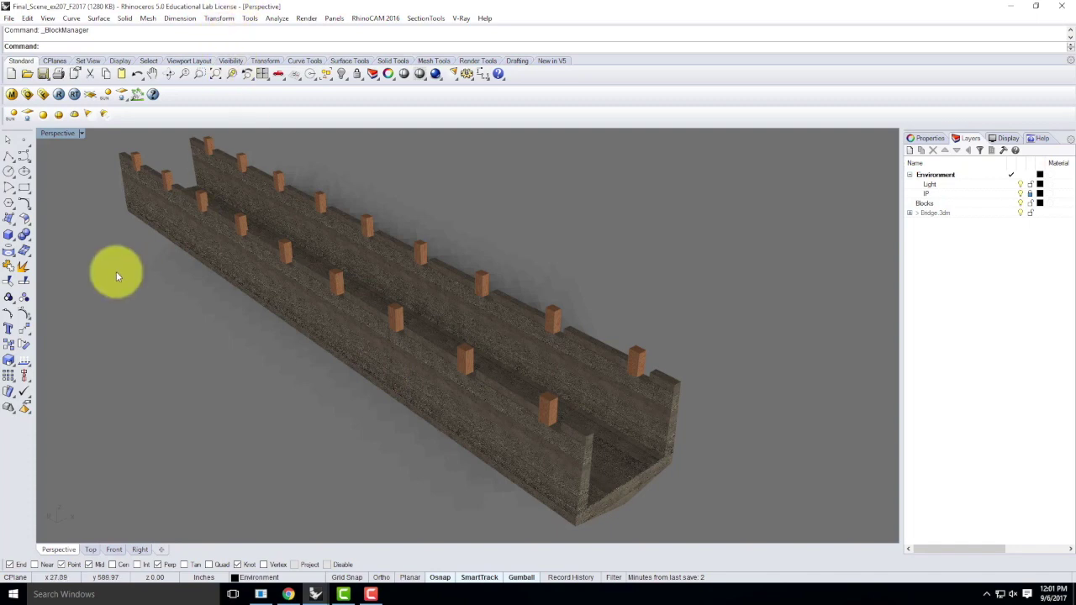
Switch to the Bridge session and open the Ex206_S2017 model from the Ex206 exercise folder there.
click(328, 595)
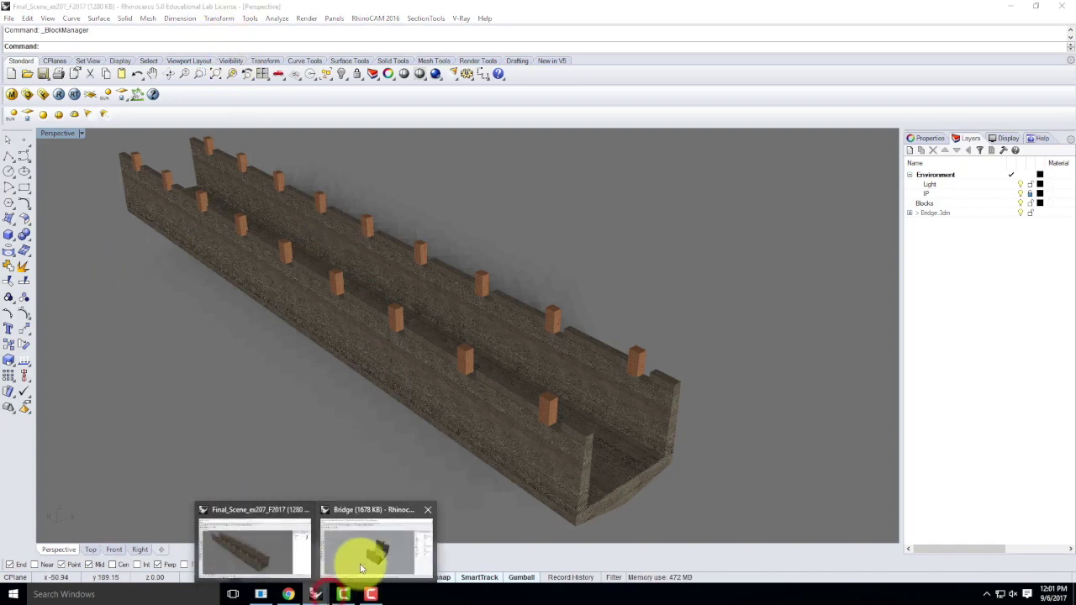
click(365, 565)
click(8, 18)
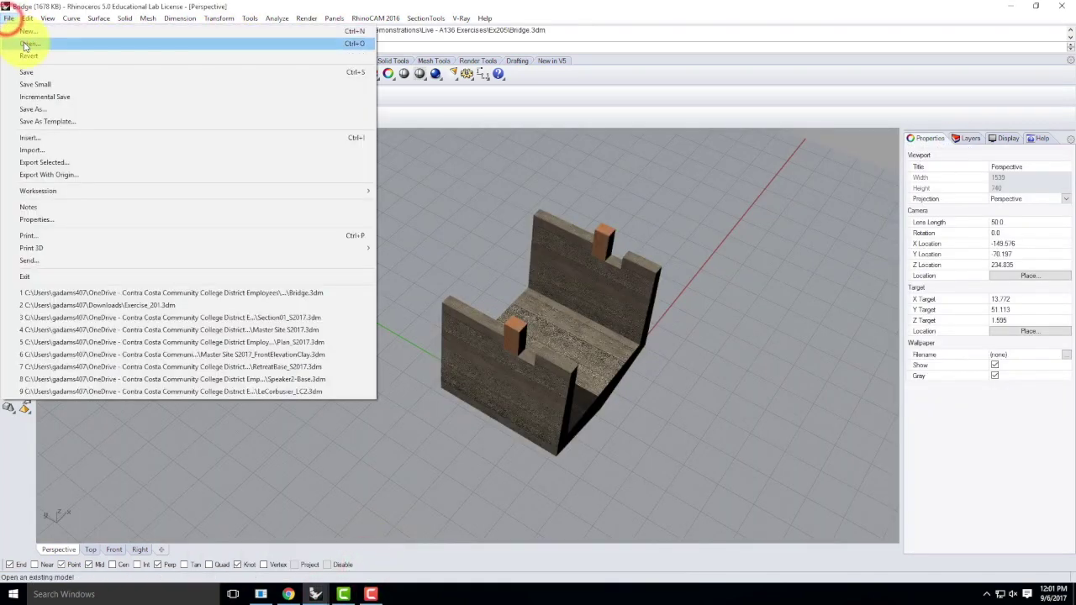
click(23, 43)
click(535, 155)
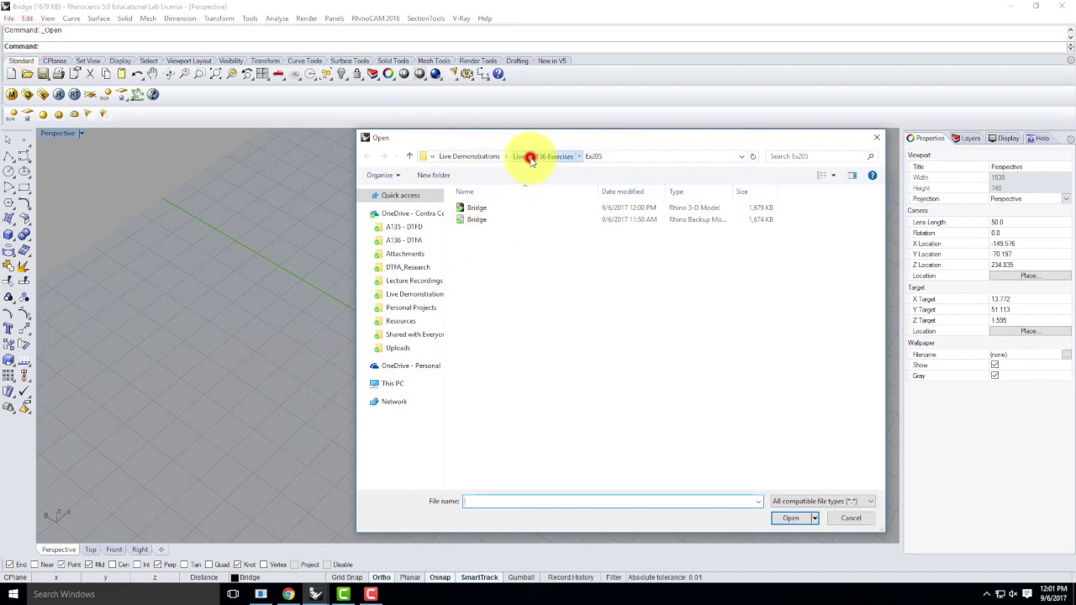
double_click(482, 266)
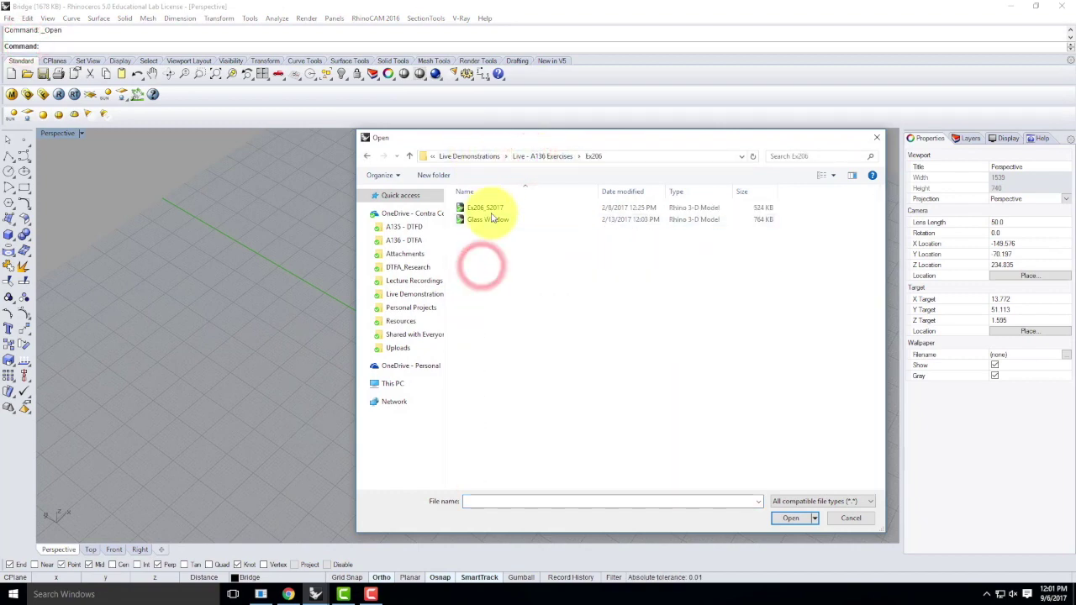
click(485, 209)
double_click(485, 210)
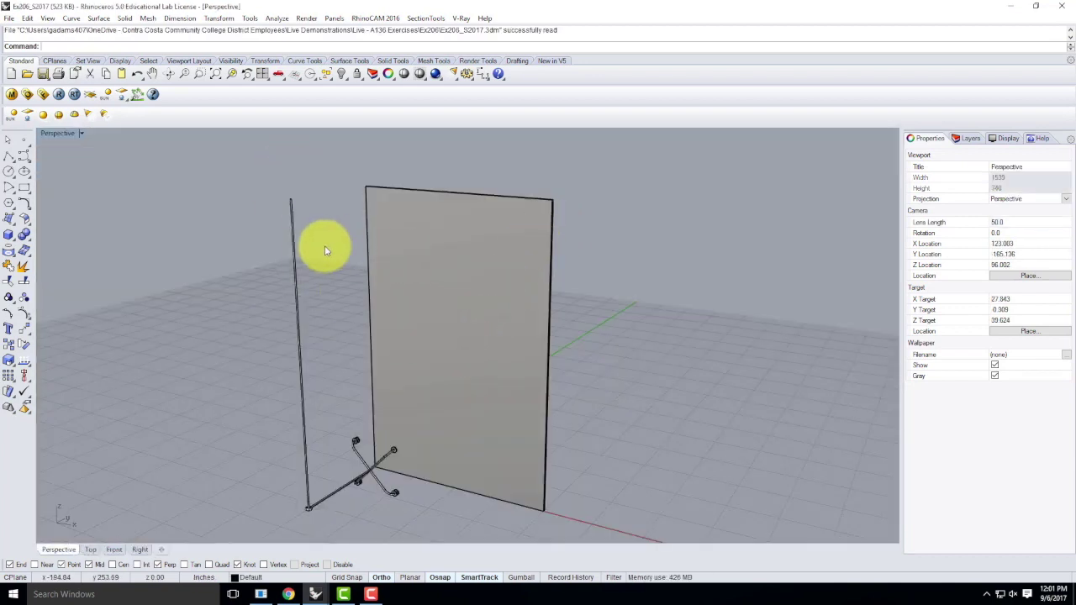
scroll(406, 284, down, 2)
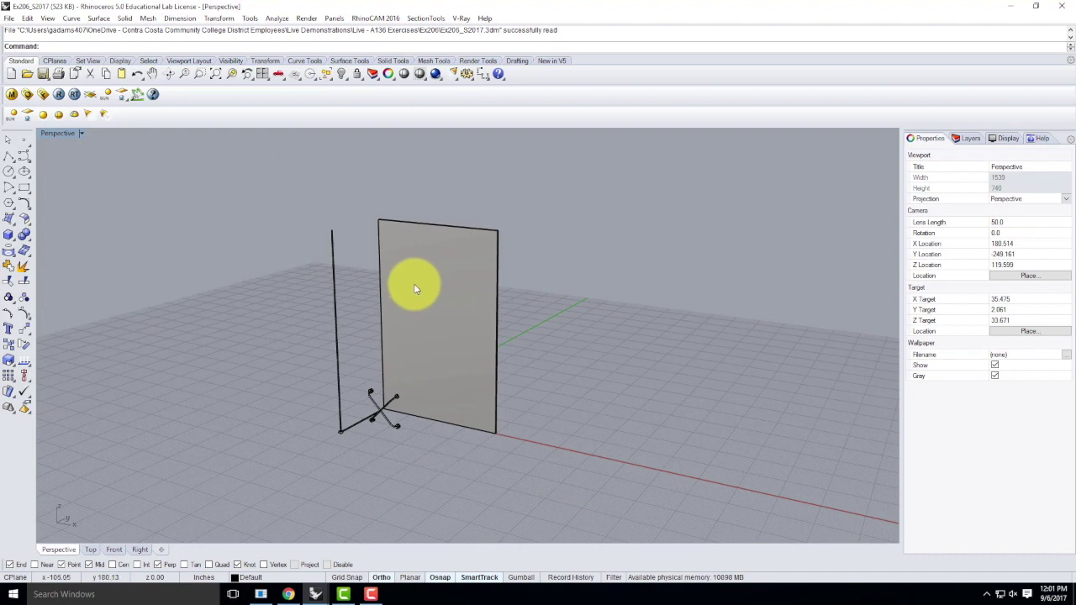
Rename the Default layer as Window, then nest Layer 01 under it as a sublayer named Window Glass.
click(966, 139)
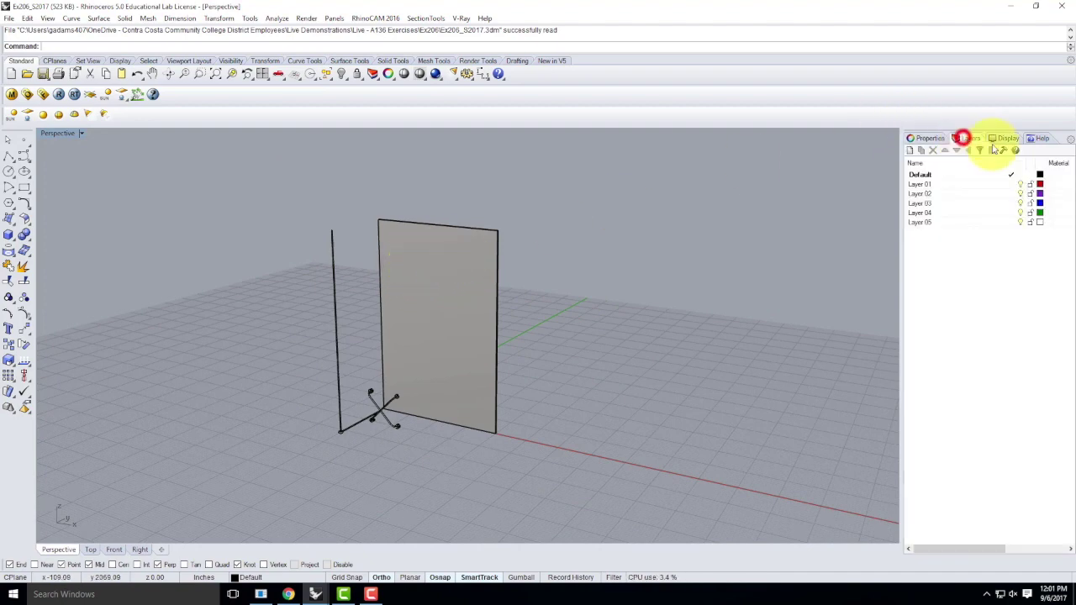
click(923, 176)
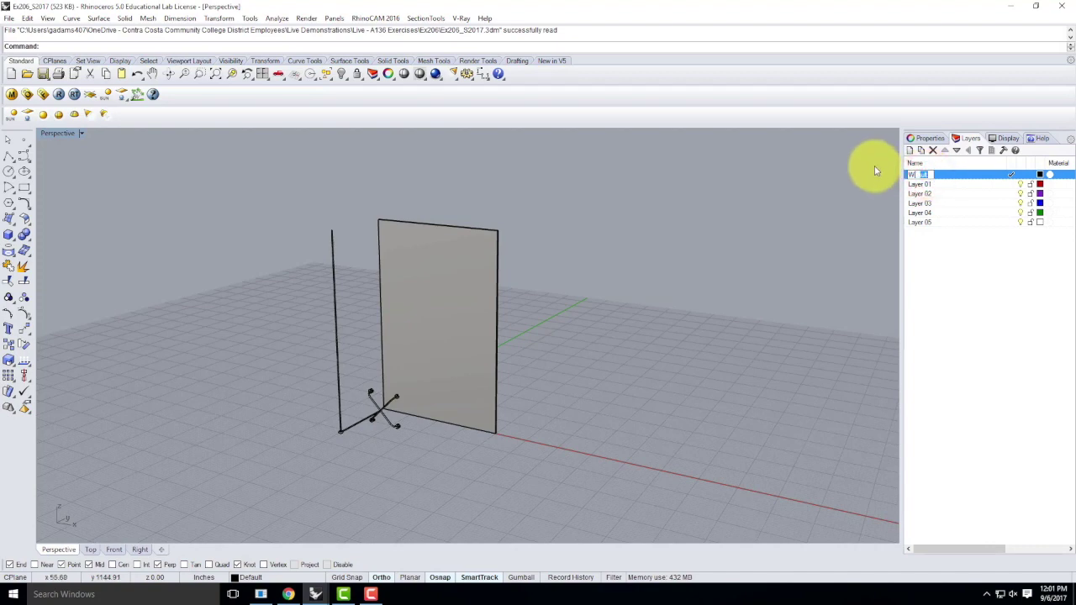
click(918, 184)
drag(918, 184, 925, 175)
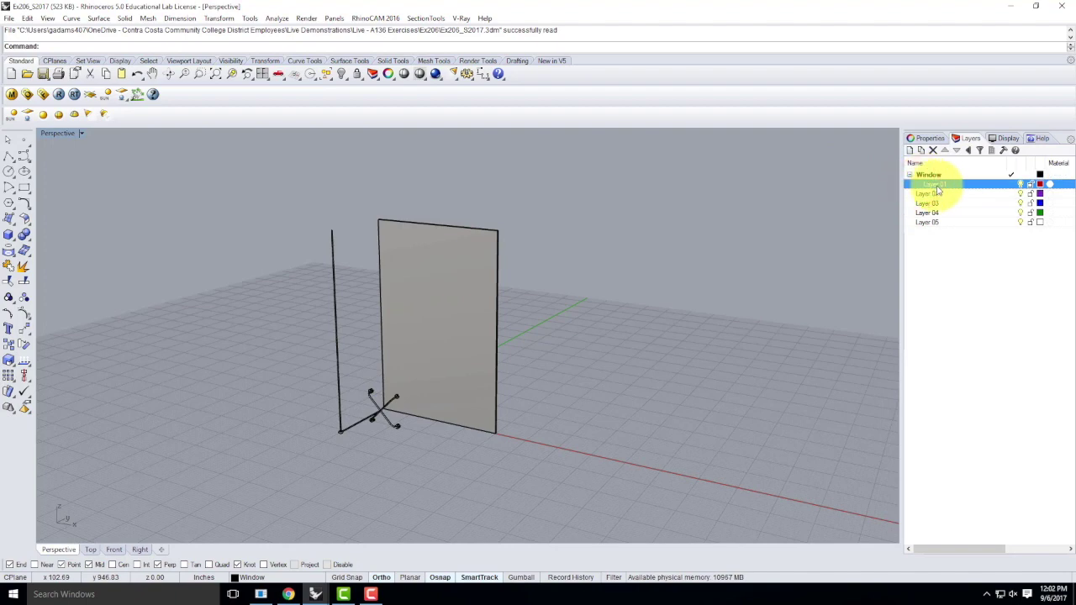
click(938, 187)
text(Wind)
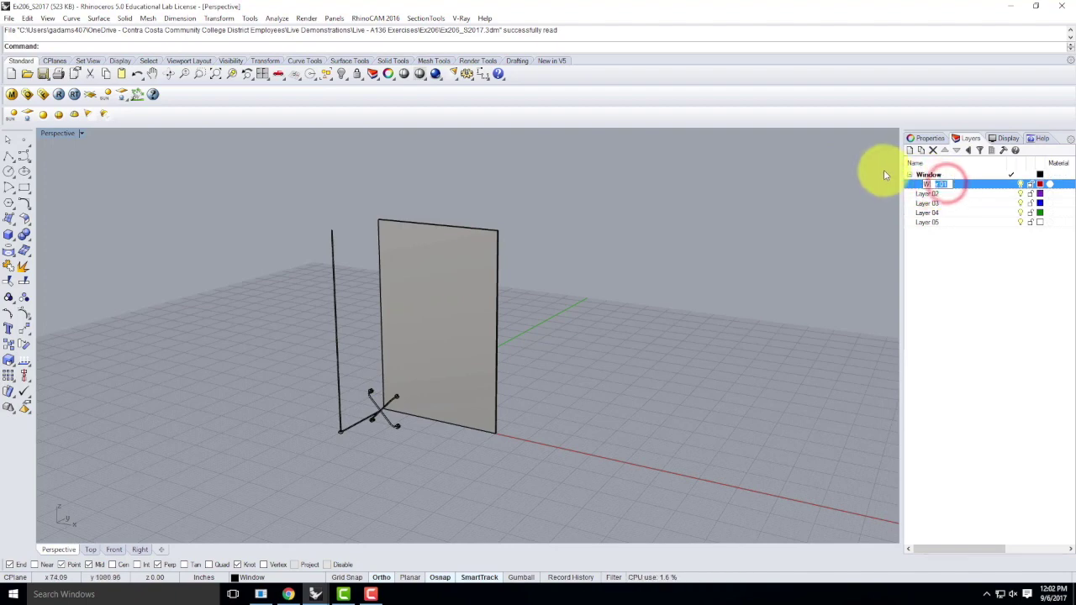
text(ow Glass)
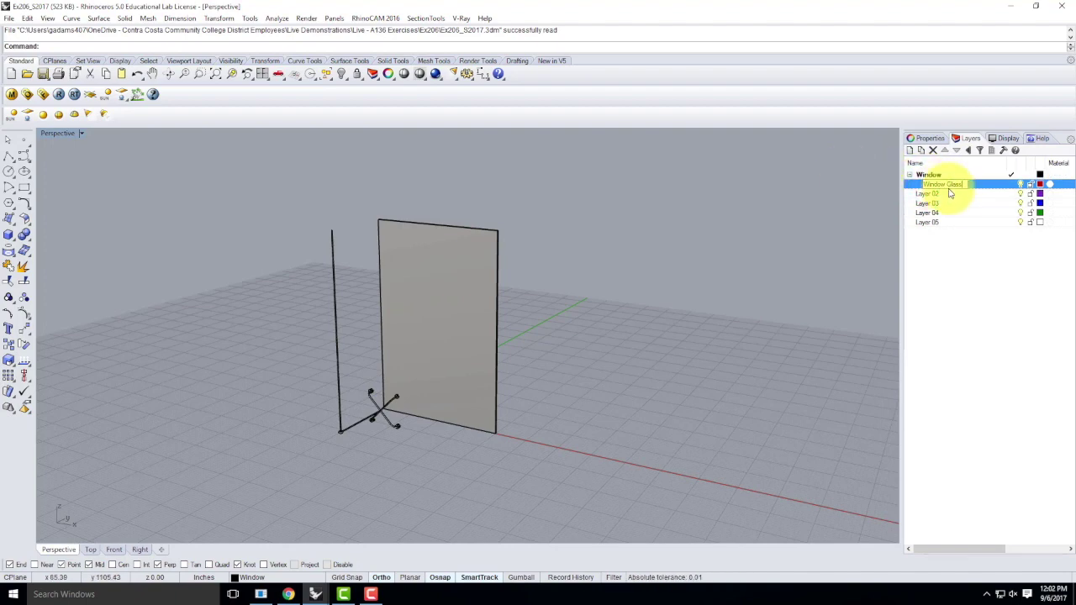
Rename Layer 02 as Spider Clamp and nest it under the Window layer.
click(935, 193)
click(933, 193)
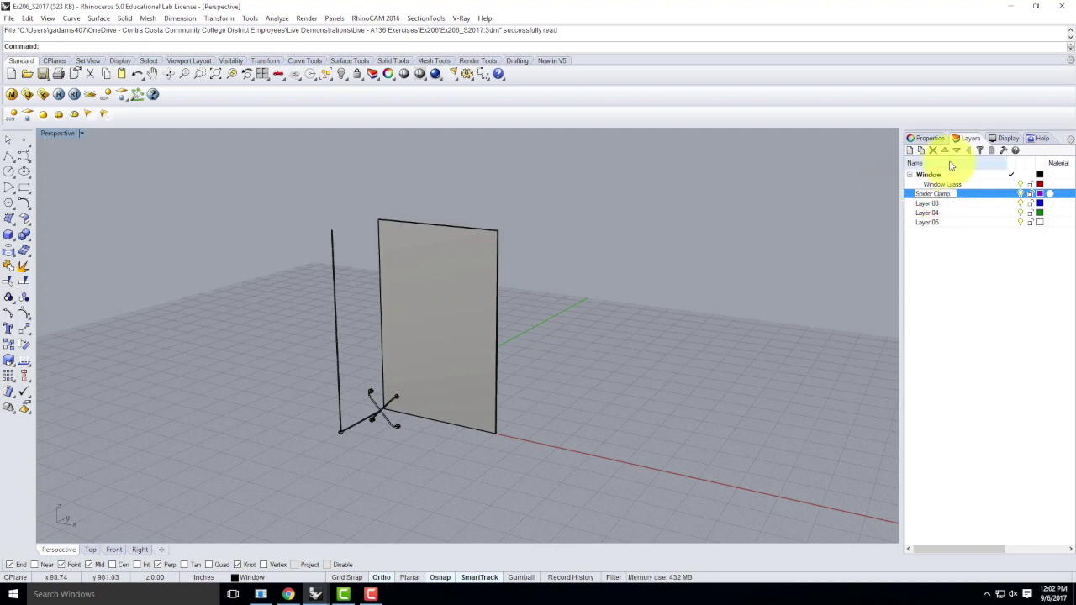
click(961, 247)
click(933, 195)
double_click(933, 194)
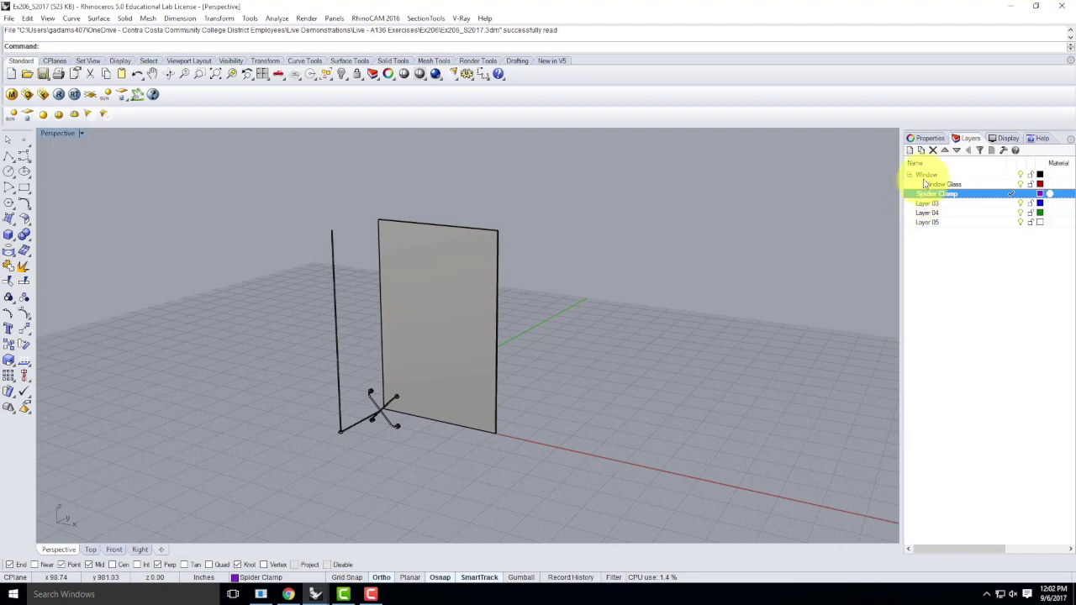
drag(925, 196, 923, 174)
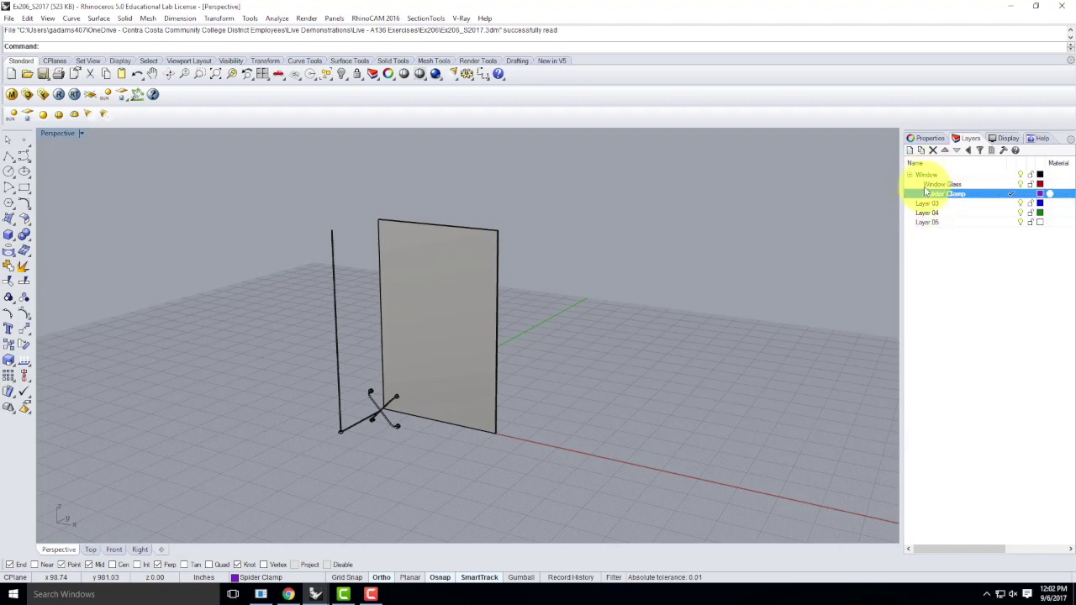
click(978, 300)
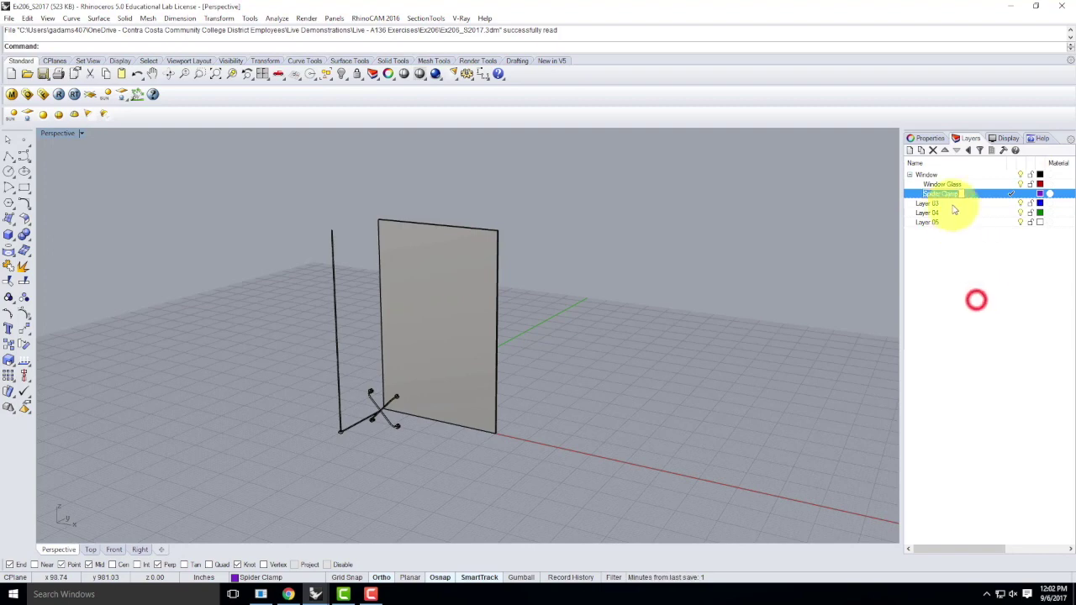
click(953, 241)
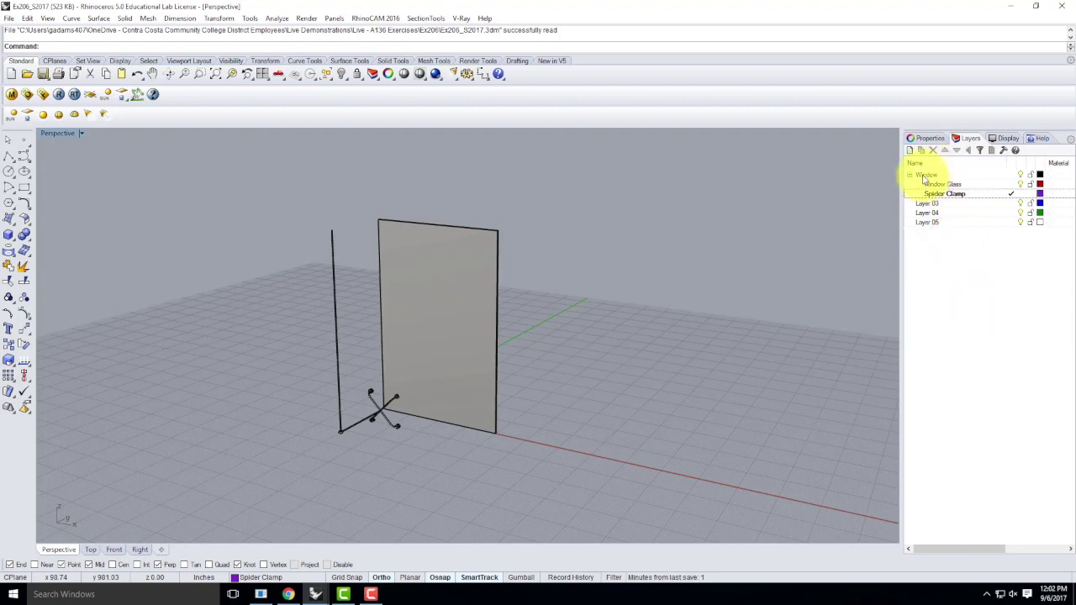
Delete the unused layers Layer 03, Layer 04 and Layer 05.
click(923, 174)
click(928, 202)
shift+click(928, 222)
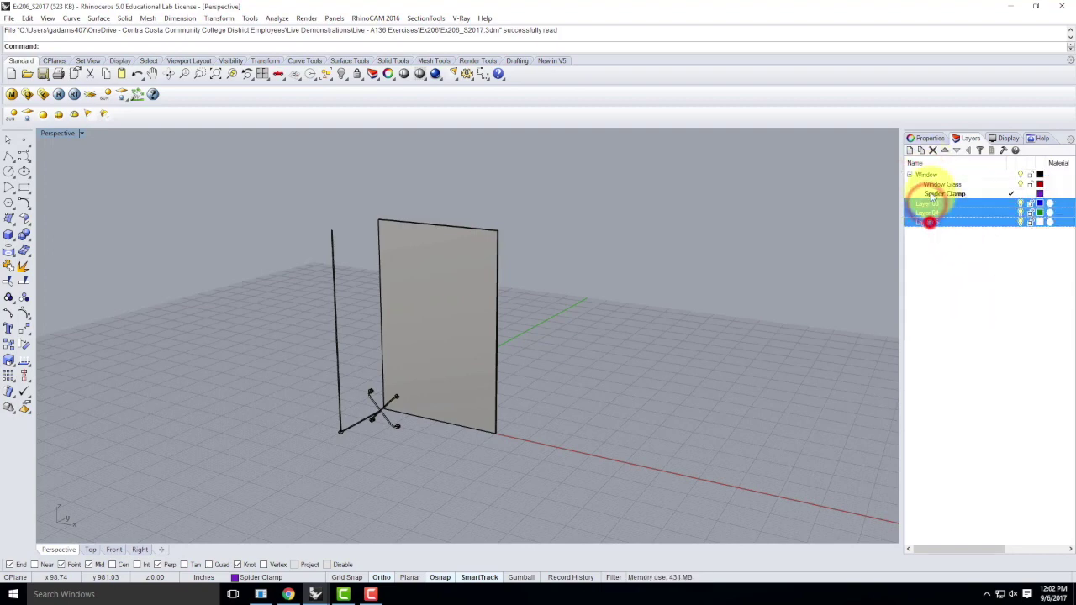
click(931, 150)
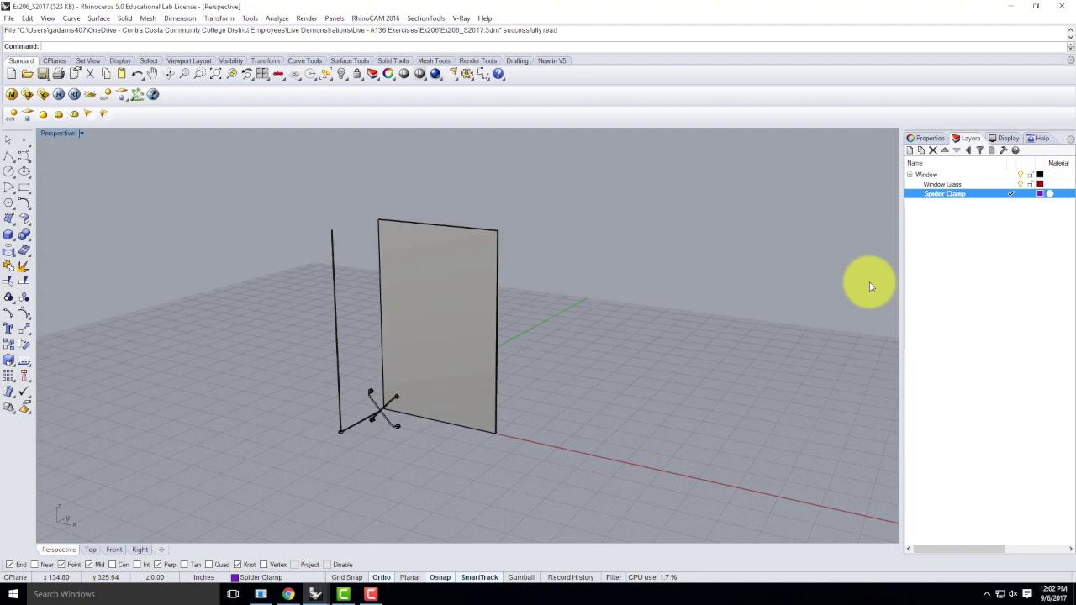
Move the rectangular glass panel to the Window Glass layer.
click(470, 258)
right_click(950, 185)
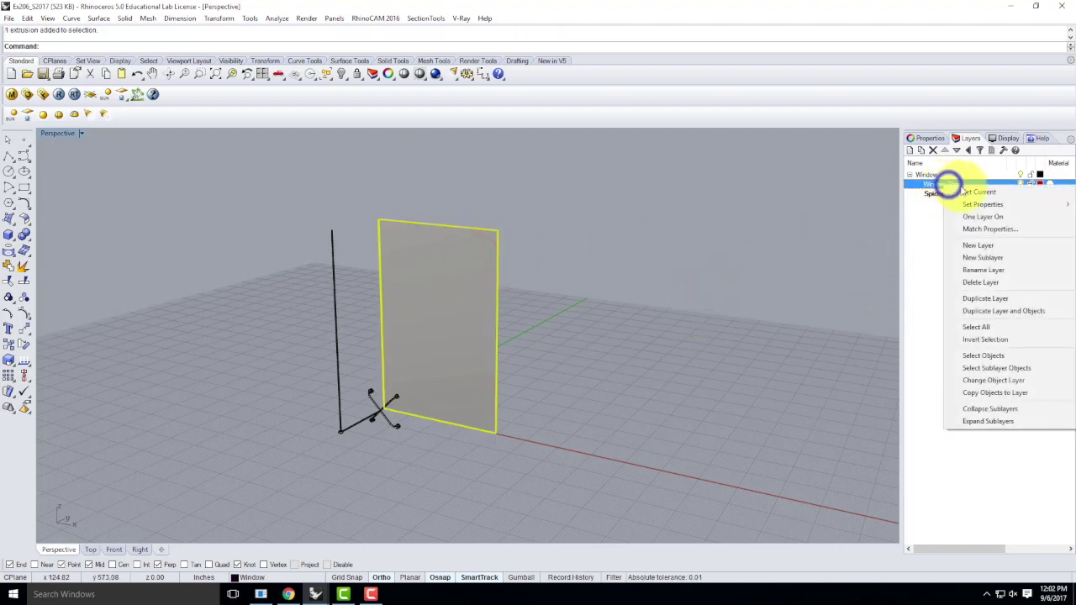
click(1006, 380)
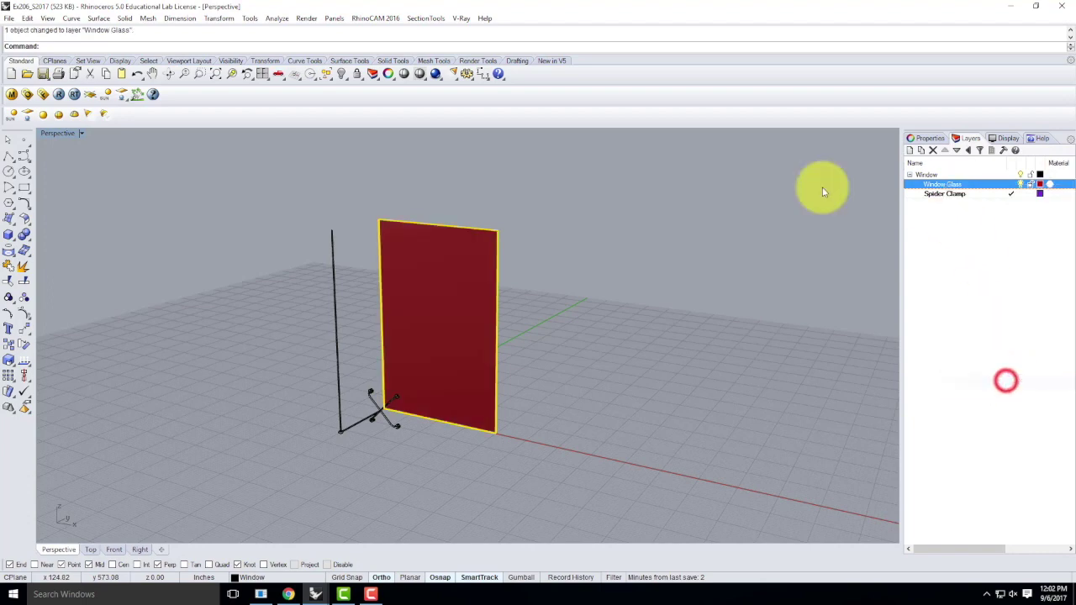
click(705, 301)
Move all the clamp and rod geometry beside the glass panel to the Spider Clamp layer.
drag(420, 326, 419, 450)
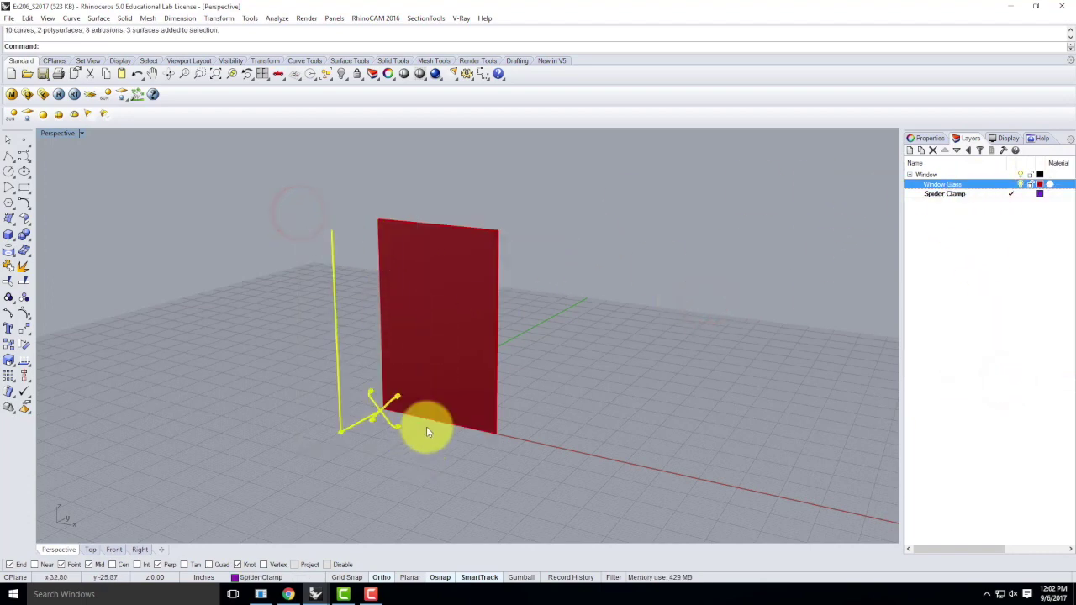
right_click(957, 194)
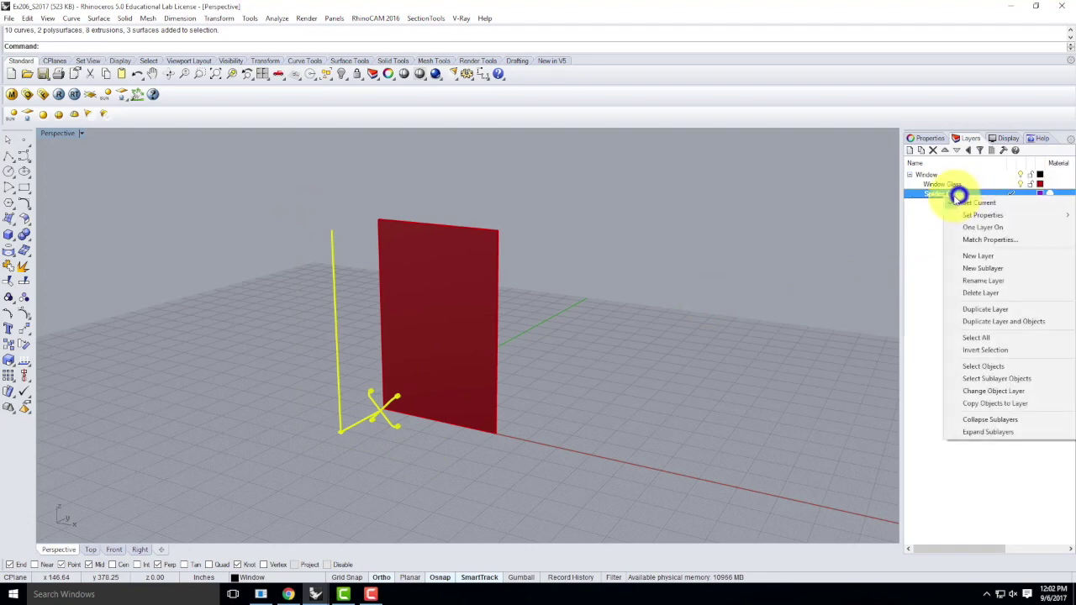
click(1012, 392)
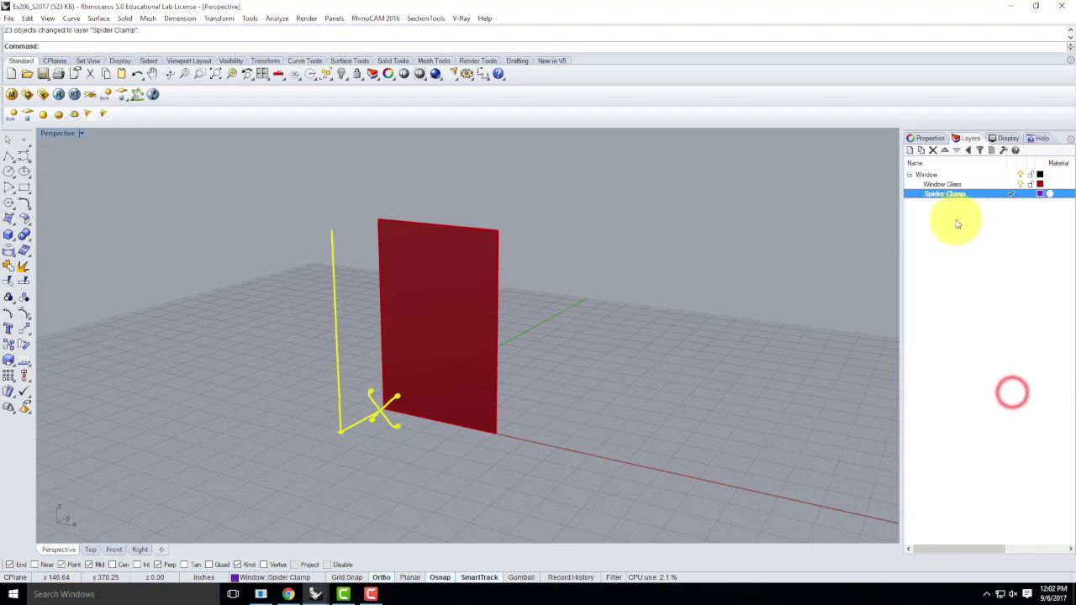
click(752, 312)
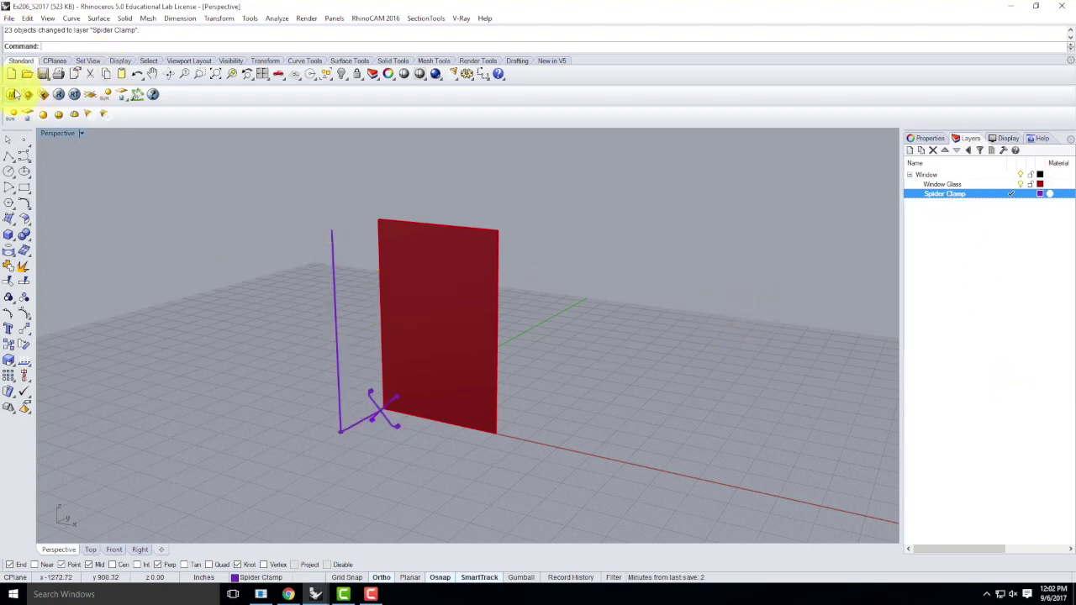
Load the Titanium Matte.vismat material from the V-Ray Materials Metal > Titanium folder into the V-Ray material editor.
click(11, 94)
click(46, 164)
right_click(45, 164)
click(73, 175)
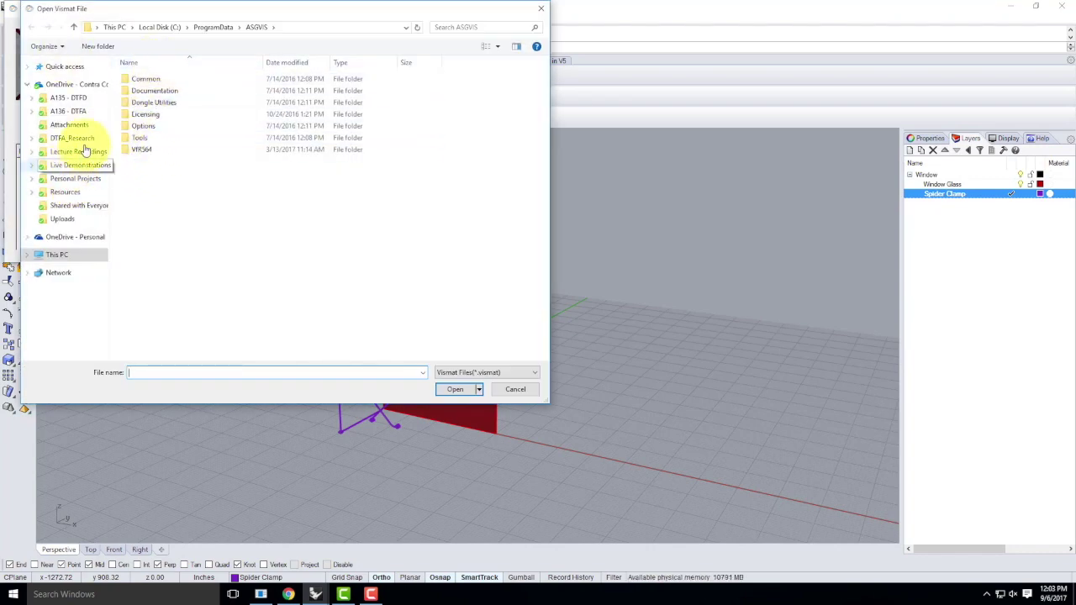
click(59, 193)
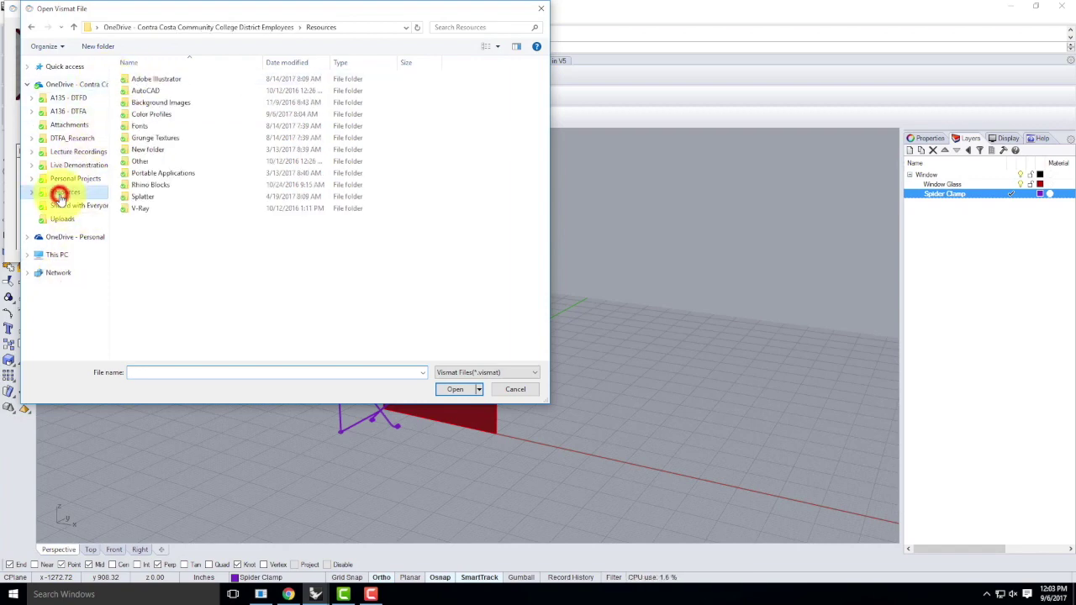
double_click(143, 209)
double_click(155, 110)
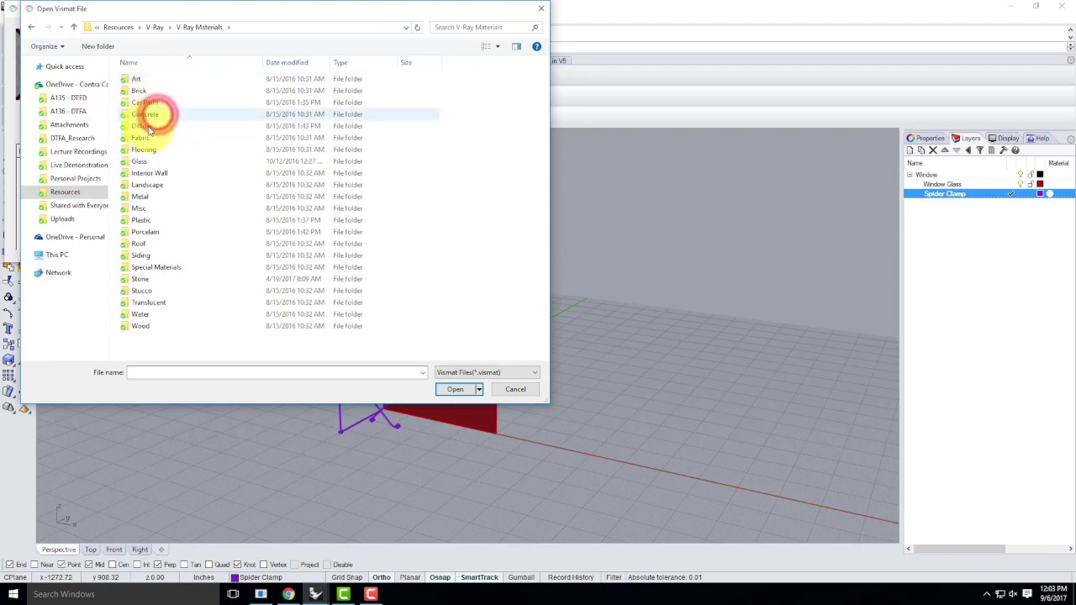
double_click(145, 198)
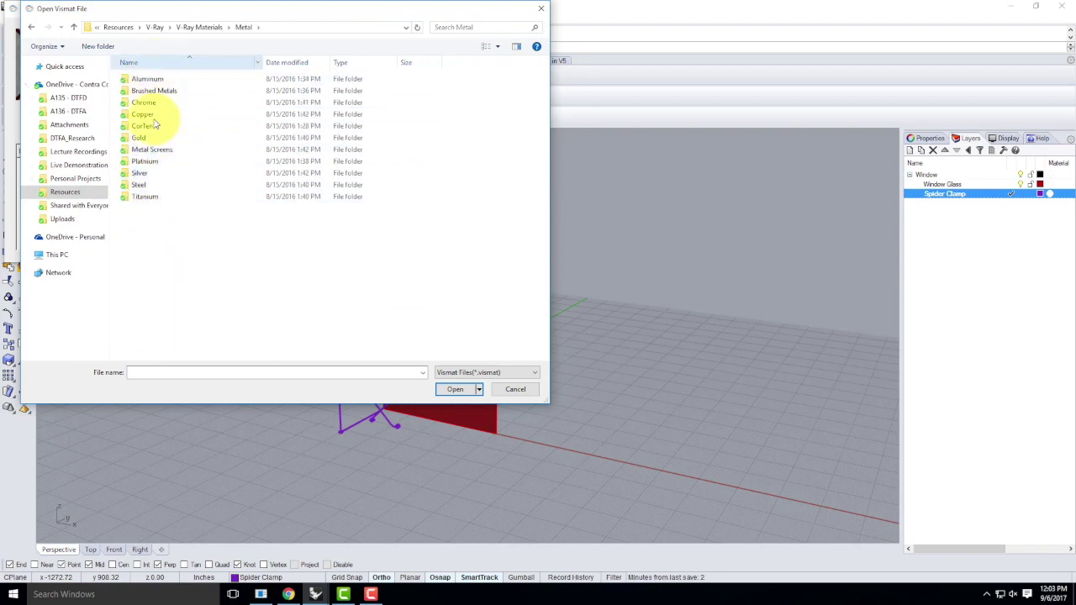
double_click(141, 199)
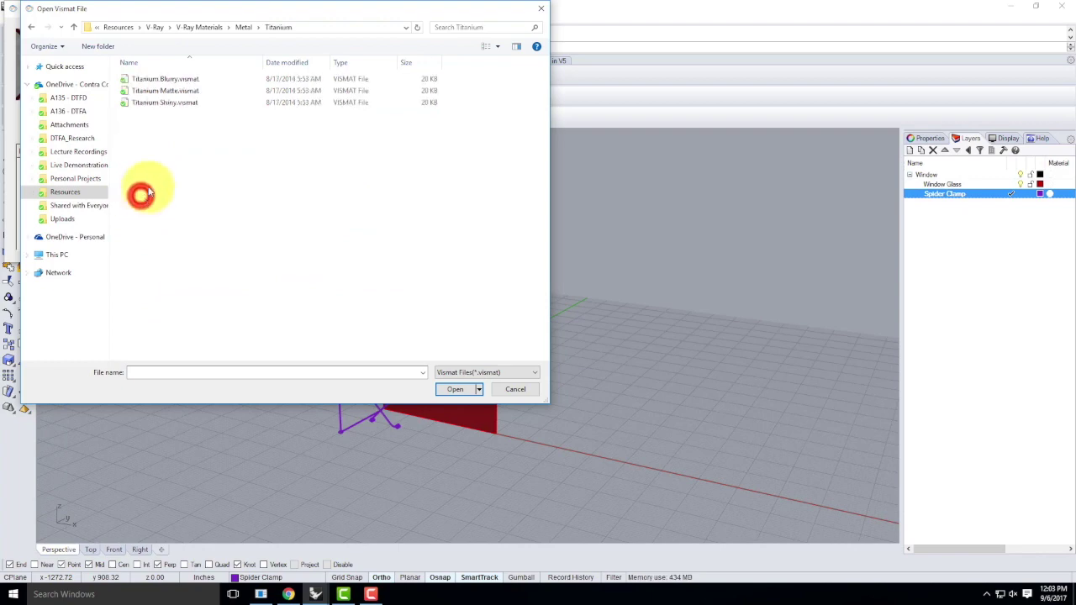
double_click(164, 90)
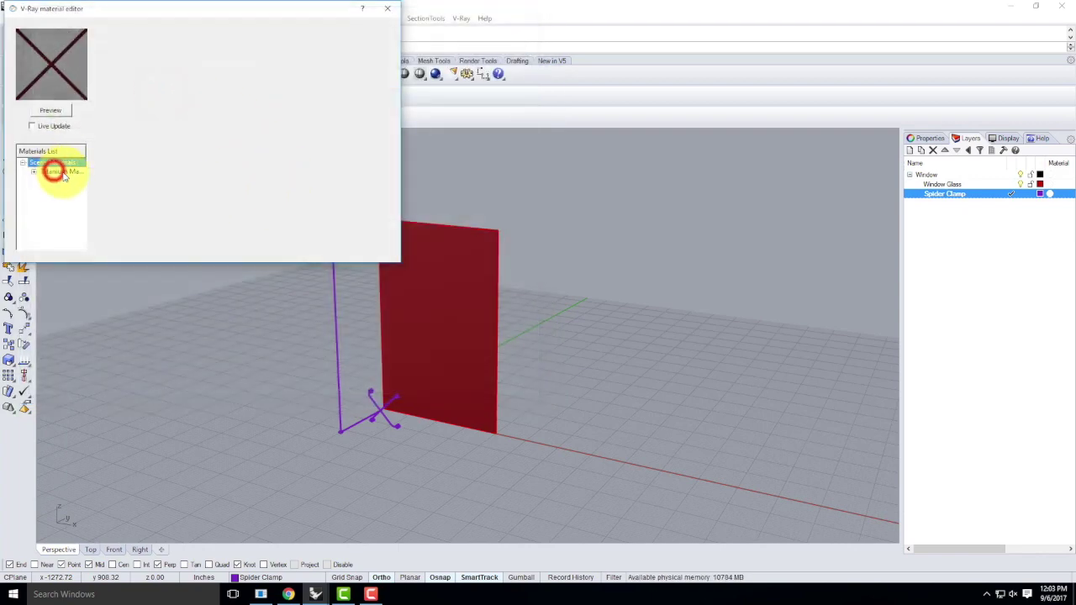
Apply the Titanium Matte material to the Spider Clamp layer and close the material editor.
click(63, 172)
right_click(60, 171)
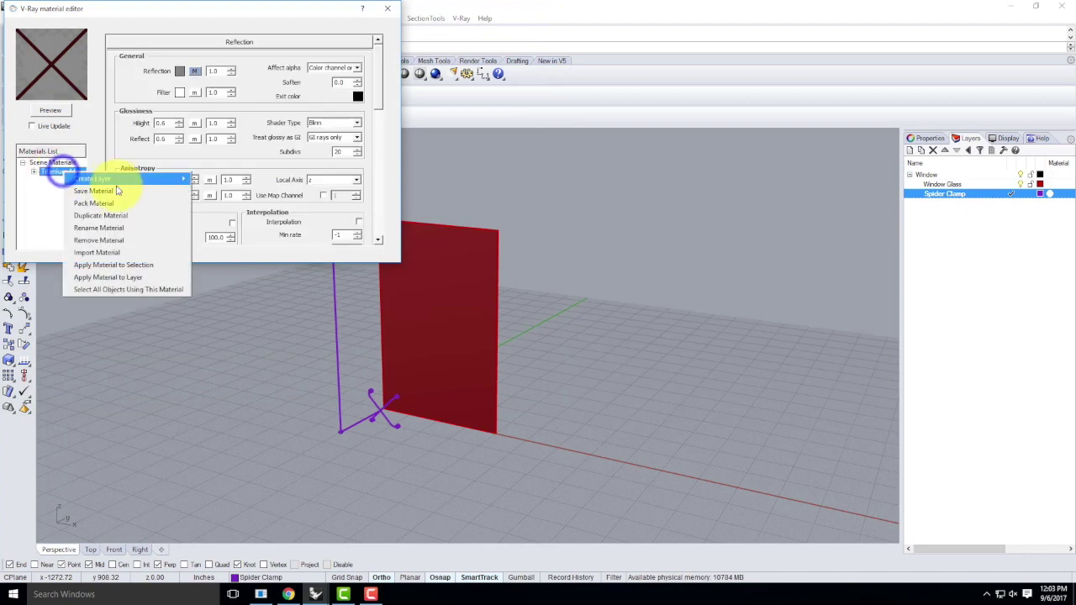
click(108, 277)
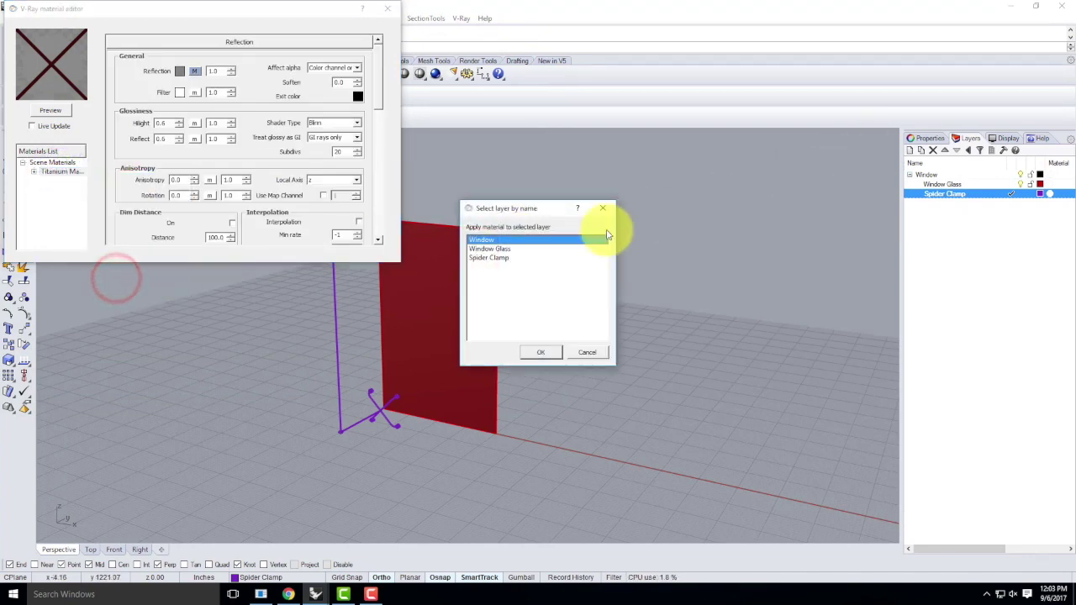
click(500, 259)
click(547, 353)
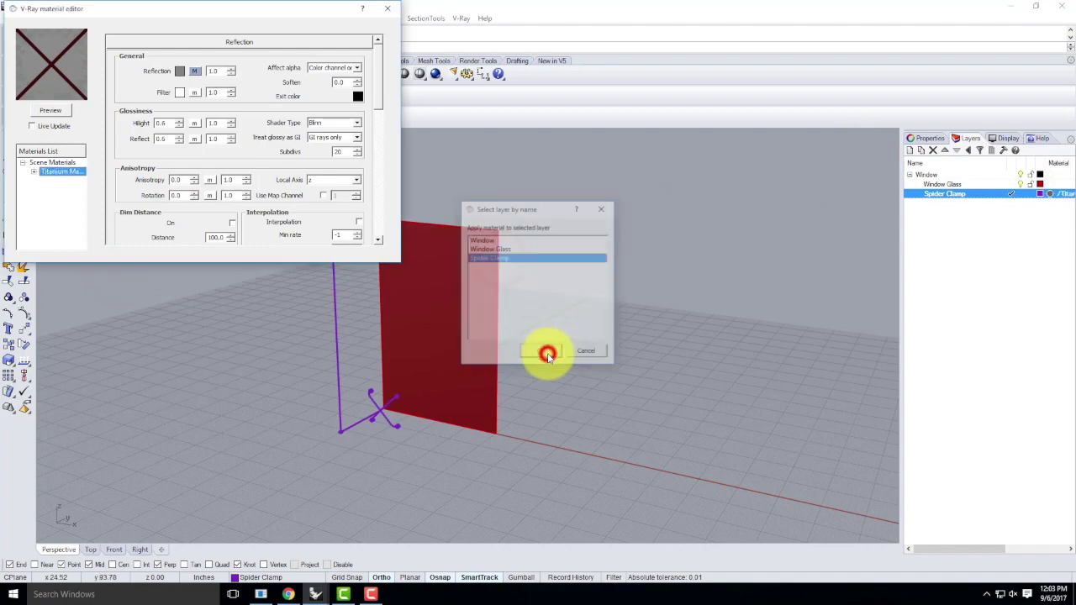
click(389, 8)
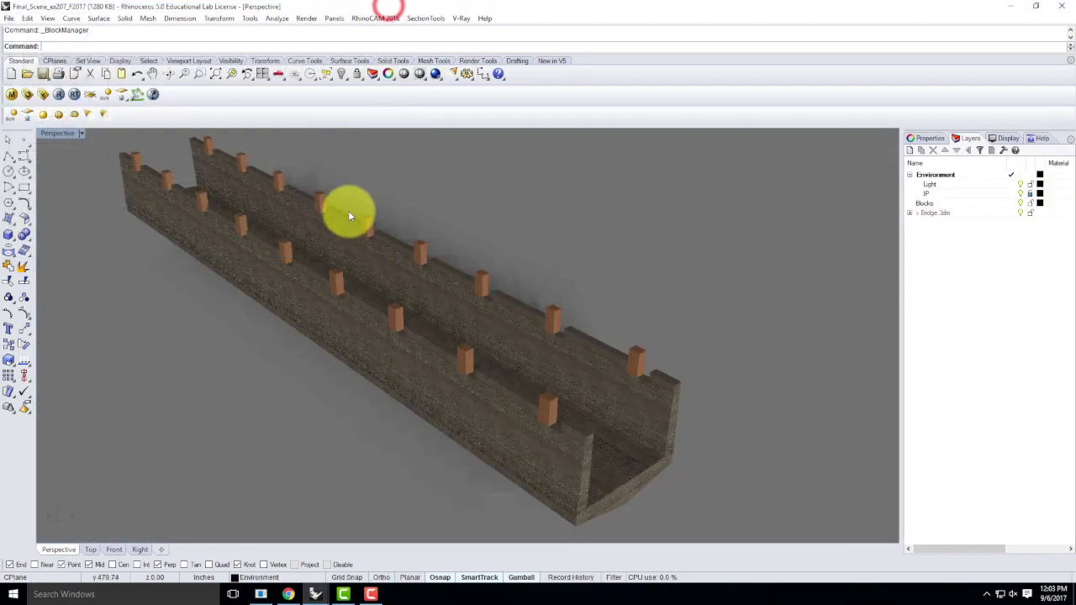
Switch to the Ex206_S2017 session, set the Perspective viewport to Rendered display and examine the spider clamp's material.
mouse_move(316, 595)
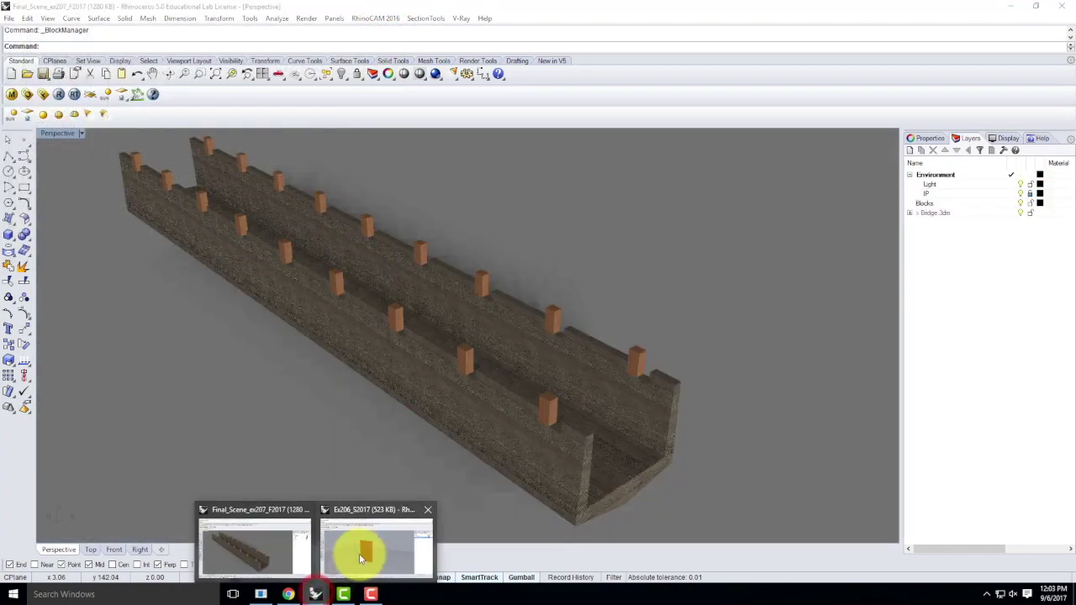
click(360, 552)
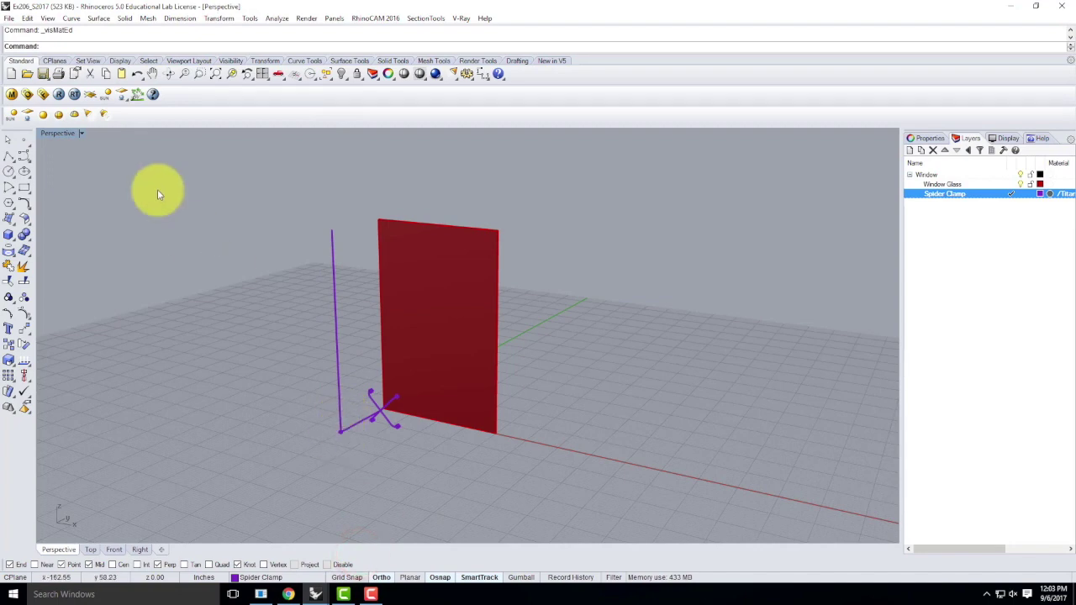
click(81, 133)
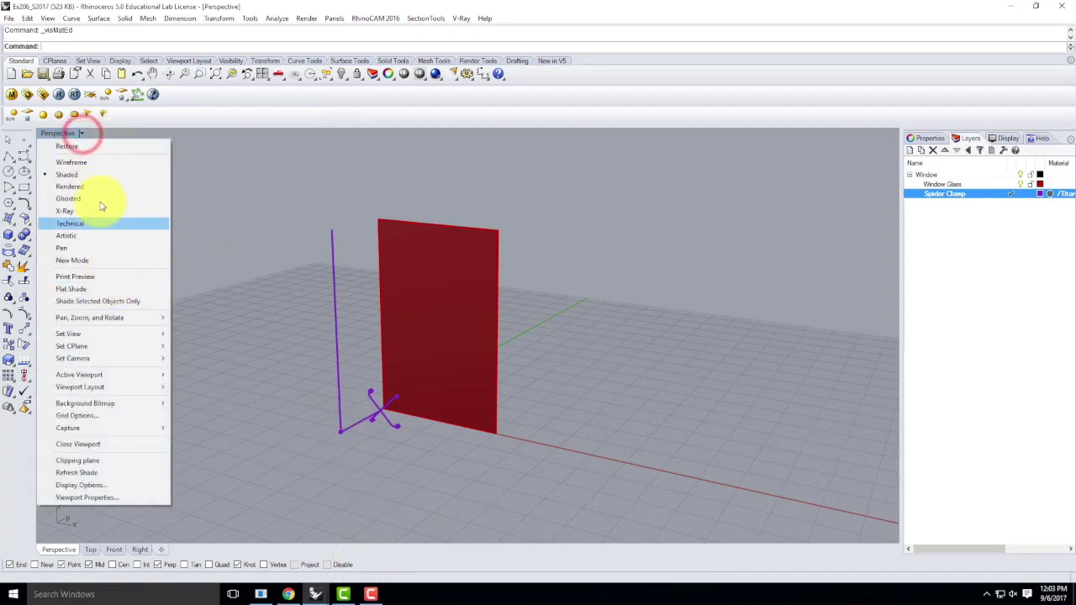
click(98, 190)
scroll(380, 426, up, 10)
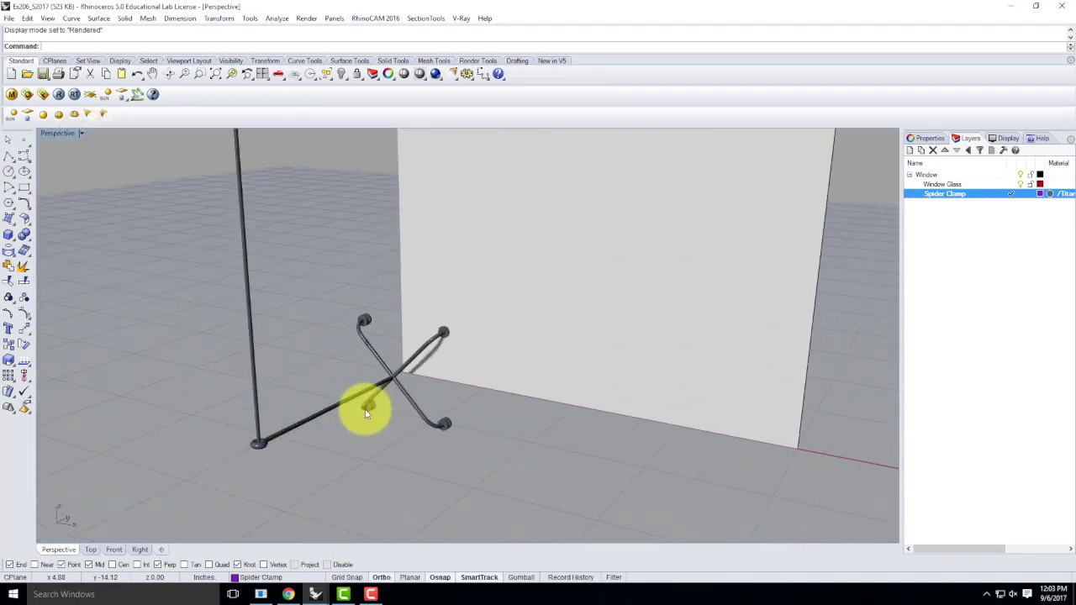
scroll(438, 341, up, 2)
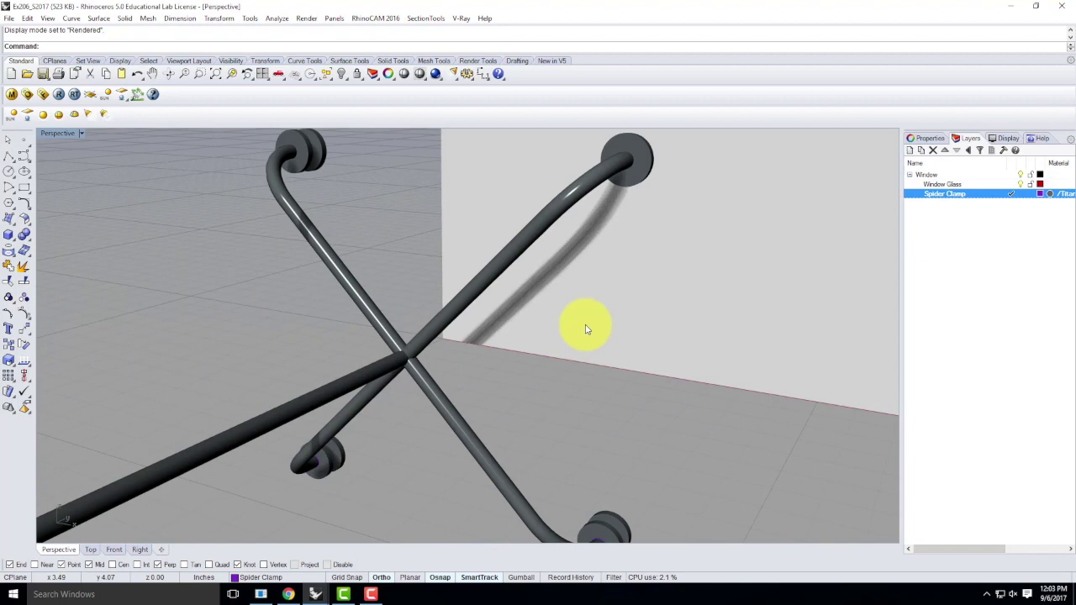
scroll(648, 232, down, 10)
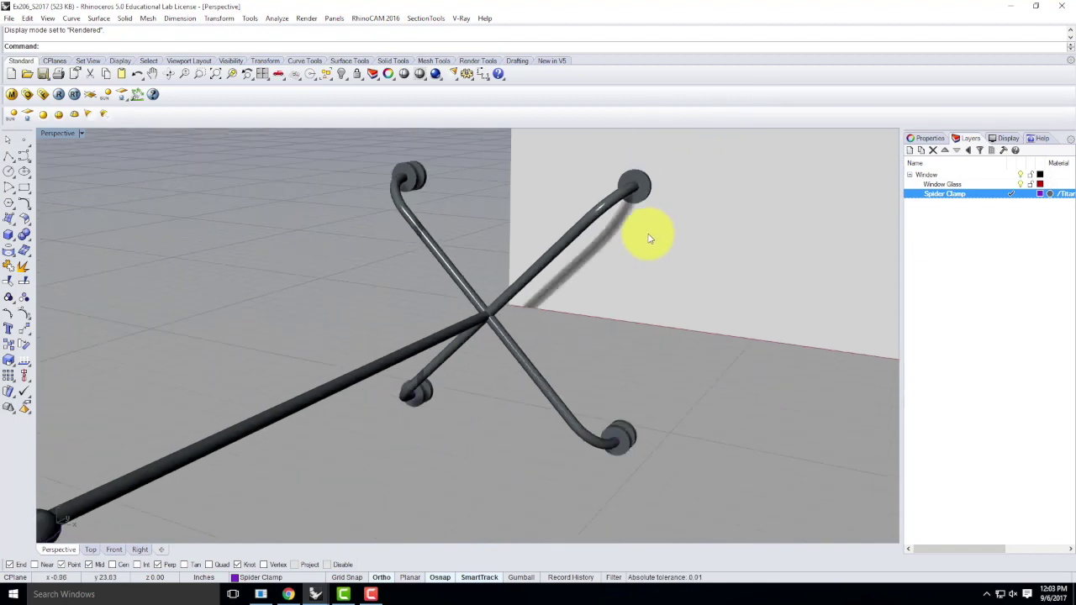
scroll(425, 326, down, 3)
Select the glass panel and load Basic_Glass.vismat from V-Ray Materials > Glass > Basic Glass into the V-Ray material editor.
click(472, 254)
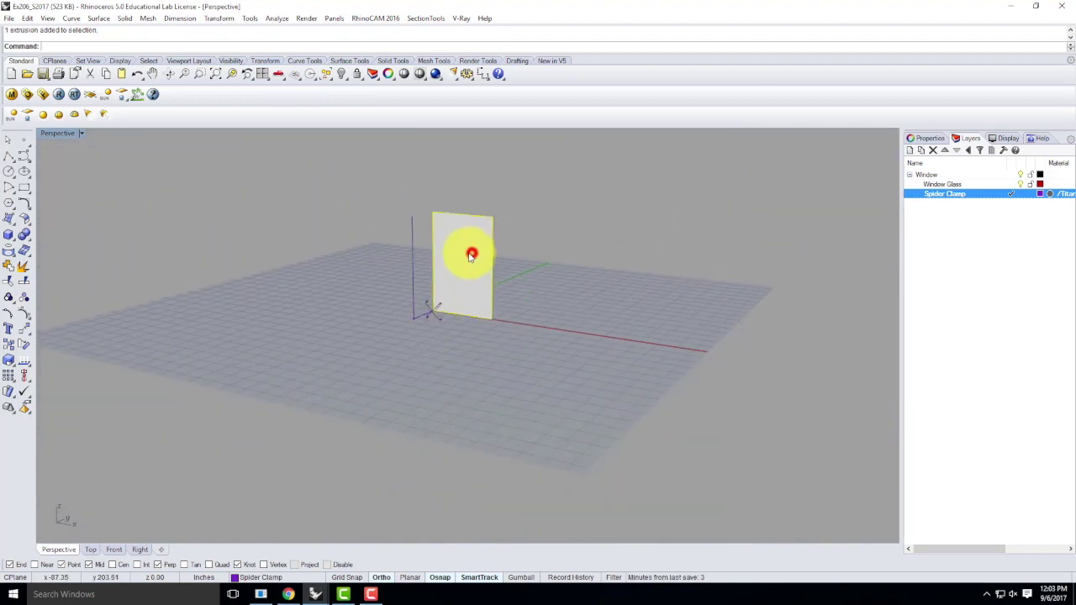
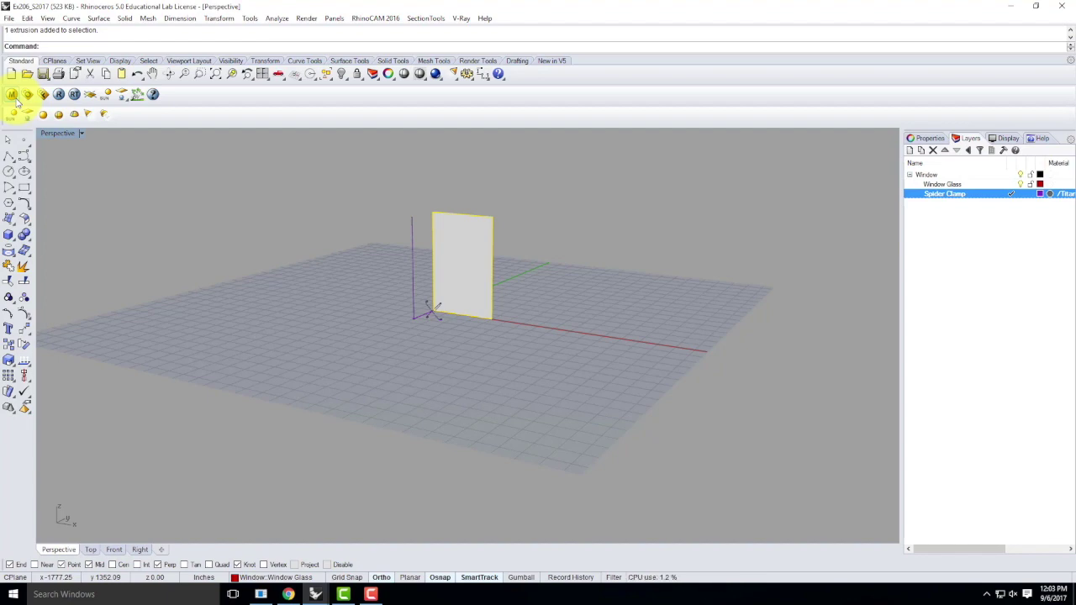
click(12, 95)
click(53, 162)
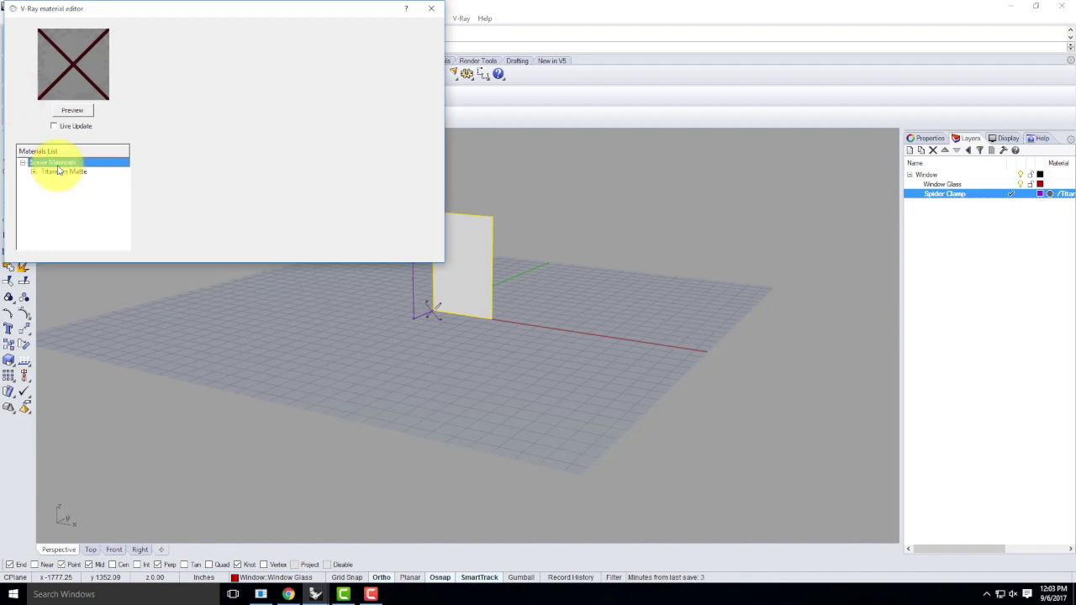
right_click(55, 162)
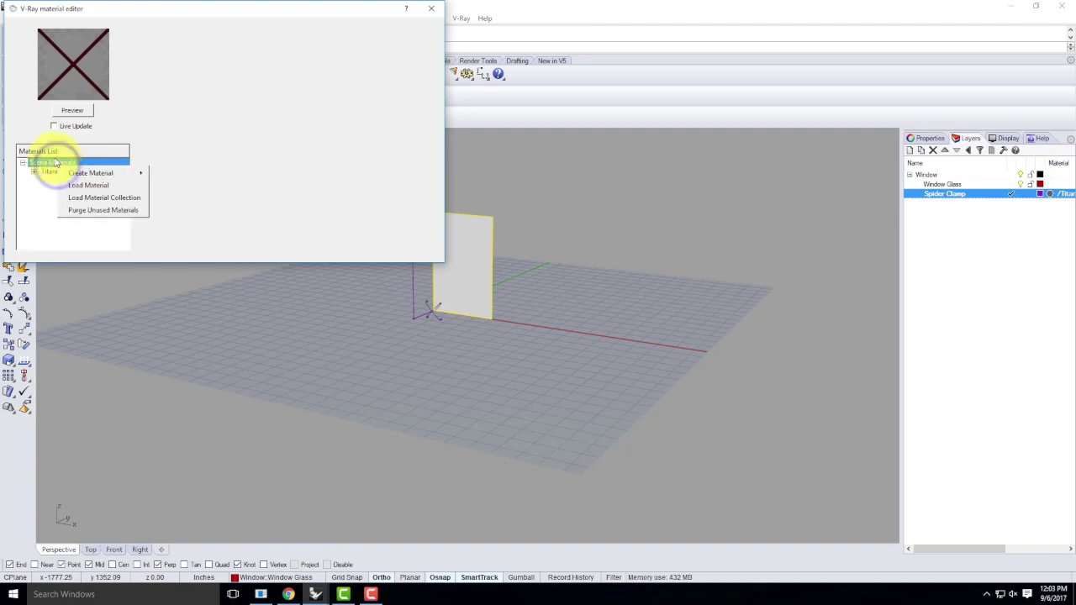
click(74, 187)
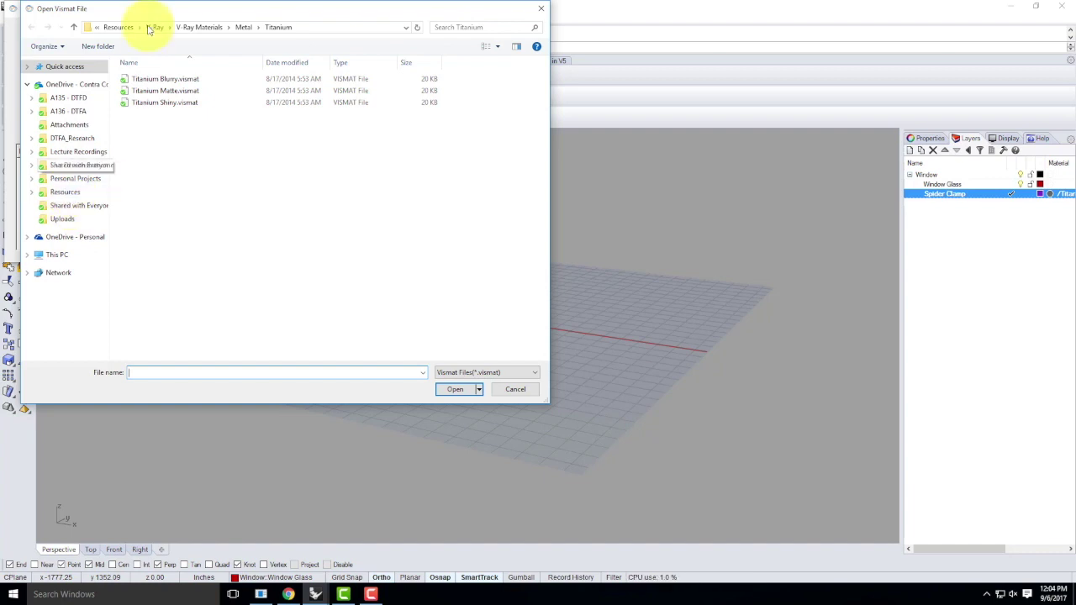
click(186, 28)
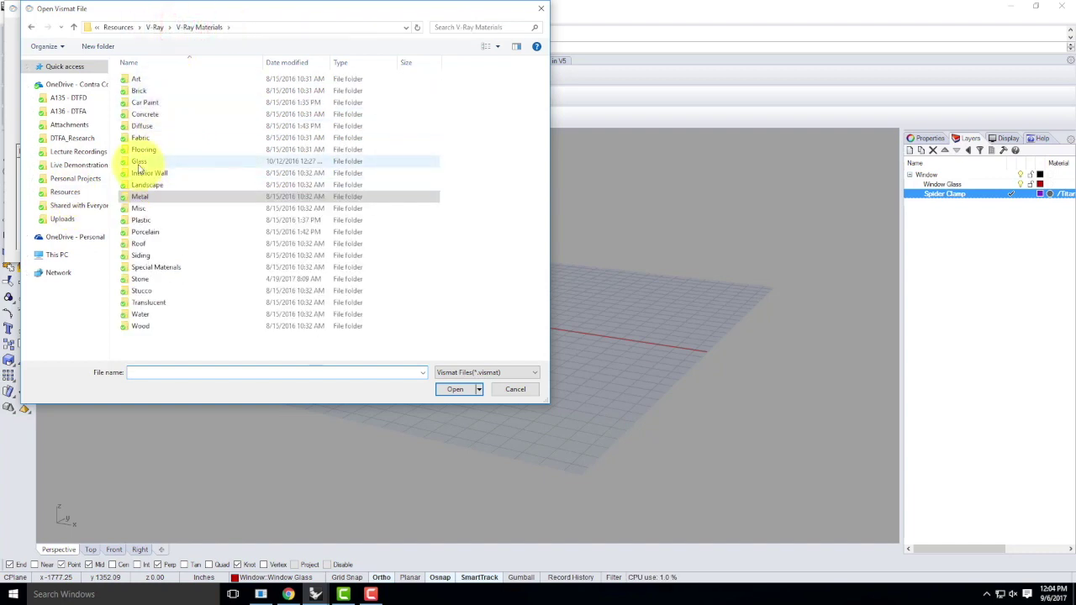
double_click(144, 162)
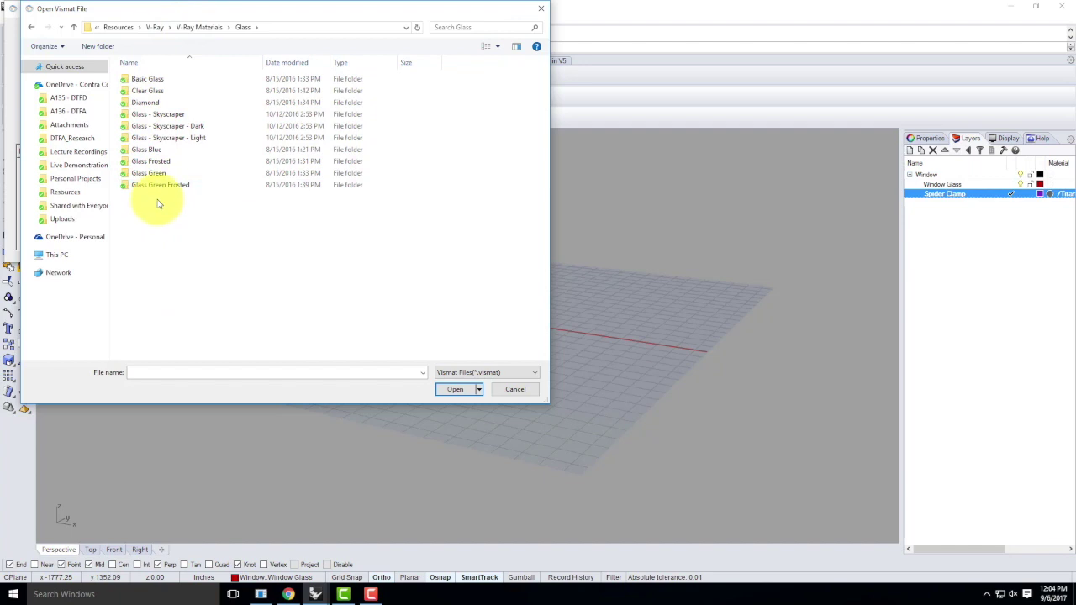
click(155, 79)
double_click(154, 79)
double_click(151, 79)
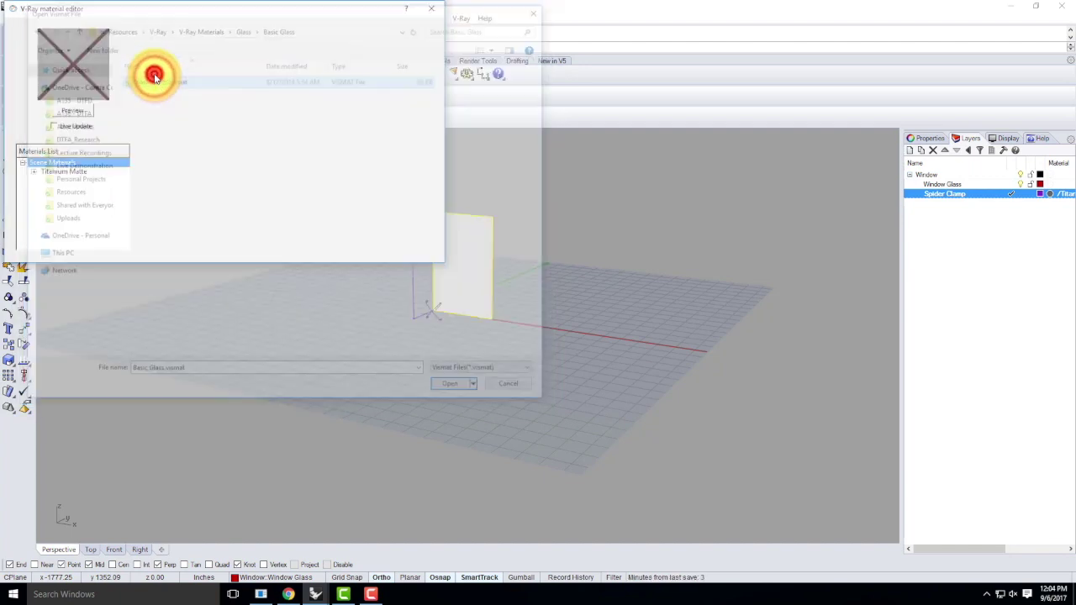
Apply the Basic Glass material to the Window Glass layer and close the material editor.
click(67, 172)
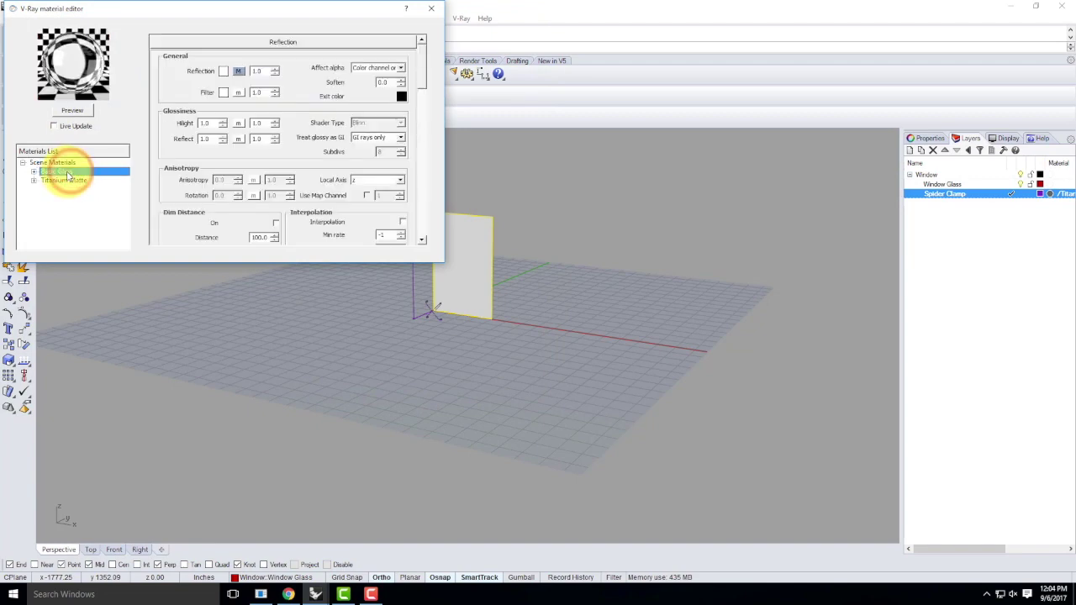
right_click(67, 172)
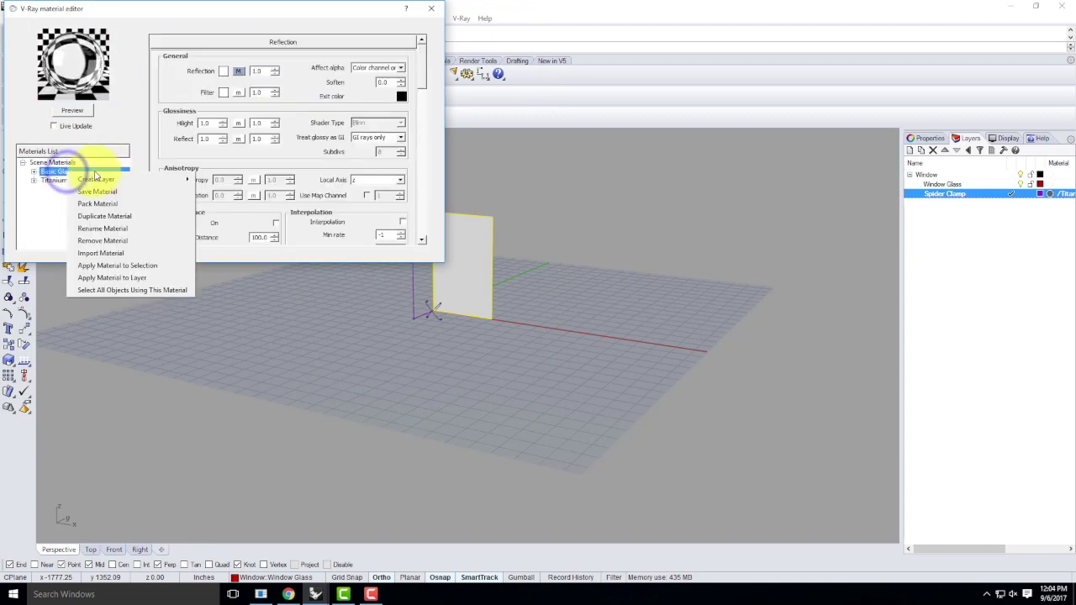
click(138, 278)
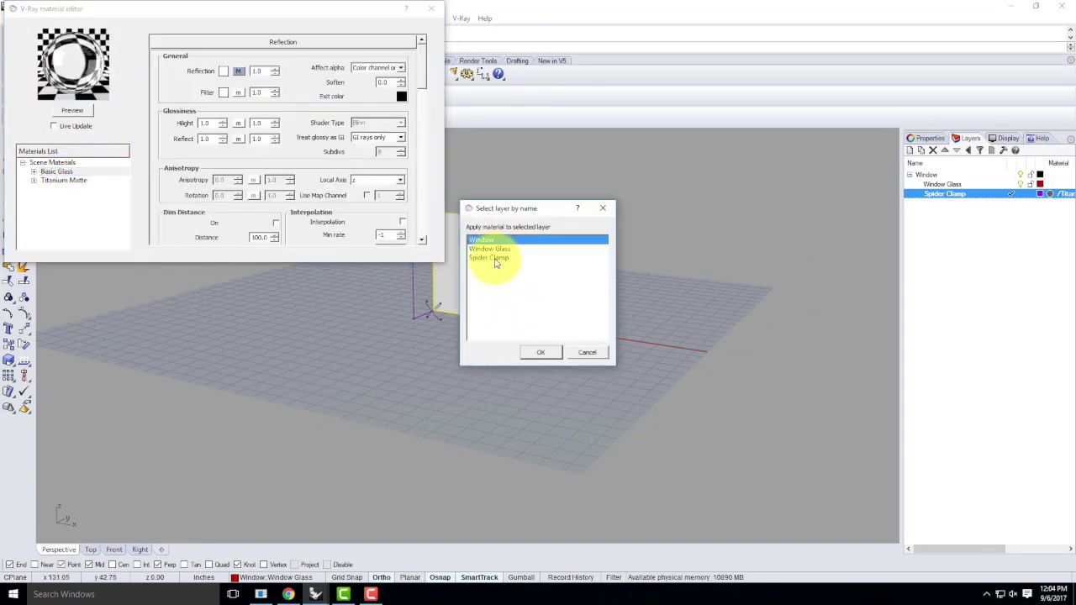
click(492, 249)
click(544, 351)
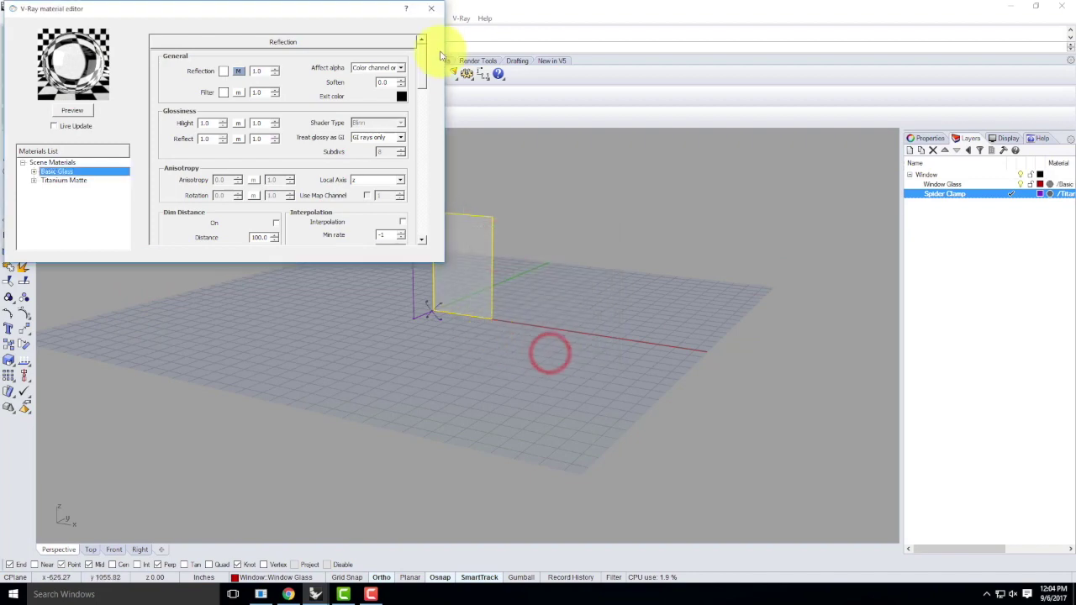
click(431, 8)
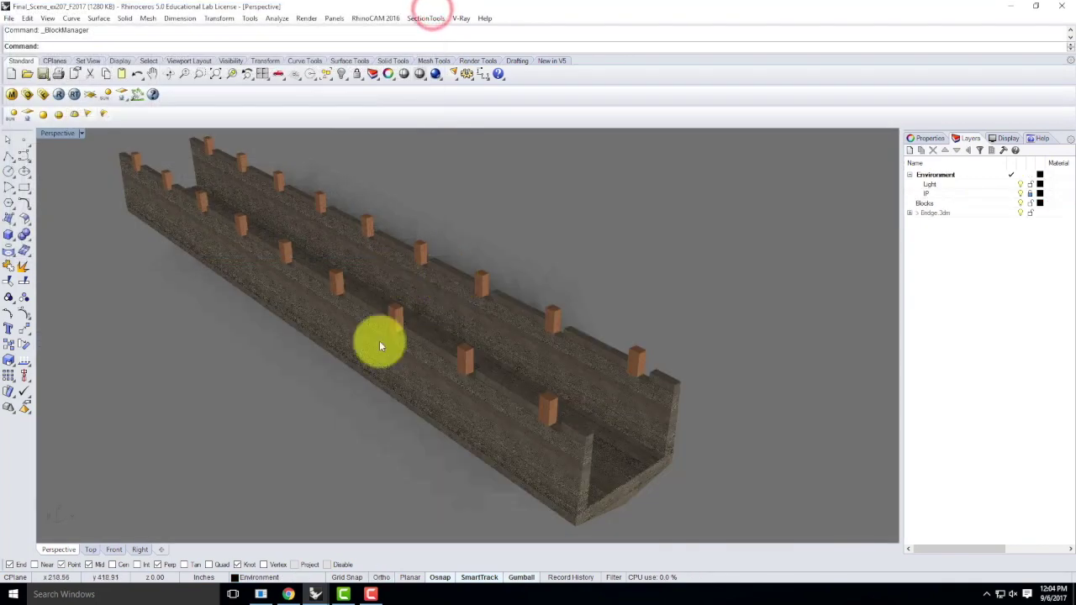
Return to the Ex206_S2017 session, select the glass panel with all clamp and rod geometry, and examine where they meet.
mouse_move(318, 593)
click(367, 547)
right_drag(560, 240, 366, 284)
drag(370, 280, 557, 480)
scroll(432, 411, up, 5)
scroll(435, 446, up, 3)
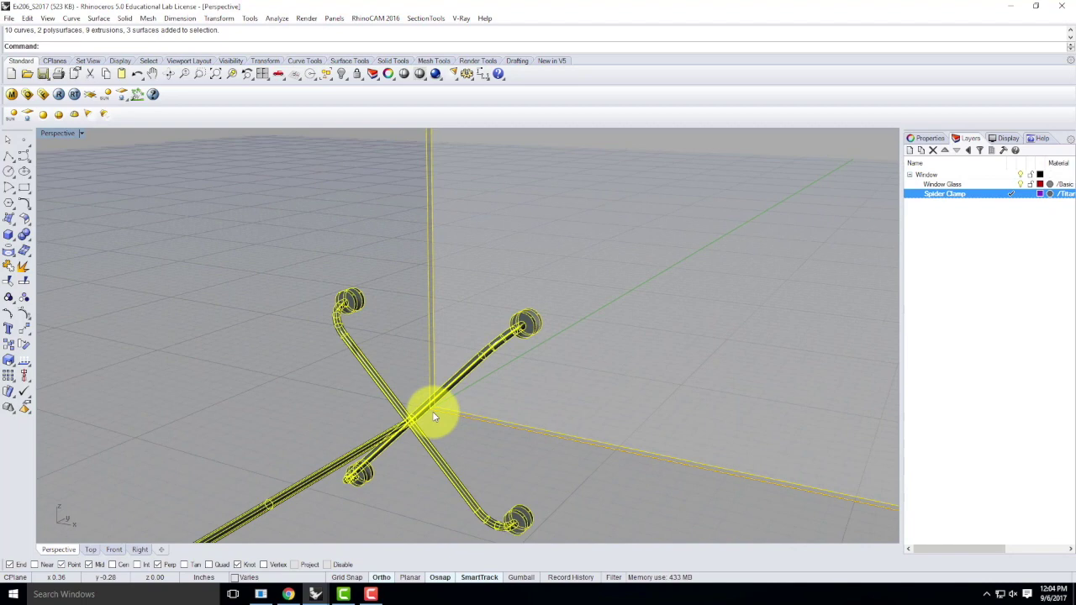
scroll(437, 411, down, 3)
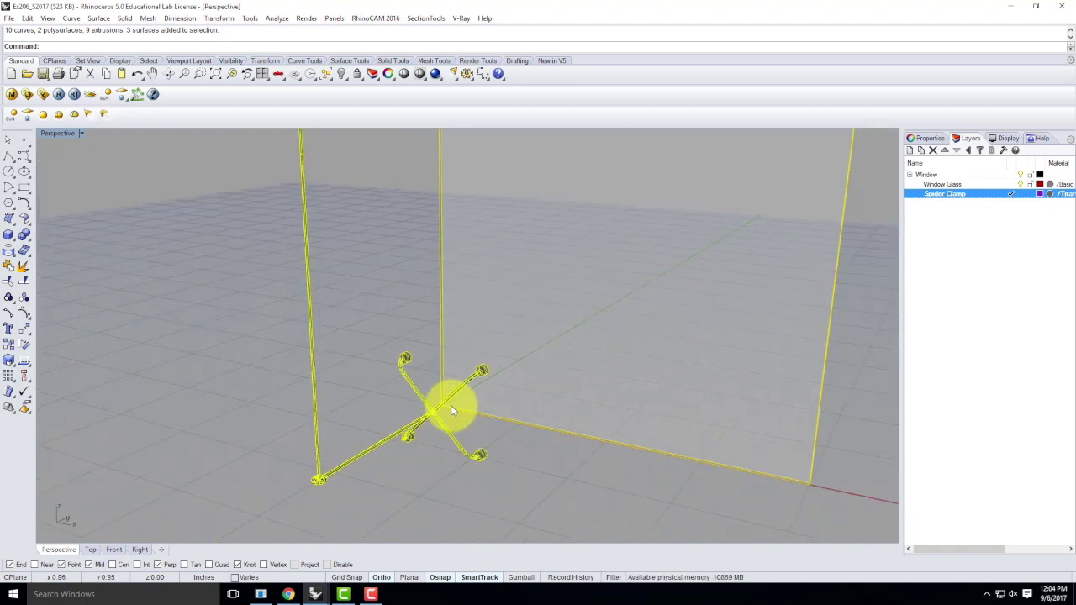
scroll(428, 388, down, 3)
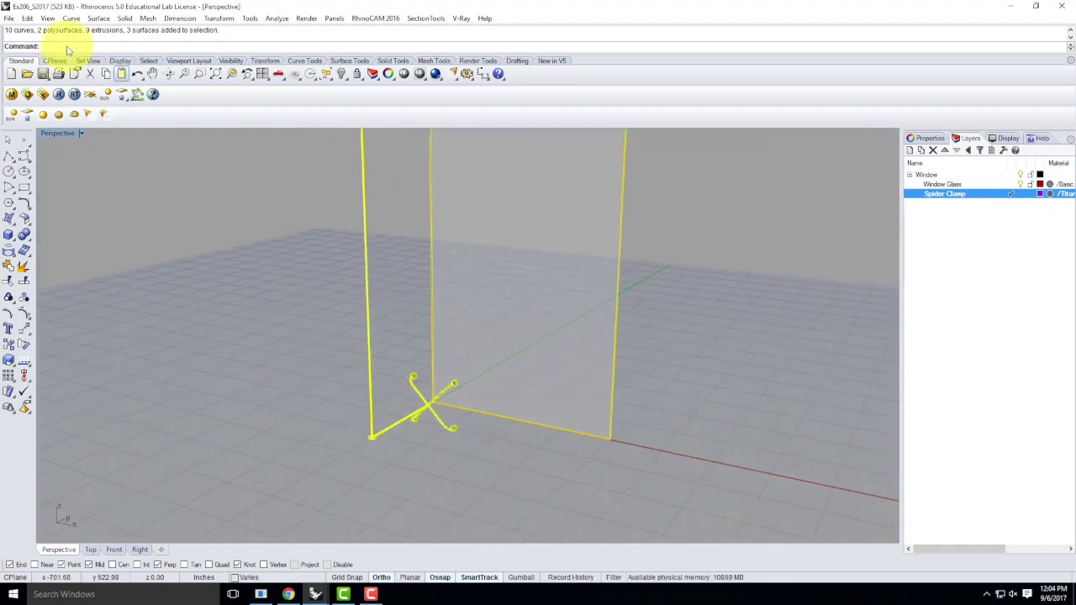
Save the window model as a new file named Window in the Ex206 folder.
click(13, 17)
click(36, 107)
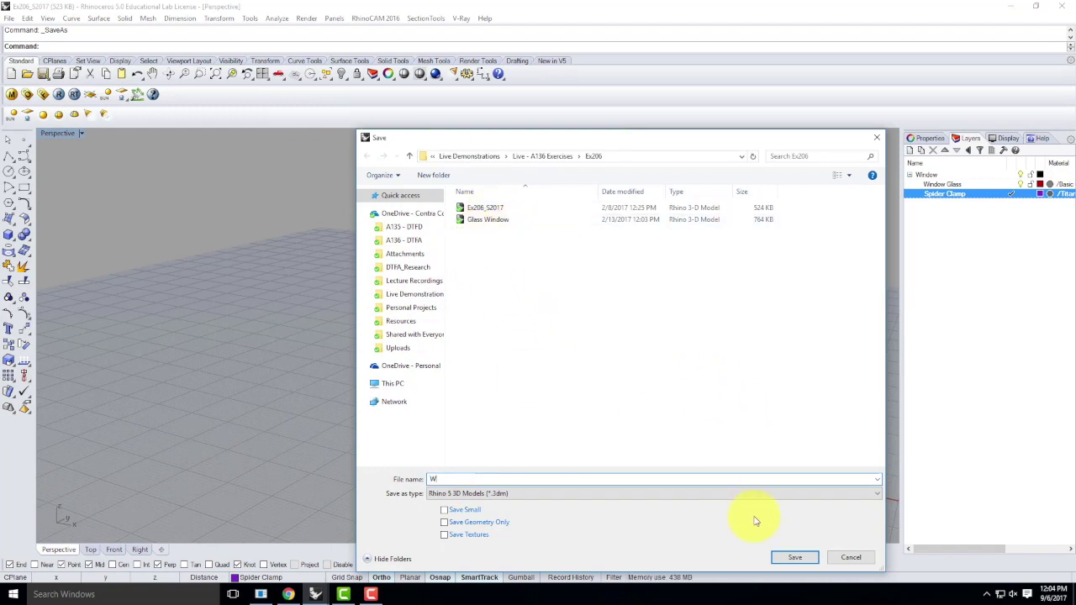
click(810, 556)
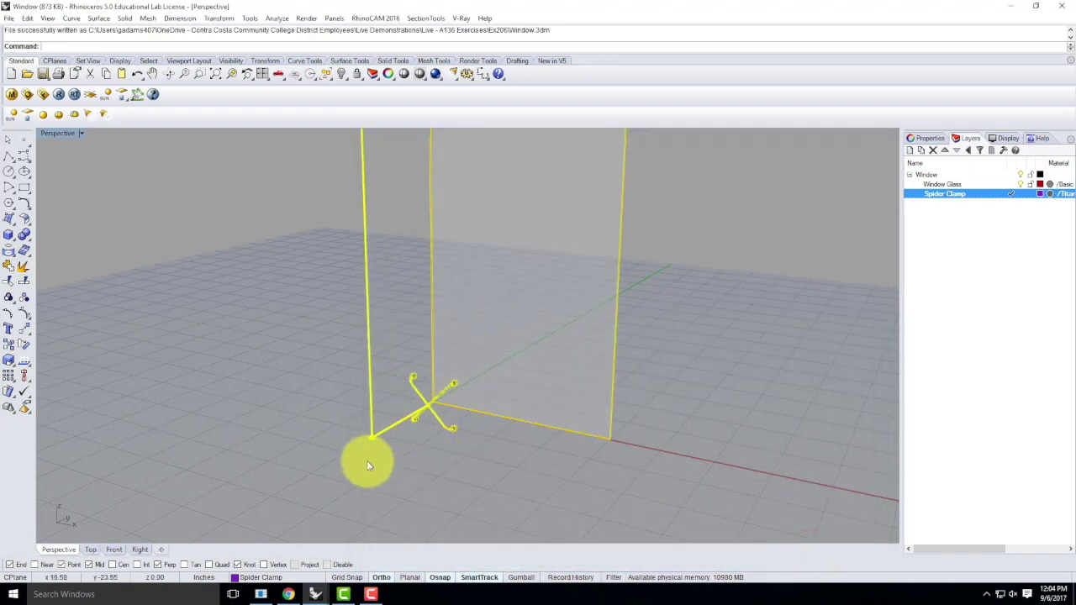
Switch to the Final_Scene_ex207_F2017 session to work in the open ground beside the bridge.
mouse_move(315, 595)
click(228, 539)
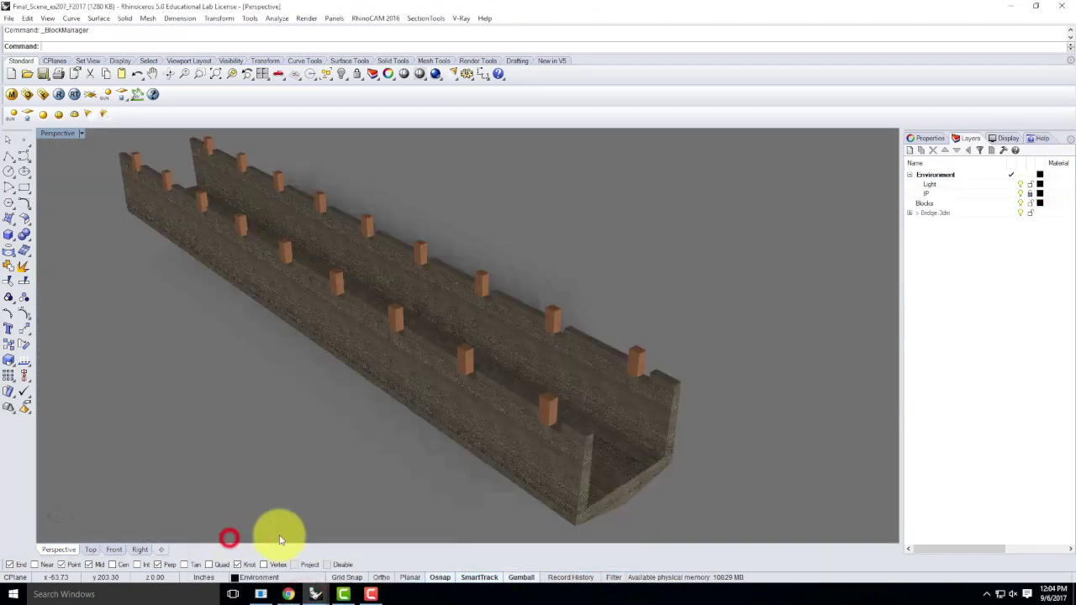
scroll(387, 358, down, 5)
right_drag(369, 360, 504, 321)
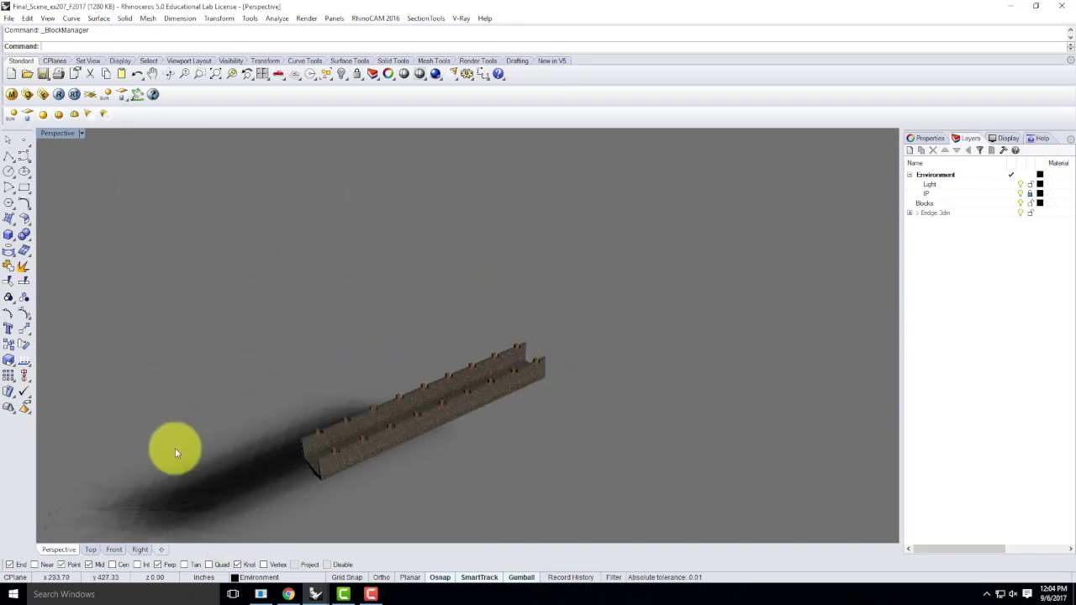
right_drag(95, 296, 342, 423)
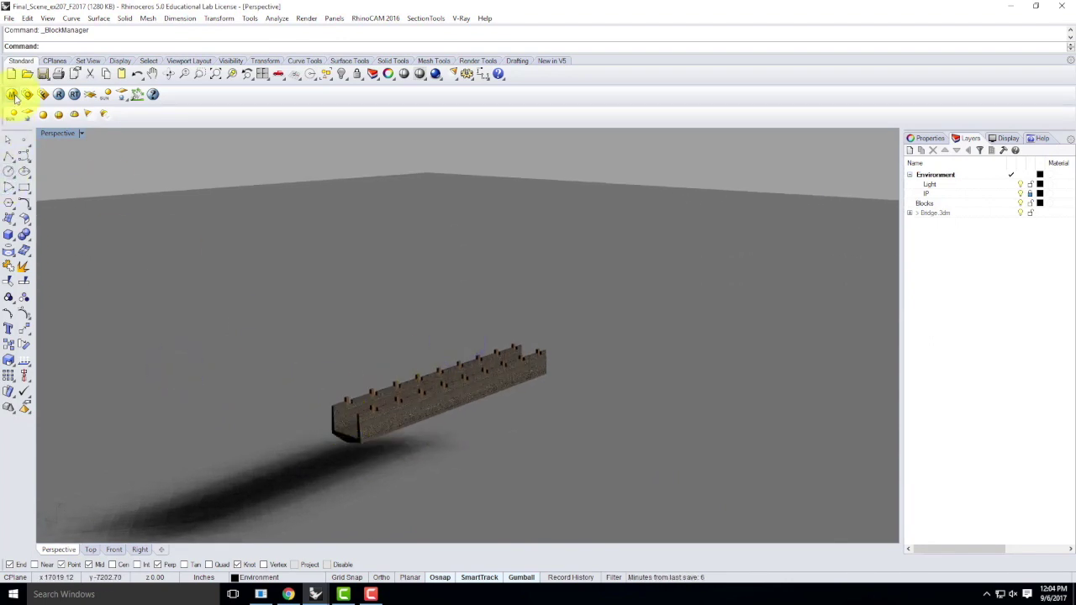
Choose the Window model from the Ex206 folder as the file for a new block insertion.
click(28, 20)
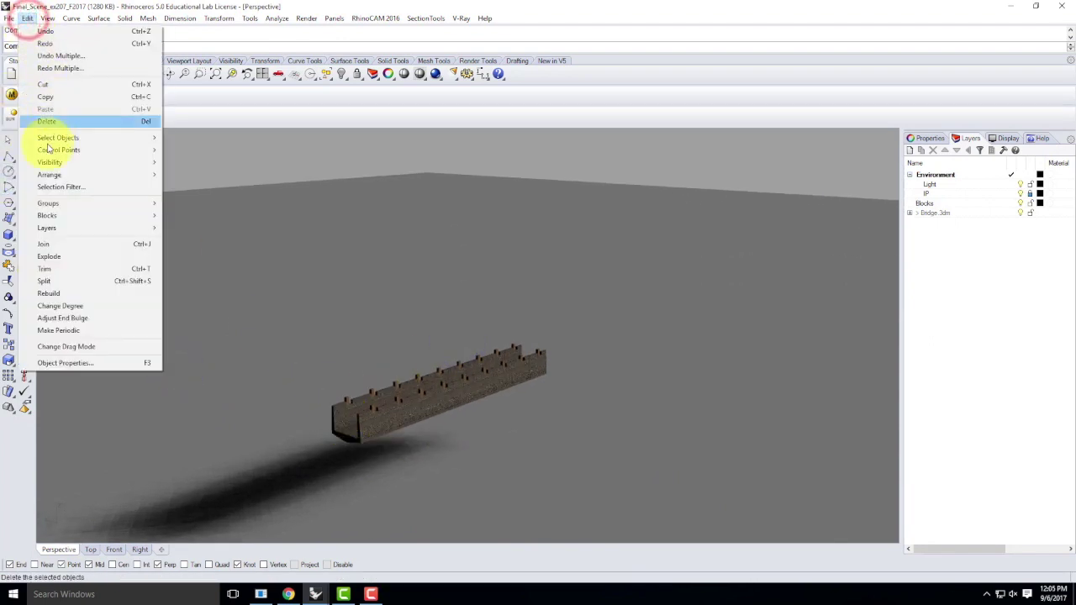
mouse_move(55, 221)
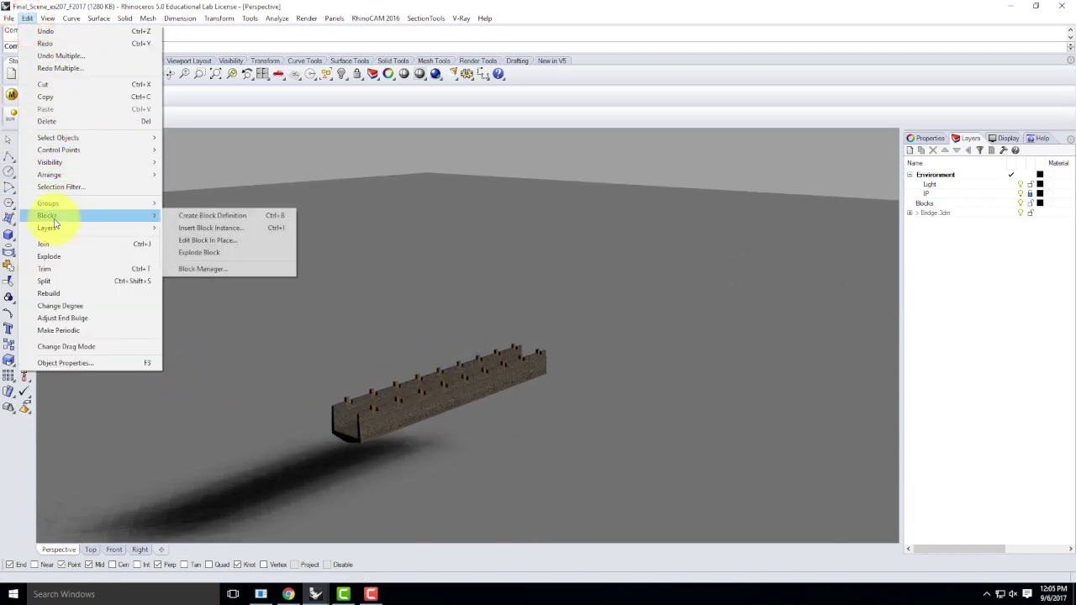
click(219, 228)
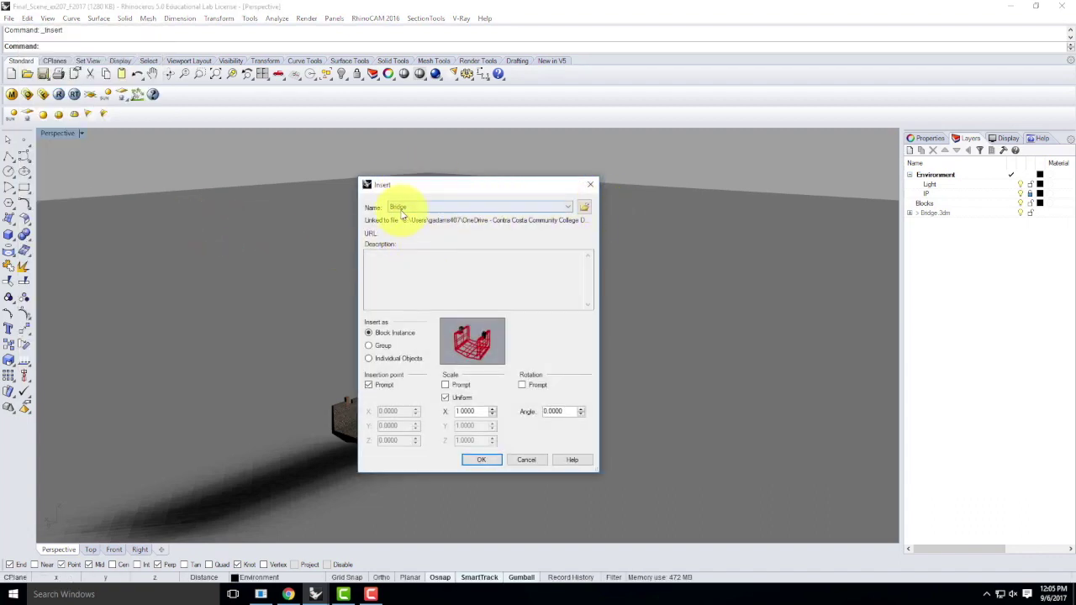
click(585, 207)
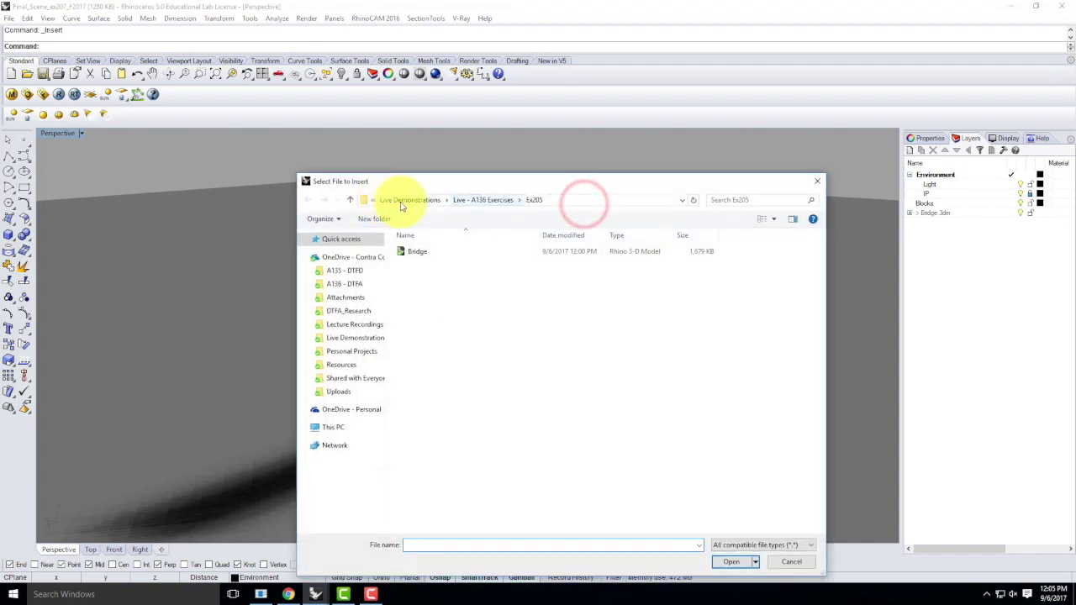
click(483, 200)
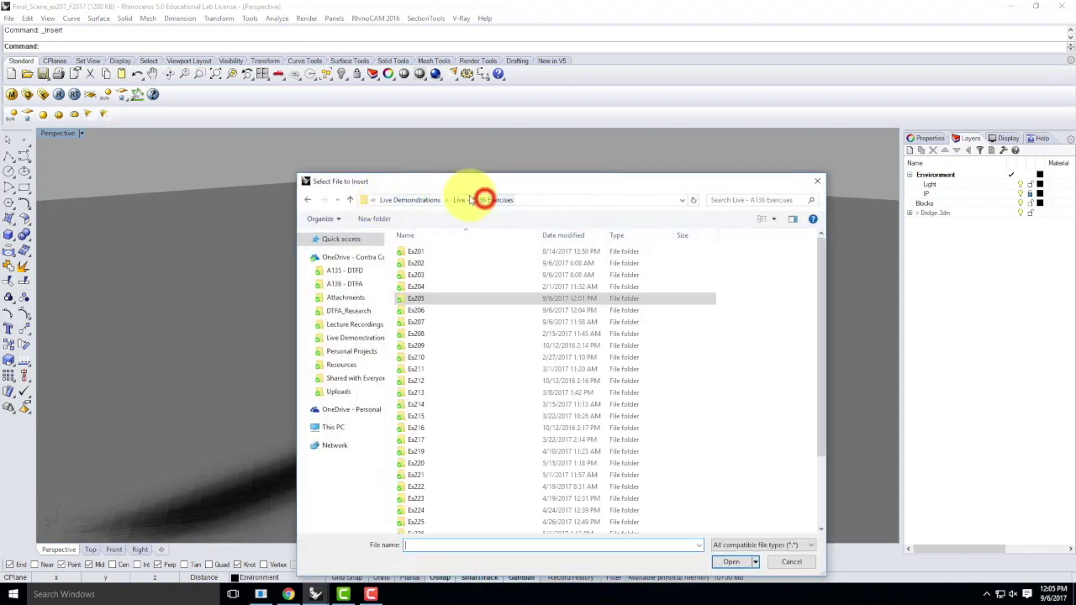
double_click(423, 310)
click(421, 275)
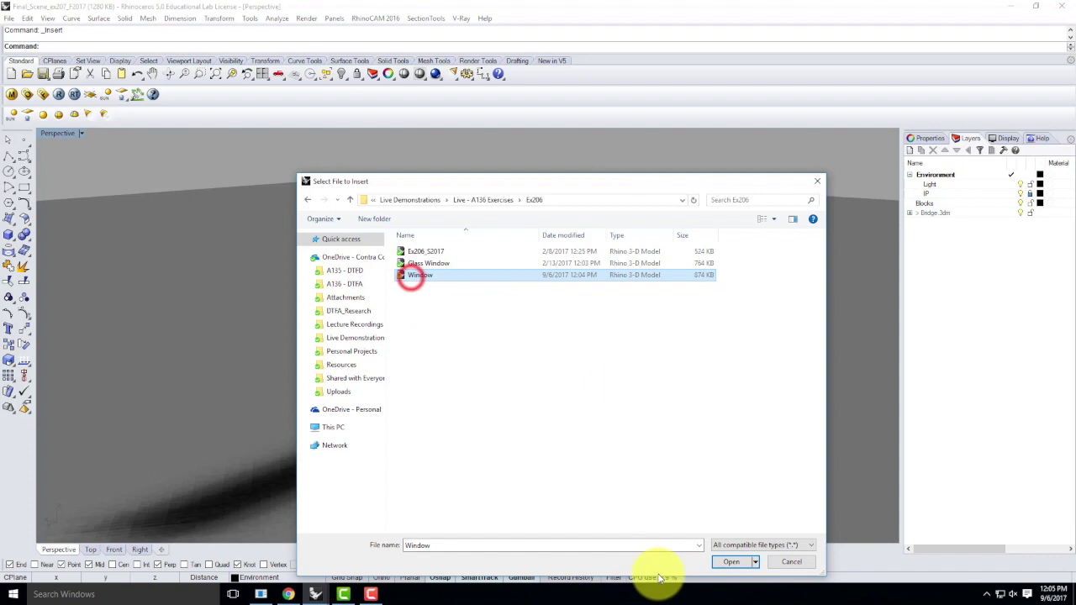
click(728, 562)
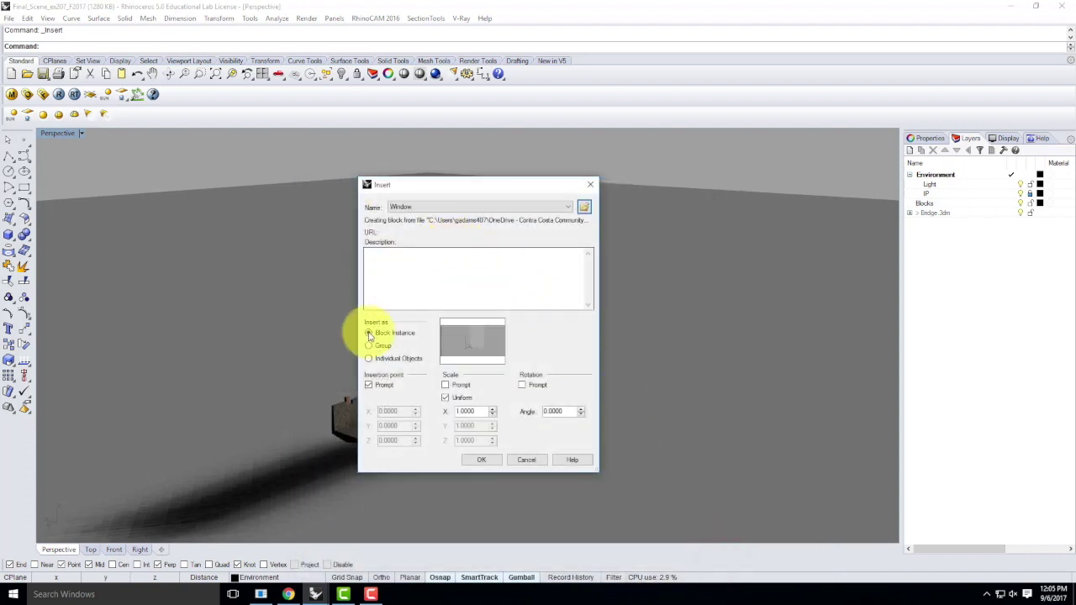
Place Window beside the bridge as a linked block instance with the Reference layer style, and turn off the gumball.
click(481, 461)
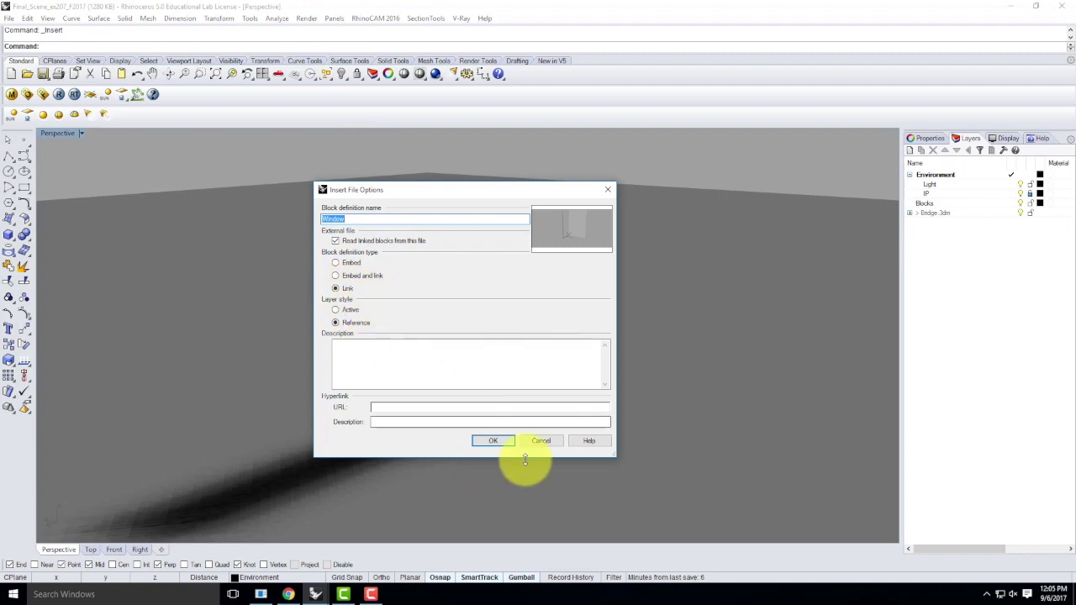
click(494, 442)
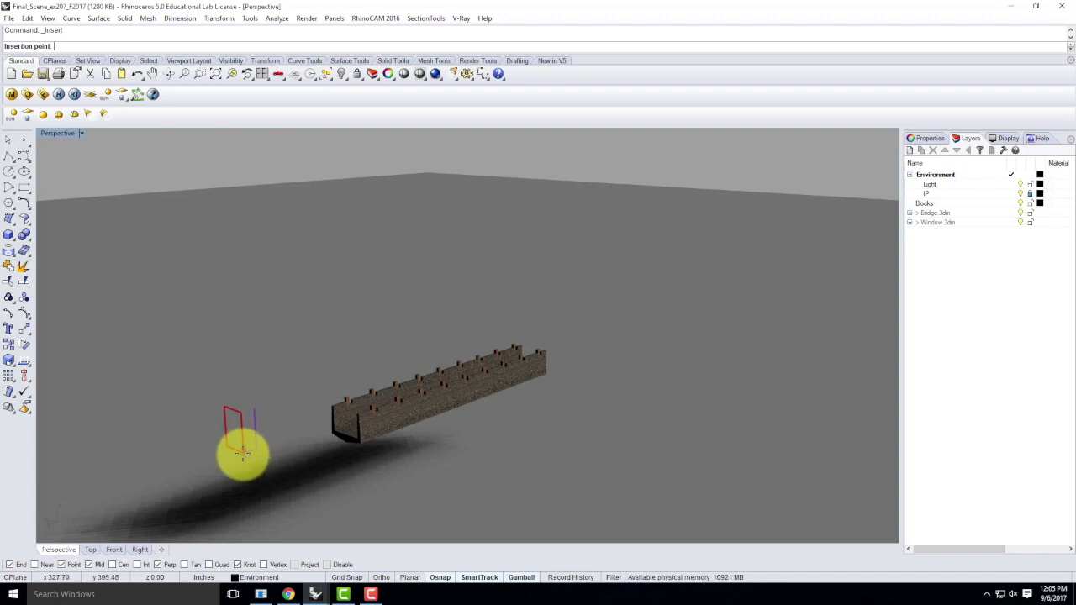
click(208, 460)
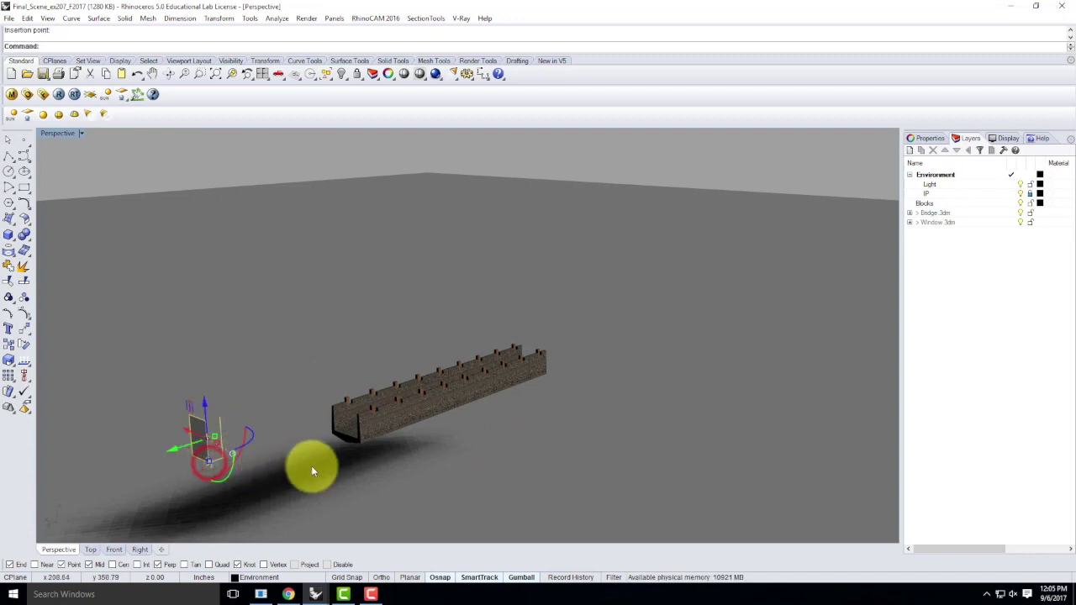
click(509, 578)
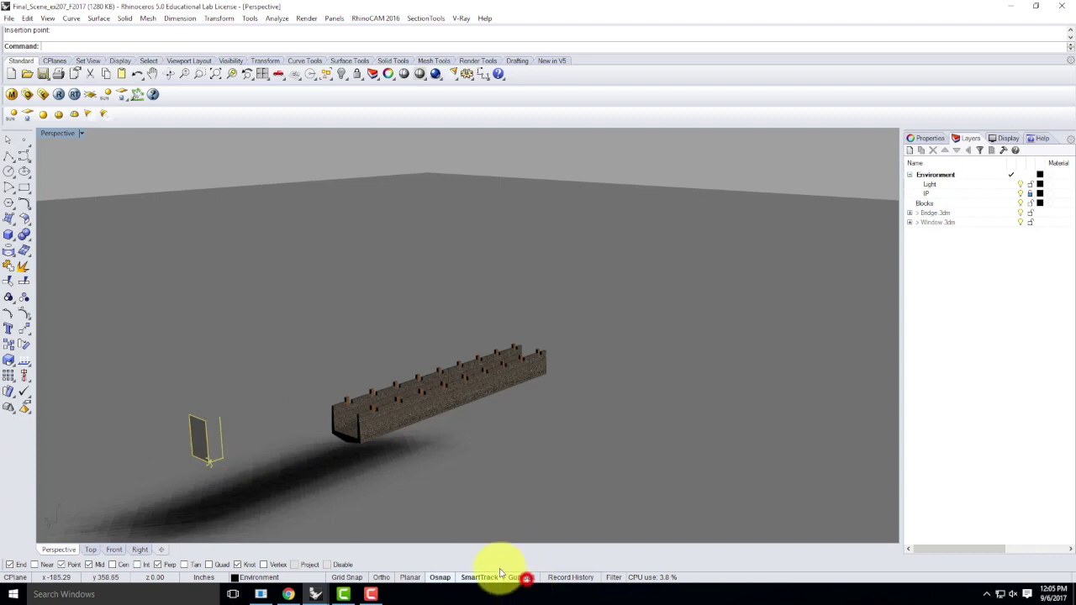
Rotate the window block about its lower glass corner to run parallel with the bridge, and reselect it.
key(Return)
scroll(233, 476, up, 5)
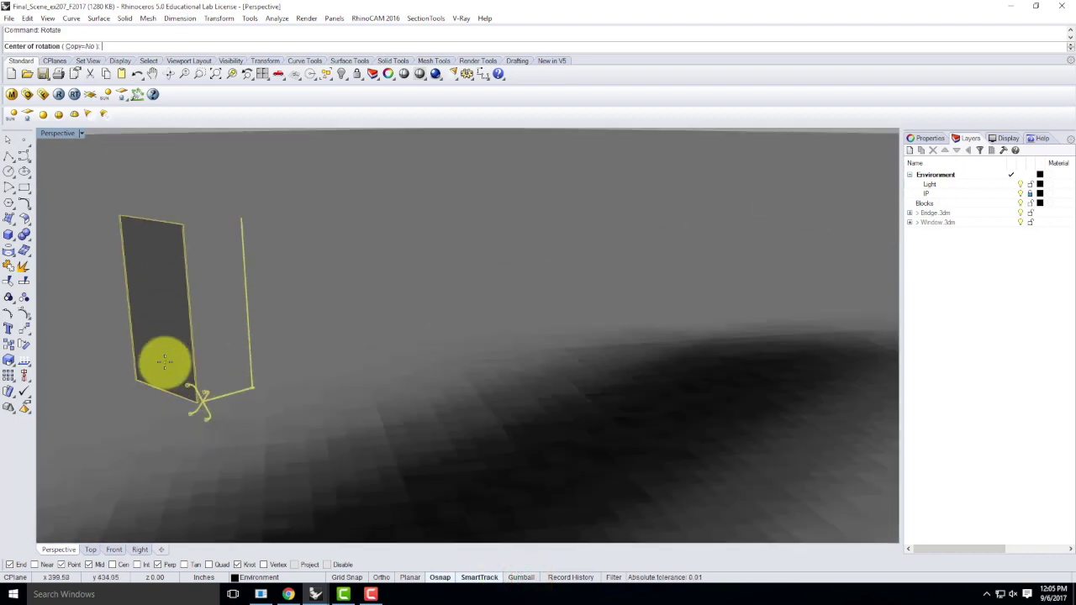
scroll(165, 362, up, 3)
click(240, 451)
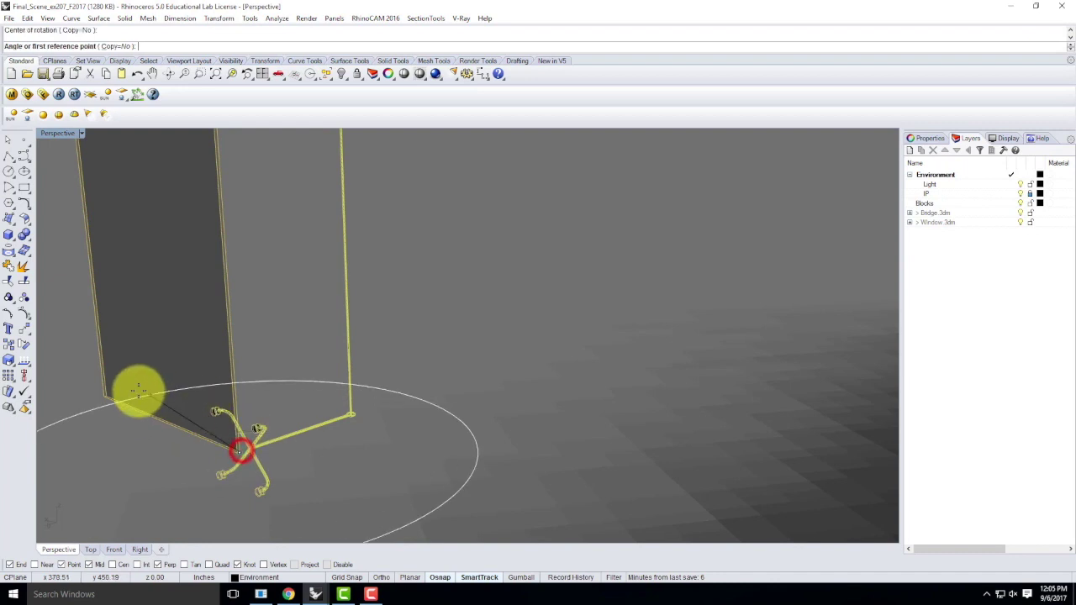
click(112, 392)
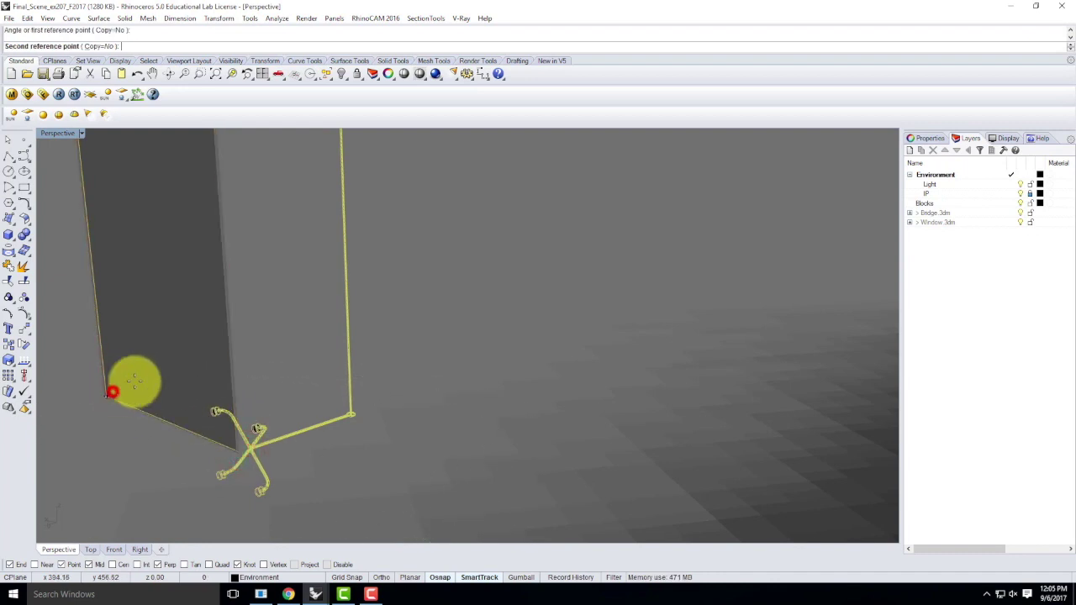
click(678, 388)
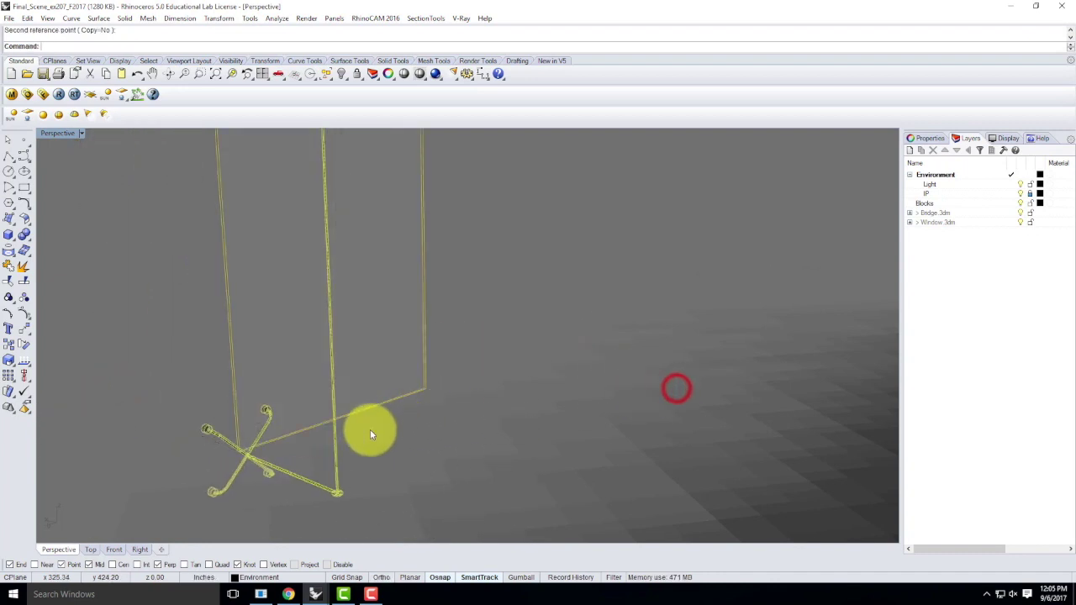
scroll(328, 442, down, 5)
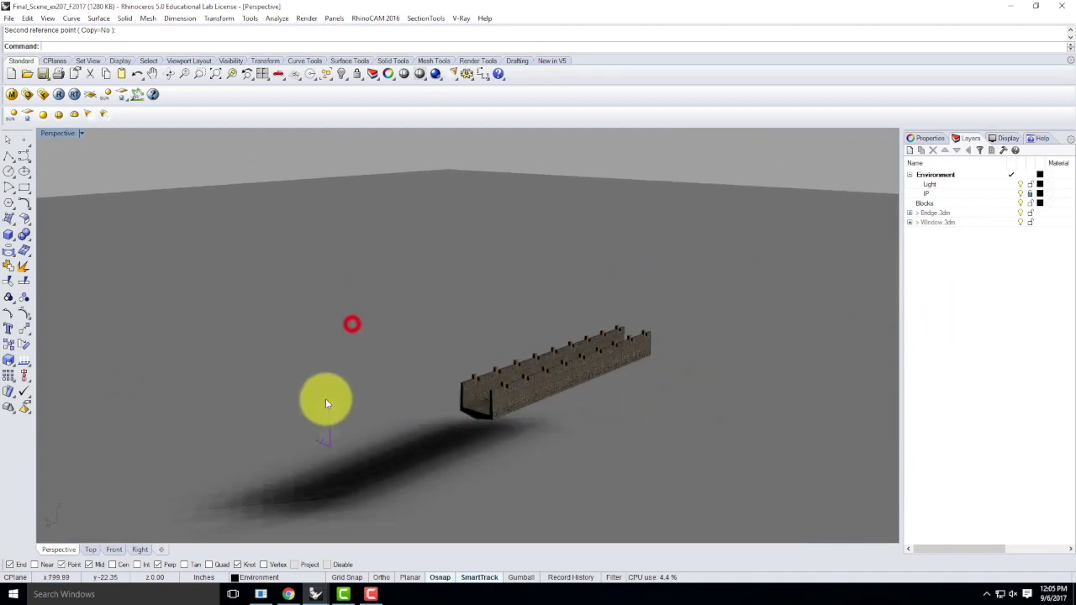
scroll(326, 403, up, 5)
click(334, 419)
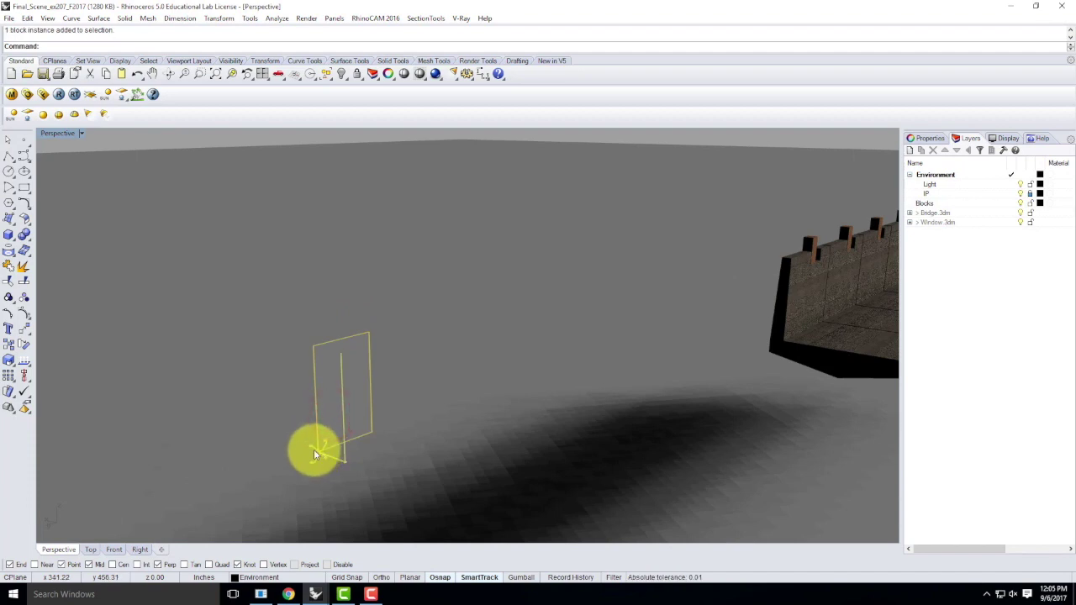
text(copy)
key(Return)
scroll(329, 455, up, 5)
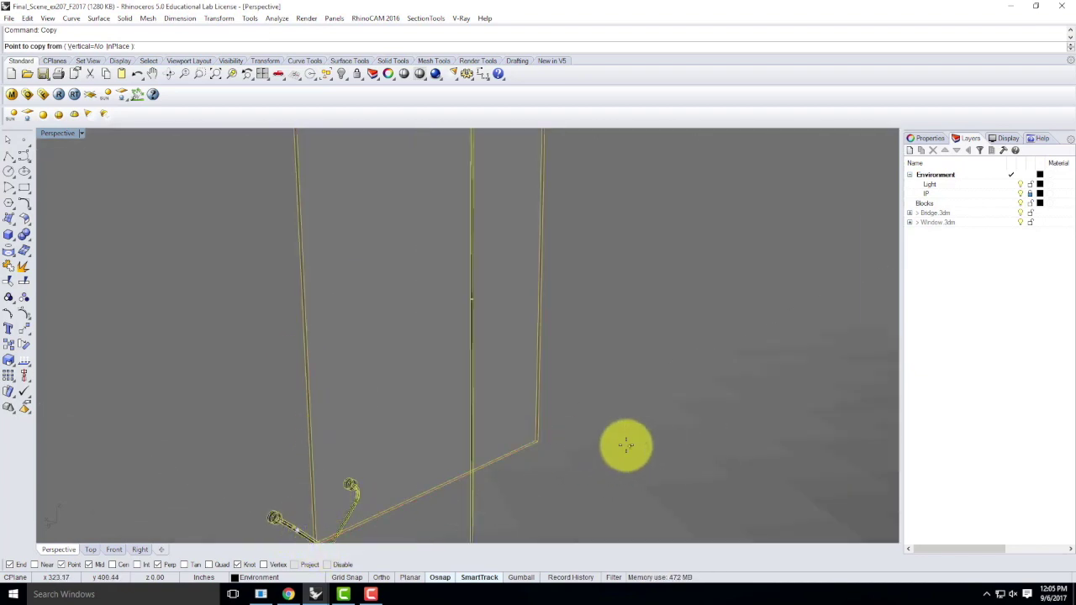
key(Escape)
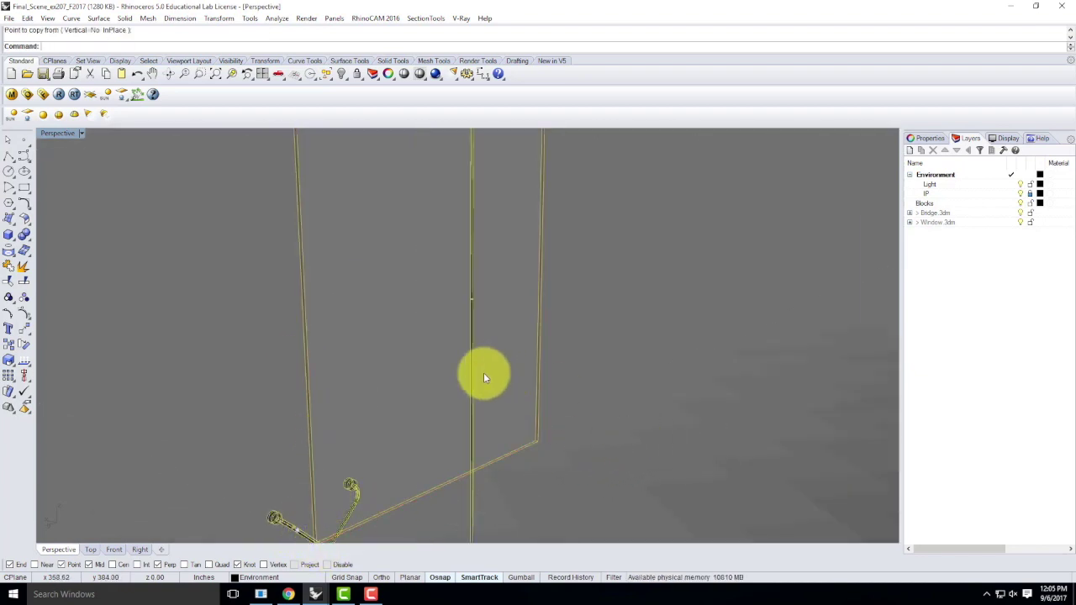
Start a rectangular array of the window block with 1 in X, 20 in Y and 6 in Z.
scroll(287, 326, down, 6)
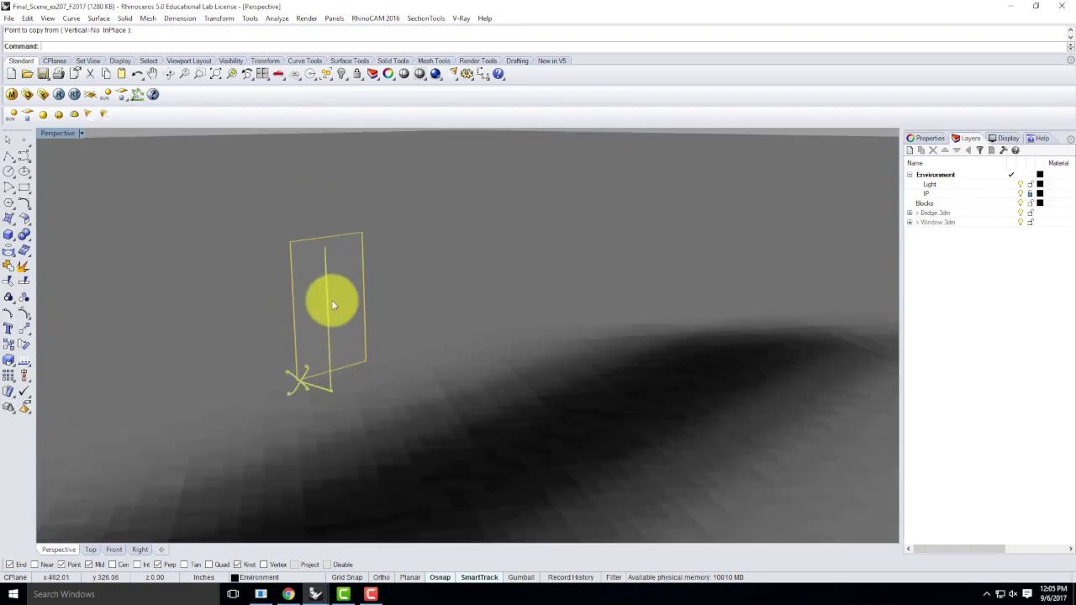
scroll(333, 301, up, 2)
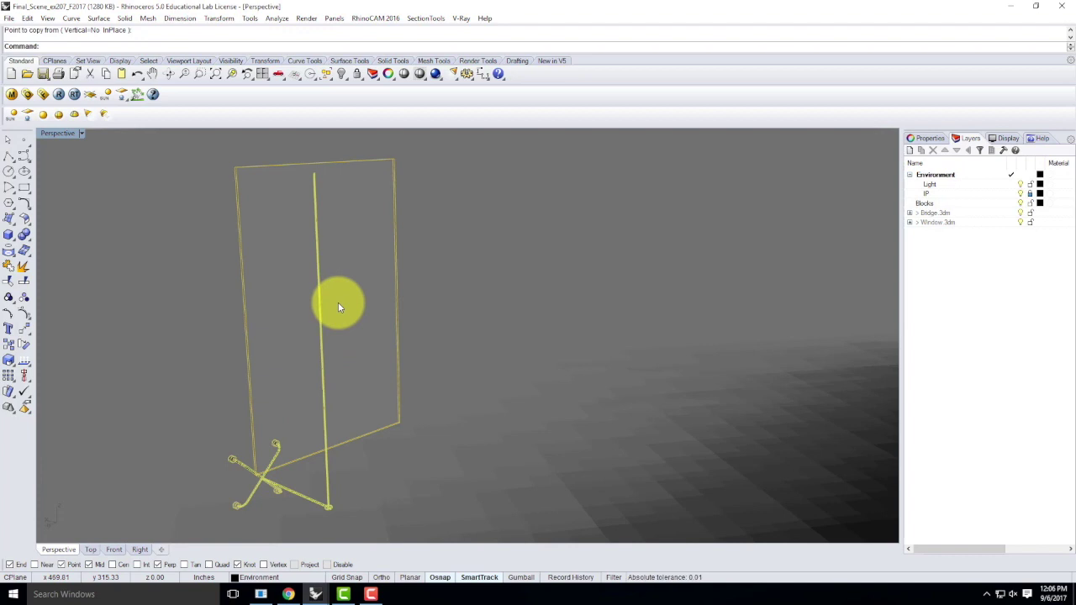
text(Array)
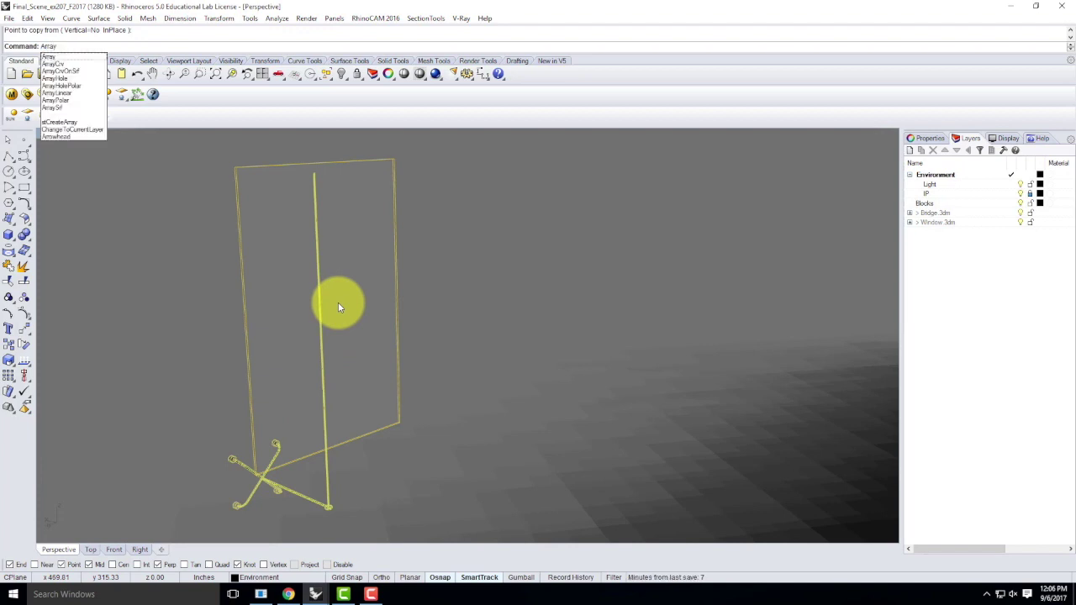
key(Return)
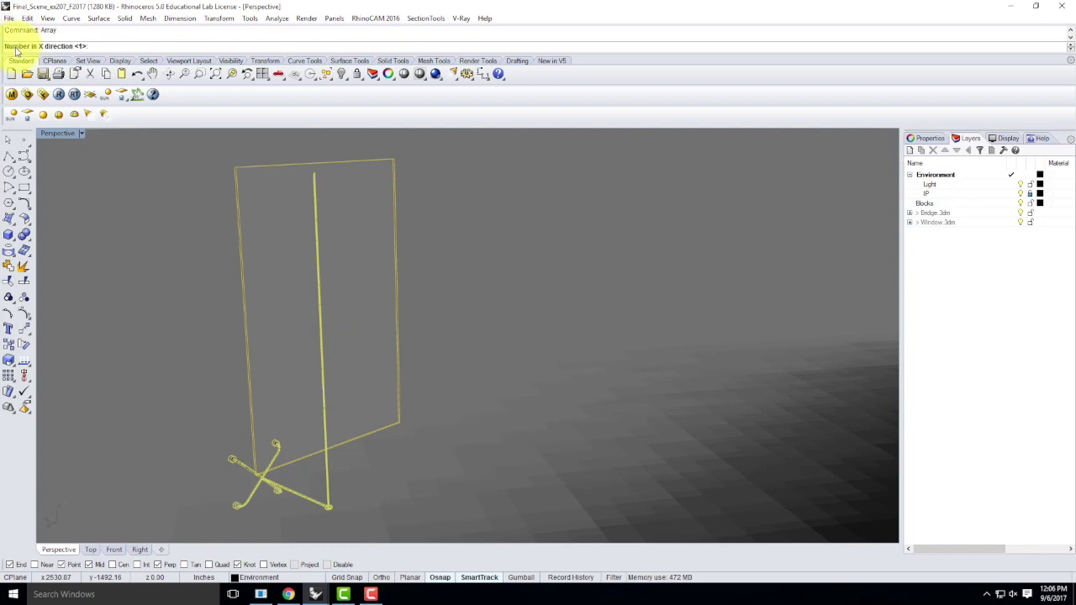
right_drag(191, 278, 173, 348)
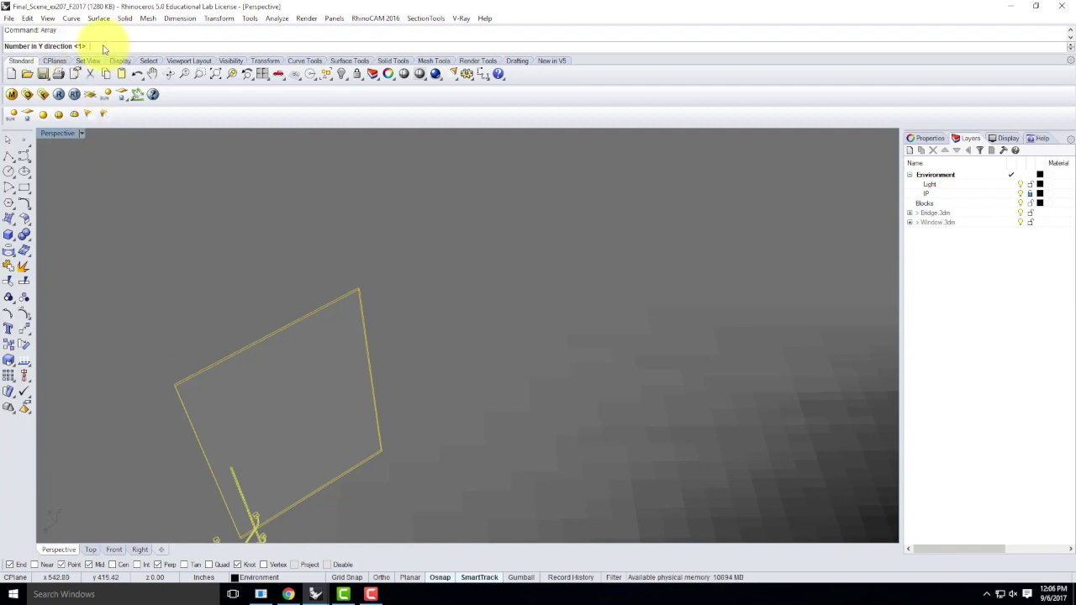
text(20)
key(Return)
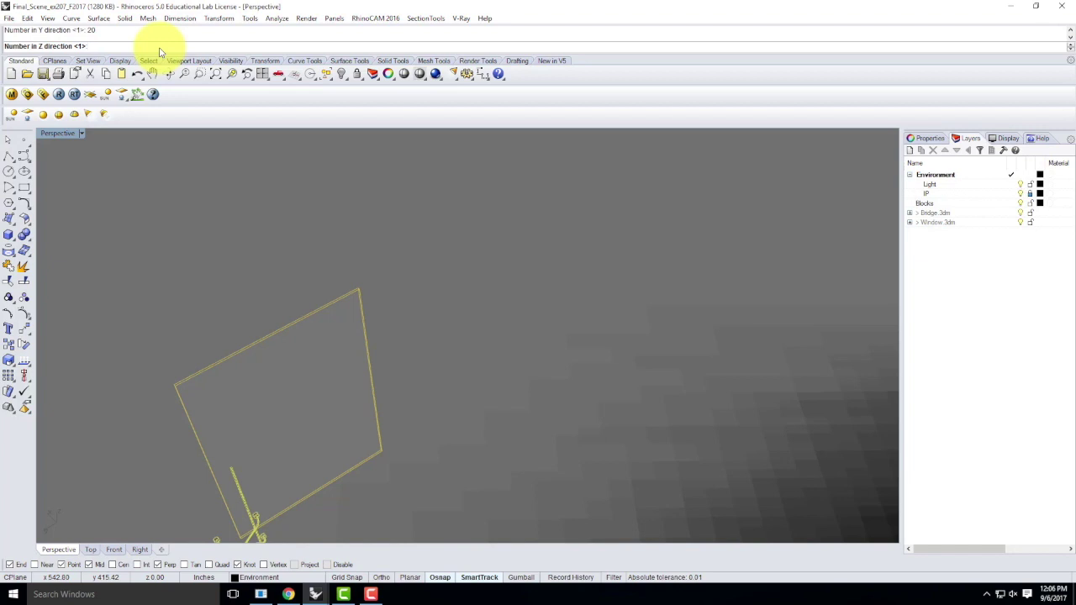
text(6)
key(Return)
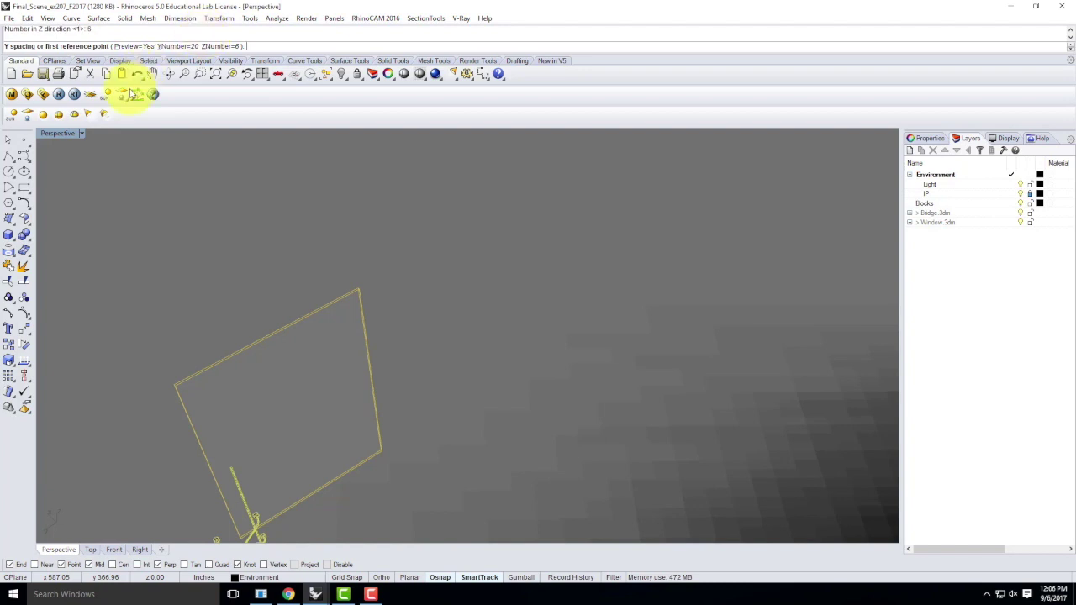
Set the array's Y spacing to -48 and Z spacing to 72 using the glass panel's corners, and check the preview against the bridge.
click(202, 358)
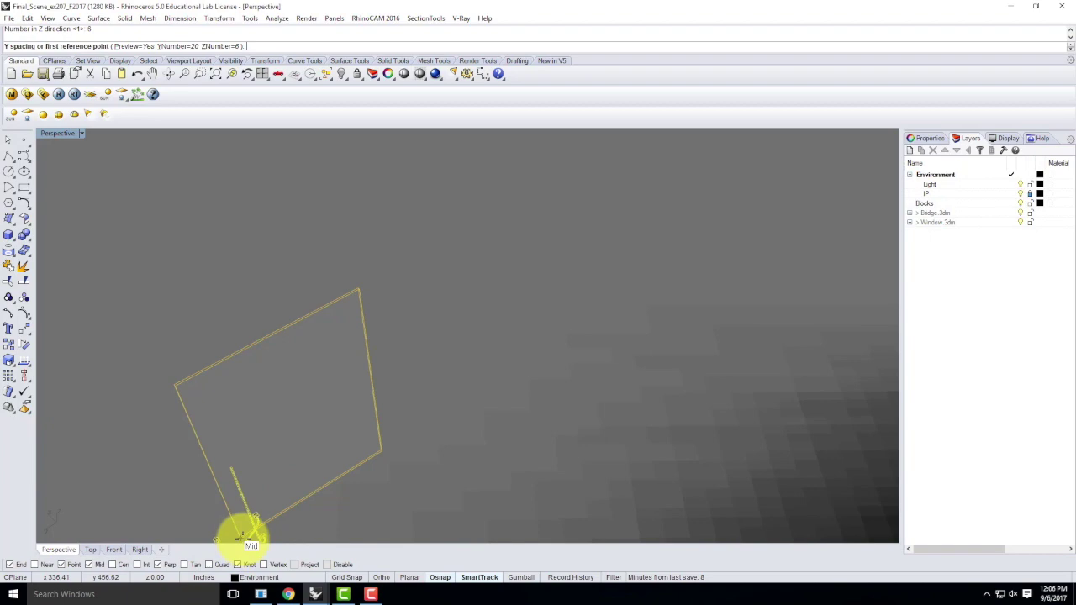
click(243, 538)
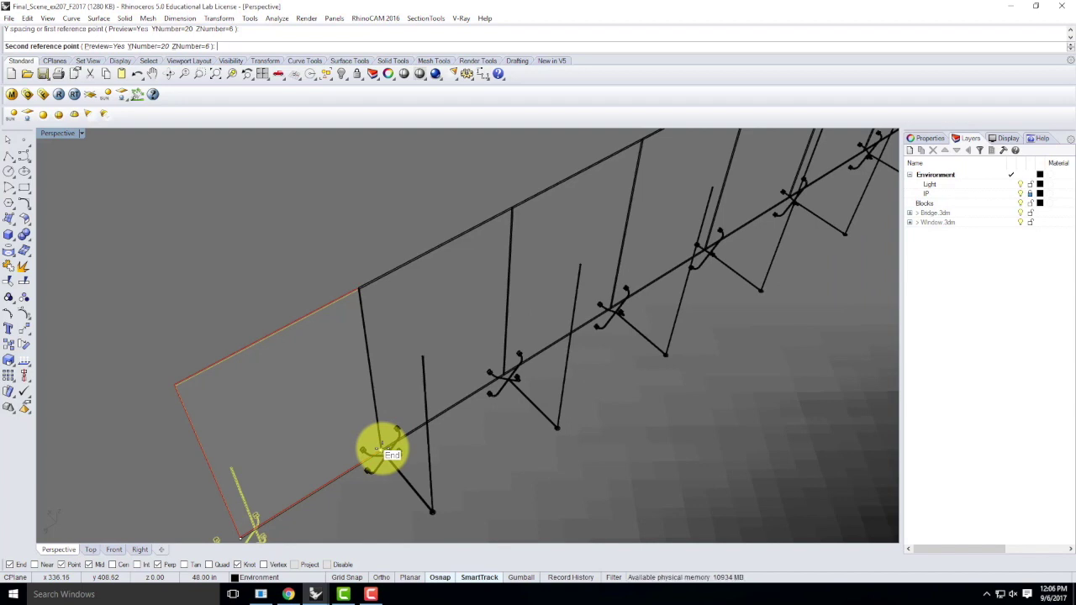
click(382, 451)
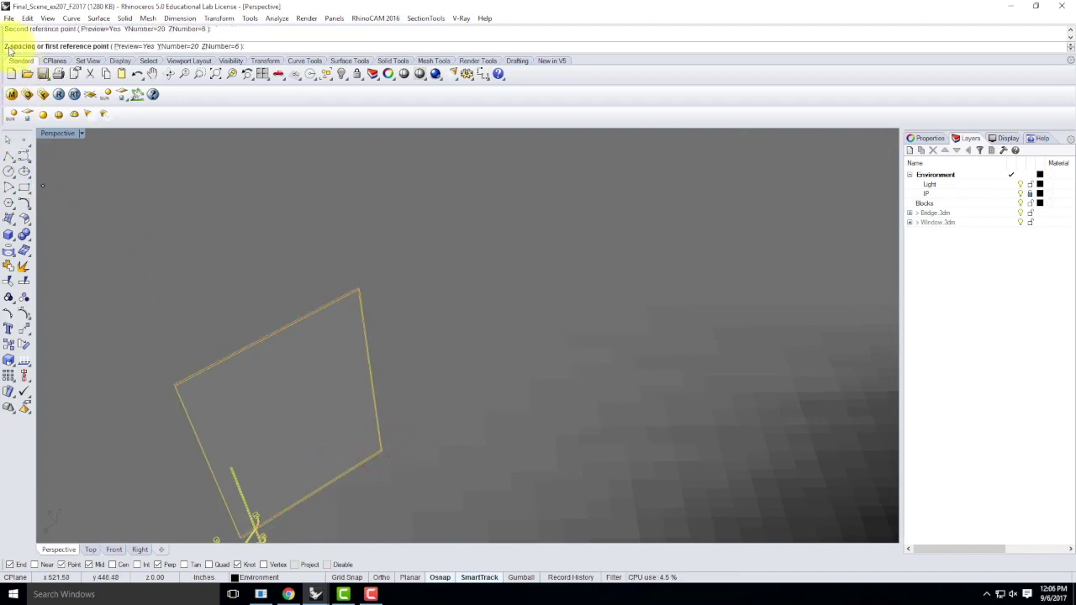
right_drag(144, 302, 126, 224)
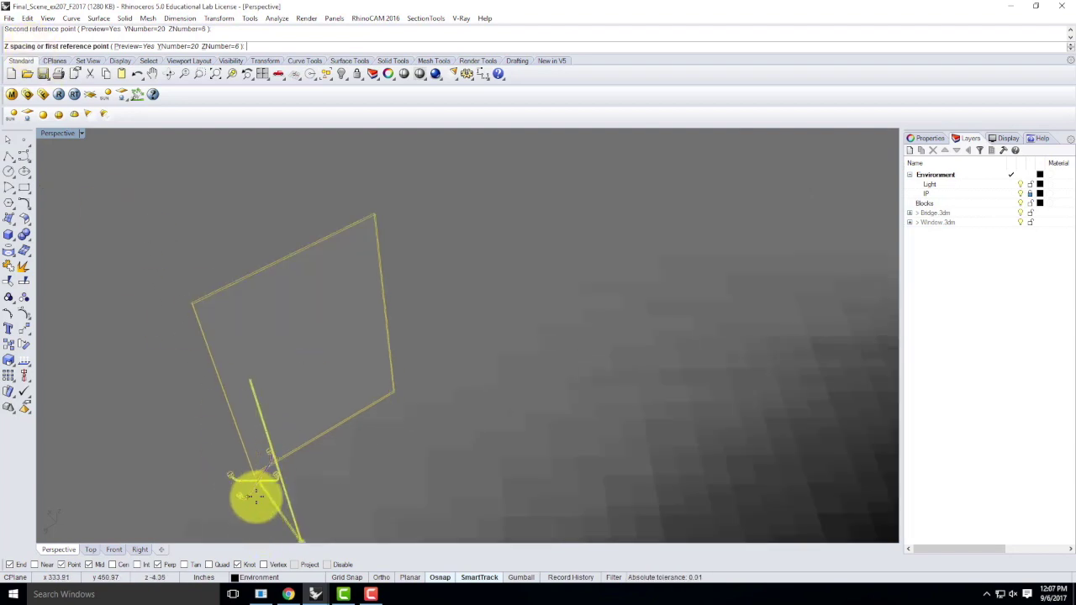
drag(256, 476, 191, 298)
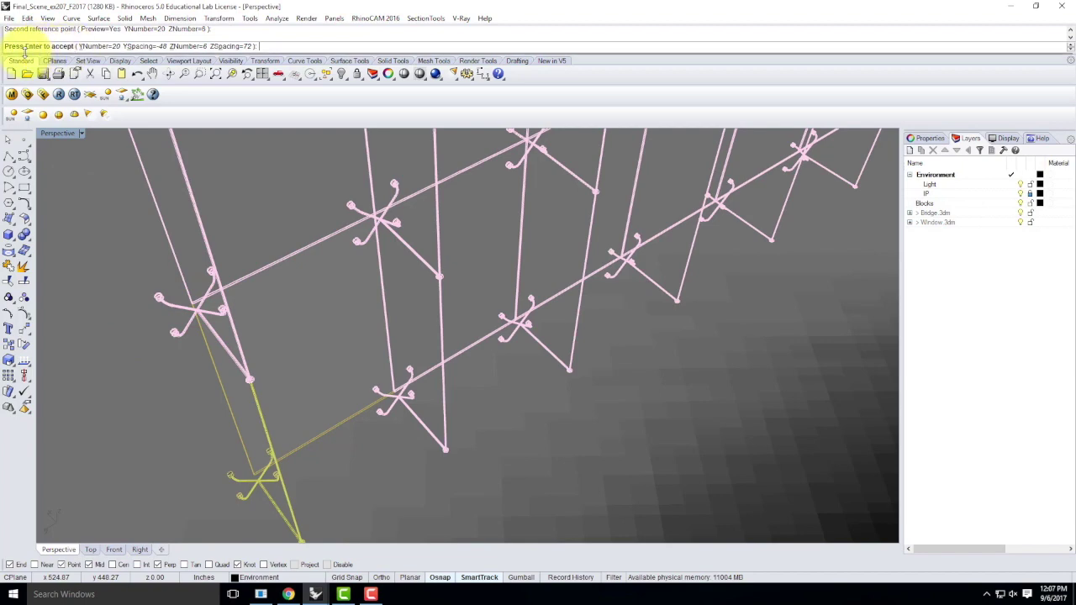
scroll(231, 433, down, 3)
scroll(227, 446, down, 4)
right_drag(223, 446, 360, 412)
scroll(278, 423, down, 3)
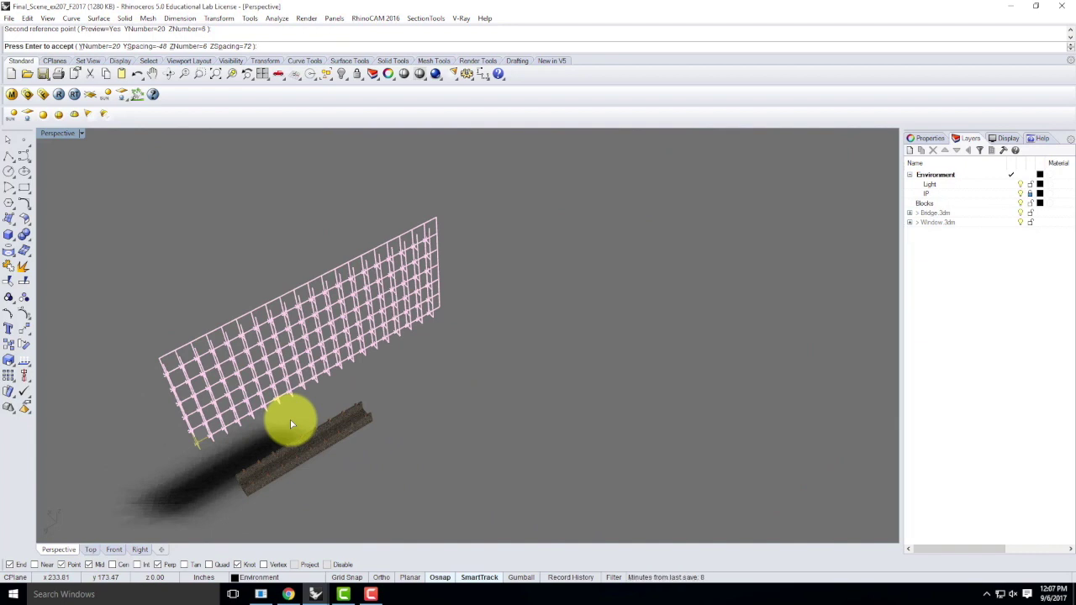
Increase the window array to 10 in Z and 30 in Y, and accept the array.
click(192, 47)
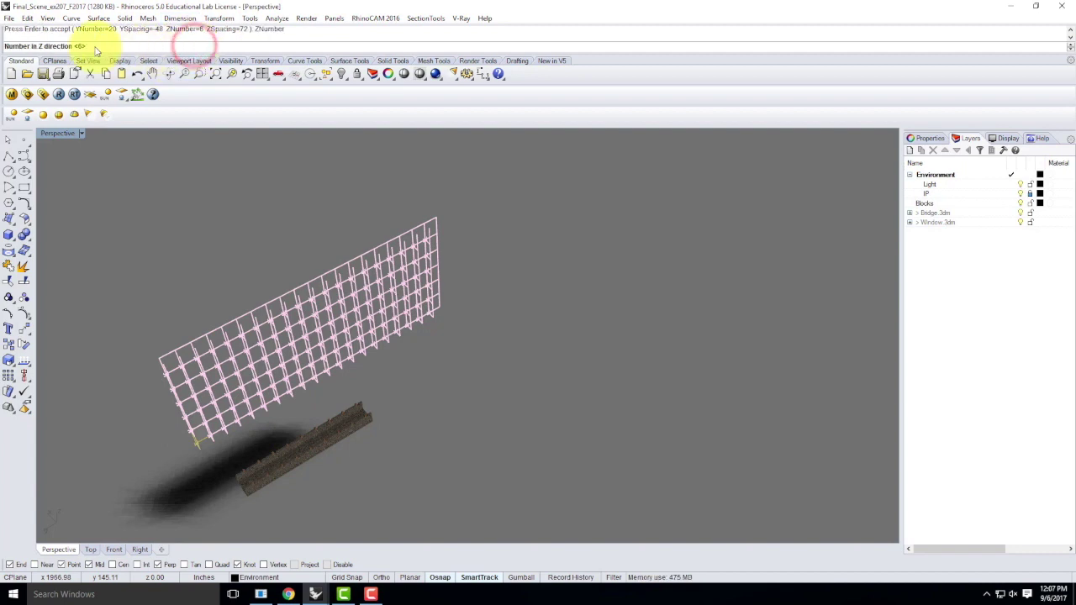
key(Return)
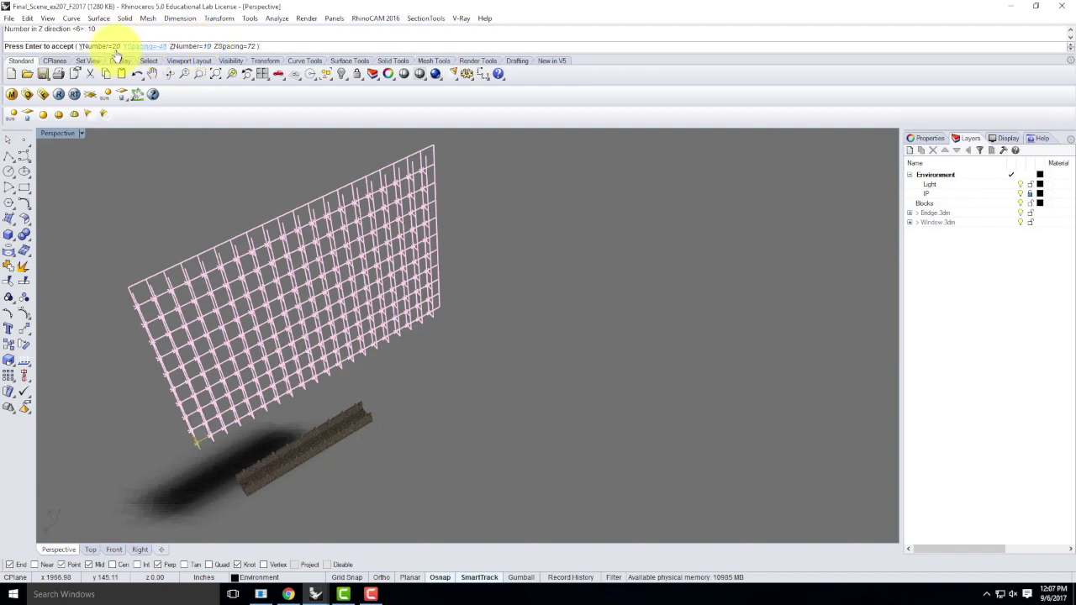
click(93, 48)
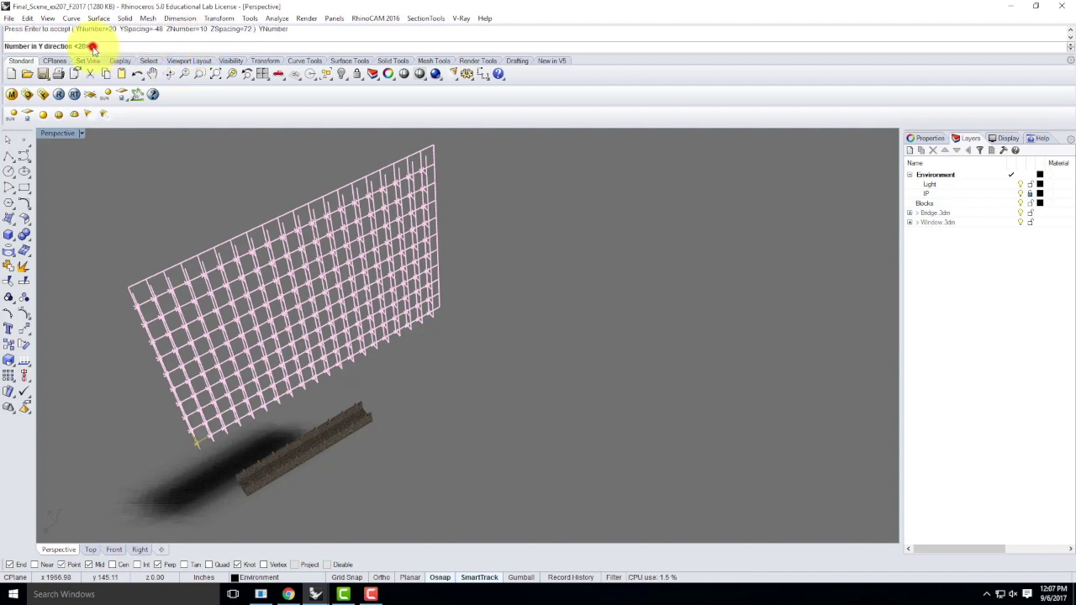
text(30)
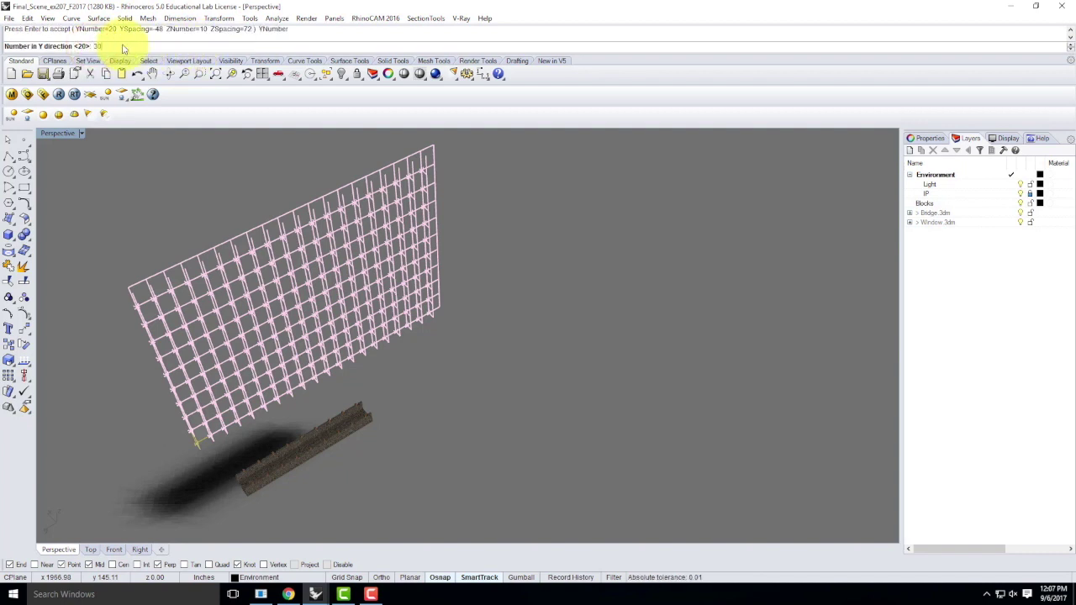
key(Return)
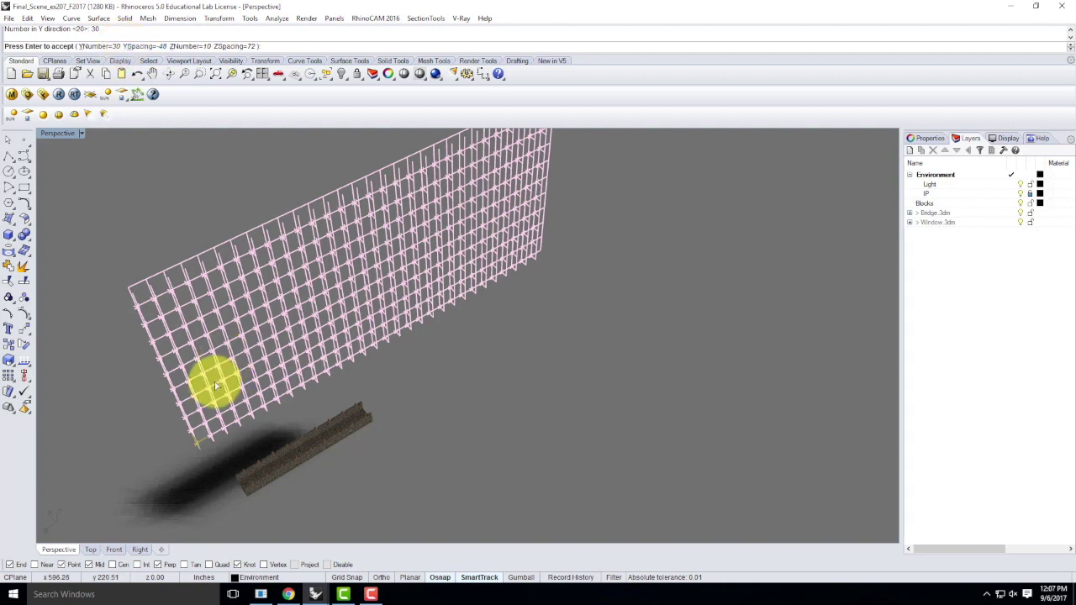
scroll(168, 420, down, 3)
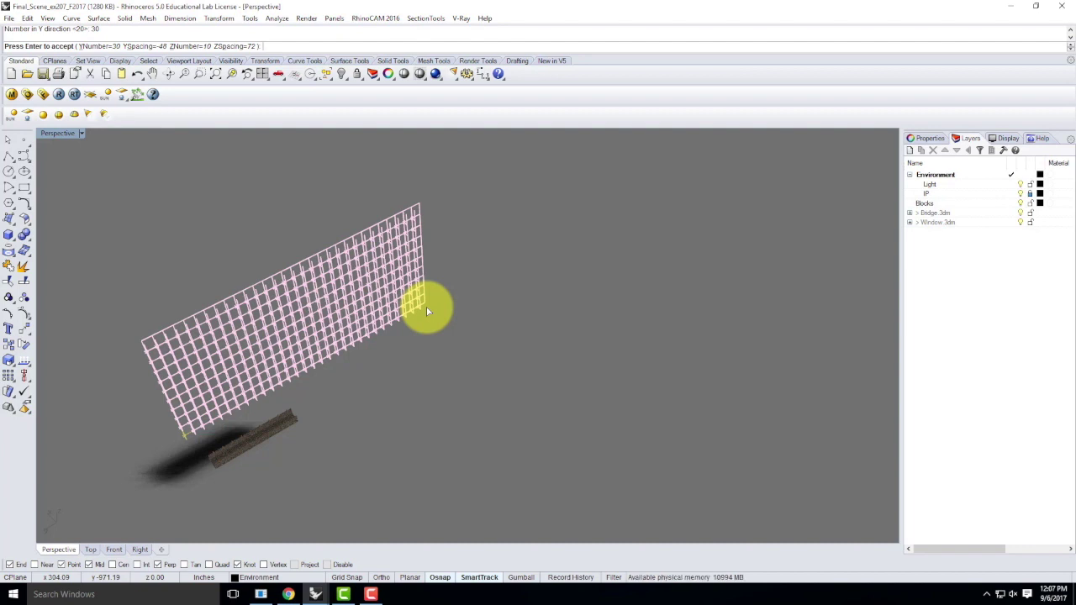
key(Return)
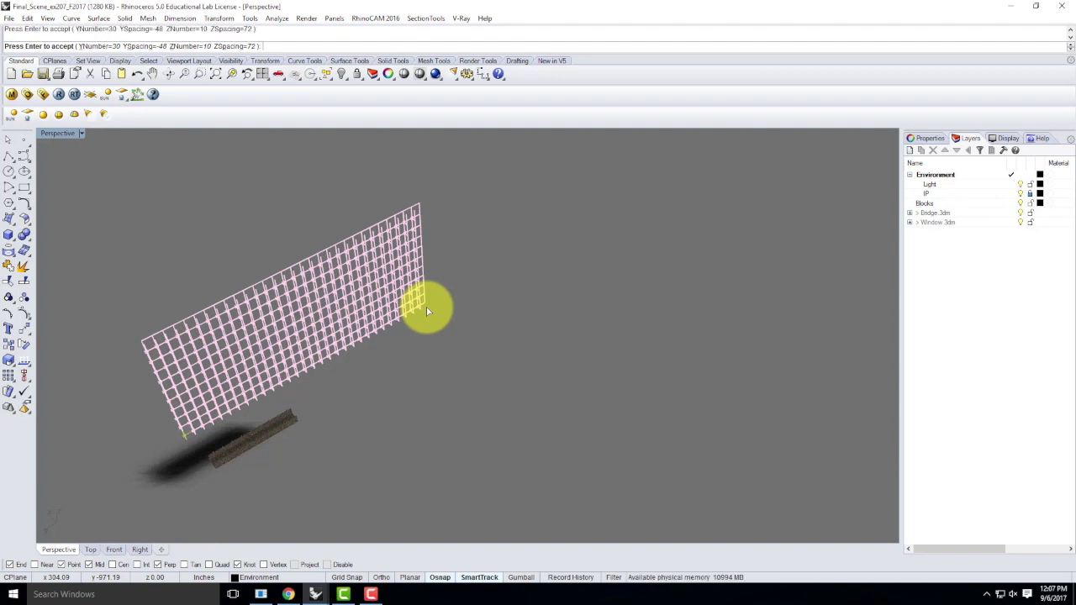
key(Return)
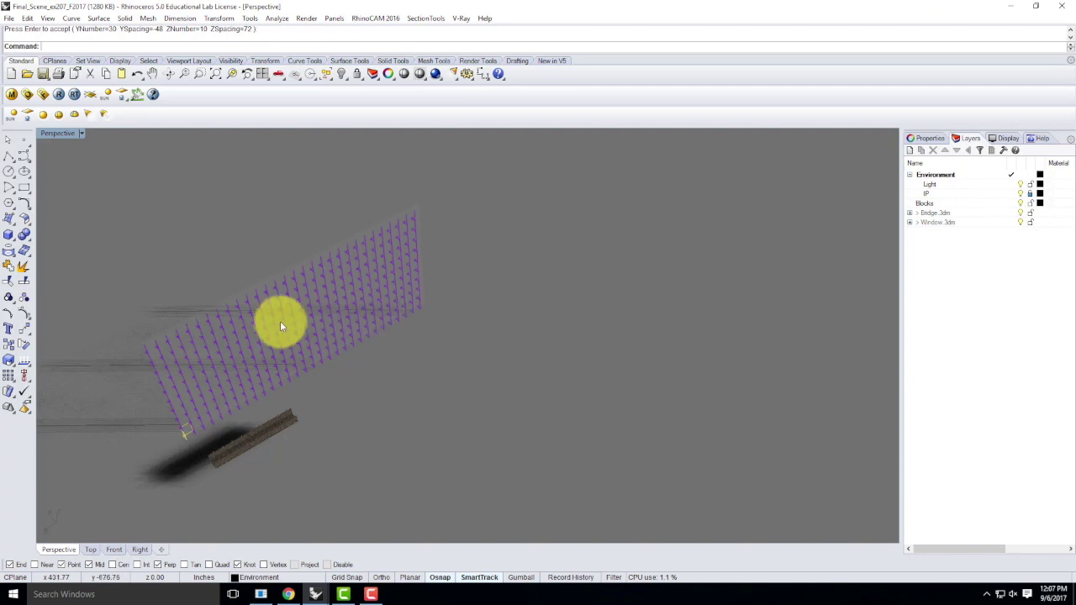
Select the whole window wall in the Top view and move it about 388 in straight along positive Y beside the bridge.
right_drag(215, 324, 188, 279)
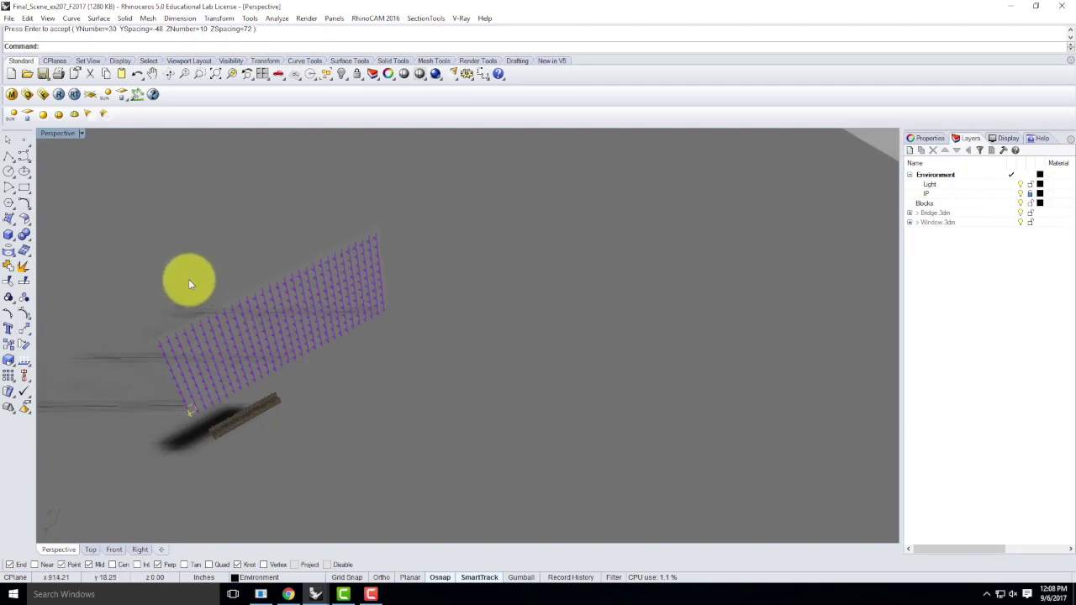
double_click(66, 134)
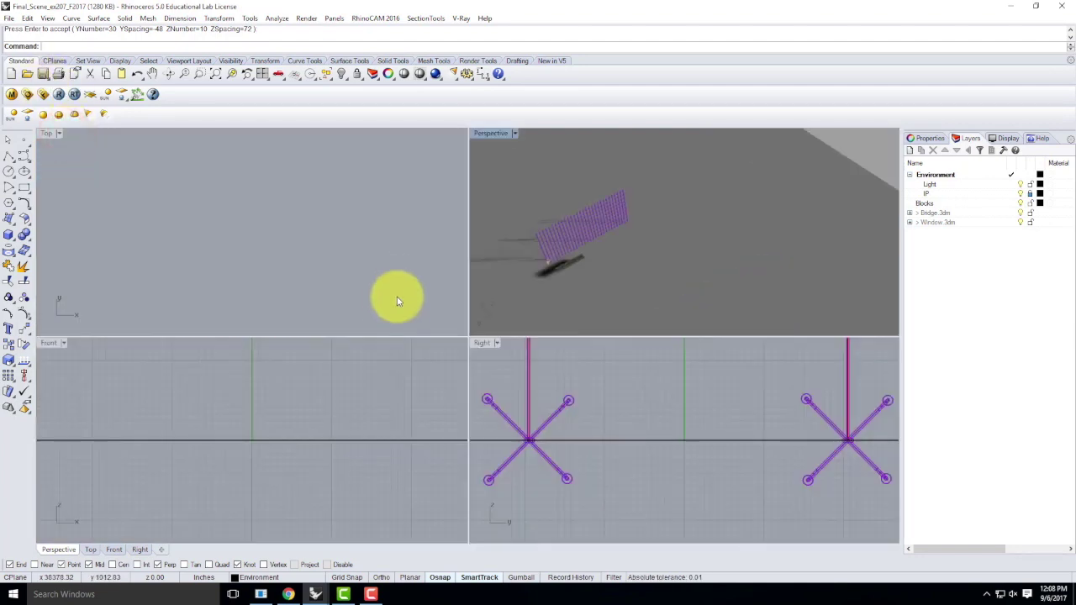
scroll(228, 378, down, 5)
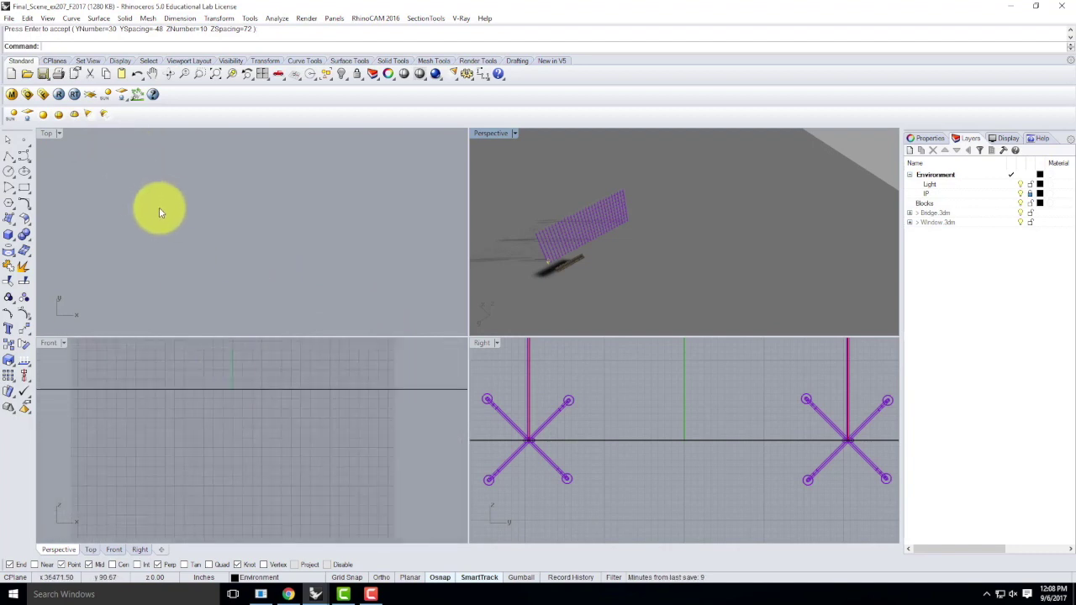
scroll(220, 222, down, 5)
scroll(177, 220, up, 8)
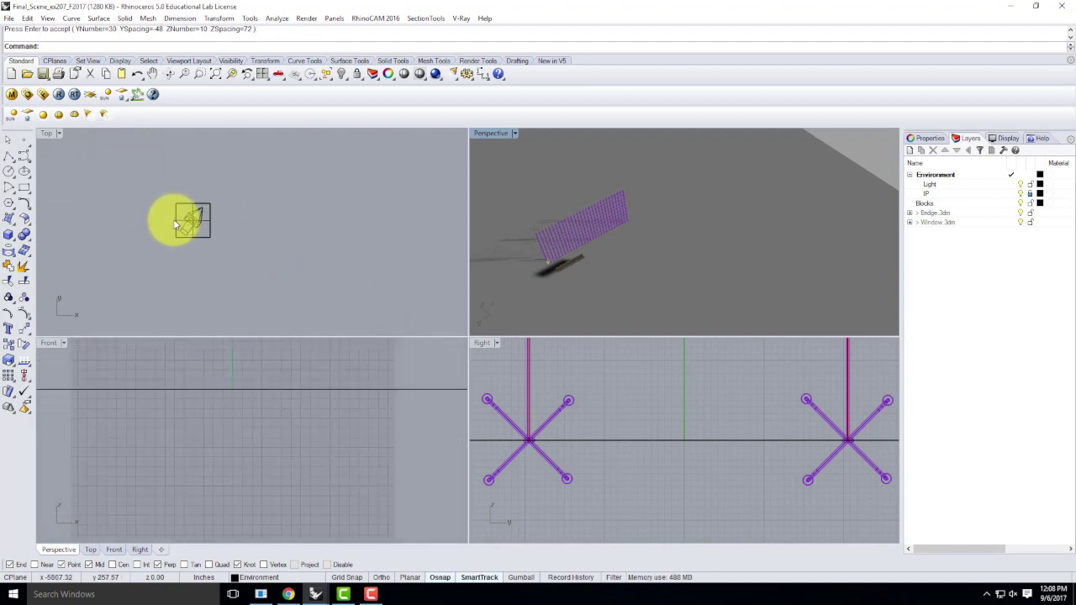
scroll(215, 181, up, 3)
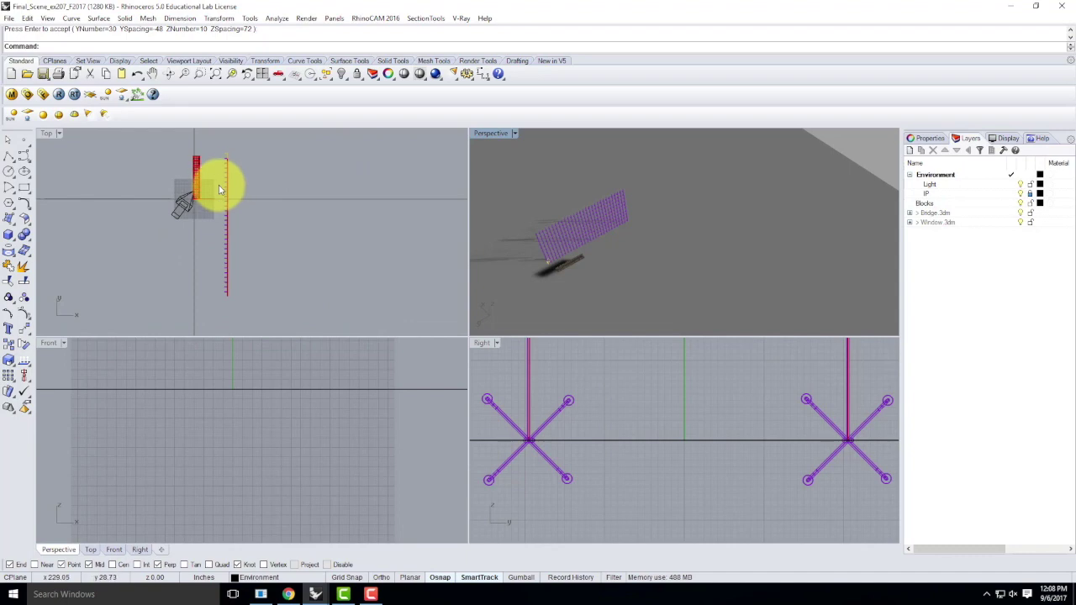
click(217, 144)
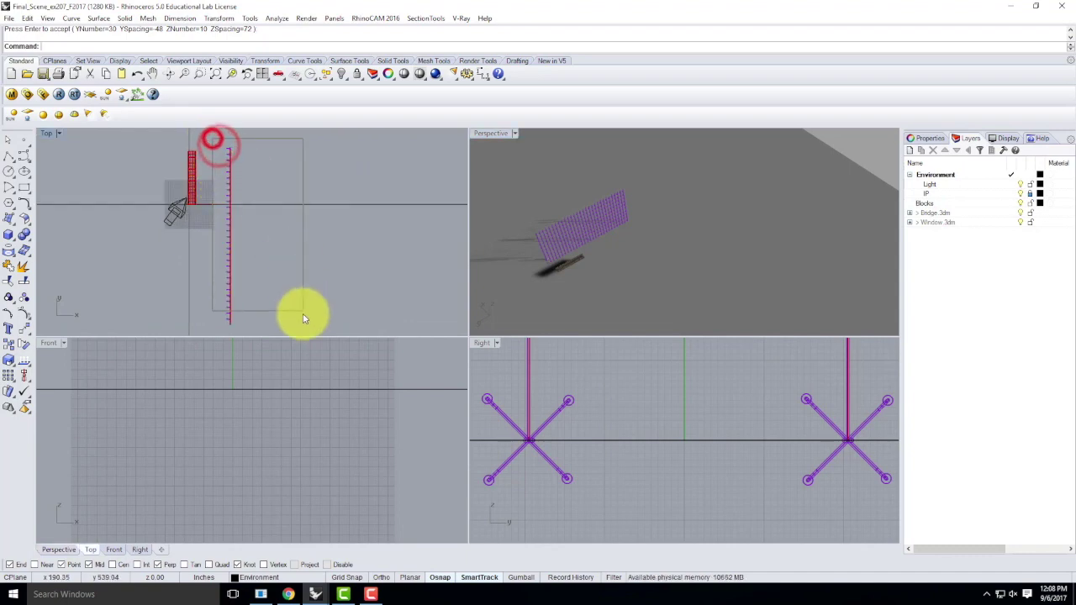
key(Return)
text(m)
key(Return)
click(309, 267)
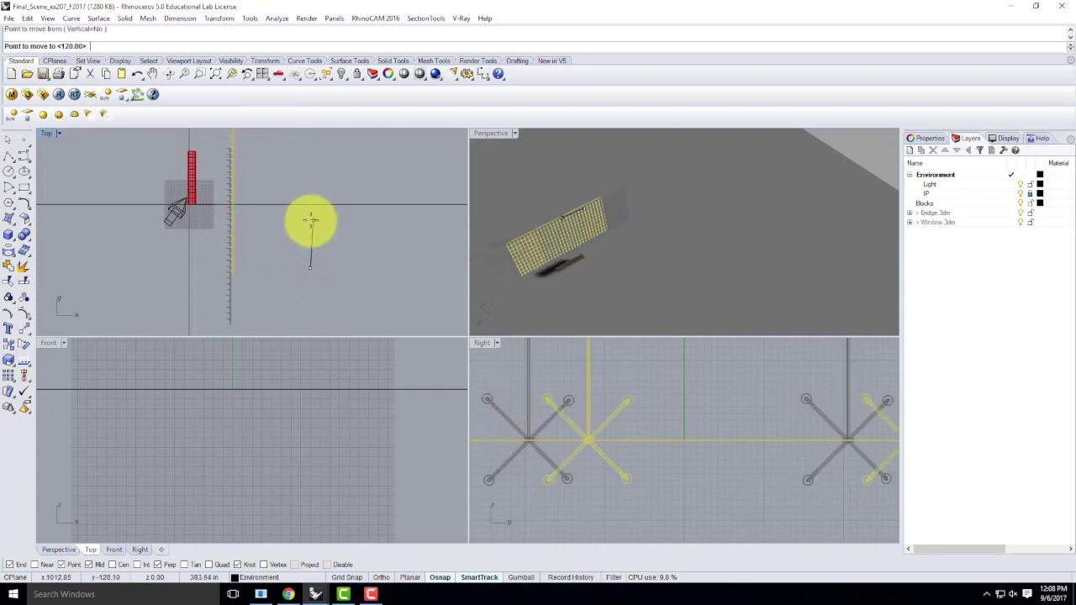
click(310, 221)
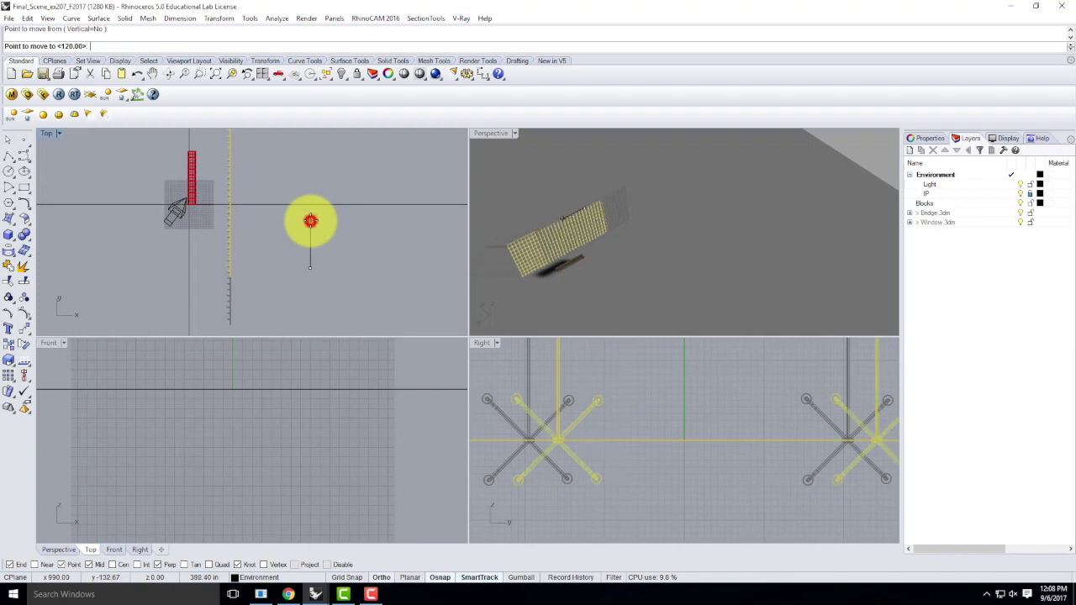
Assign the selected window array to the Blocks layer, check it in the Perspective view, and deselect it.
click(495, 134)
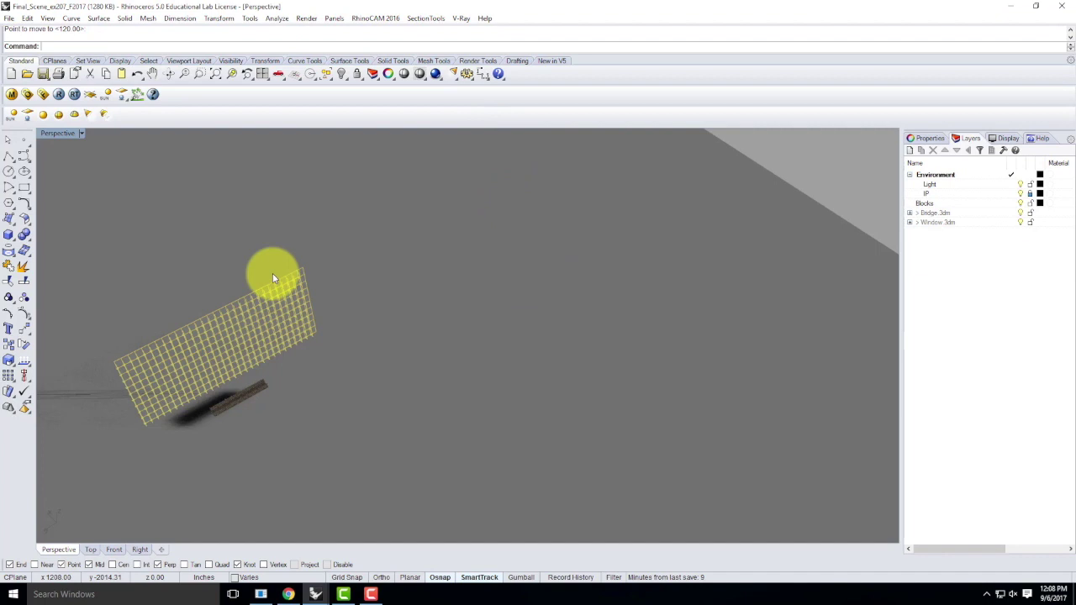
scroll(329, 380, down, 2)
right_drag(255, 411, 250, 345)
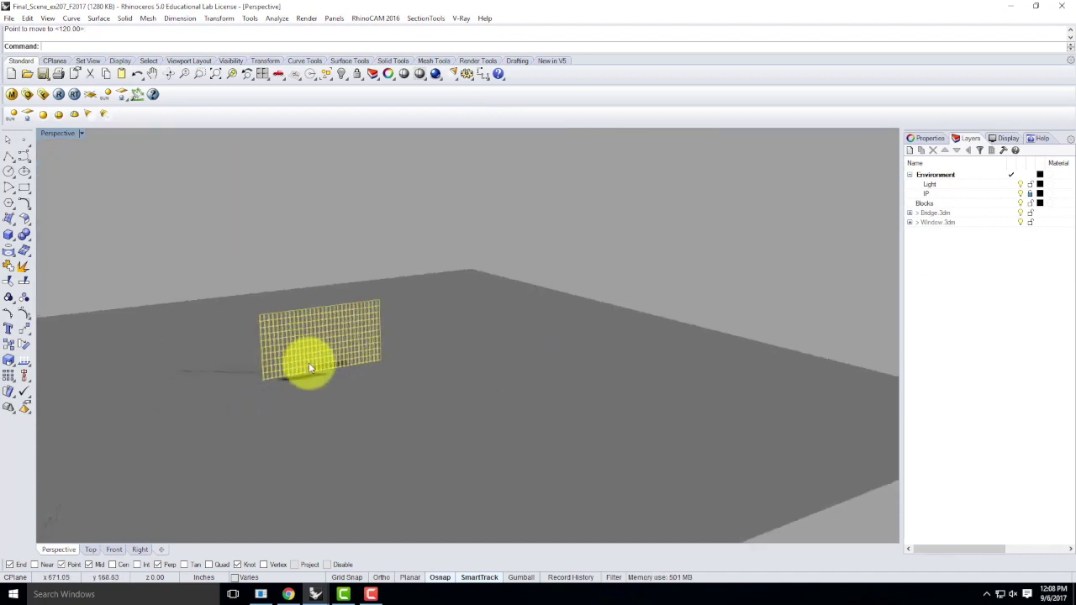
right_drag(309, 363, 316, 379)
scroll(317, 378, up, 3)
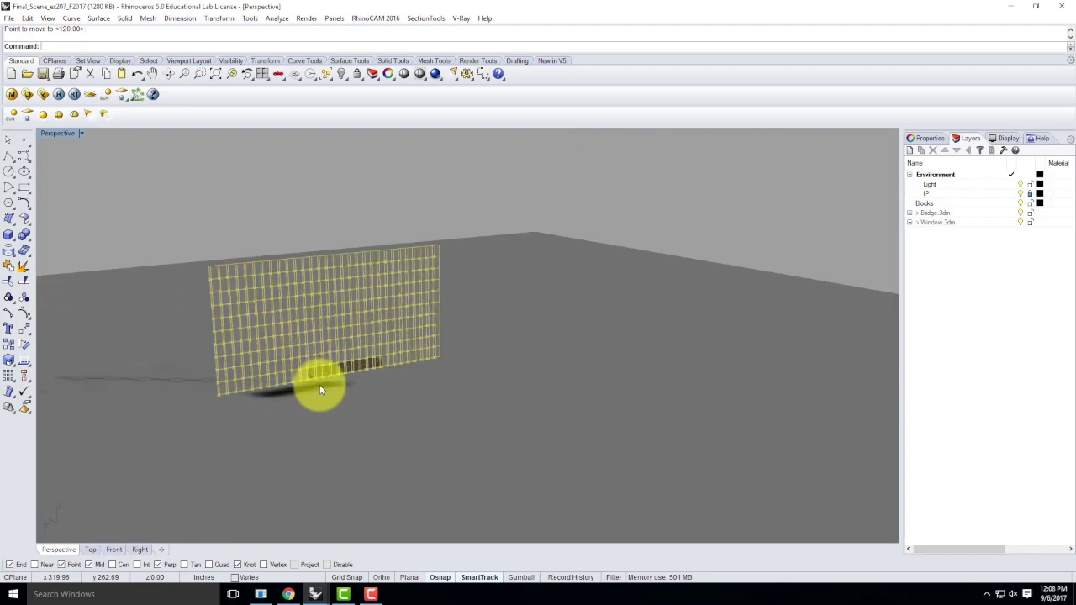
scroll(345, 412, up, 1)
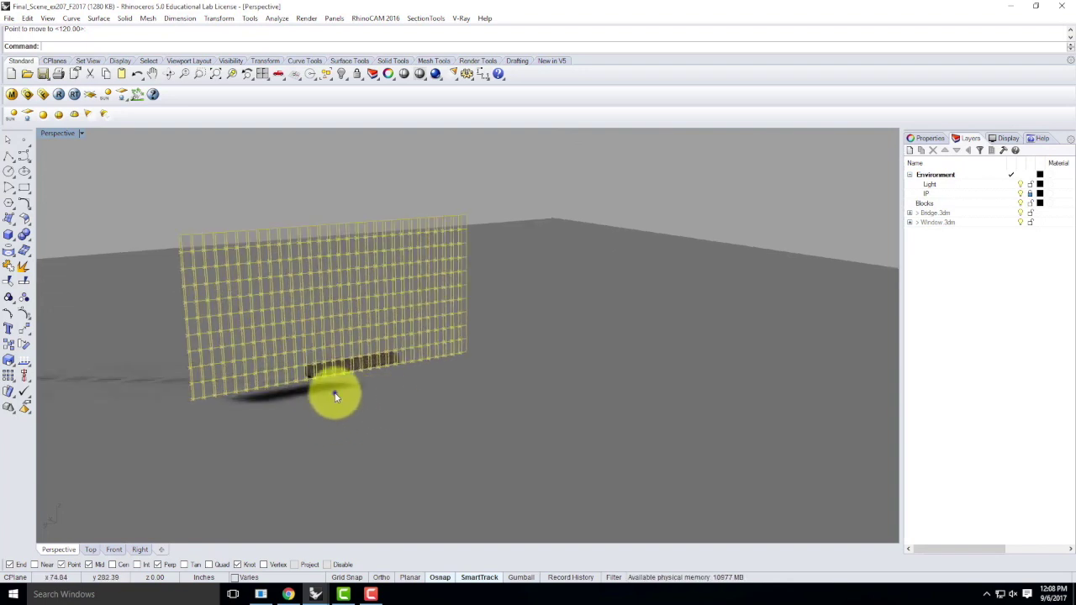
right_drag(333, 387, 334, 380)
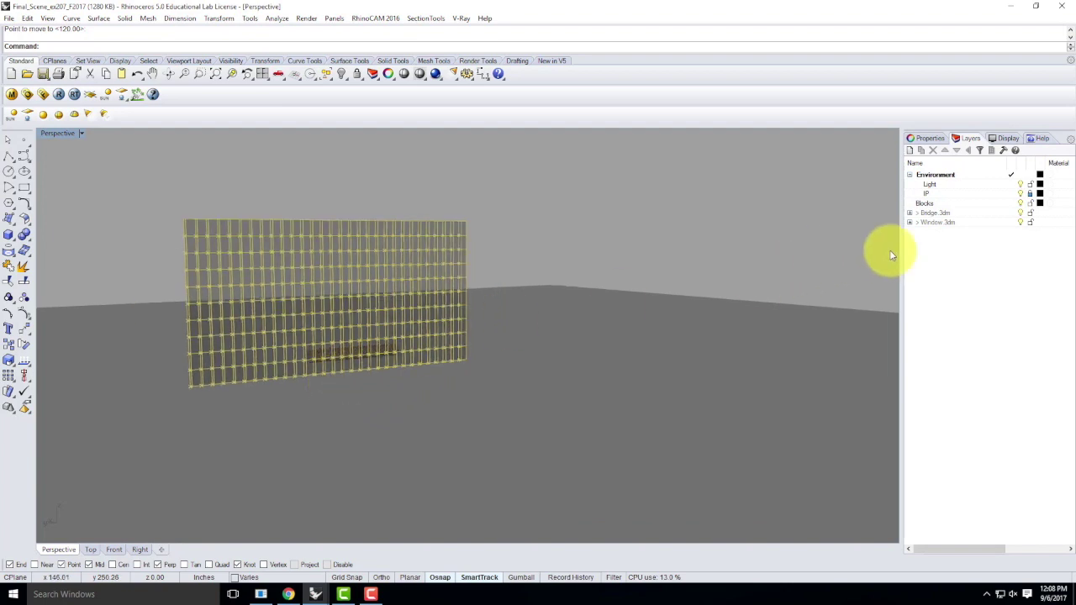
right_click(929, 204)
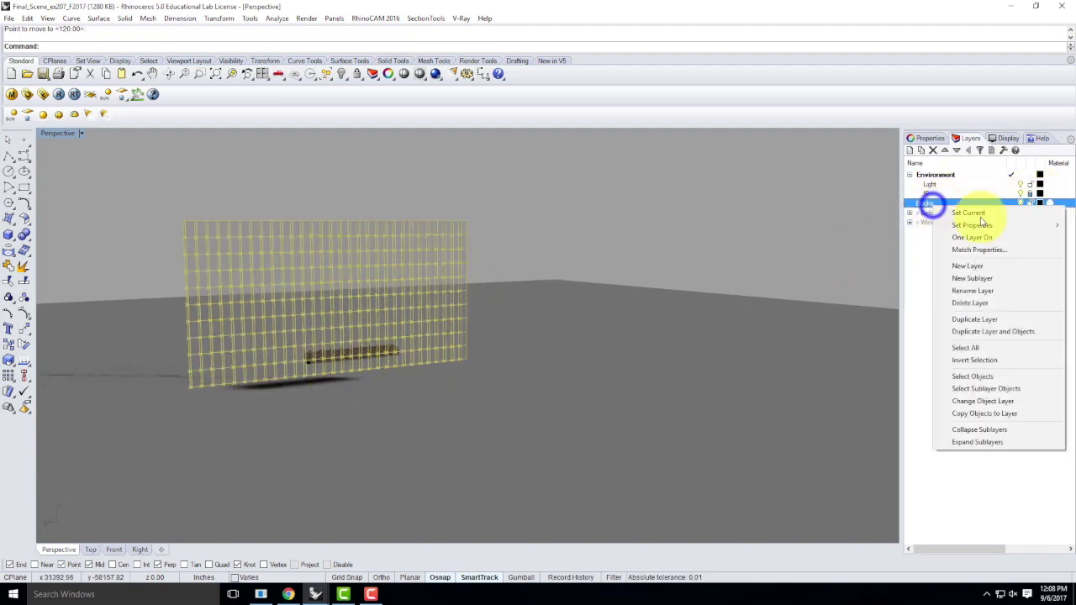
click(980, 401)
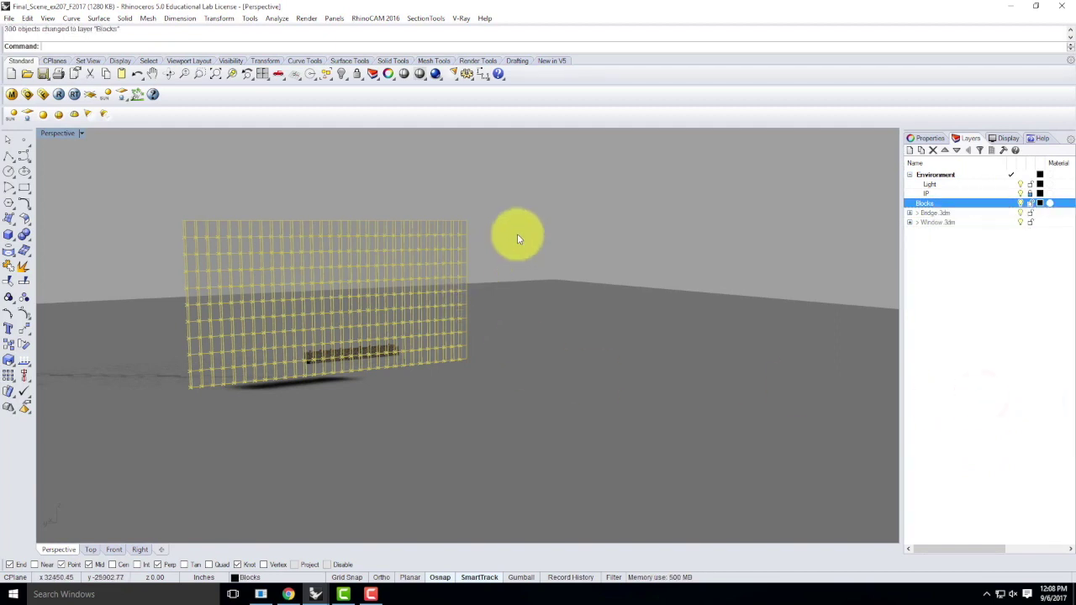
click(517, 231)
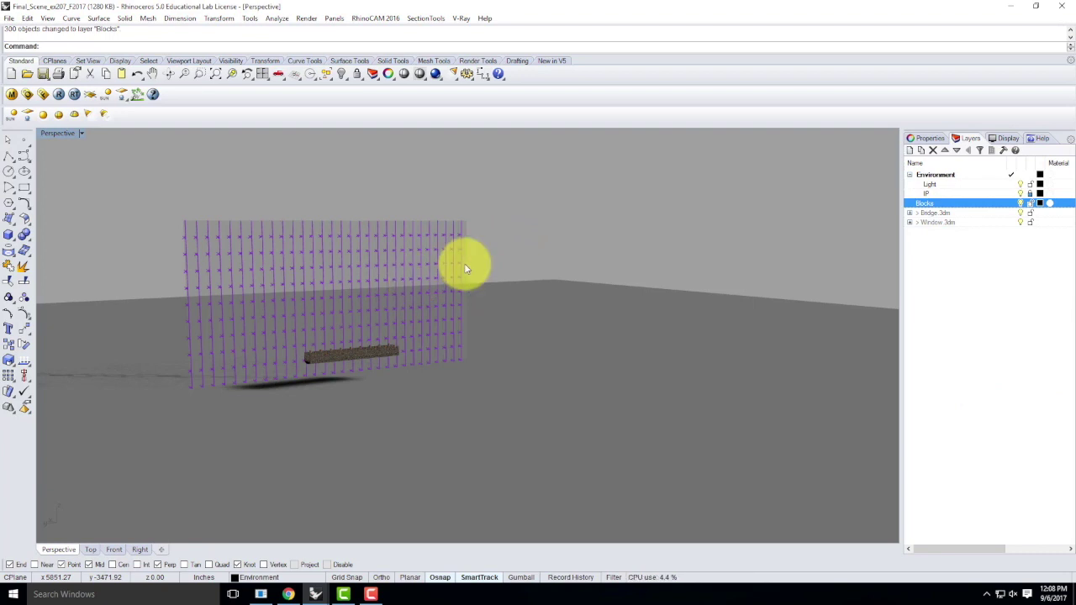
Open the V-Ray option editor and expand its Environment settings.
scroll(330, 354, up, 5)
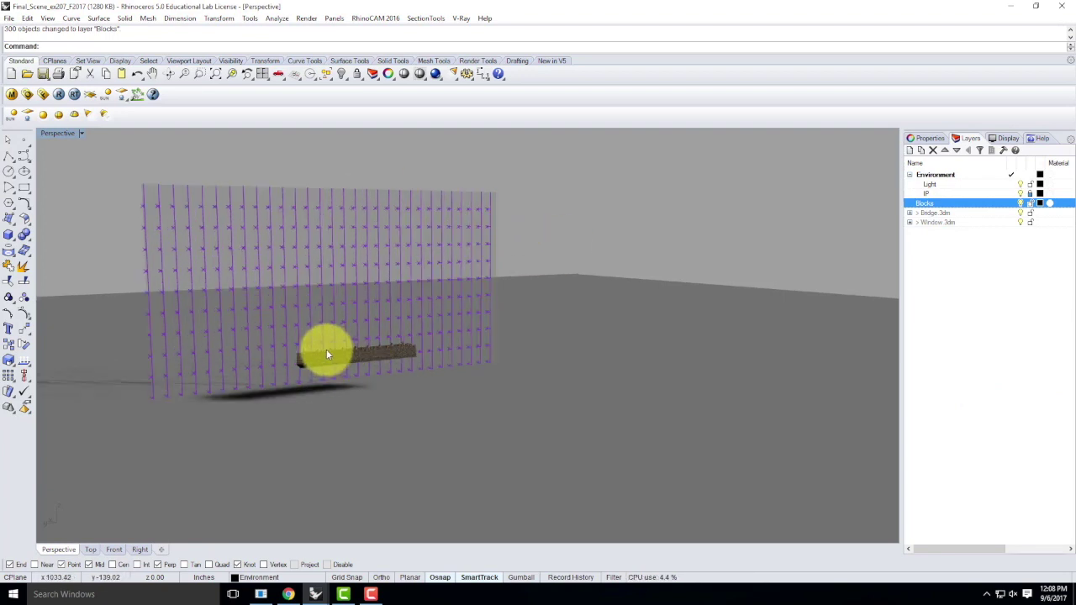
scroll(330, 352, up, 5)
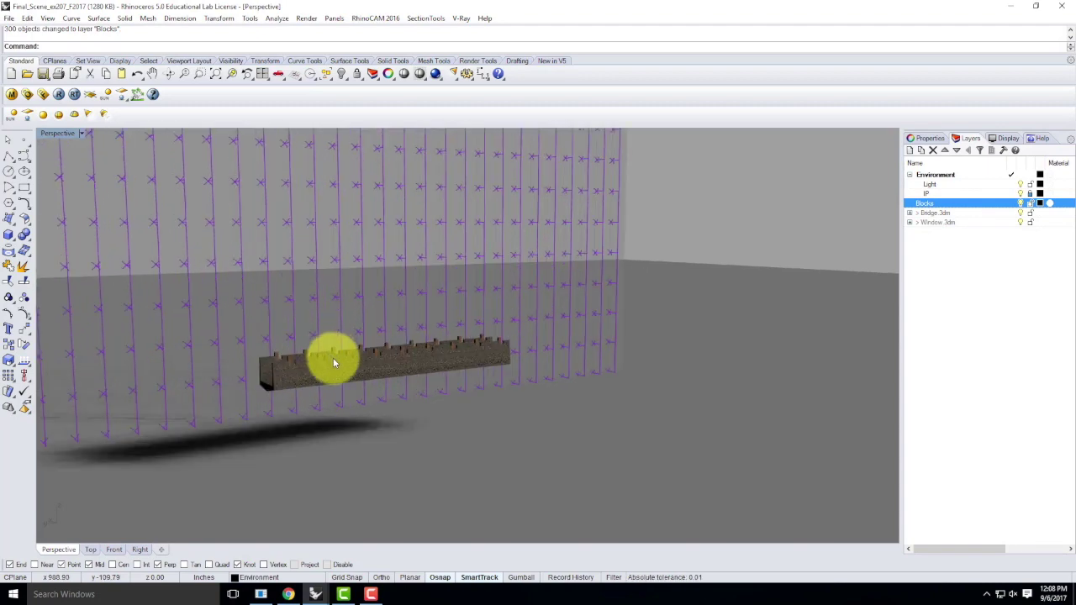
right_drag(456, 379, 372, 413)
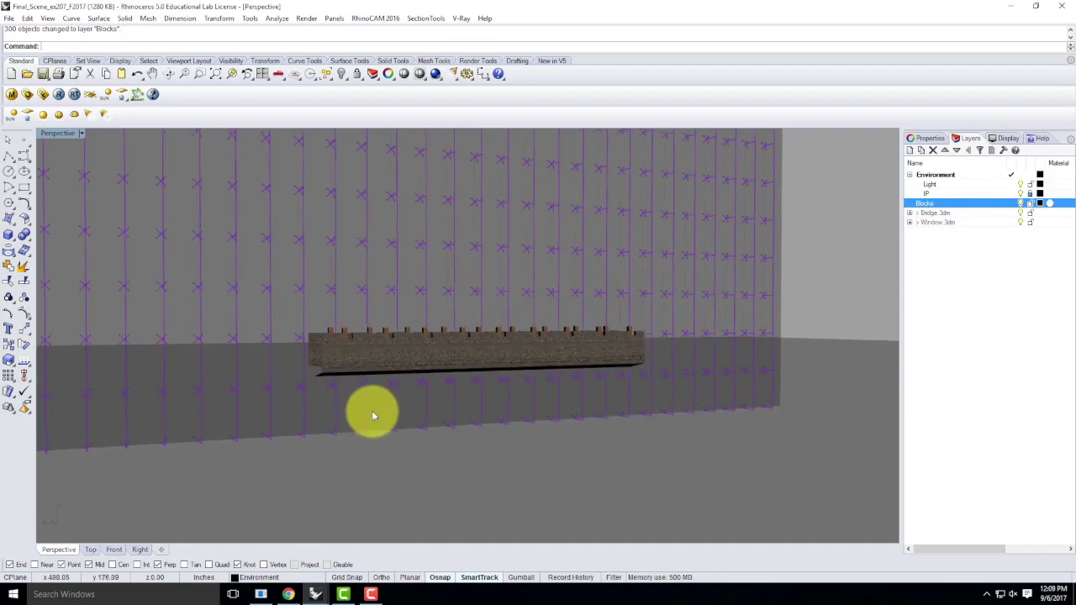
scroll(196, 349, up, 2)
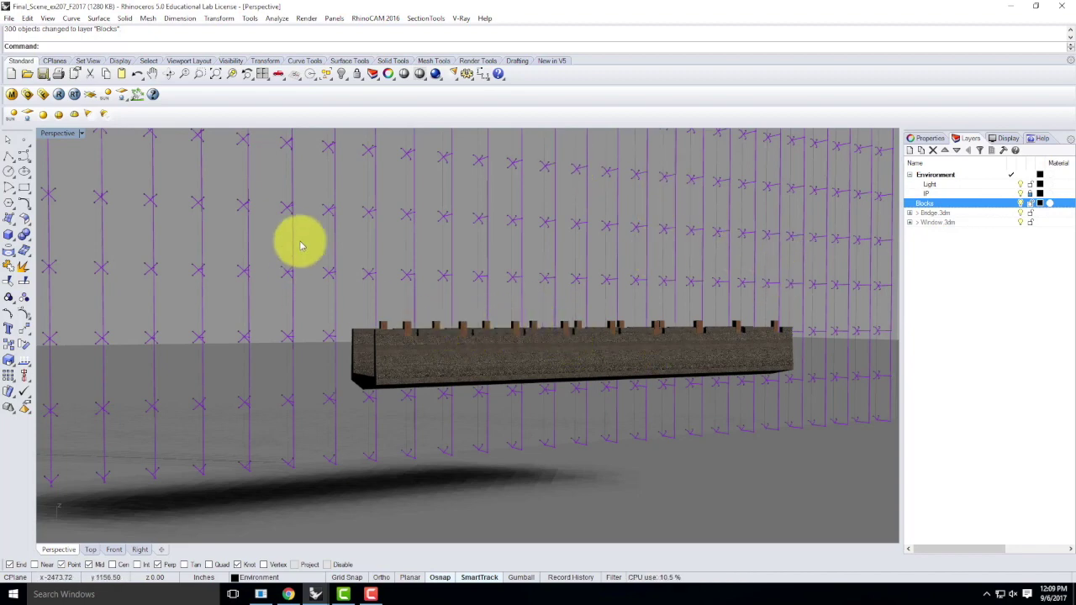
click(28, 17)
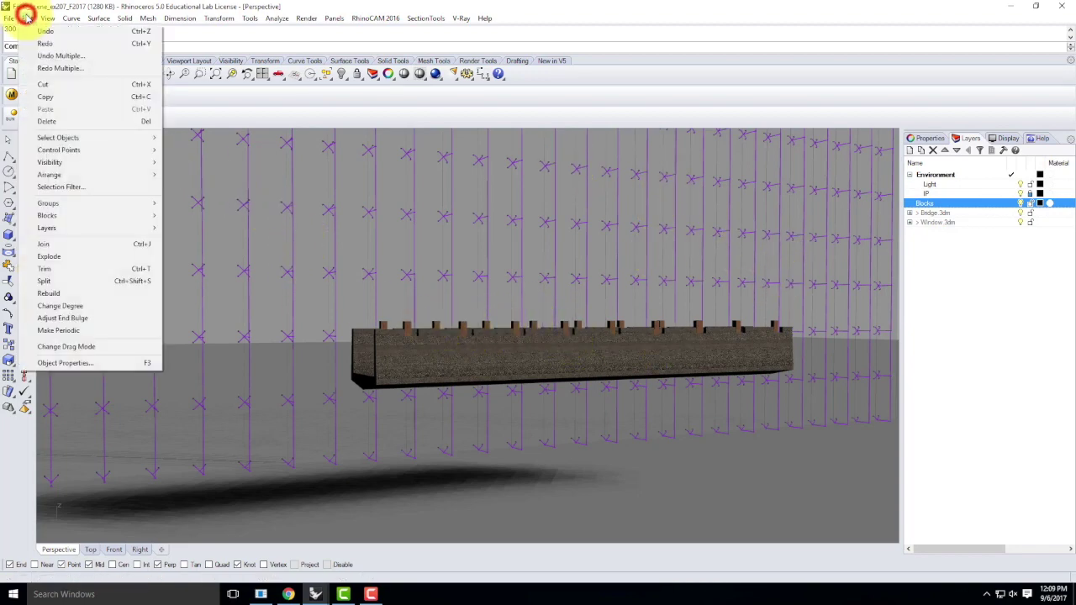
click(29, 19)
click(27, 95)
click(524, 245)
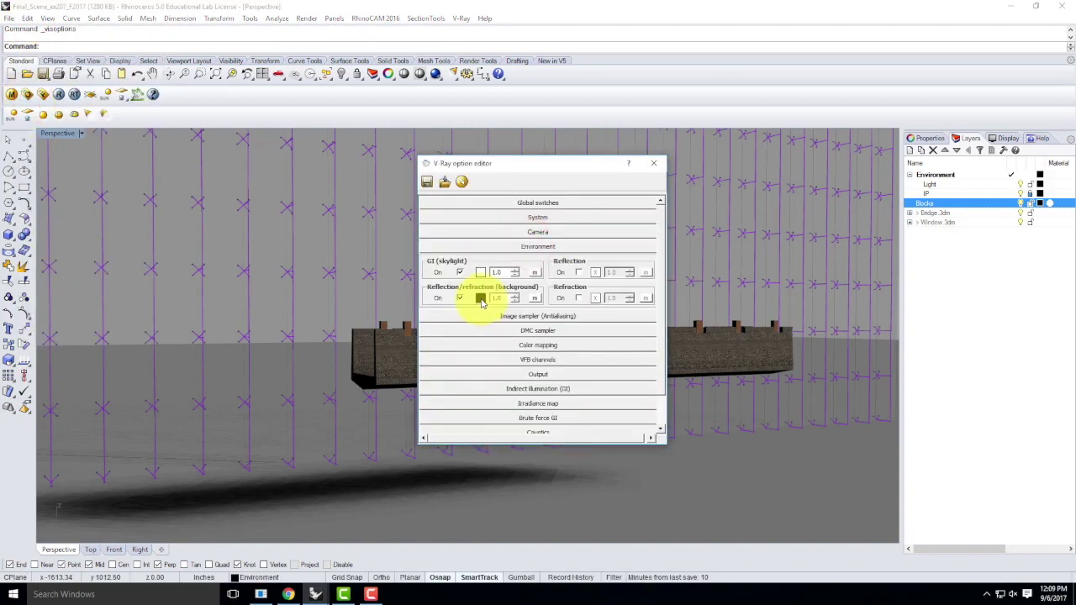
Set the V-Ray reflection/refraction background color to white.
click(480, 299)
click(210, 113)
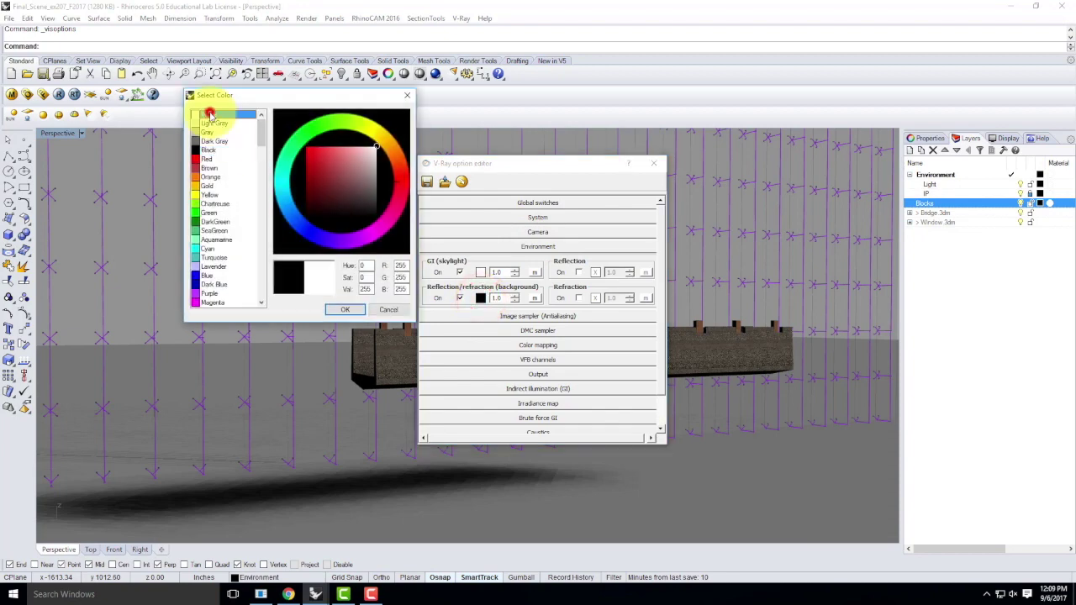
click(346, 310)
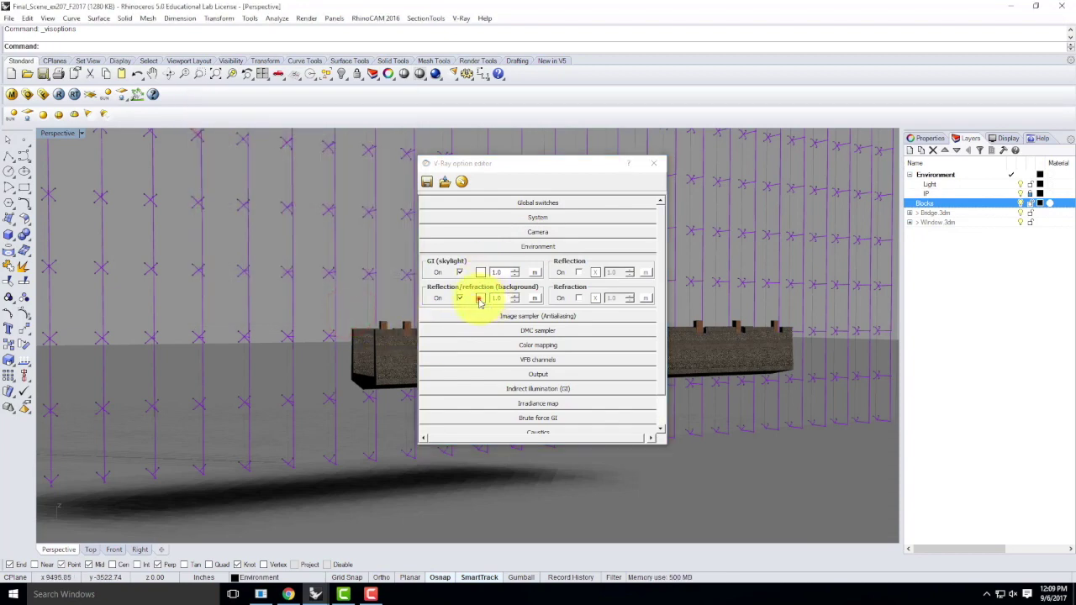
Change the V-Ray reflection/refraction background color to light blue and close the option editor.
click(480, 298)
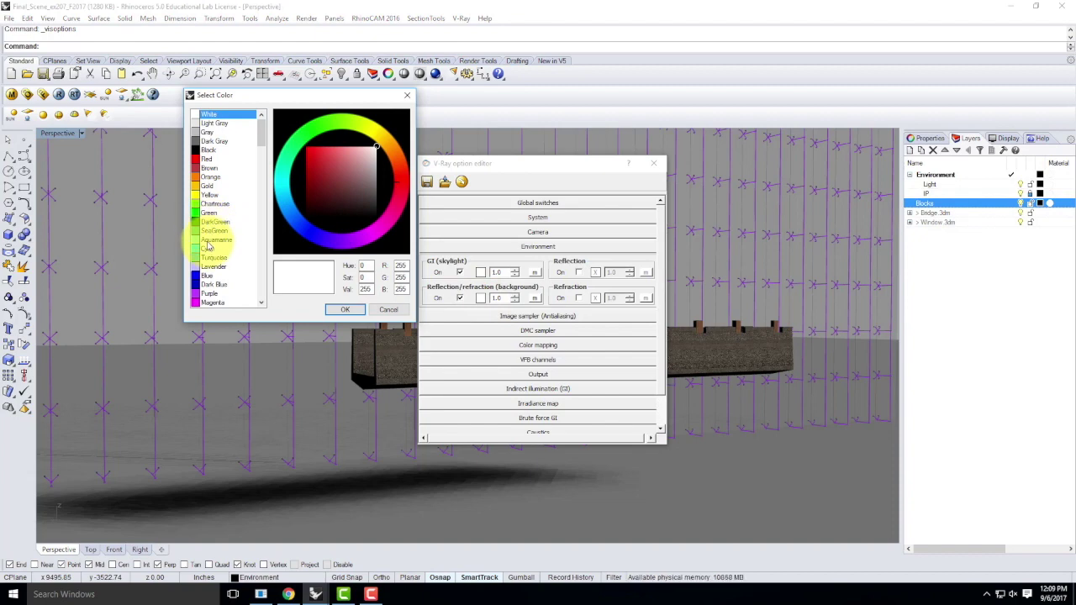
click(292, 206)
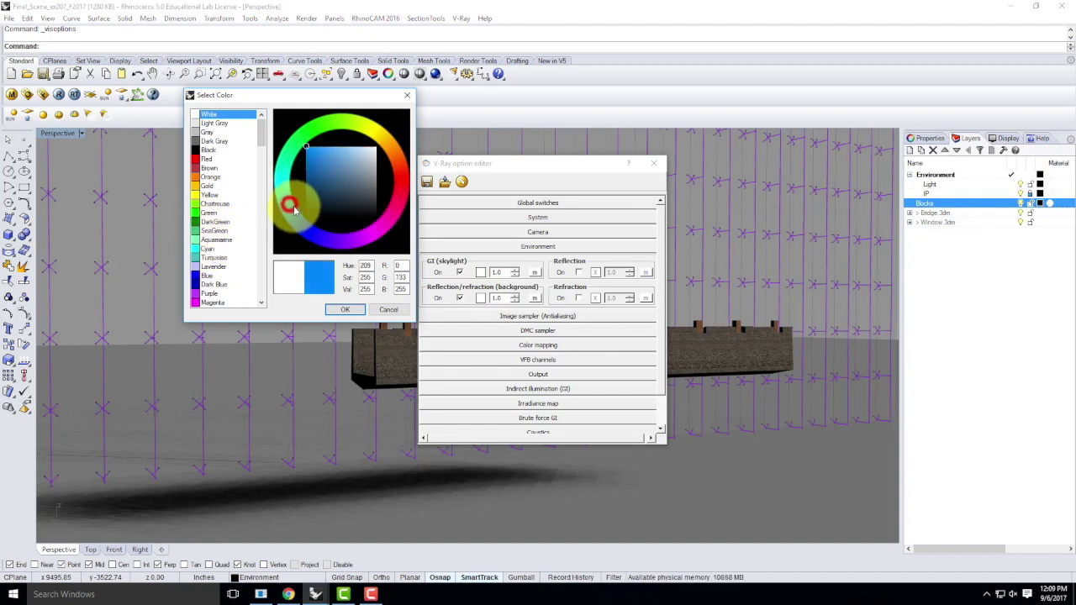
drag(361, 168, 356, 144)
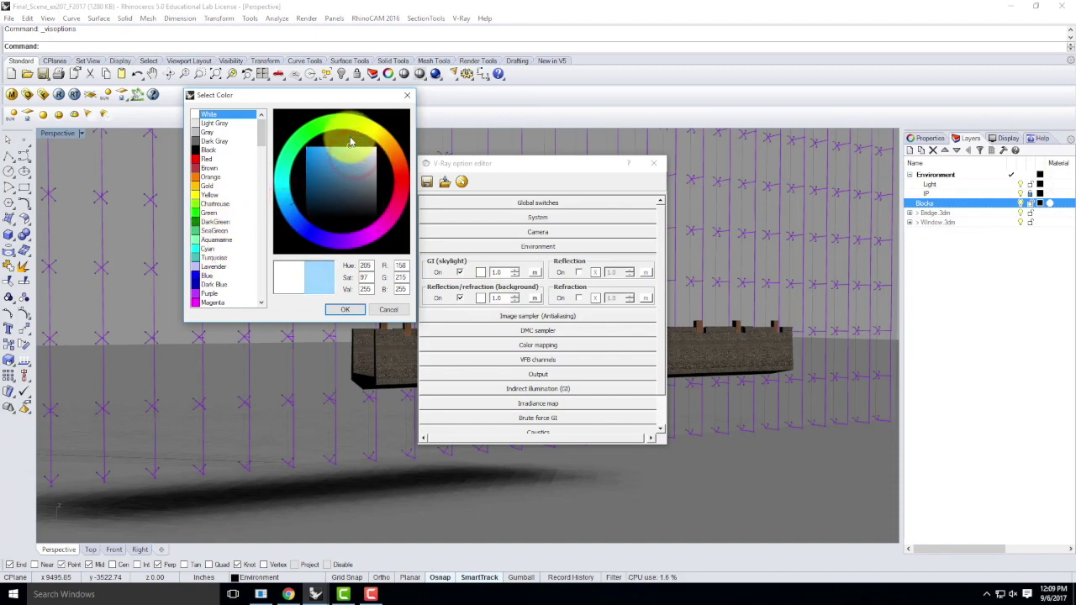
click(341, 310)
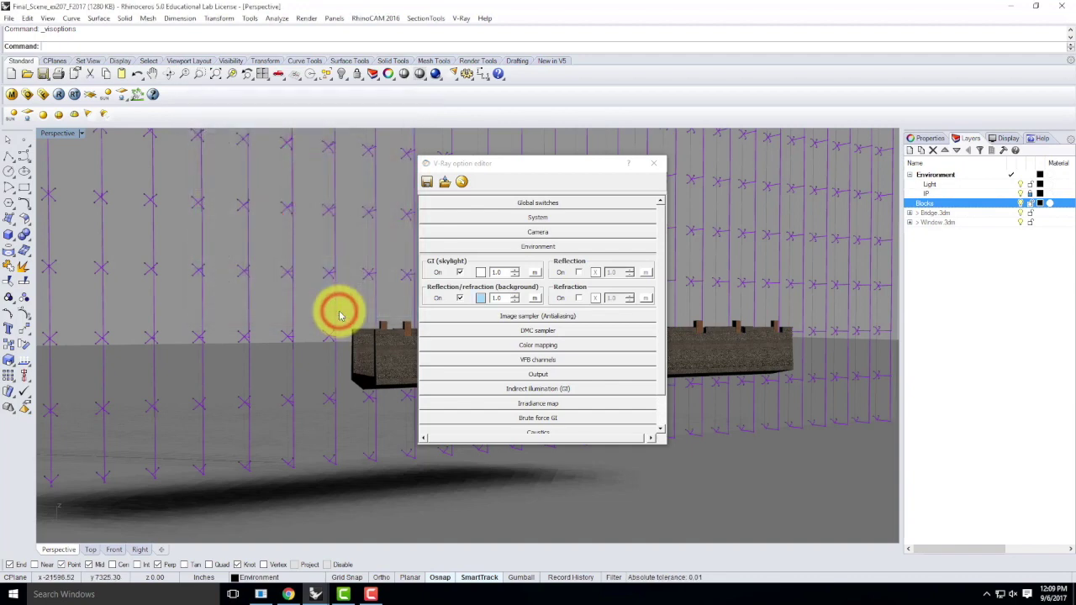
click(653, 162)
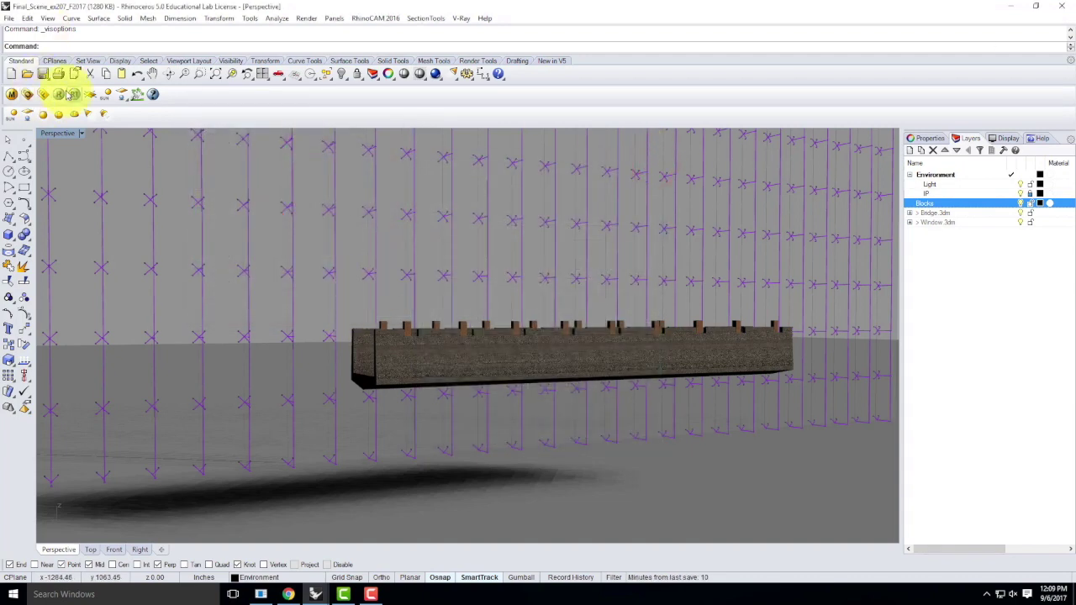
Match the V-Ray output size to the viewport's aspect ratio with the ratio locked, and render the Perspective view.
click(27, 94)
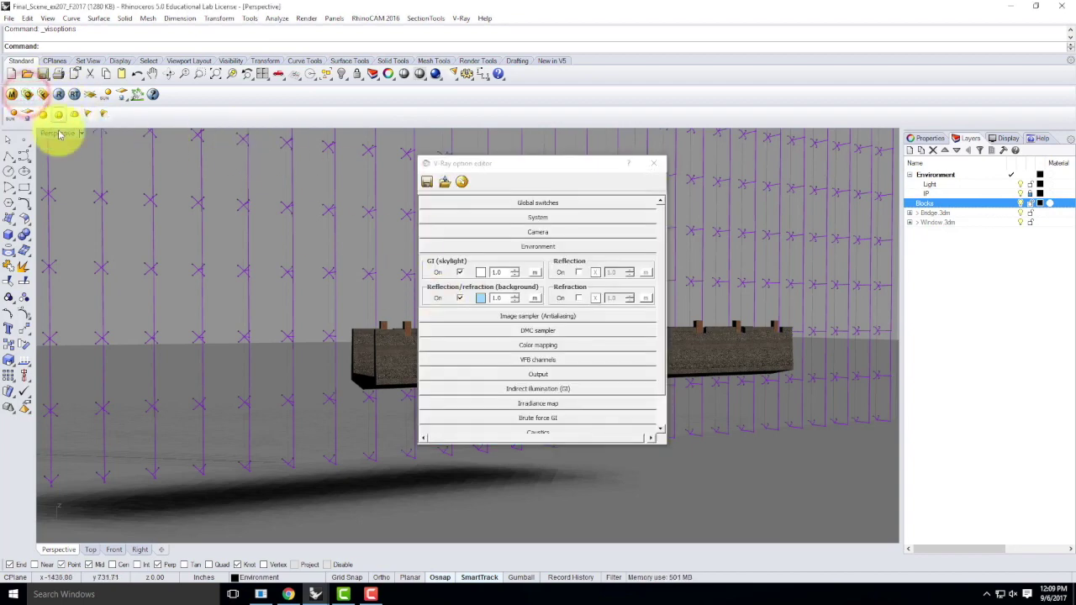
click(534, 246)
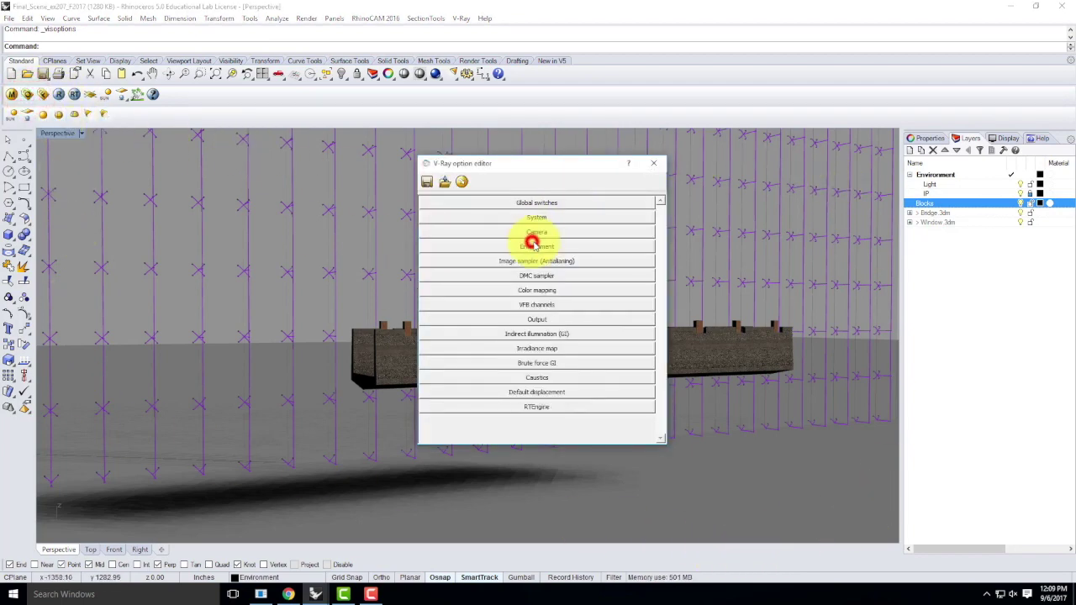
click(541, 320)
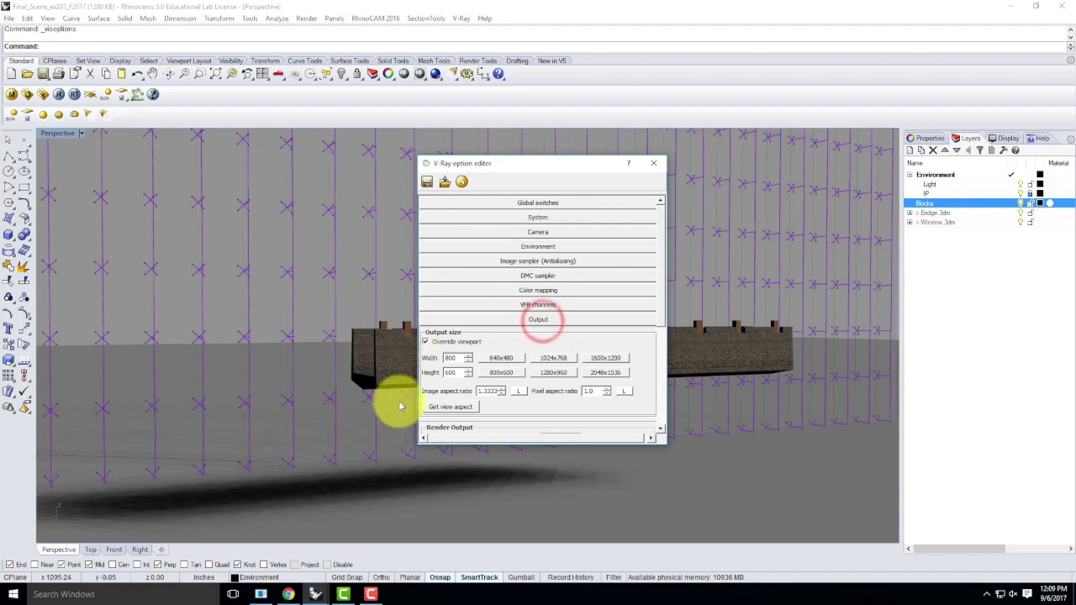
click(446, 409)
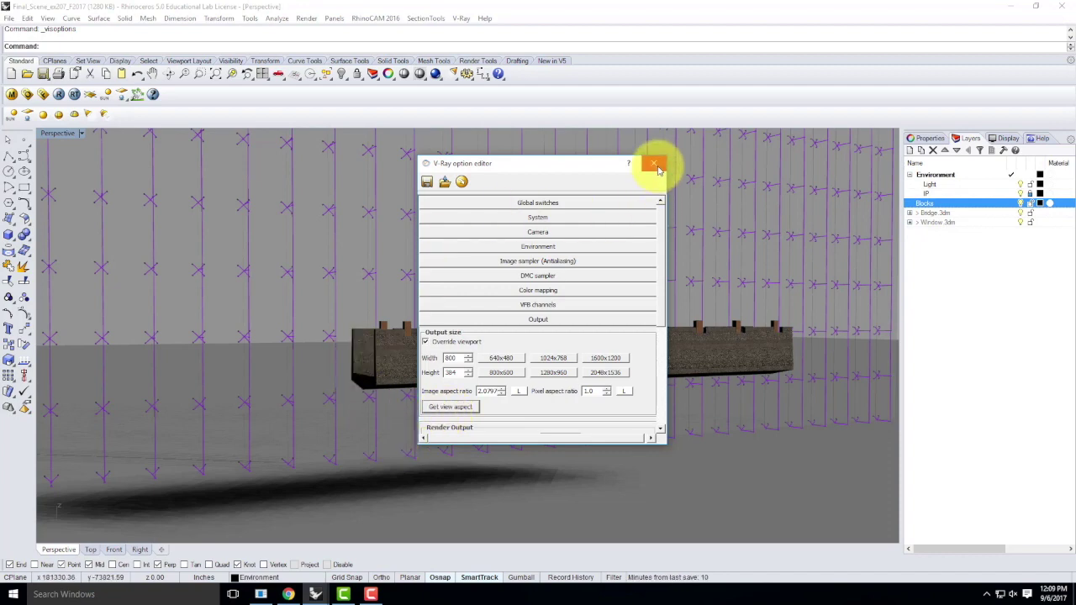
click(518, 391)
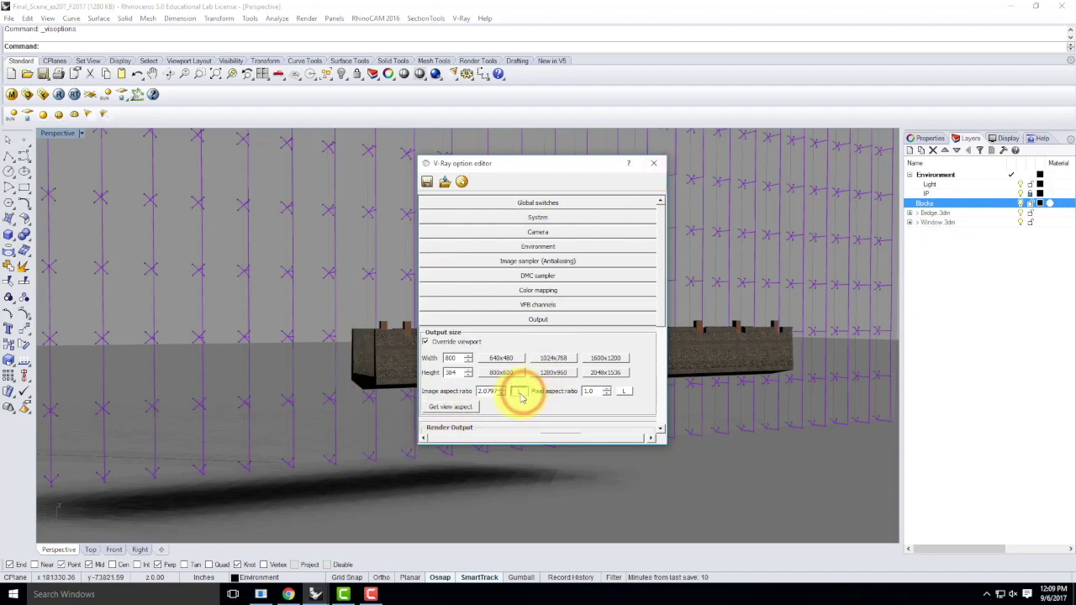
click(654, 163)
click(59, 95)
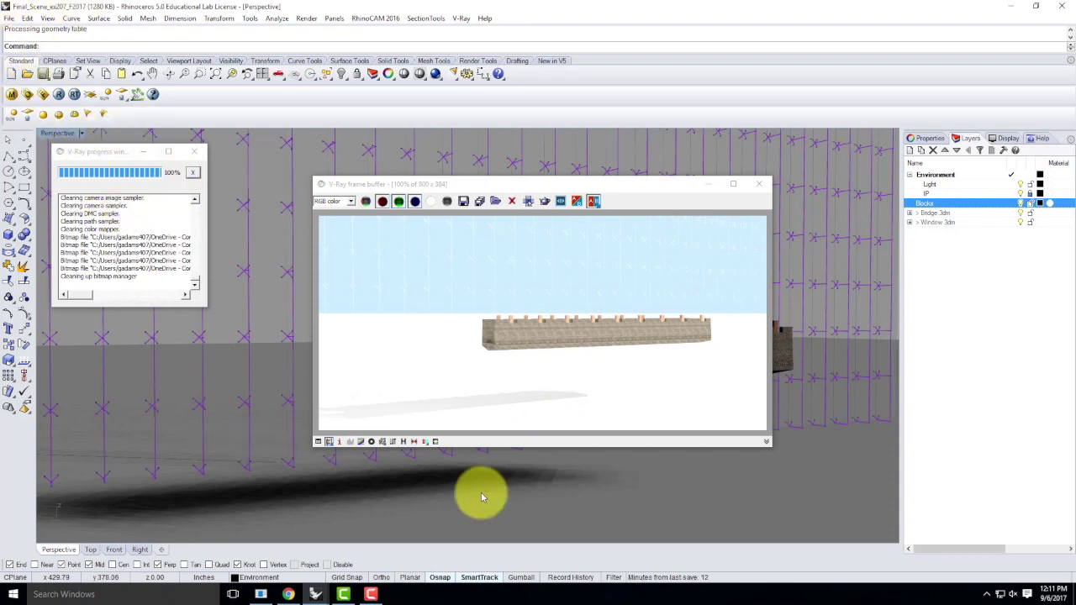
click(344, 592)
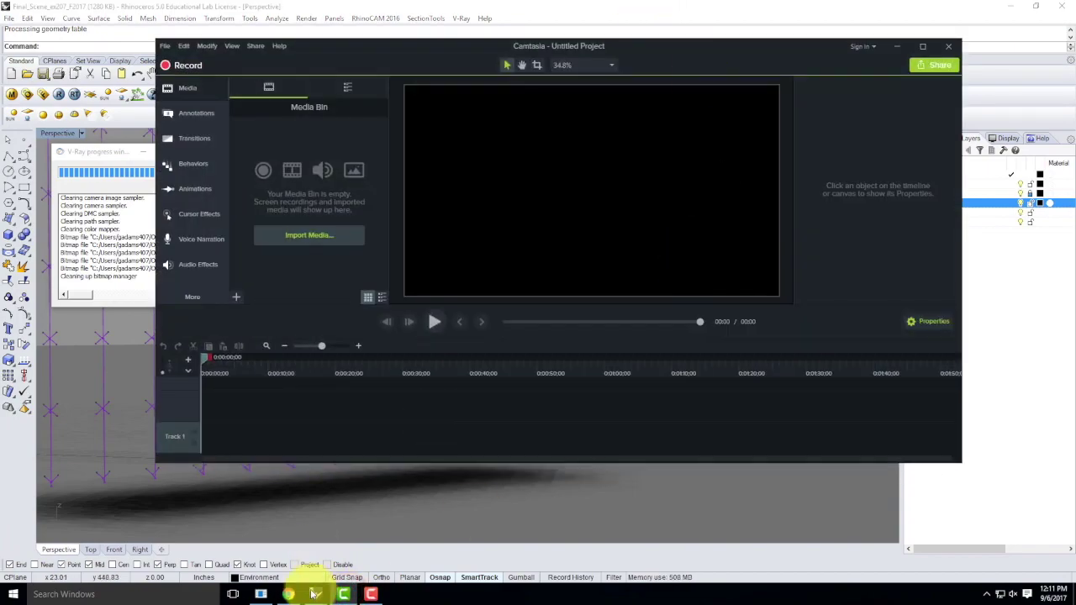
click(370, 593)
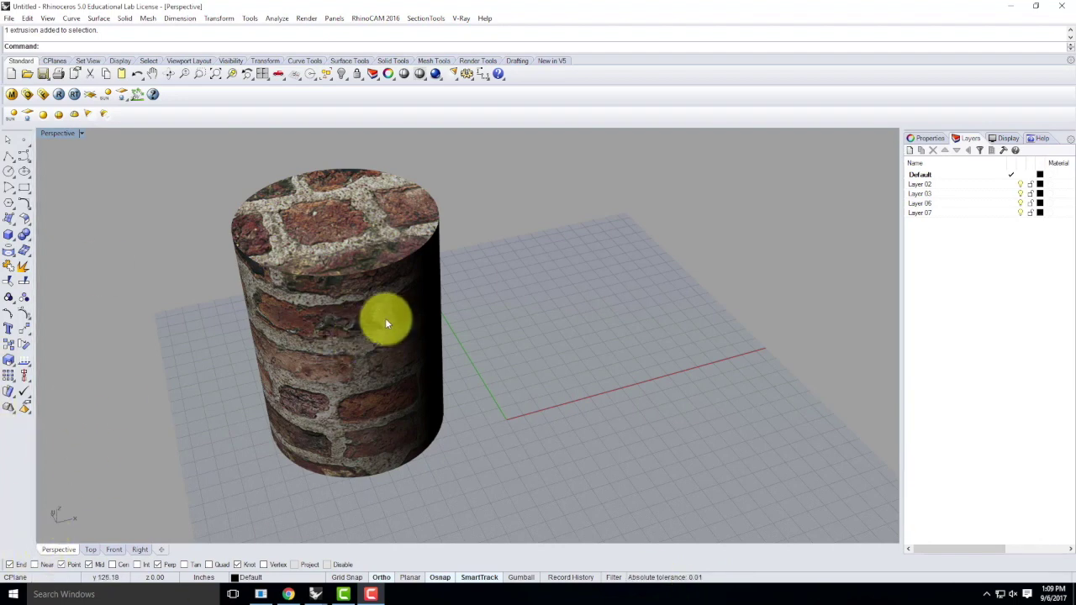
Apply capped box mapping to the brick cylinder using its bounding box in World coordinates, and inspect the sides and top.
click(304, 321)
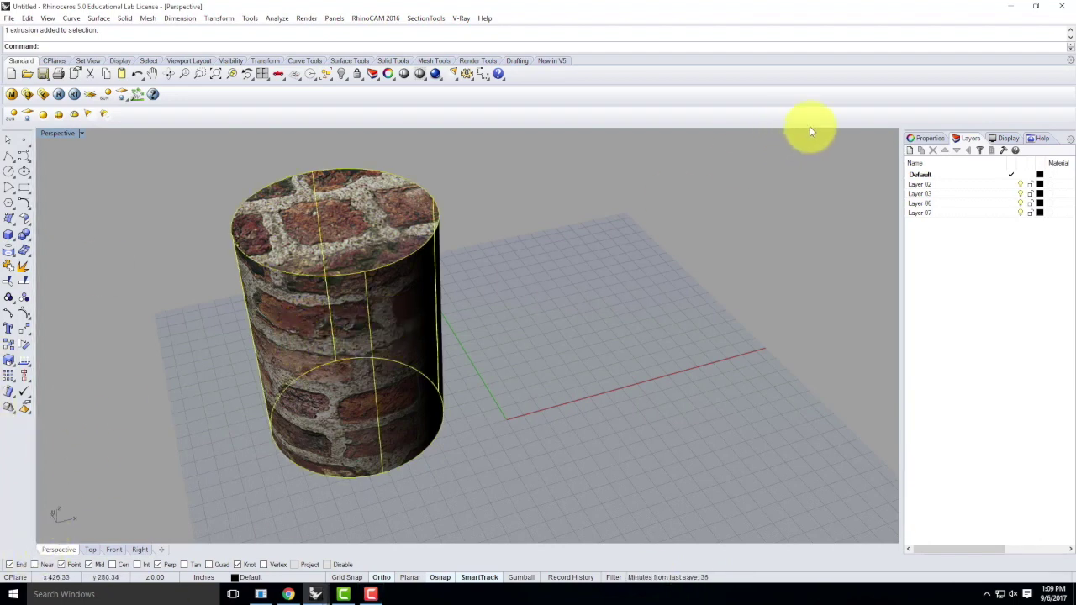
click(923, 138)
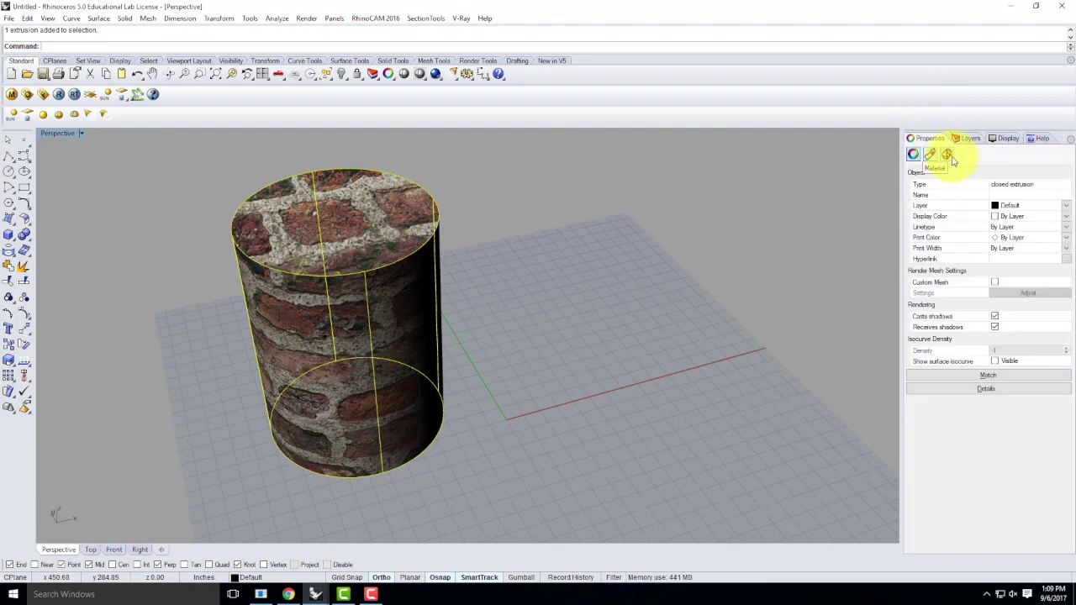
click(947, 156)
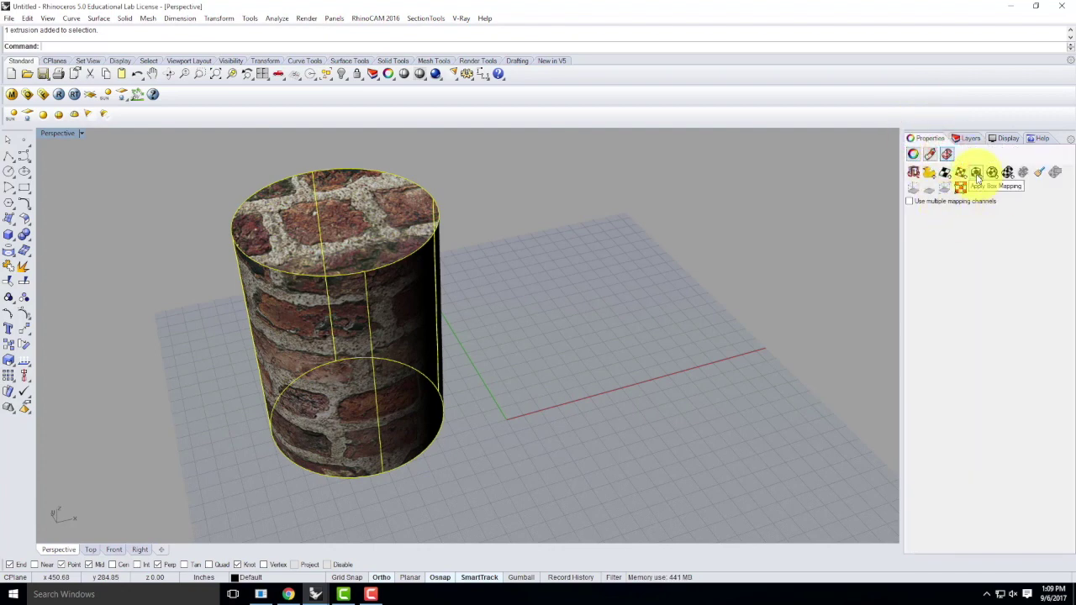
click(977, 173)
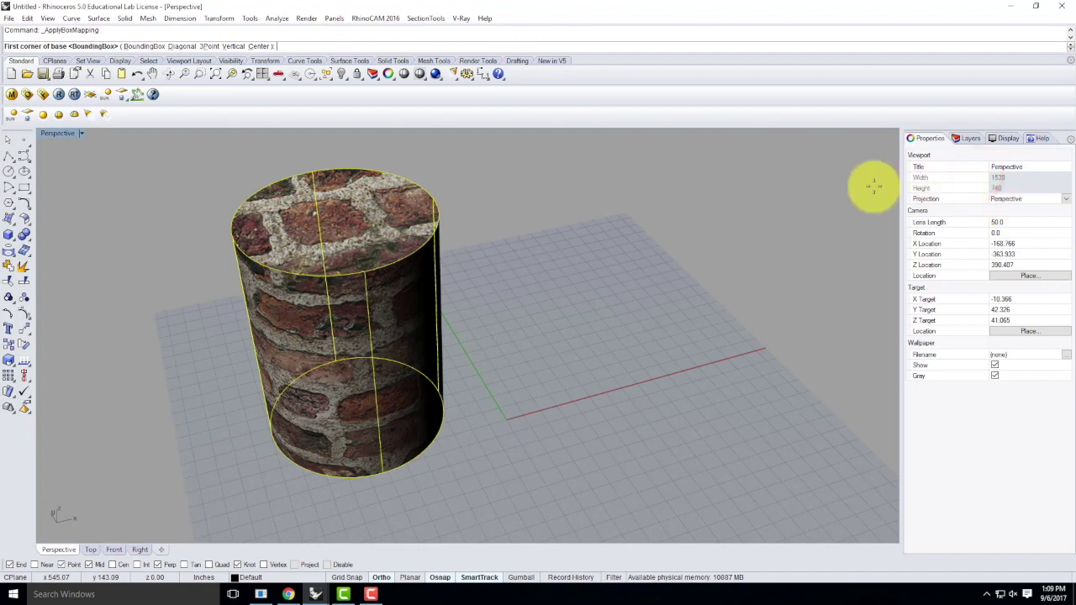
click(141, 47)
click(135, 46)
click(63, 46)
click(558, 272)
mouse_move(543, 353)
right_down()
mouse_move(435, 331)
mouse_move(557, 363)
mouse_move(630, 319)
mouse_move(551, 341)
right_up()
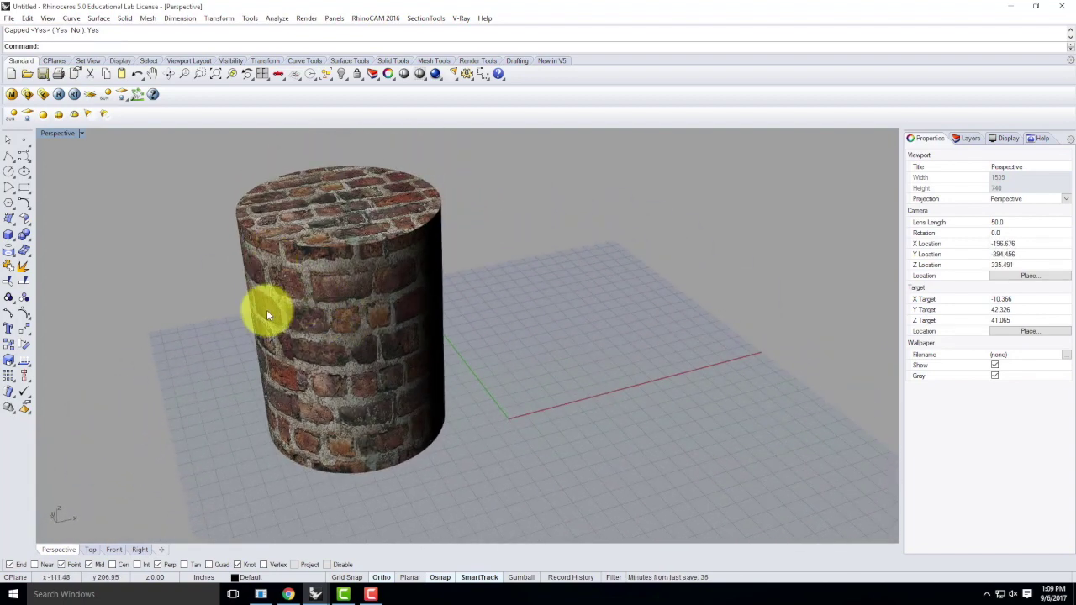
scroll(311, 320, up, 3)
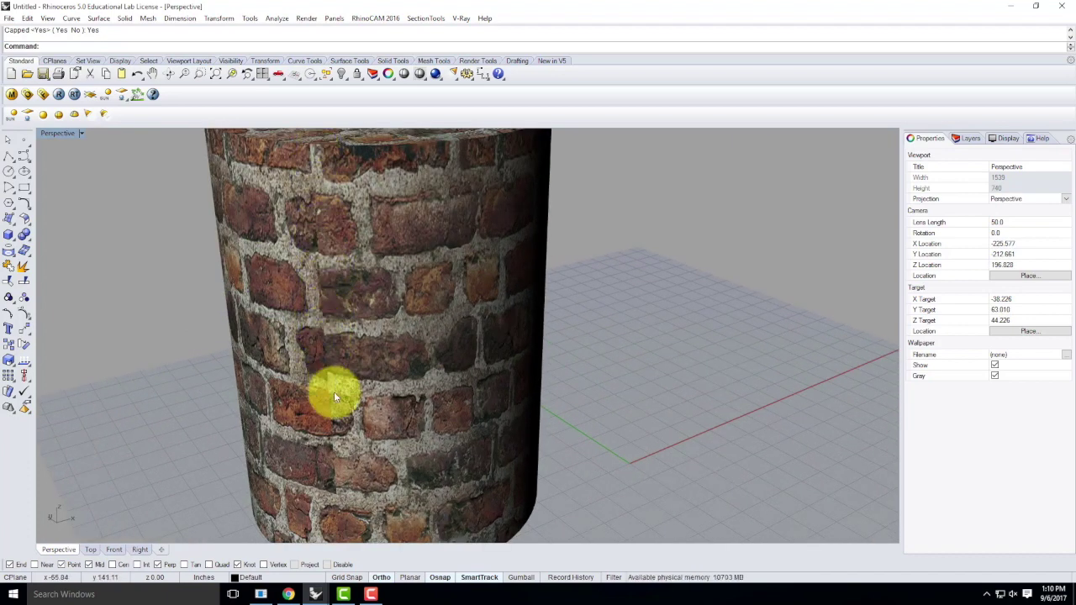
scroll(432, 288, down, 5)
right_drag(552, 305, 432, 316)
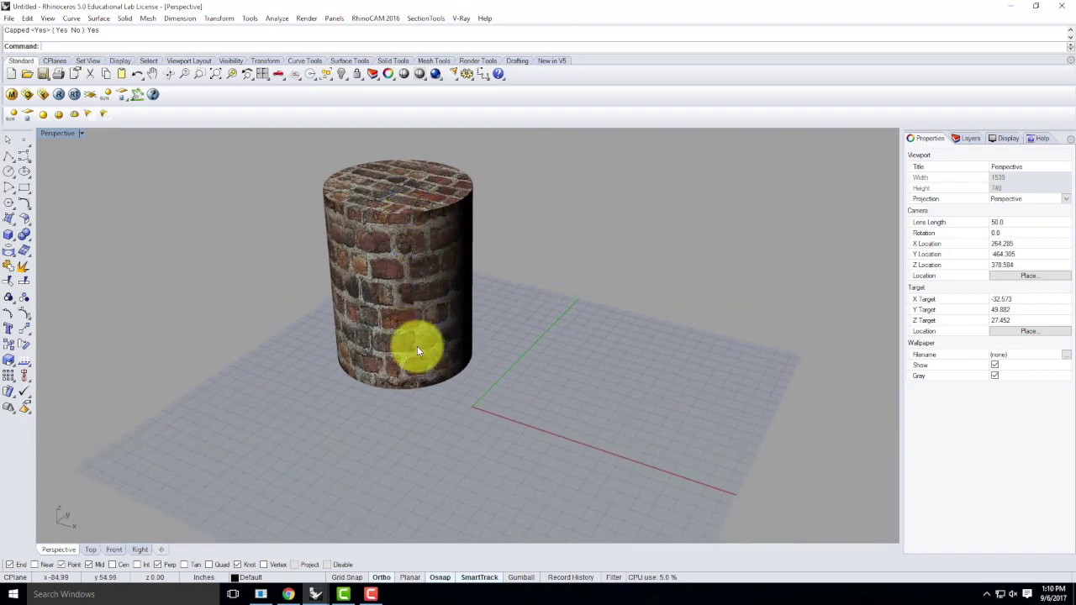
right_drag(413, 233, 391, 253)
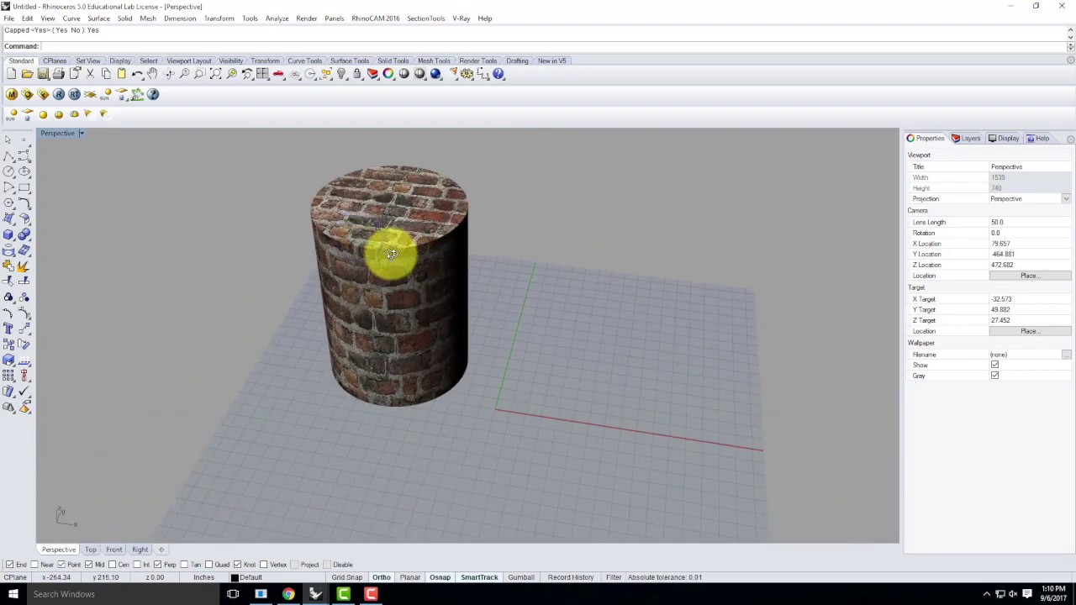
Display the box mapping widget around the cylinder and examine how the box projects the bricks onto its sides and top.
click(966, 138)
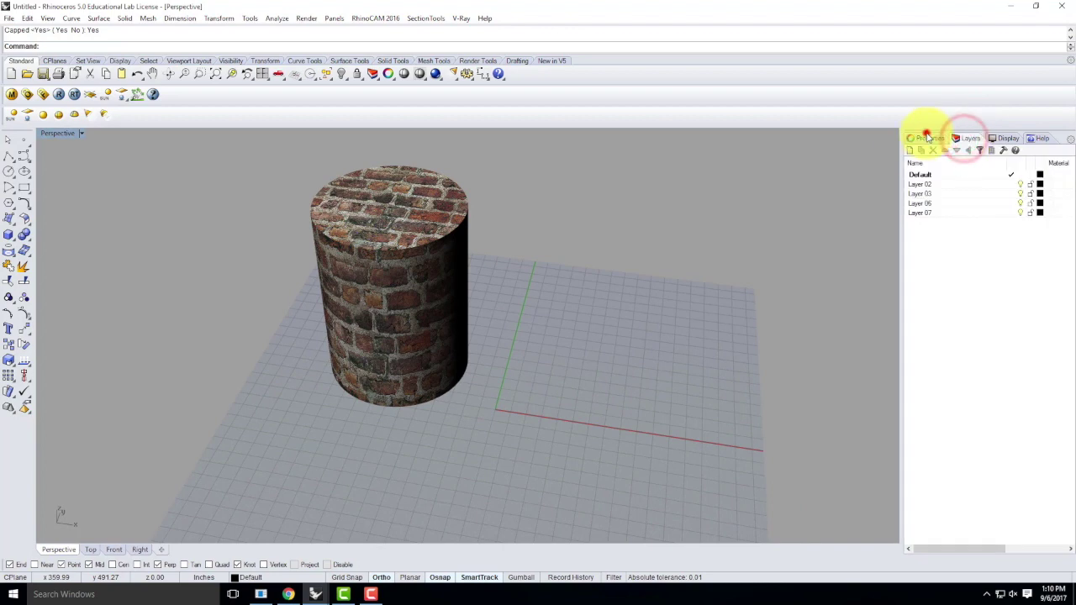
click(926, 137)
click(423, 257)
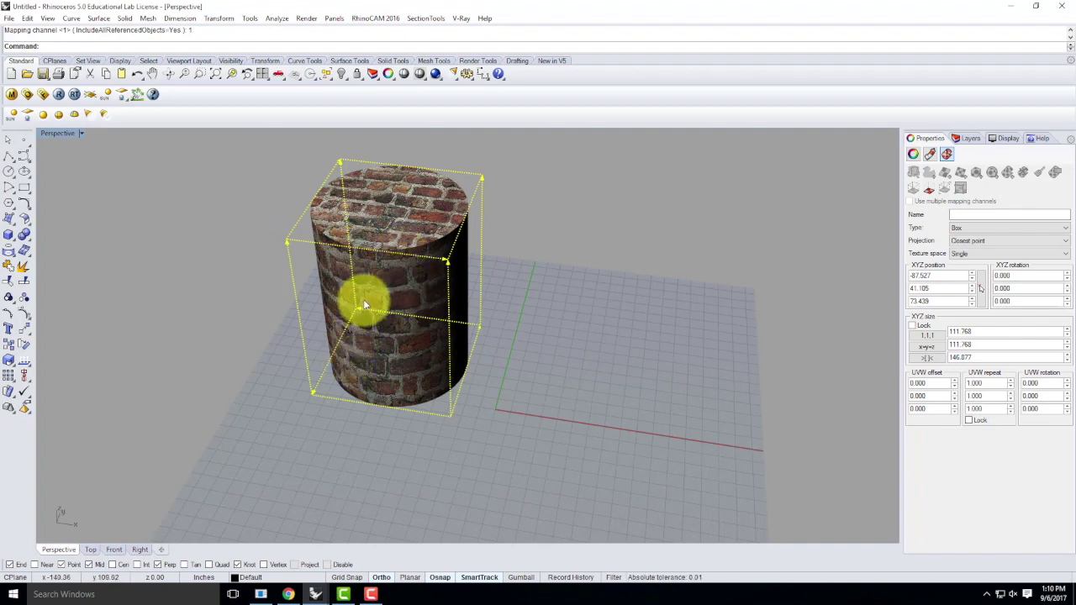
right_drag(526, 280, 387, 268)
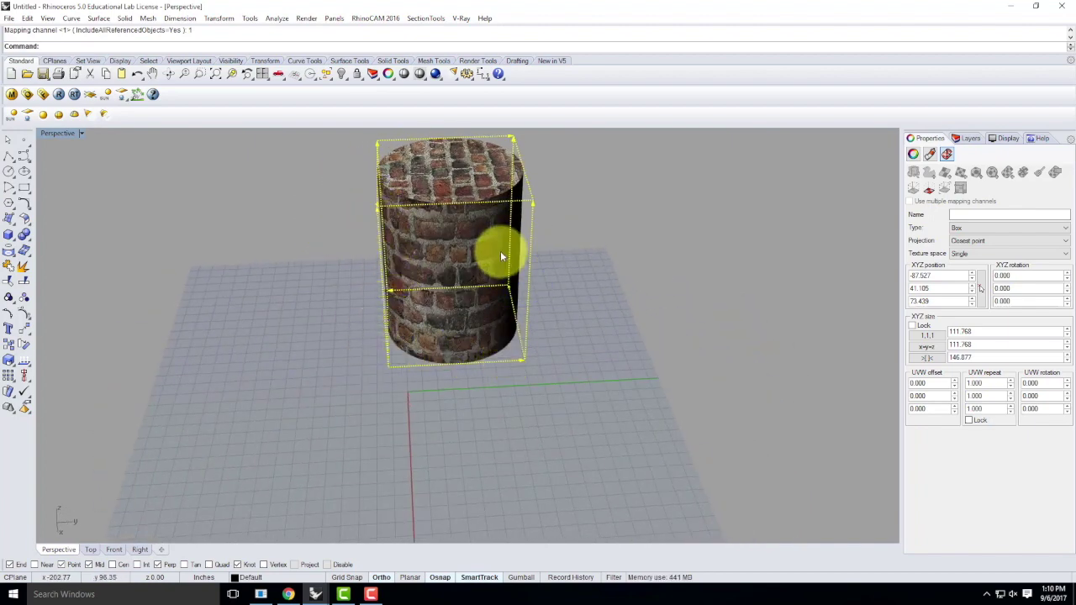
right_drag(432, 120, 470, 122)
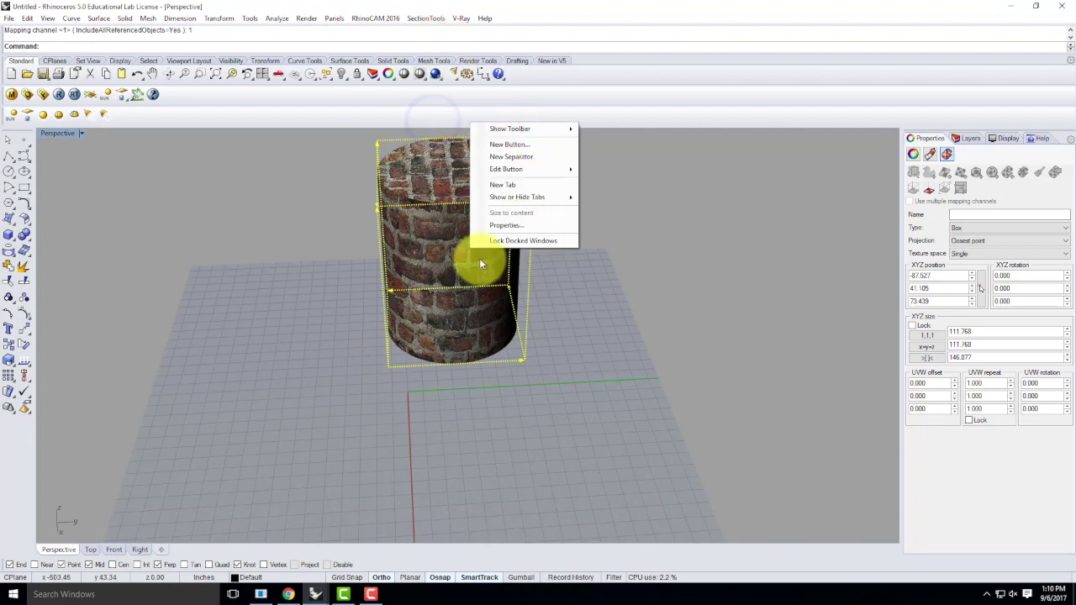
click(644, 22)
right_drag(449, 269, 414, 260)
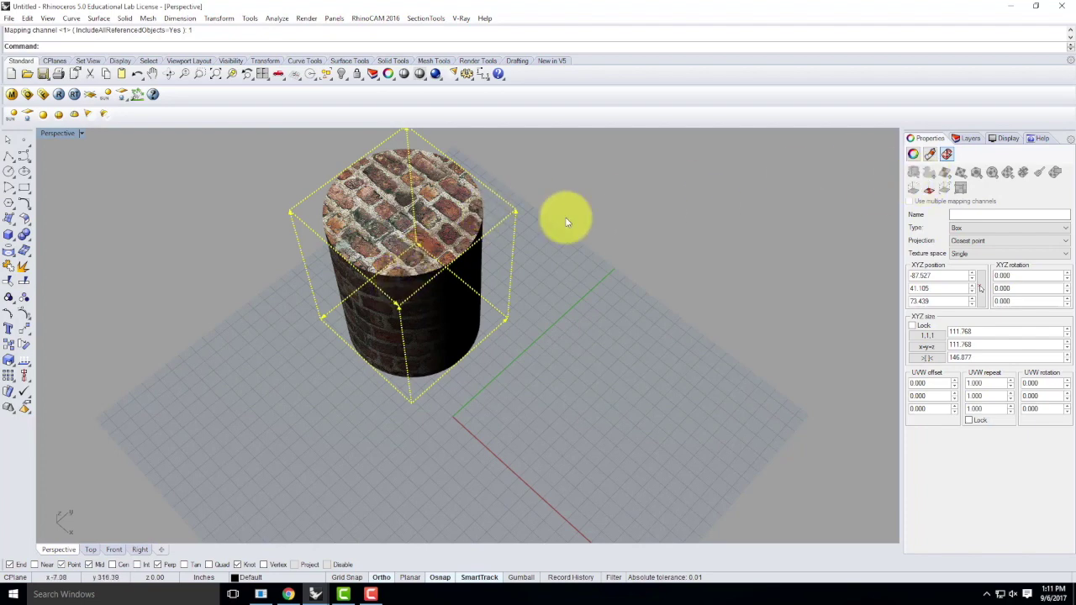
Select the brick cylinder and delete its box texture mapping.
click(423, 239)
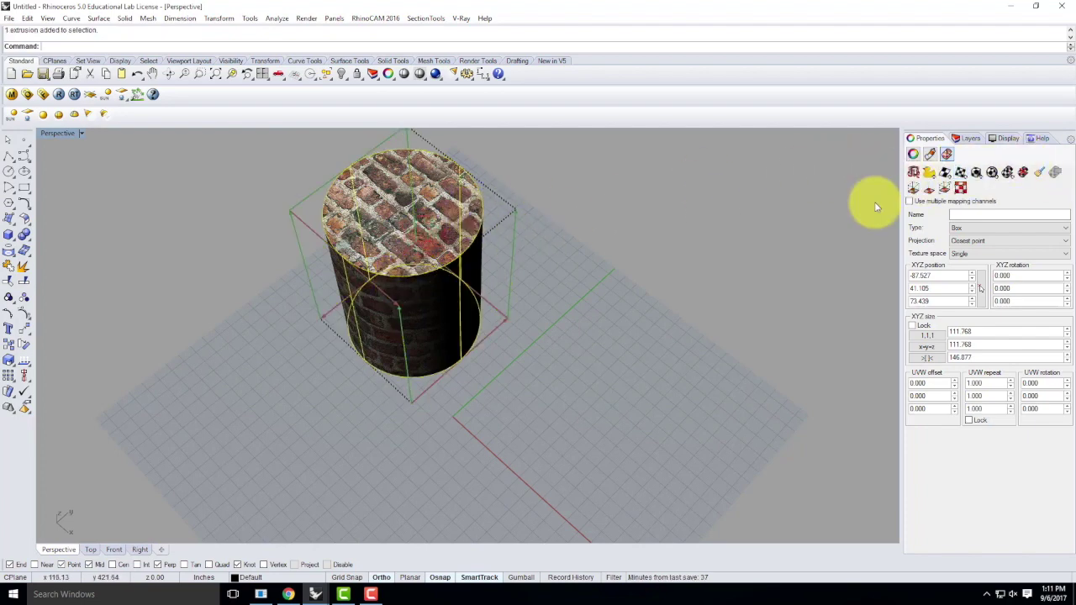
click(911, 186)
click(428, 202)
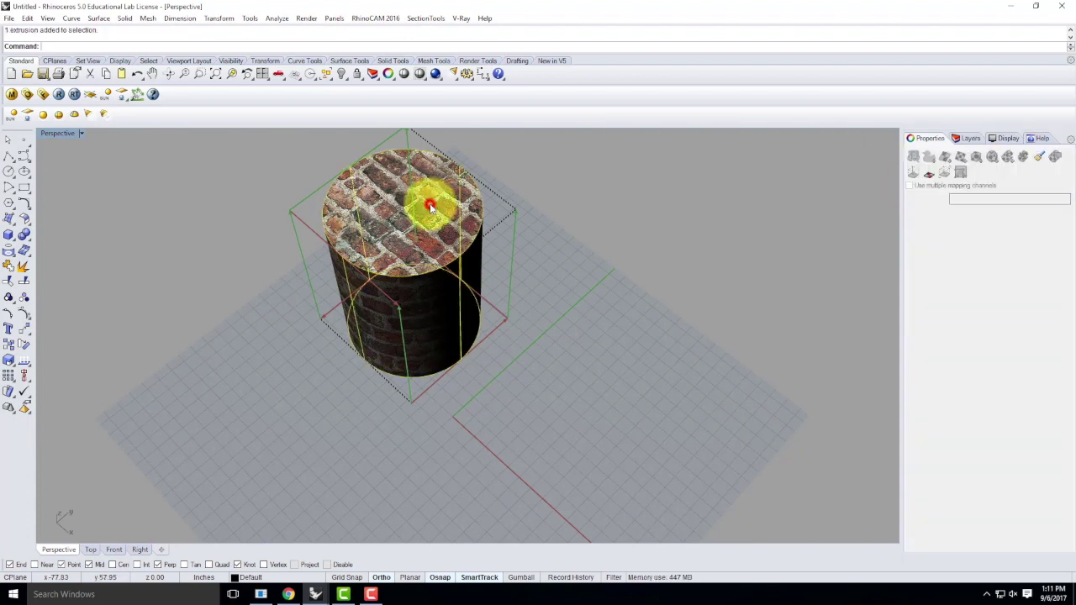
click(1023, 172)
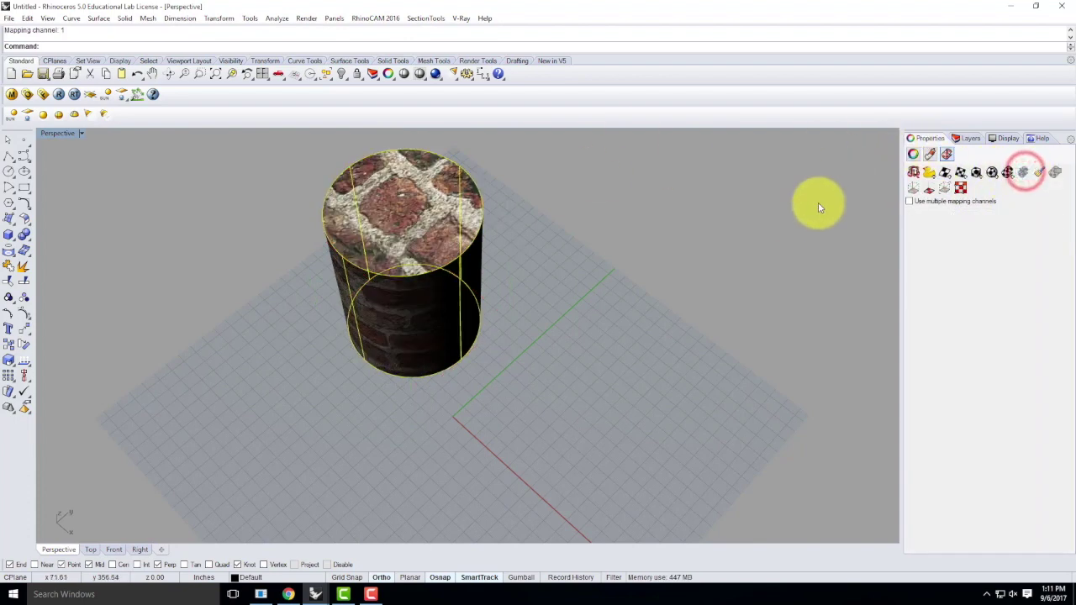
Apply capped cylindrical mapping to the cylinder using its bounding box in World coordinates, and inspect the wrapped side and cap.
click(1009, 173)
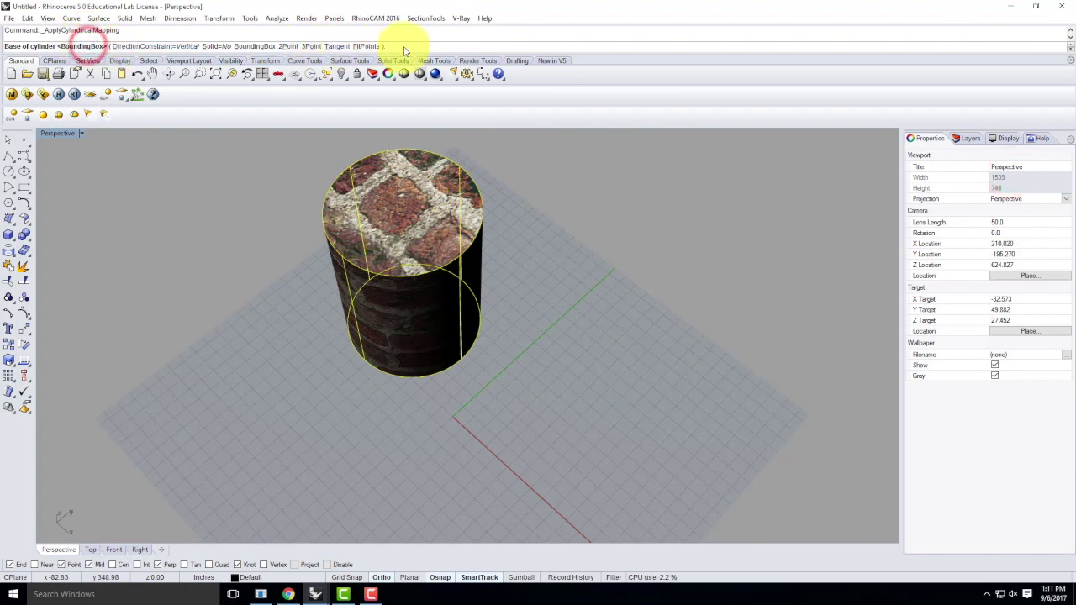
key(Return)
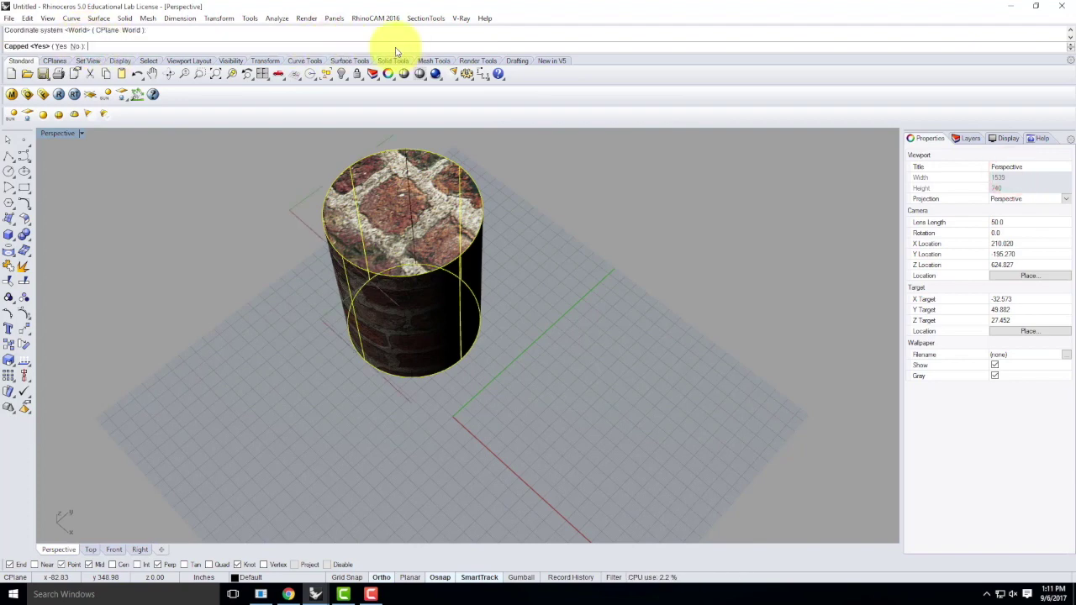
key(Return)
click(548, 293)
mouse_move(423, 318)
right_down()
mouse_move(415, 231)
mouse_move(493, 260)
mouse_move(432, 260)
mouse_move(454, 260)
right_up()
mouse_move(548, 261)
right_down()
mouse_move(464, 262)
mouse_move(583, 272)
mouse_move(494, 267)
mouse_move(516, 288)
mouse_move(652, 290)
right_up()
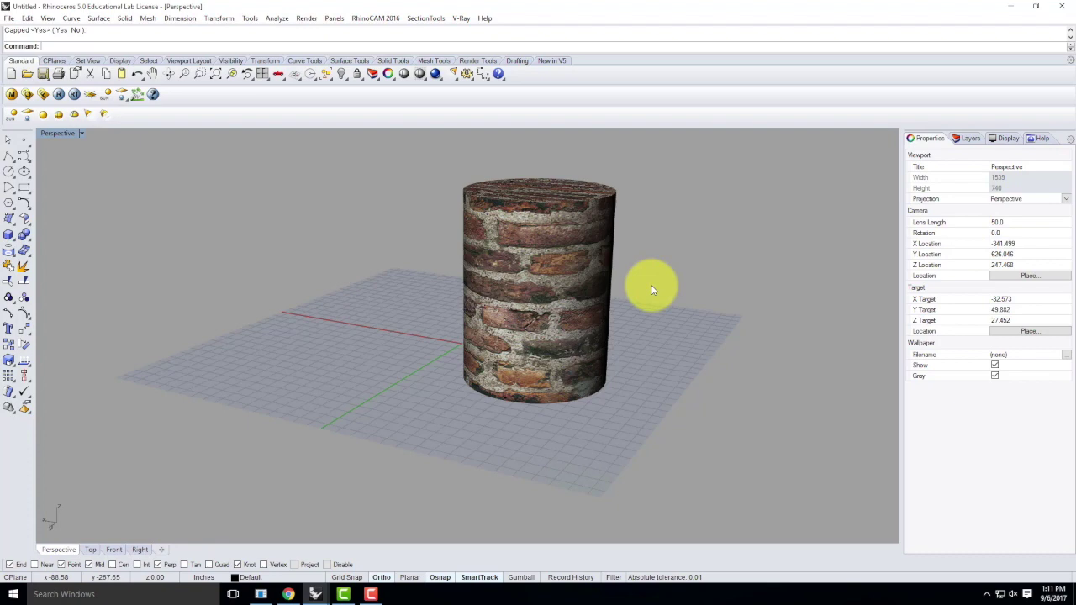
right_drag(639, 228, 588, 277)
right_drag(559, 340, 593, 314)
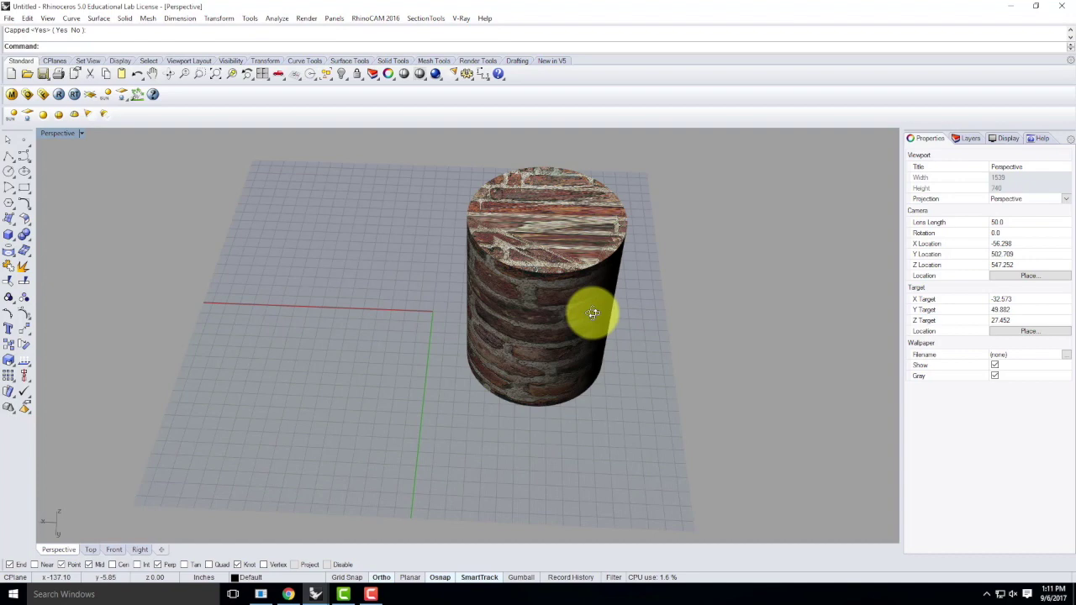
Reselect the cylinder and delete its capped cylindrical texture mapping.
click(801, 209)
click(535, 232)
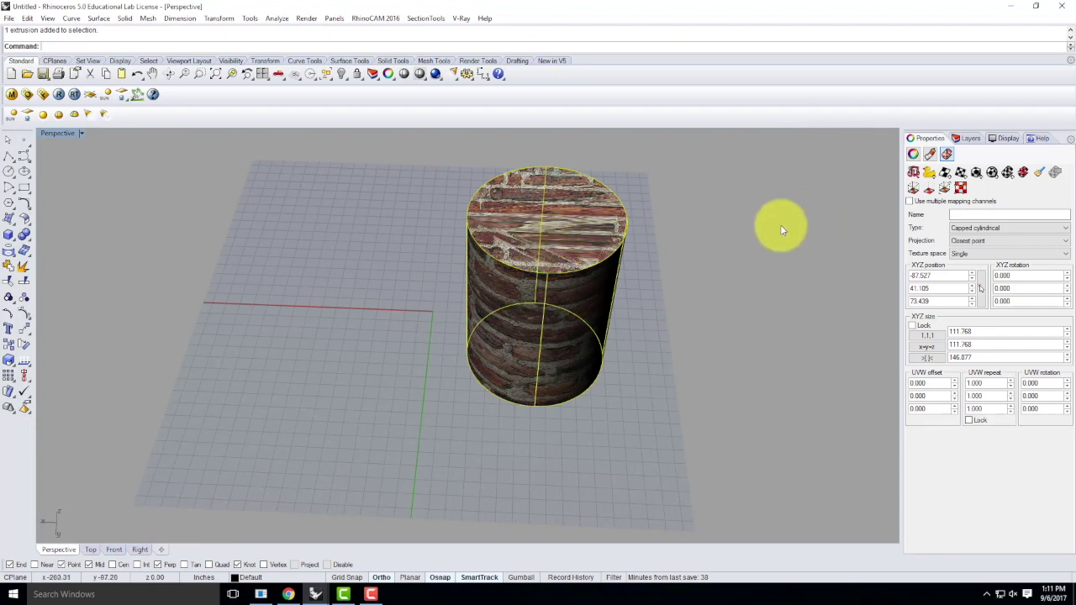
click(1023, 172)
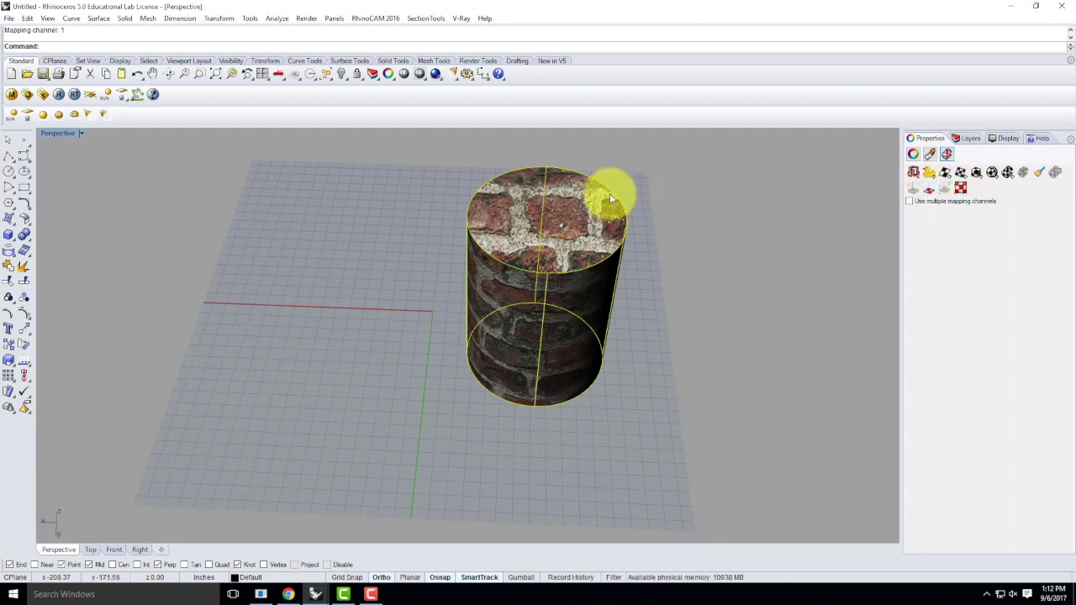
Apply planar mapping to the brick cylinder using its bounding box, World coordinates and the UV option.
click(969, 174)
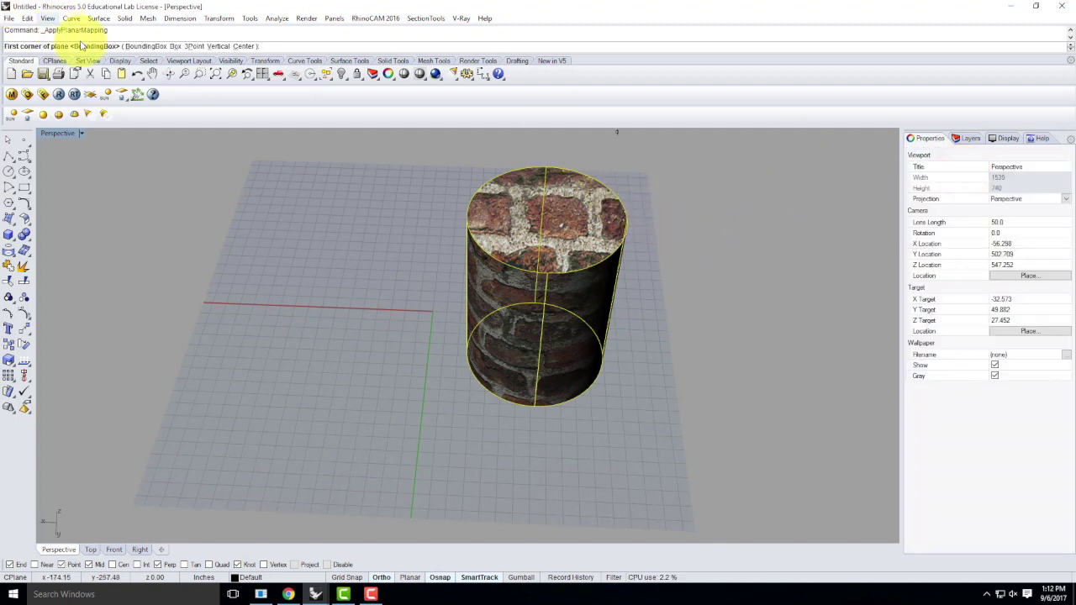
key(Return)
key(Return)
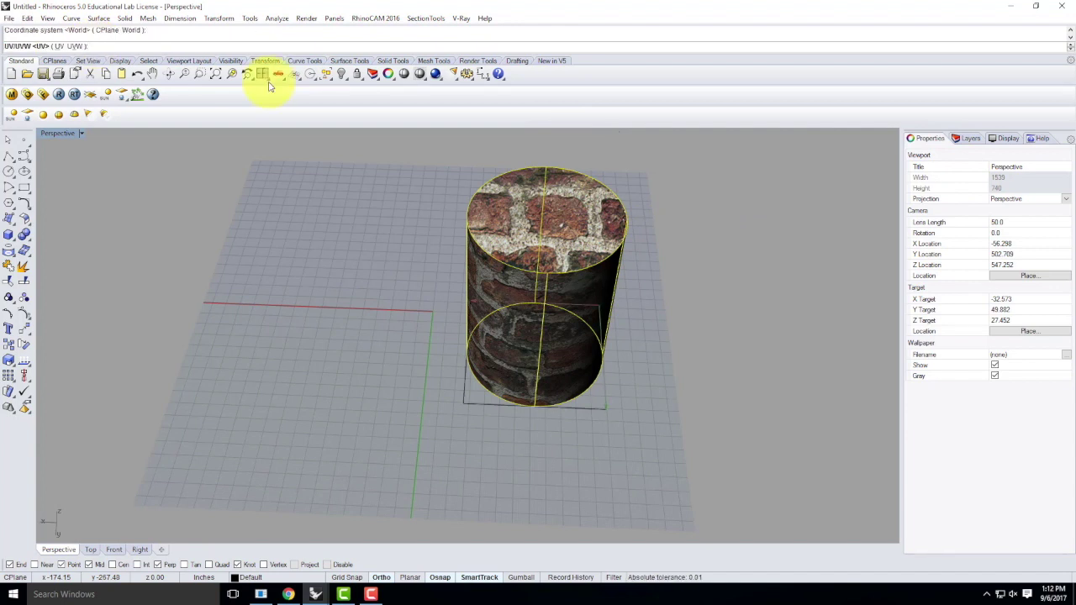
click(56, 45)
click(704, 304)
right_drag(714, 243, 726, 279)
Display the cylinder's planar mapping widget and examine how the brick texture projects onto the cap and sides.
click(516, 226)
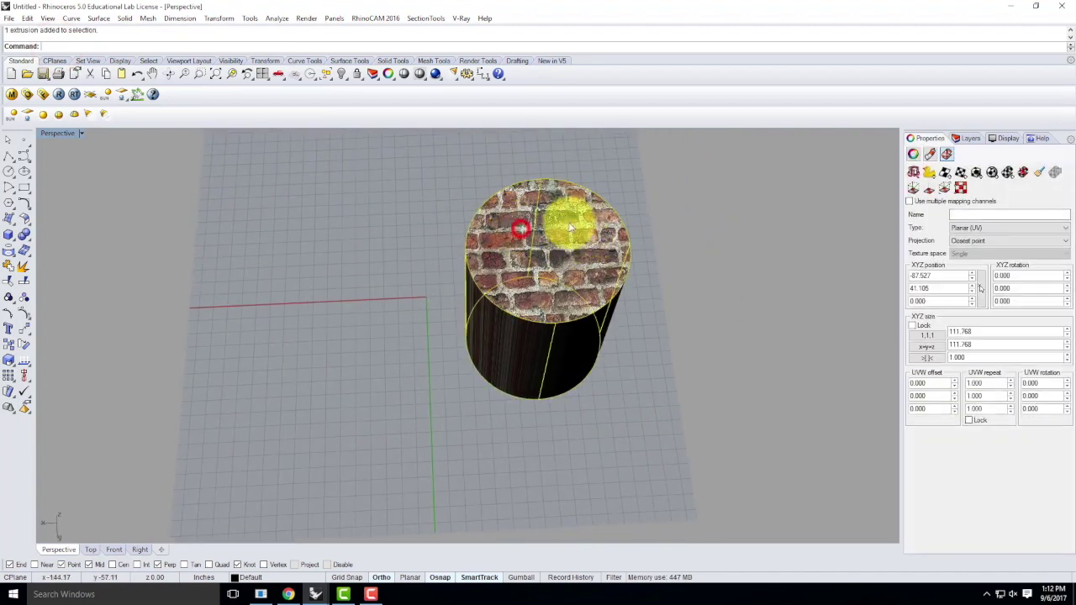
click(918, 186)
right_drag(740, 331, 622, 360)
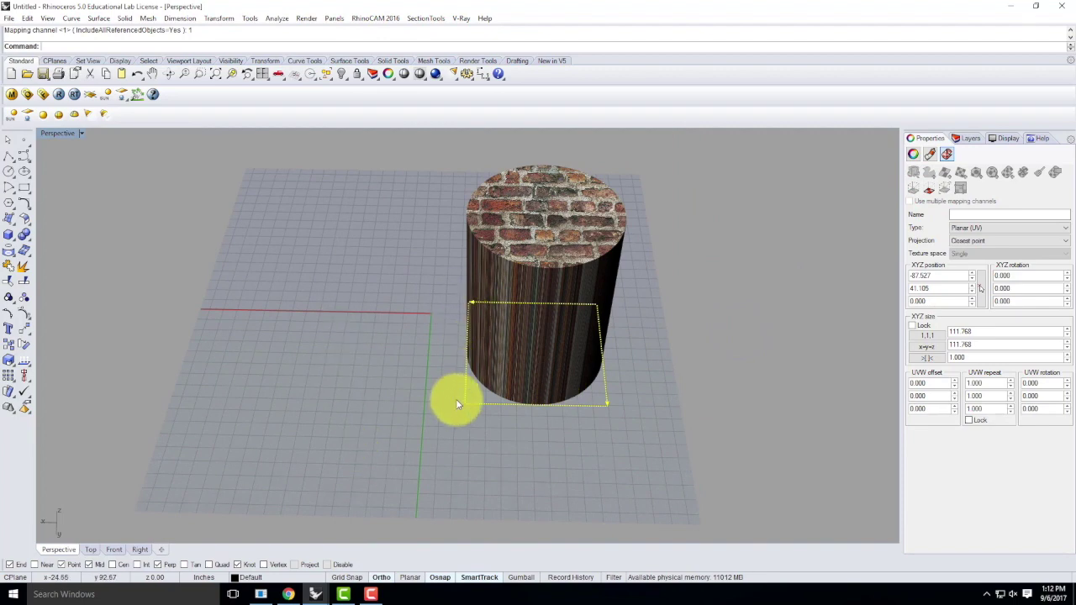
right_drag(594, 305, 551, 269)
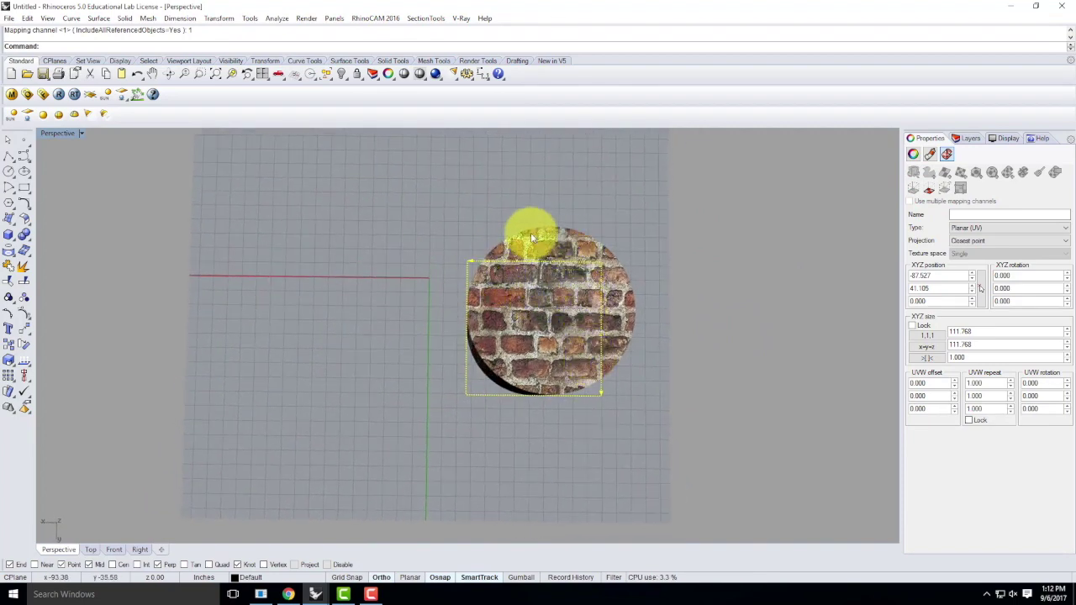
right_drag(570, 373, 563, 248)
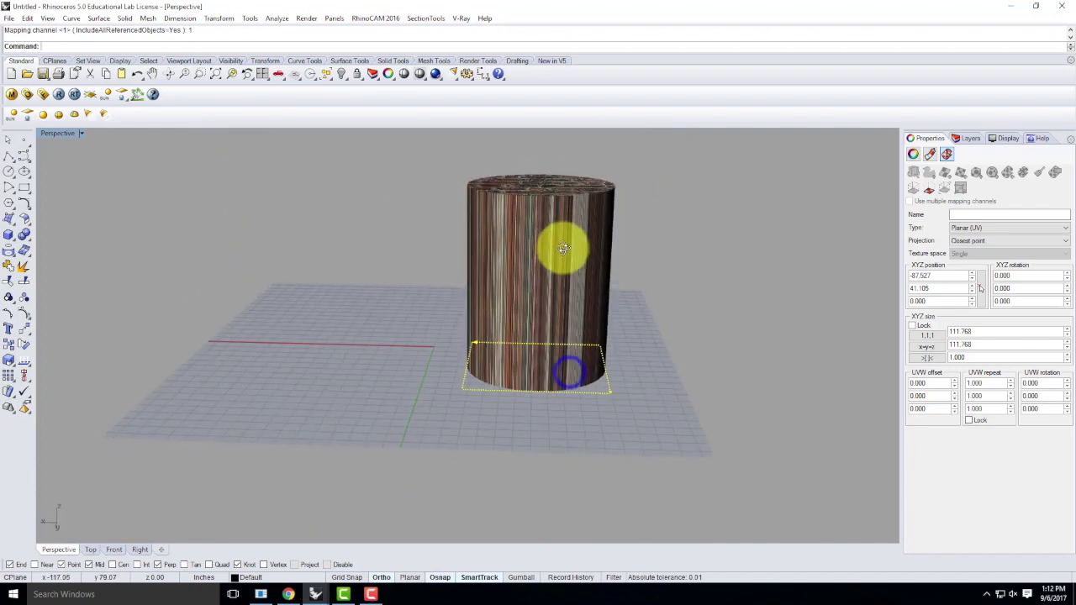
right_drag(553, 182, 541, 247)
scroll(523, 252, up, 3)
scroll(523, 252, up, 4)
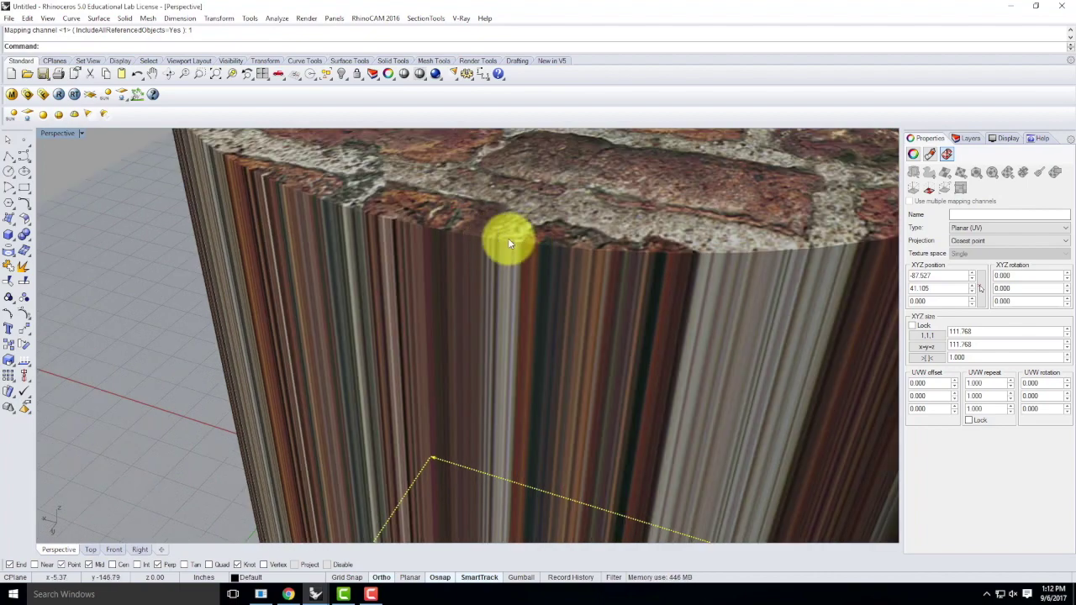
scroll(533, 344, down, 7)
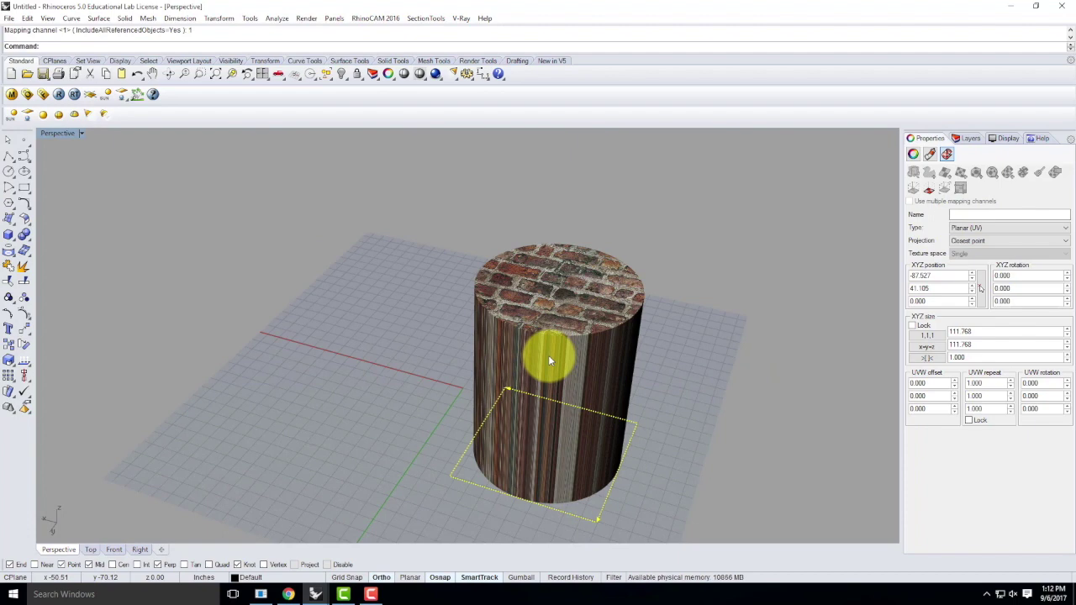
Select the planar mapping widget, enable the Gumball, and rotate the widget 90 degrees about the X axis to stand it vertically.
click(577, 516)
click(545, 504)
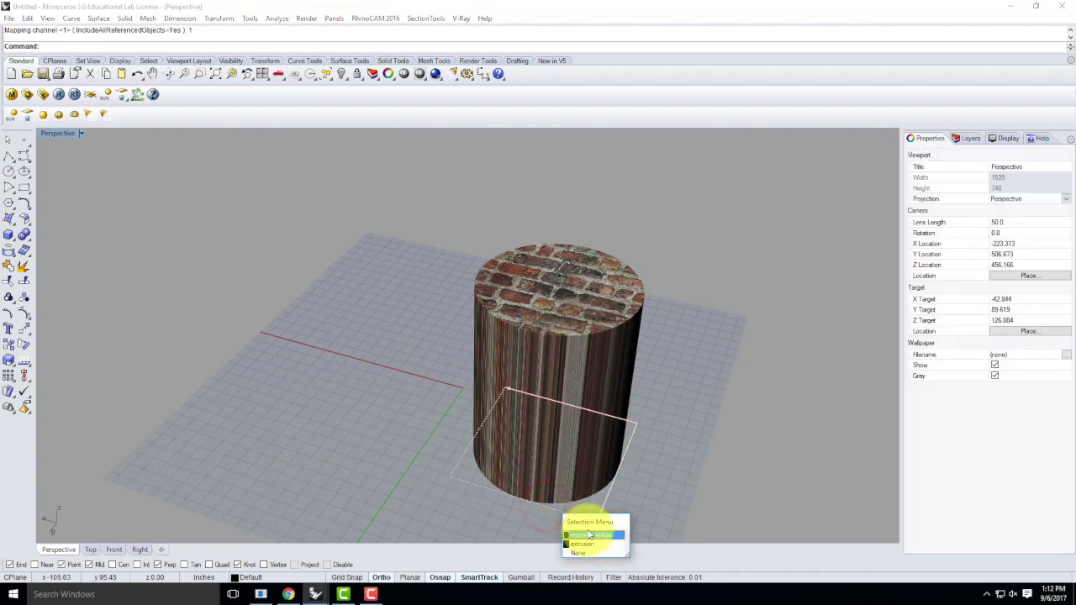
click(612, 544)
click(626, 513)
click(601, 507)
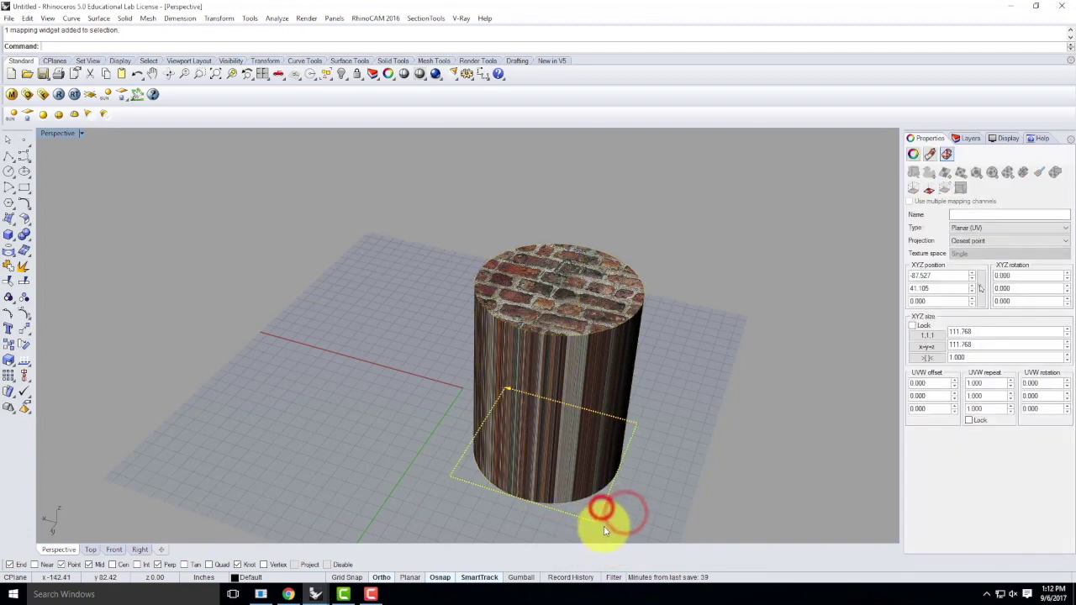
click(514, 578)
right_drag(687, 476, 585, 500)
drag(566, 513, 592, 467)
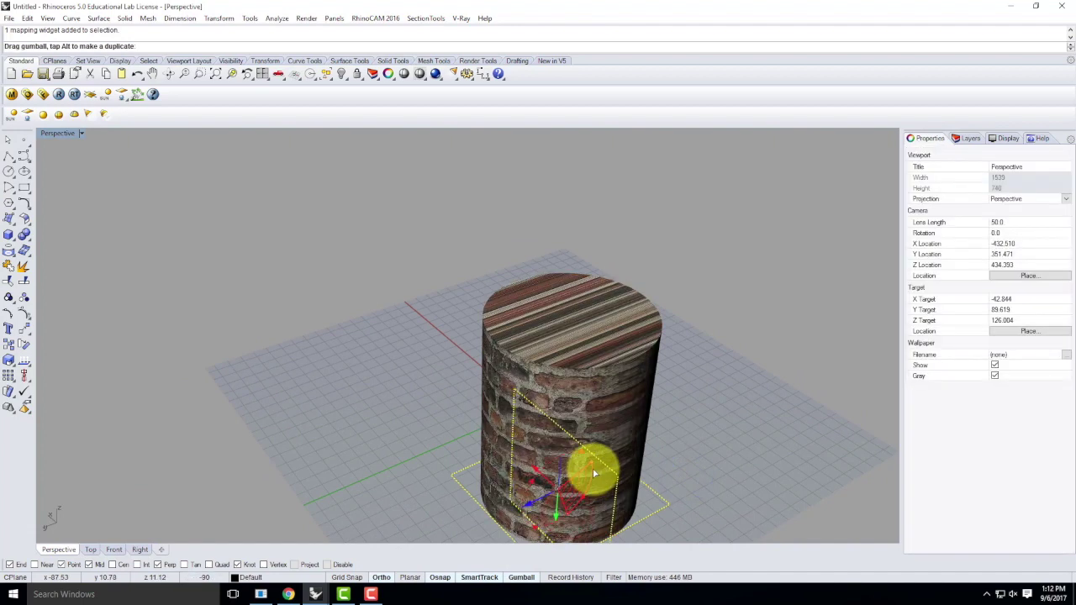
Examine the rotated planar projection on the cylinder's sides and cap from several angles, and review the cylinder's texture mapping properties.
right_drag(713, 415, 637, 449)
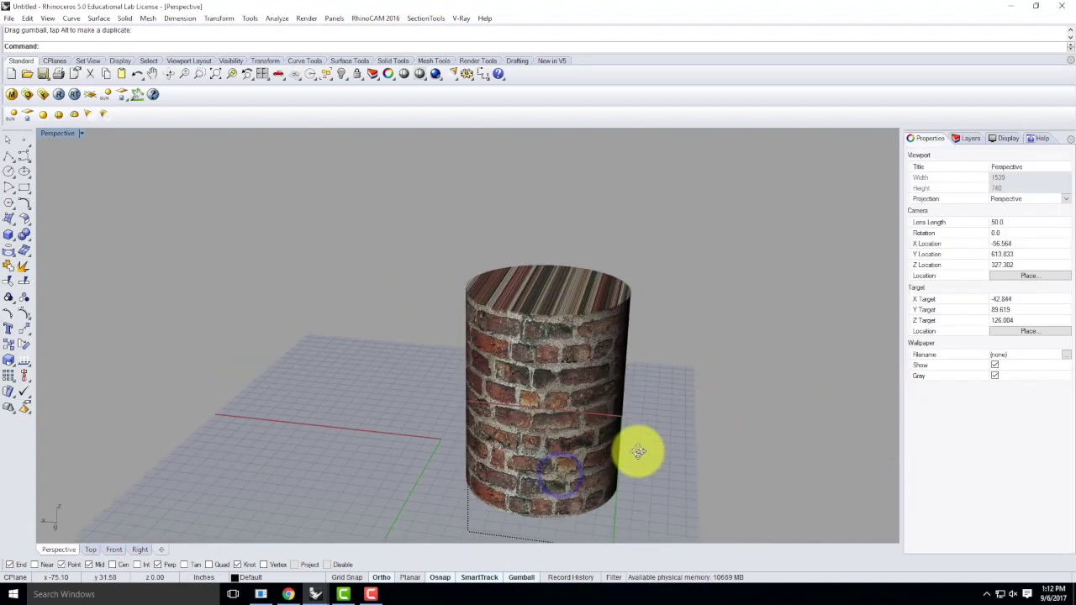
right_drag(679, 408, 486, 393)
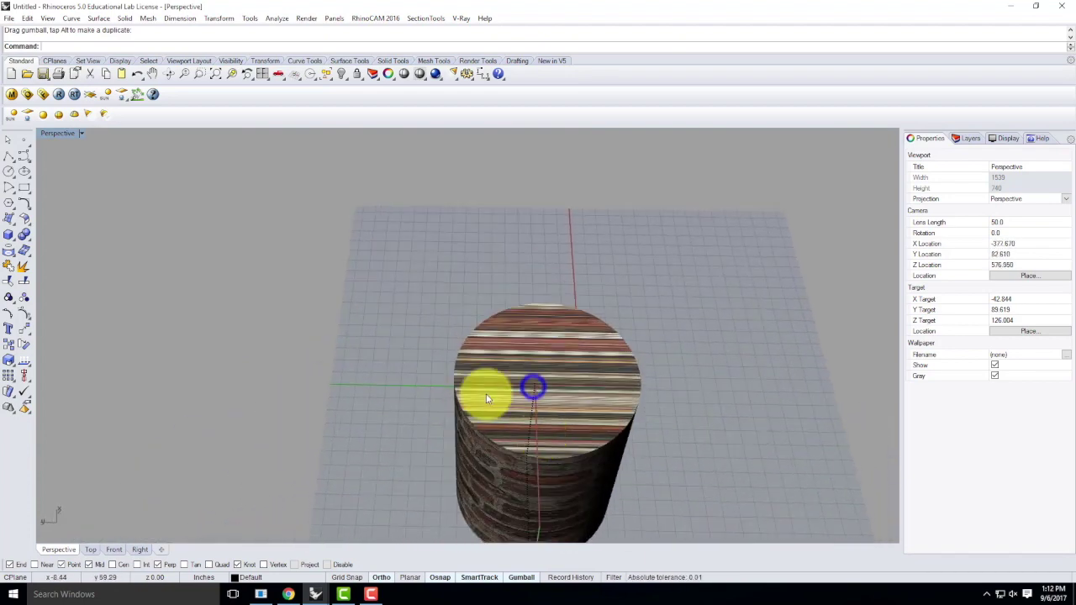
right_drag(651, 422, 707, 382)
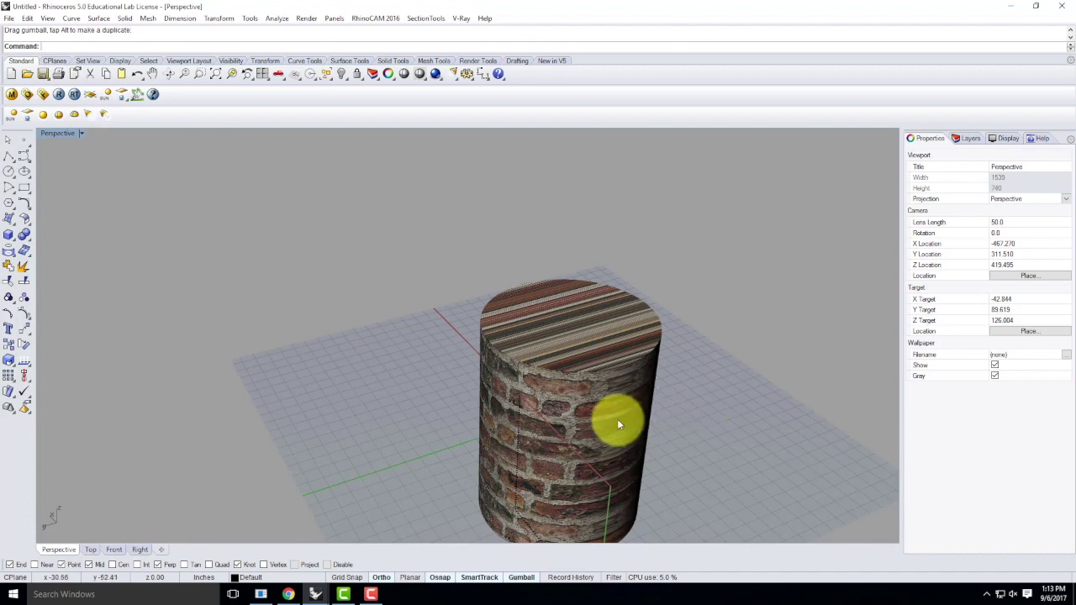
right_drag(667, 446, 752, 407)
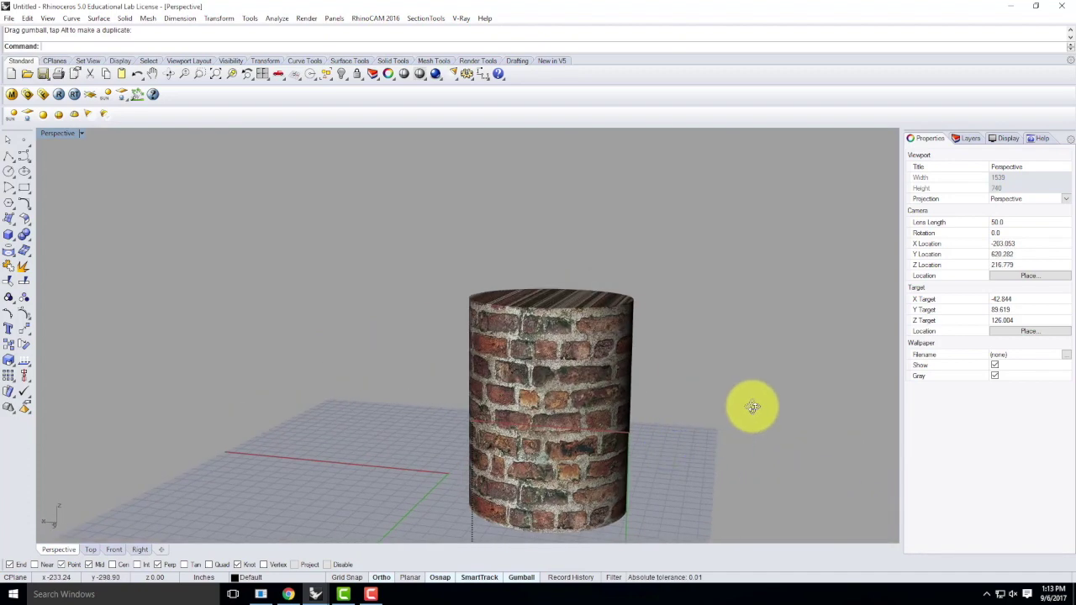
right_drag(569, 303, 580, 351)
click(711, 313)
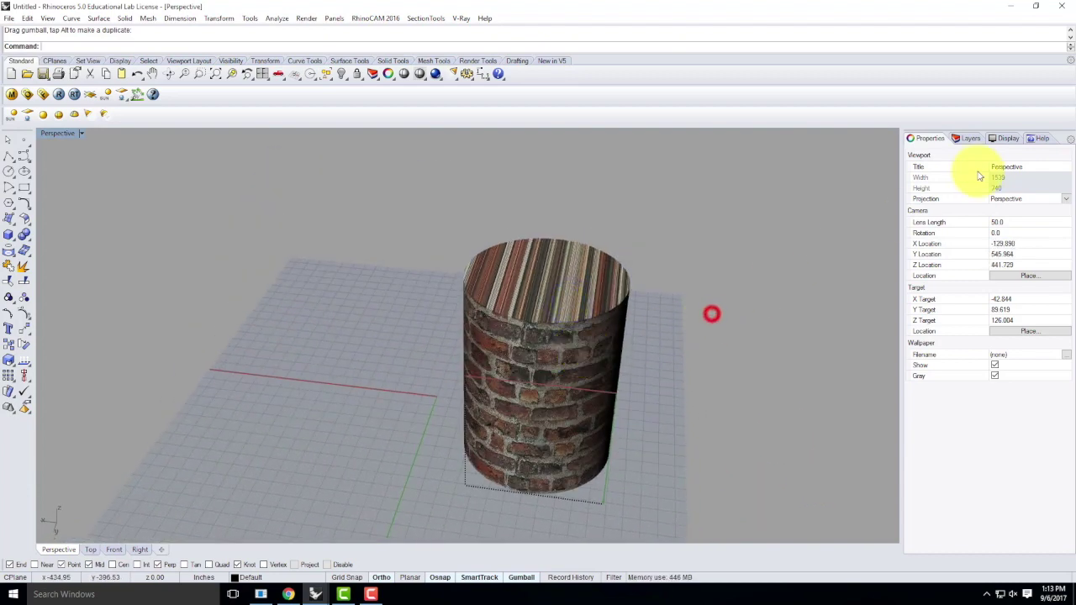
click(964, 139)
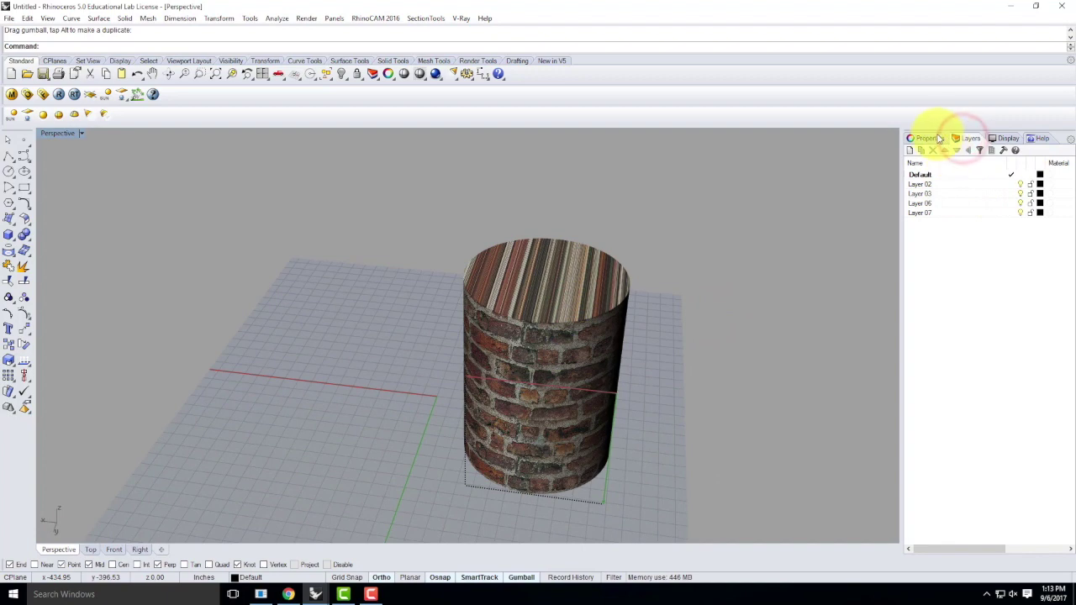
click(931, 138)
click(591, 372)
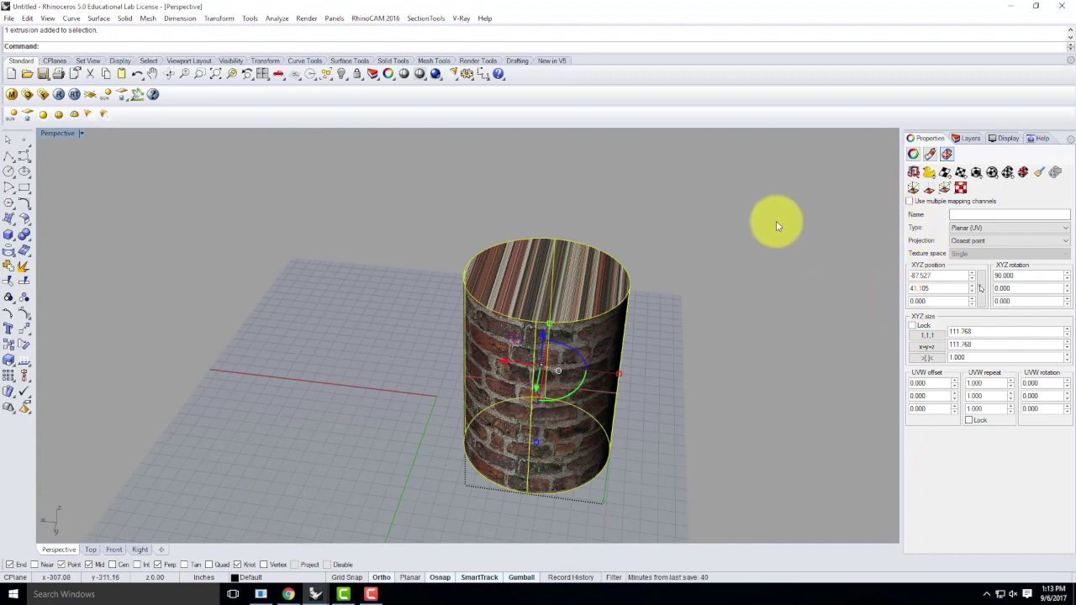
click(736, 321)
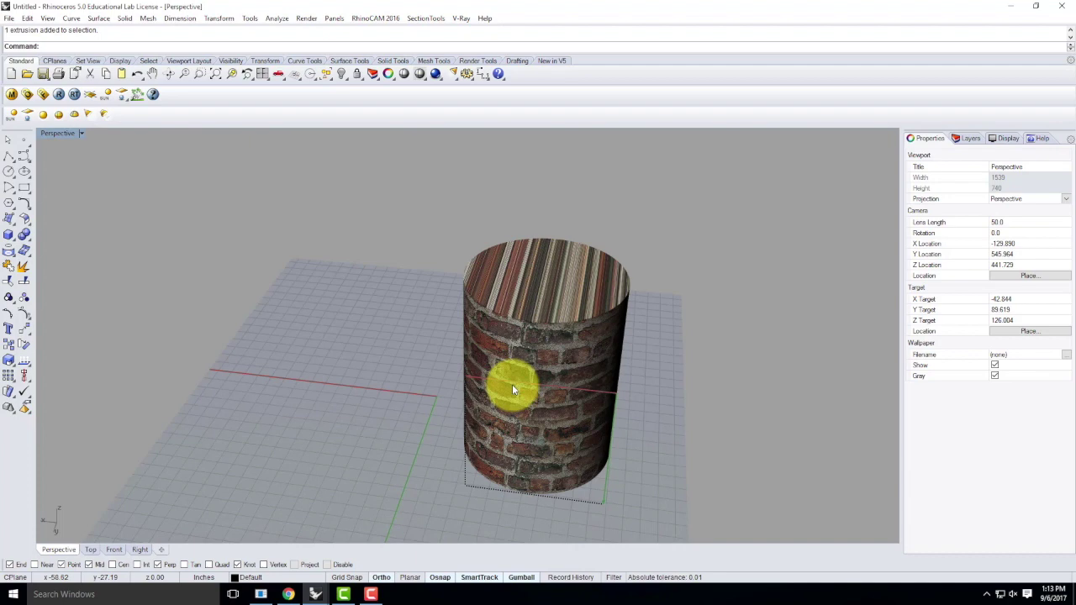
click(371, 595)
click(956, 552)
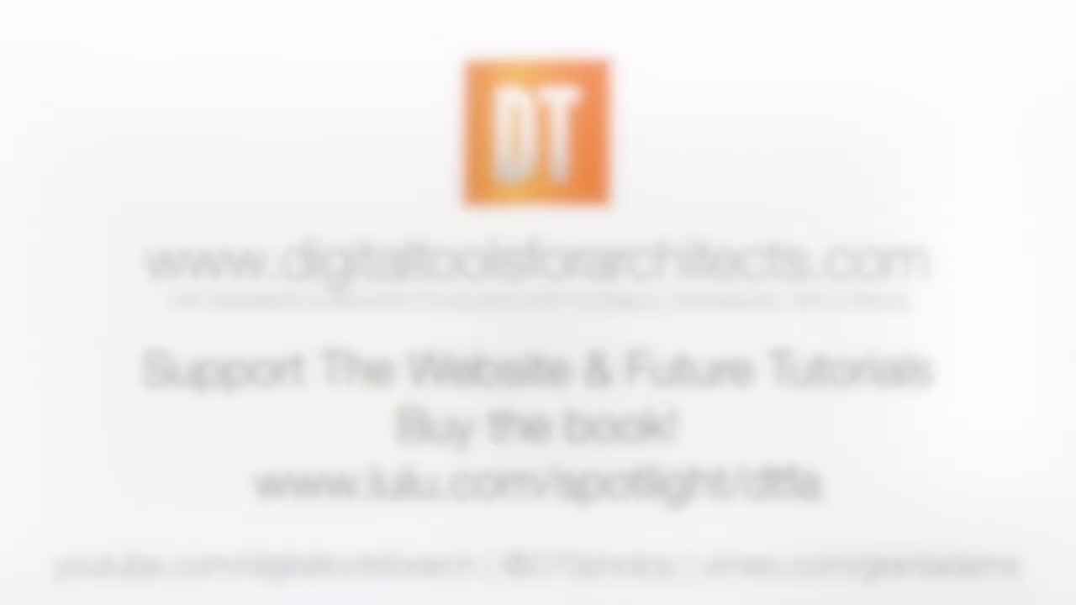